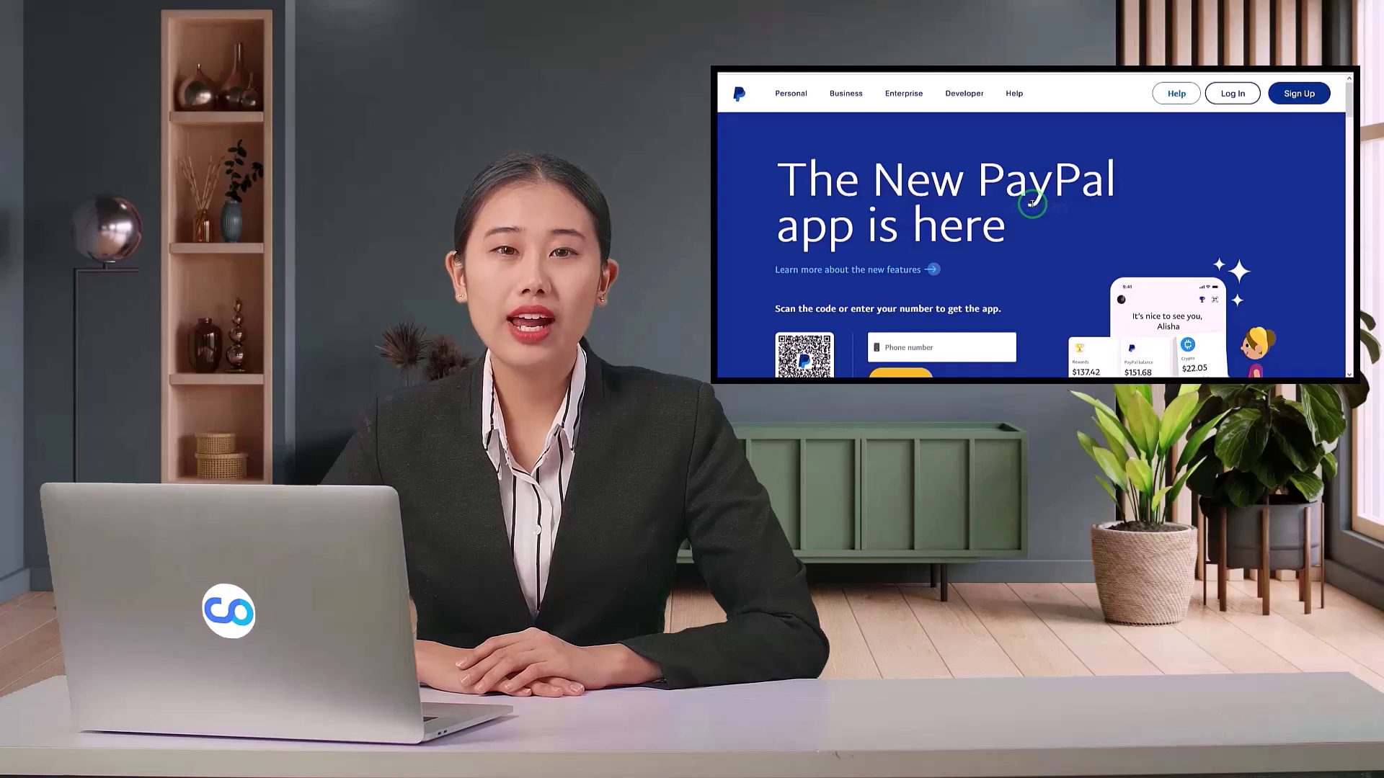
Browse the home page and expand the 'How can I trust Codetai Money?' FAQ answer
scroll(1031, 204, down, 10)
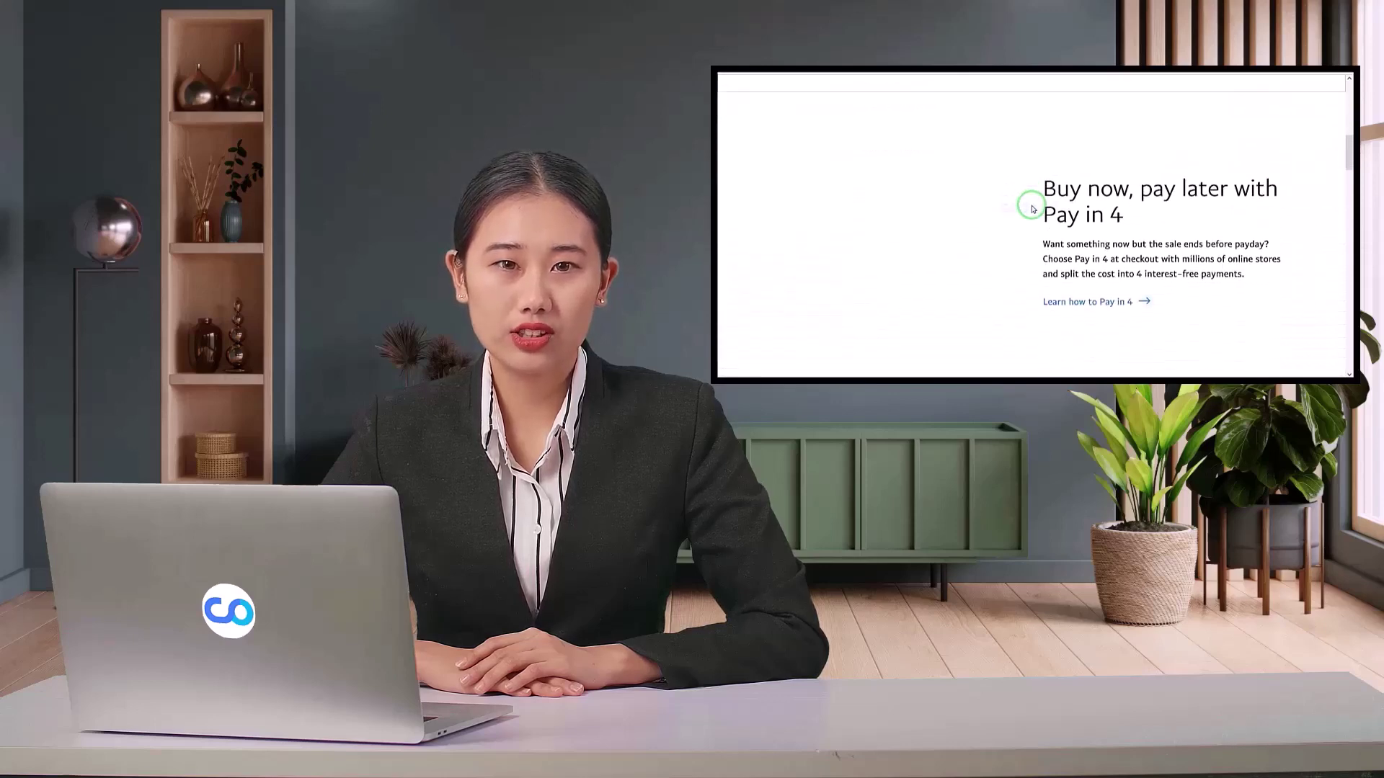
scroll(1032, 209, down, 3)
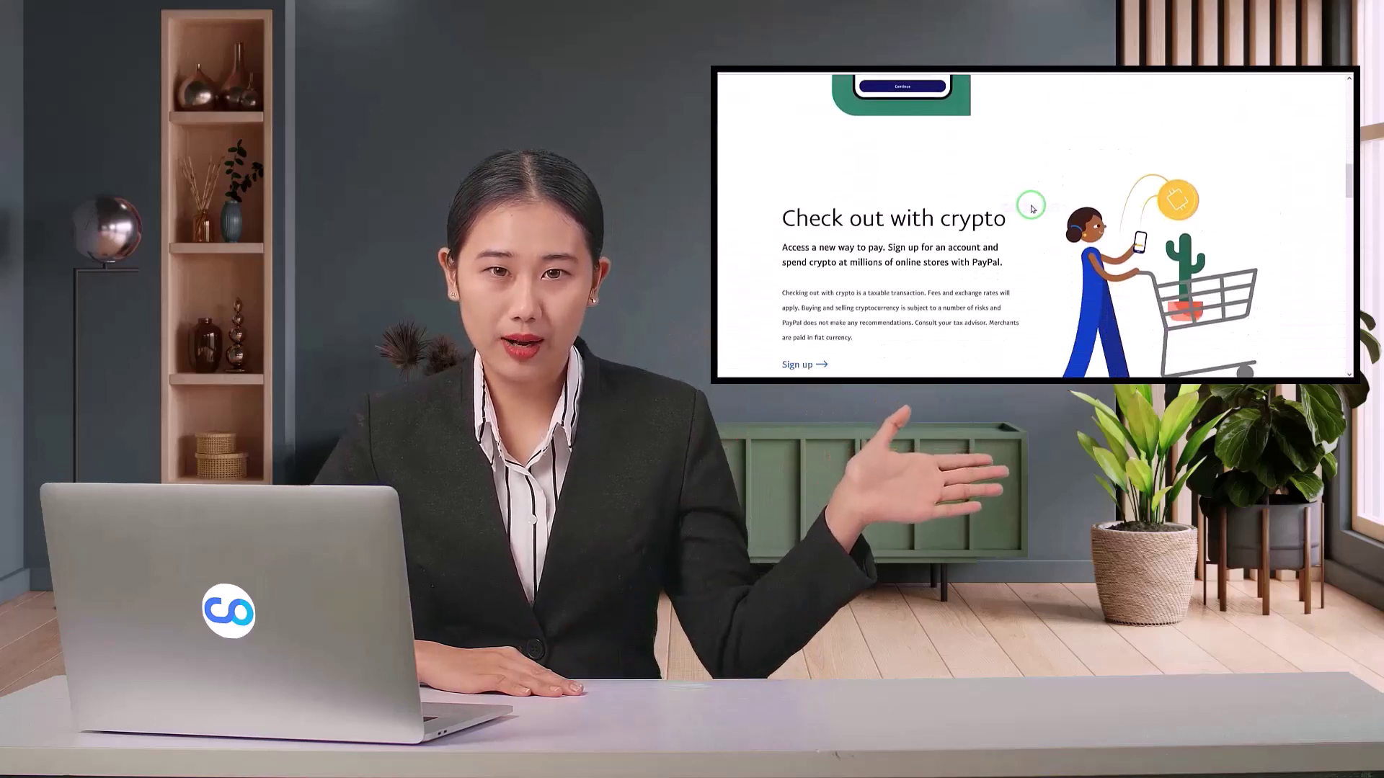
scroll(1094, 227, down, 3)
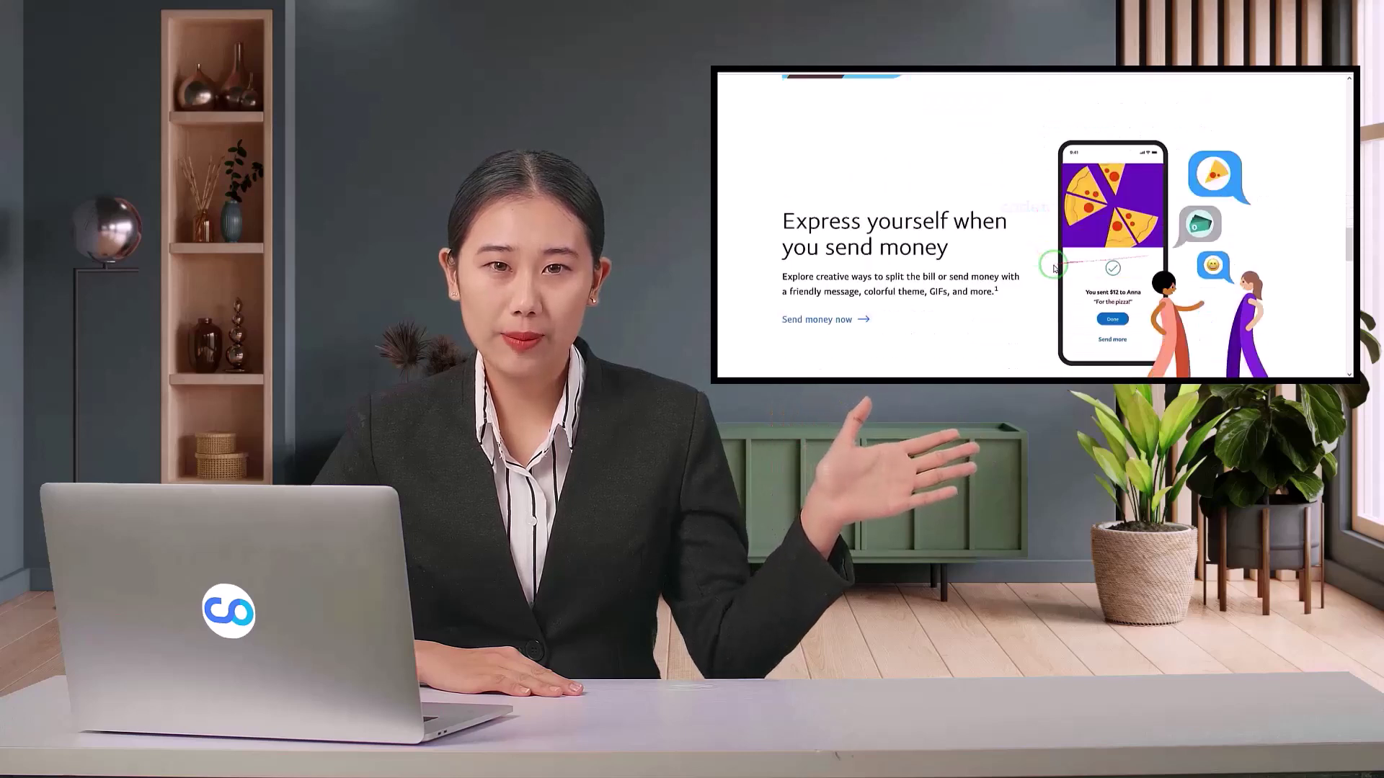
scroll(1054, 268, down, 10)
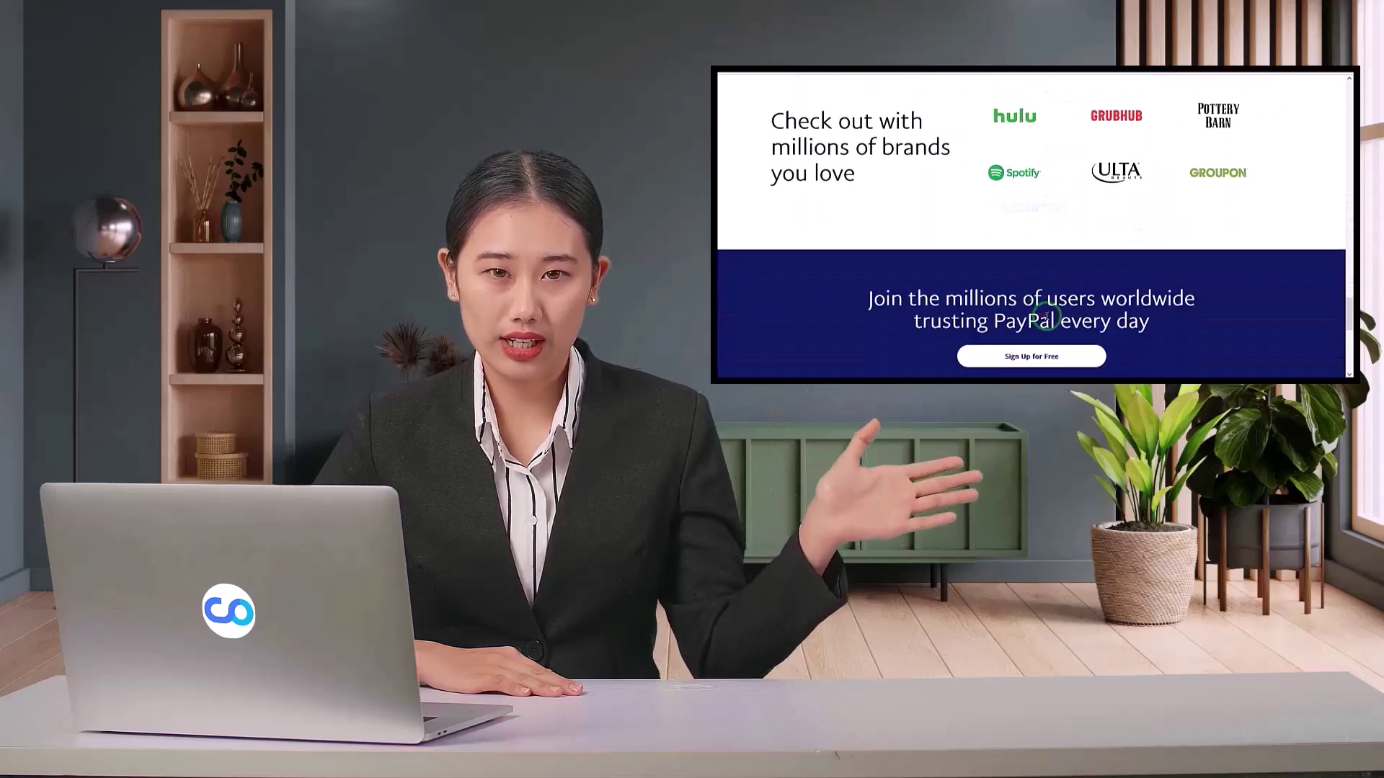
scroll(1047, 317, down, 5)
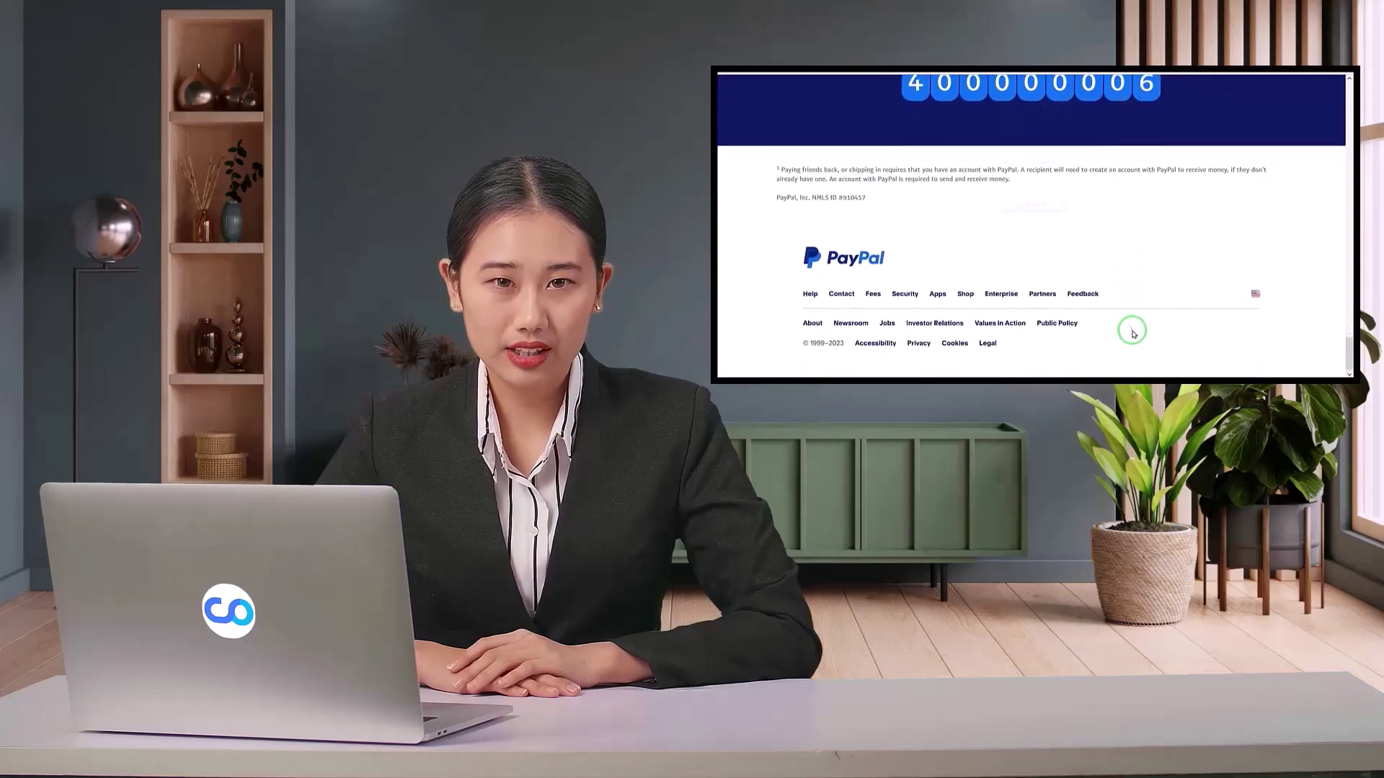
scroll(1132, 337, up, 10)
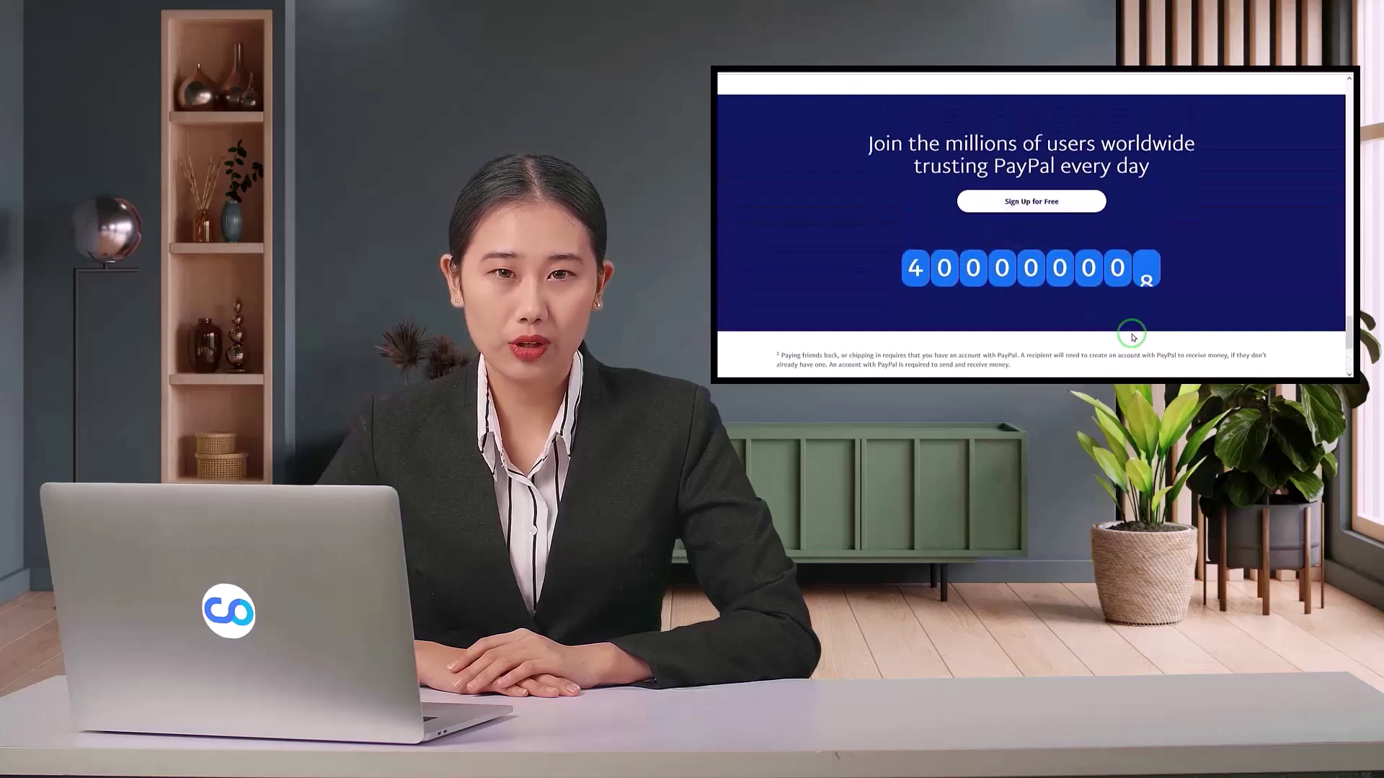
scroll(1133, 336, up, 10)
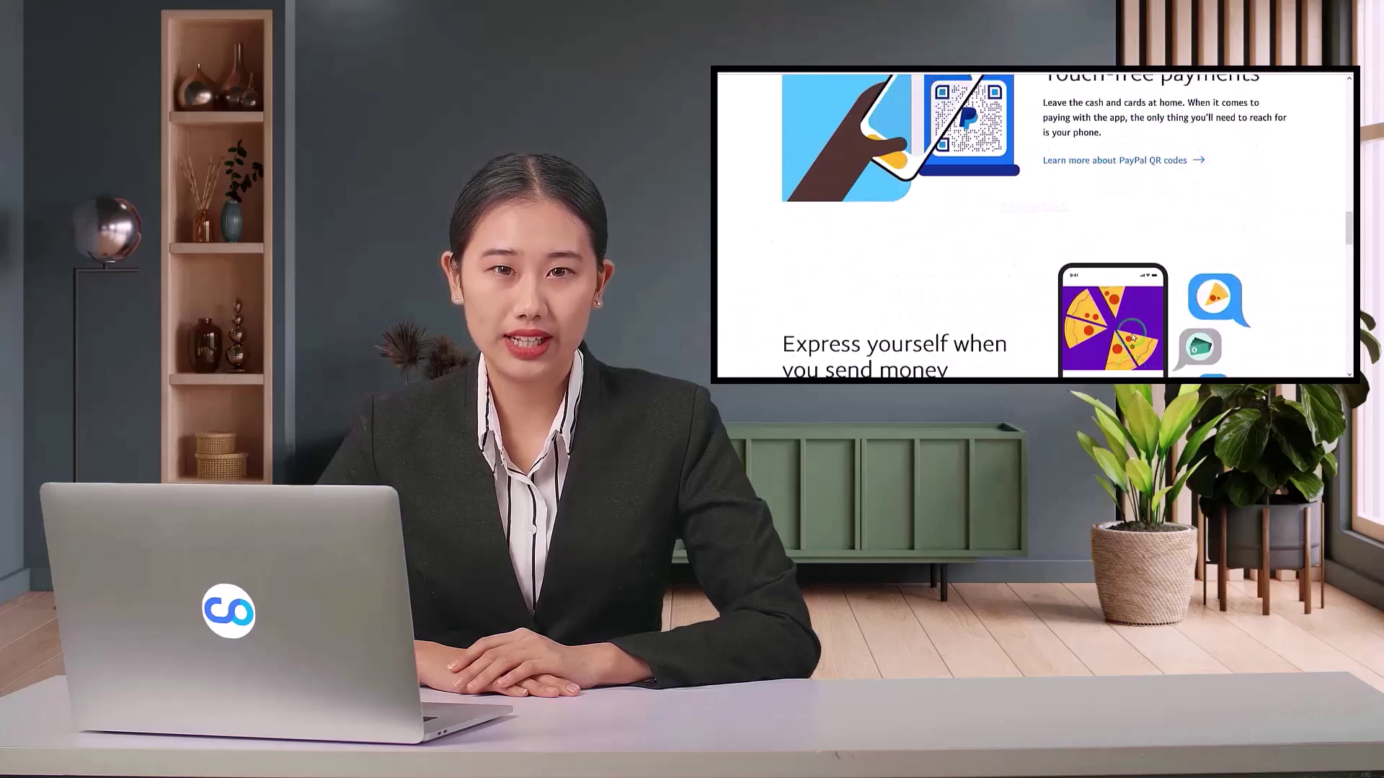
scroll(1132, 333, up, 10)
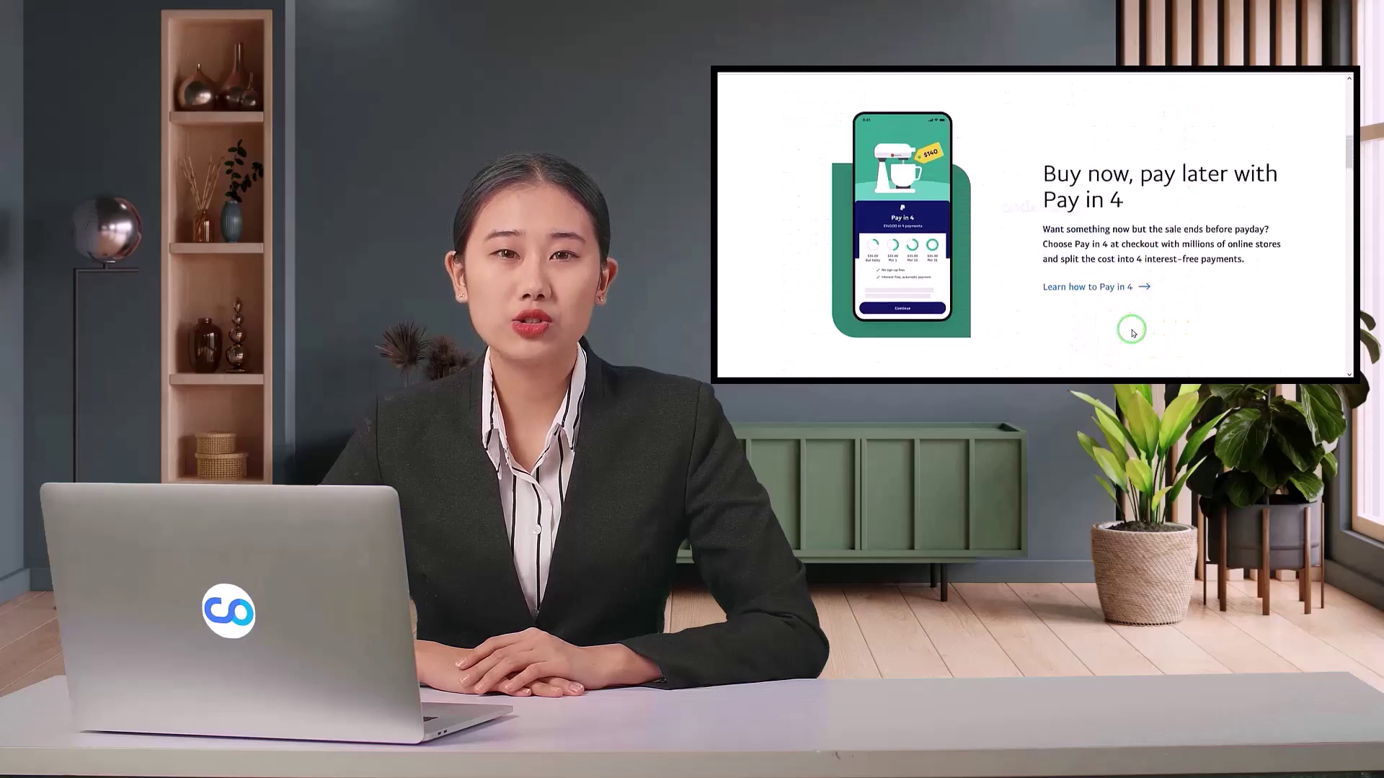
scroll(1223, 263, up, 2)
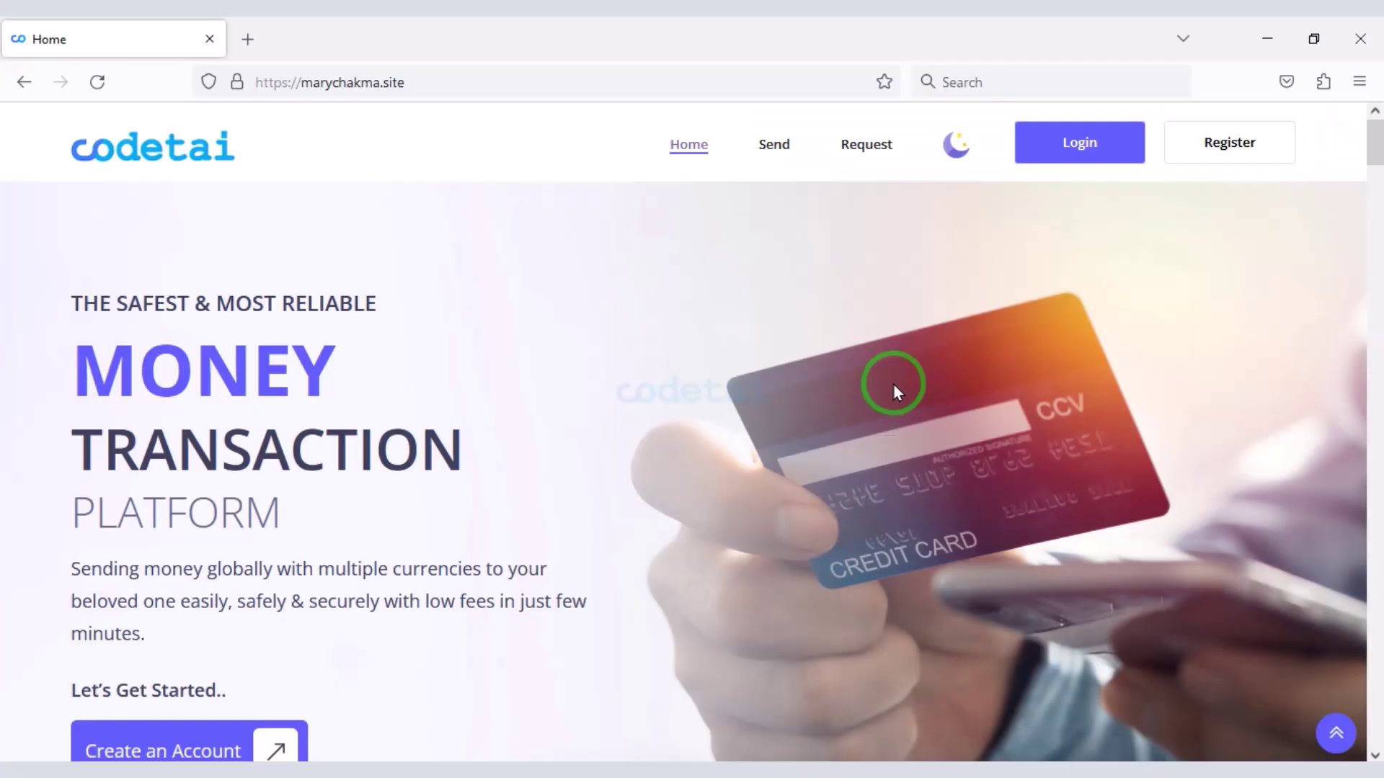
scroll(895, 386, down, 3)
scroll(893, 385, down, 20)
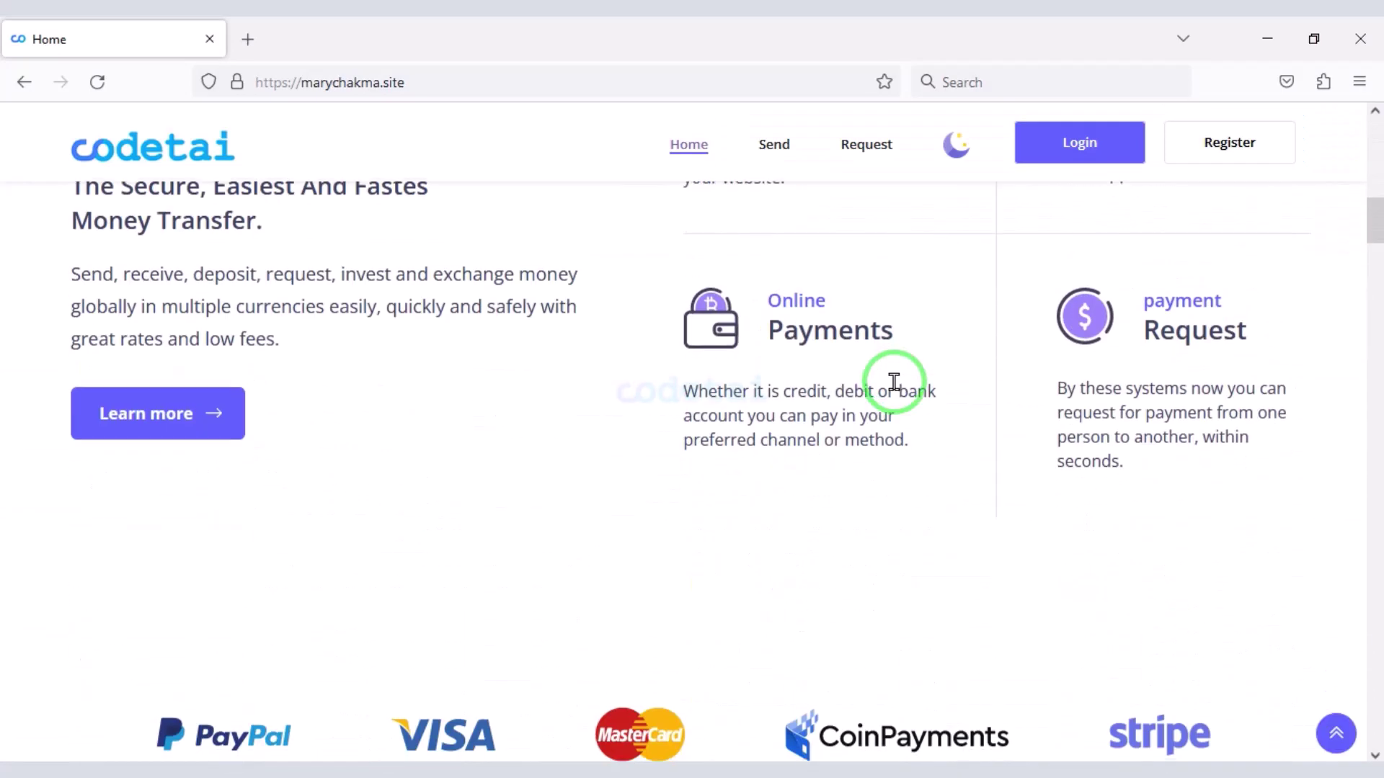
scroll(895, 387, down, 20)
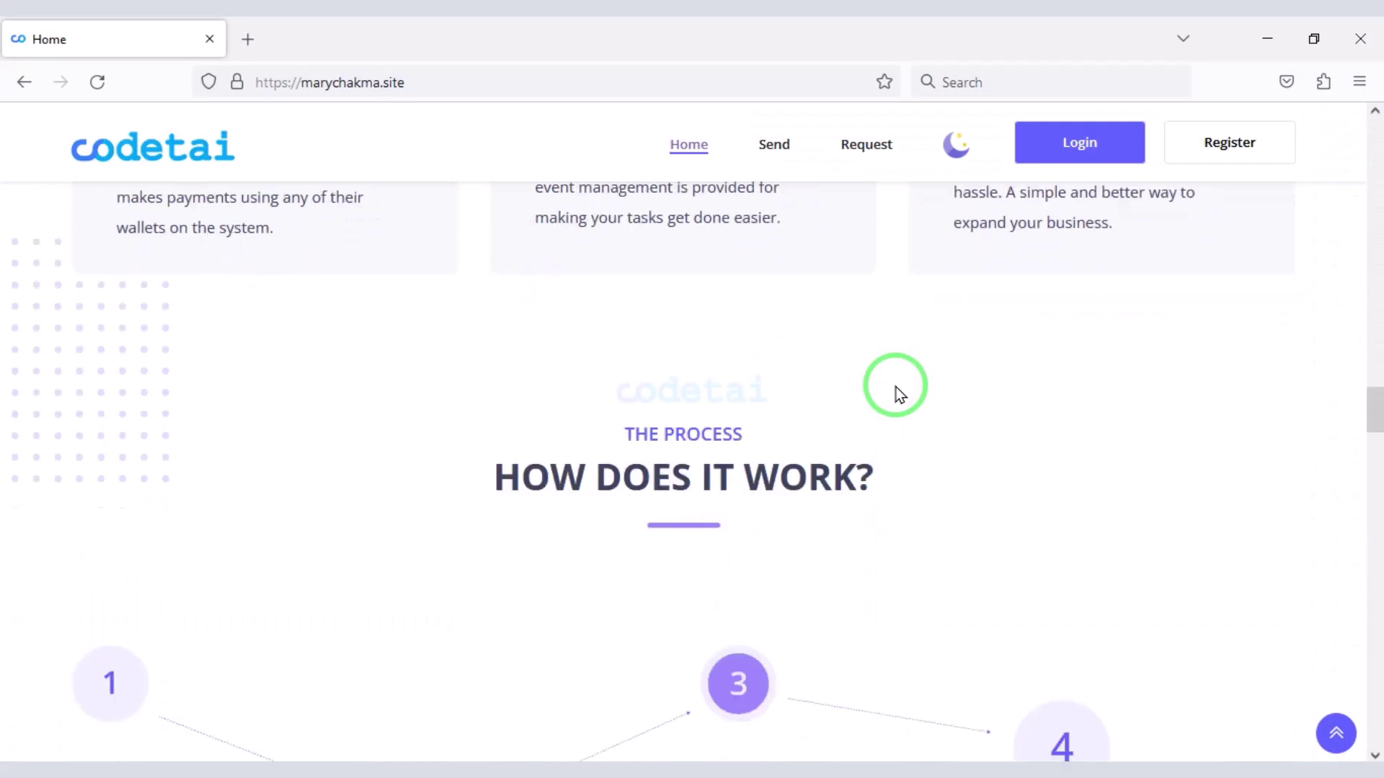
scroll(898, 389, down, 20)
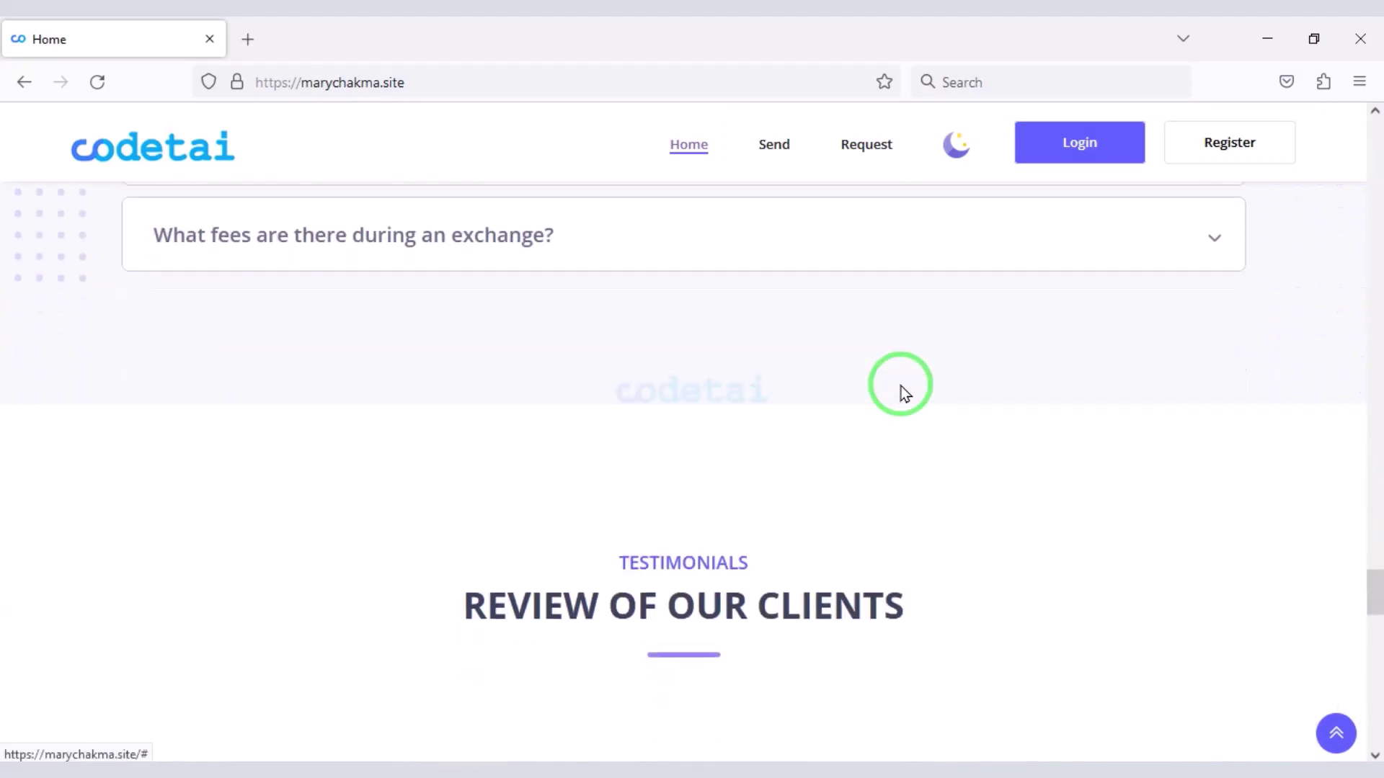
scroll(901, 386, down, 5)
scroll(903, 389, up, 15)
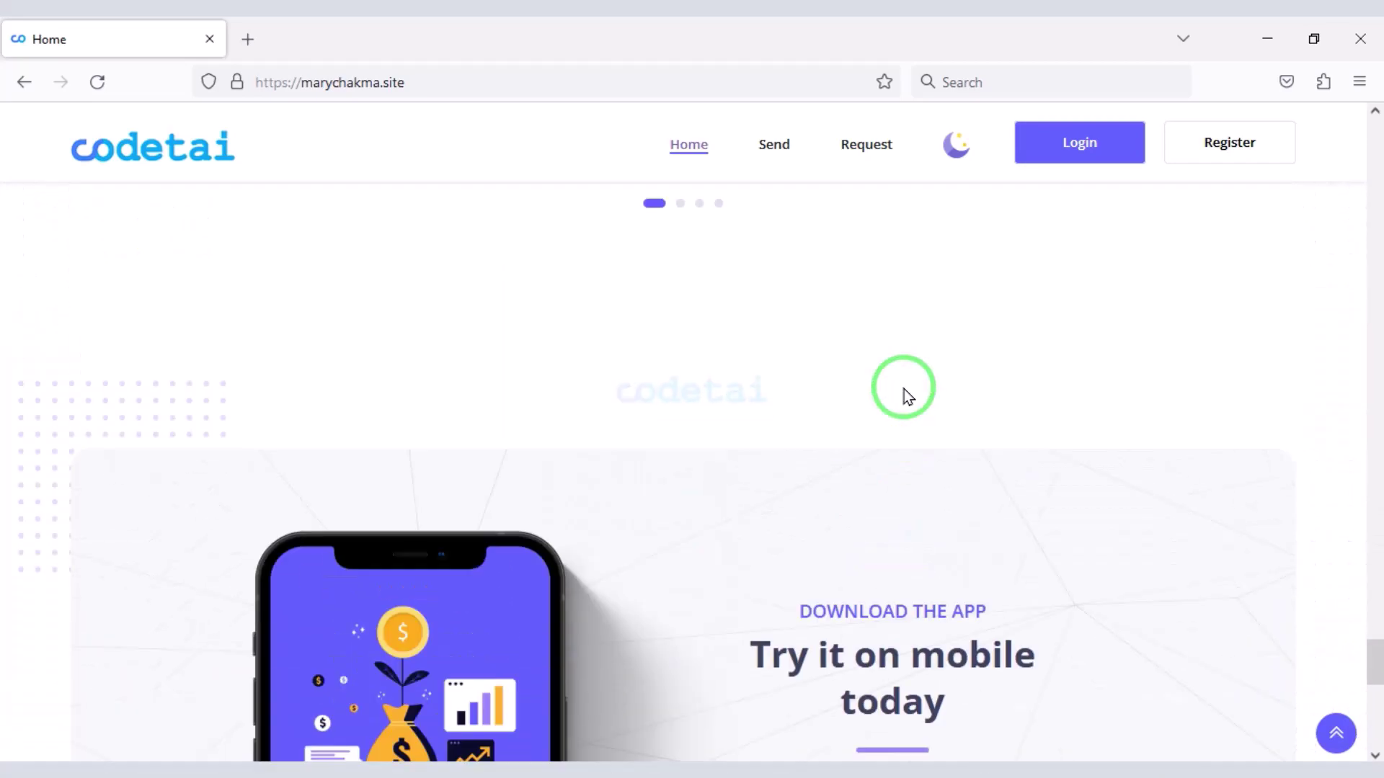
click(1006, 436)
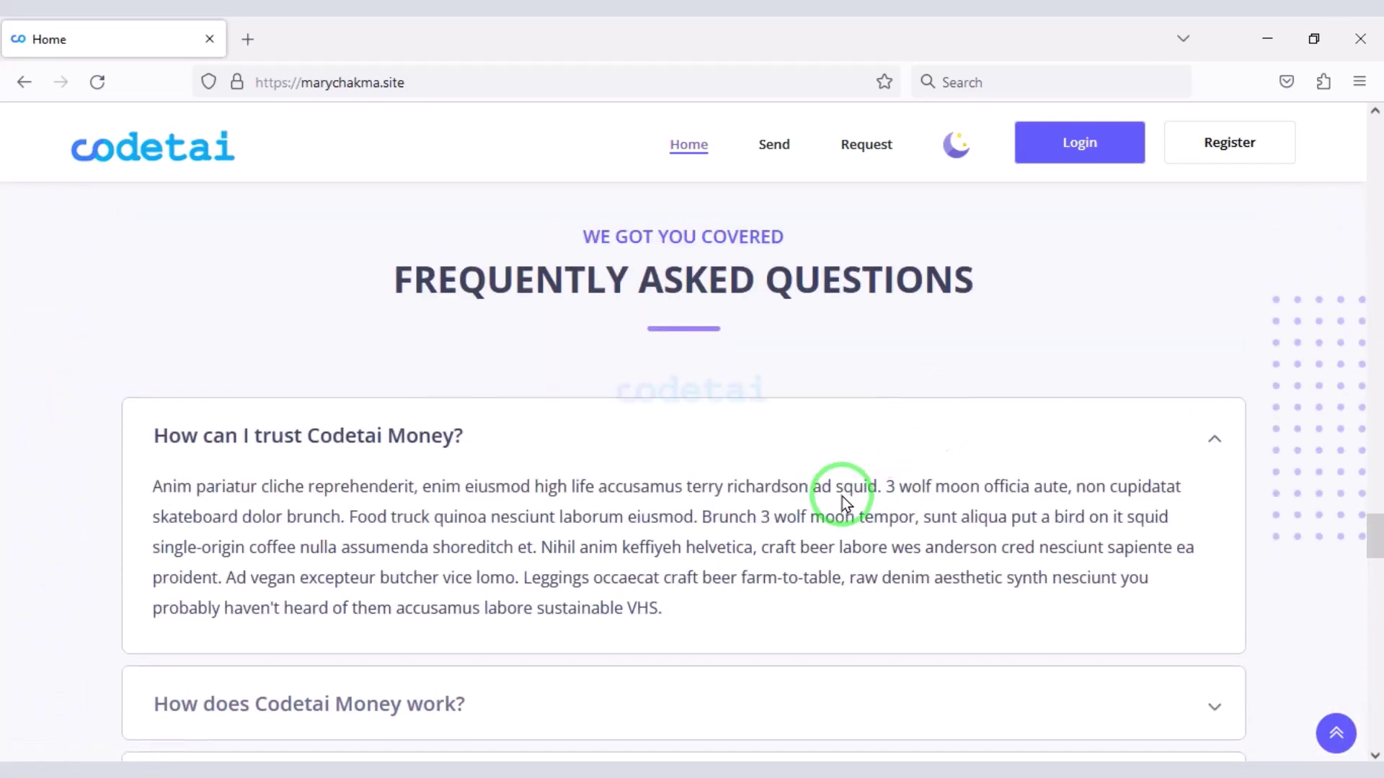
scroll(841, 494, up, 8)
scroll(841, 494, up, 15)
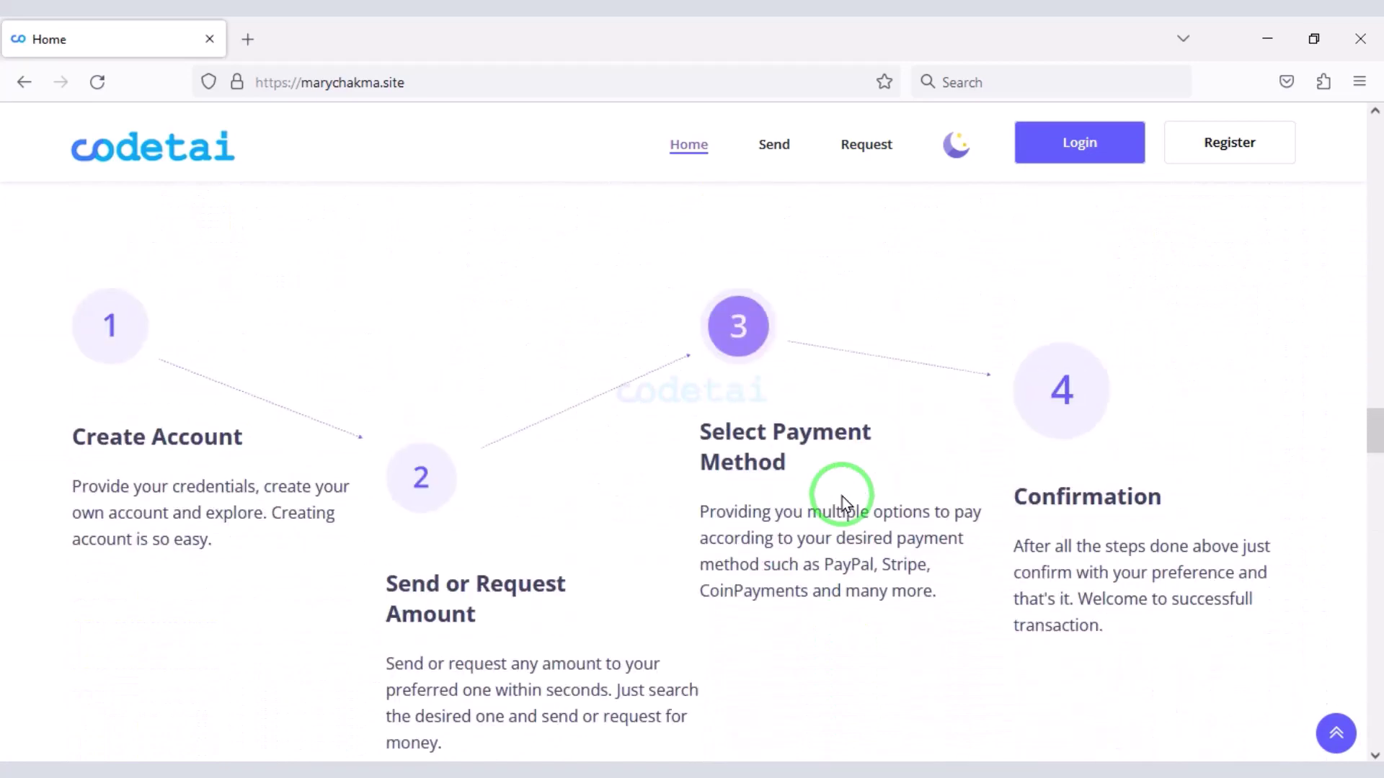
scroll(841, 495, up, 15)
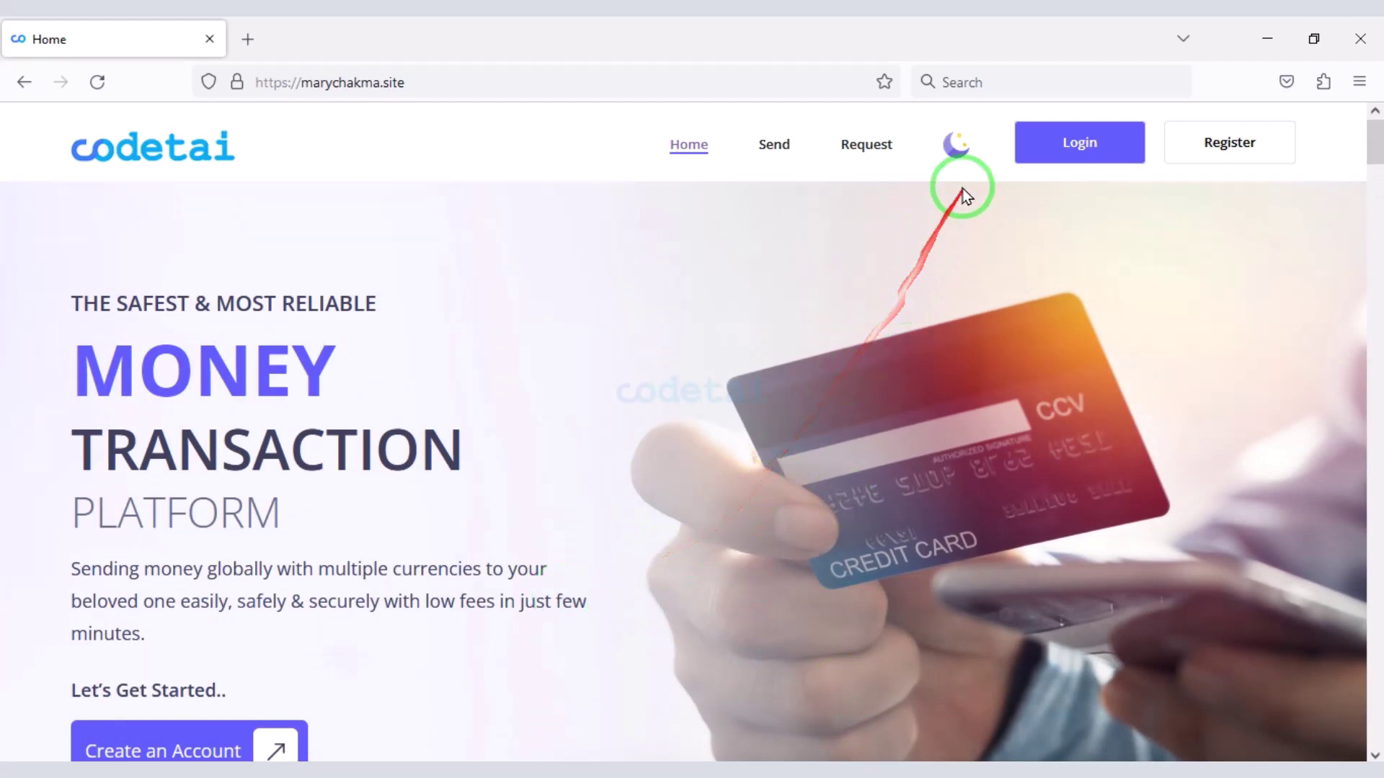
Switch the site to dark mode and select the request-money path in the address bar
click(952, 153)
scroll(930, 548, down, 8)
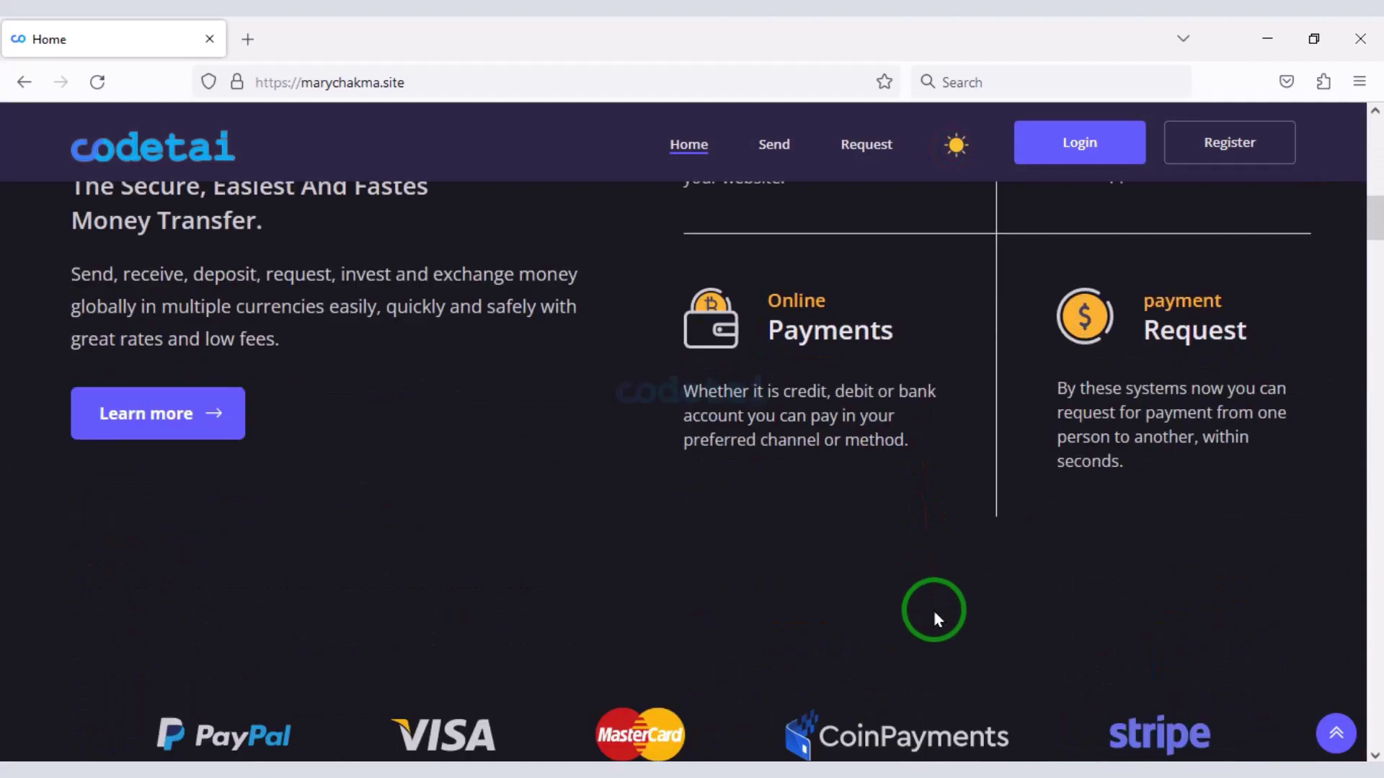
scroll(1002, 653, down, 12)
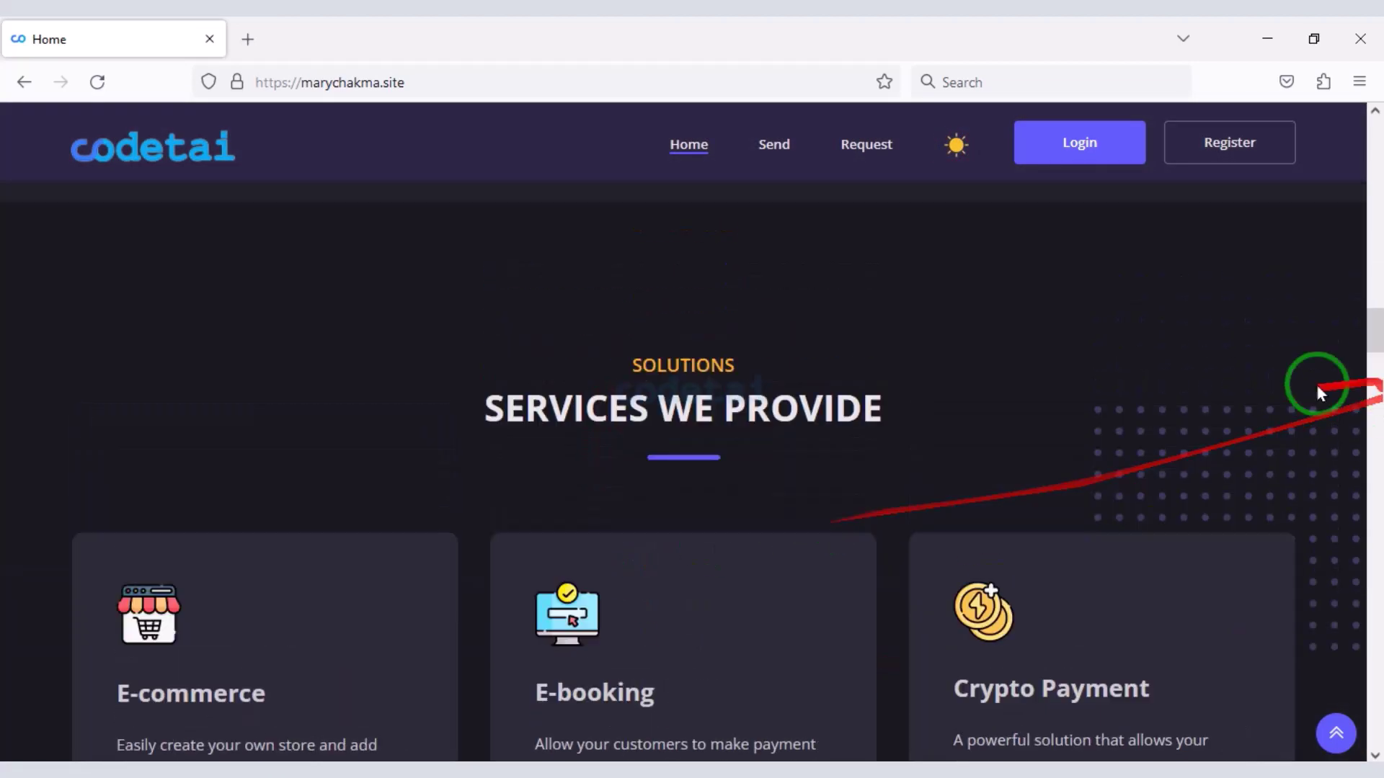
key(Home)
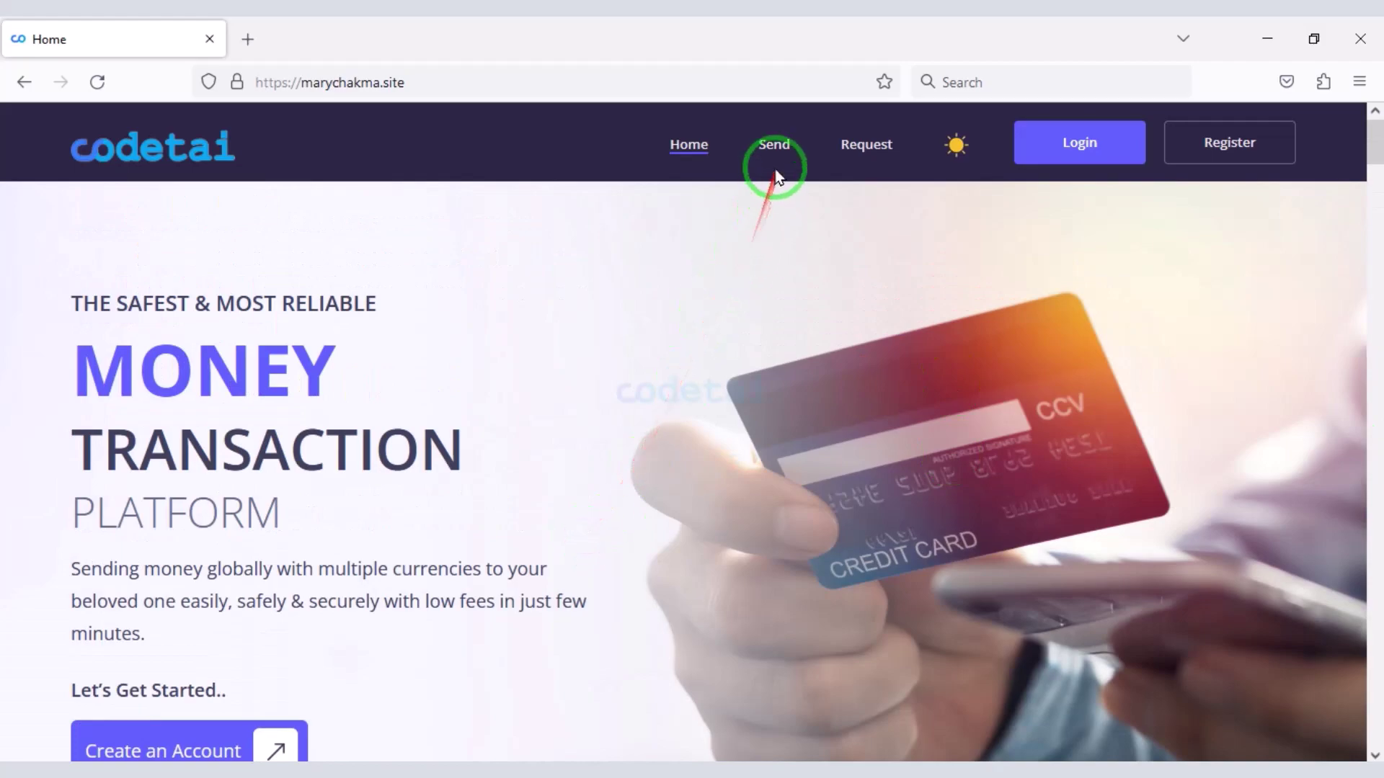
scroll(780, 431, down, 15)
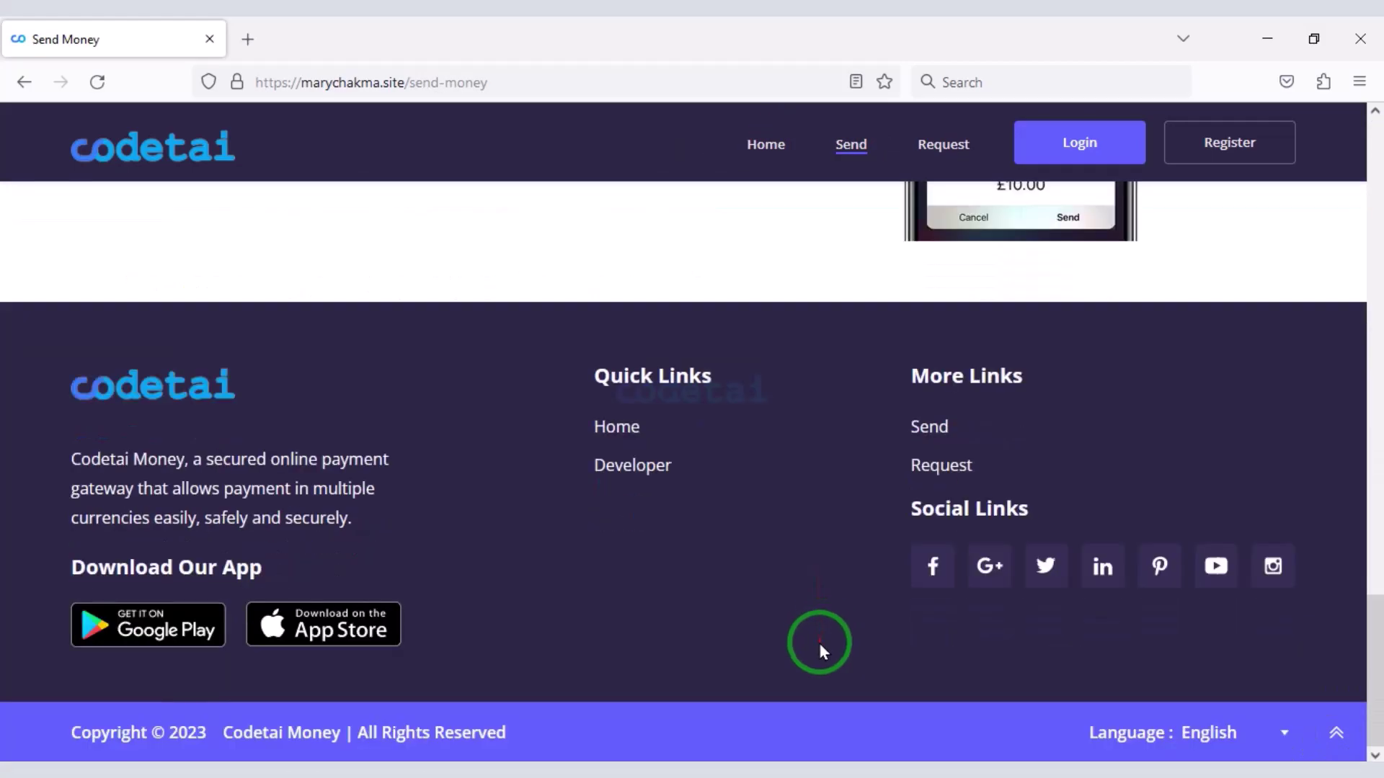
scroll(854, 427, up, 15)
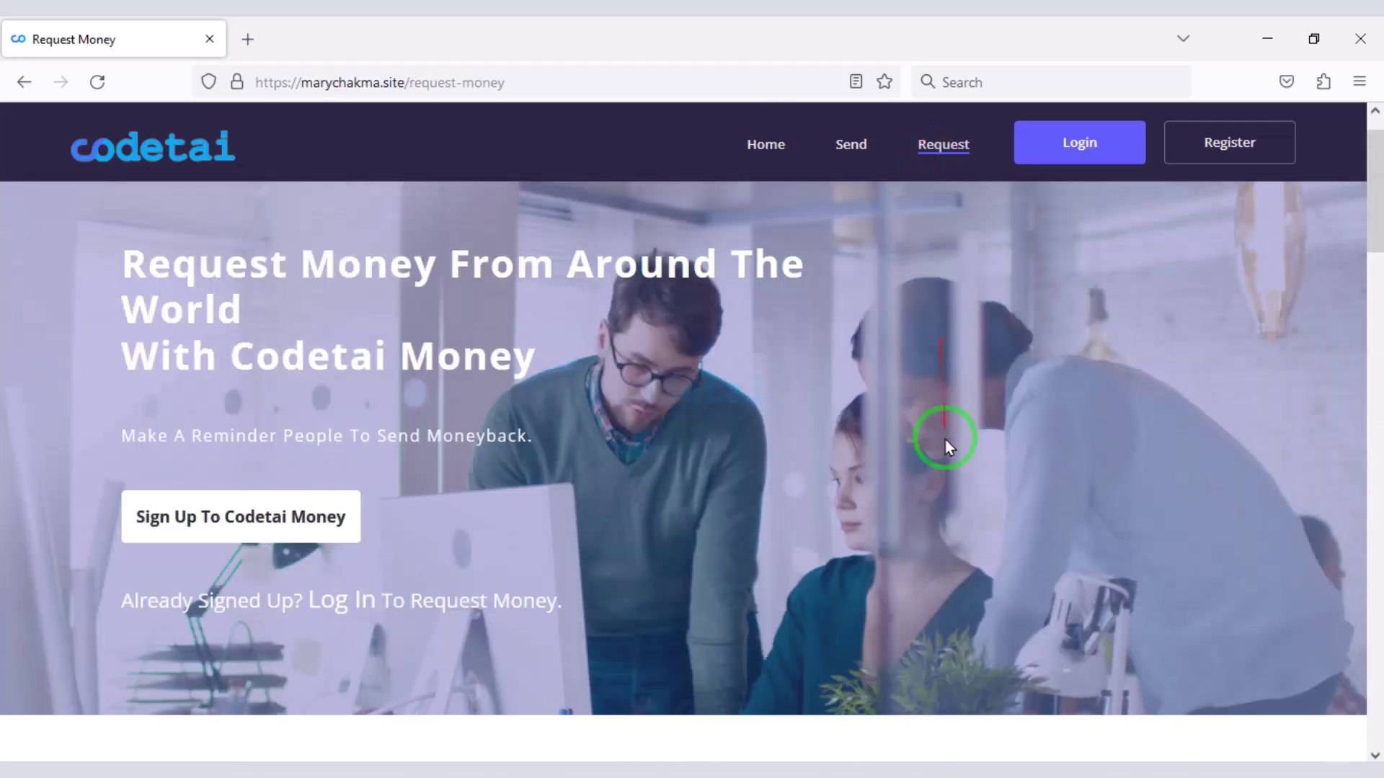
scroll(946, 439, down, 15)
scroll(959, 649, up, 8)
scroll(971, 597, up, 7)
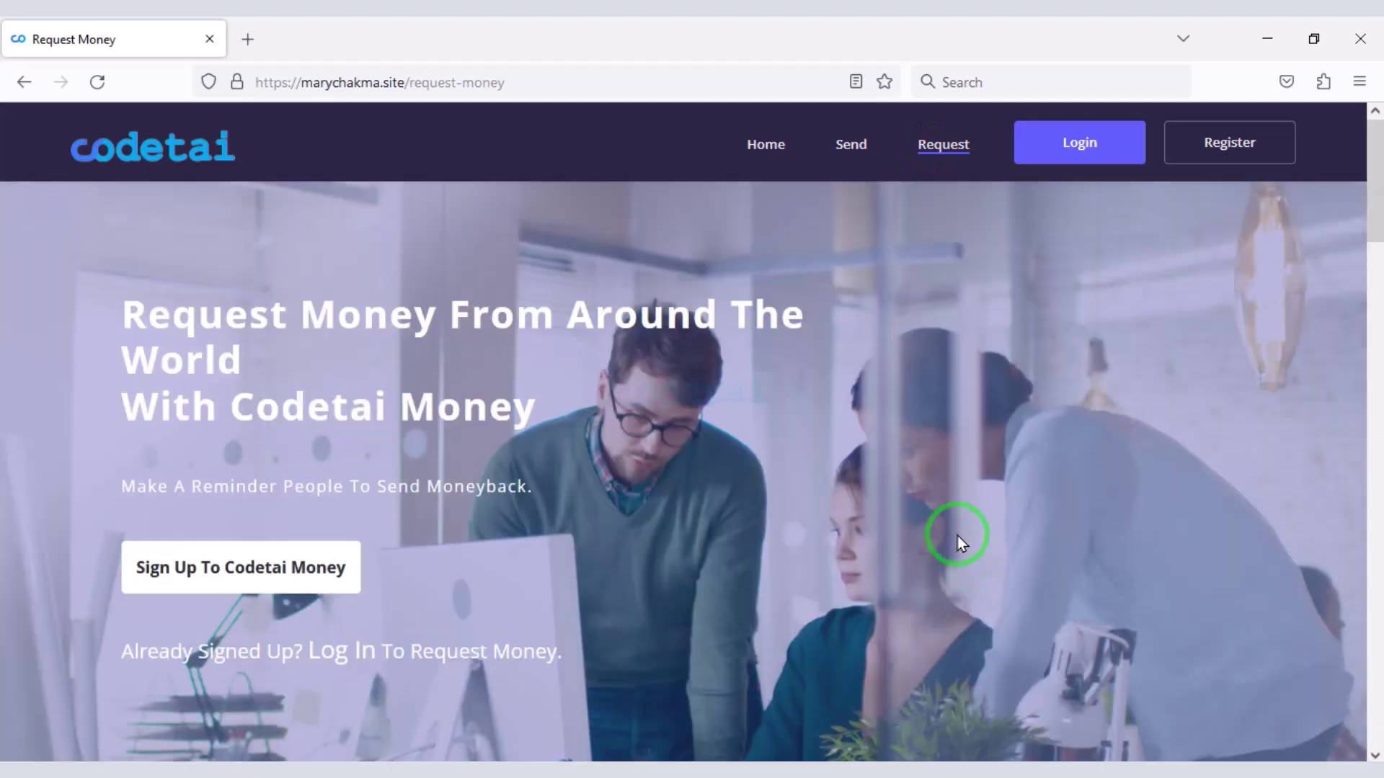
drag(506, 82, 405, 83)
Load the /admin login page and sign in with the saved admin e-mail, staying signed in
key(BackSpace)
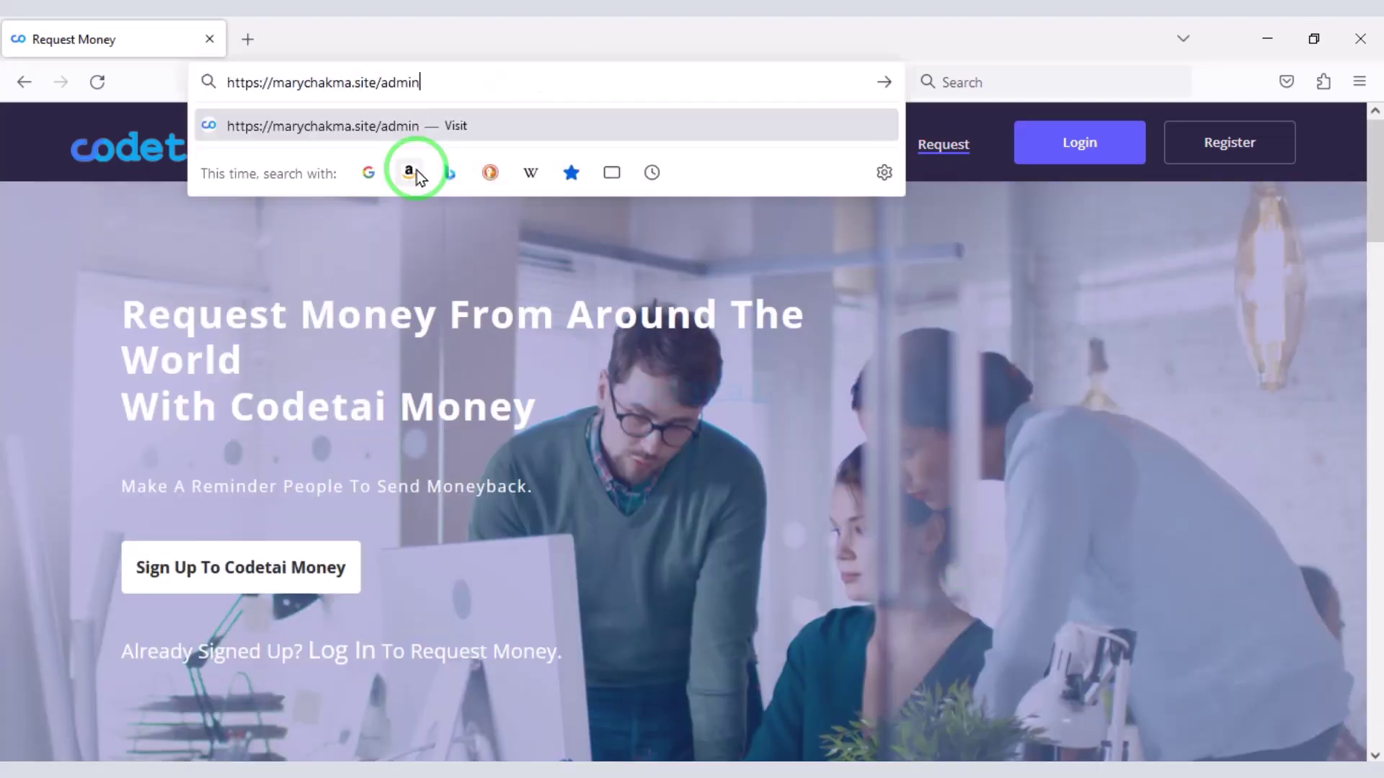
key(Return)
click(622, 354)
text(th)
click(620, 375)
click(616, 411)
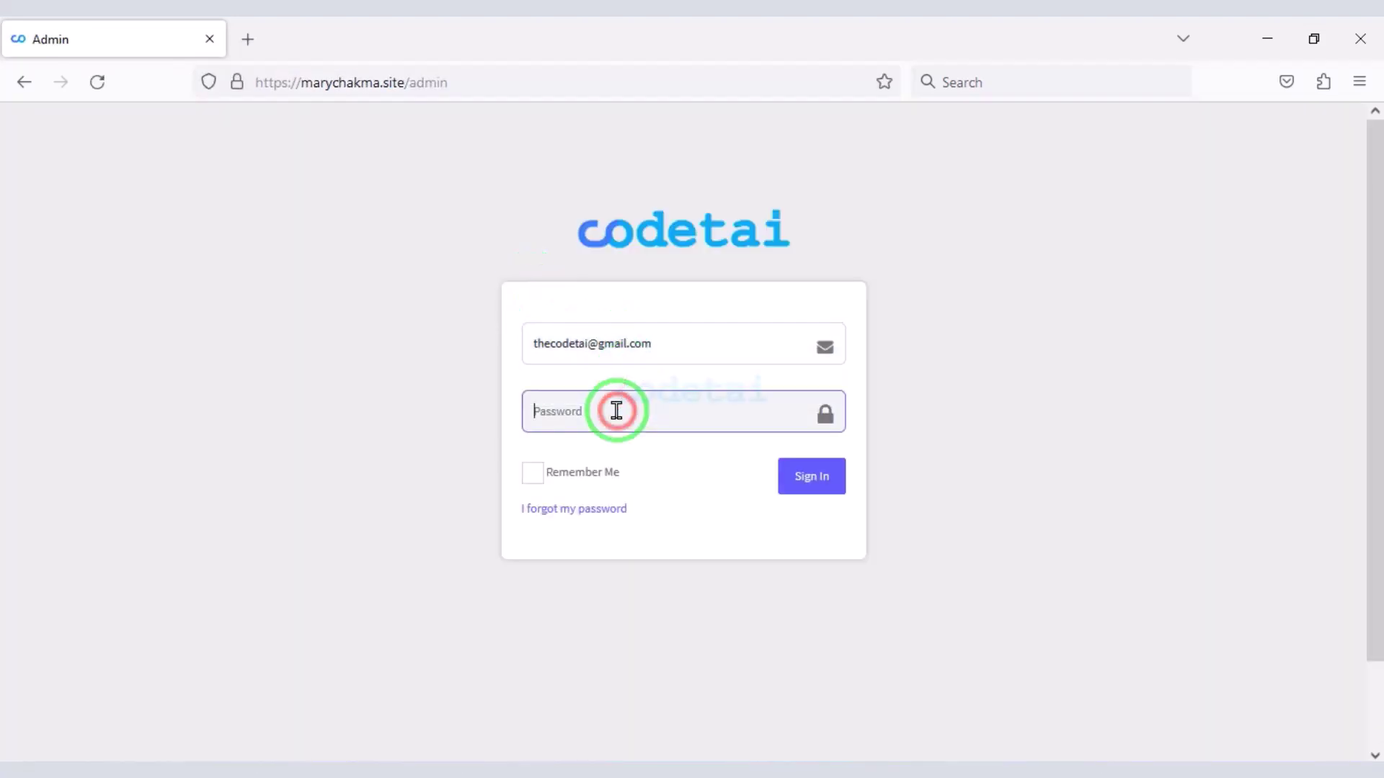
click(608, 476)
click(827, 481)
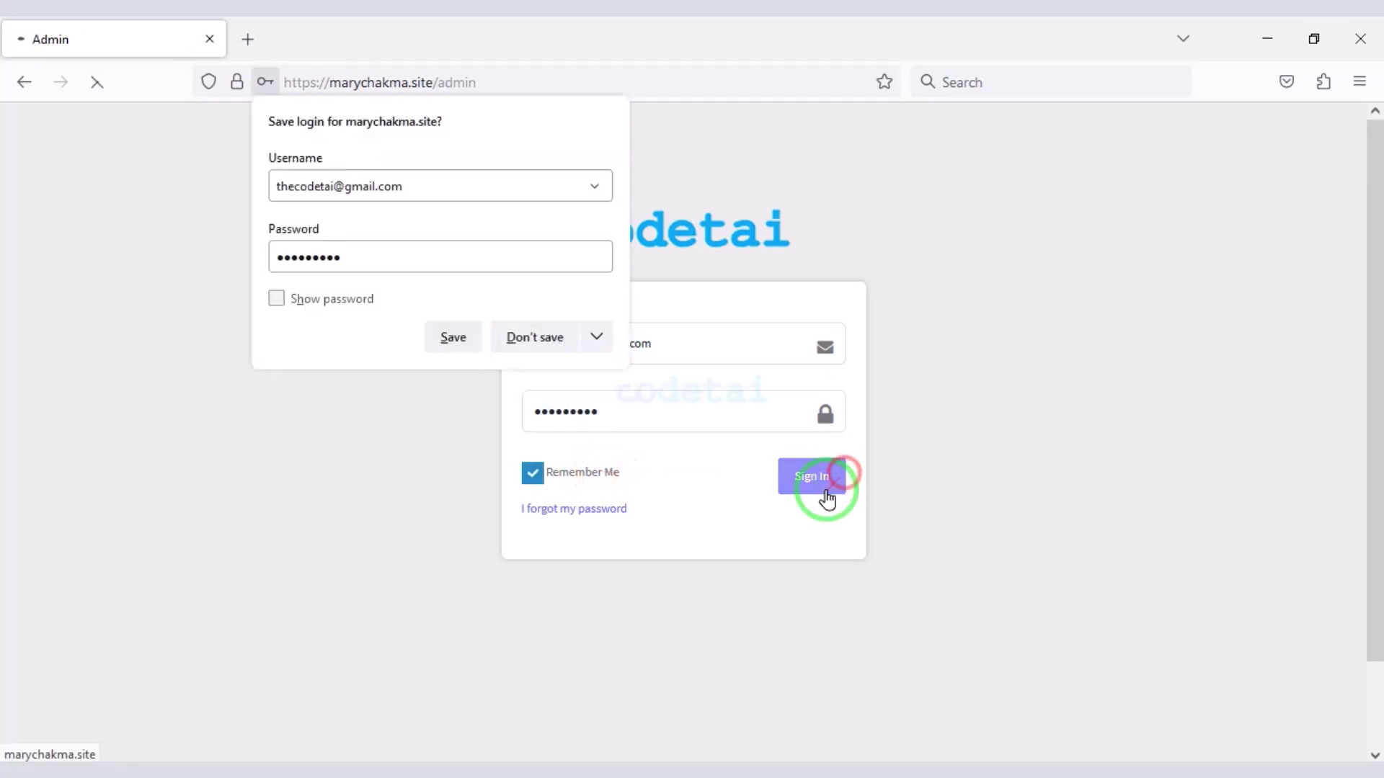
click(609, 418)
Expand the admin menu's Users, Transactions, Verifications and Templates sections
scroll(1006, 433, down, 7)
scroll(986, 549, down, 4)
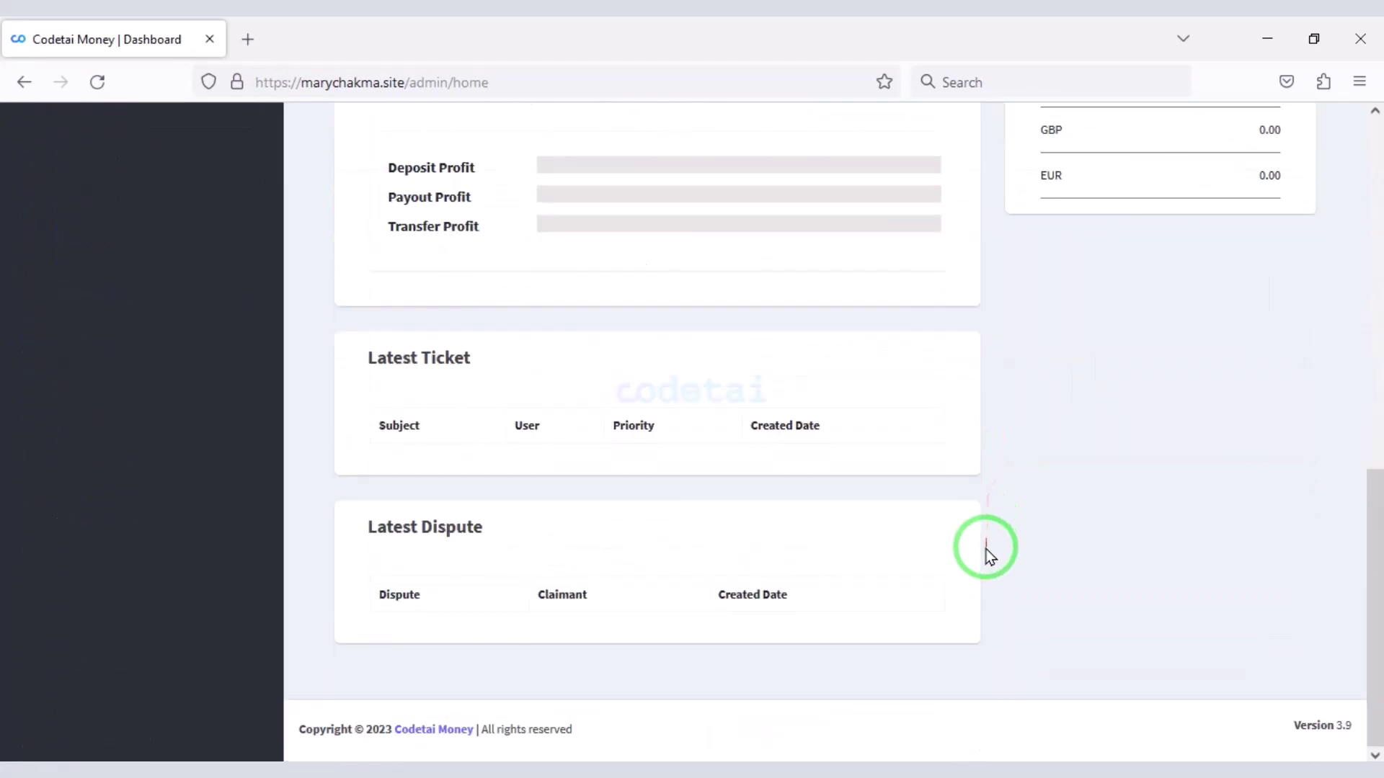
scroll(987, 572, up, 11)
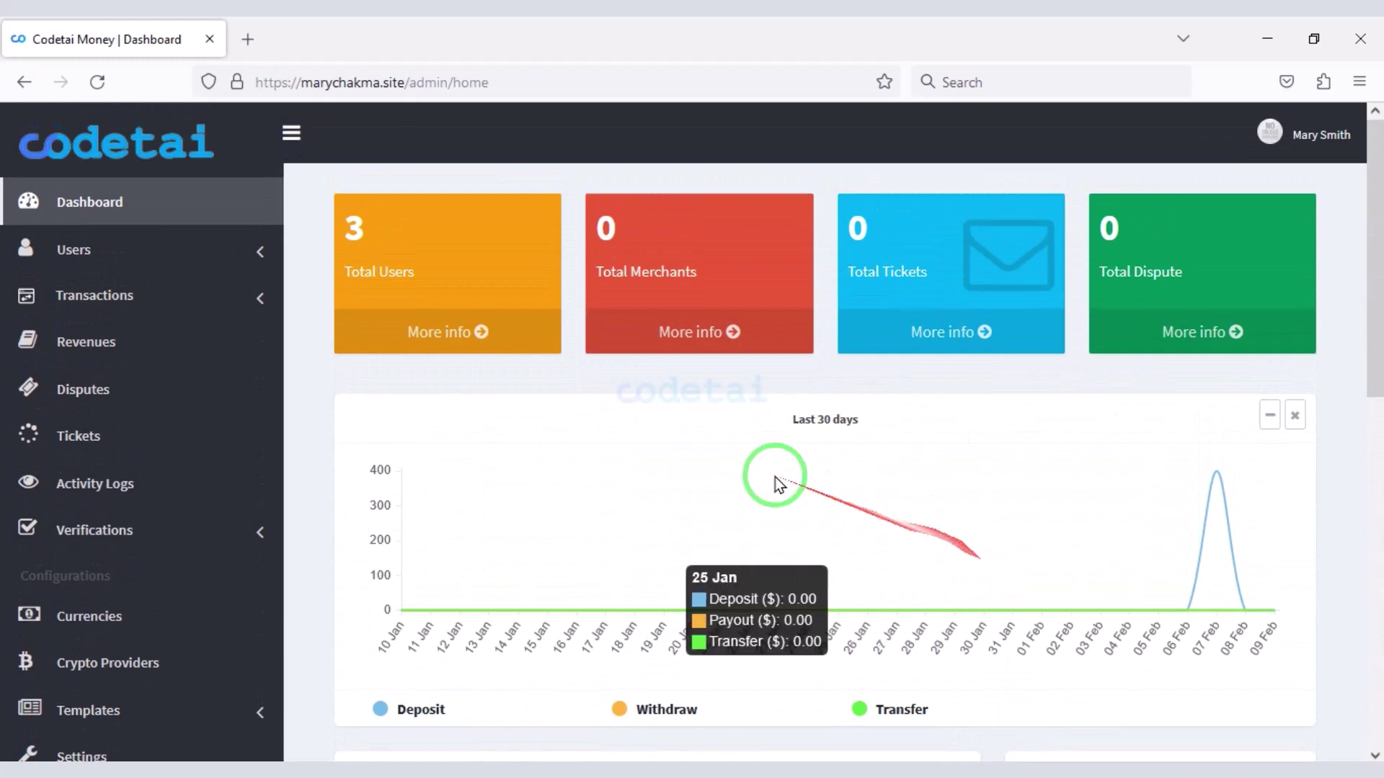
click(219, 258)
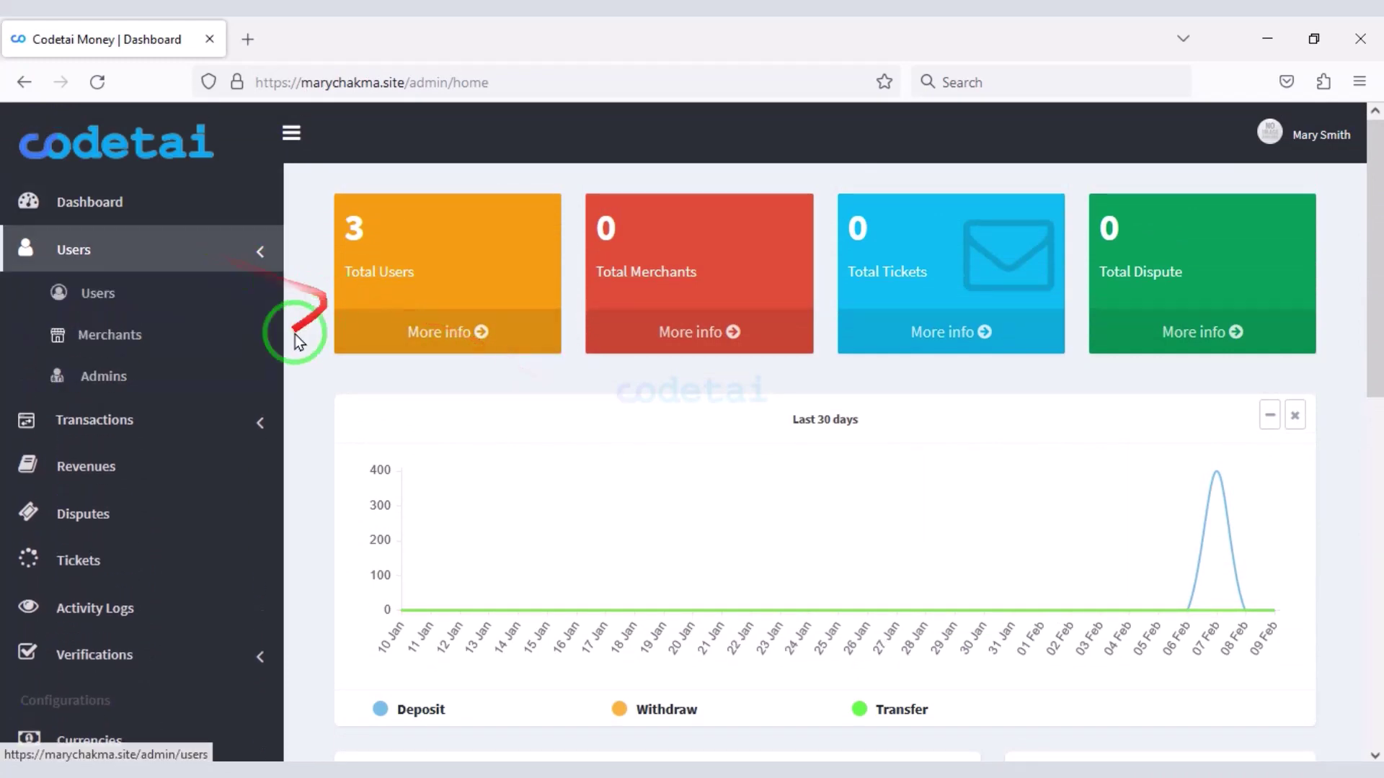
click(235, 420)
scroll(156, 558, down, 2)
scroll(156, 557, down, 7)
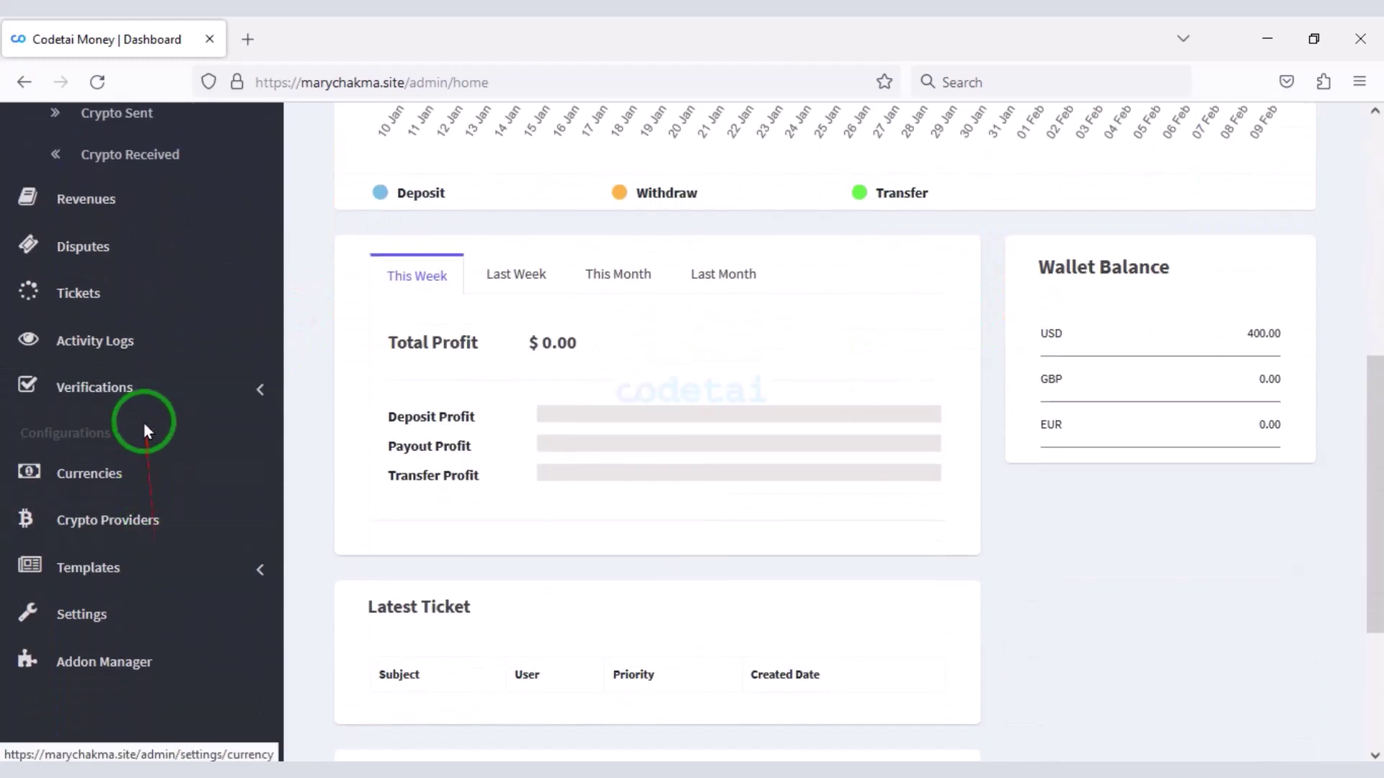
click(142, 403)
click(162, 559)
scroll(192, 611, down, 4)
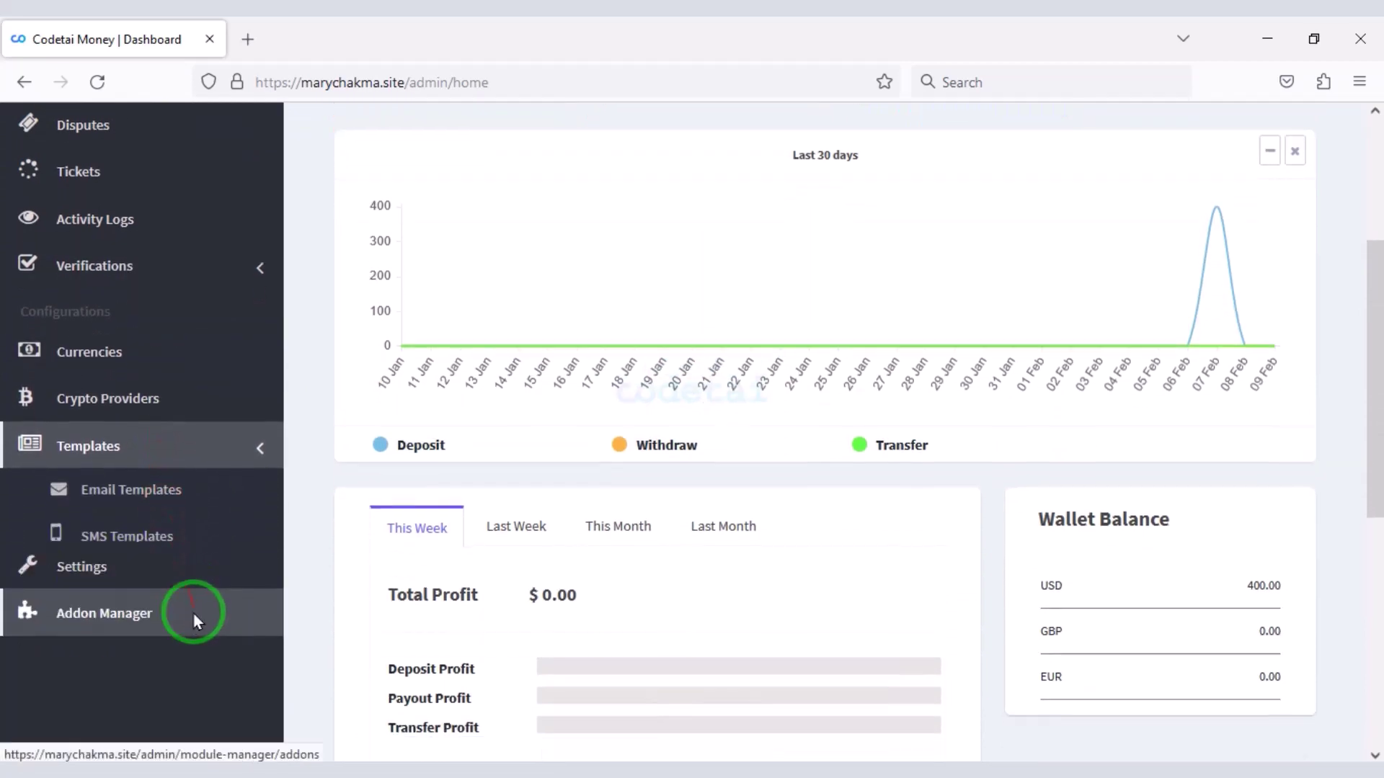
scroll(207, 626, up, 5)
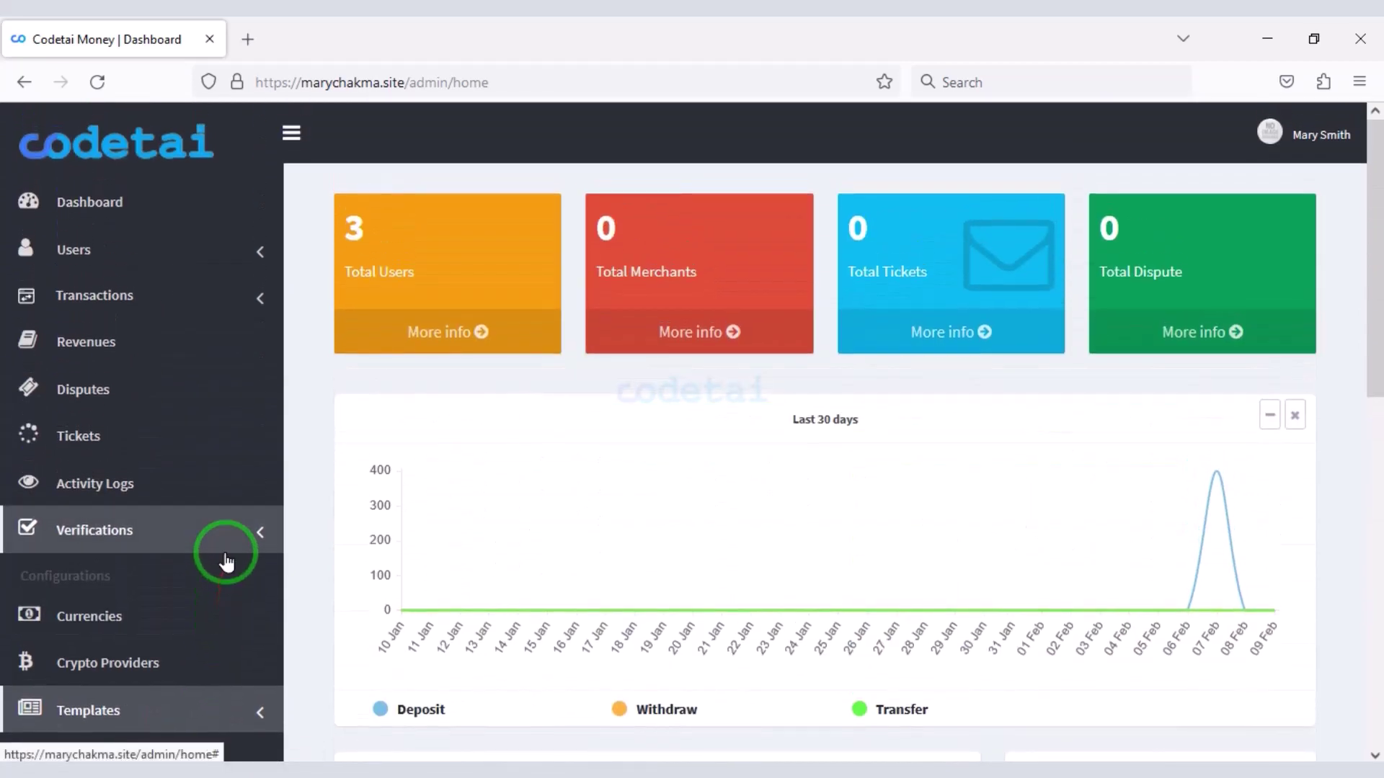
Open the Users list and review the merchant user's edit profile
click(241, 260)
click(175, 300)
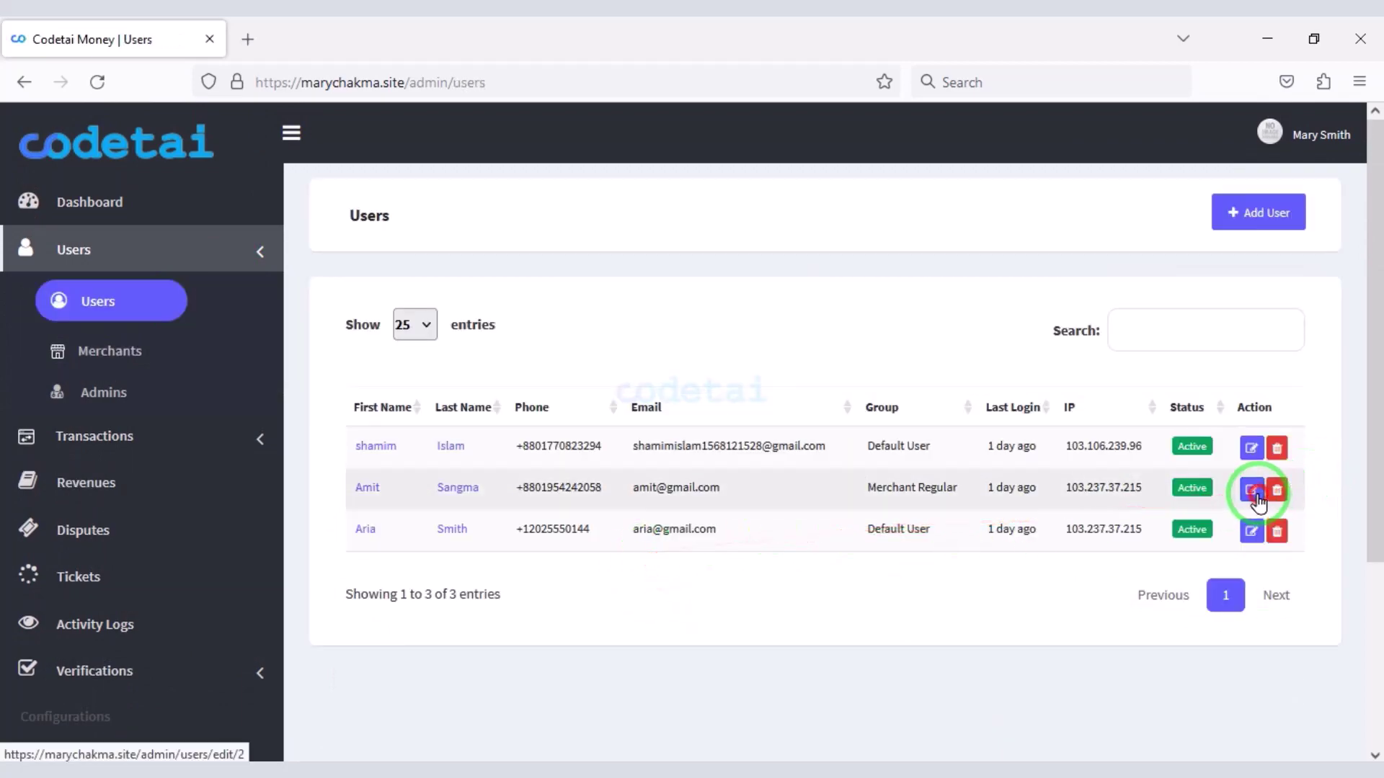
click(1253, 492)
scroll(967, 497, down, 5)
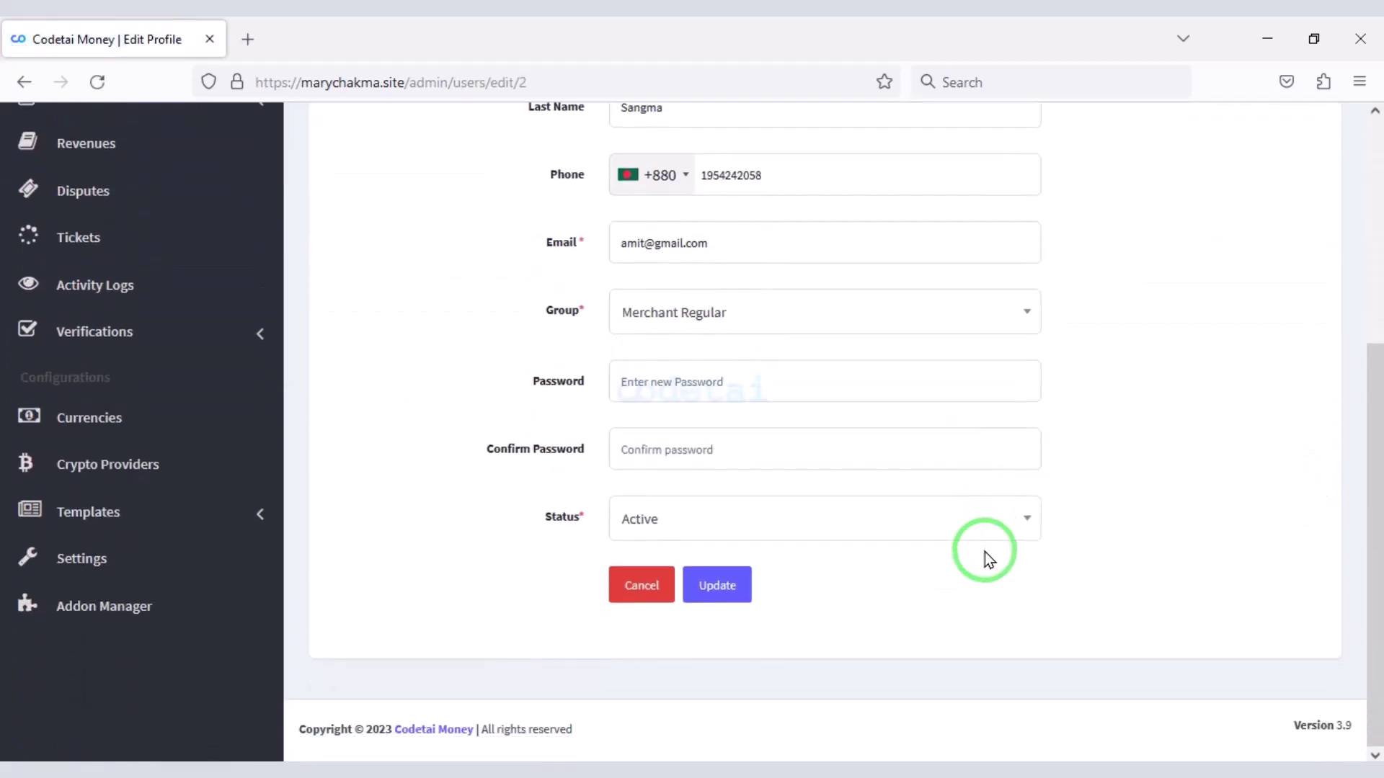
scroll(985, 553, up, 5)
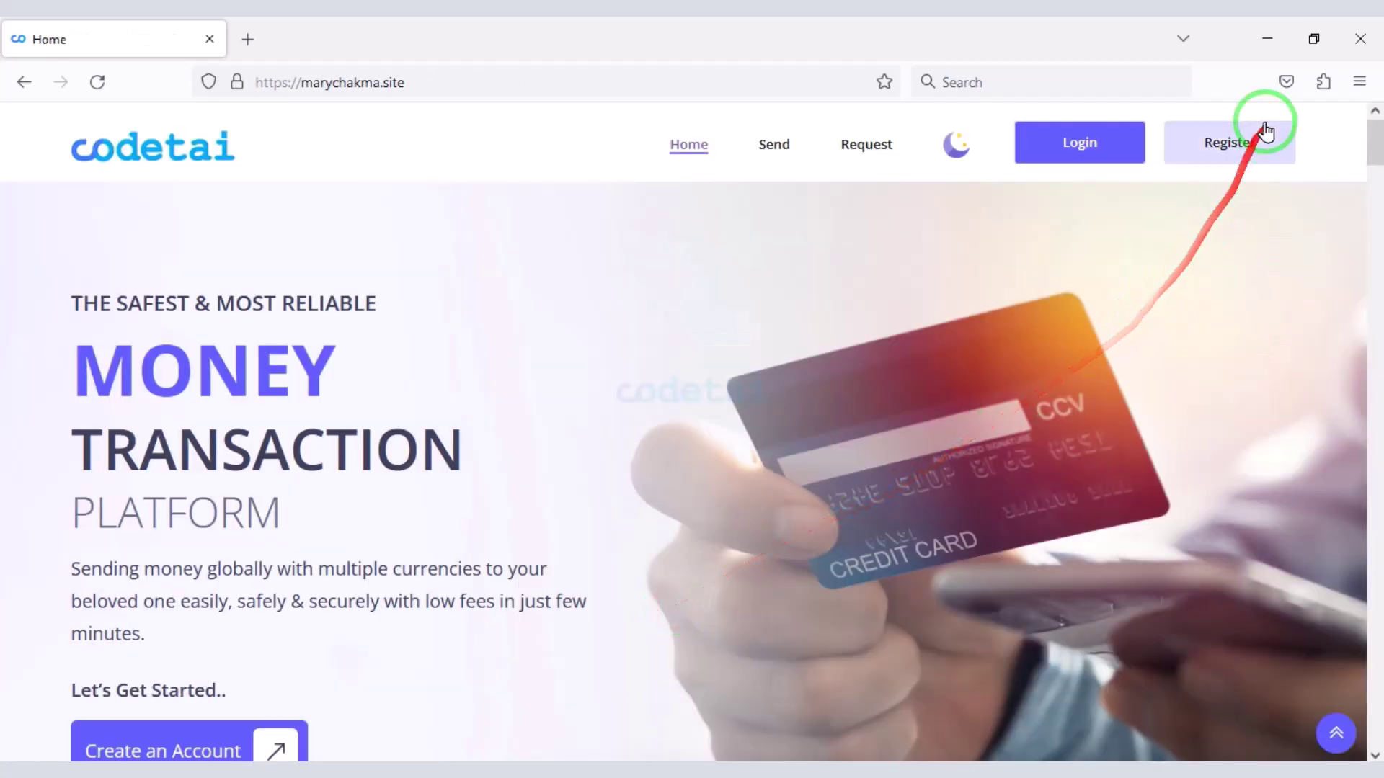
On the Register page, set the new account's User Type to Merchant
click(1257, 146)
scroll(1097, 443, down, 4)
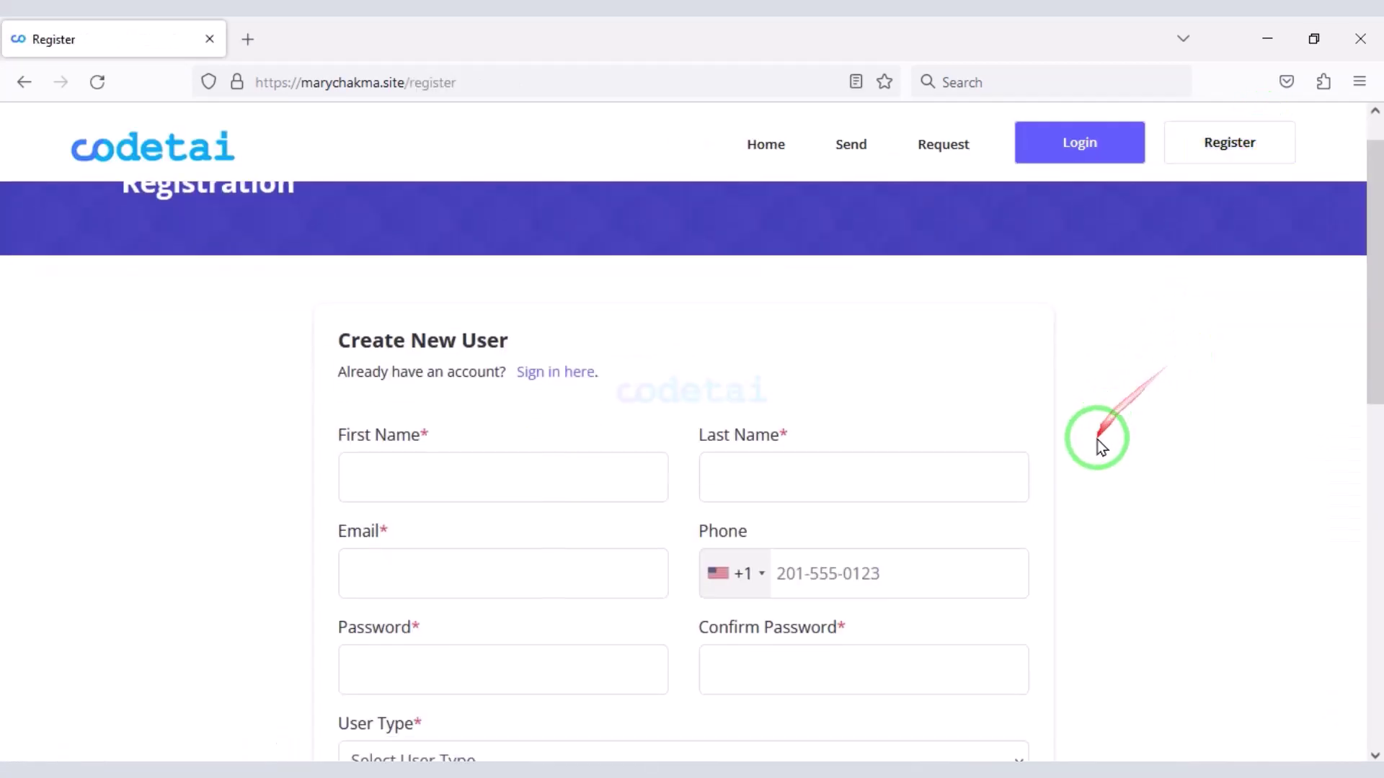
click(838, 562)
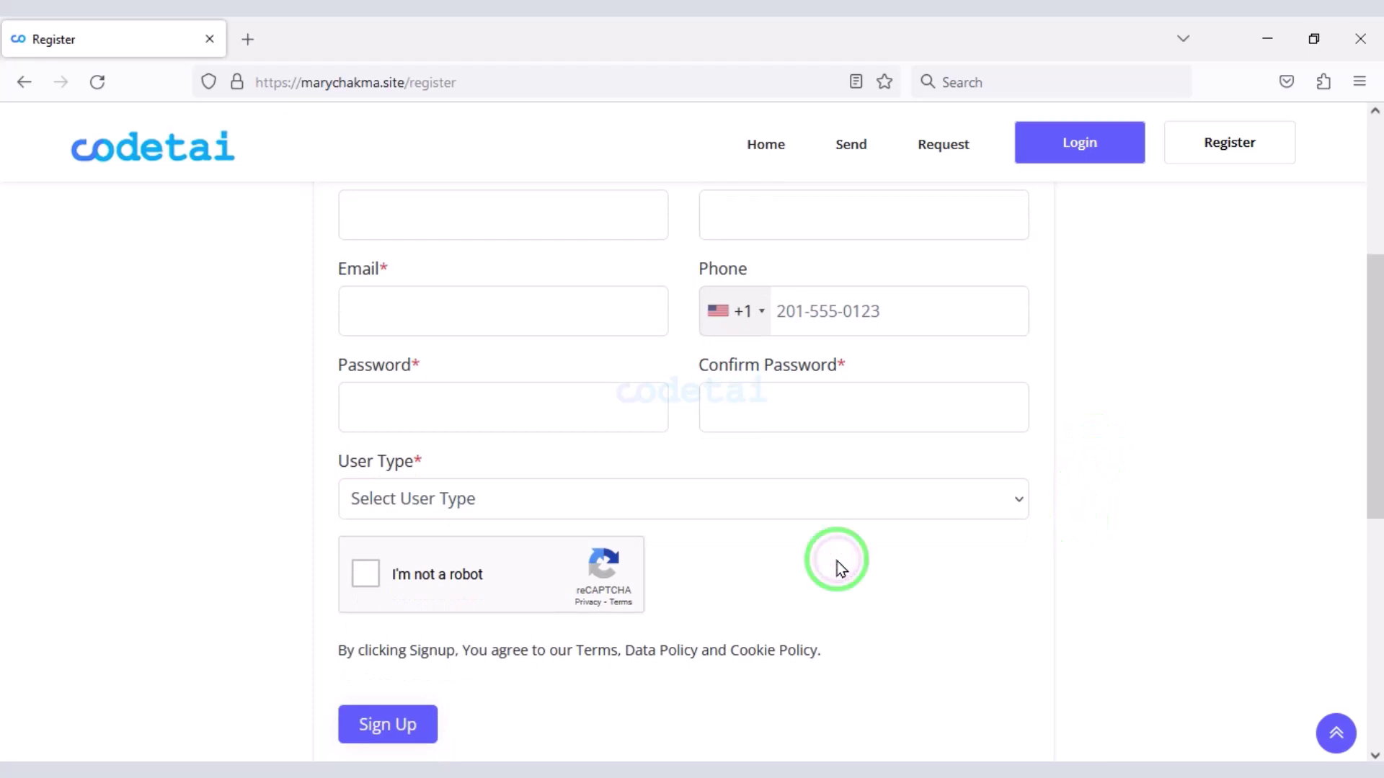
click(758, 496)
click(750, 496)
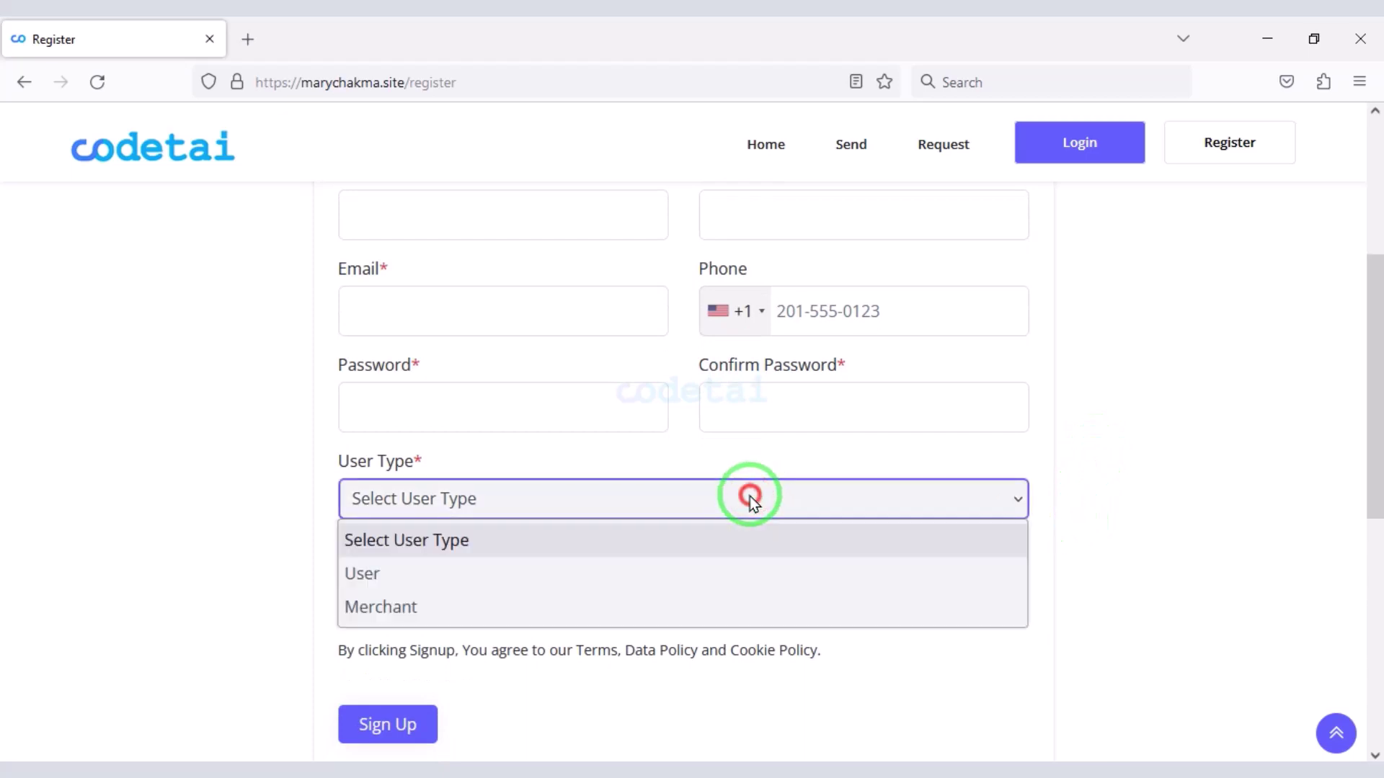
click(660, 612)
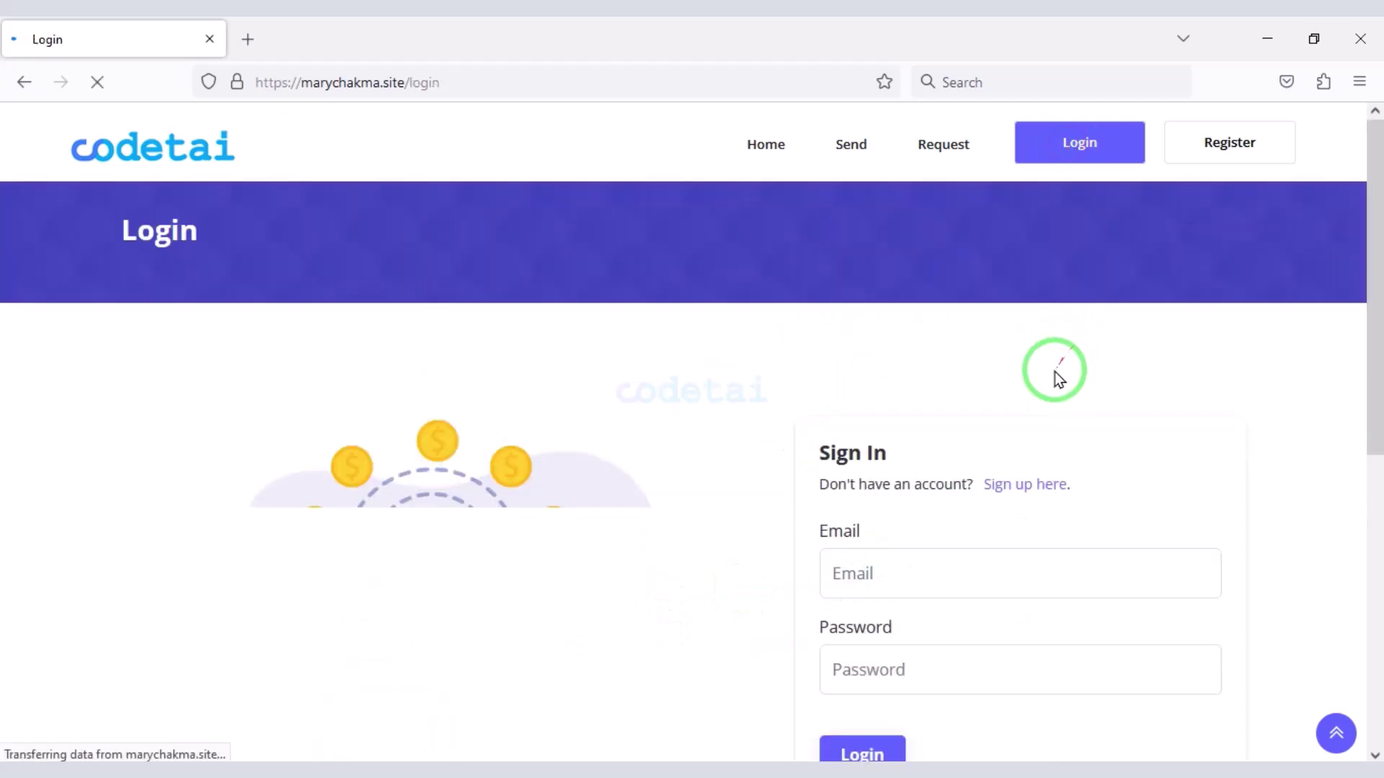
scroll(1019, 534, down, 4)
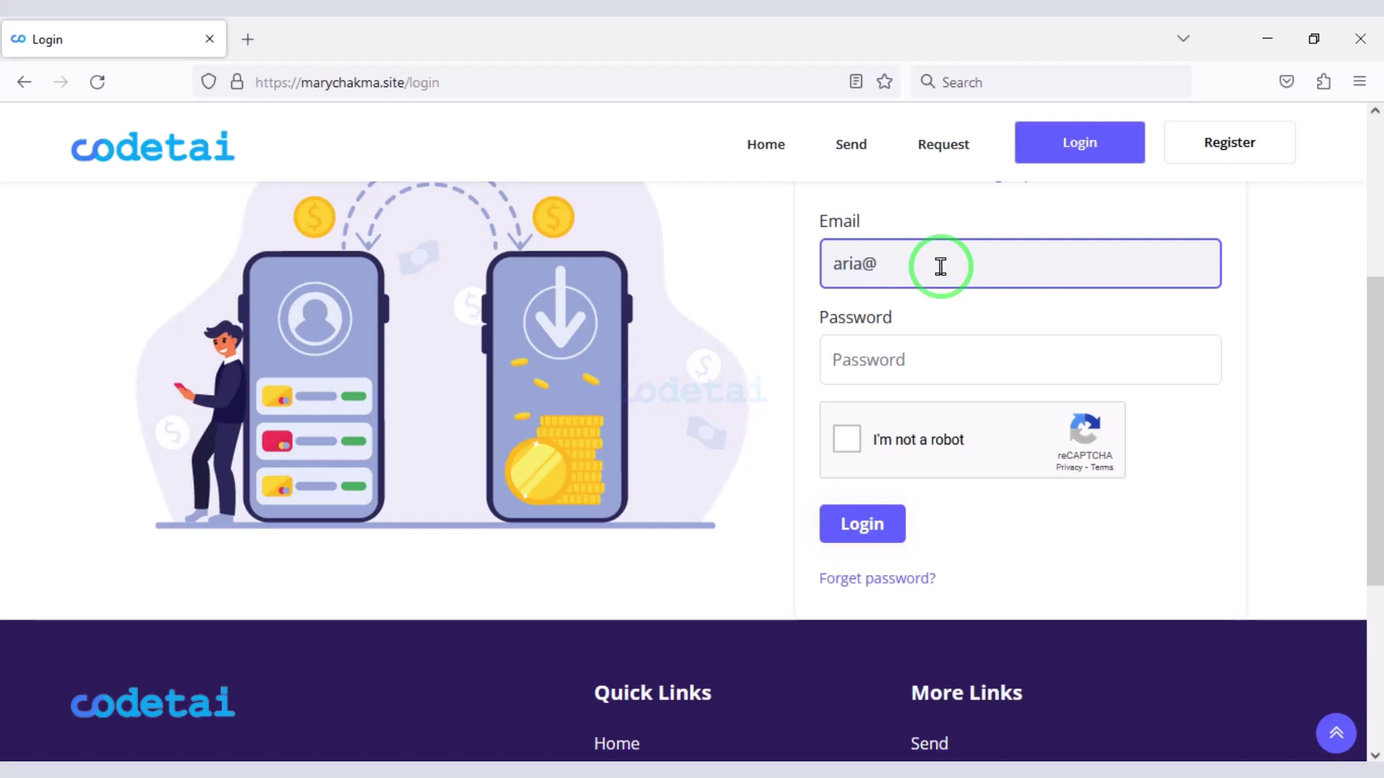
Enter the user's password, pass the robot check and sign in
click(912, 360)
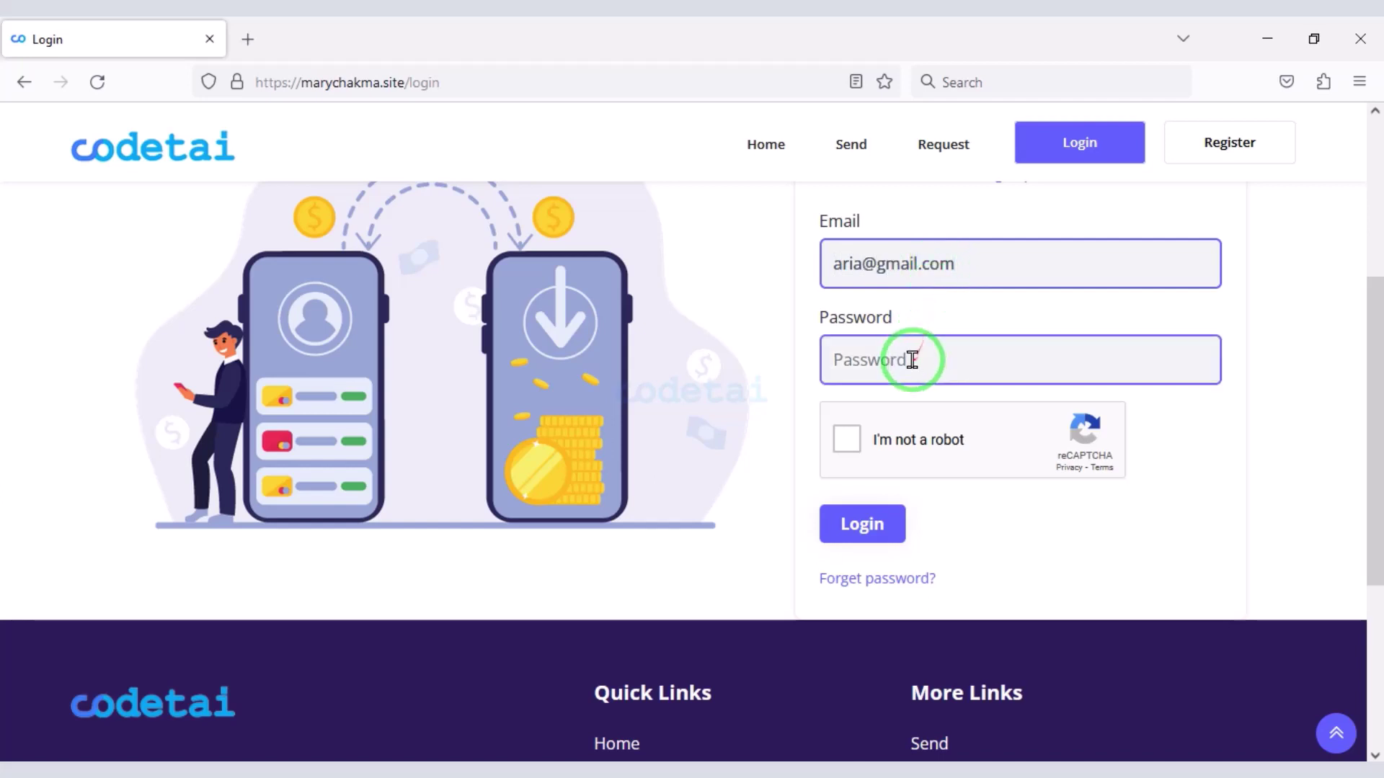
click(879, 434)
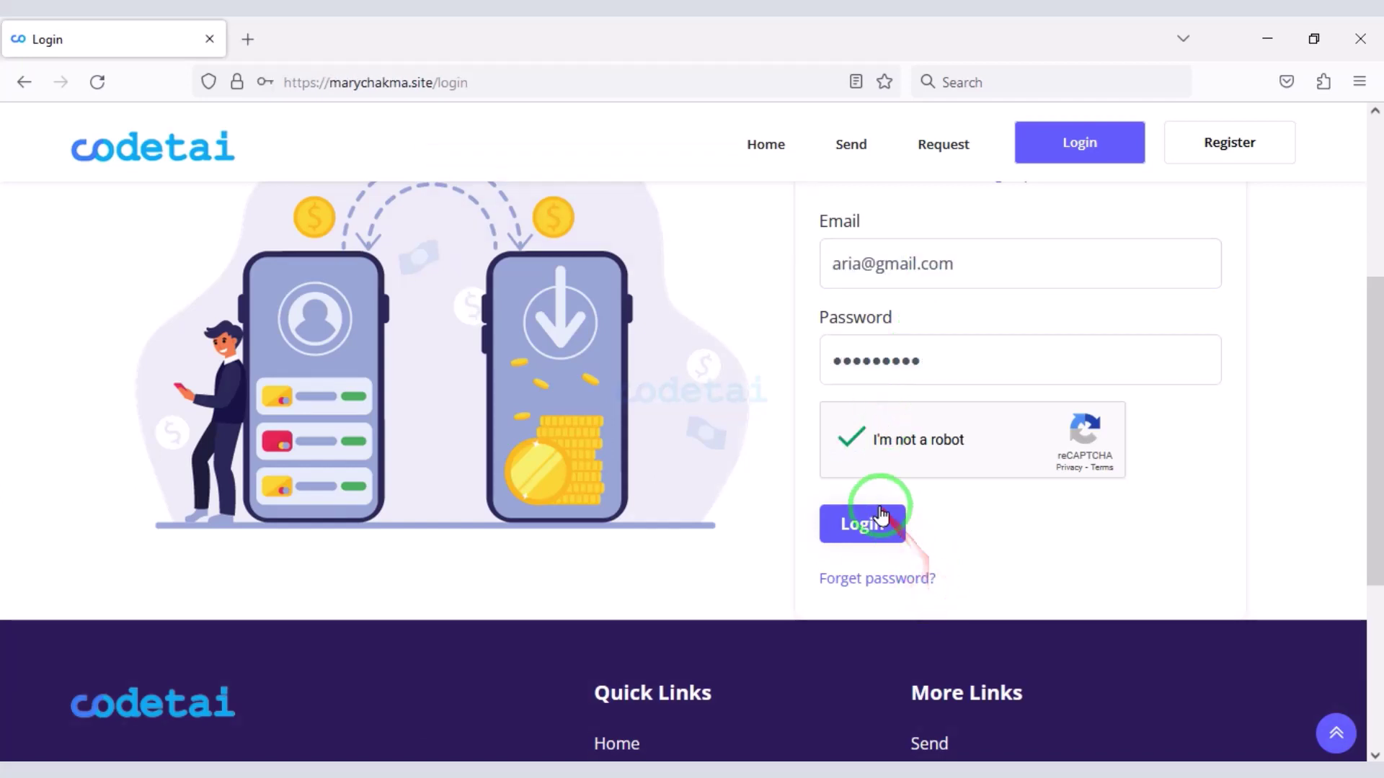
click(869, 522)
click(557, 342)
scroll(751, 442, down, 1)
scroll(780, 519, up, 2)
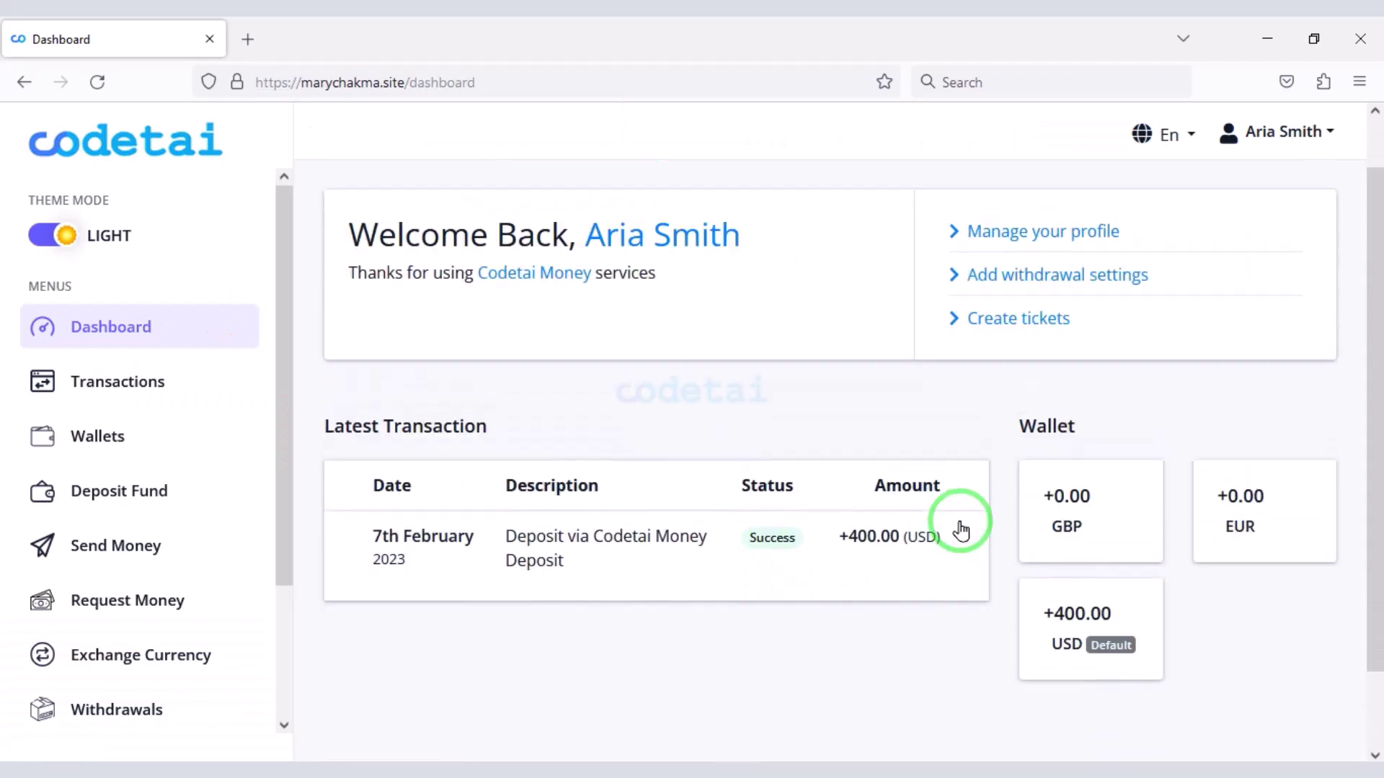
Visit the Transactions, Wallets, Deposit and Request Money pages
click(204, 390)
scroll(1001, 539, down, 2)
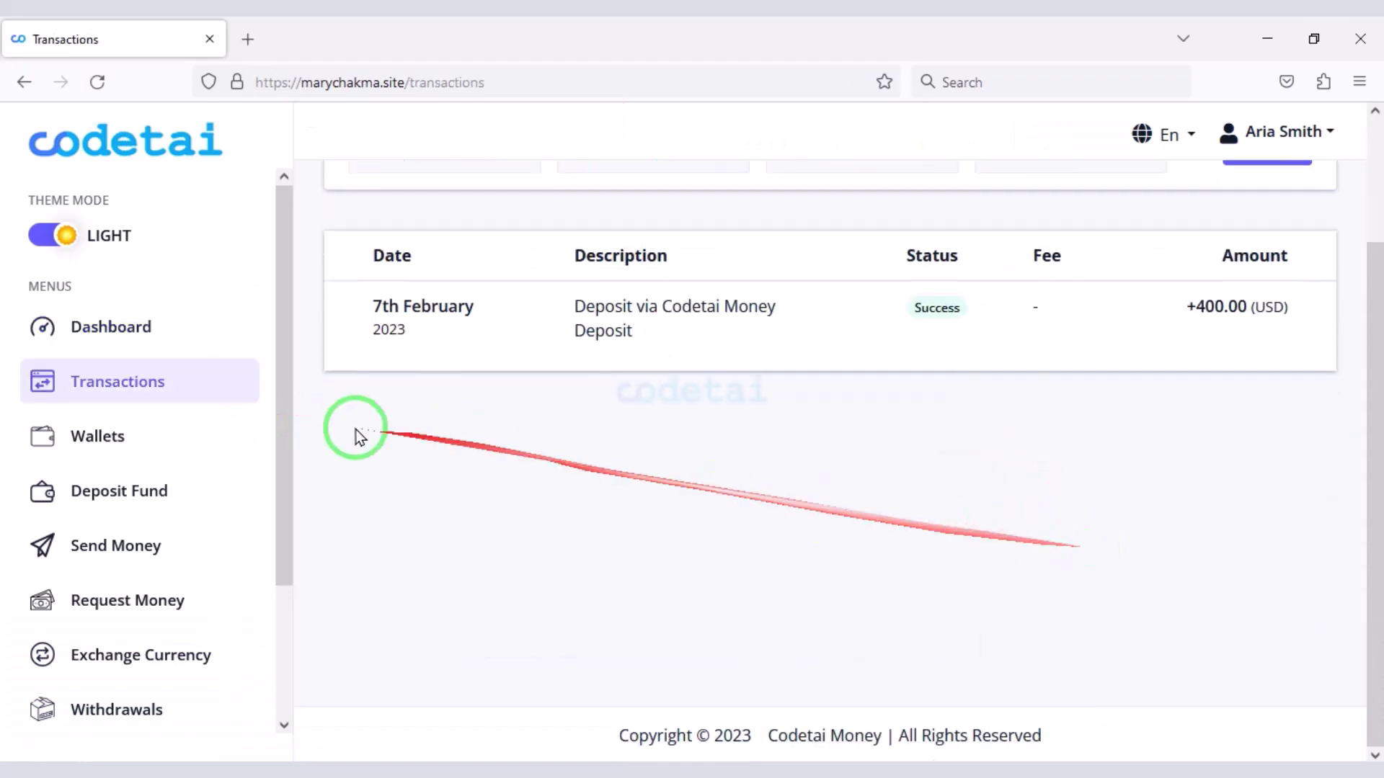
click(170, 433)
scroll(1009, 569, down, 3)
scroll(1031, 613, down, 2)
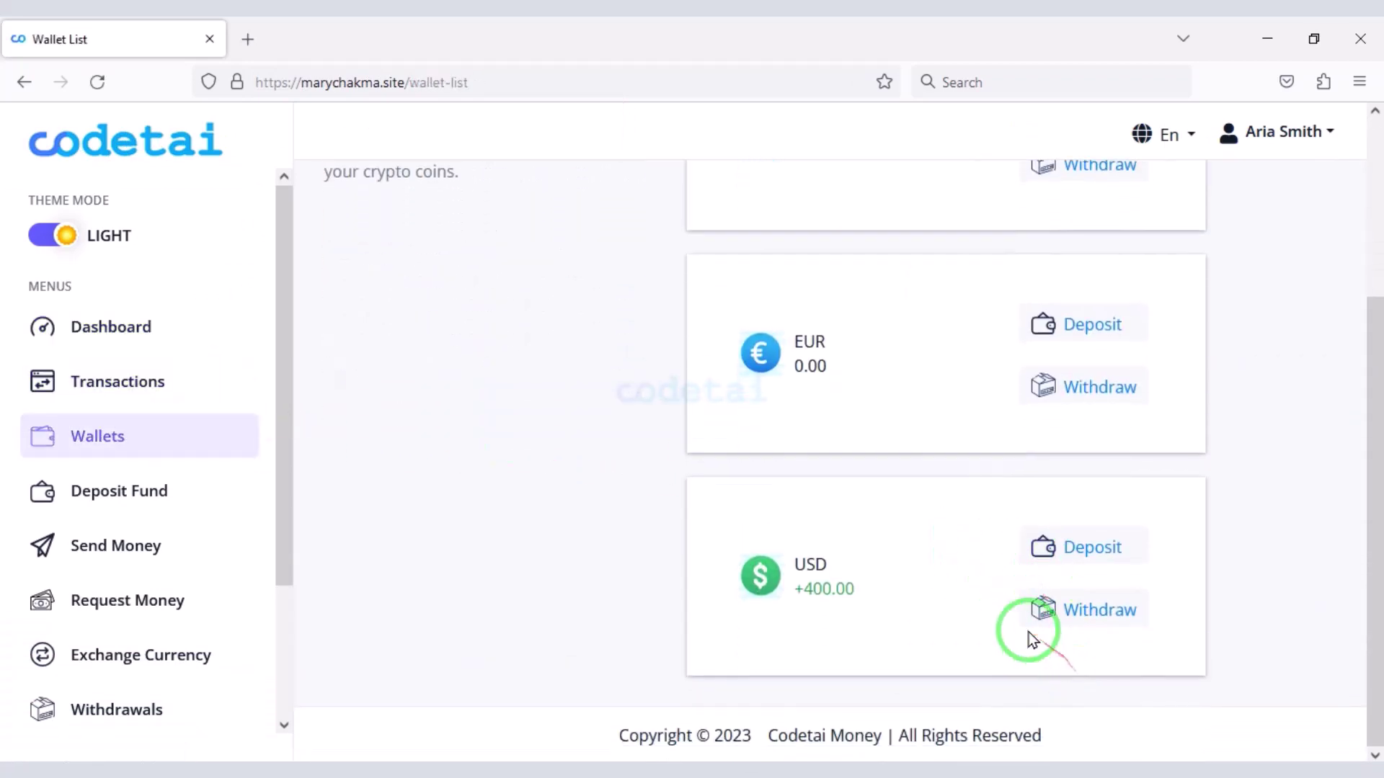
scroll(649, 577, up, 5)
click(201, 497)
scroll(735, 485, down, 3)
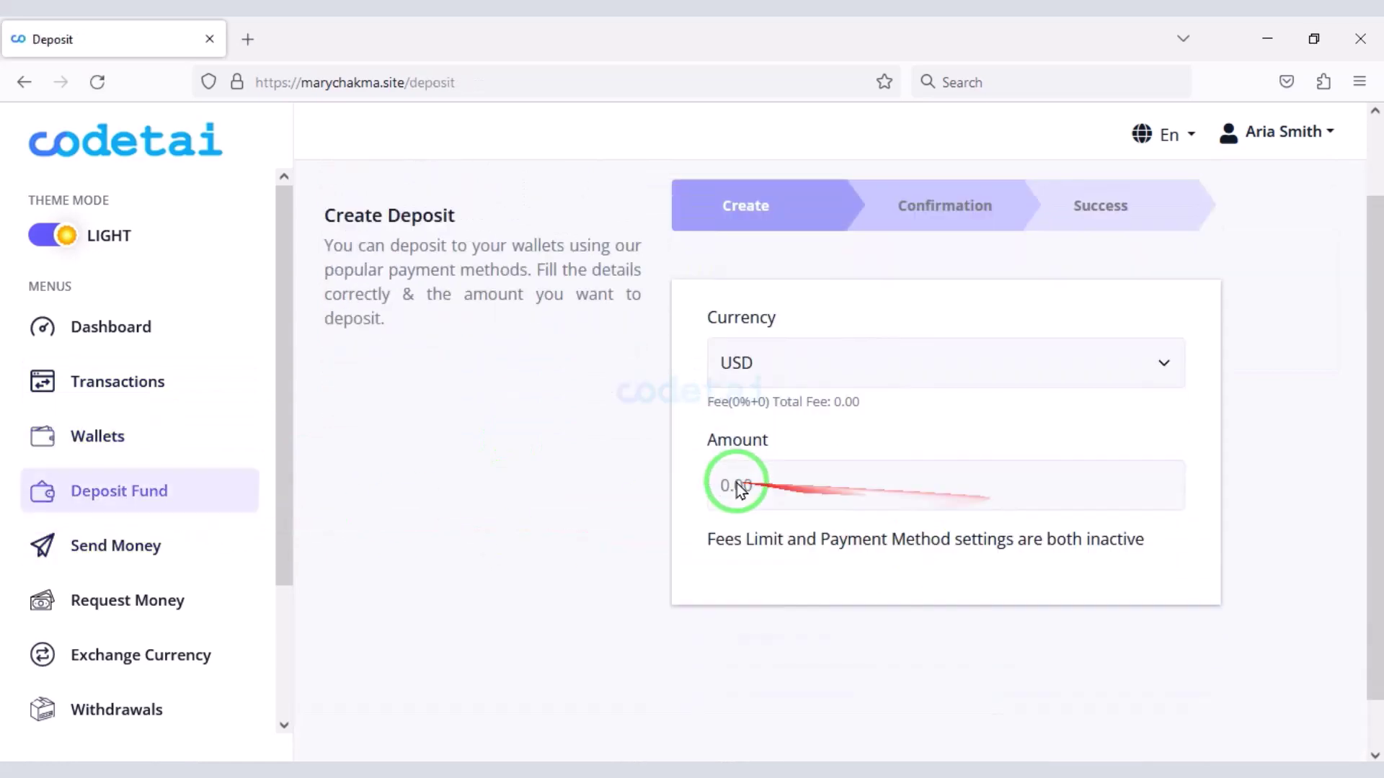
scroll(260, 569, down, 2)
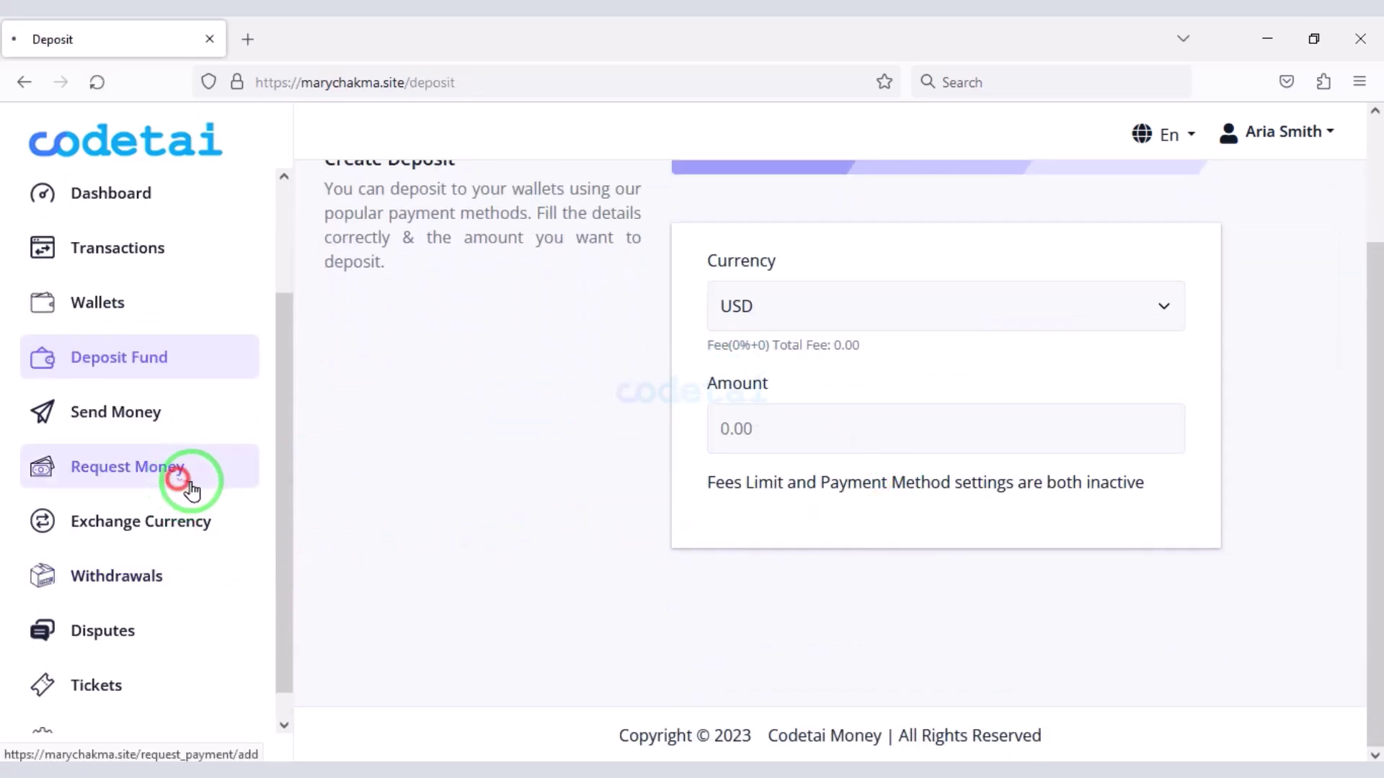
click(191, 490)
scroll(911, 563, up, 2)
scroll(137, 533, down, 3)
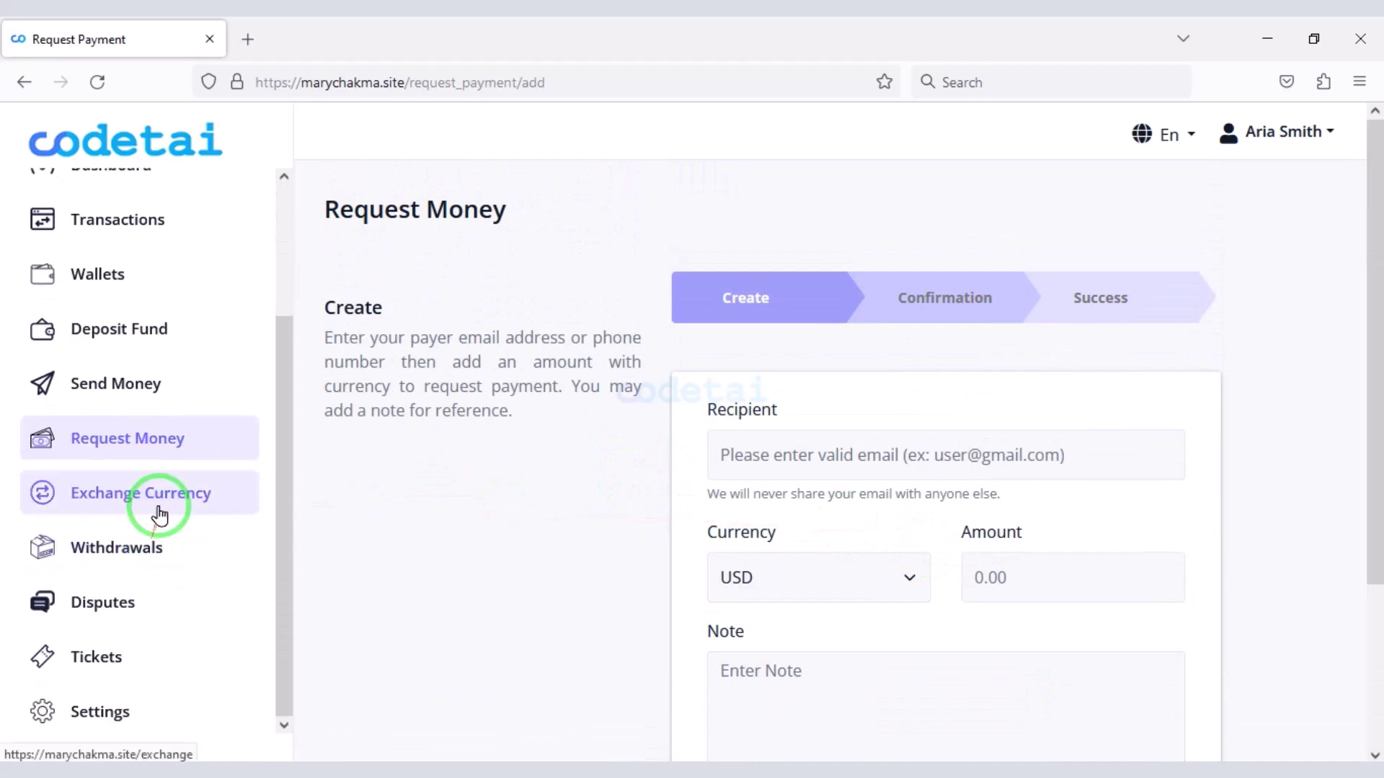
Check the Exchange page's wallet choices, then view the Withdrawals and Disputes pages
click(160, 516)
scroll(930, 505, down, 1)
click(924, 317)
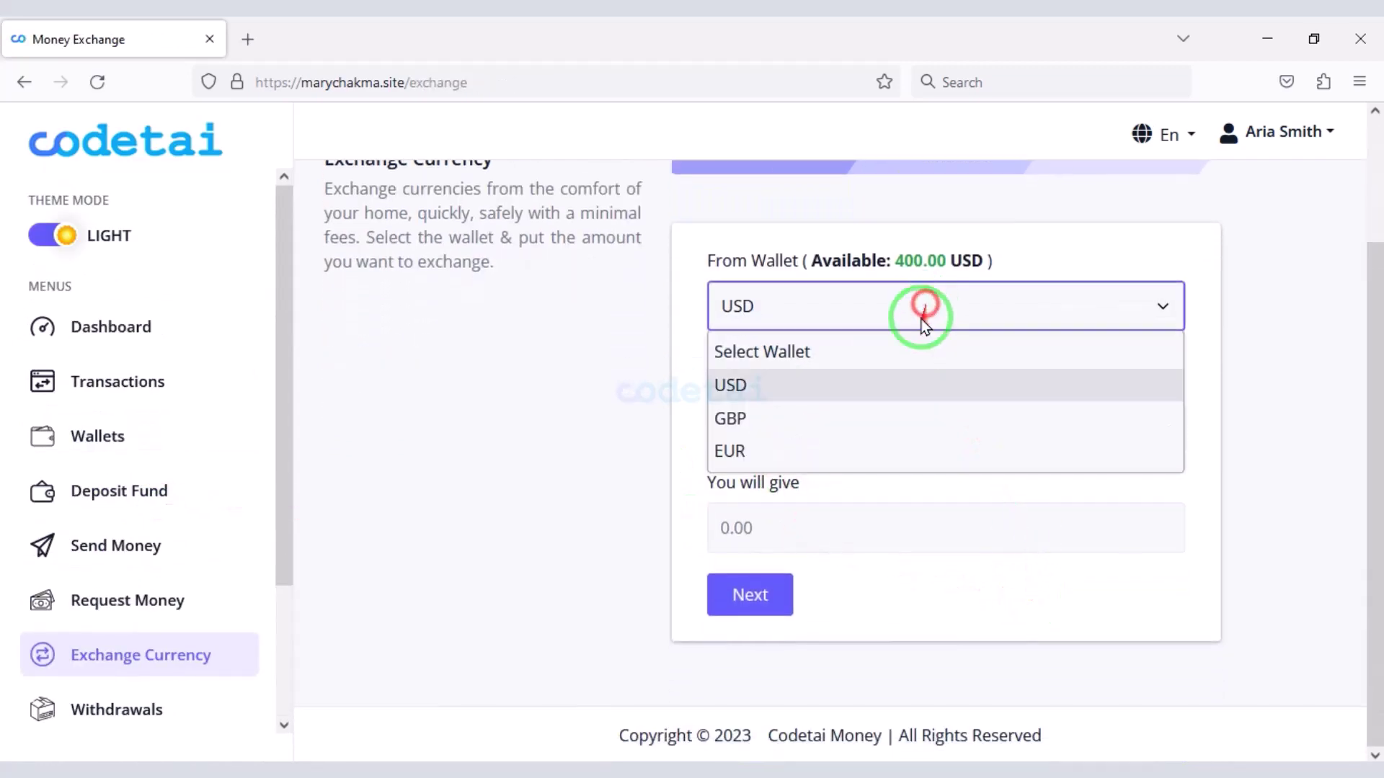
click(588, 452)
scroll(195, 591, down, 2)
click(167, 562)
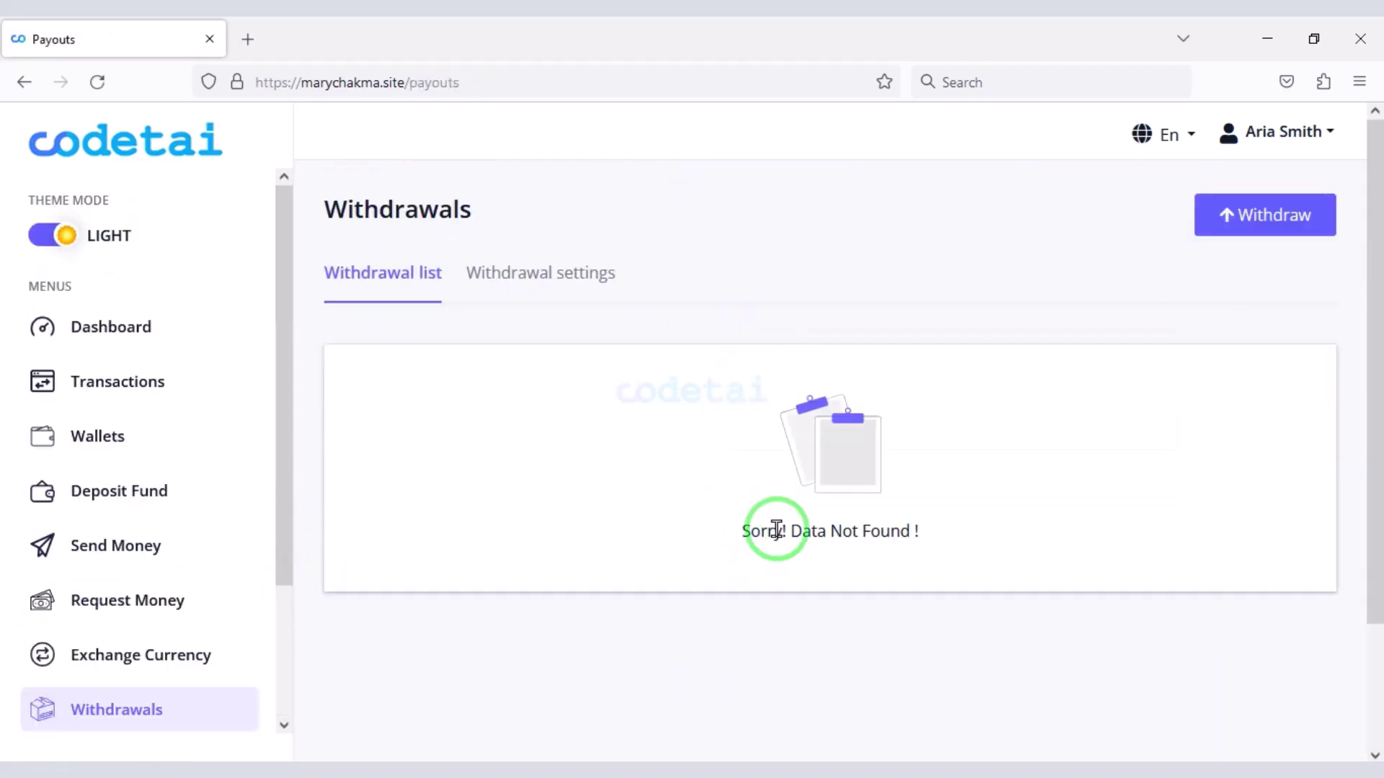
scroll(976, 479, down, 2)
scroll(995, 416, up, 2)
scroll(130, 569, down, 4)
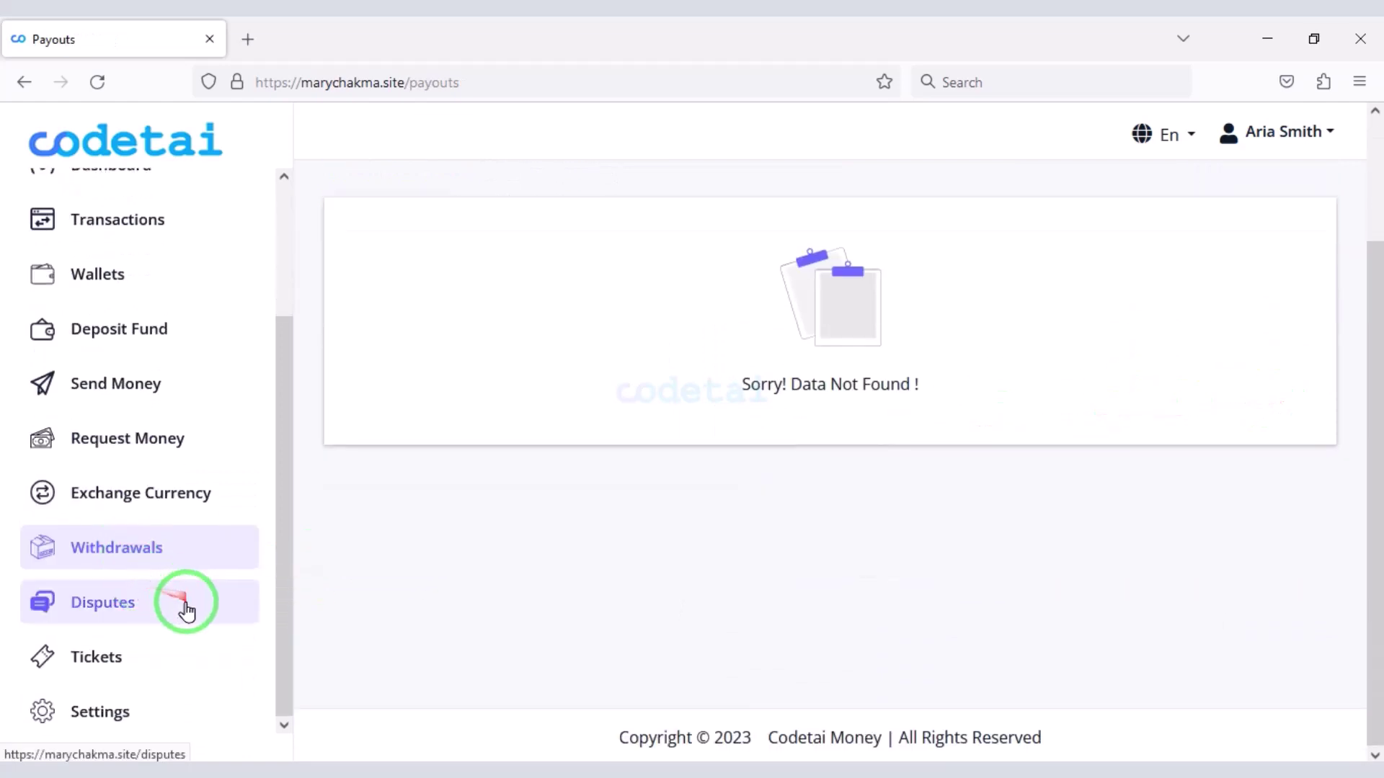
click(186, 605)
scroll(750, 610, down, 2)
scroll(181, 634, down, 2)
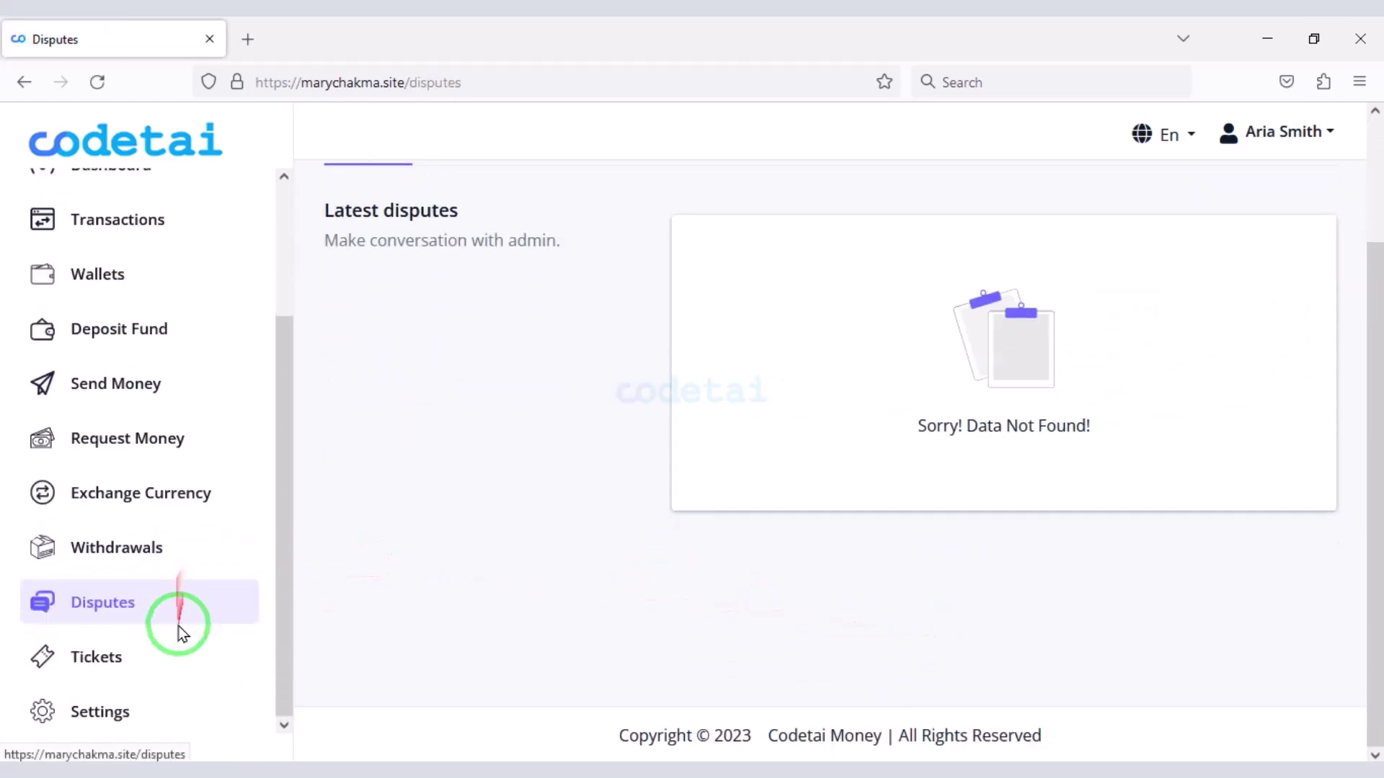
View Support Tickets and the identity and address verification settings, then sign out
click(177, 654)
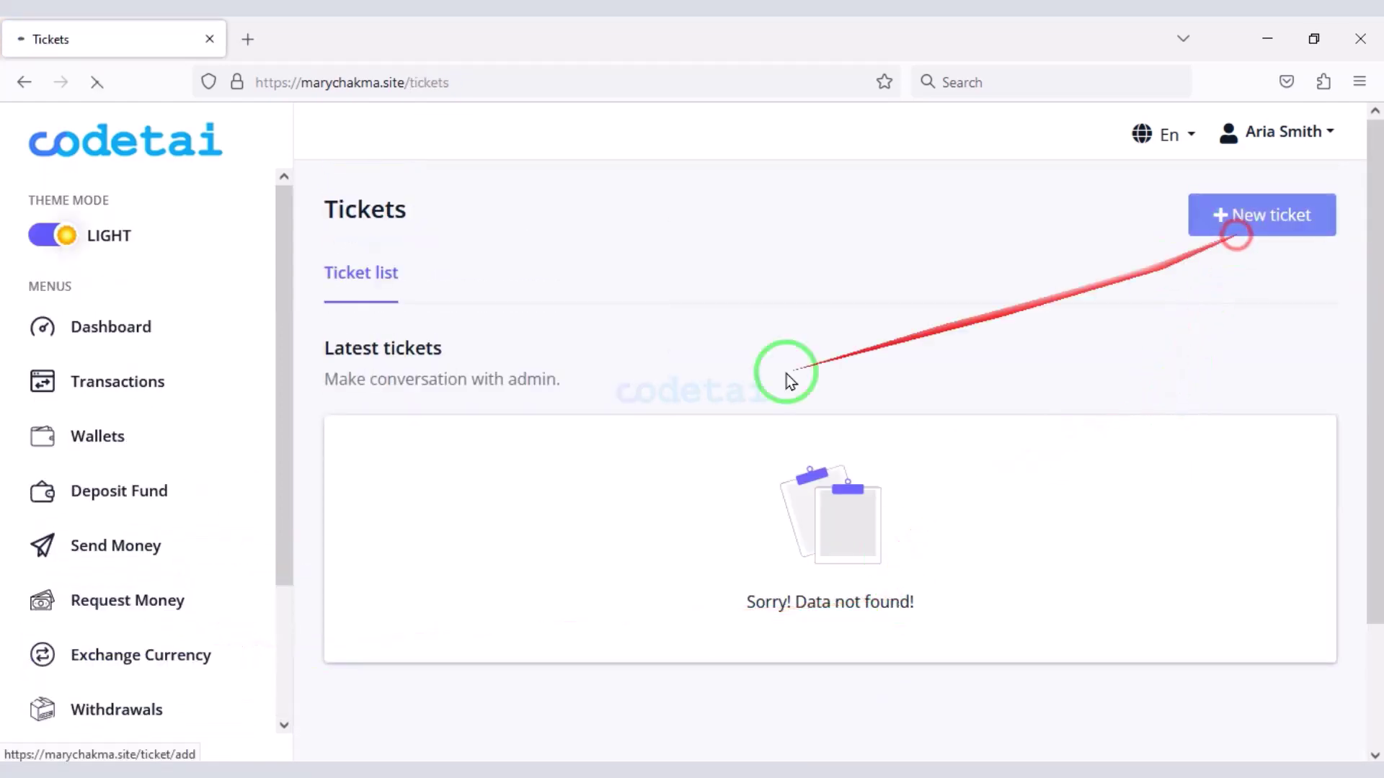
scroll(166, 620, down, 5)
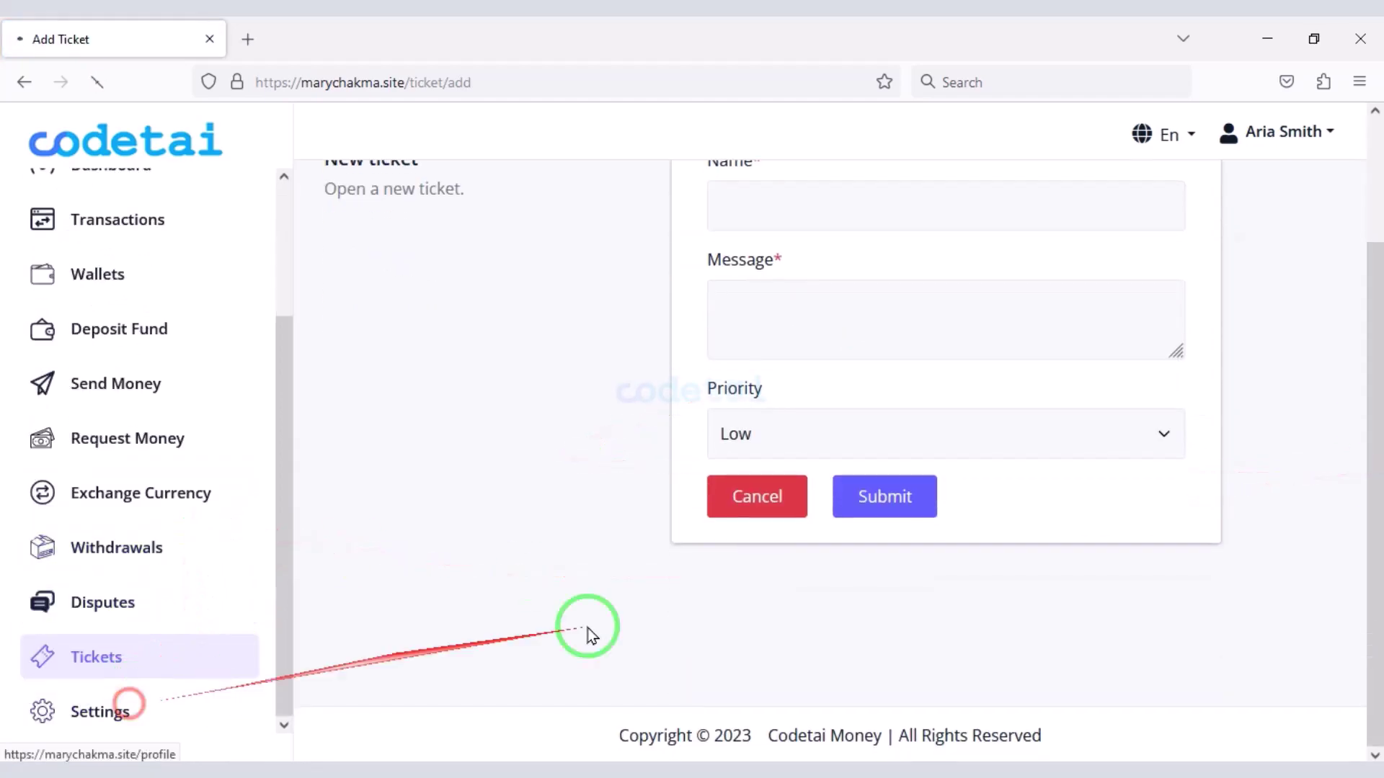
scroll(1027, 683, down, 6)
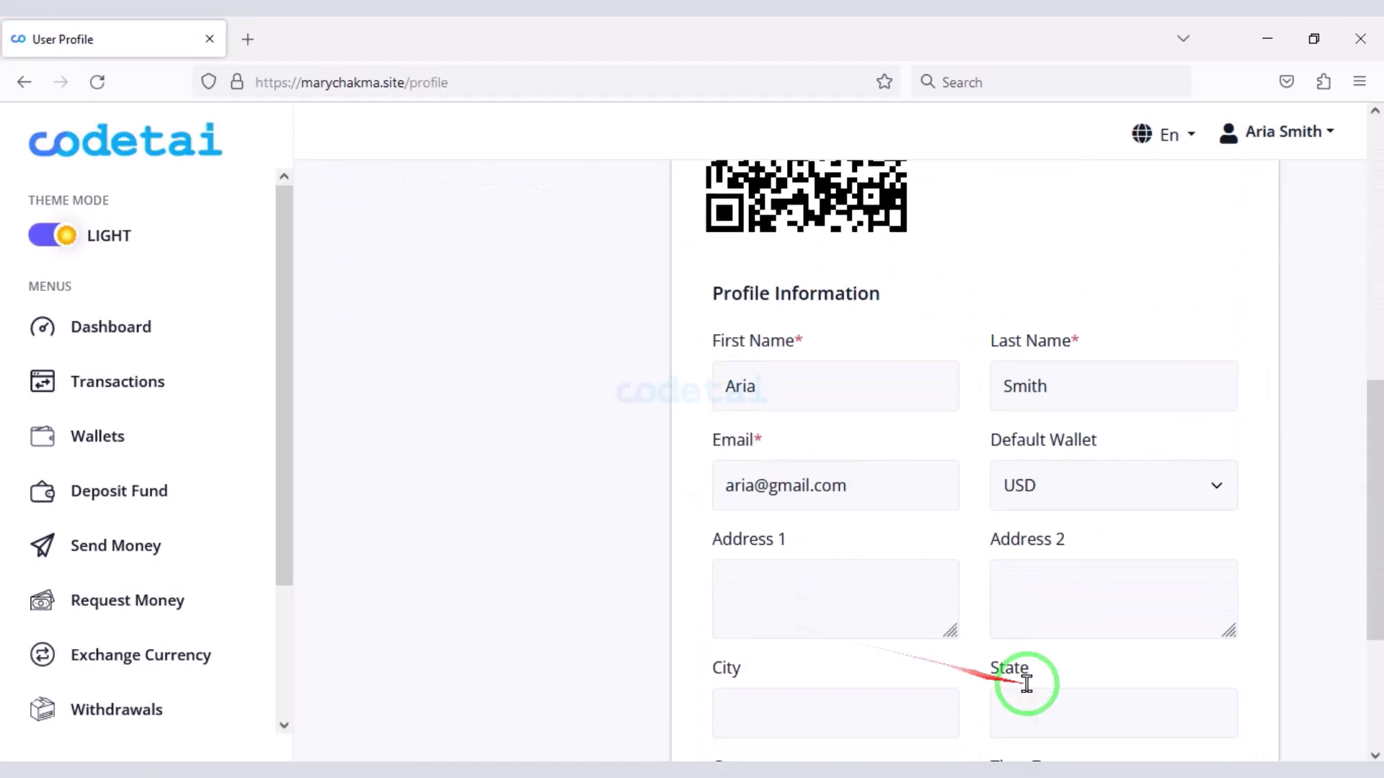
scroll(937, 707, down, 3)
scroll(1078, 587, up, 10)
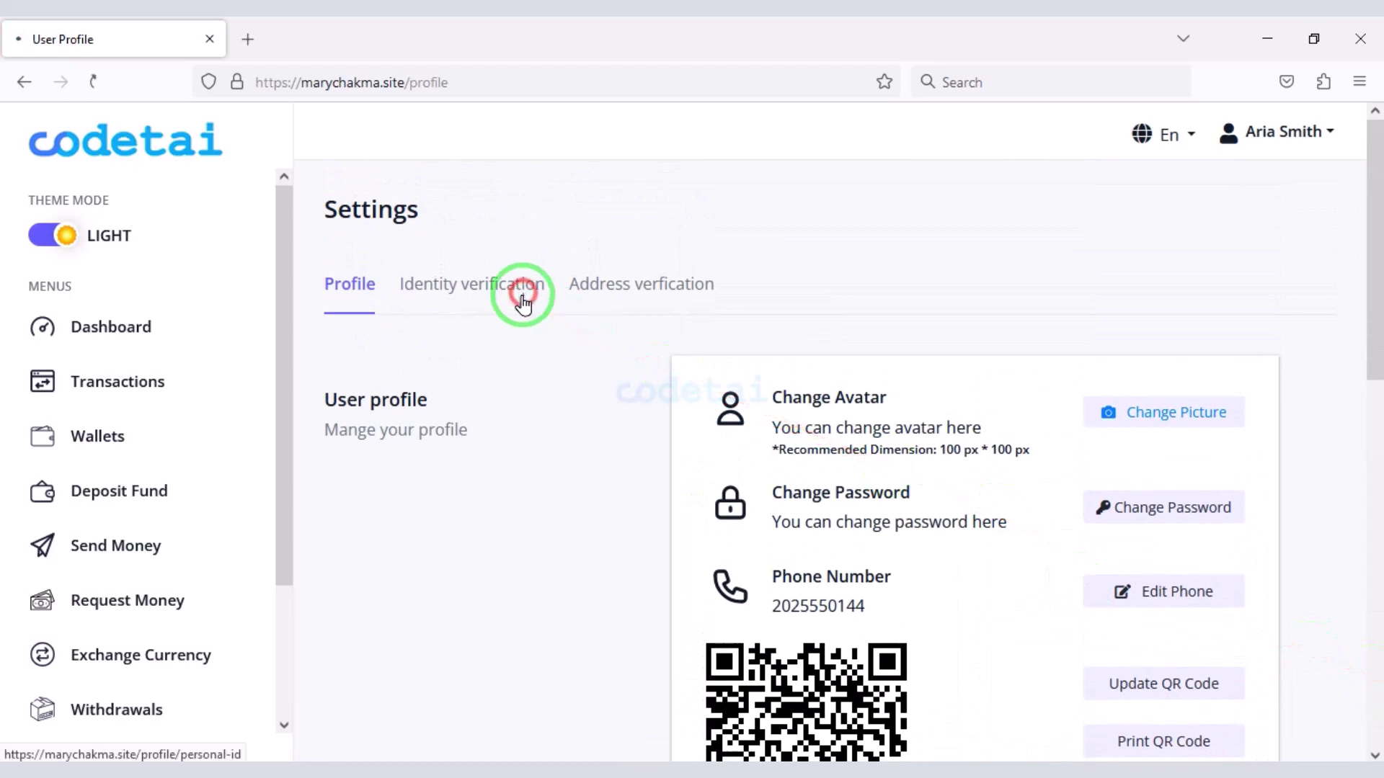
click(522, 301)
scroll(945, 612, down, 2)
scroll(829, 490, up, 2)
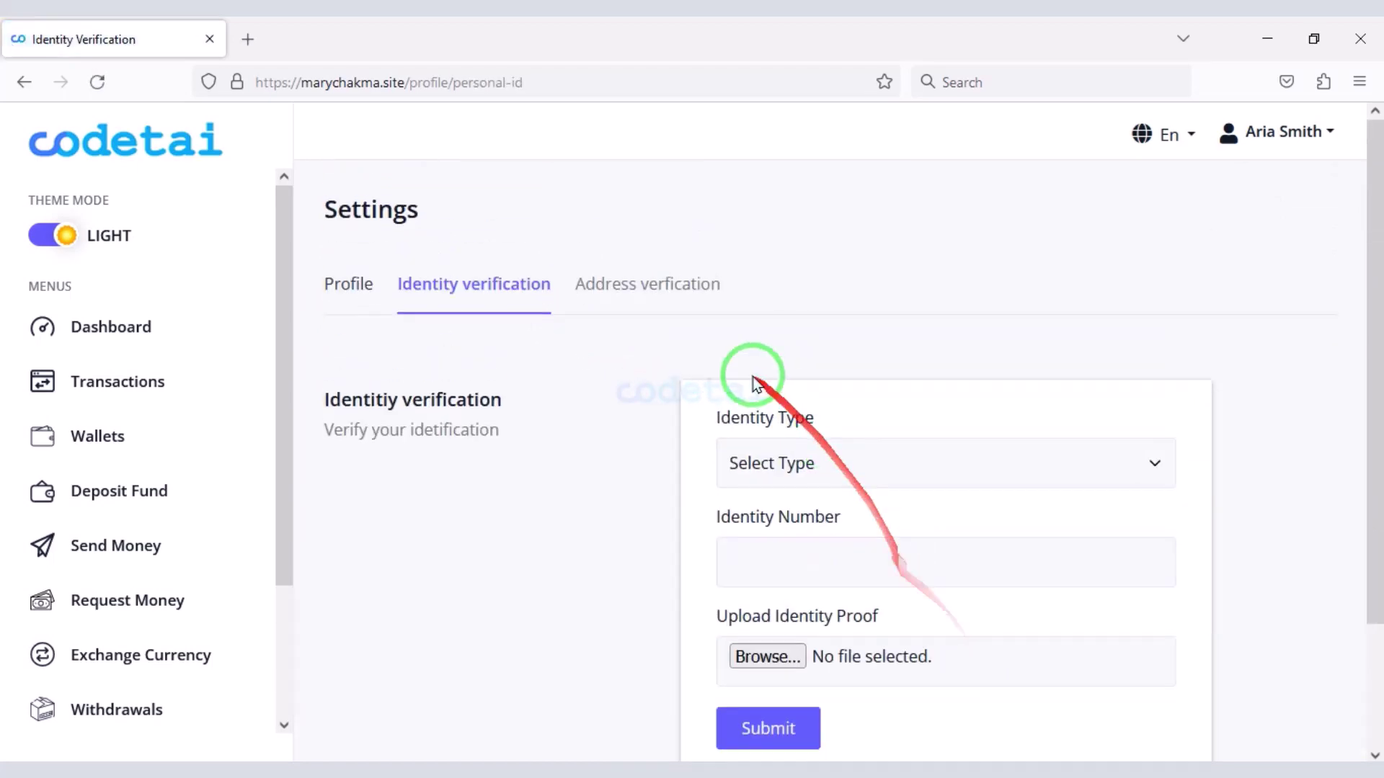
click(680, 306)
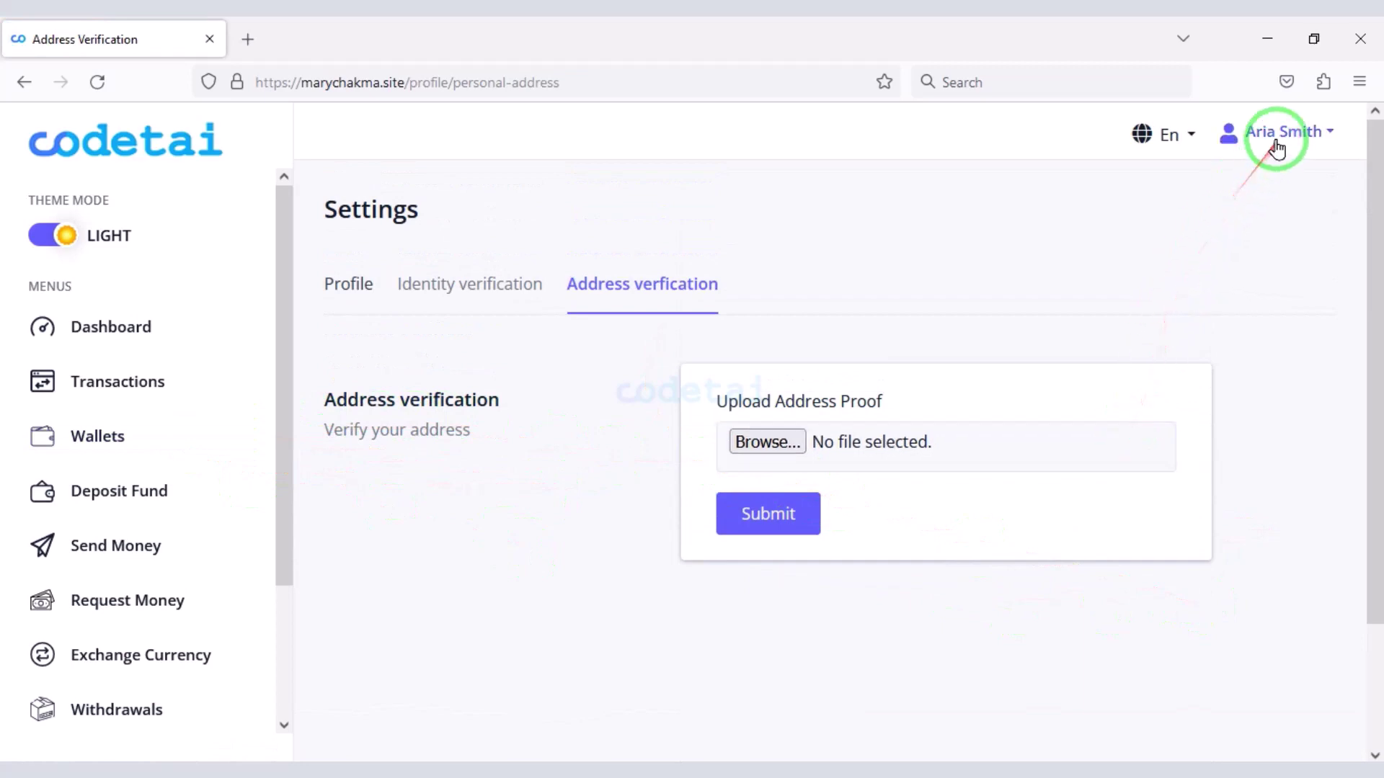
click(1188, 283)
Sign in to a different user account with email, password and robot check
scroll(1106, 463, down, 3)
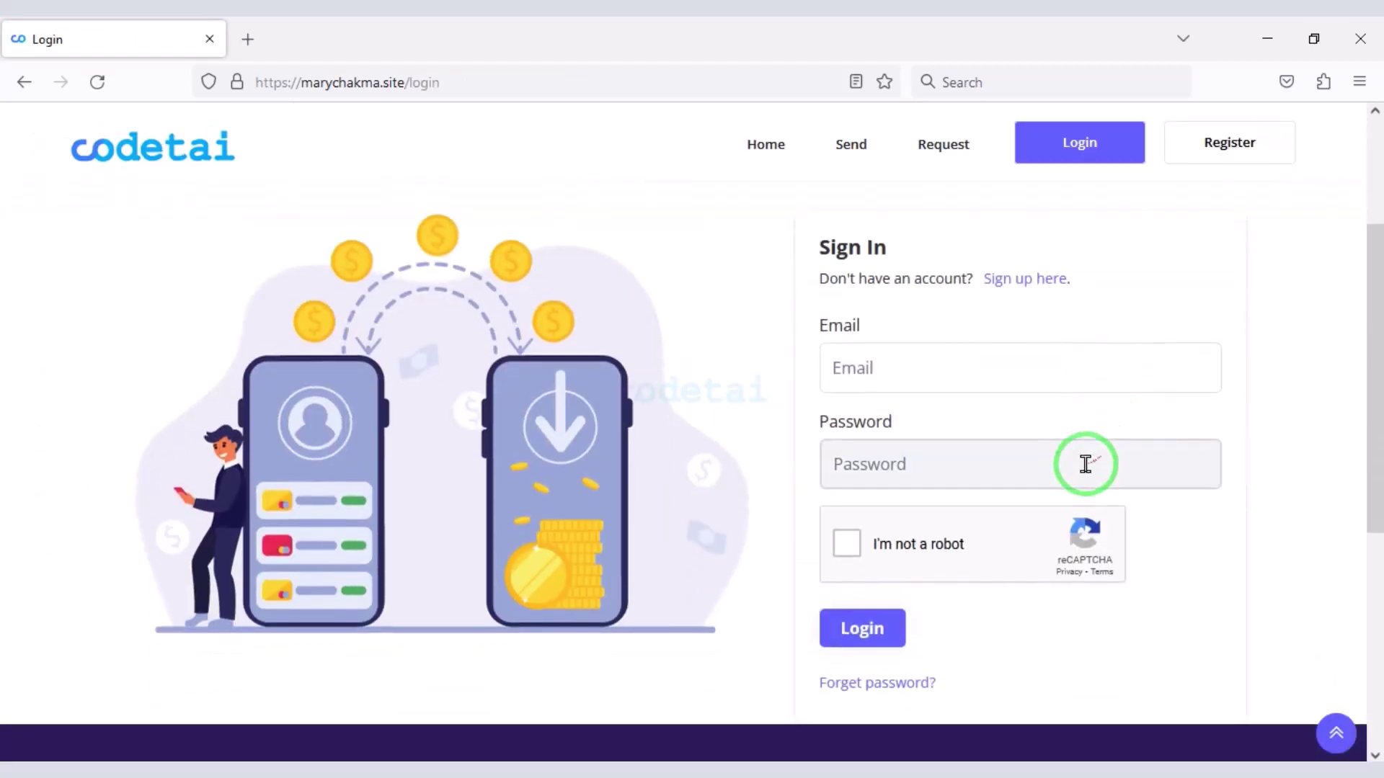
click(926, 384)
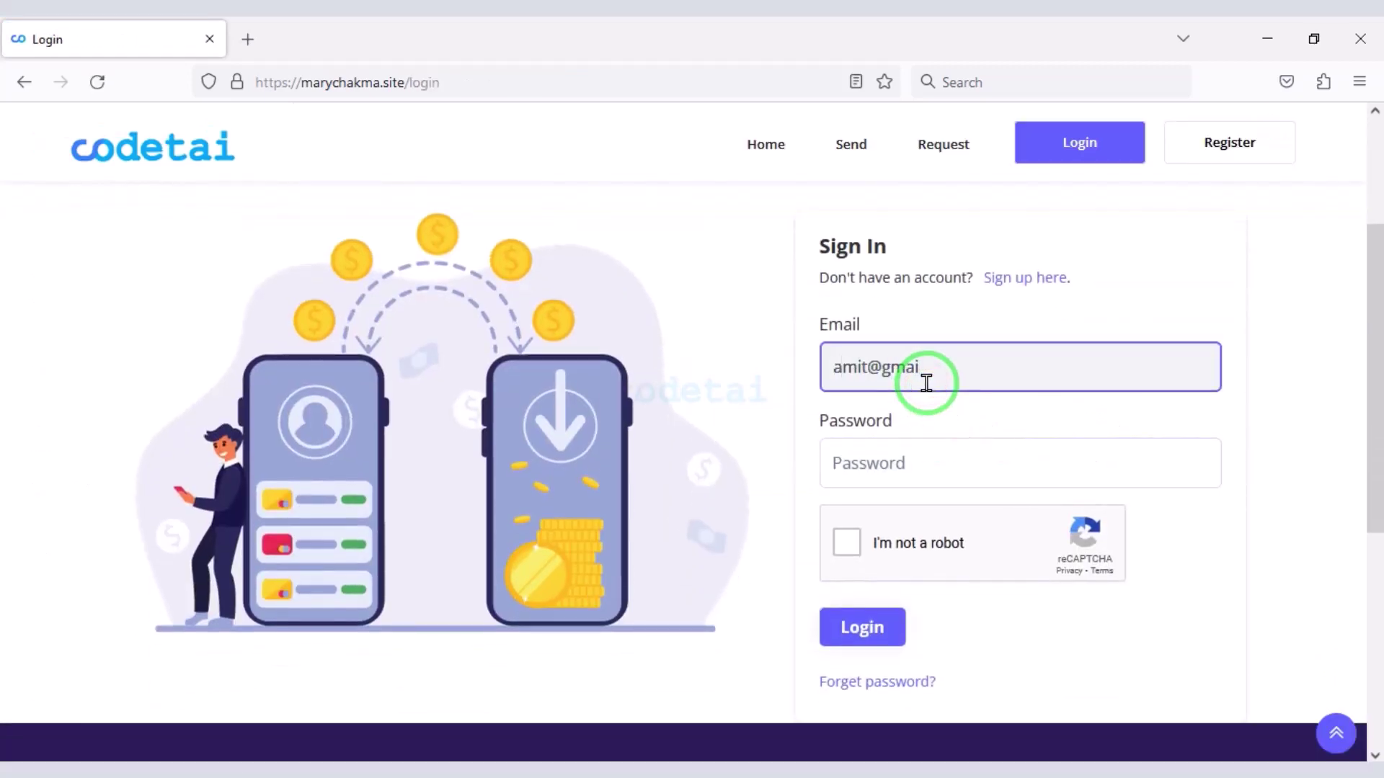
click(974, 465)
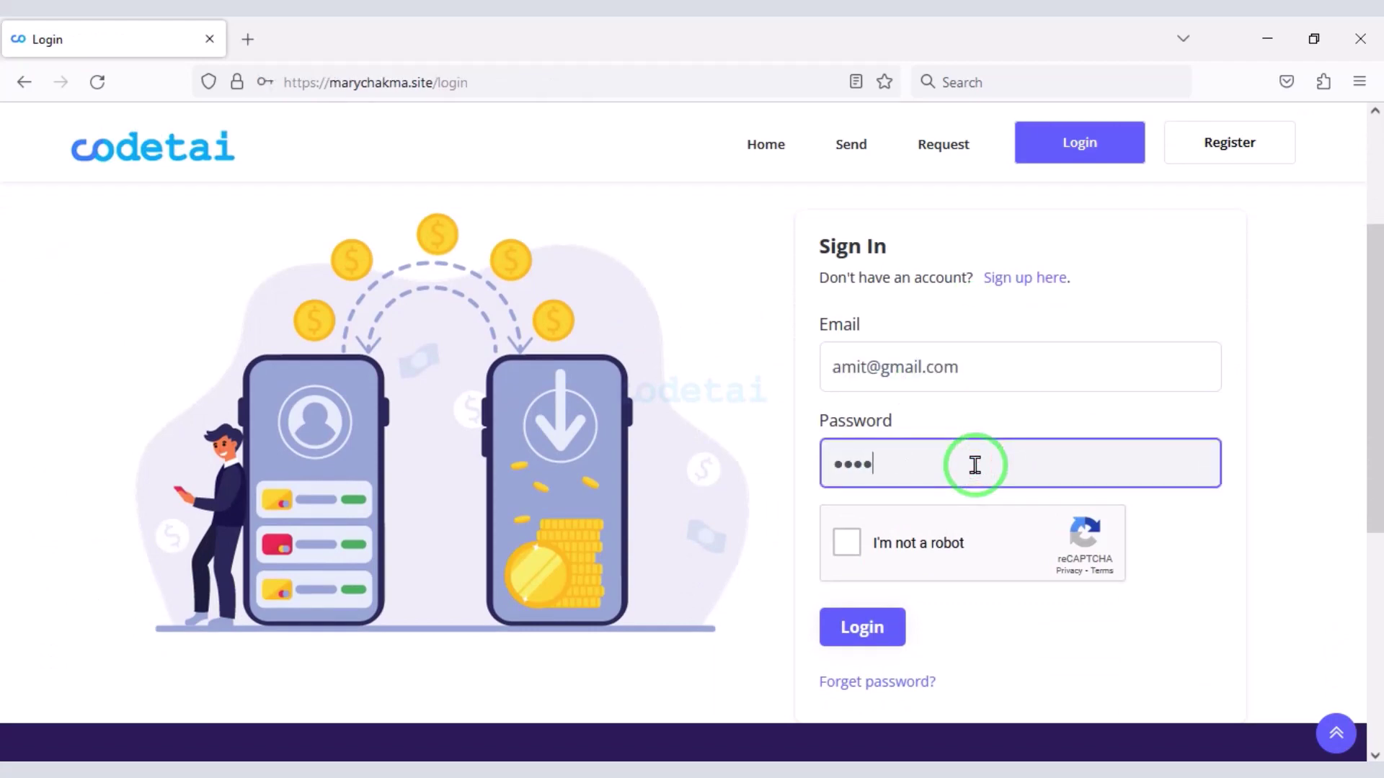
click(847, 543)
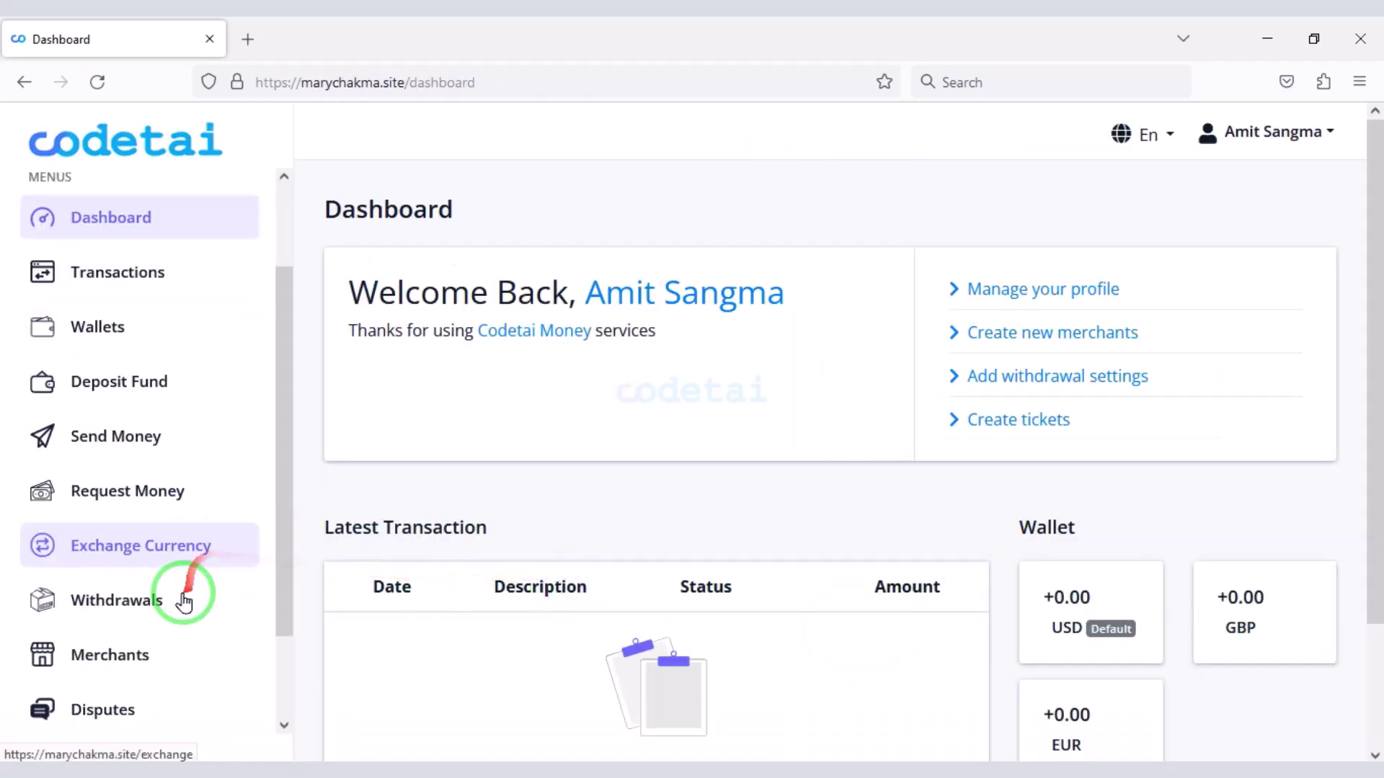
scroll(175, 581, down, 1)
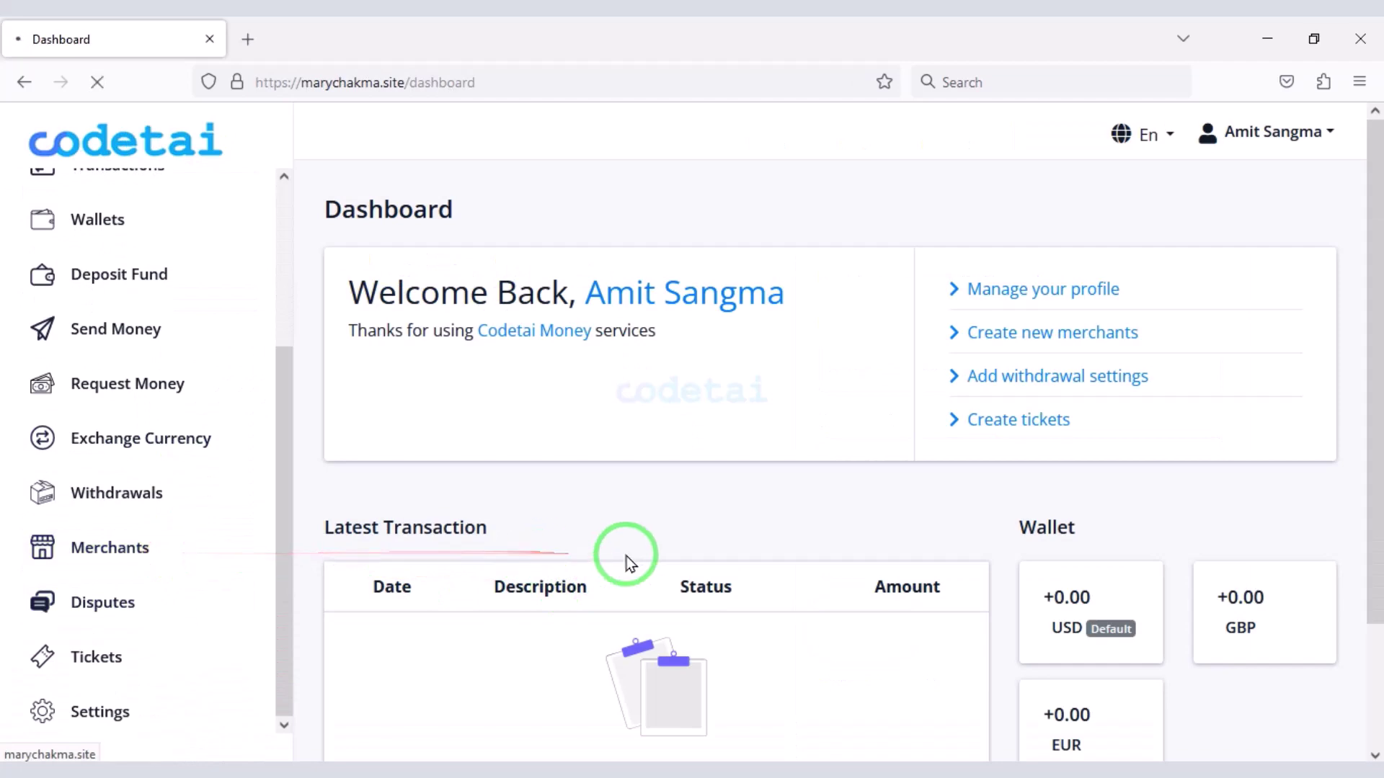
Submit a New Merchant form with currency USD and type Standard
click(1254, 217)
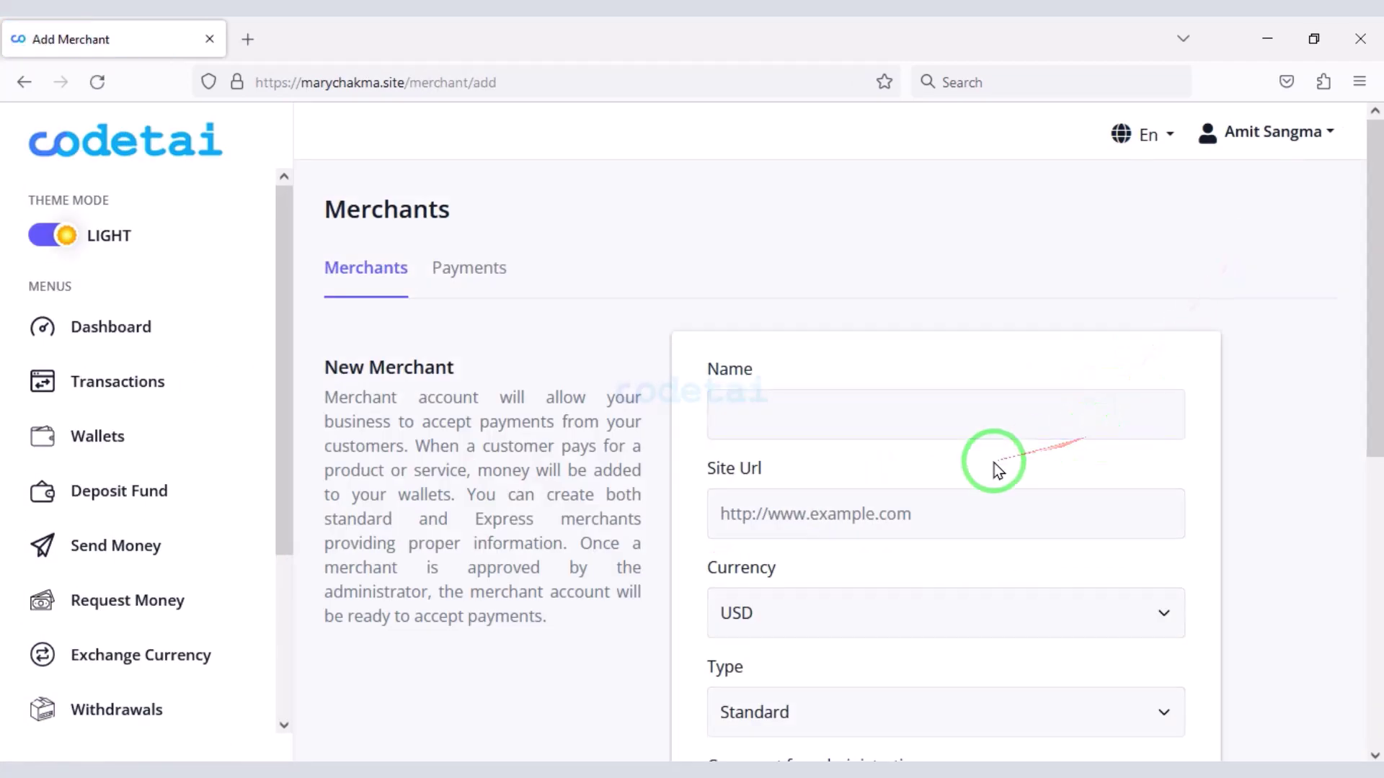
scroll(938, 432, down, 2)
scroll(767, 522, down, 3)
click(812, 300)
click(634, 386)
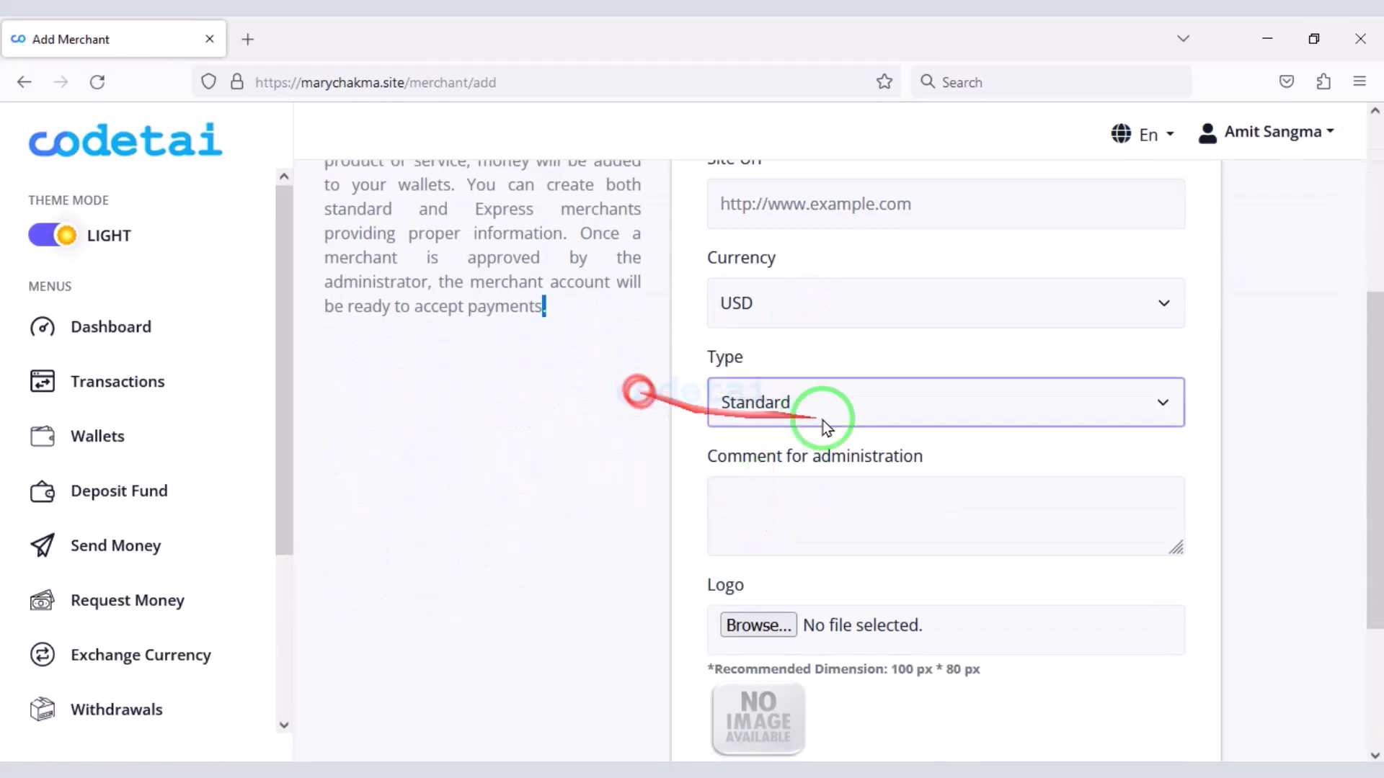
click(828, 424)
click(628, 527)
scroll(836, 613, down, 3)
click(1064, 627)
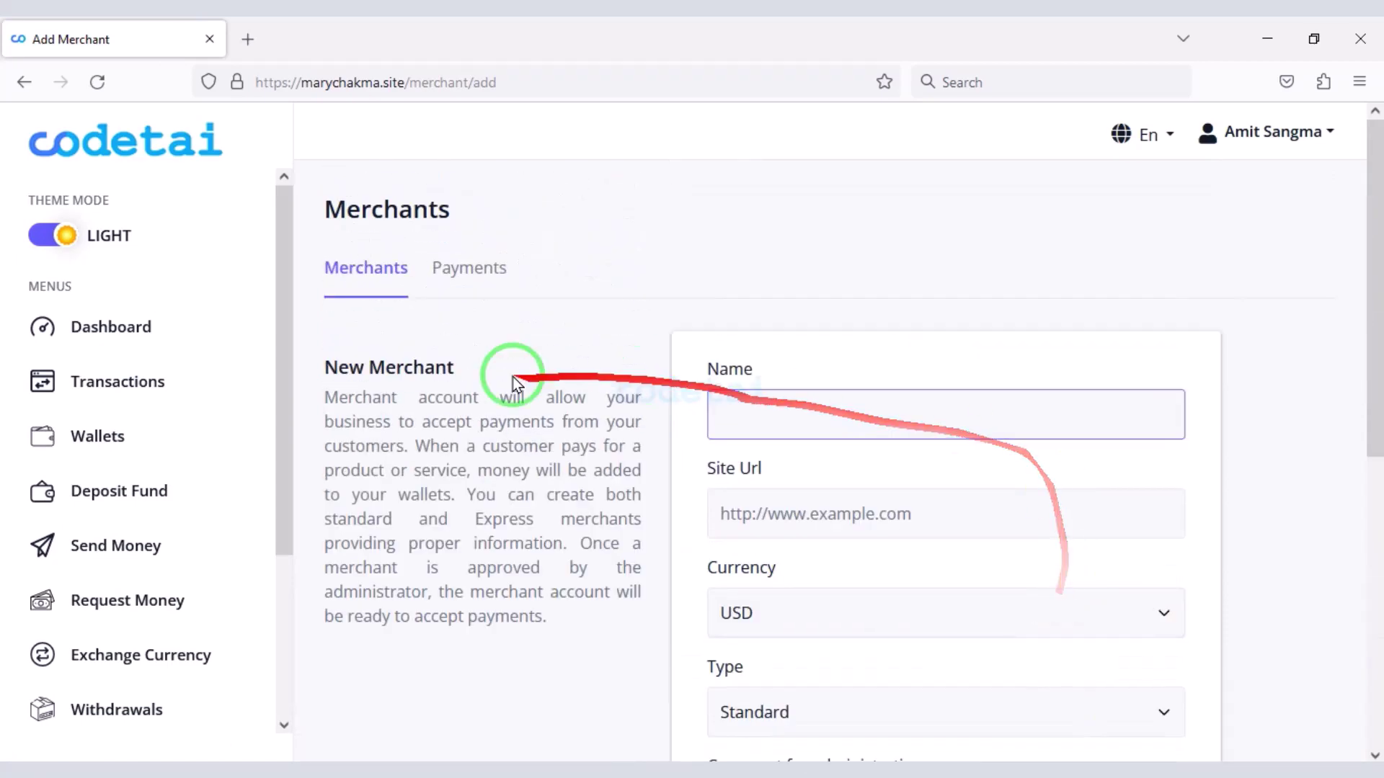
Replace the merchant path in the address with 'admin'
drag(501, 82, 413, 181)
key(BackSpace)
key(BackSpace)
text(admin)
key(Return)
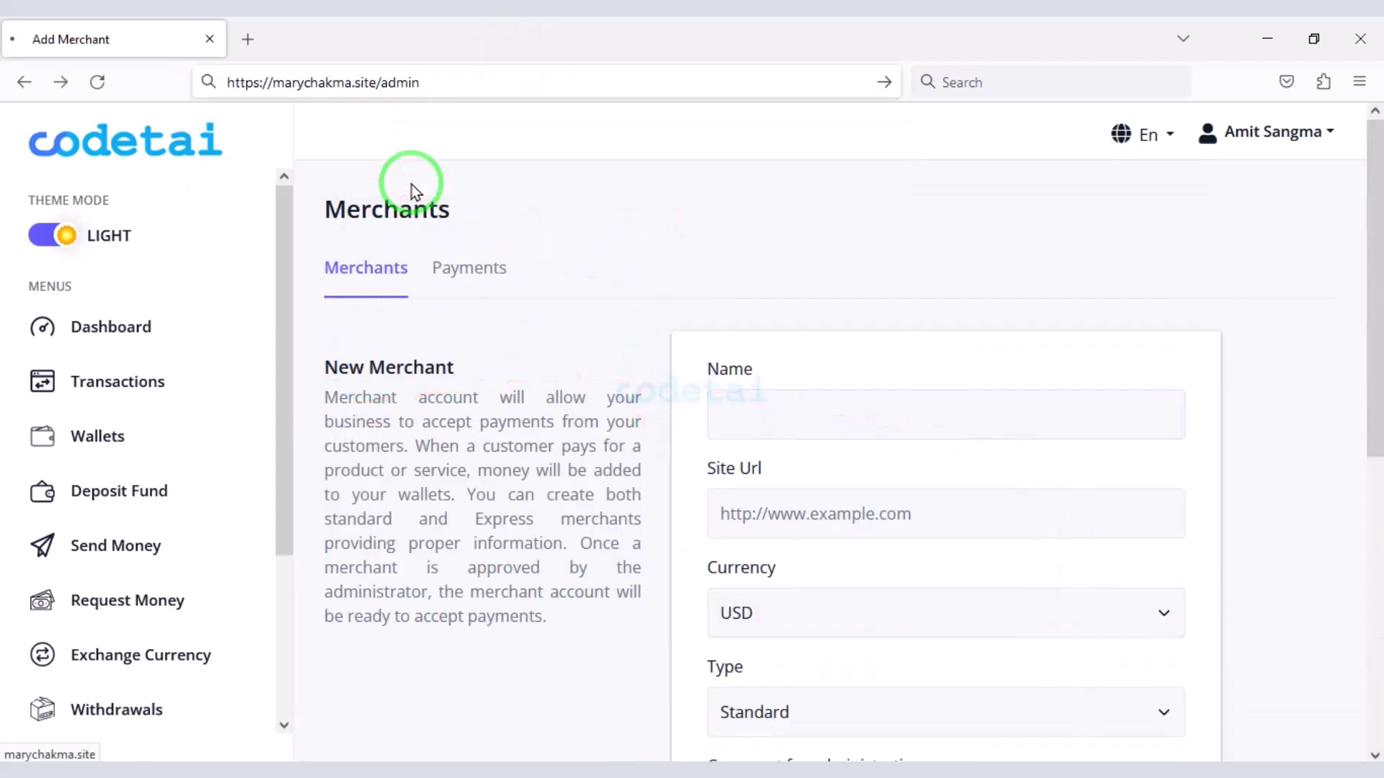
Load the admin panel, review the users list, then check the Dashboard's 400.00 USD wallet balance
click(157, 249)
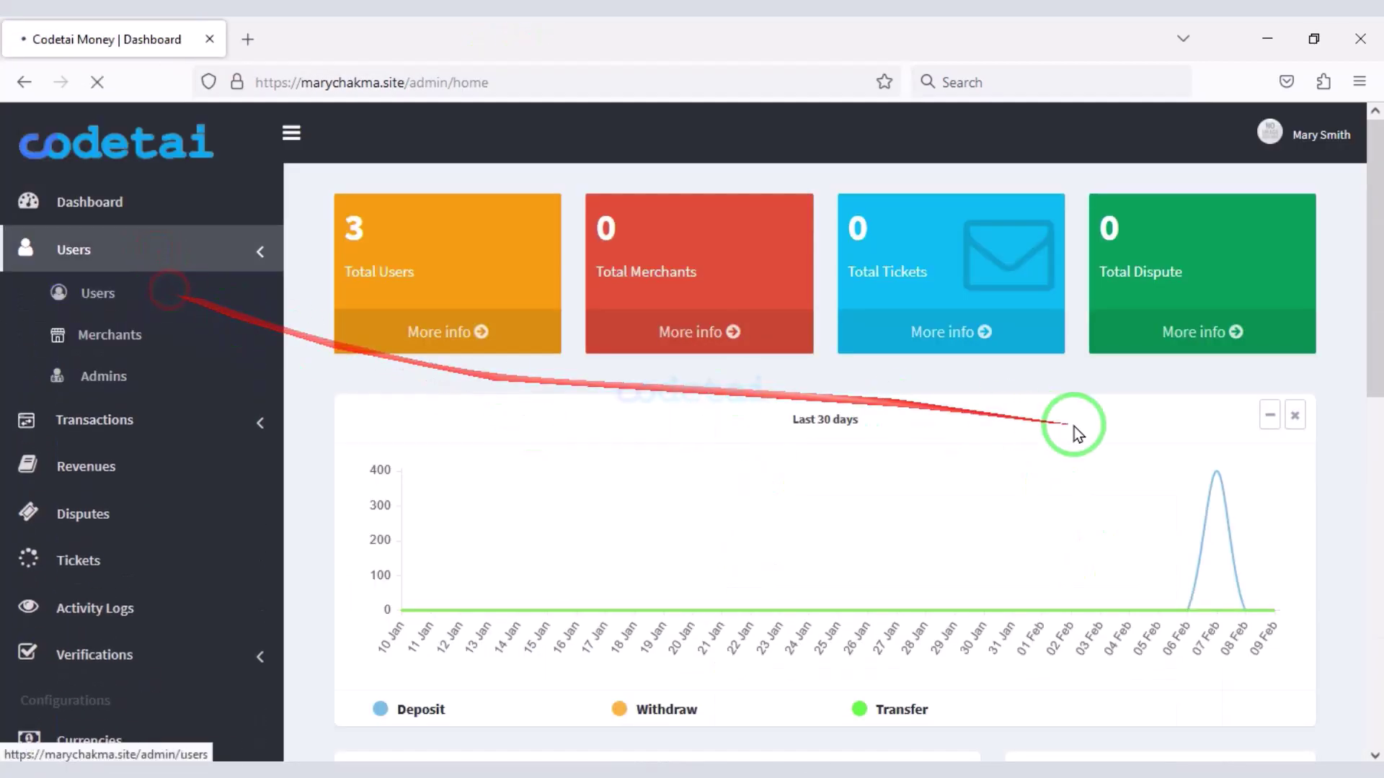
scroll(918, 689, down, 2)
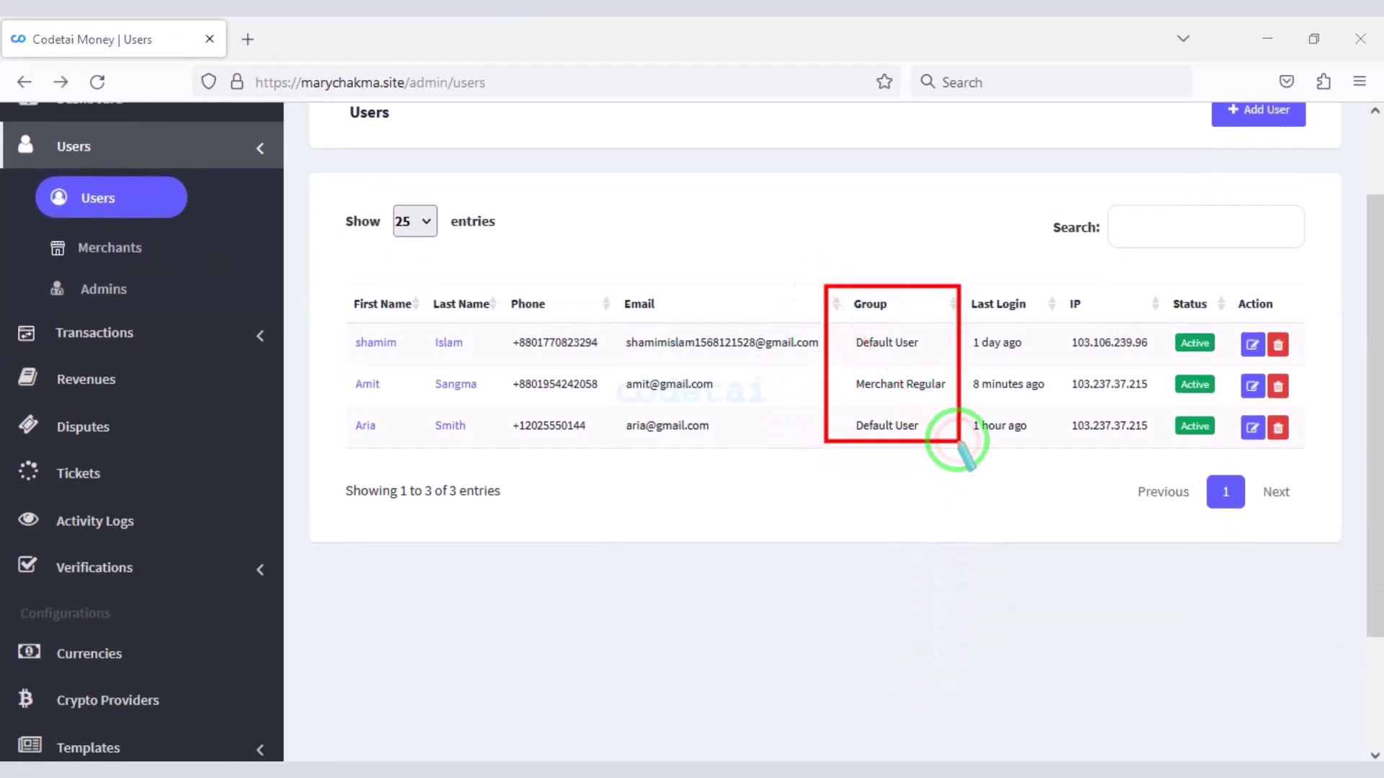
scroll(119, 241, up, 2)
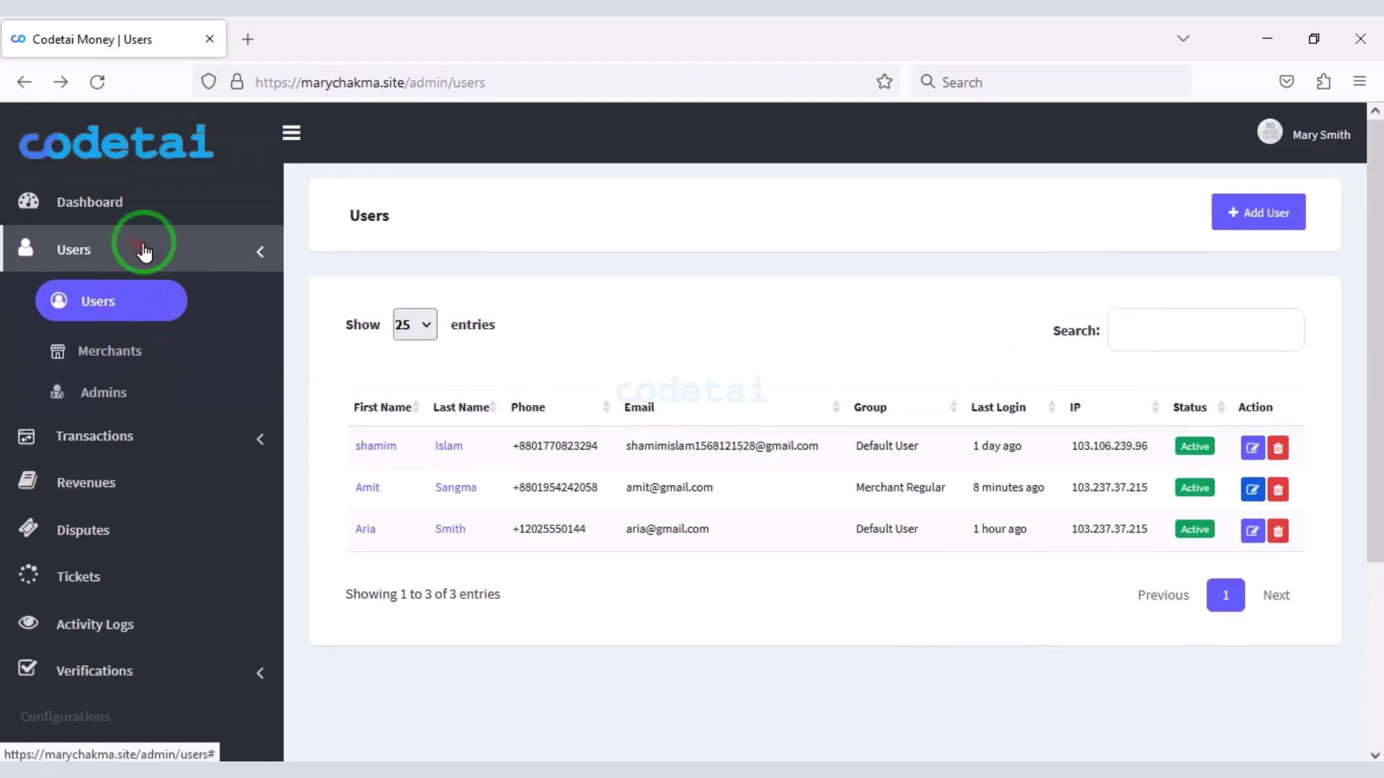
click(207, 269)
scroll(1137, 577, down, 8)
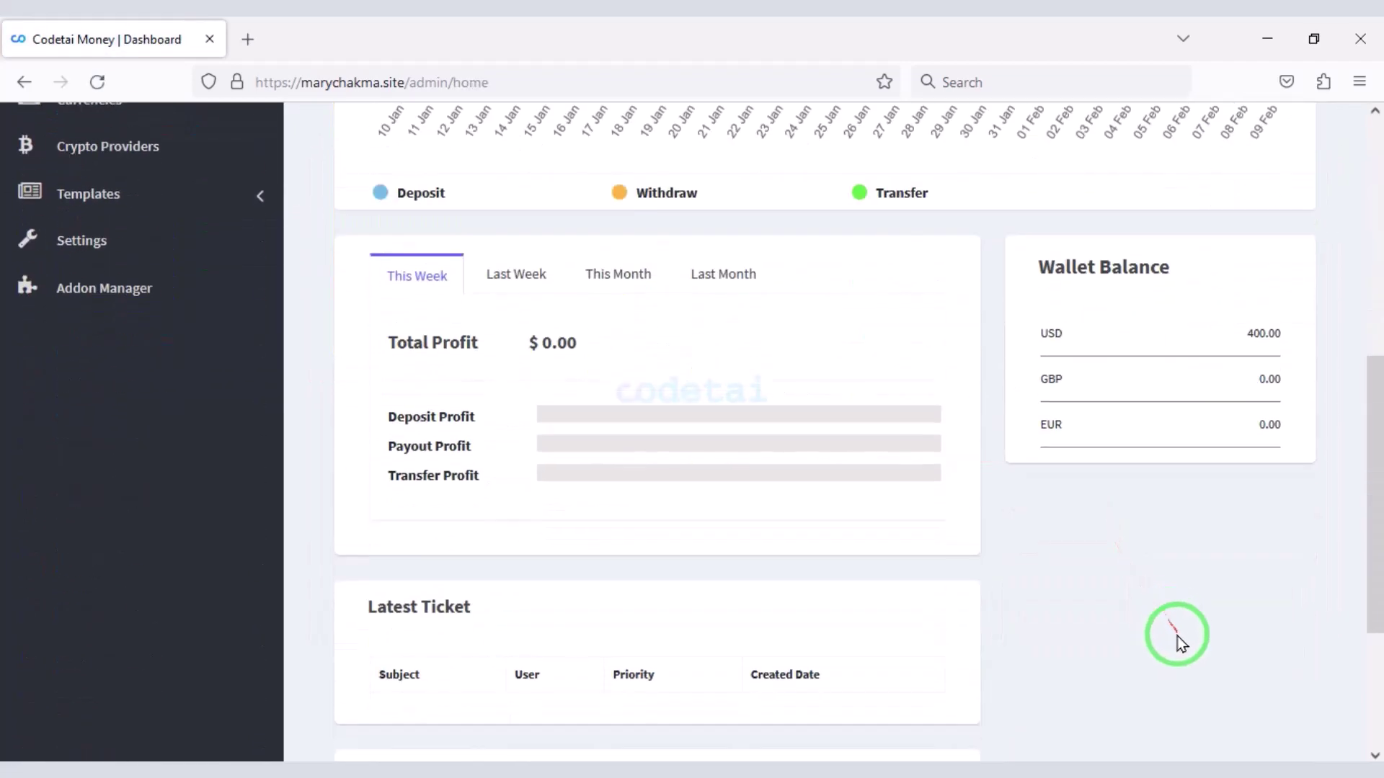
scroll(1050, 642, up, 7)
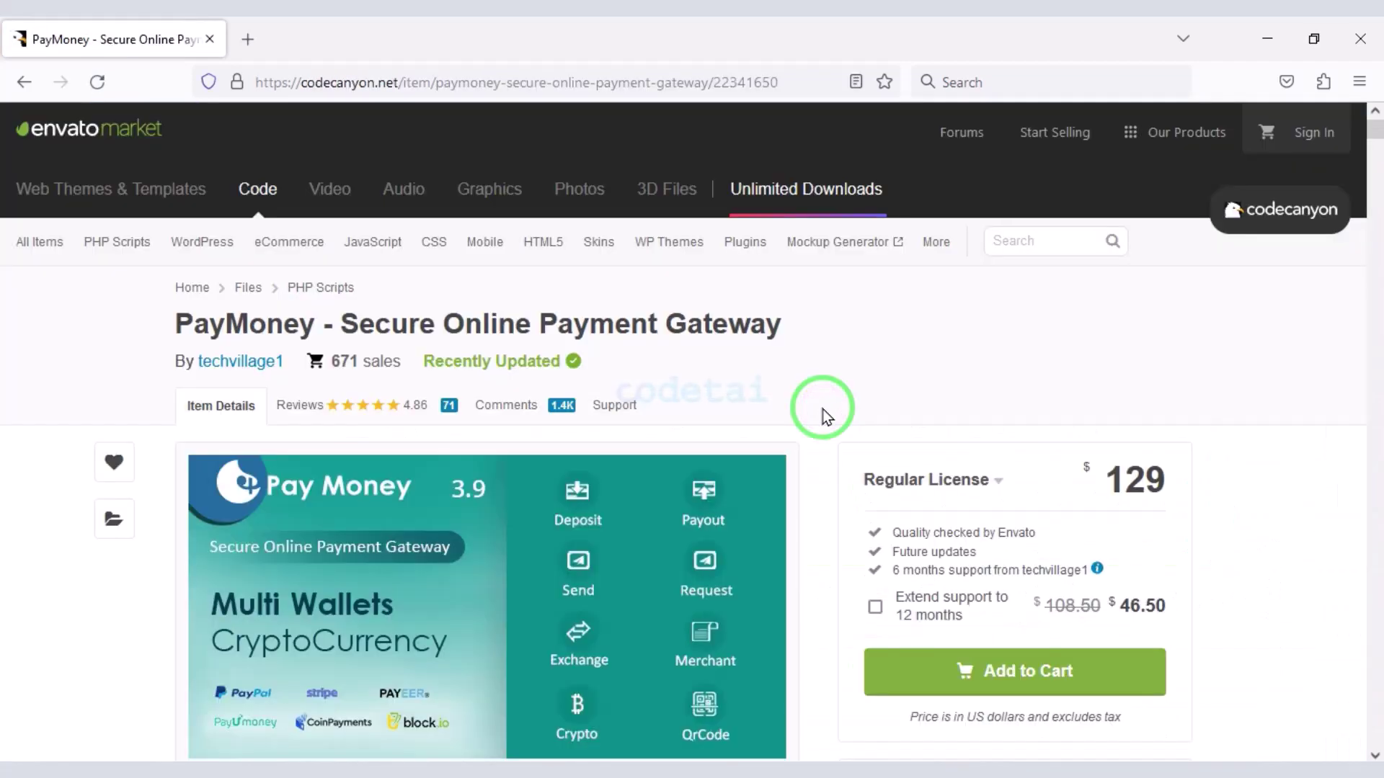
scroll(822, 411, down, 3)
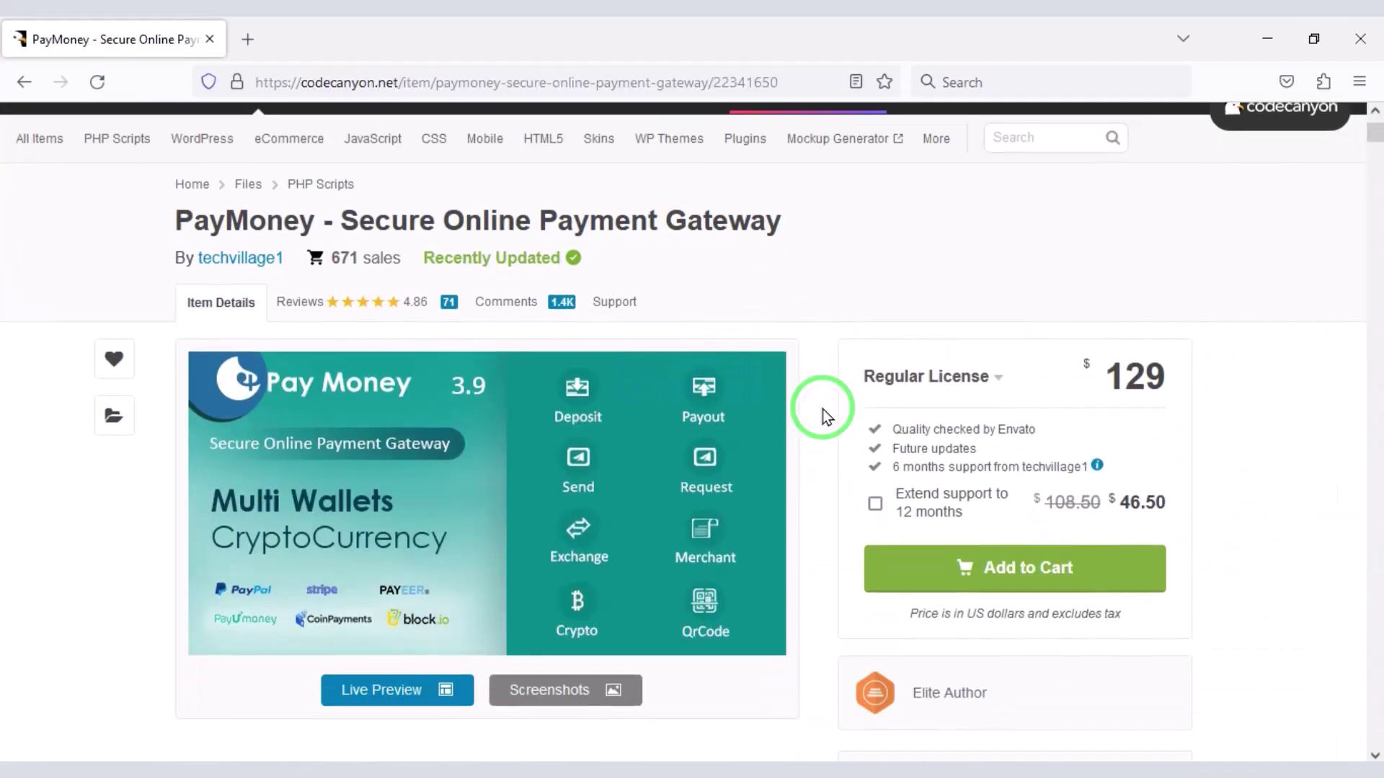
scroll(822, 411, up, 1)
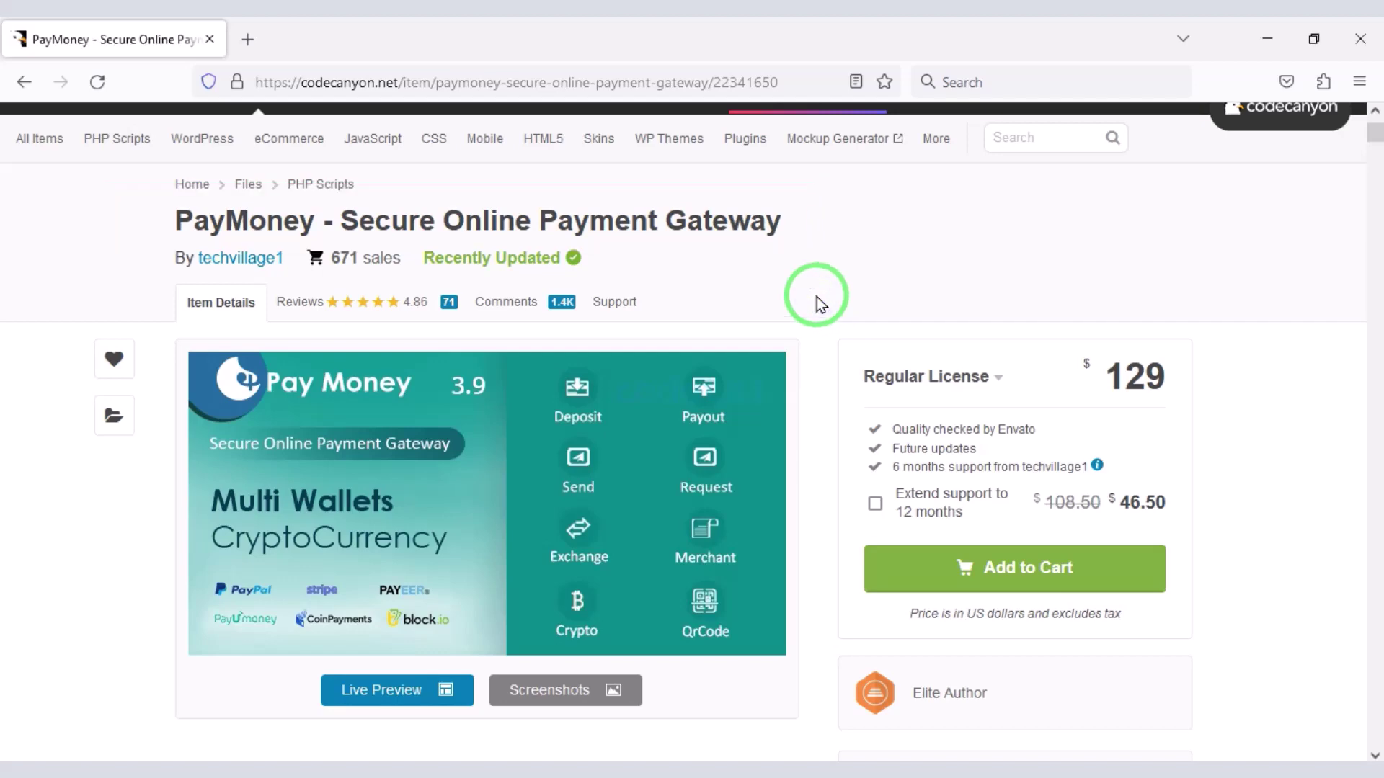
scroll(816, 297, down, 6)
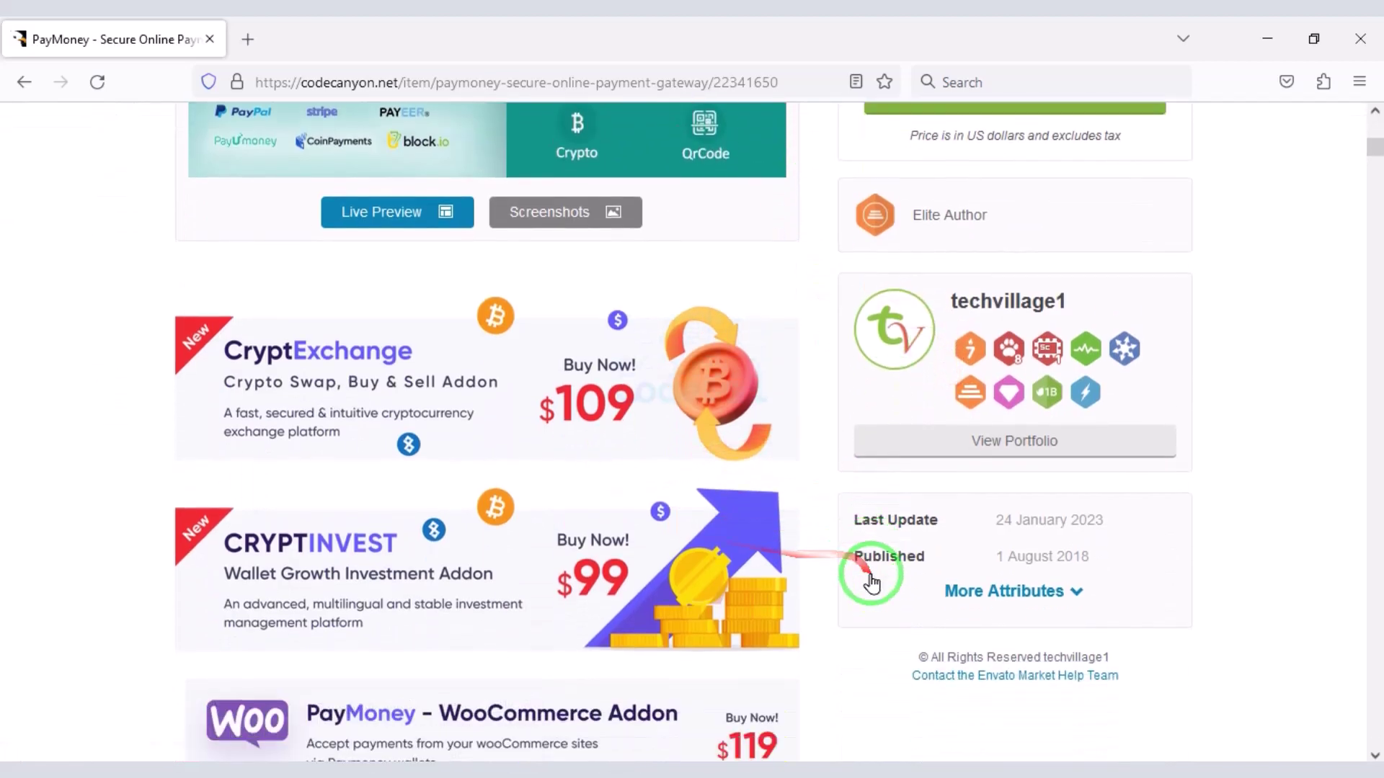
scroll(871, 581, down, 2)
scroll(569, 585, down, 3)
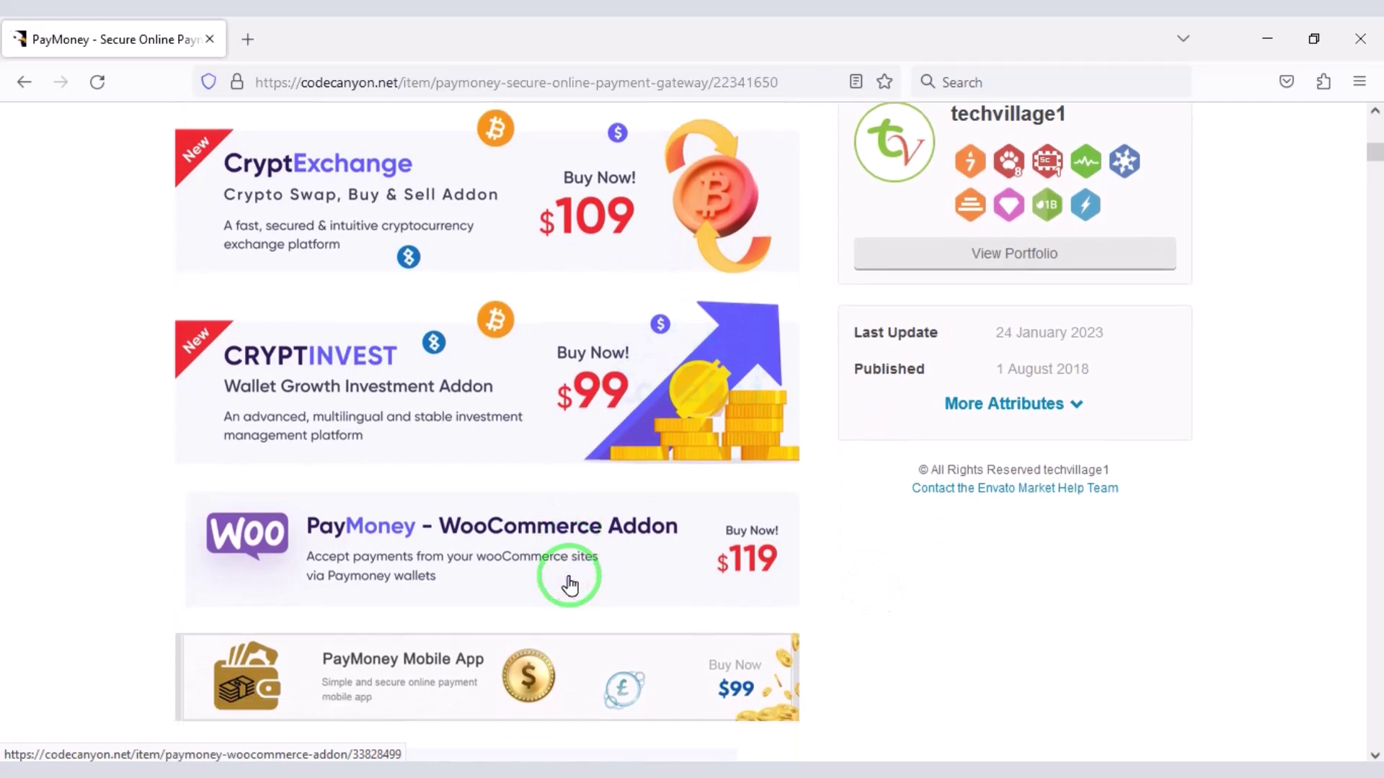
scroll(569, 585, down, 1)
scroll(570, 580, down, 8)
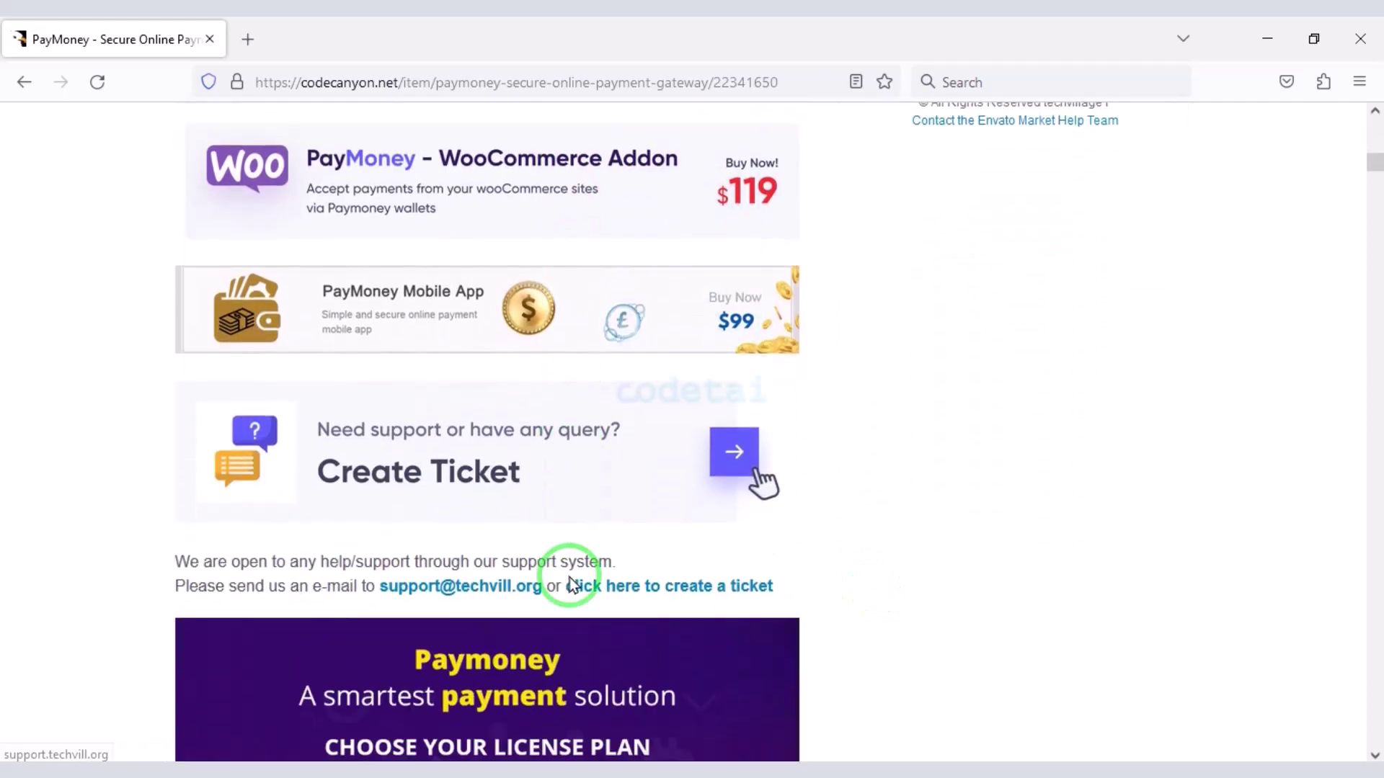
scroll(569, 586, down, 5)
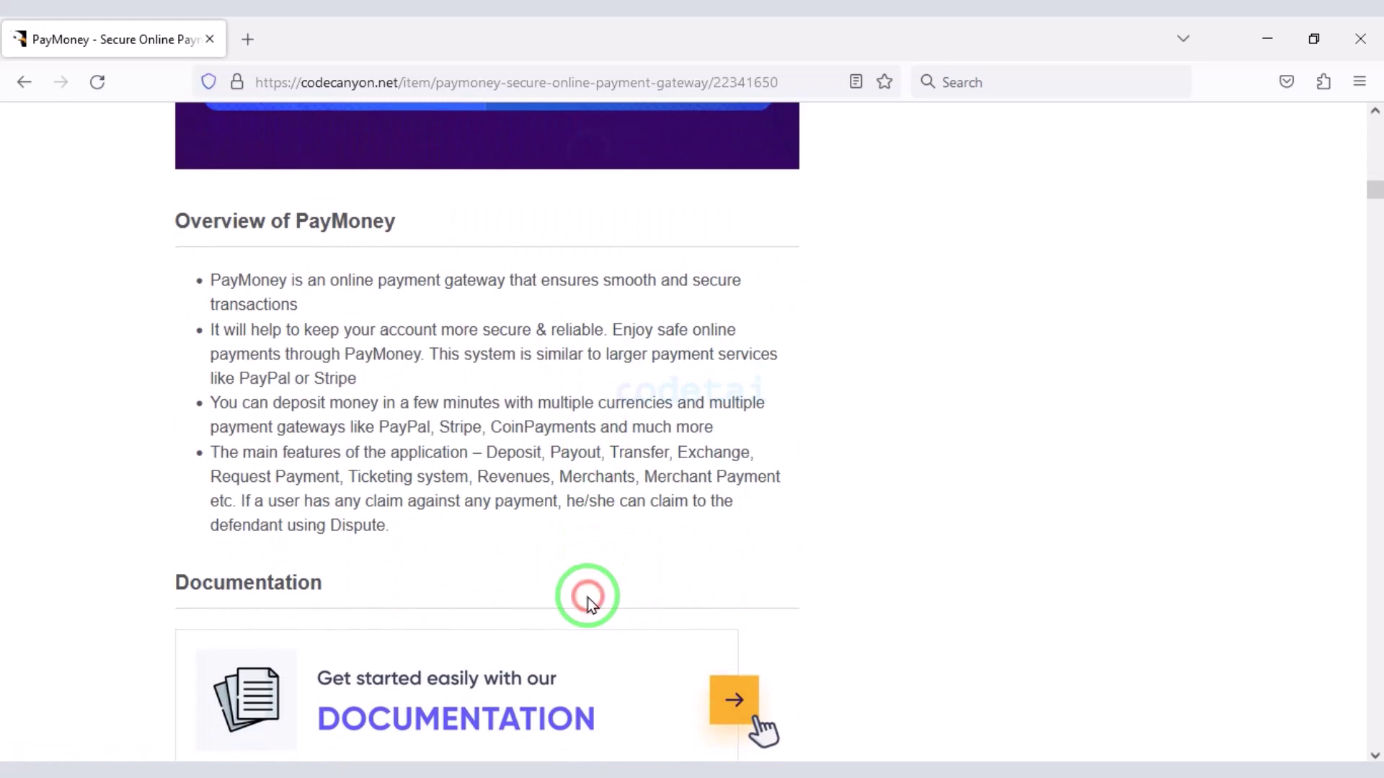
scroll(589, 603, down, 4)
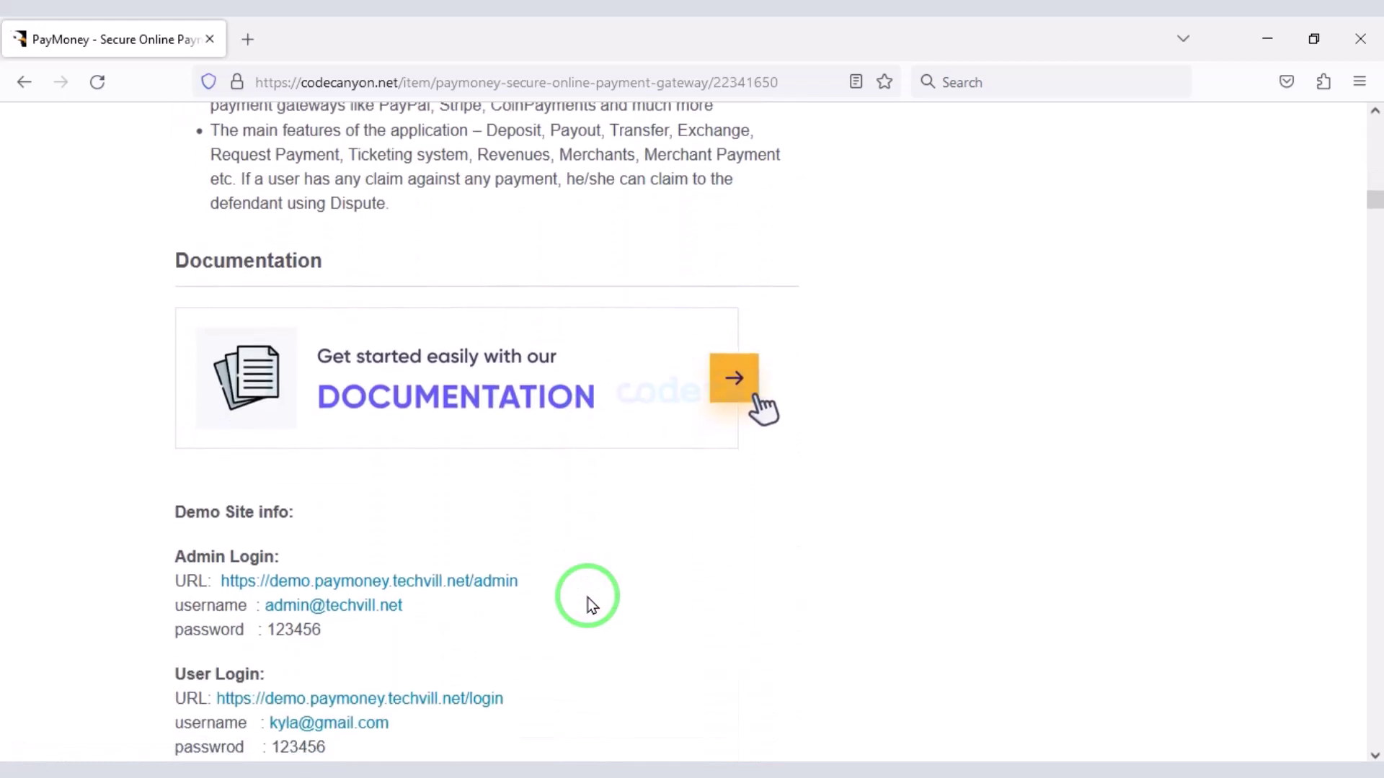
scroll(587, 598, down, 3)
scroll(587, 598, down, 3)
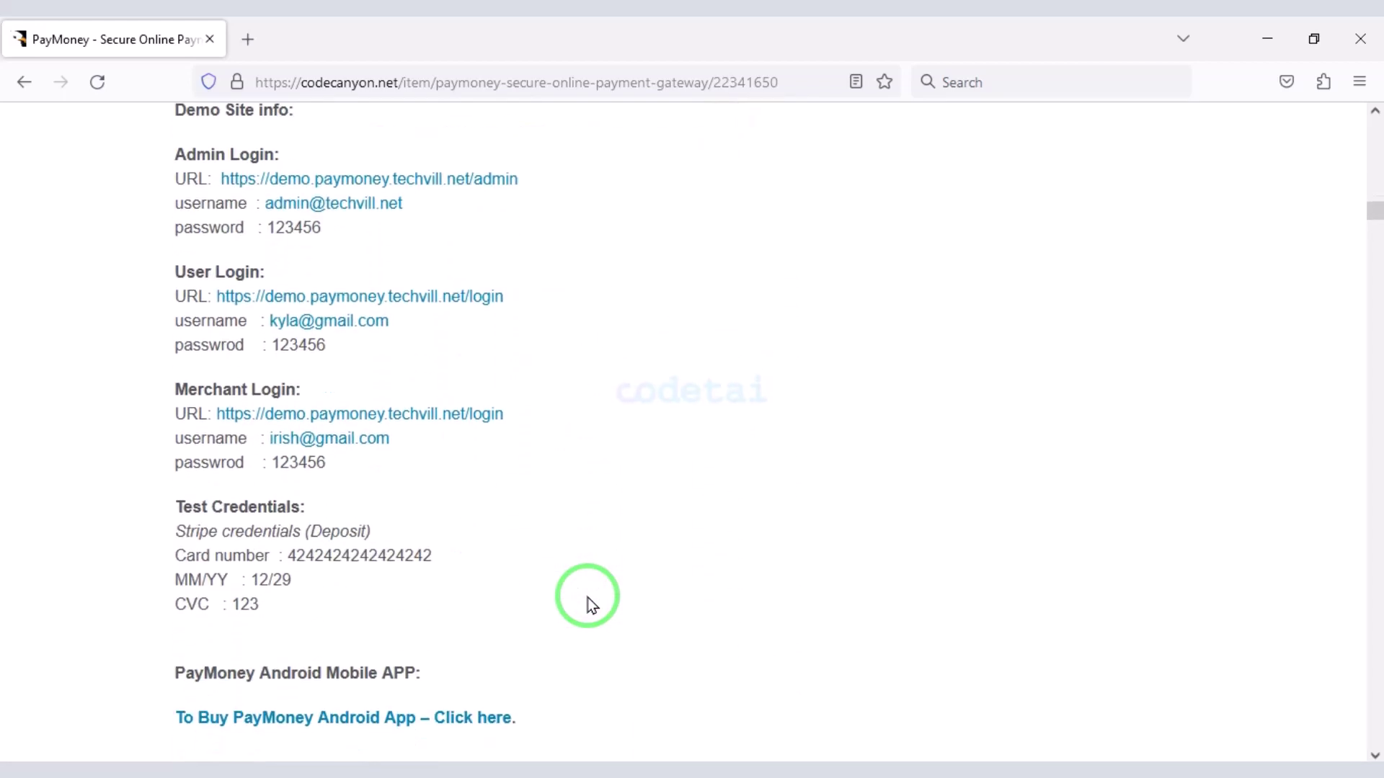
scroll(587, 598, down, 8)
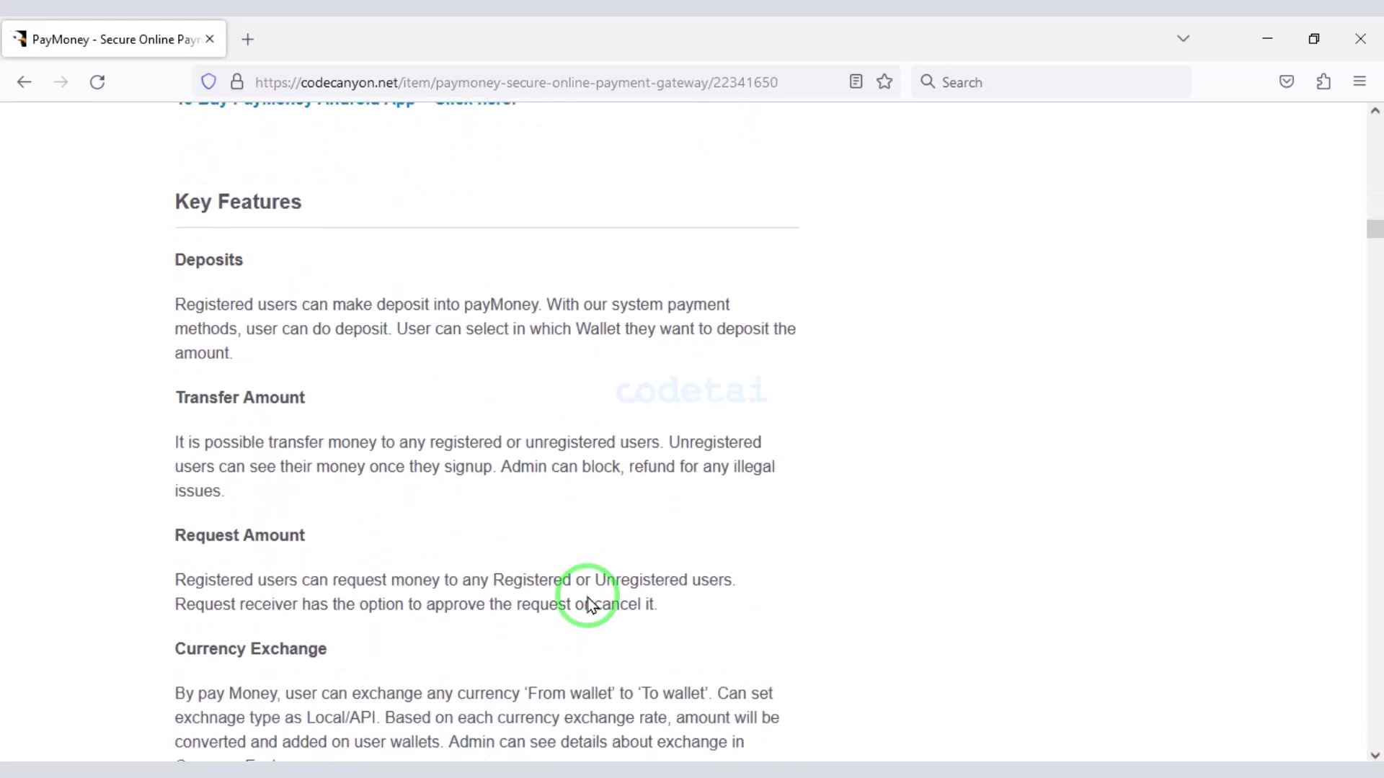
scroll(727, 577, down, 15)
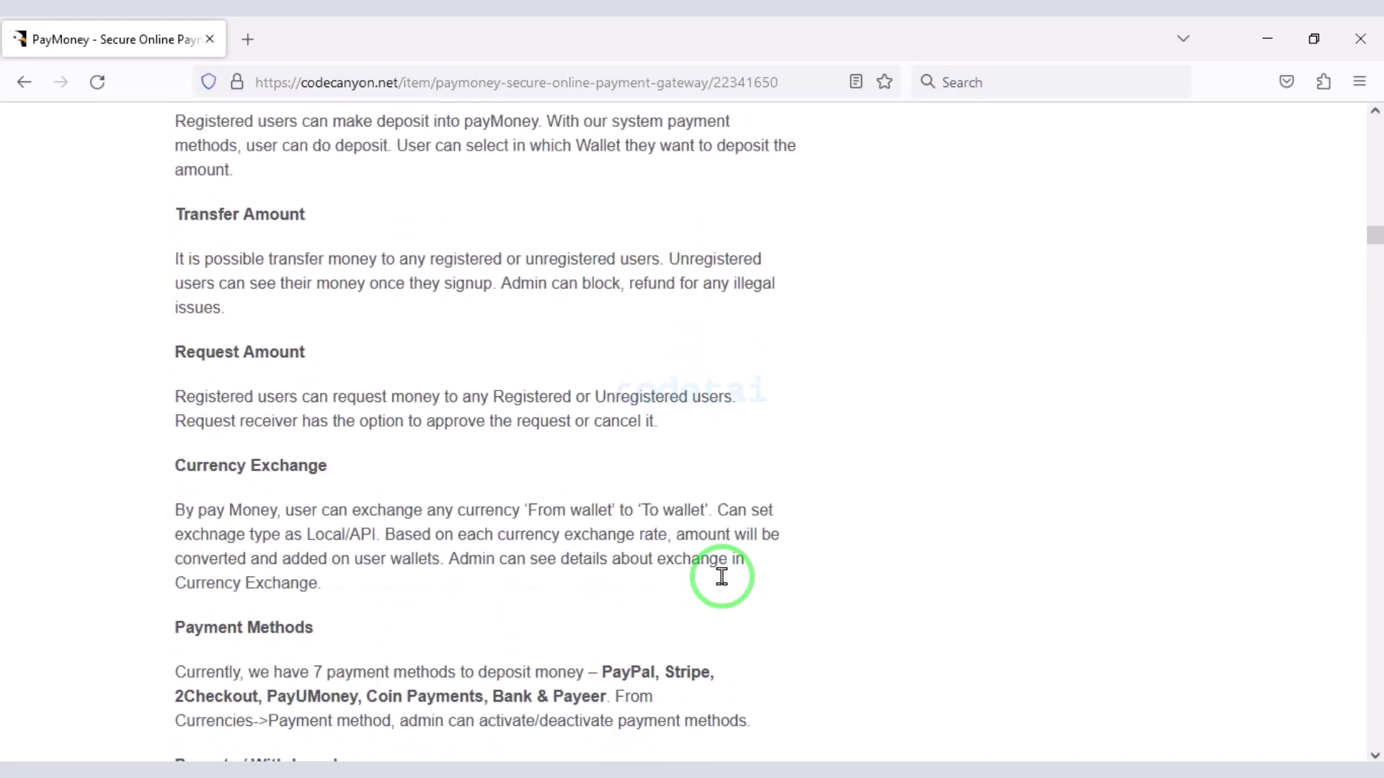
scroll(617, 684, down, 20)
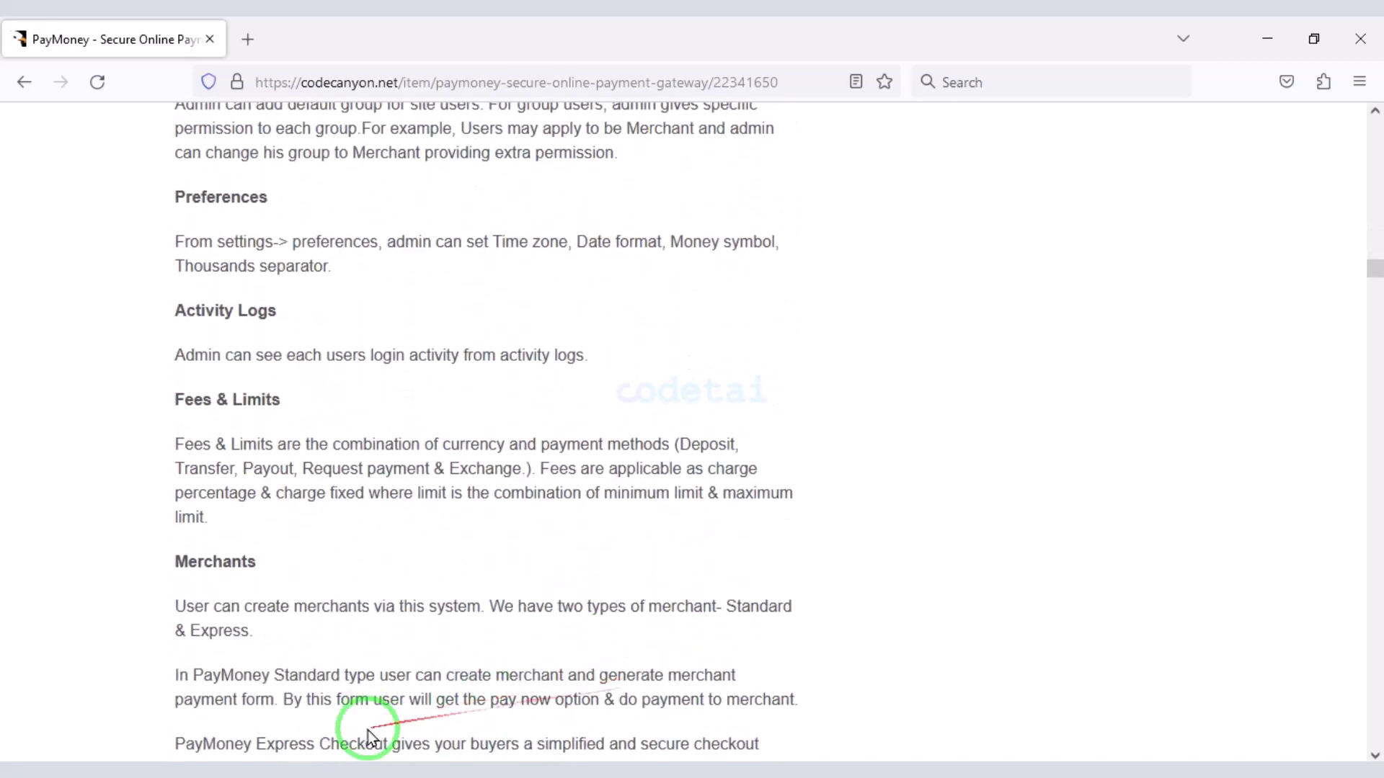
scroll(522, 735, down, 20)
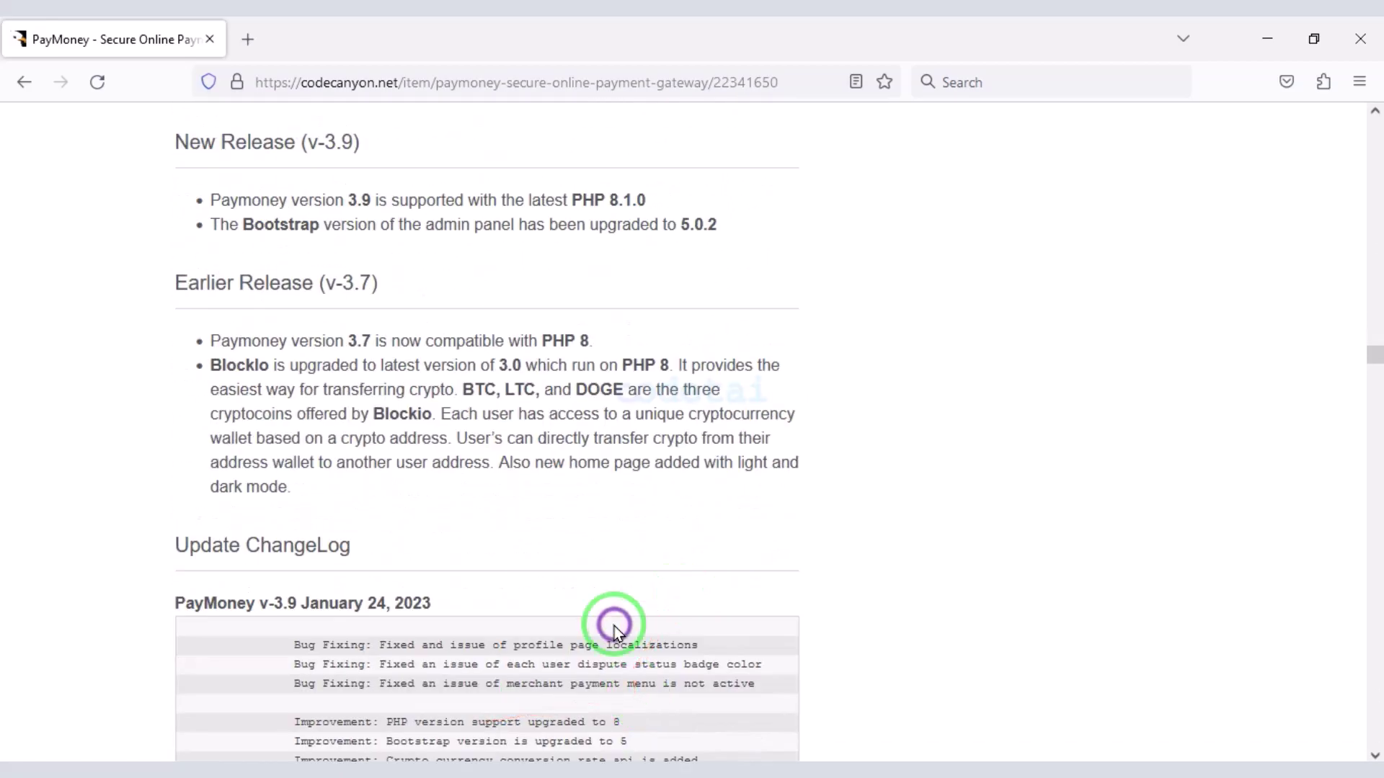
scroll(611, 624, up, 20)
scroll(610, 623, up, 20)
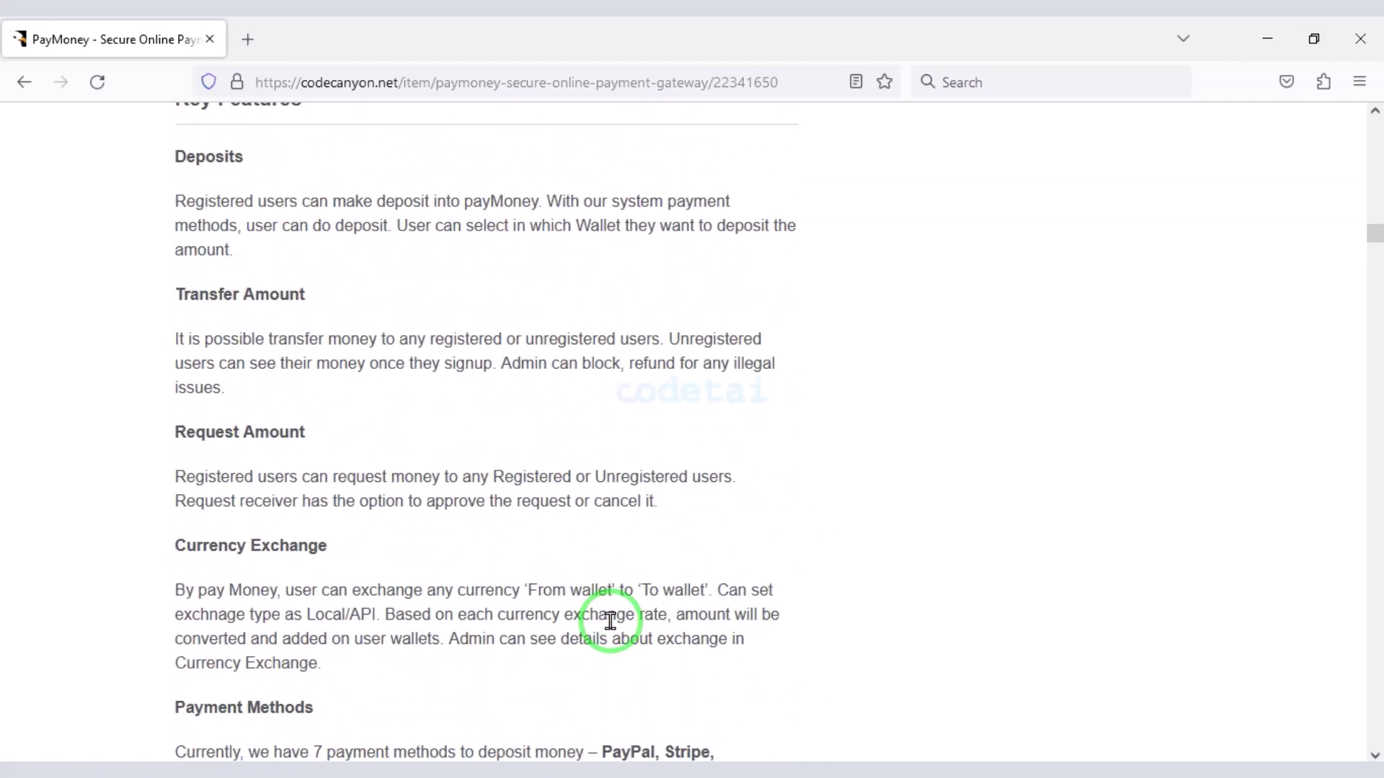
Proceed to checkout with PayMoney Regular license and review the Create Account form (US$ 129.00)
scroll(935, 494, up, 2)
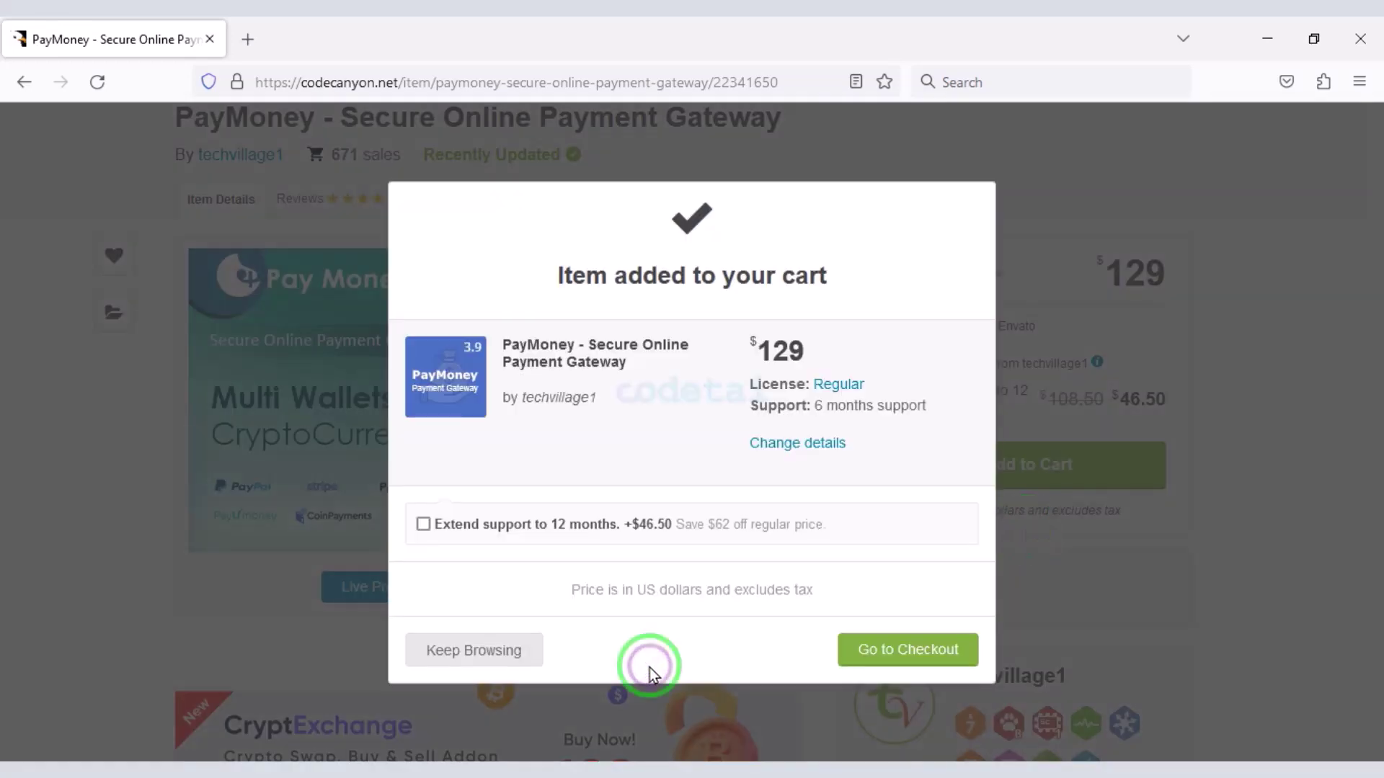
click(888, 653)
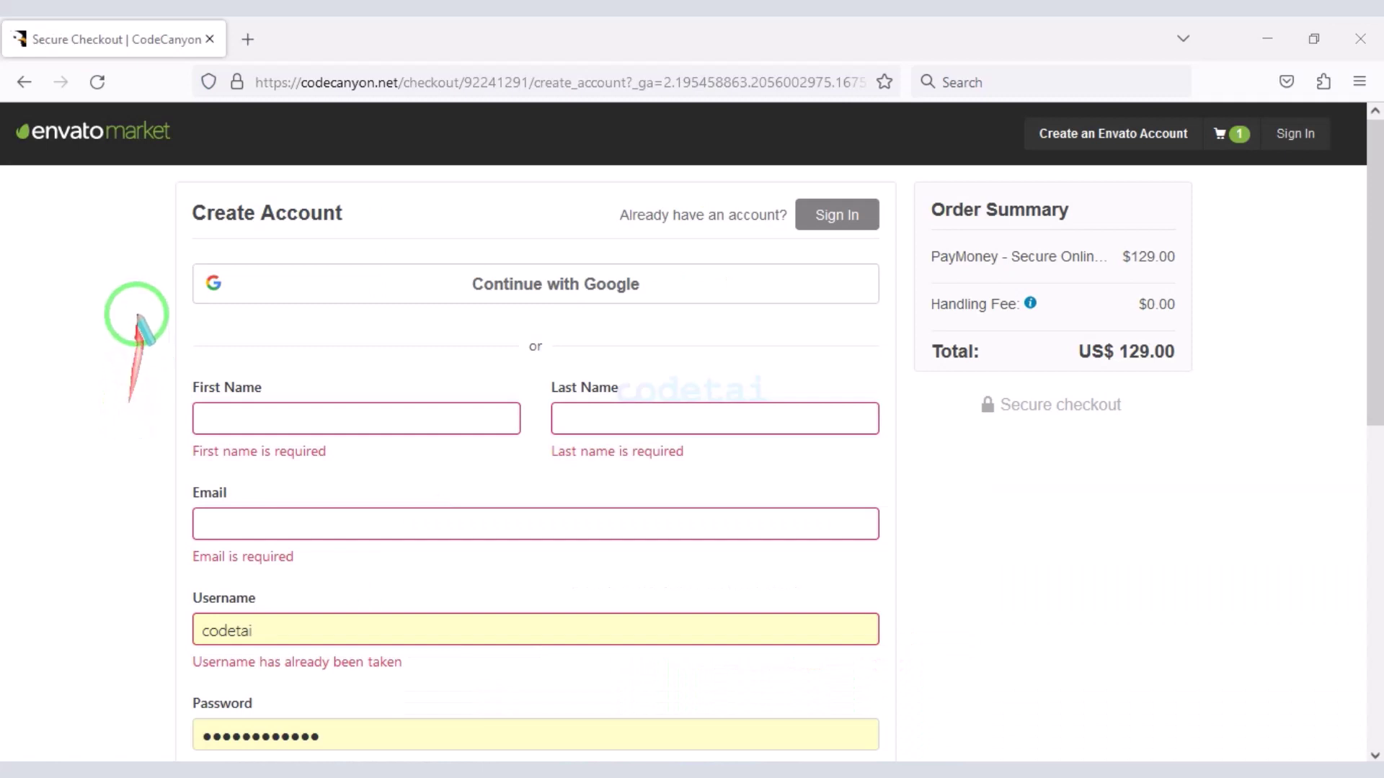
mouse_move(160, 245)
mouse_down()
mouse_move(633, 315)
mouse_move(890, 326)
mouse_up()
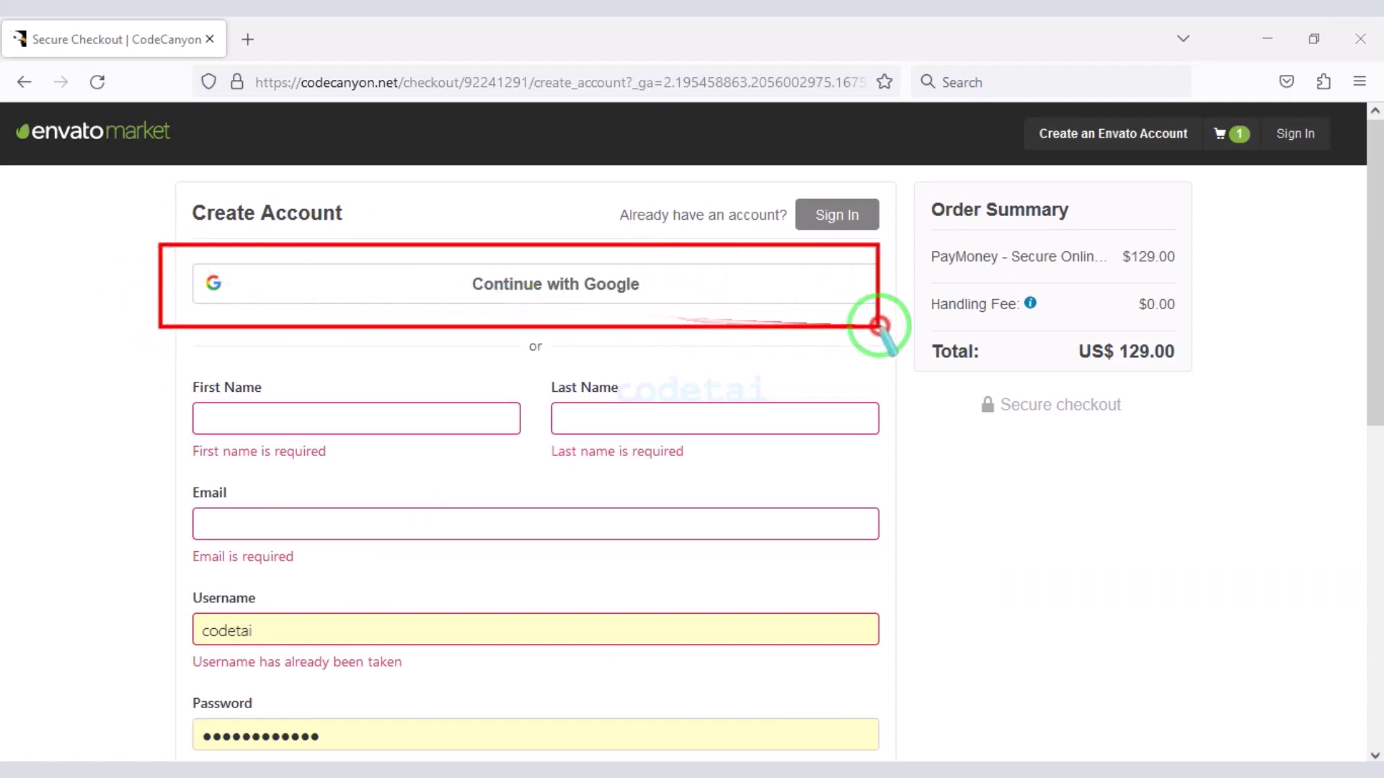
scroll(1044, 553, down, 3)
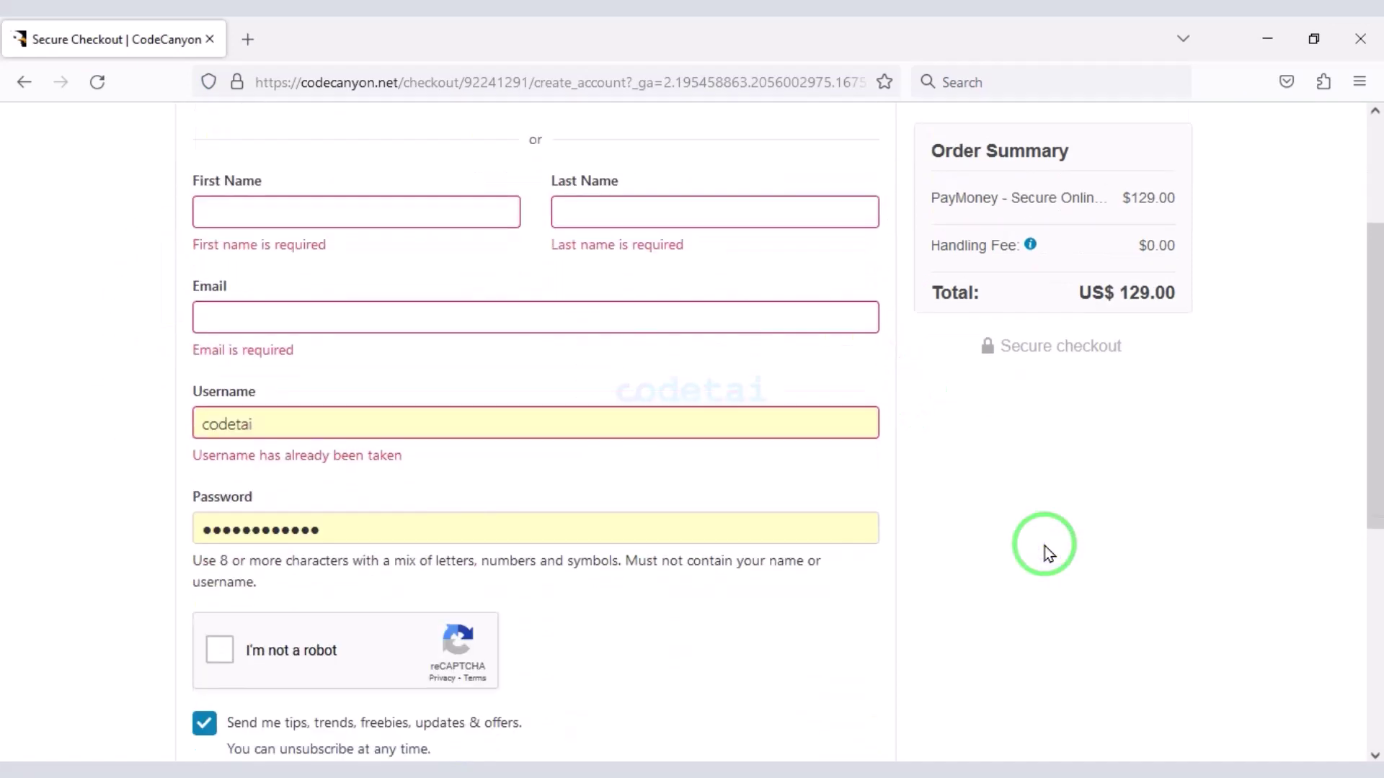
drag(1038, 544, 504, 353)
mouse_move(165, 145)
mouse_down()
mouse_move(189, 217)
mouse_move(596, 525)
mouse_move(770, 606)
mouse_move(899, 581)
mouse_up()
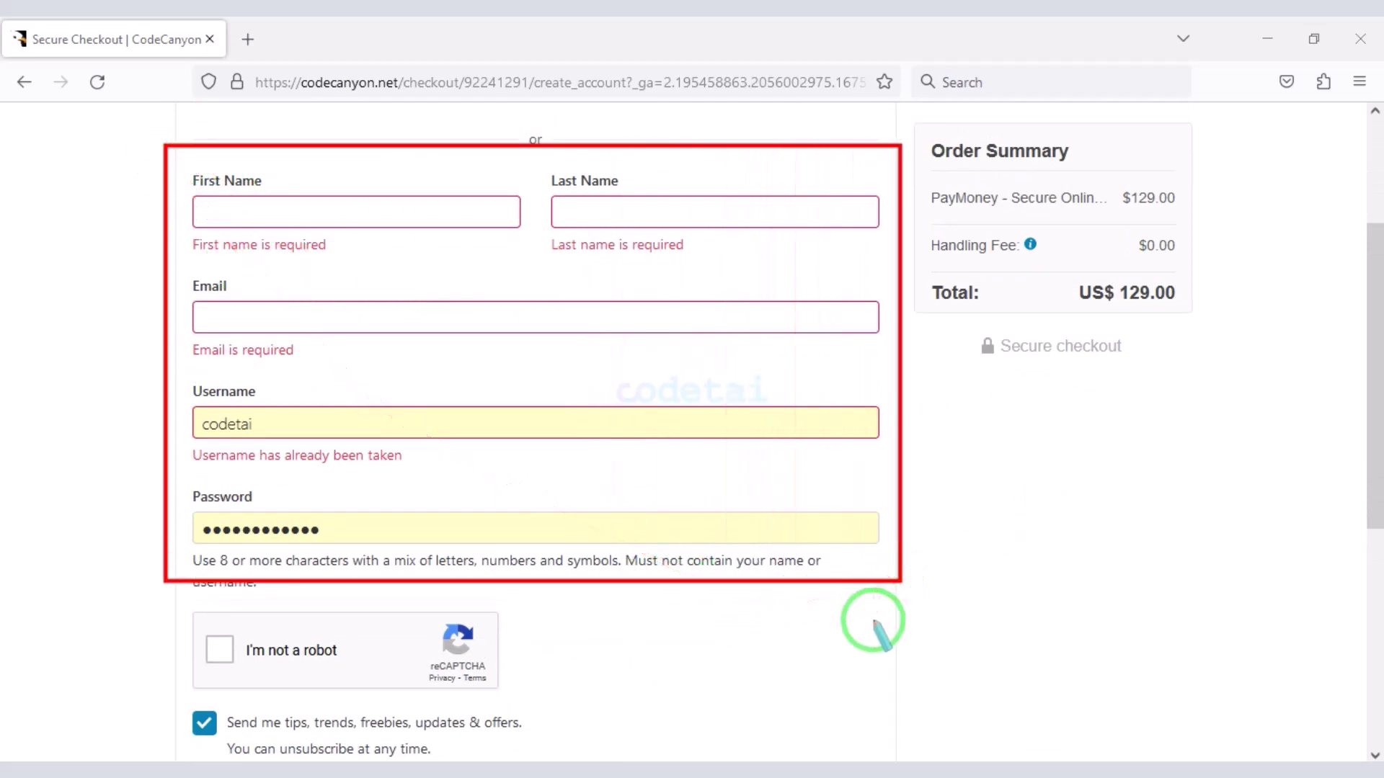
scroll(914, 617, up, 3)
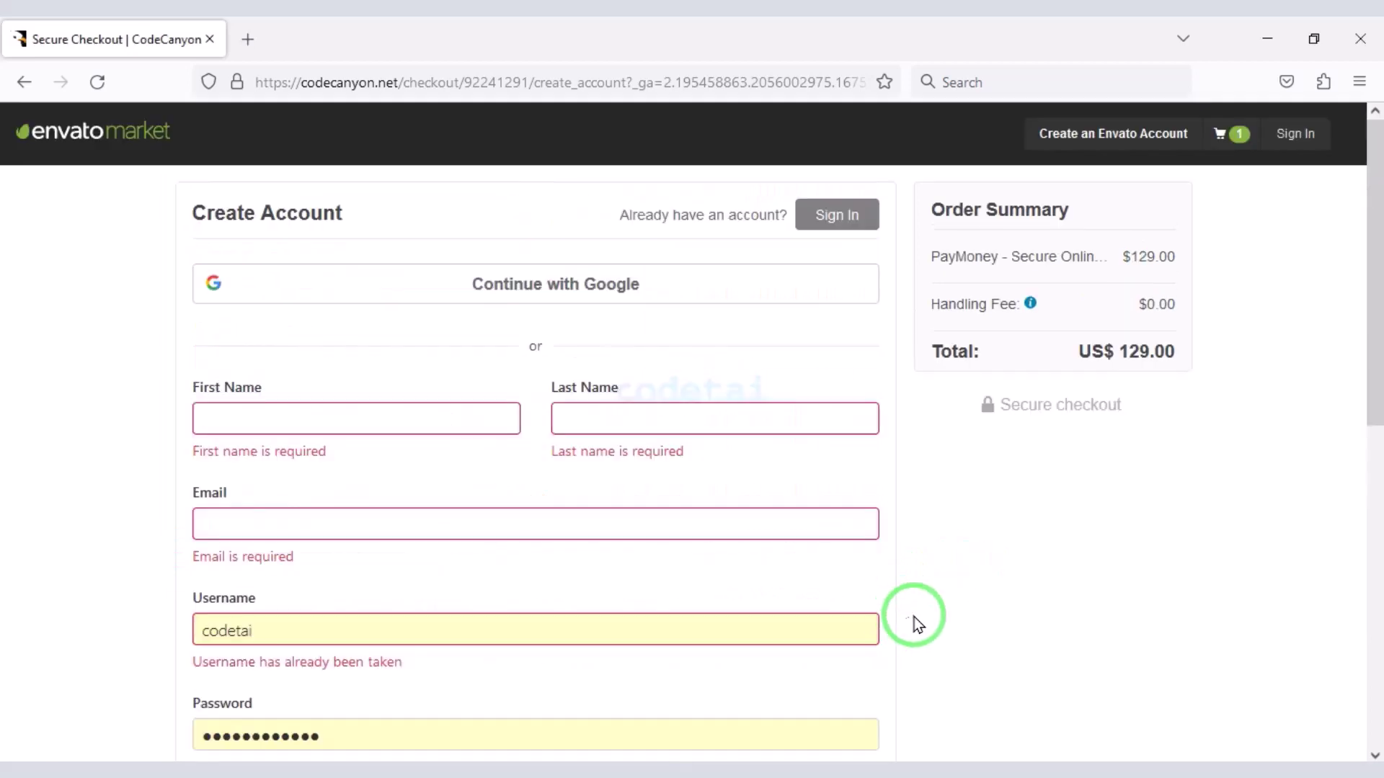
Sign in to Envato Market and save the Codetai Ltd billing details
click(831, 216)
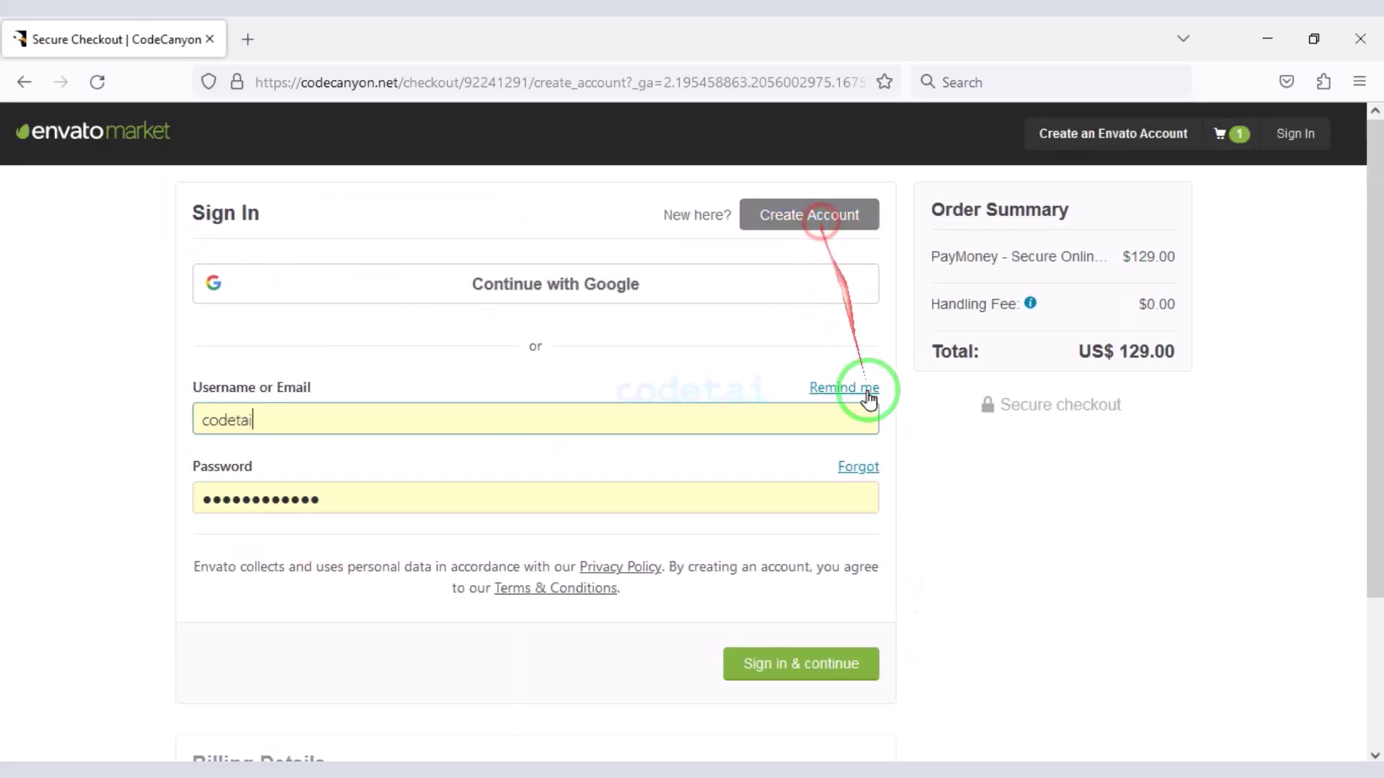
click(780, 667)
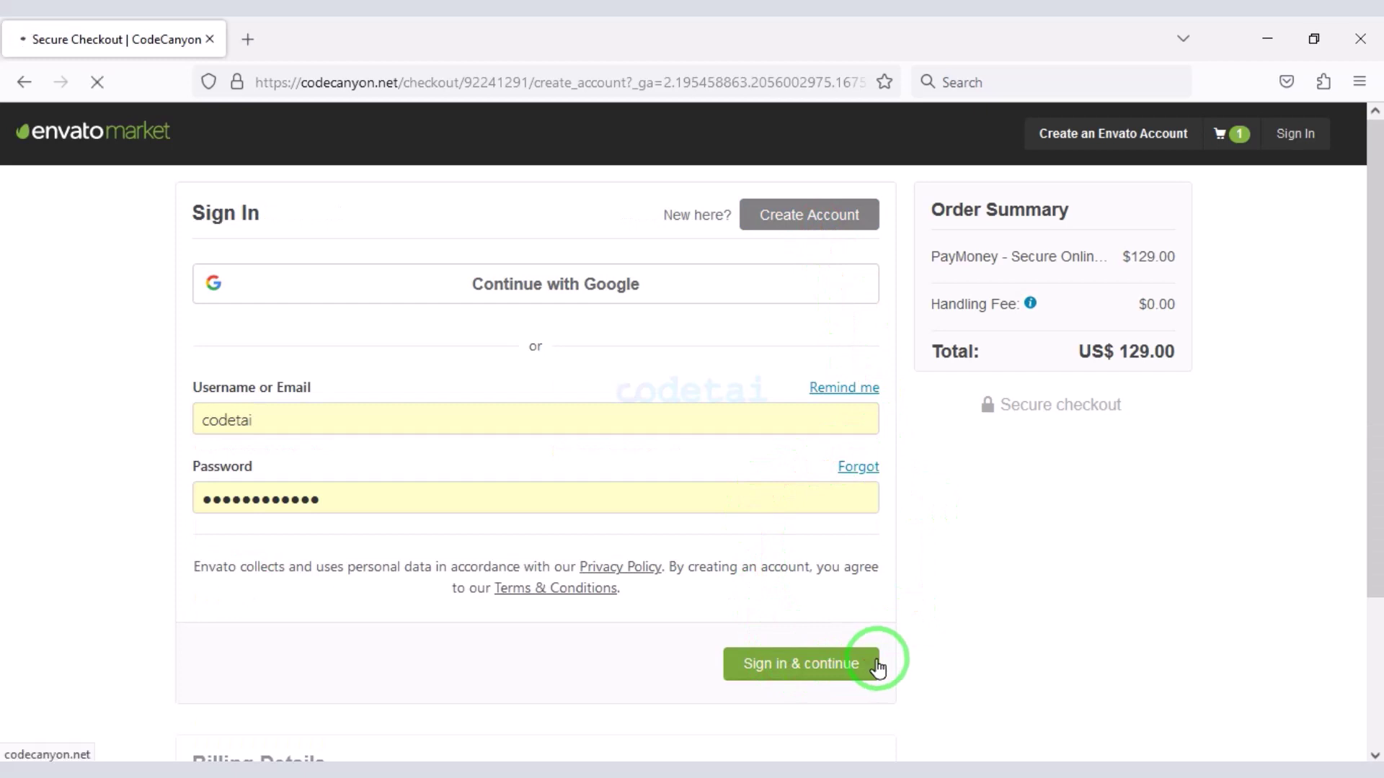
click(855, 368)
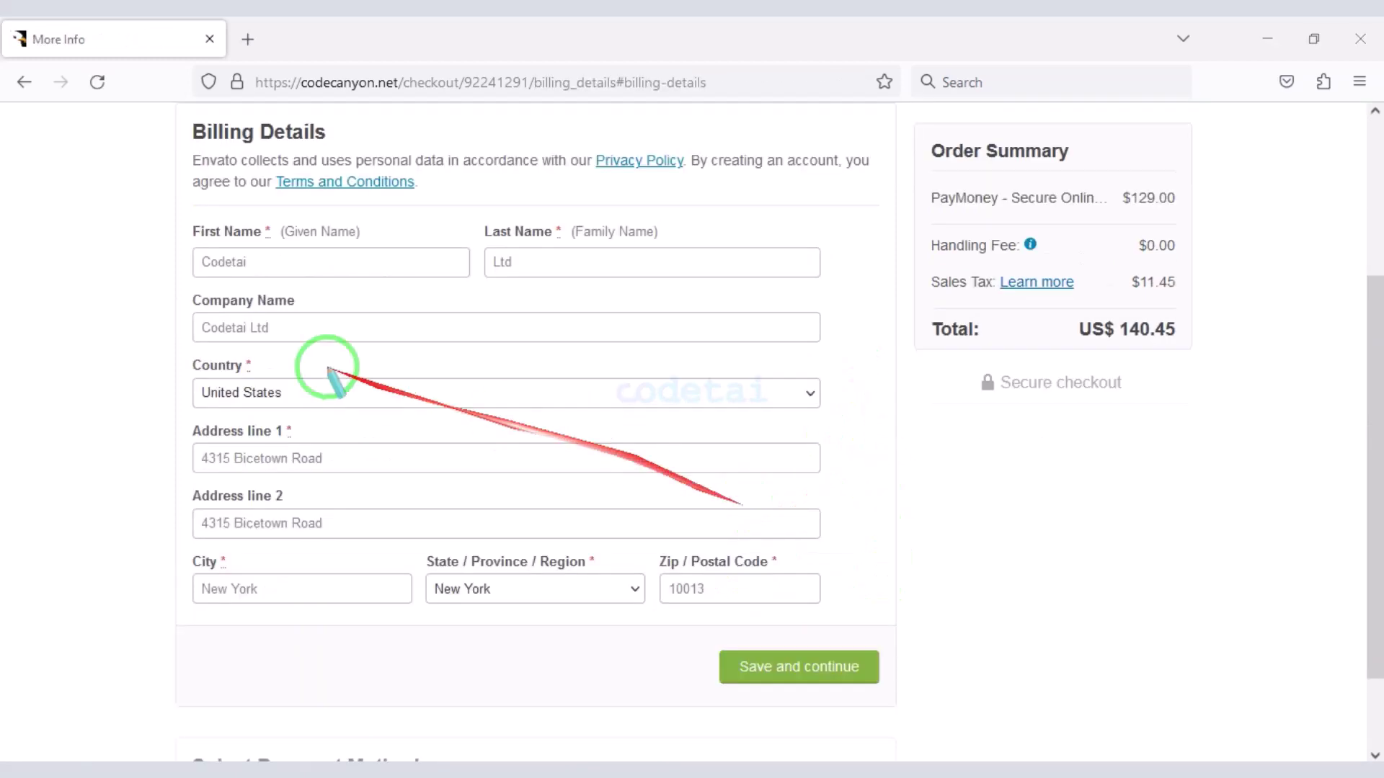
mouse_move(169, 219)
mouse_down()
mouse_move(735, 500)
mouse_move(843, 577)
mouse_move(860, 611)
mouse_up()
click(799, 667)
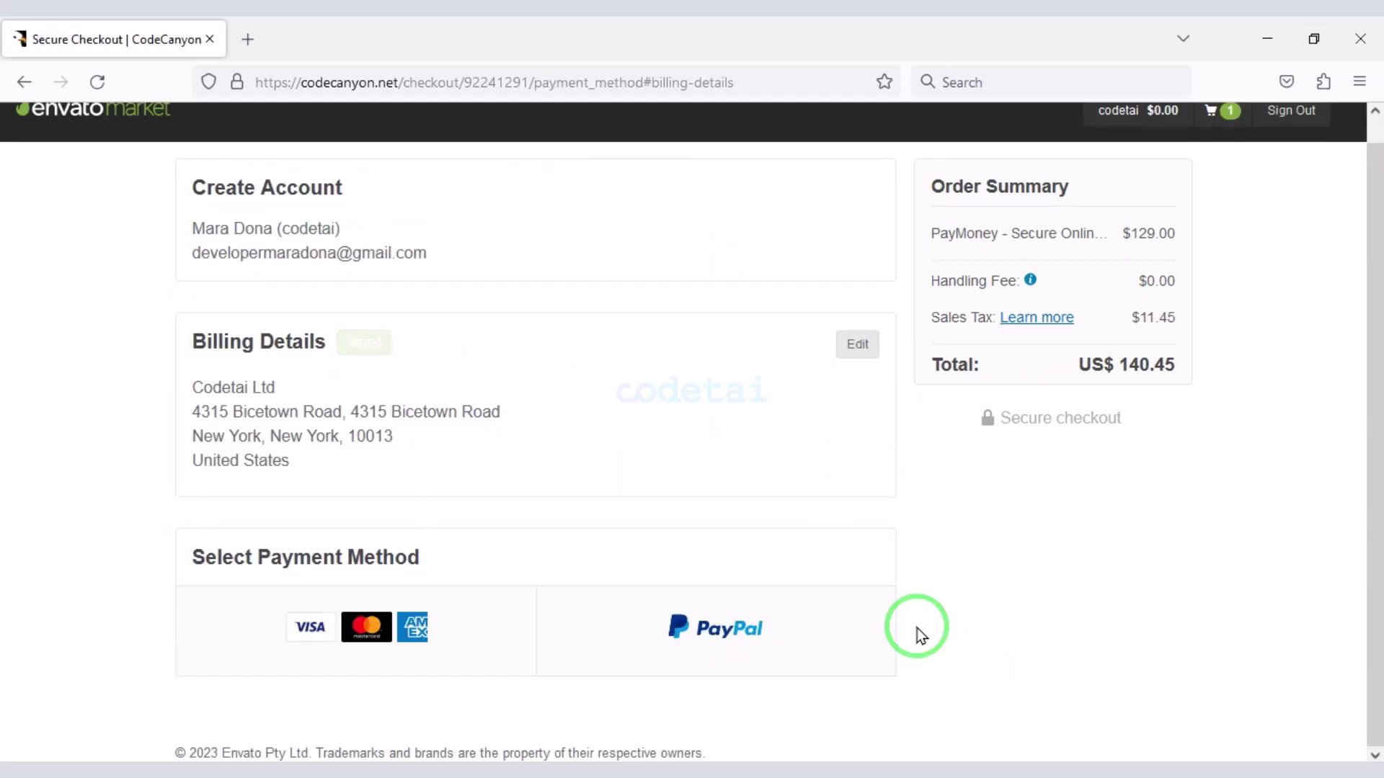
Choose card payment for the US$ 140.45 order, including $11.45 sales tax
mouse_move(148, 533)
mouse_down()
mouse_move(628, 653)
mouse_move(906, 680)
mouse_up()
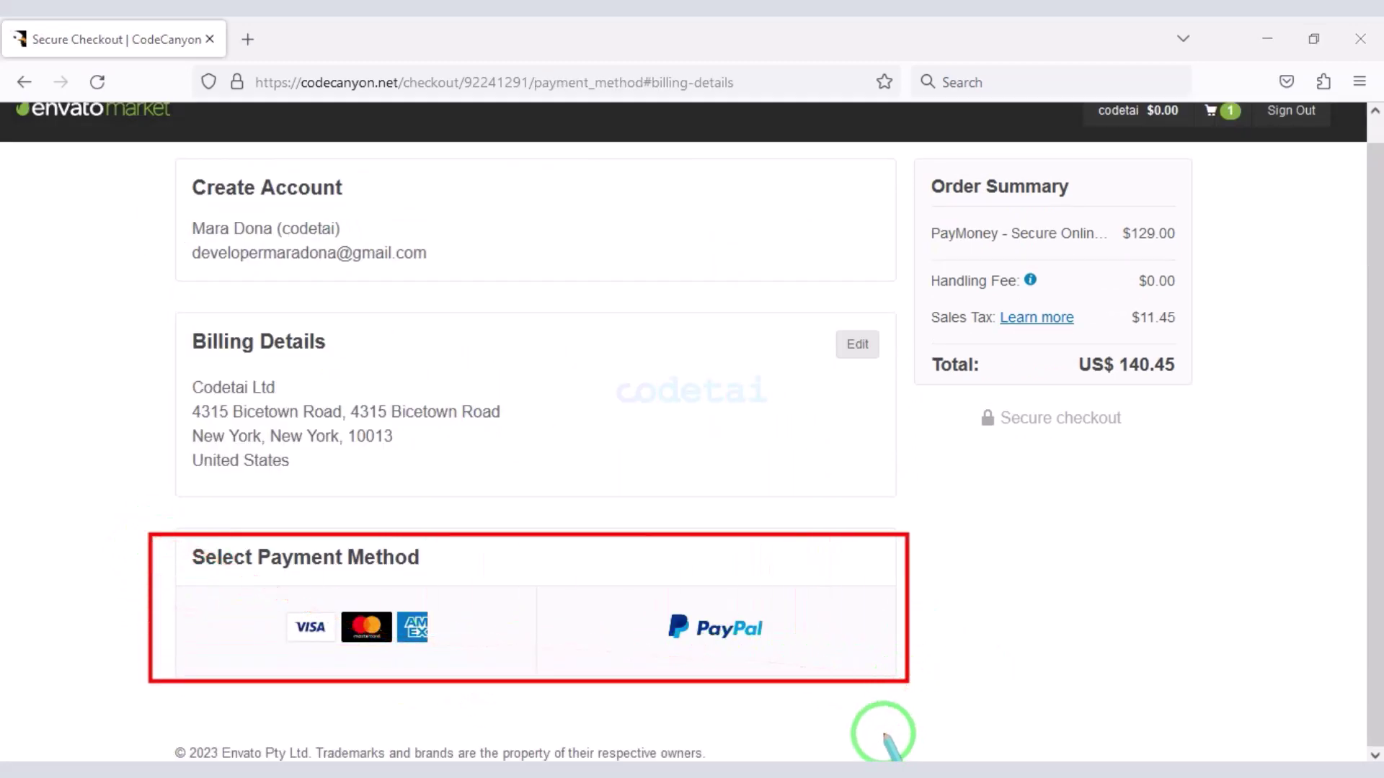
click(369, 630)
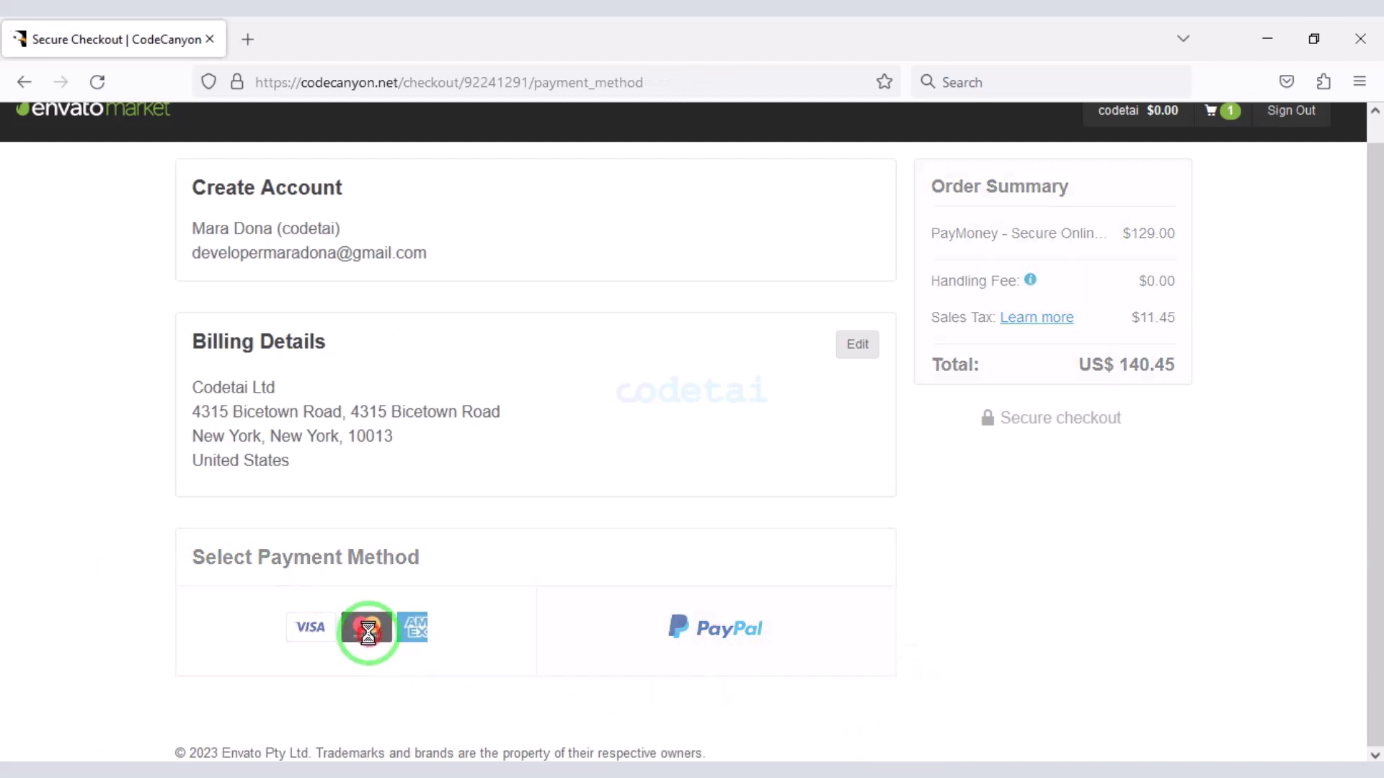
scroll(914, 599, down, 5)
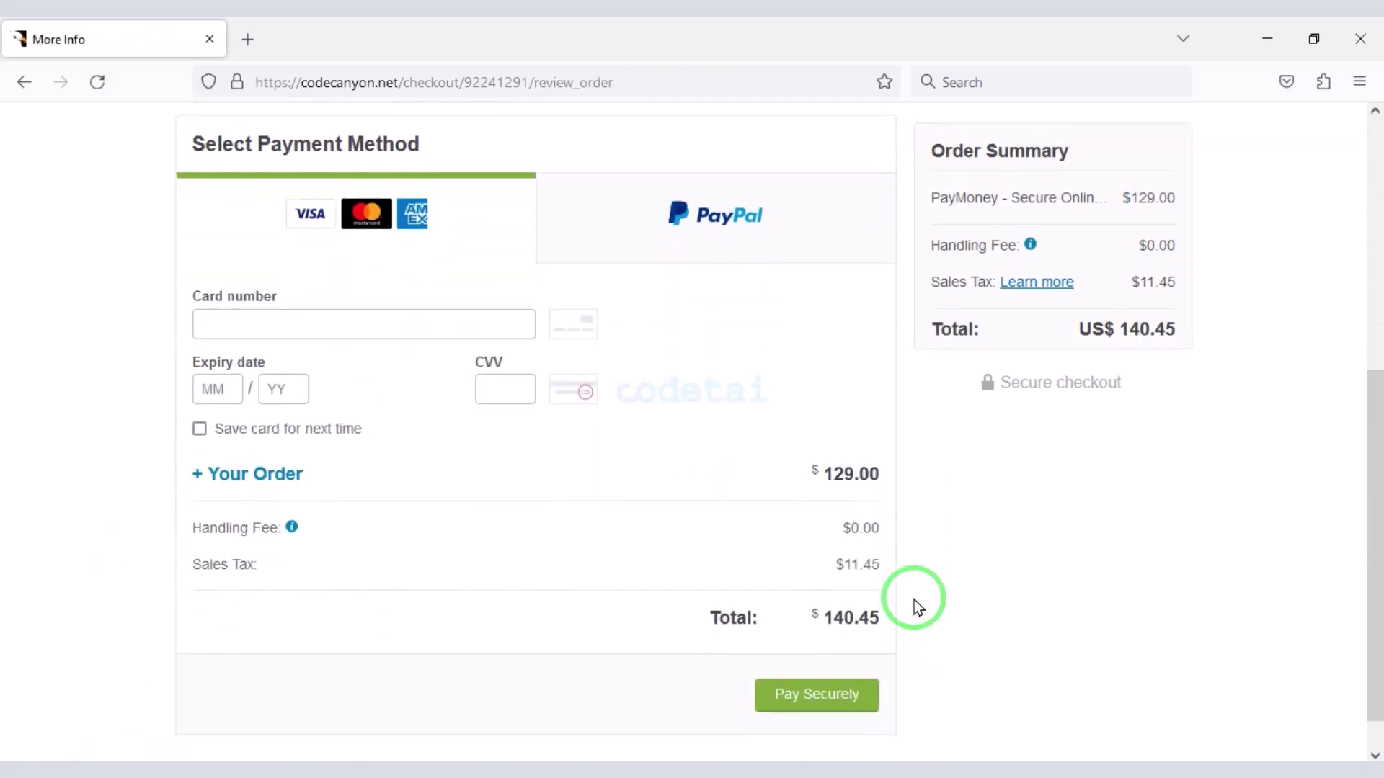
Switch the CodeCanyon payment method to PayPal and proceed to PayPal's login page
mouse_move(904, 117)
mouse_down()
mouse_move(1142, 368)
mouse_move(1208, 407)
mouse_up()
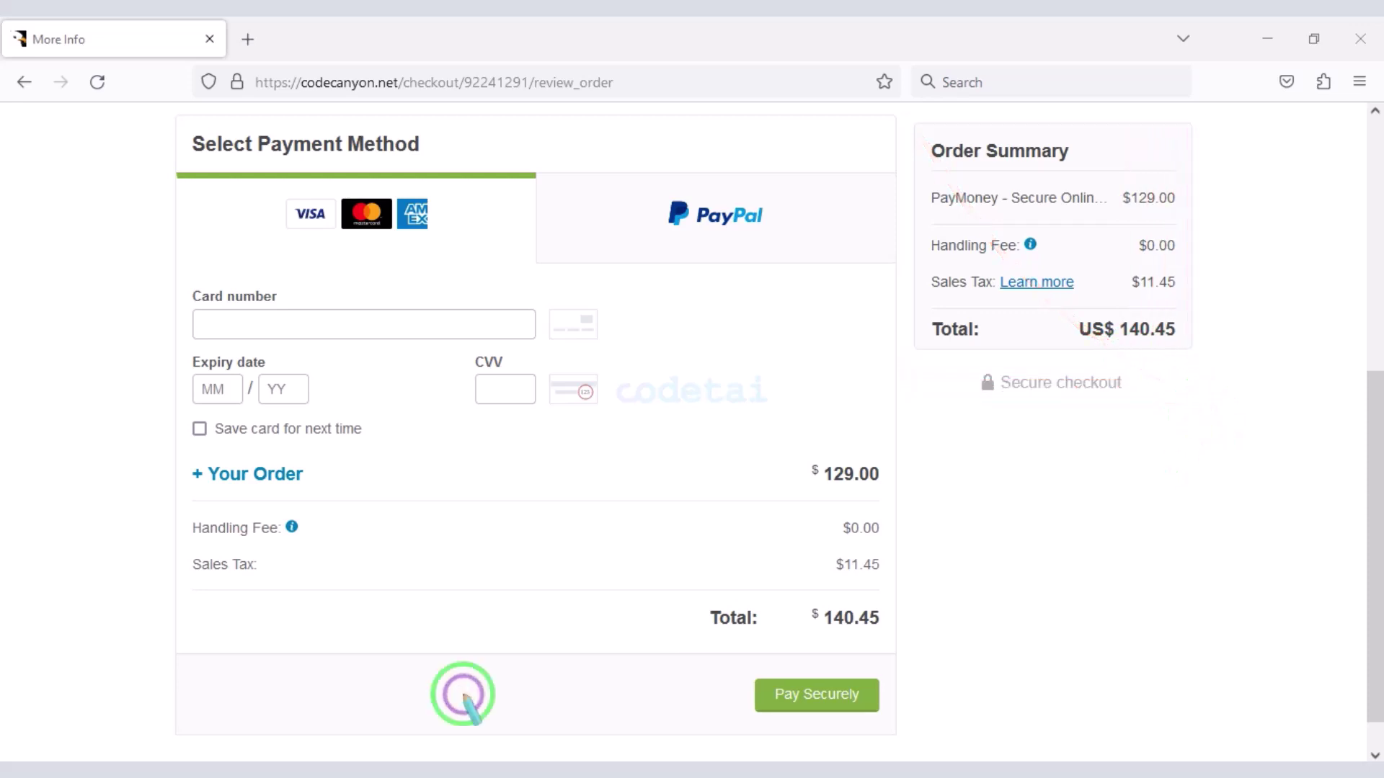
drag(157, 277, 637, 443)
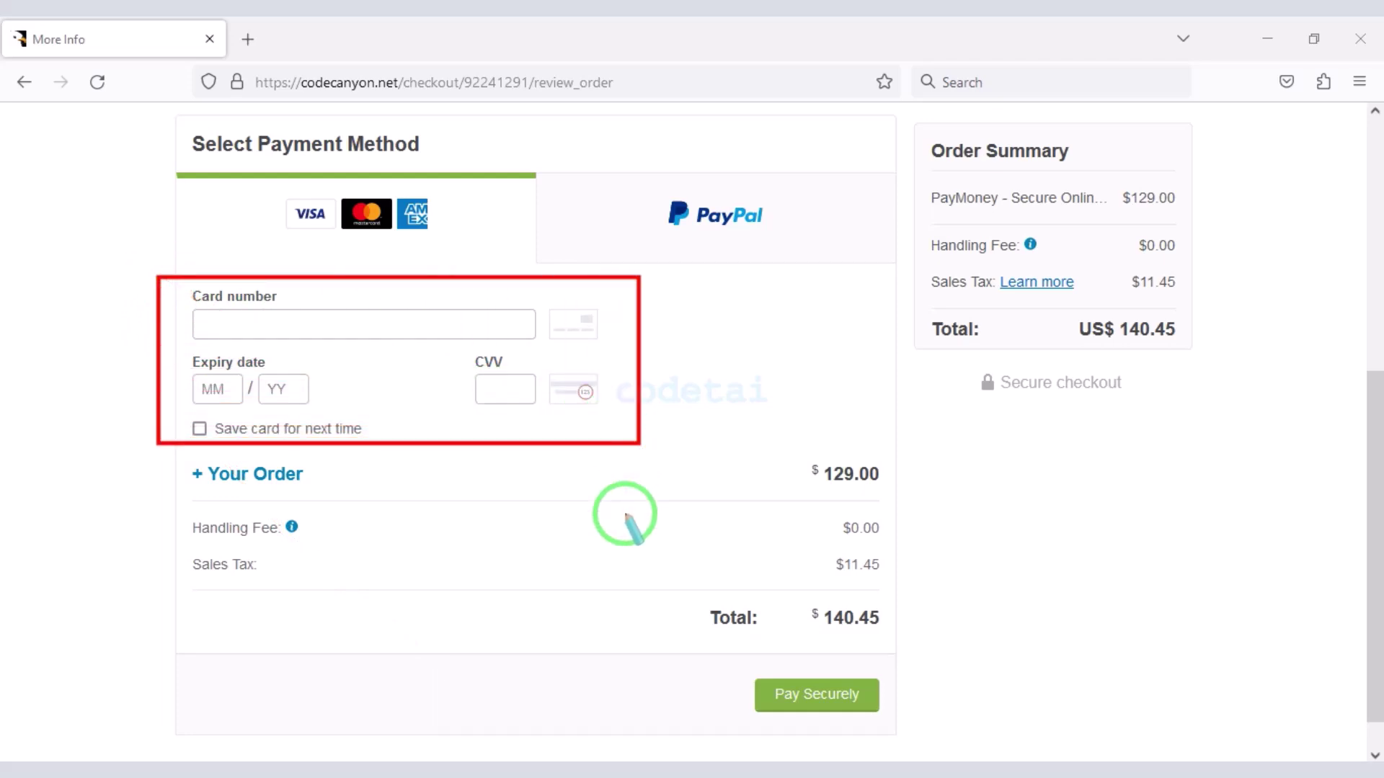
mouse_move(726, 655)
mouse_down()
mouse_move(803, 707)
mouse_move(894, 732)
mouse_up()
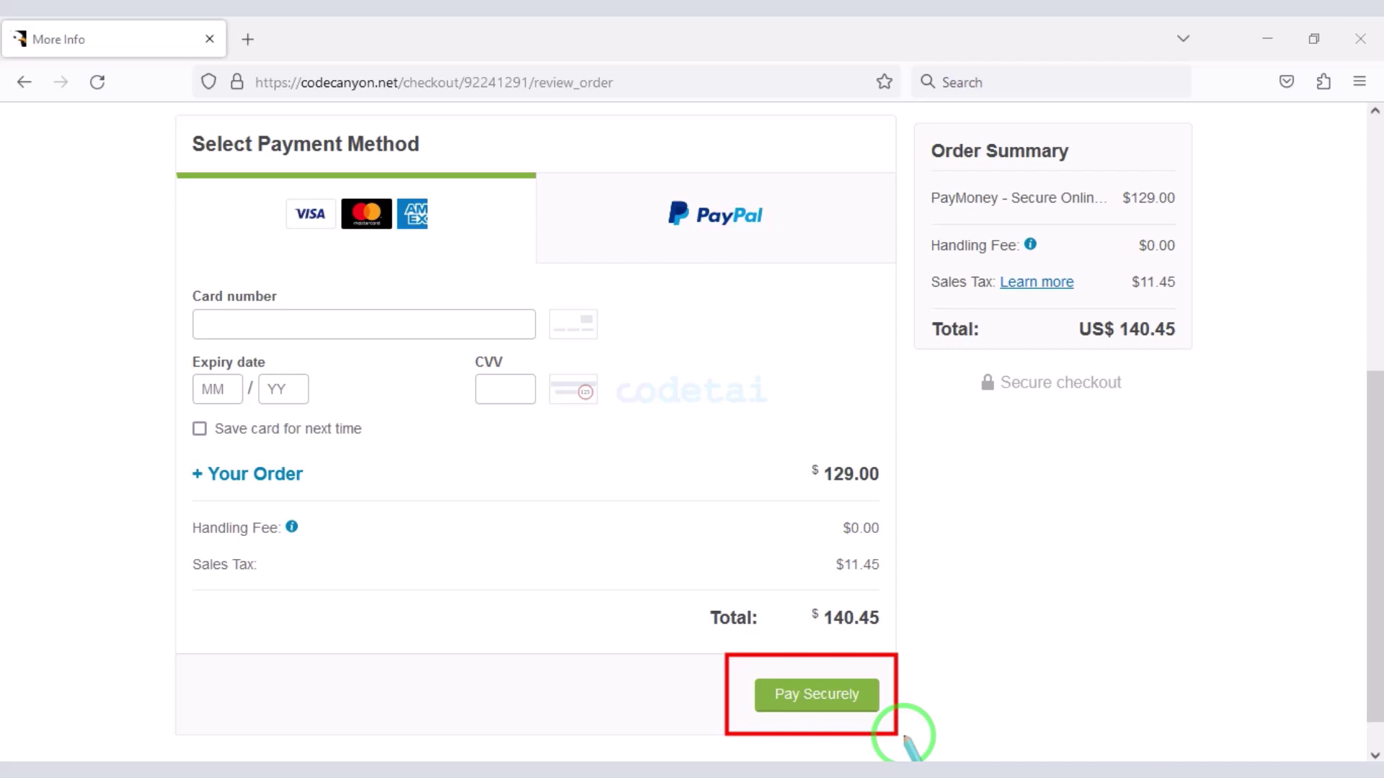
click(903, 736)
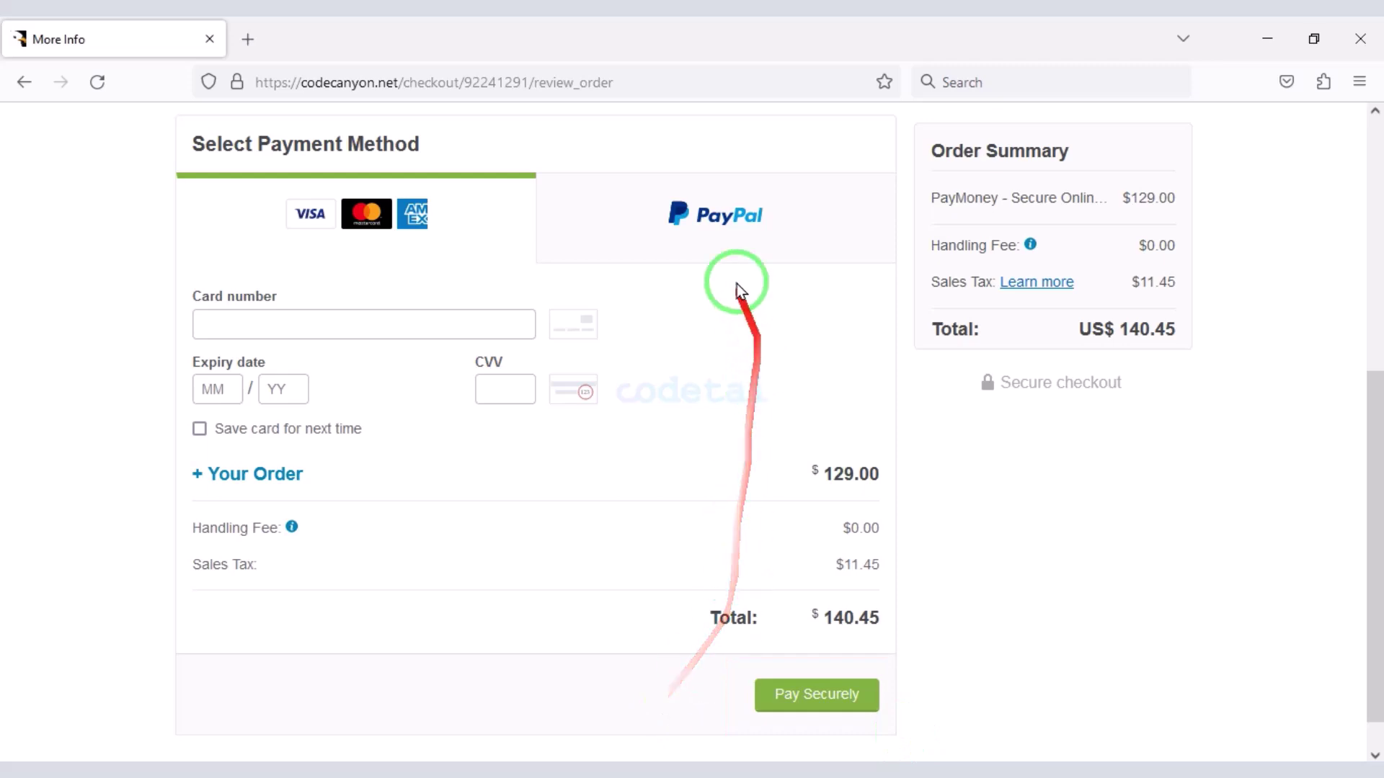
click(712, 218)
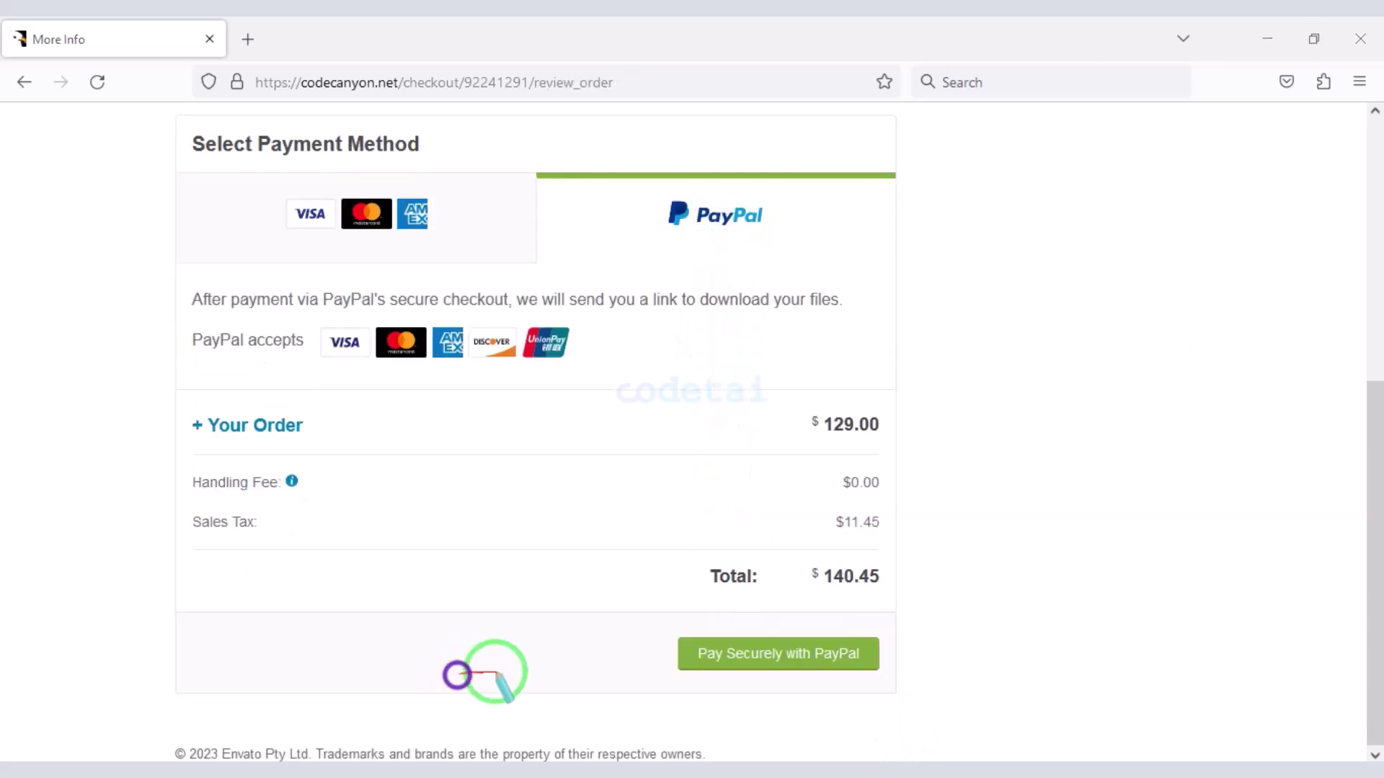
mouse_move(653, 626)
mouse_down()
mouse_move(874, 659)
mouse_move(881, 678)
mouse_up()
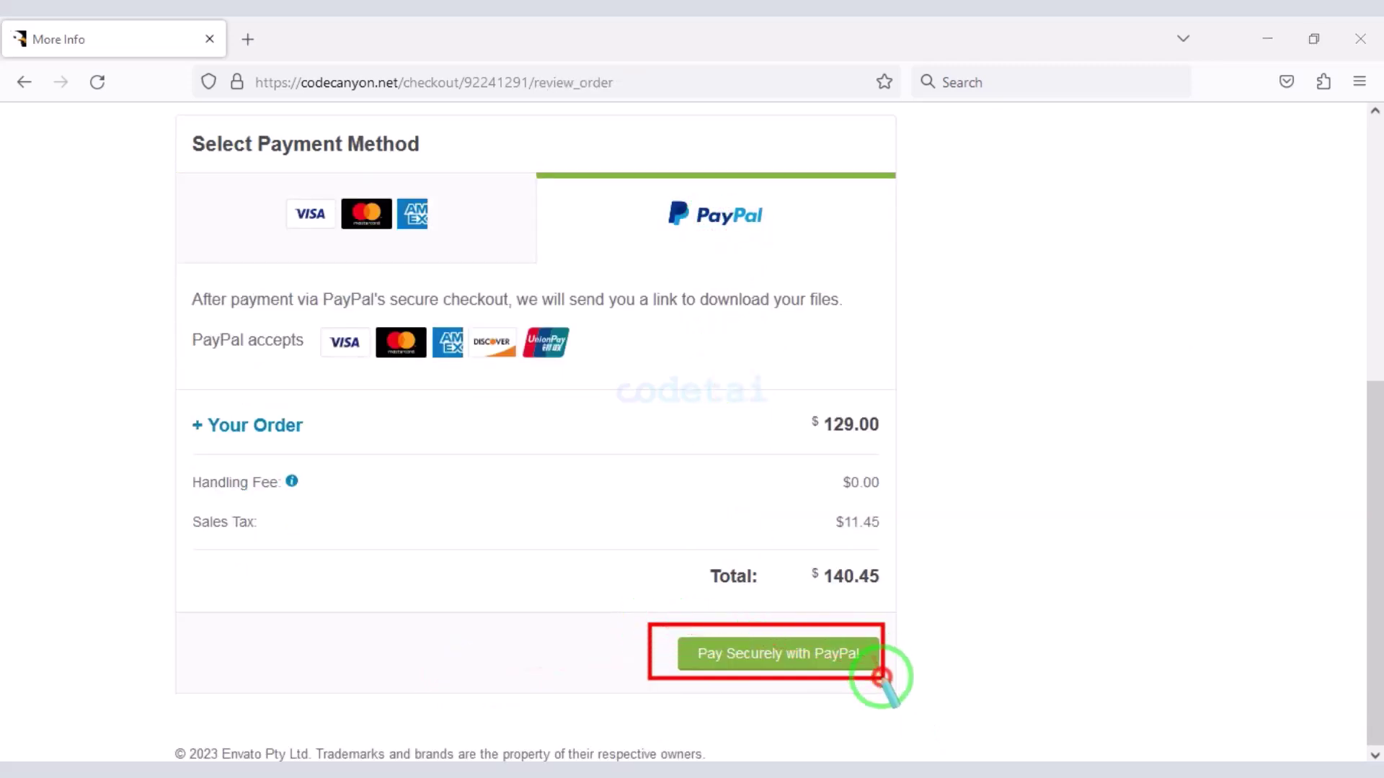
right_click(883, 681)
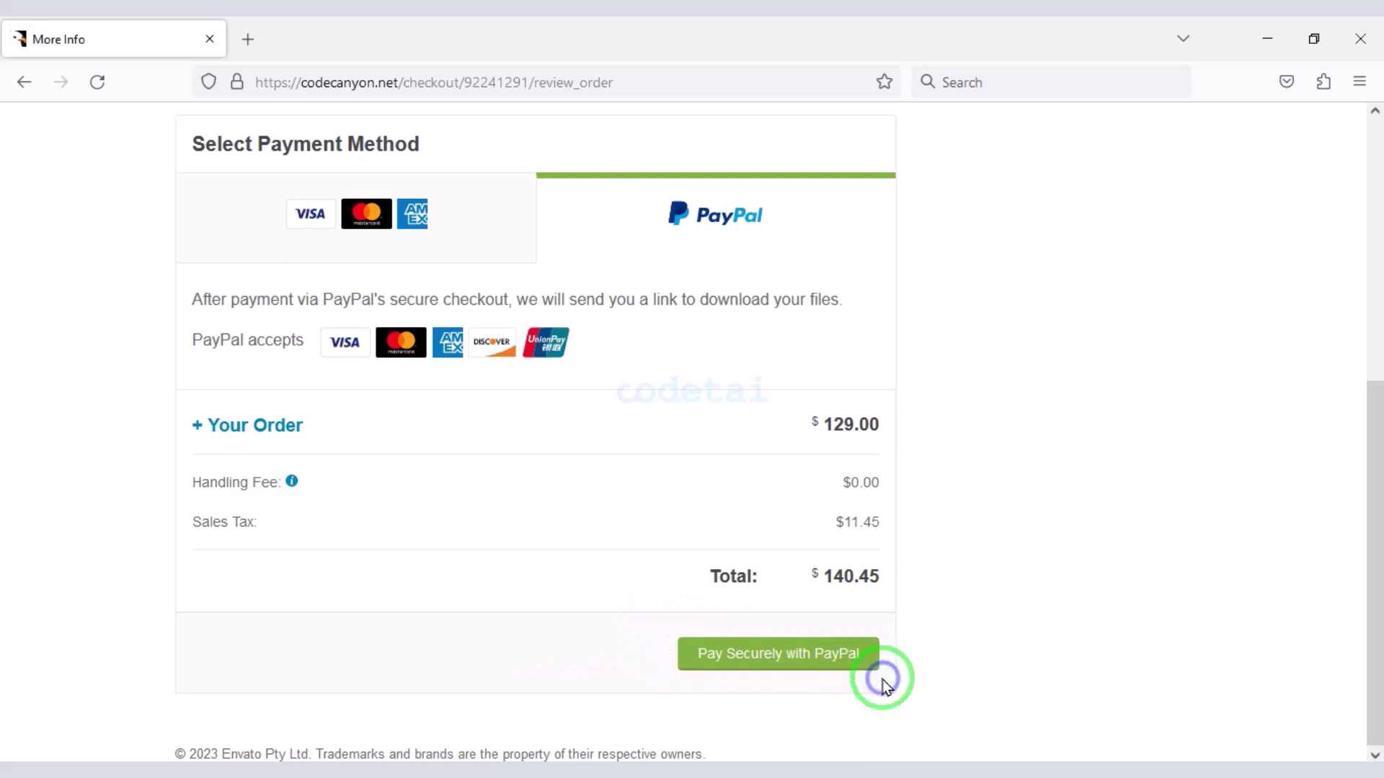
click(801, 670)
Scroll through the PayPal login page without finishing the checkout
scroll(648, 620, down, 3)
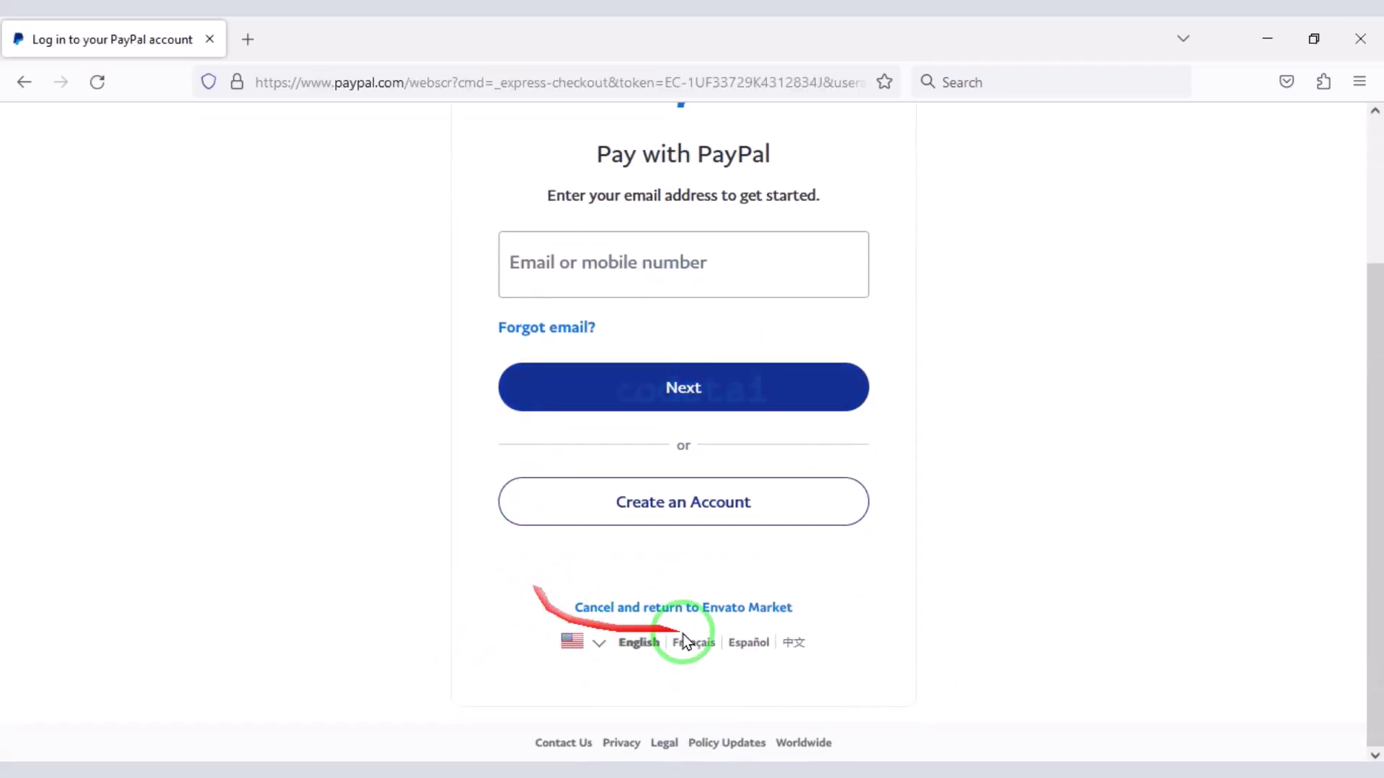
scroll(974, 633, up, 3)
scroll(1089, 591, down, 1)
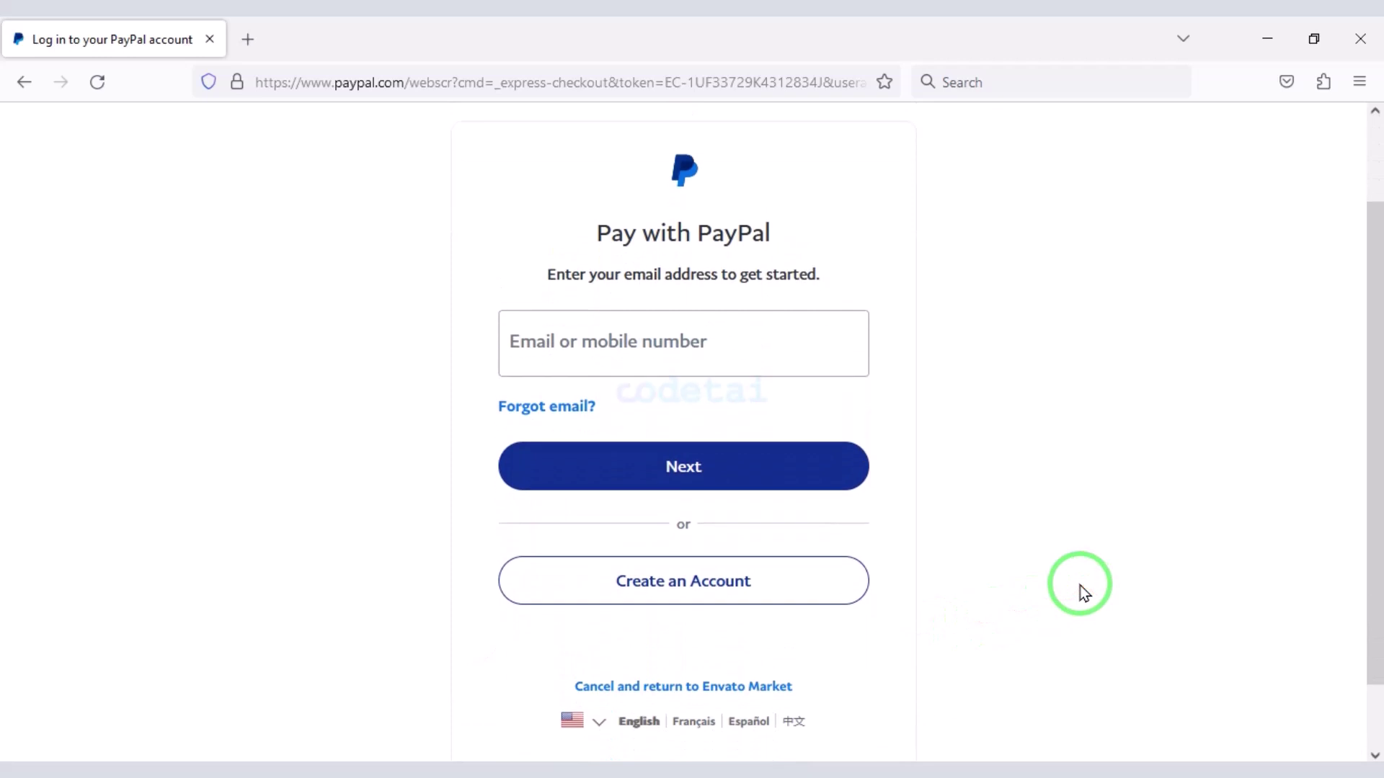
scroll(1083, 592, up, 2)
scroll(1083, 593, down, 2)
scroll(1085, 592, up, 2)
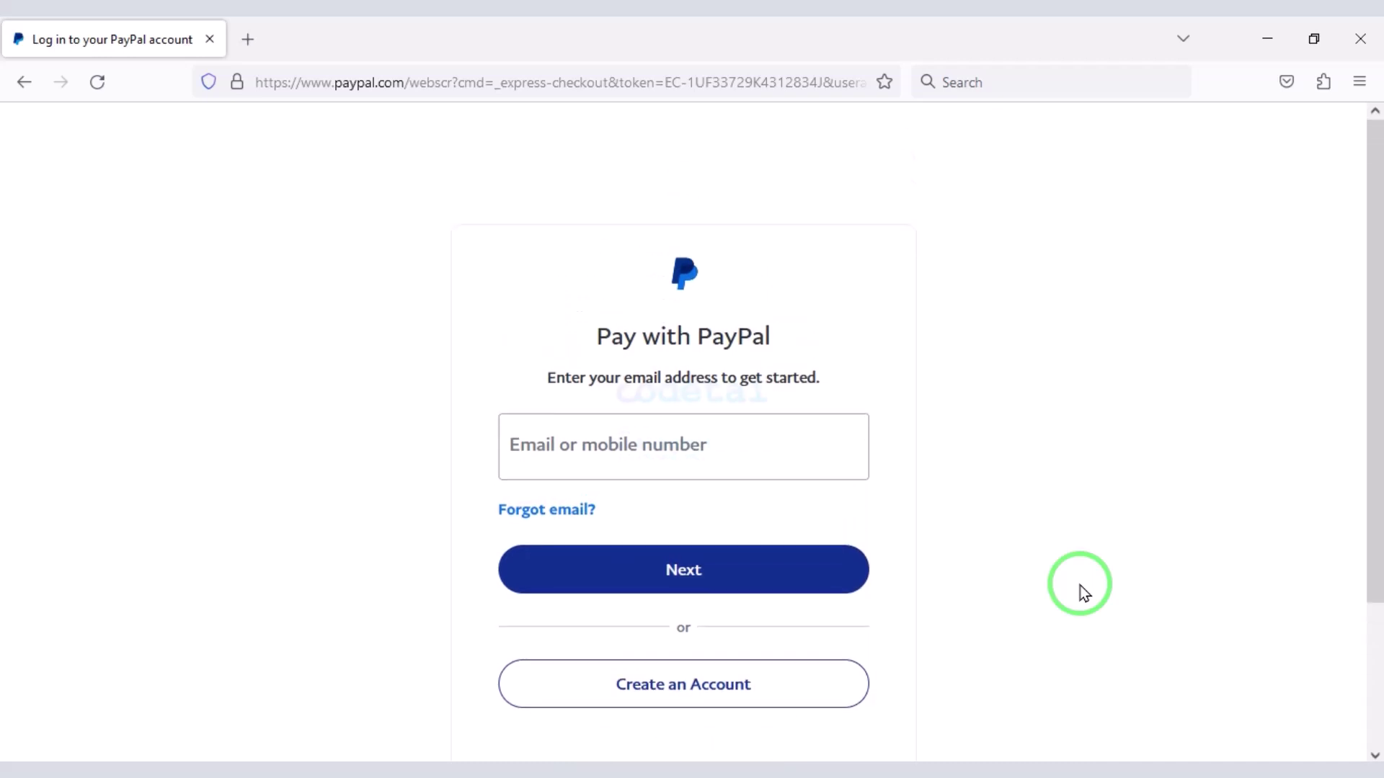
scroll(1078, 587, down, 2)
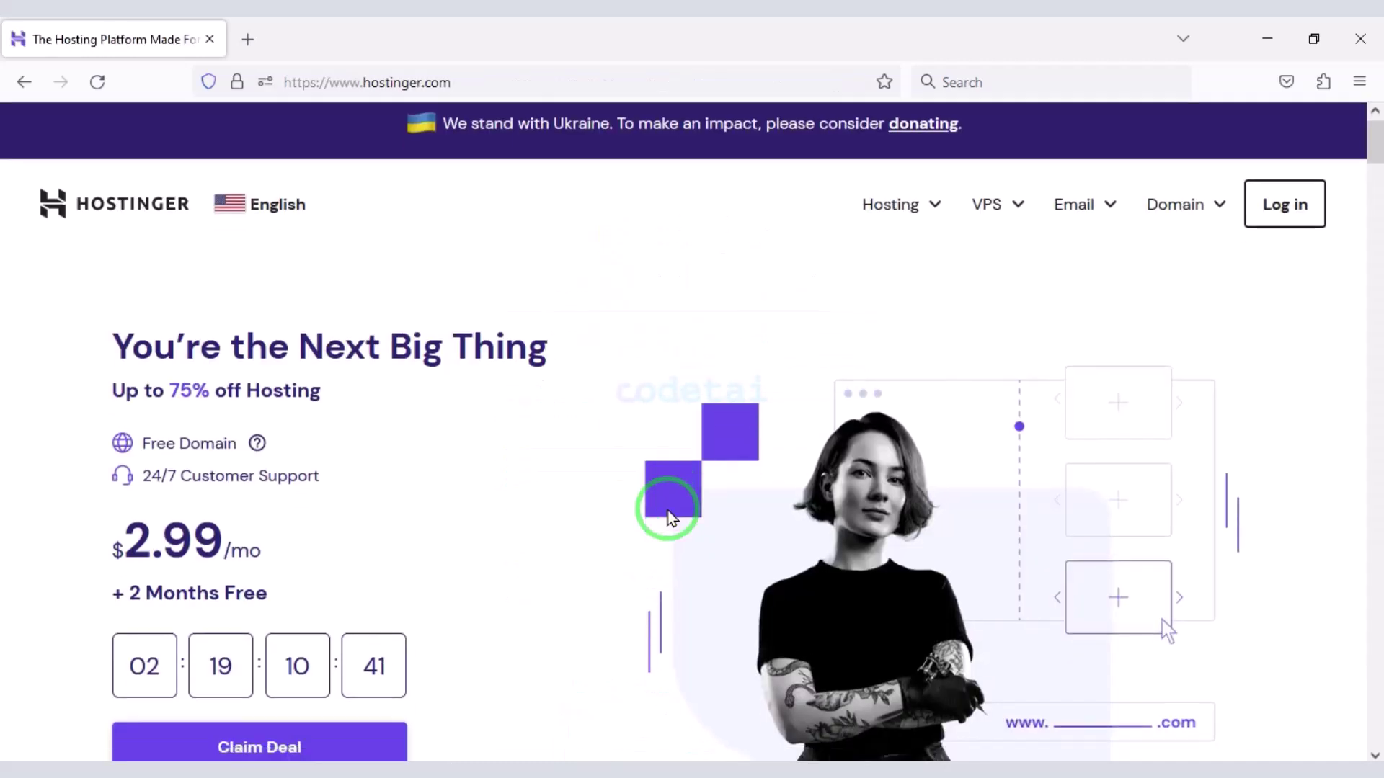
scroll(667, 518, down, 9)
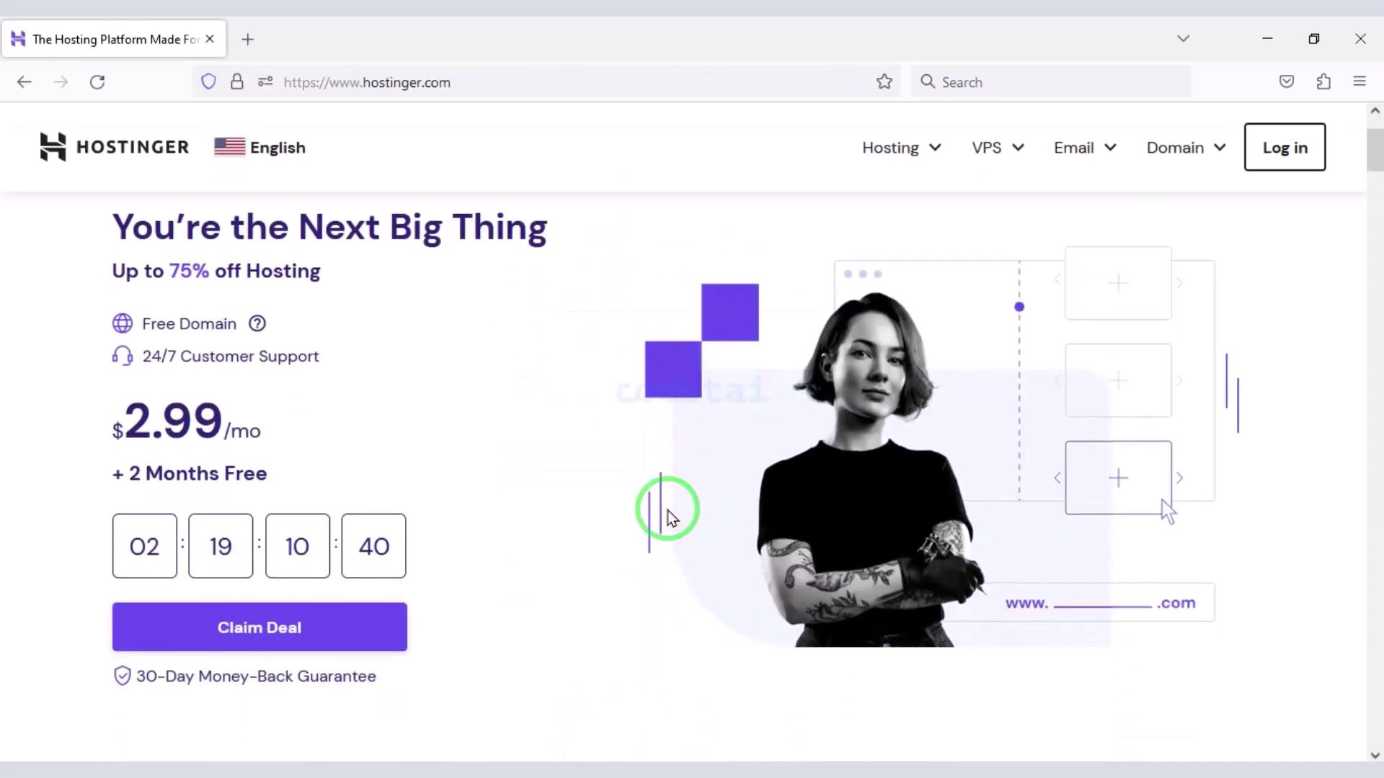
scroll(667, 516, down, 8)
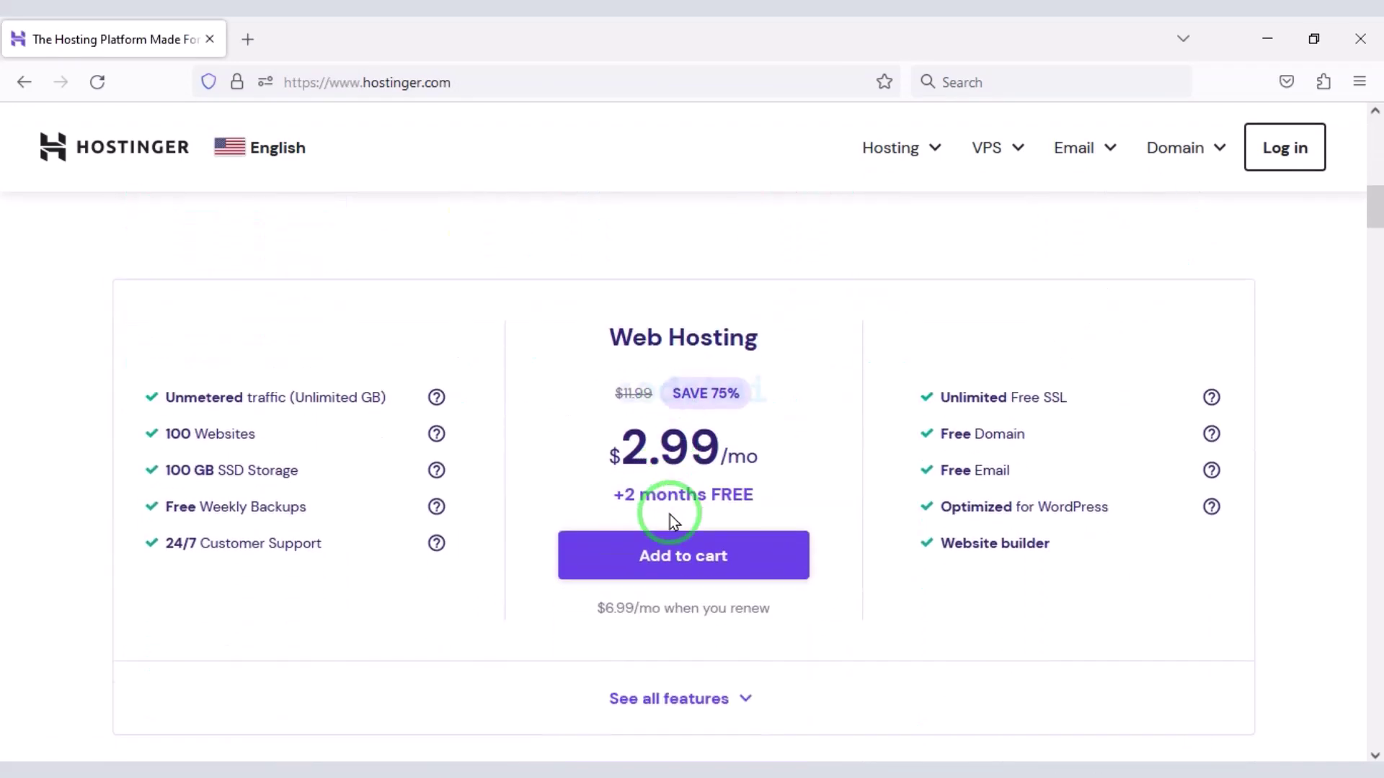
scroll(671, 519, down, 7)
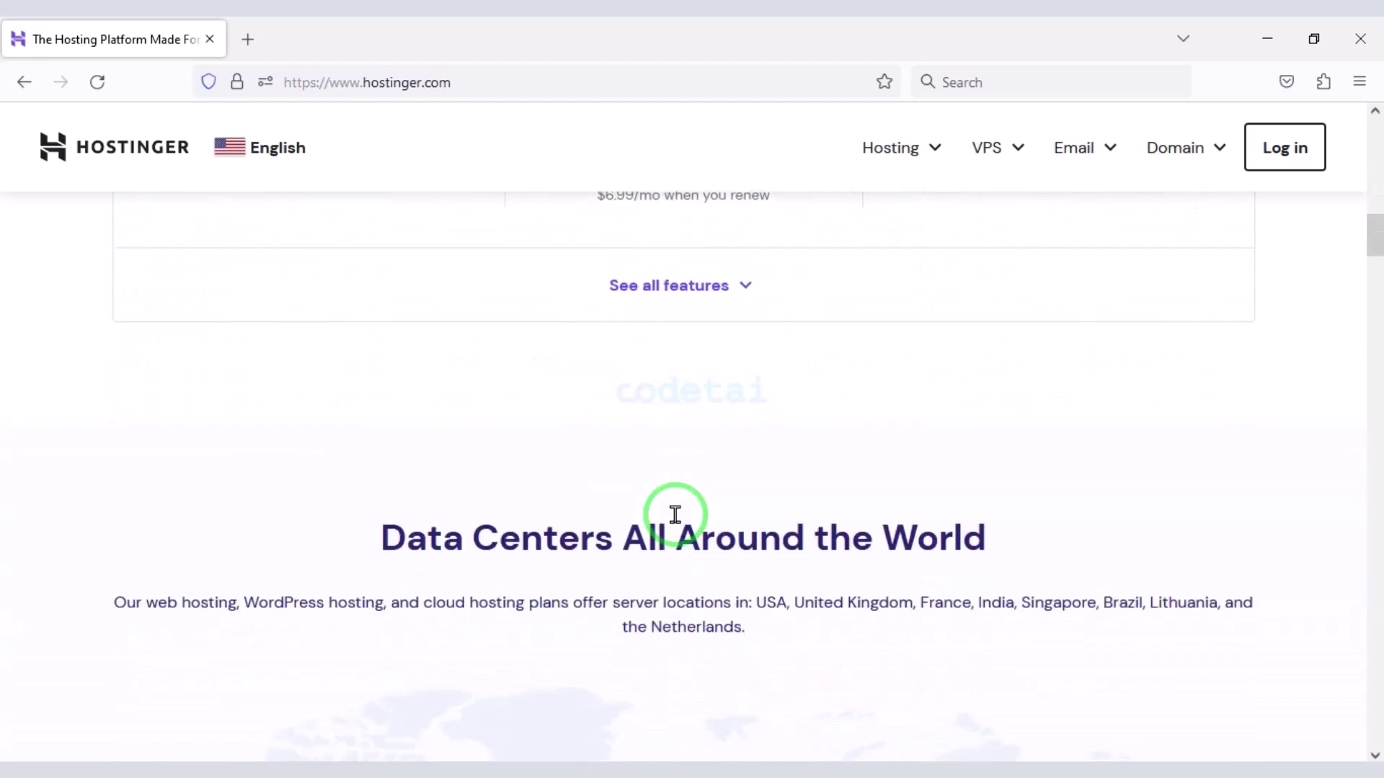
scroll(675, 514, down, 15)
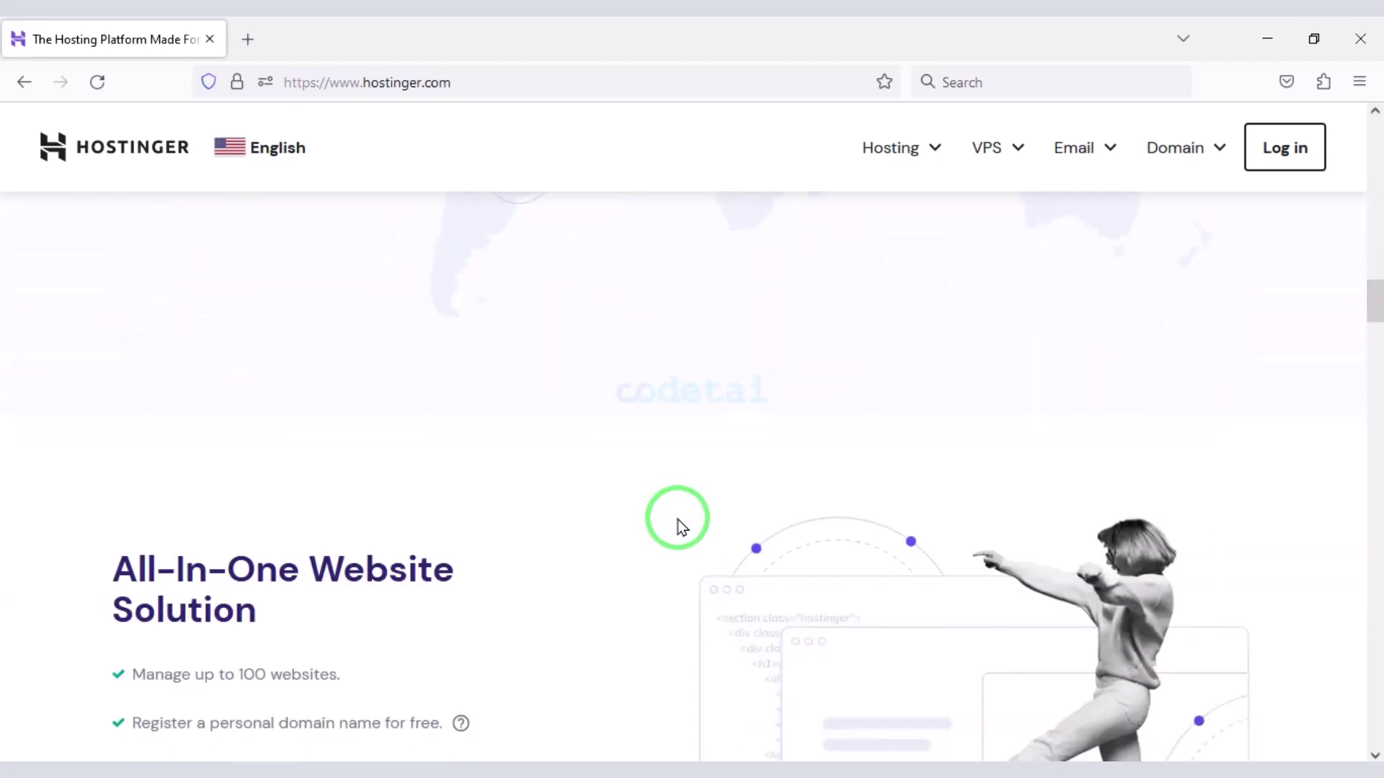
scroll(677, 520, down, 10)
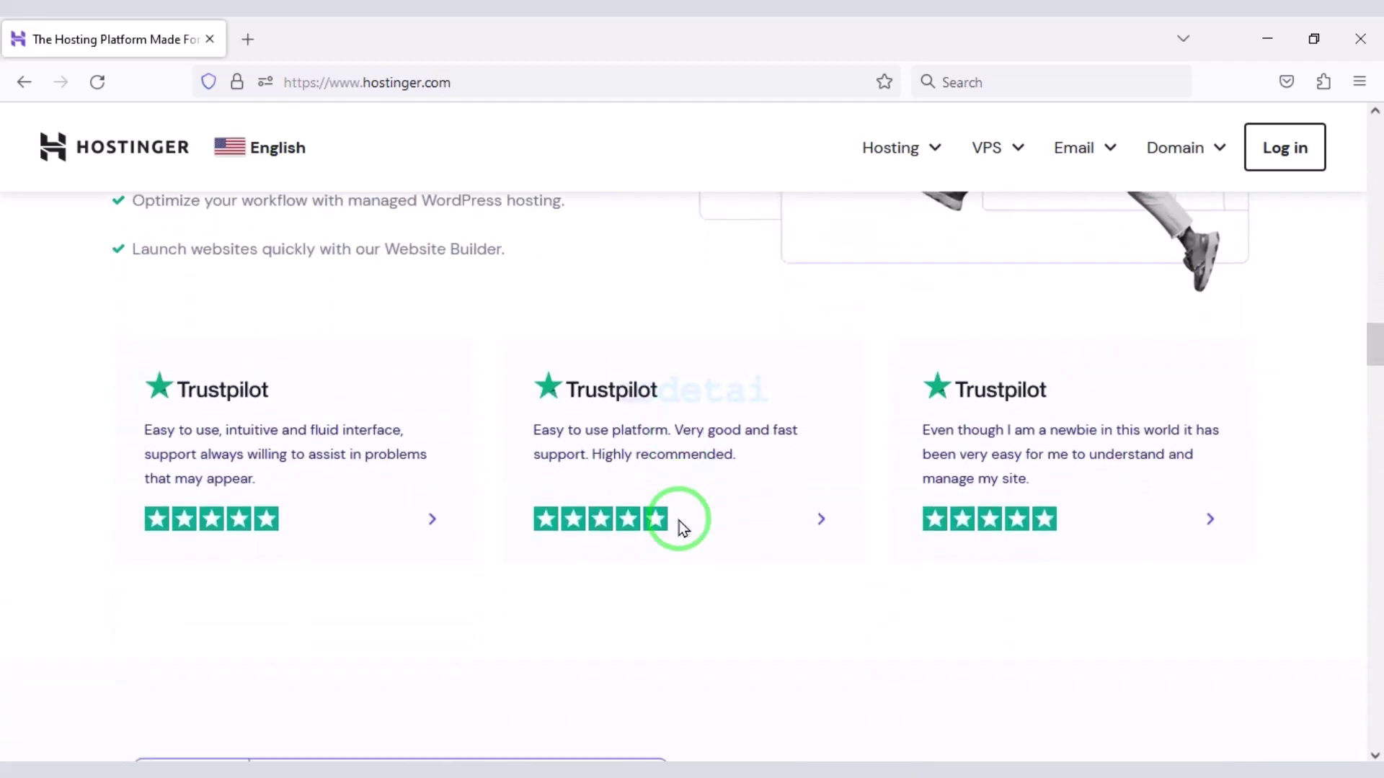
scroll(681, 521, up, 15)
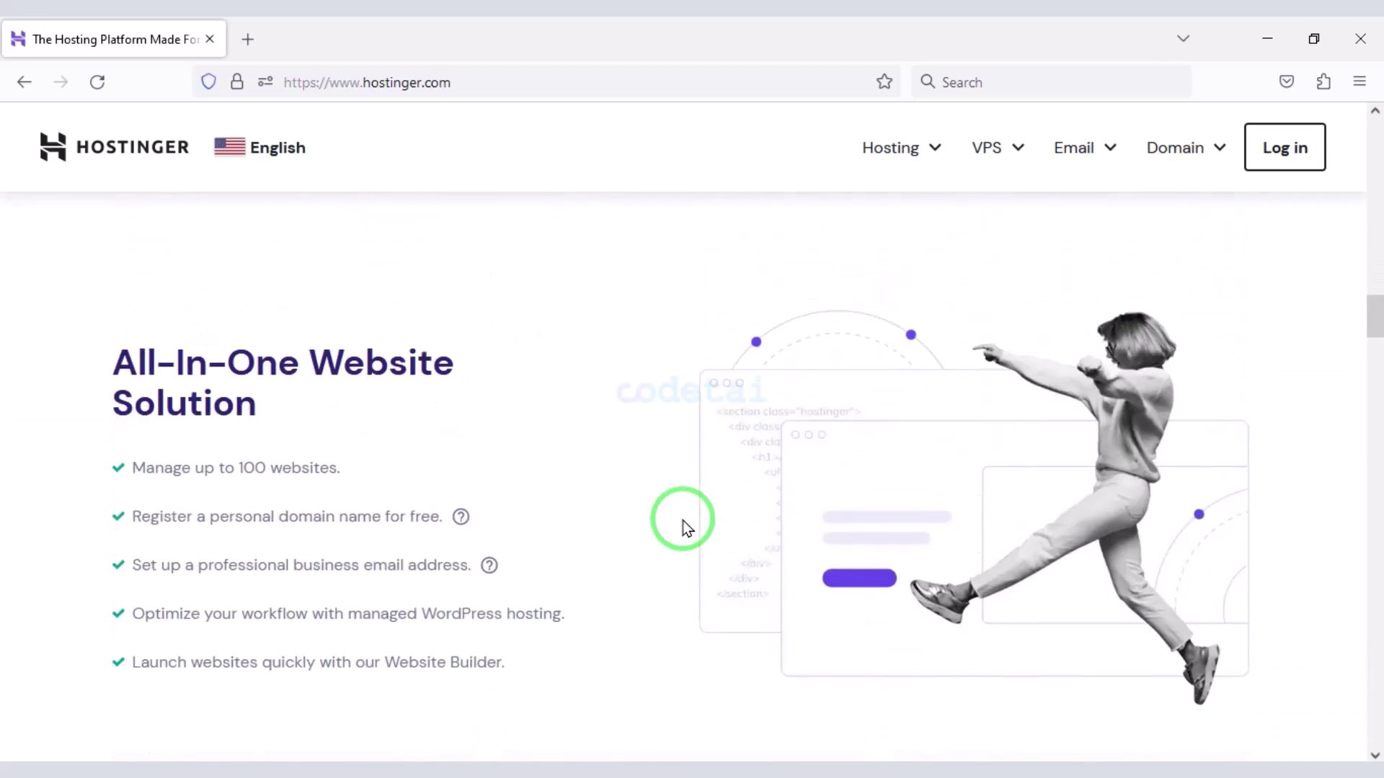
scroll(684, 523, up, 15)
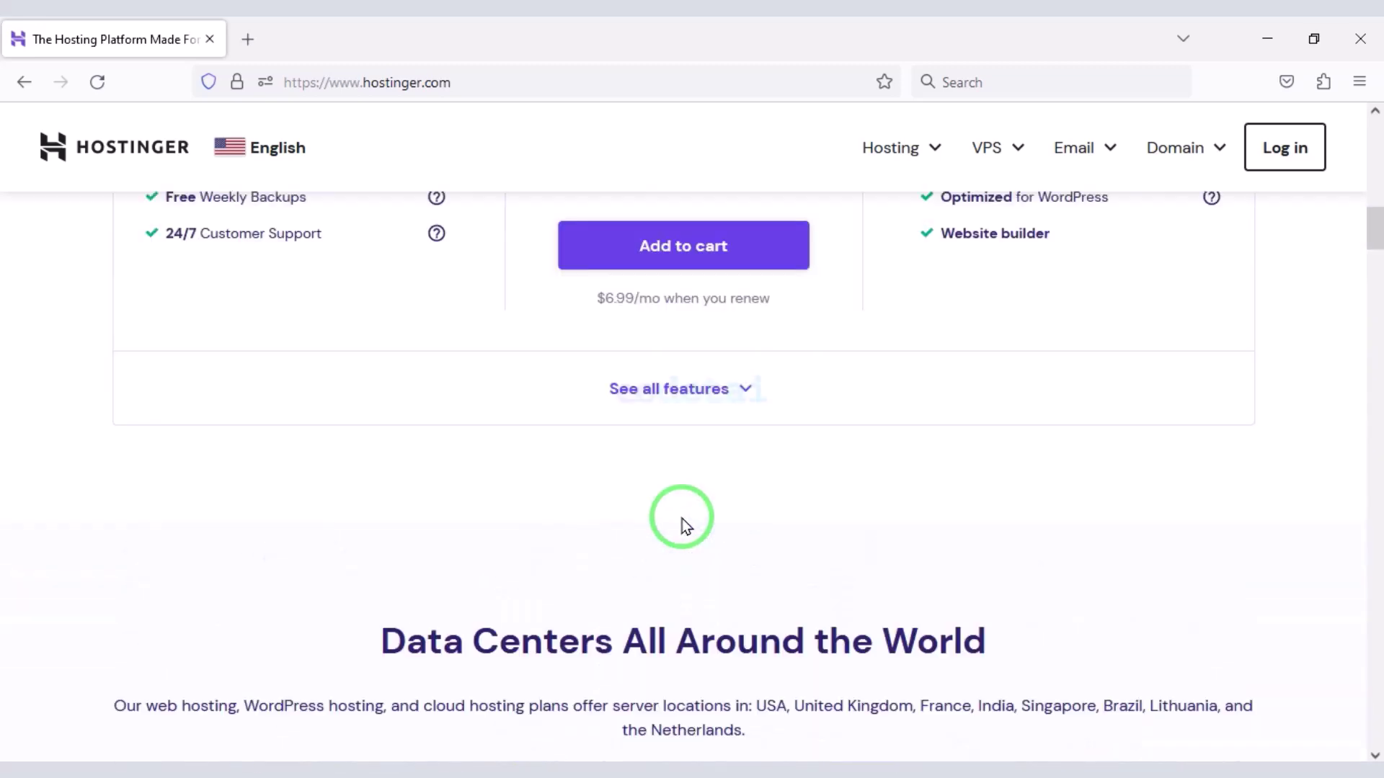
scroll(681, 517, up, 10)
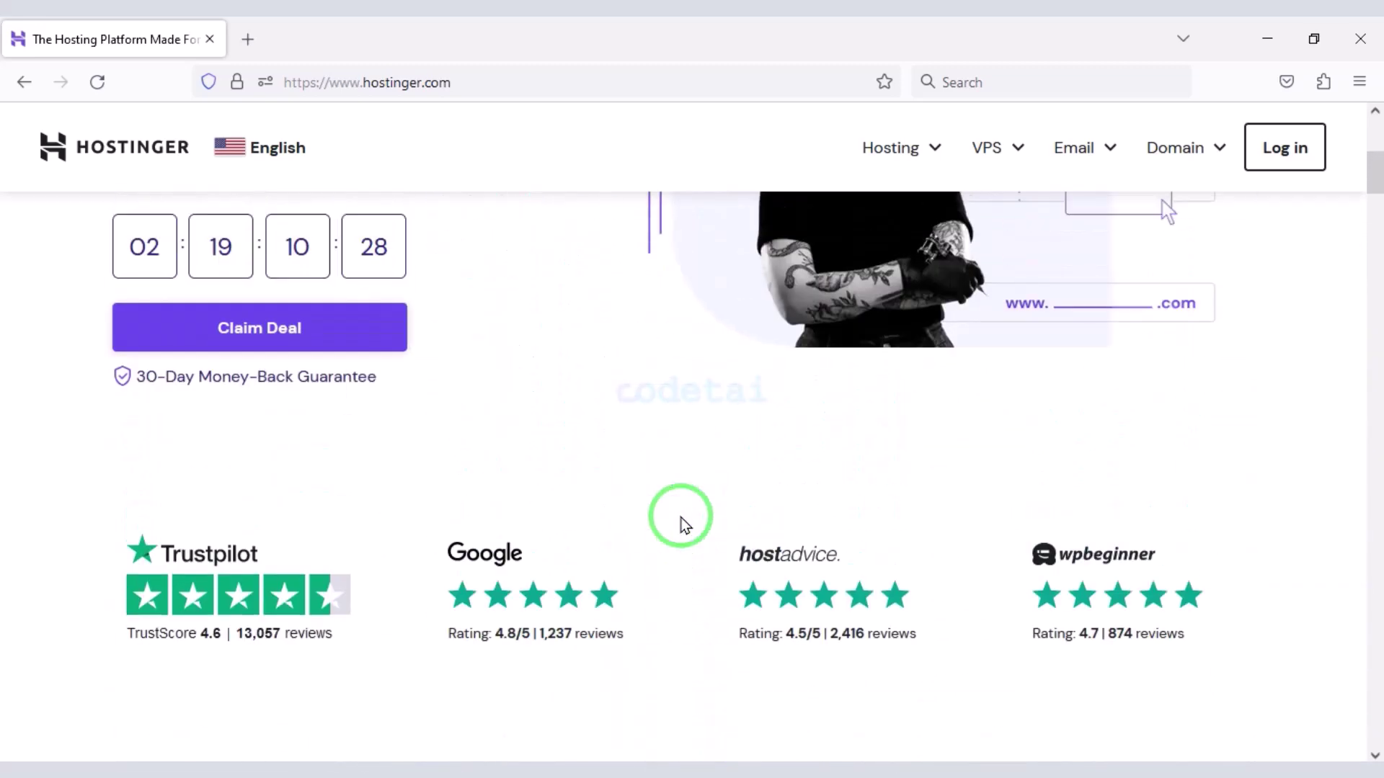
scroll(681, 517, up, 2)
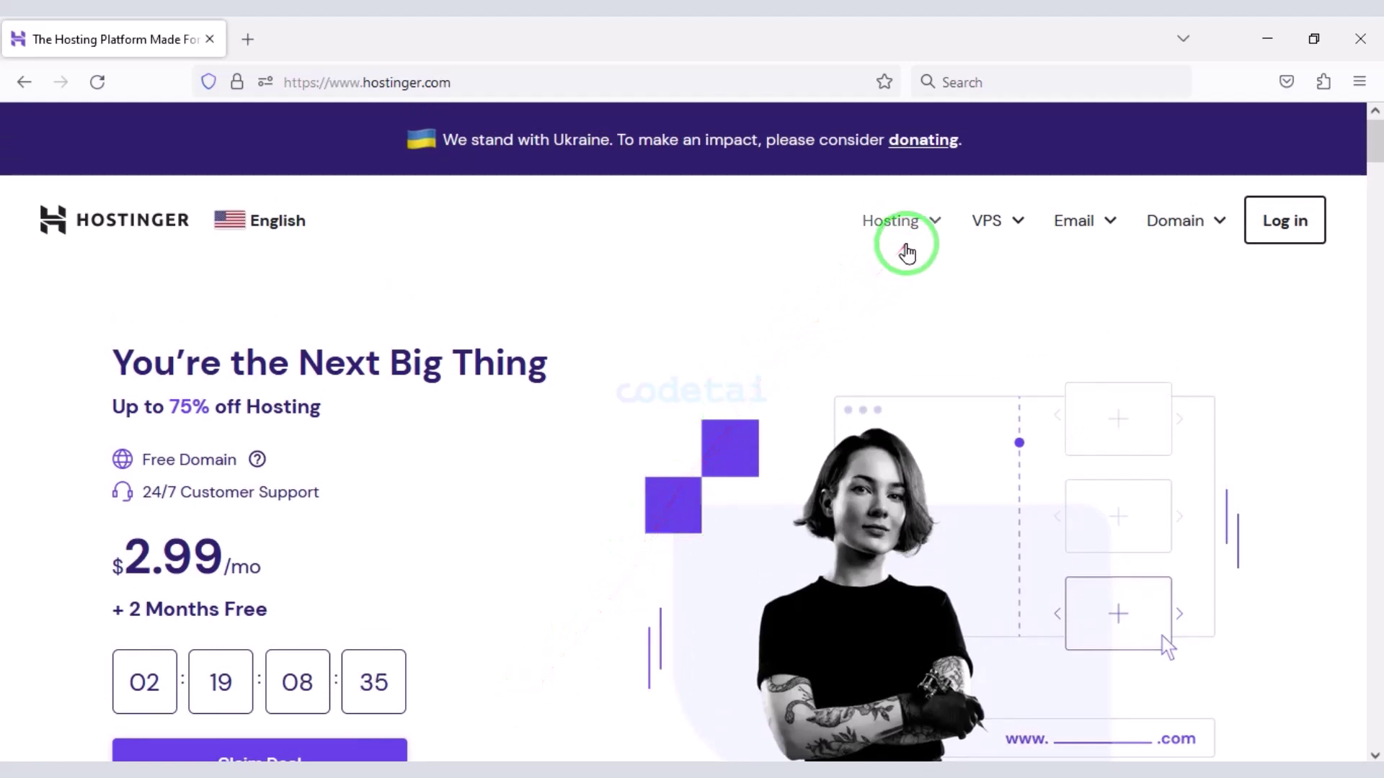
Go to Hostinger's Hosting > Web Hosting plans page
click(906, 228)
click(872, 306)
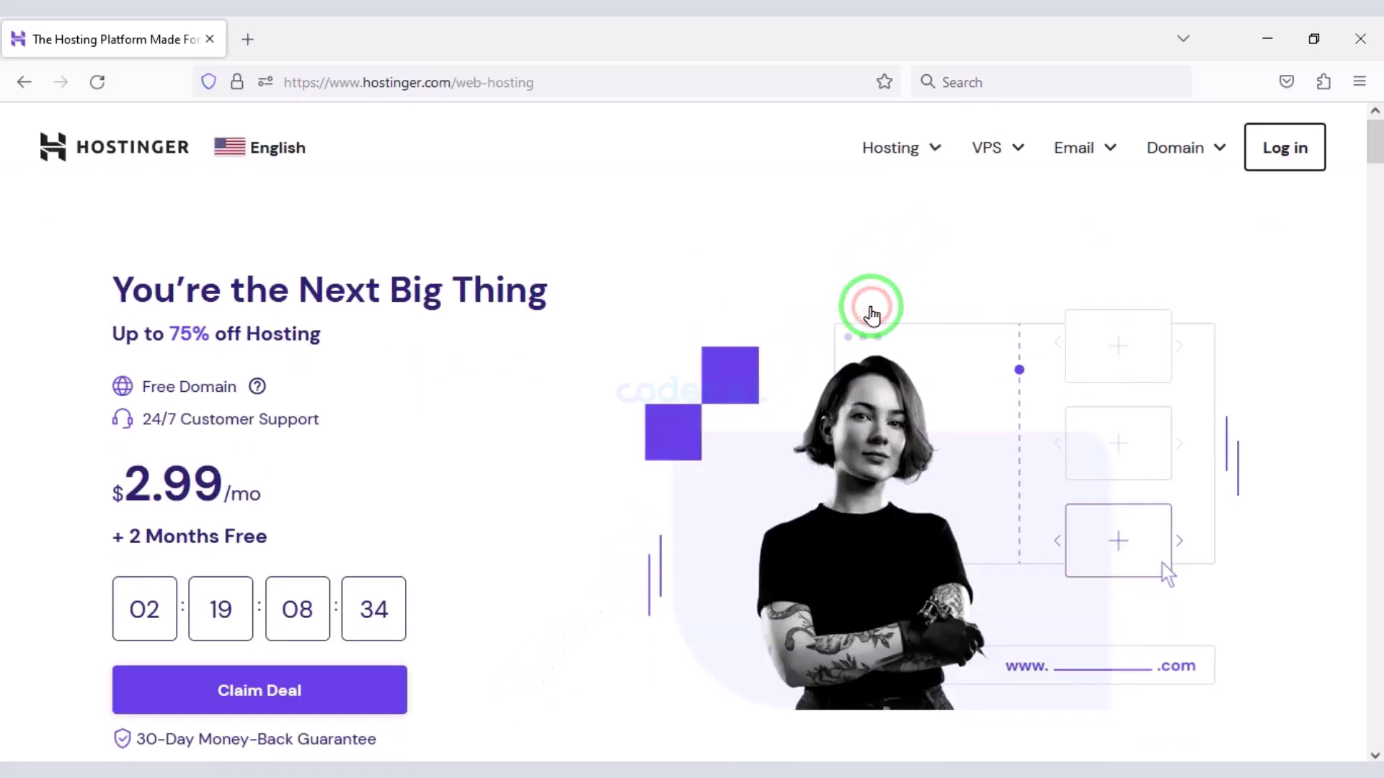
scroll(550, 562, down, 15)
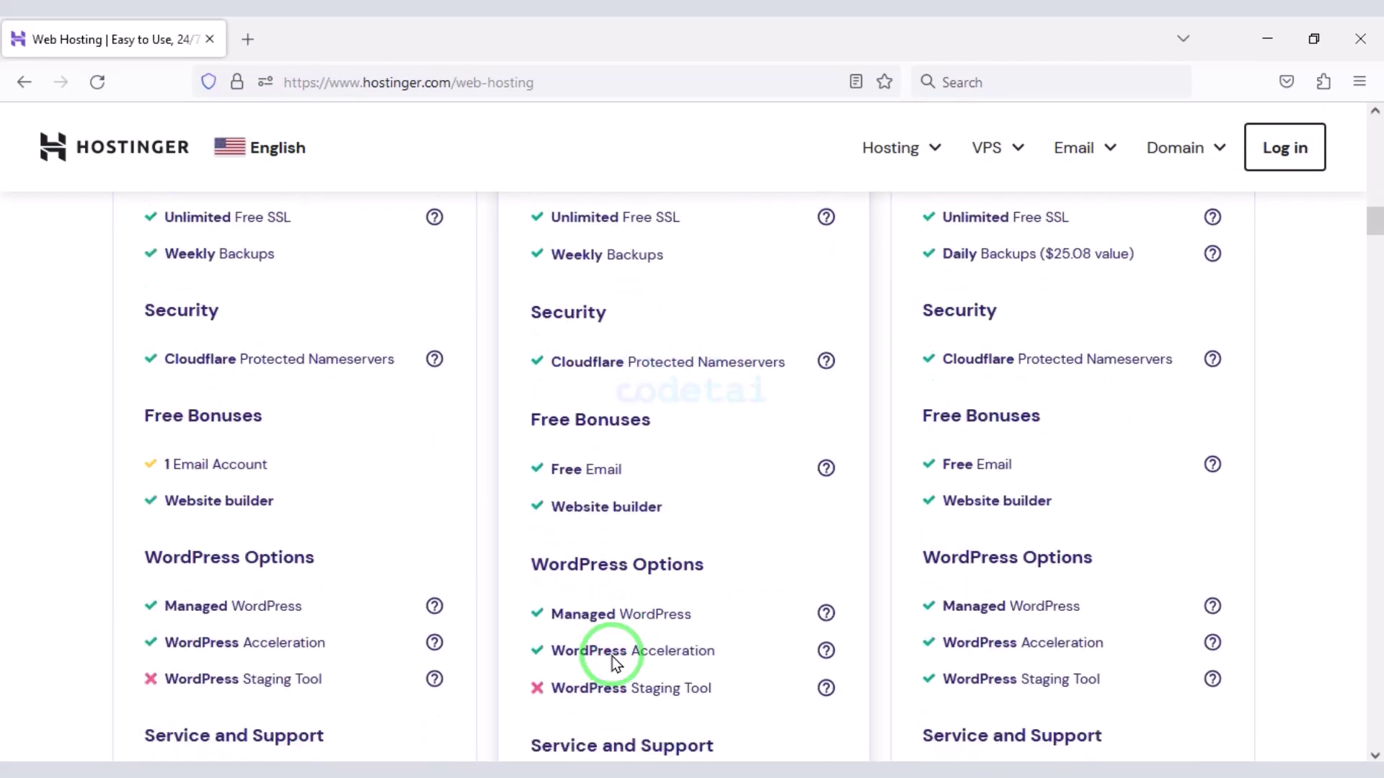
scroll(612, 657, down, 4)
scroll(612, 649, up, 10)
Compare the Single ($1.99/mo), Premium ($2.99/mo) and Business ($3.99/mo) plan features
mouse_move(507, 610)
mouse_down()
mouse_move(555, 629)
mouse_move(1241, 642)
mouse_up()
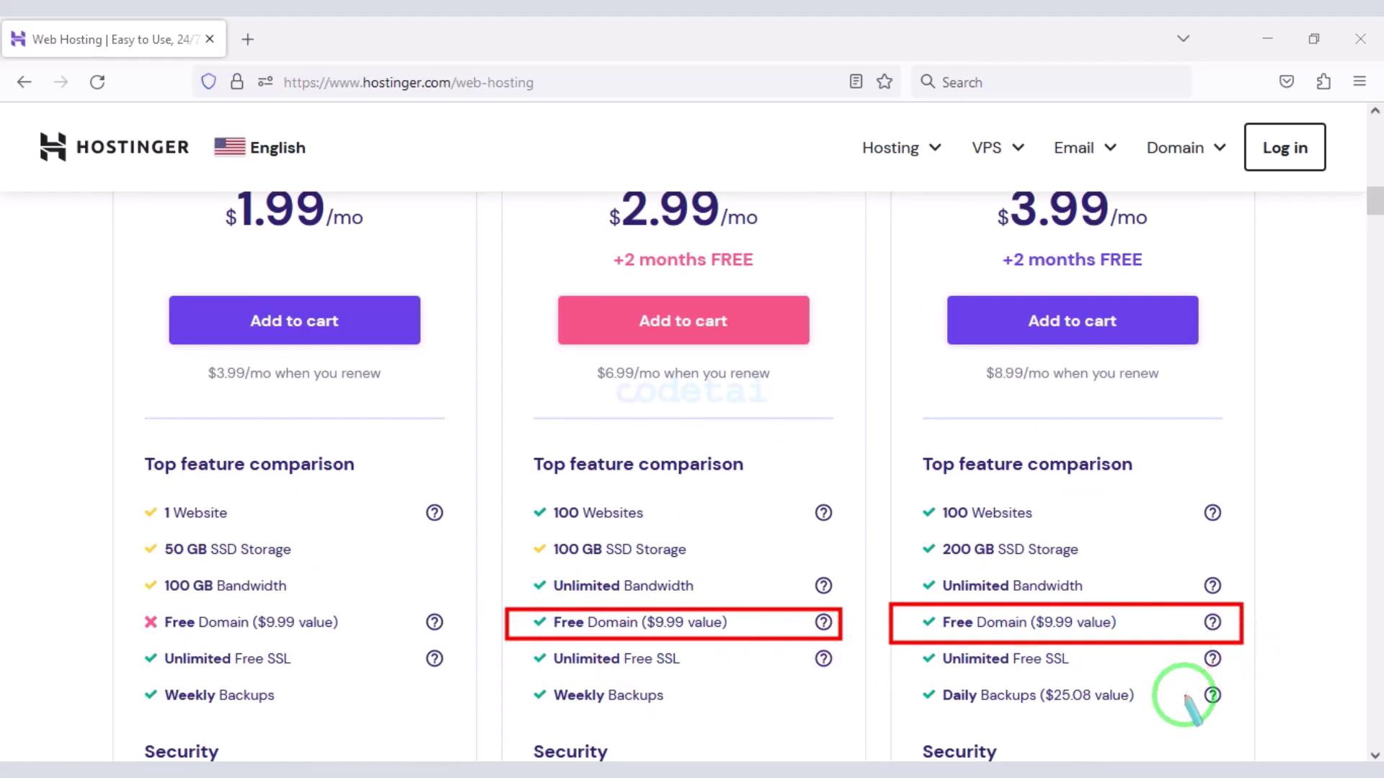
scroll(1160, 692, down, 5)
drag(115, 479, 454, 518)
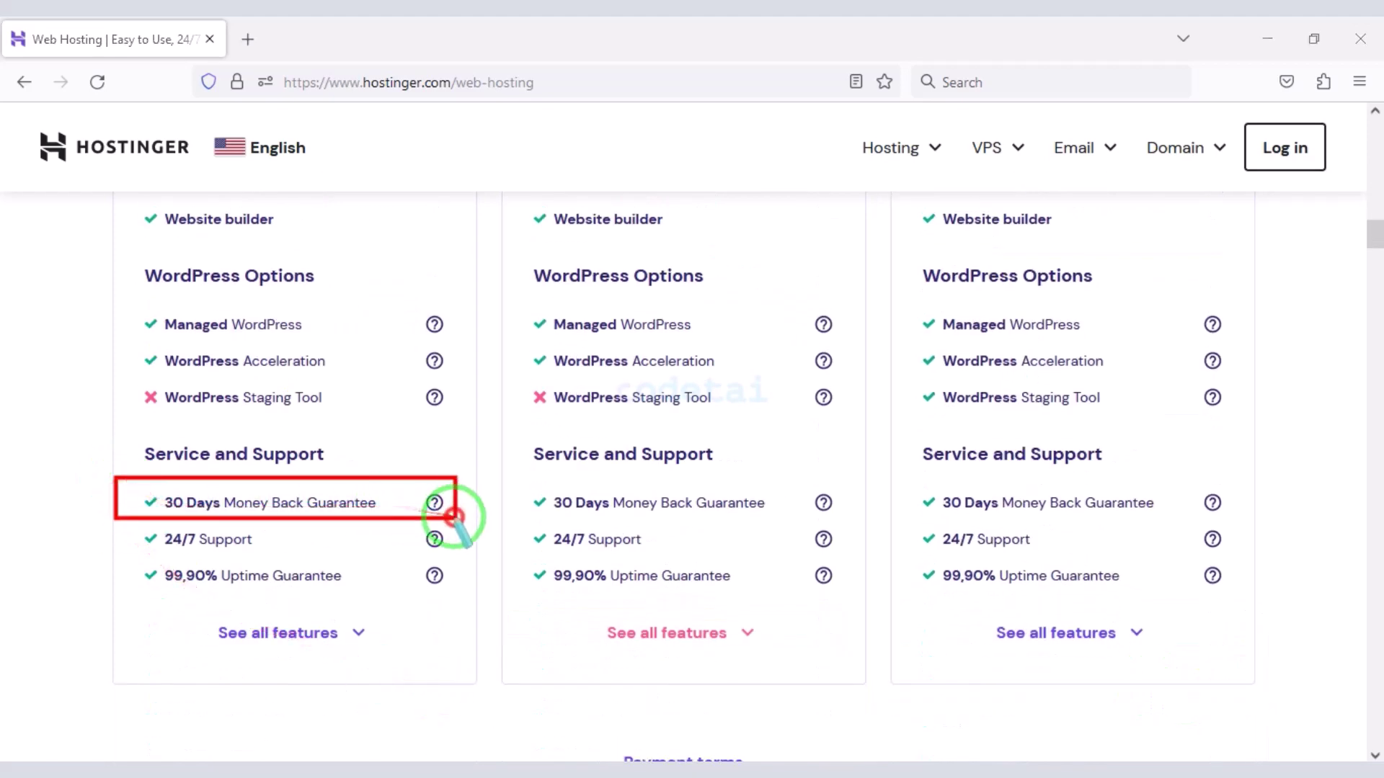
mouse_move(519, 481)
mouse_down()
mouse_move(565, 524)
mouse_move(1230, 515)
mouse_move(1234, 528)
mouse_up()
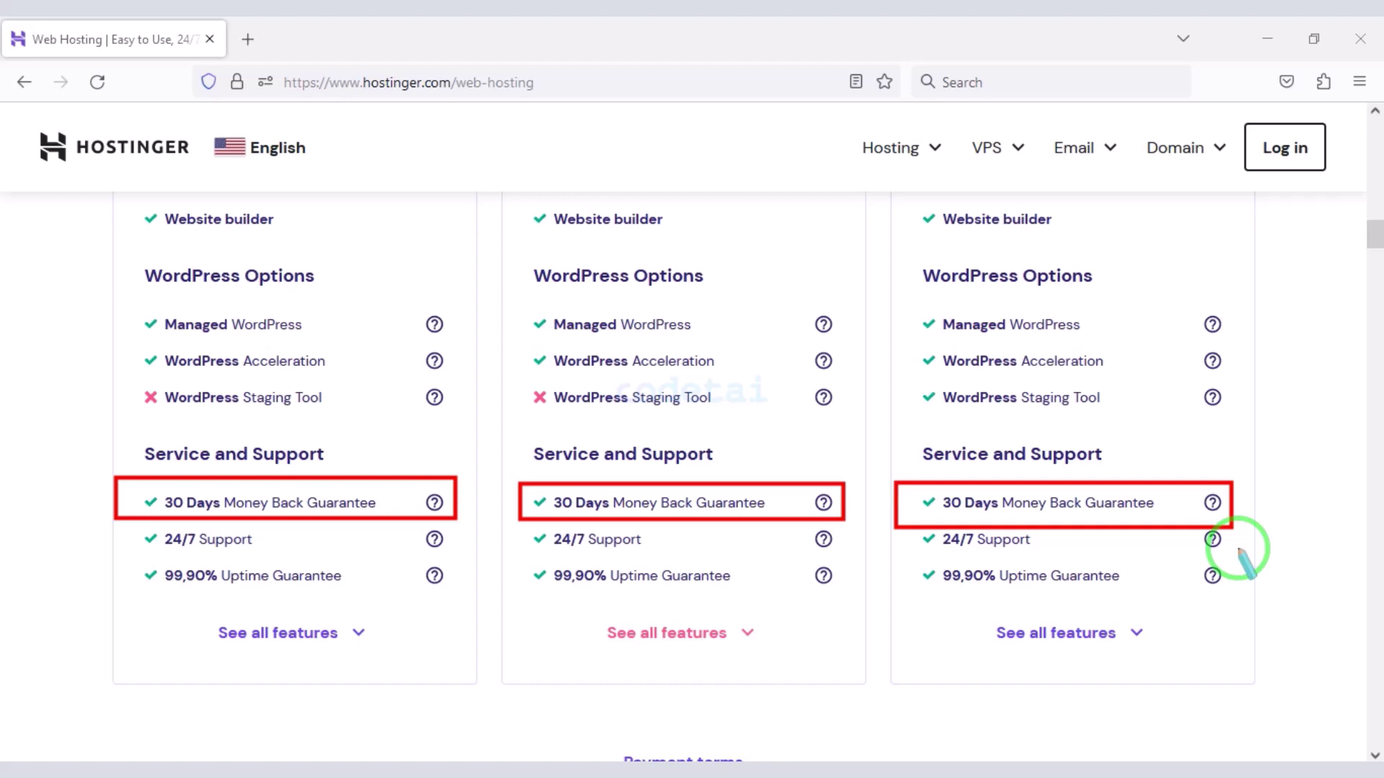
drag(121, 518, 456, 553)
drag(511, 517, 834, 555)
drag(898, 518, 1227, 559)
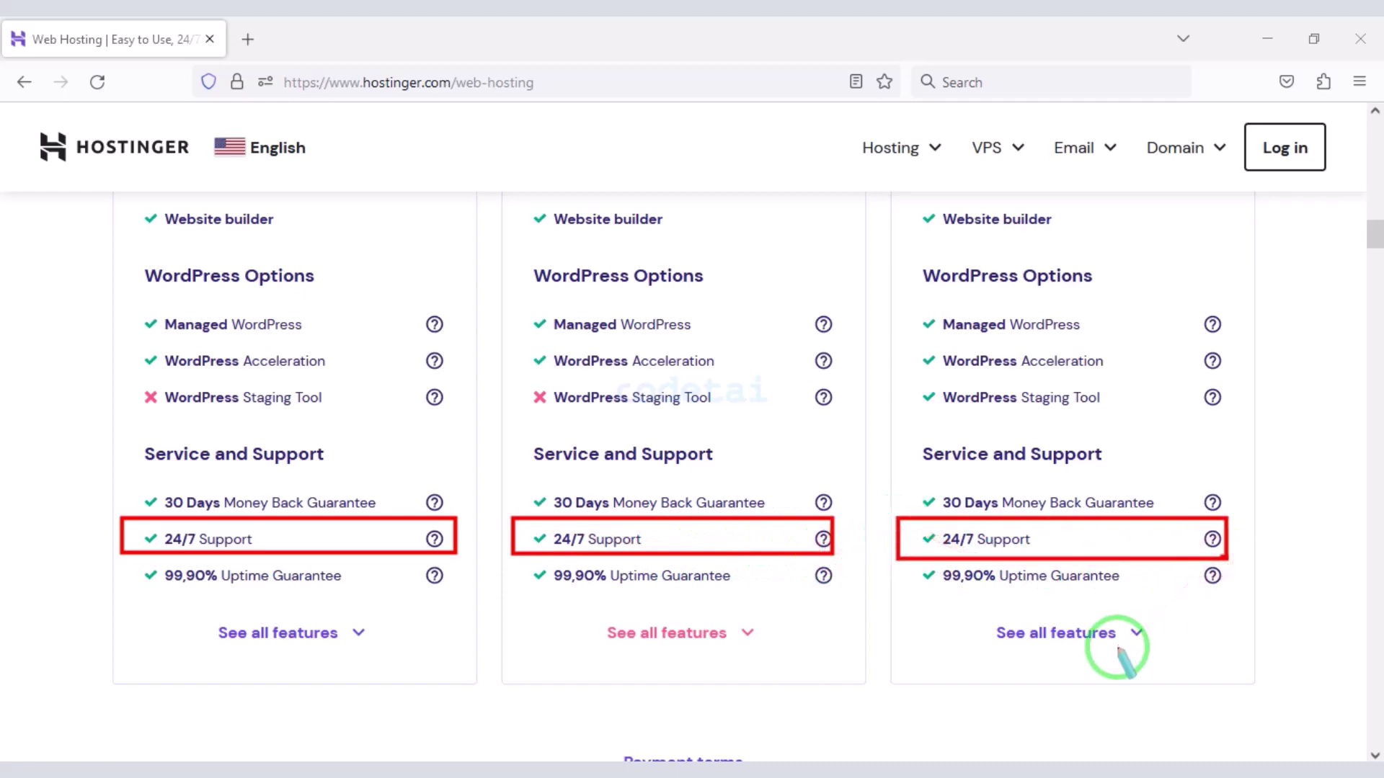
scroll(593, 679, up, 10)
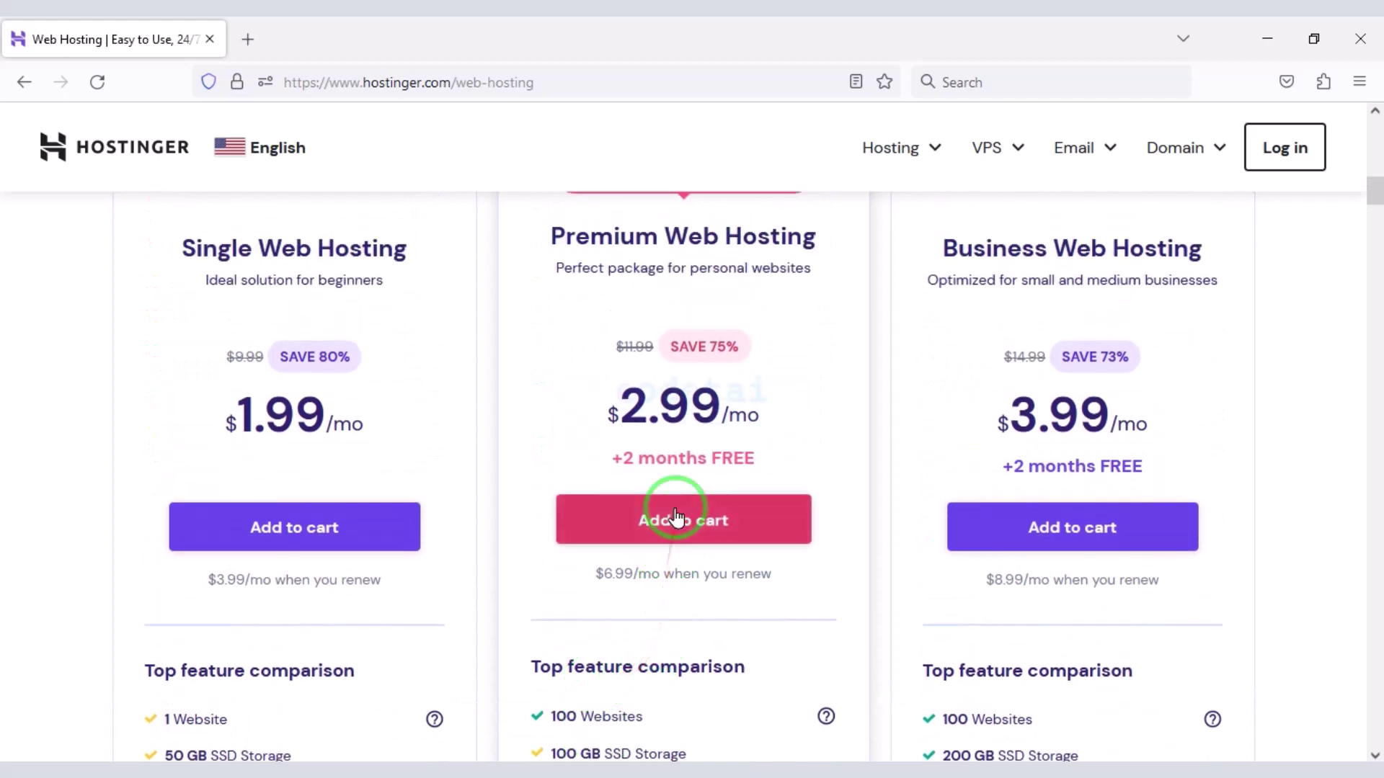
Add the Premium Web Hosting plan to the cart with a 12-month billing period
click(672, 516)
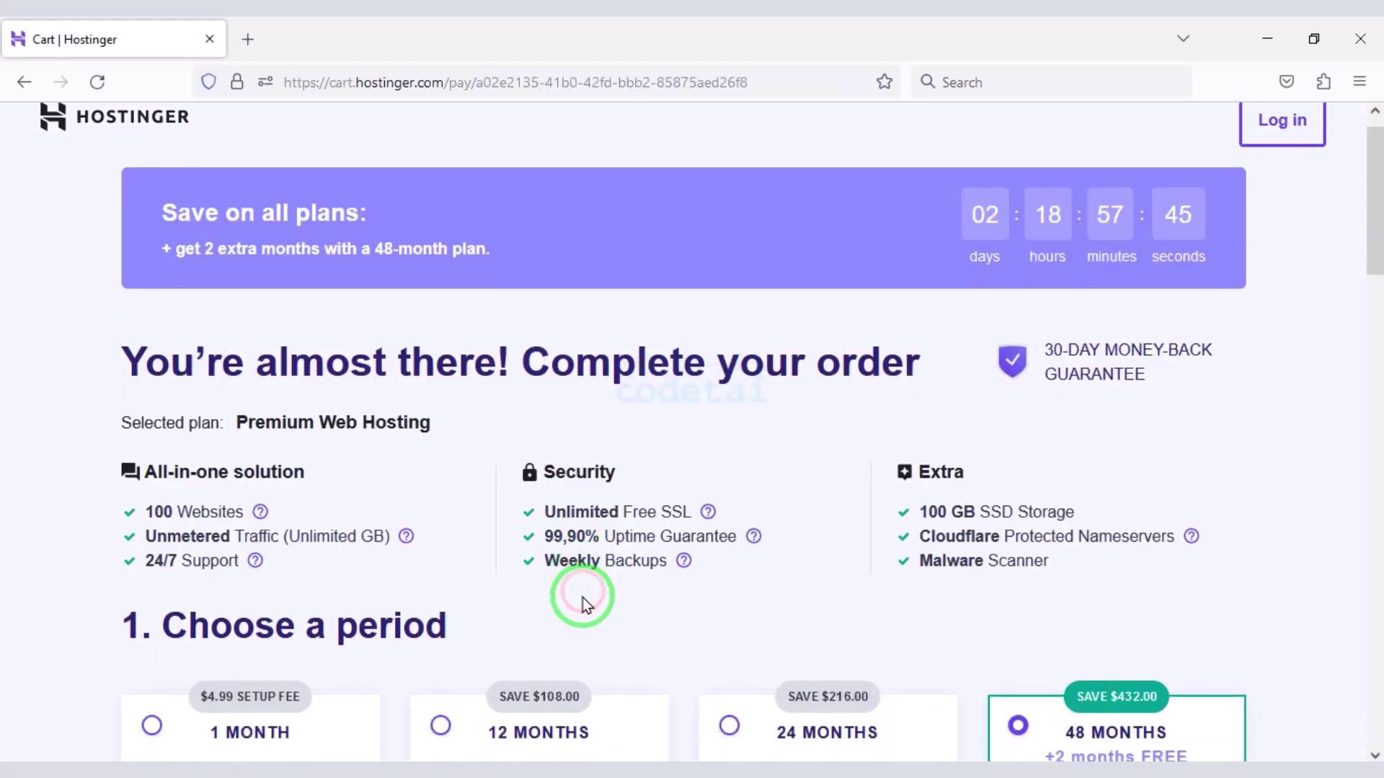
scroll(591, 601, down, 5)
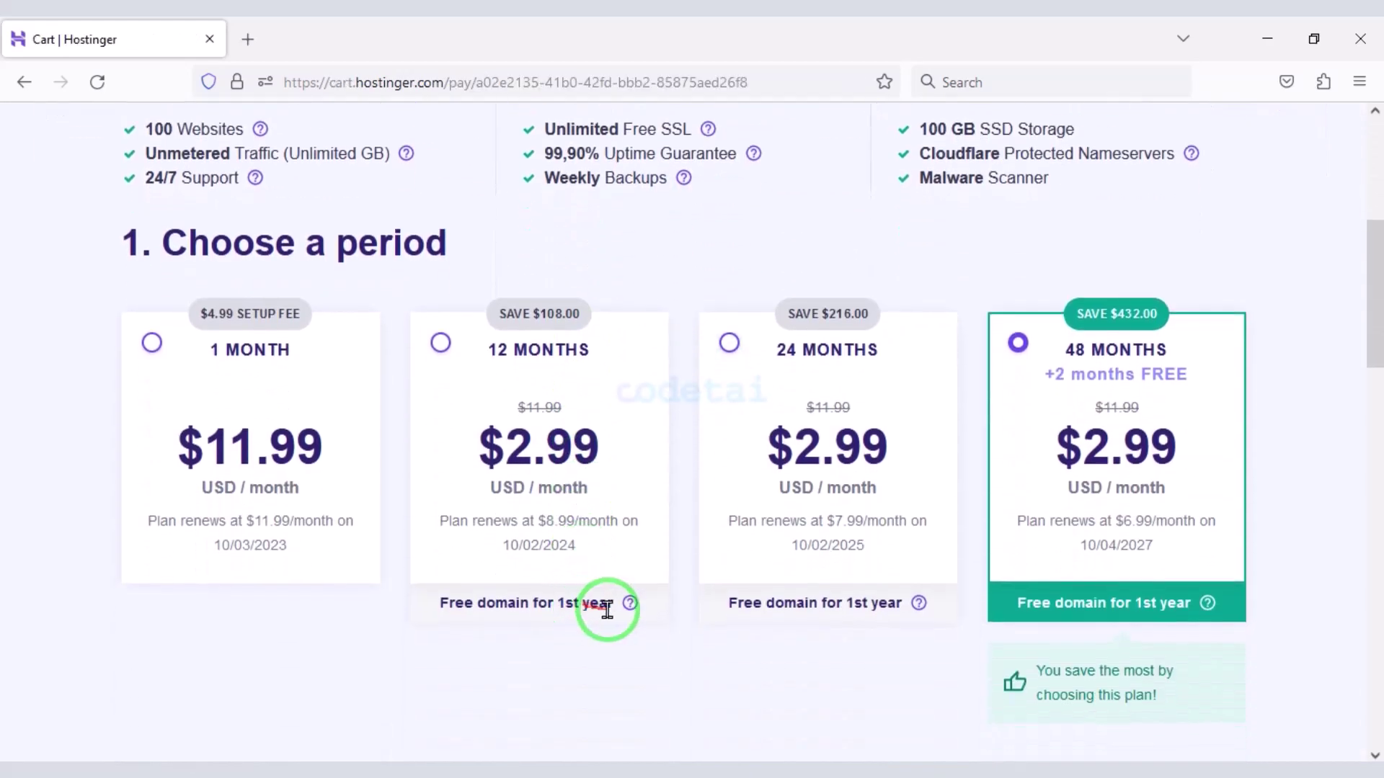
click(442, 345)
scroll(520, 451, down, 5)
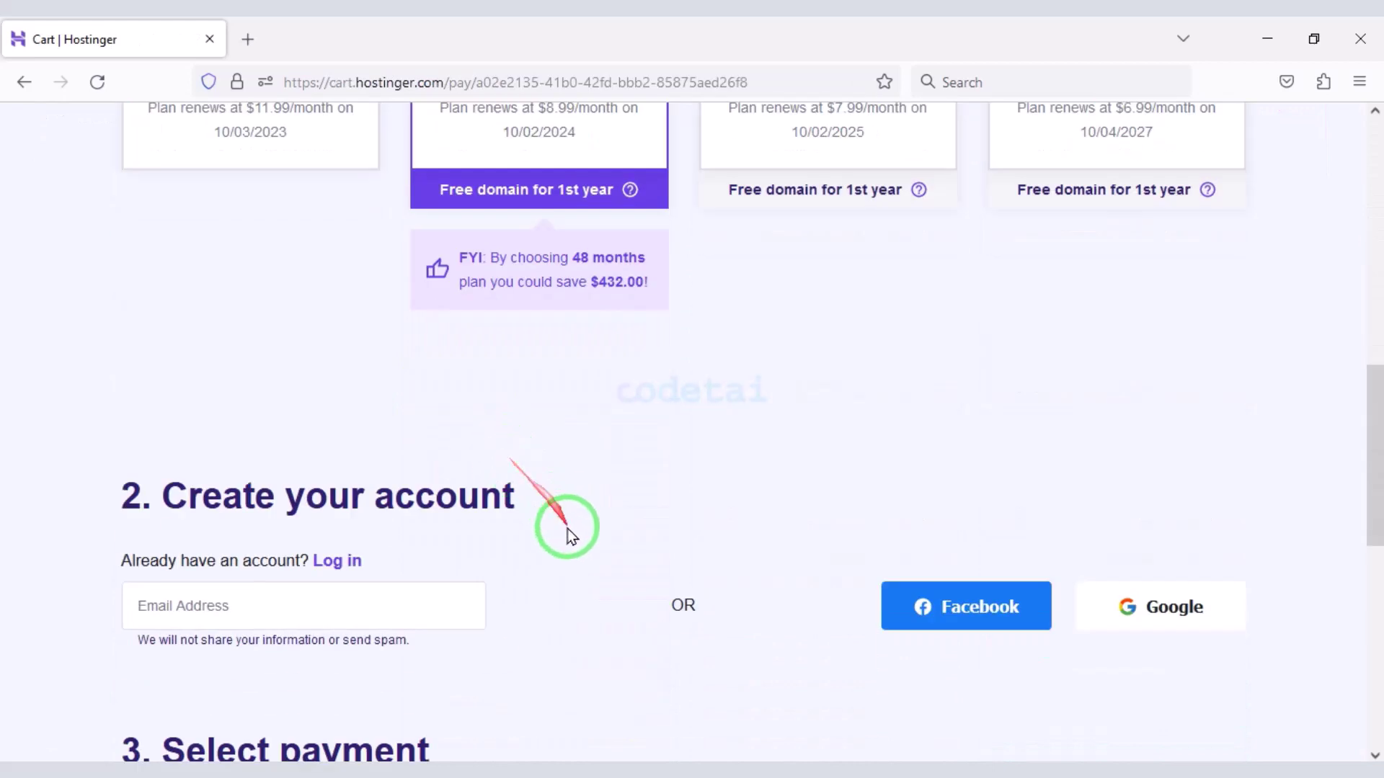
scroll(570, 534, down, 4)
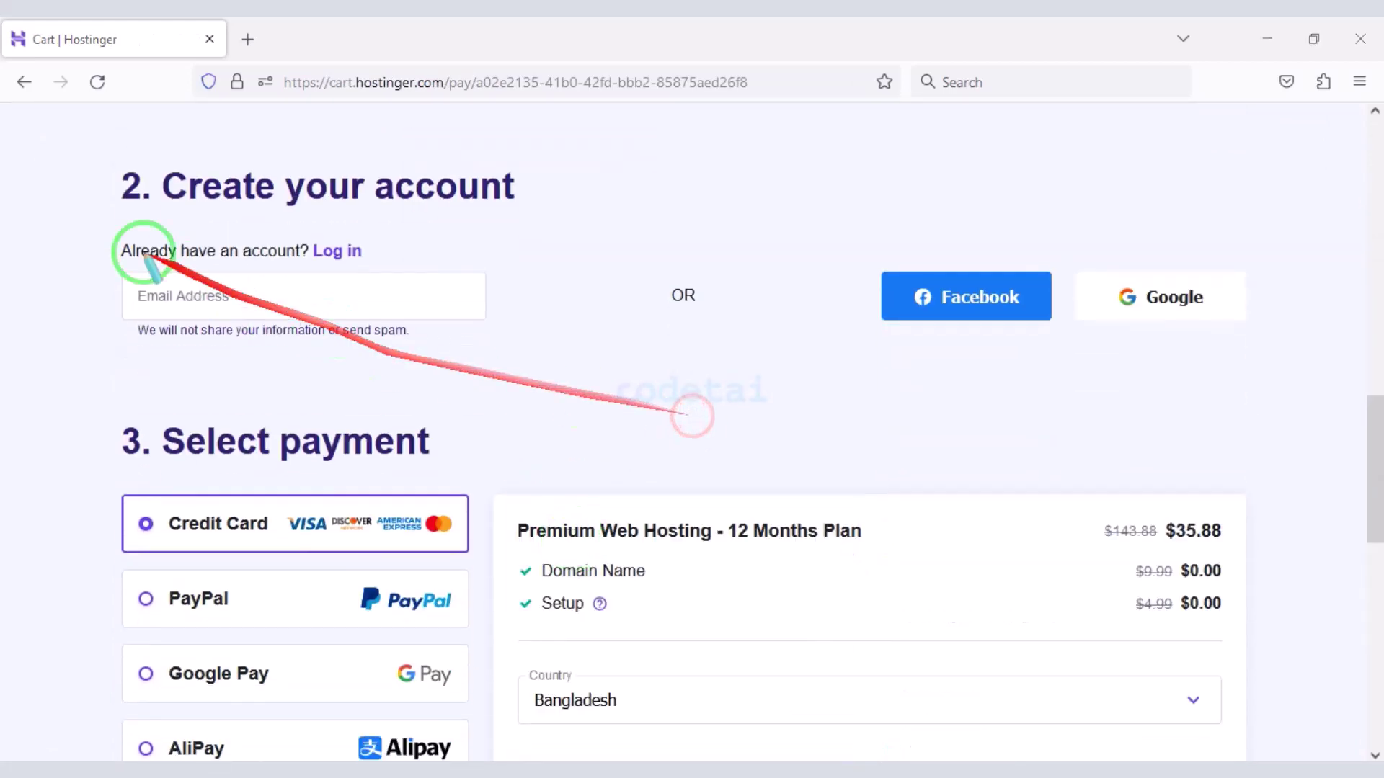
mouse_move(110, 180)
mouse_down()
mouse_move(704, 338)
mouse_move(1267, 375)
mouse_up()
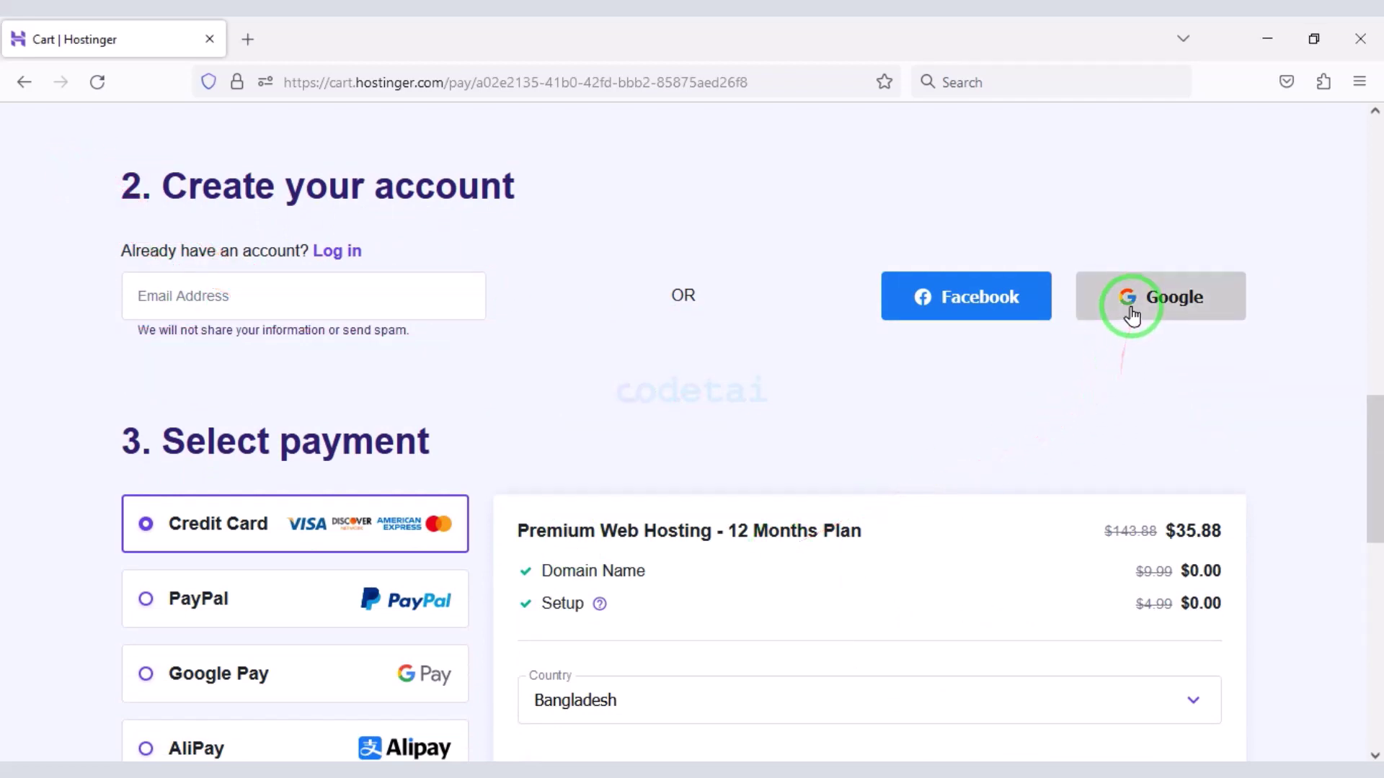
Create the Hostinger account by signing in with Google
click(1127, 309)
click(762, 389)
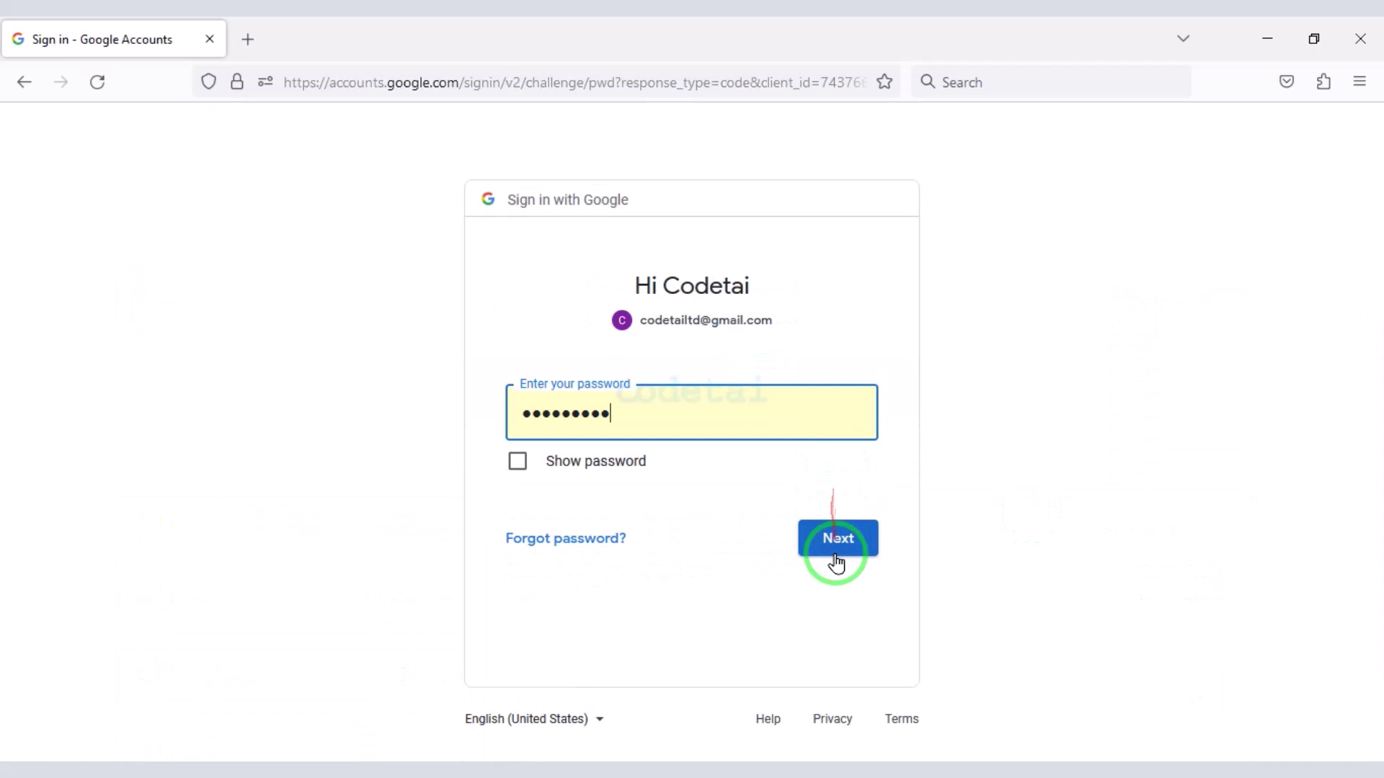
click(837, 560)
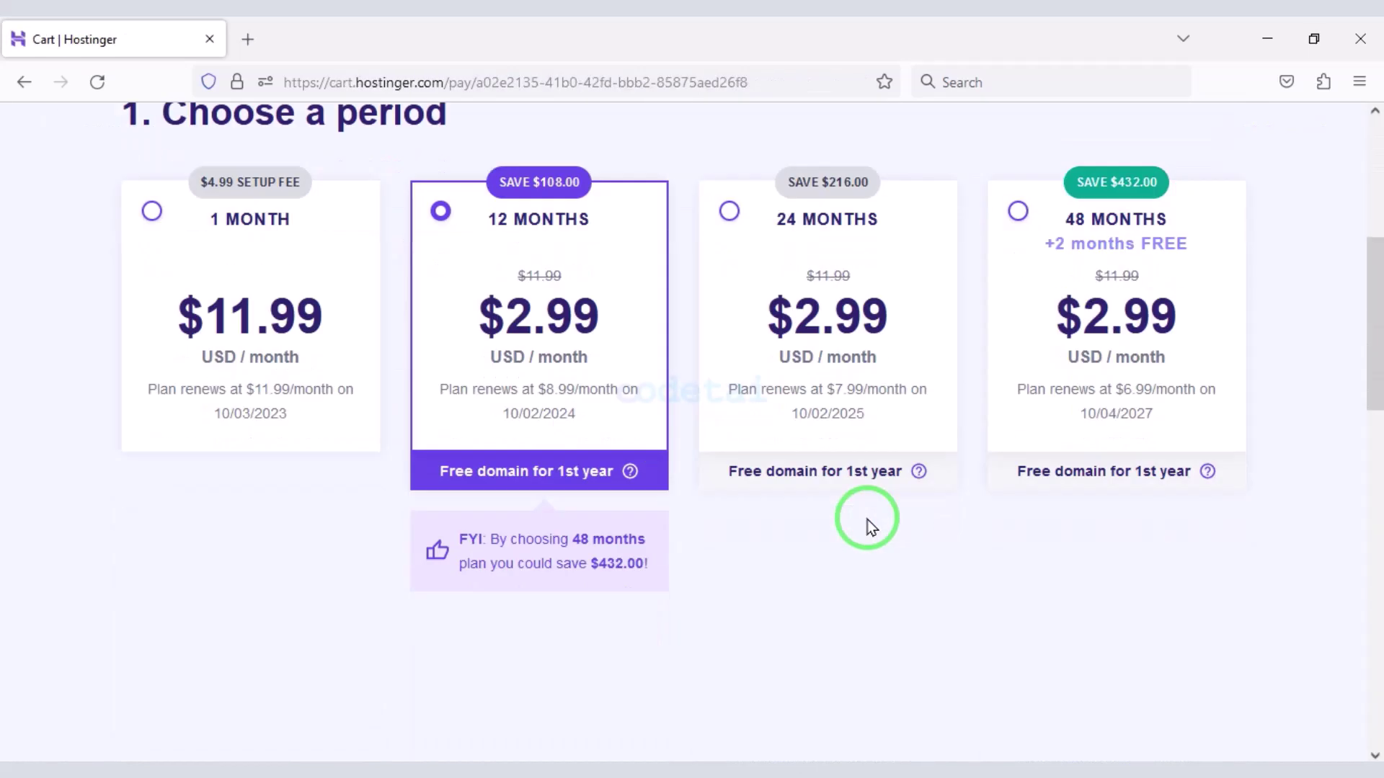
scroll(865, 534, down, 5)
scroll(864, 546, down, 3)
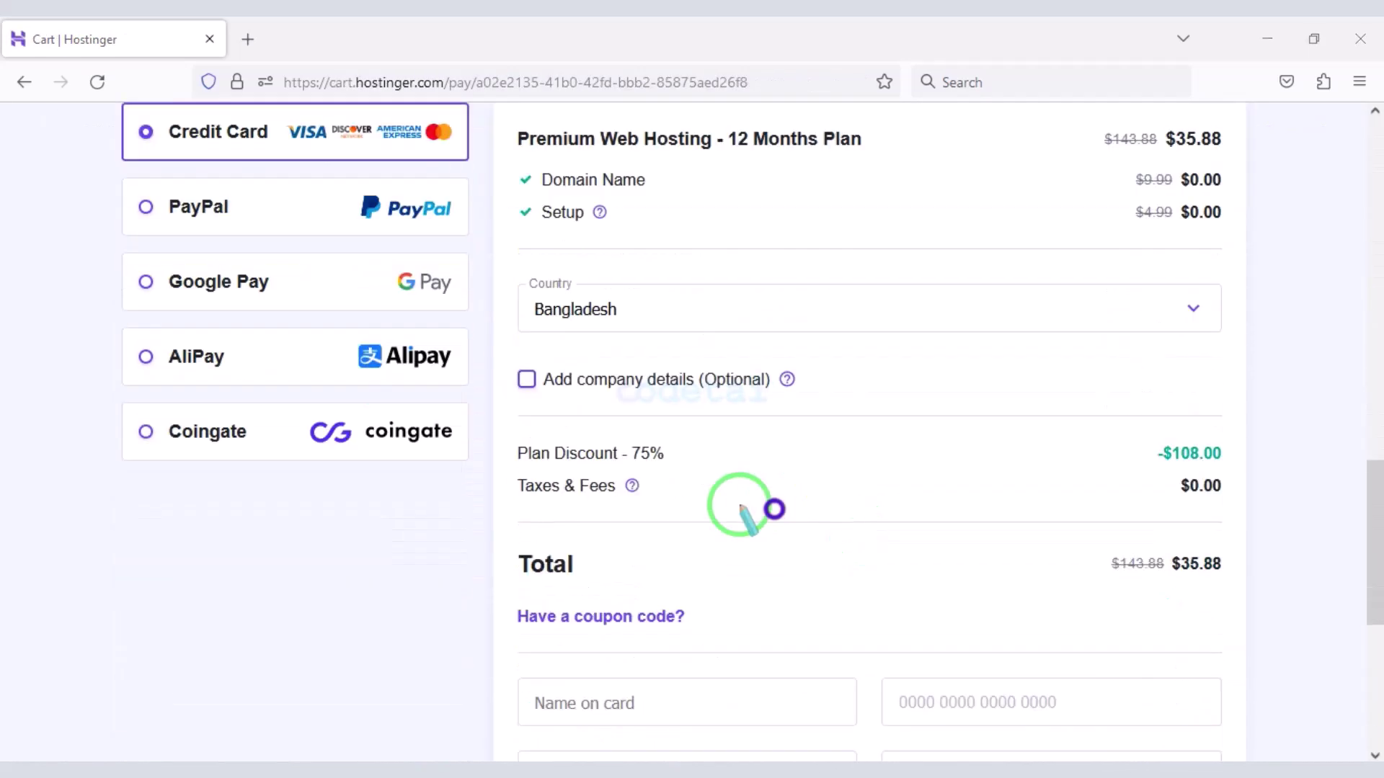
Review the cart, select PayPal as payment method and complete the checkout
mouse_move(502, 436)
mouse_down()
mouse_move(681, 469)
mouse_move(1350, 227)
mouse_move(1150, 51)
mouse_move(1092, 130)
mouse_move(1238, 162)
mouse_up()
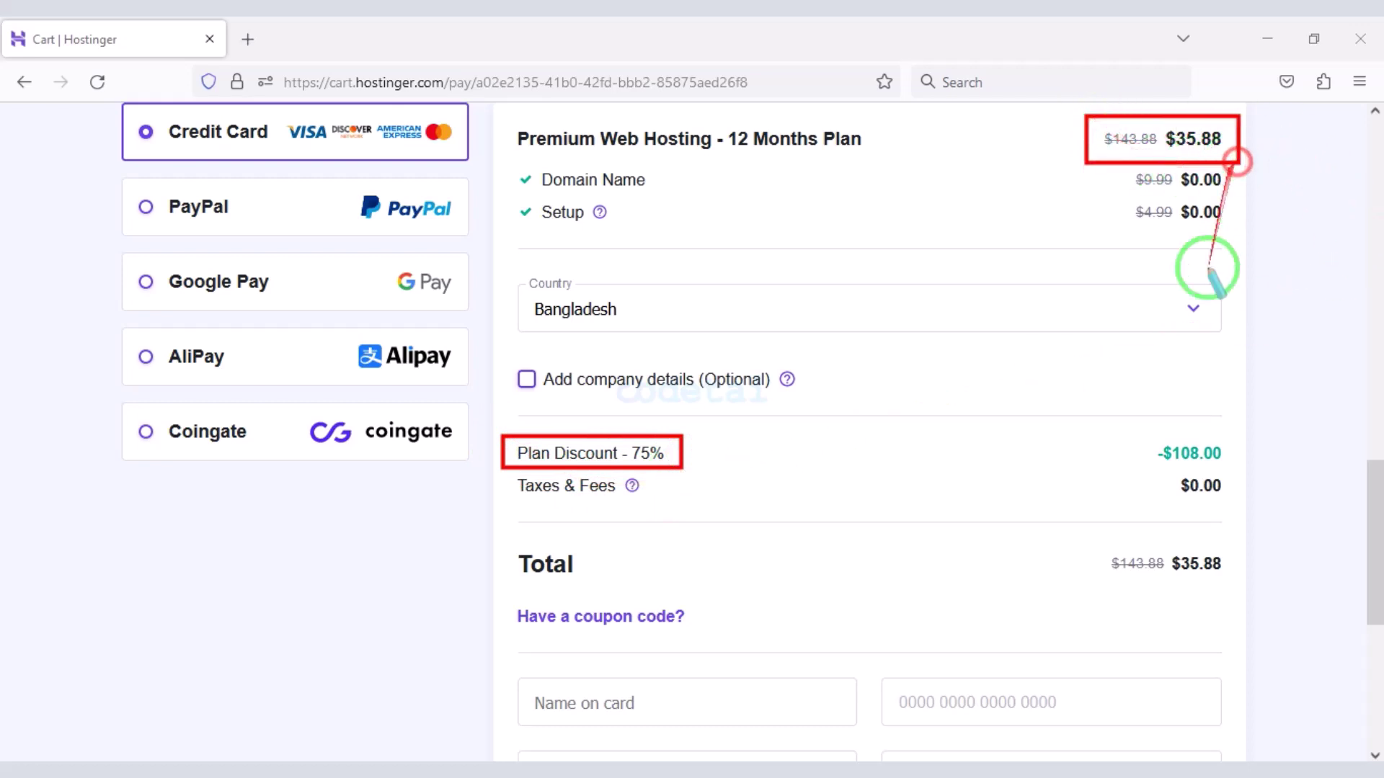
drag(942, 534, 308, 128)
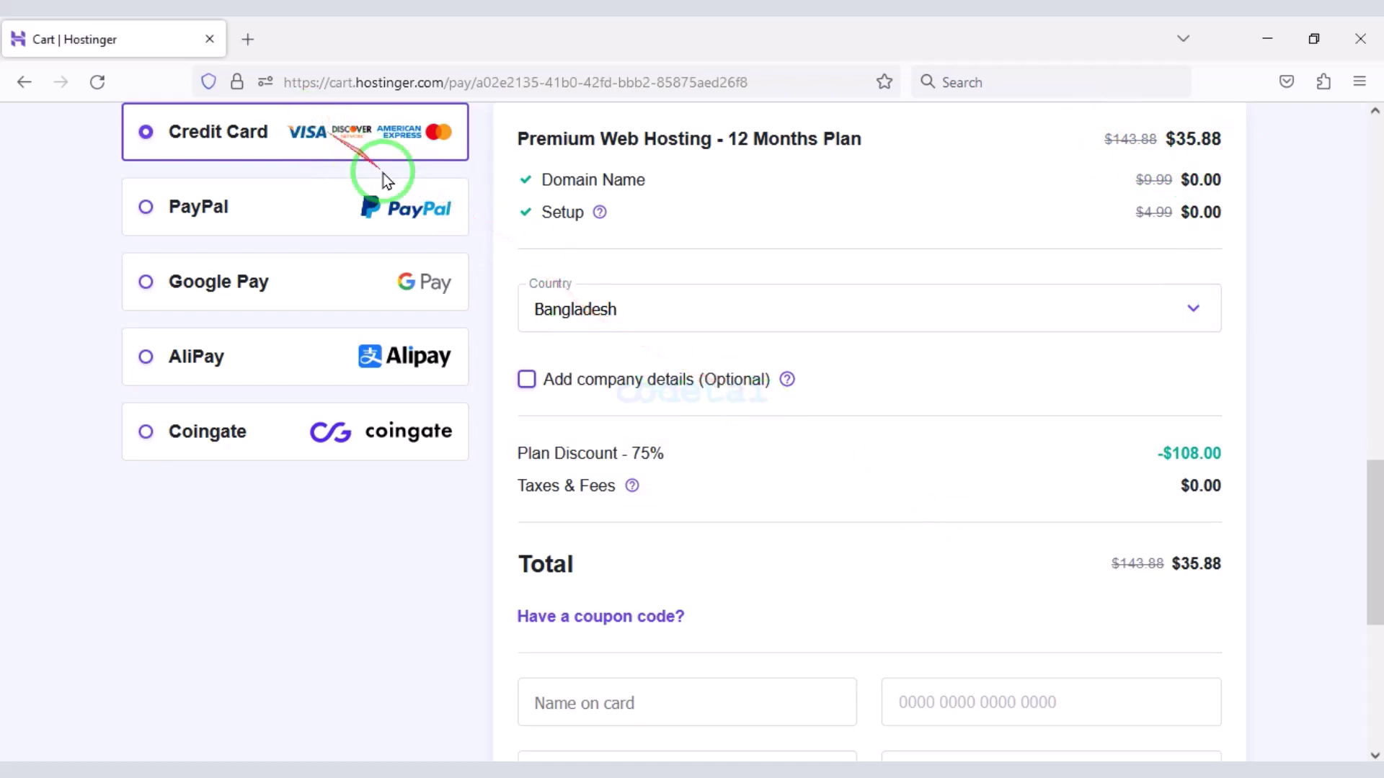
scroll(678, 548, down, 3)
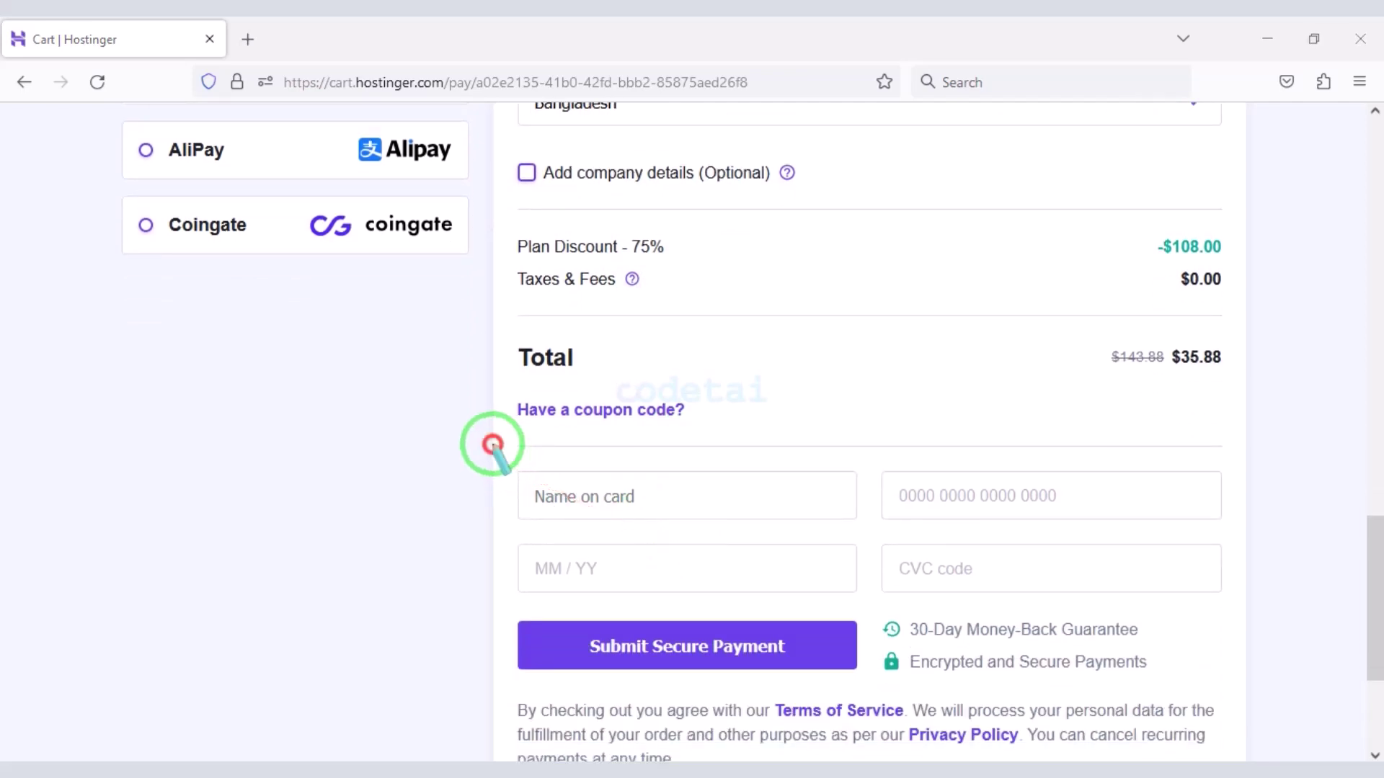
mouse_move(493, 445)
mouse_down()
mouse_move(757, 574)
mouse_move(1233, 616)
mouse_up()
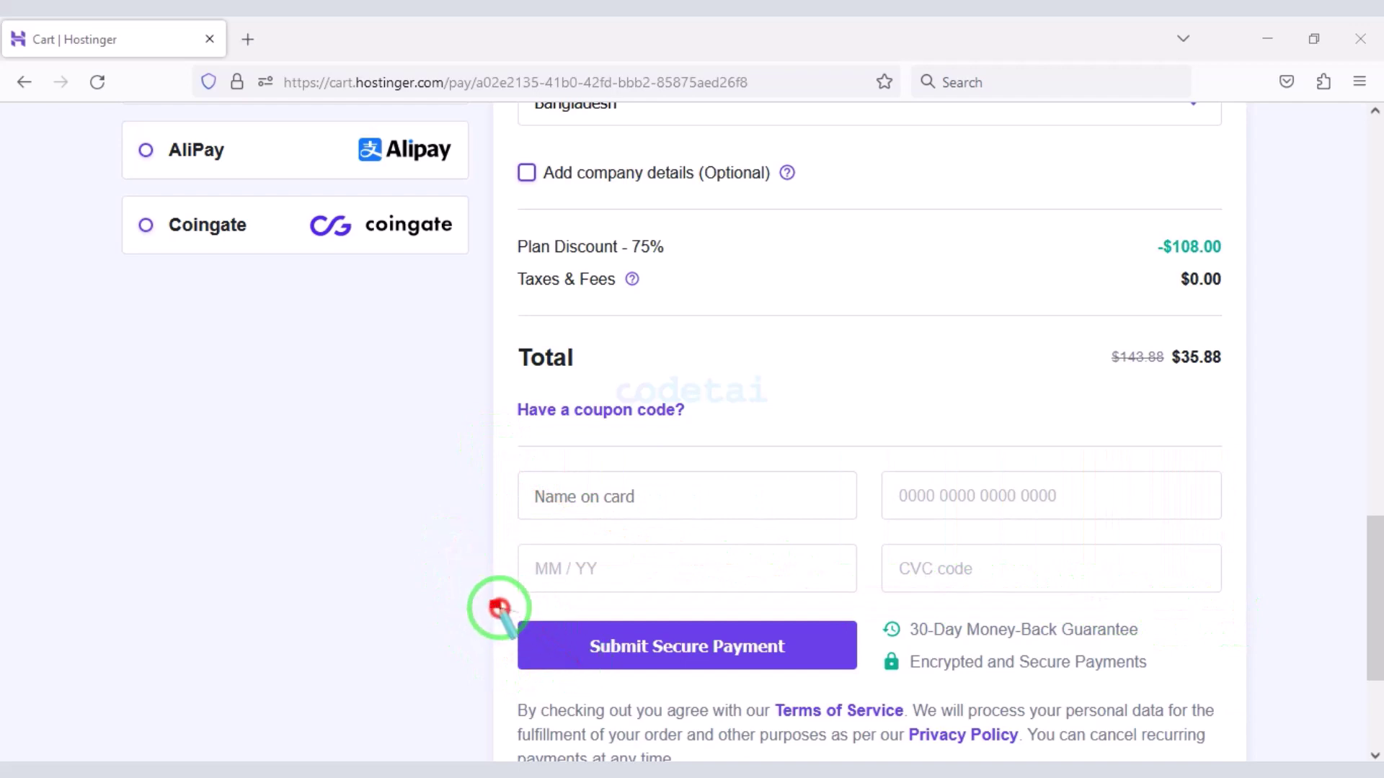
mouse_move(499, 609)
mouse_down()
mouse_move(819, 680)
mouse_move(885, 610)
mouse_up()
scroll(310, 577, up, 4)
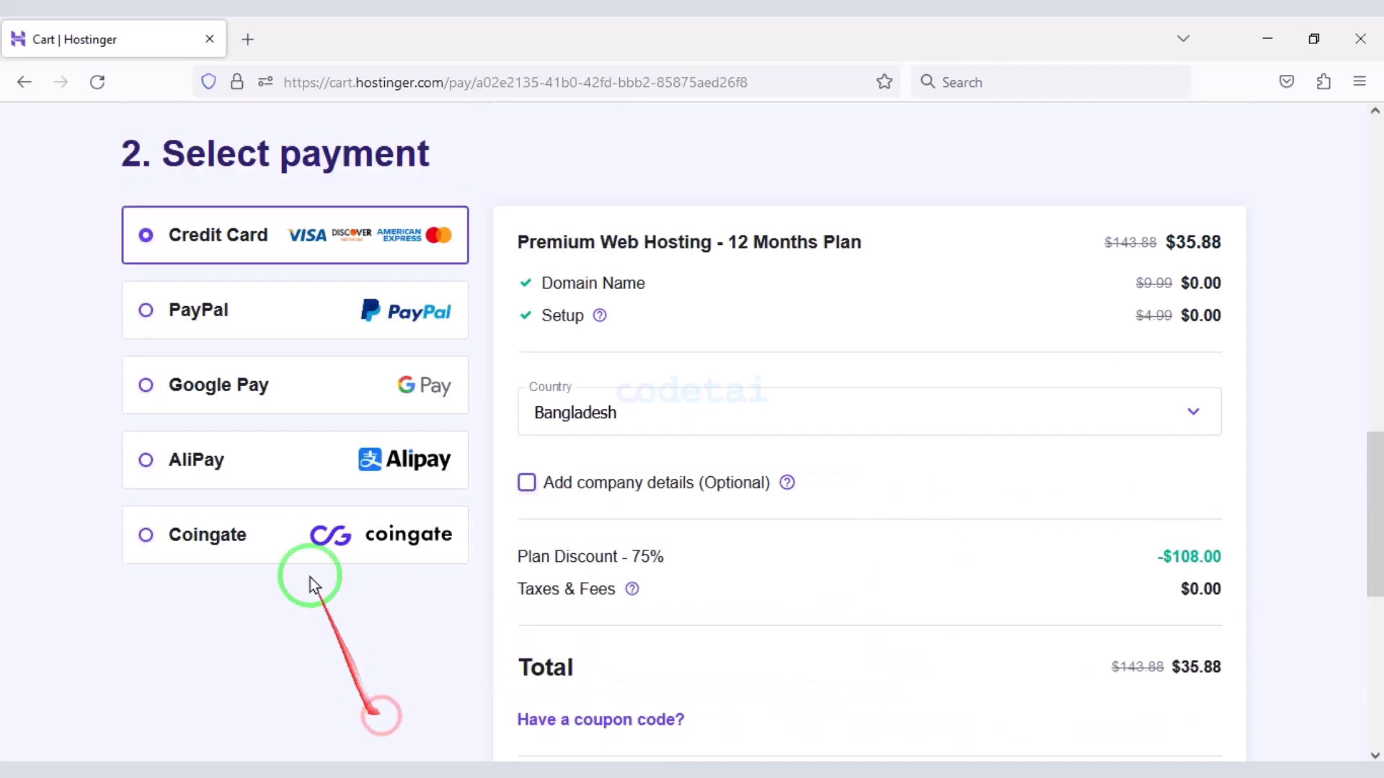
click(207, 310)
scroll(317, 485, down, 2)
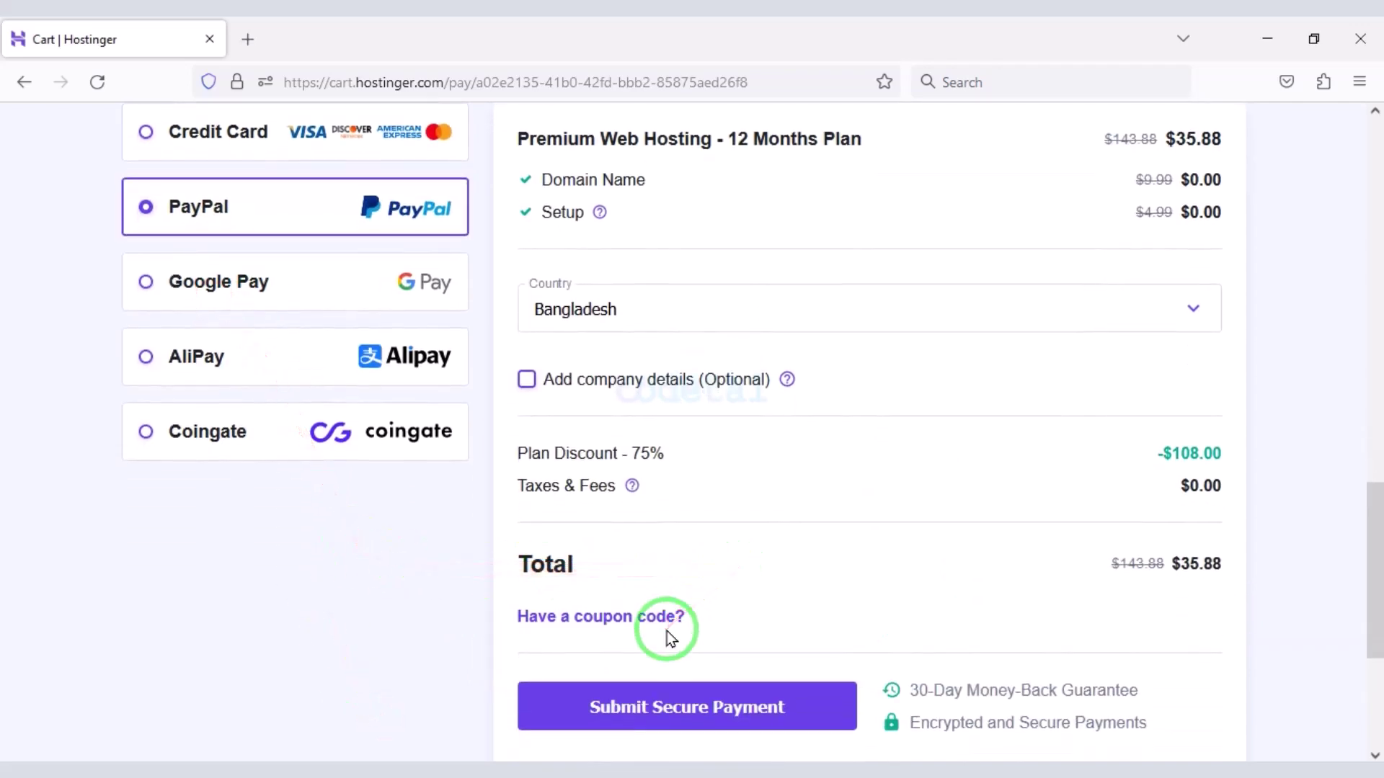
mouse_move(667, 635)
mouse_down()
mouse_move(130, 358)
mouse_move(148, 281)
mouse_move(472, 479)
mouse_up()
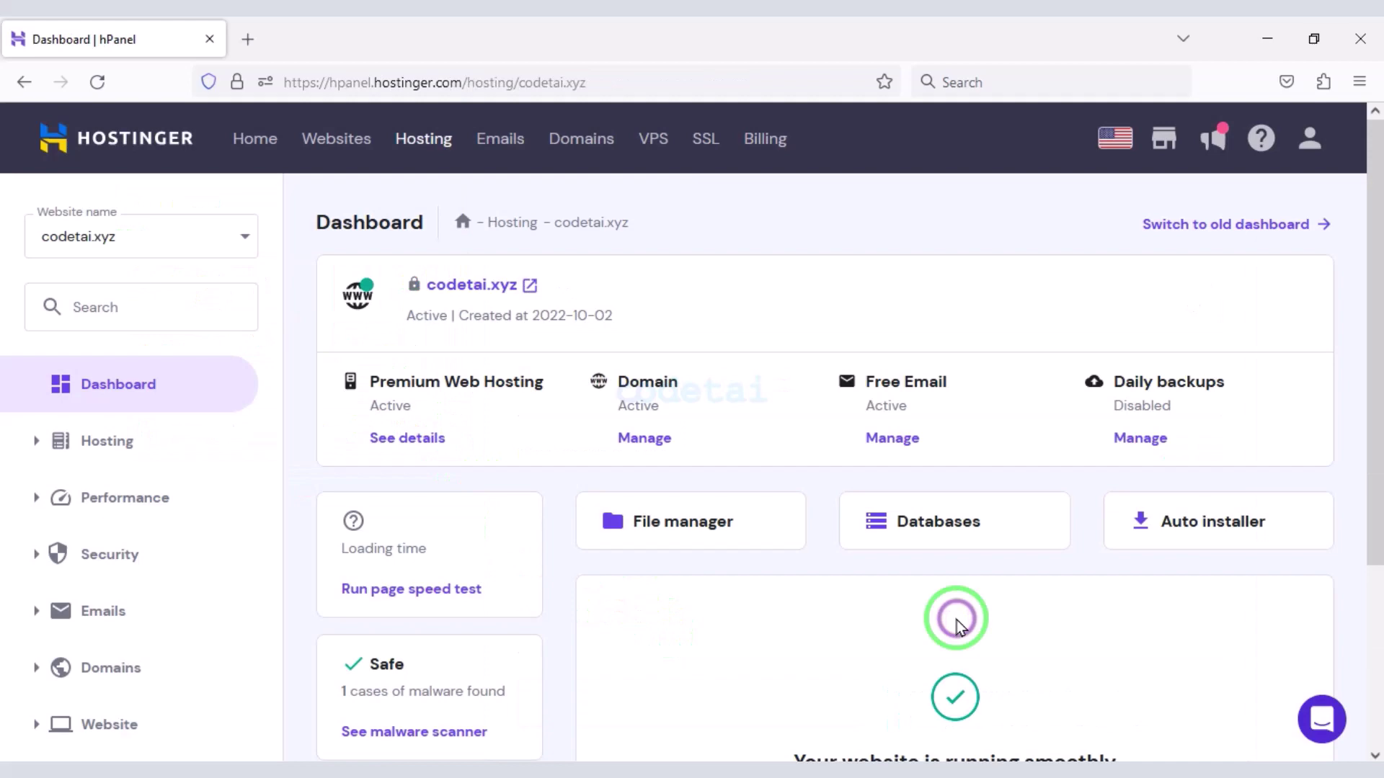
Change codetai.xyz from PHP 7.4 to PHP 8.1 and return to the hosting dashboard
scroll(963, 622, down, 3)
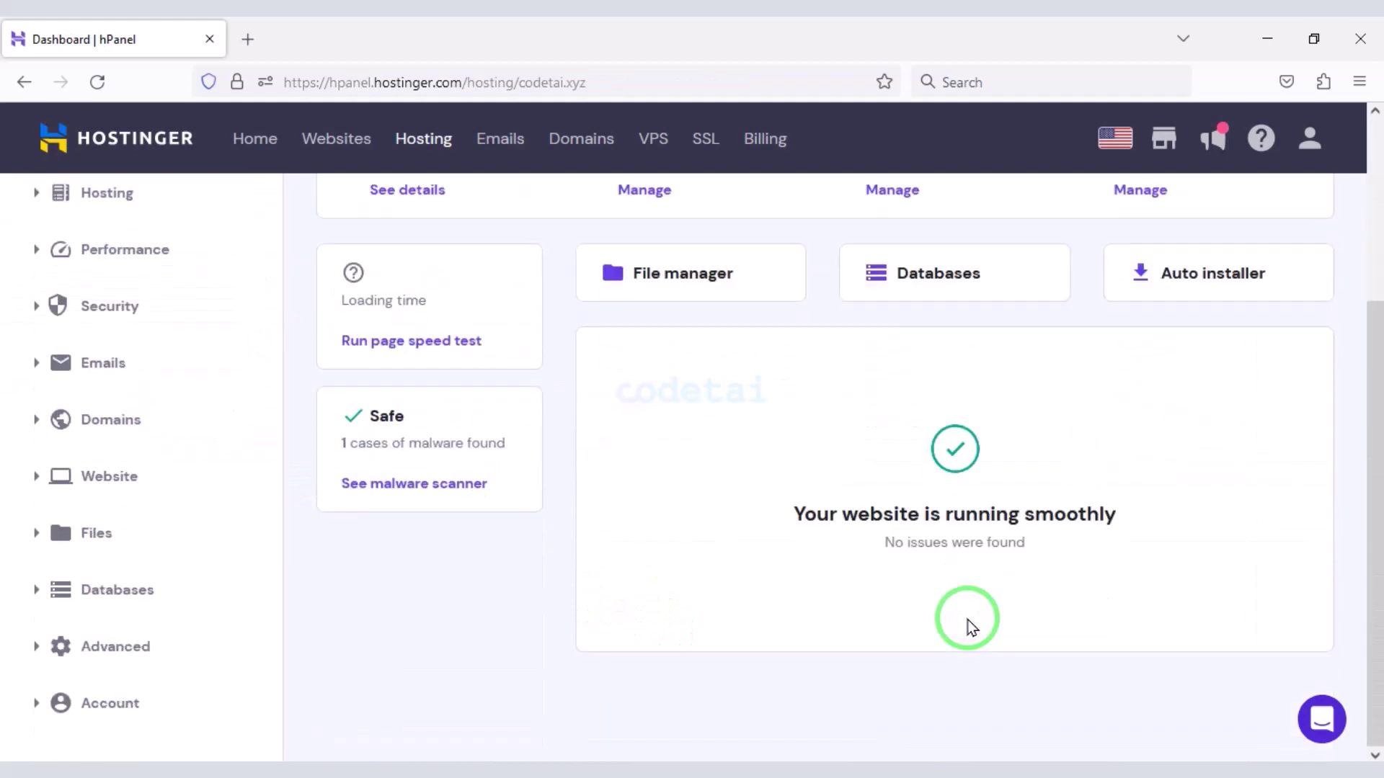
scroll(1009, 636, up, 3)
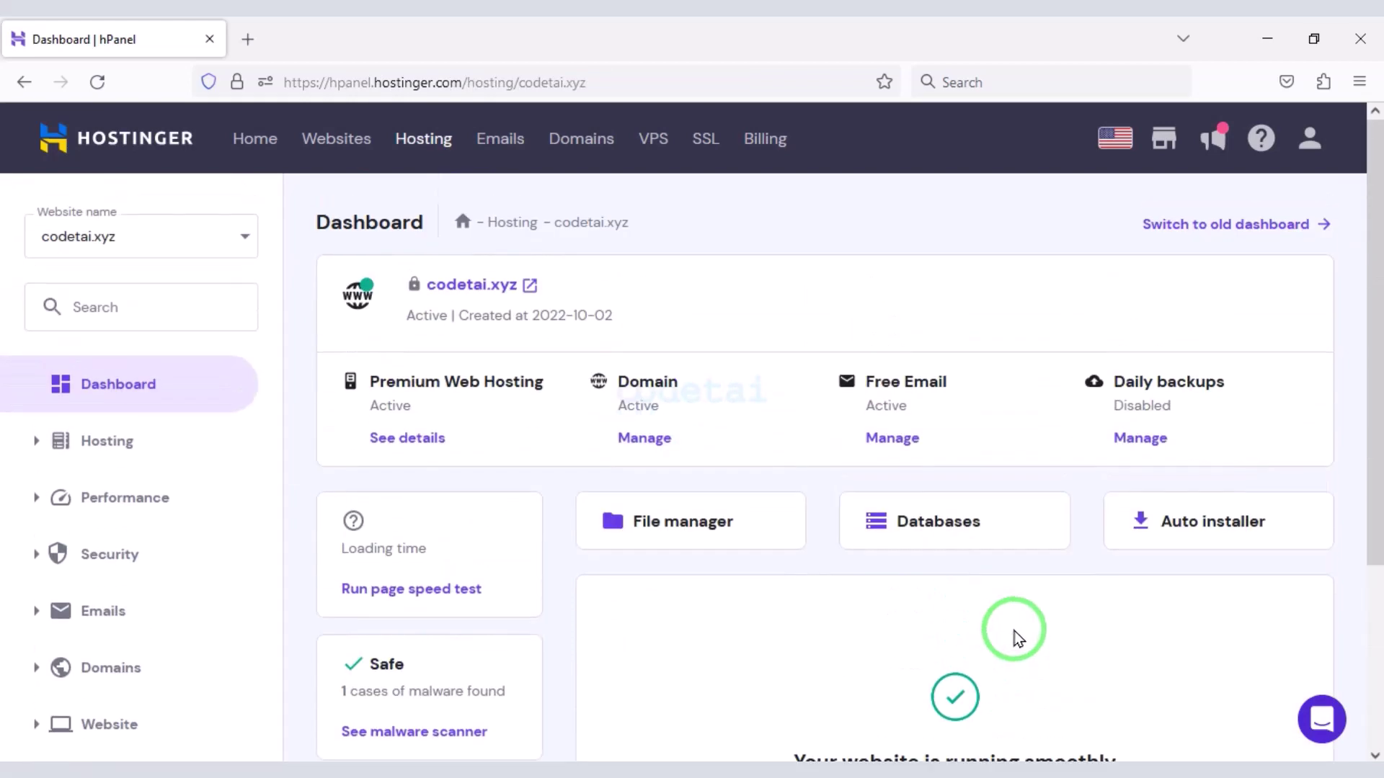
scroll(529, 518, down, 3)
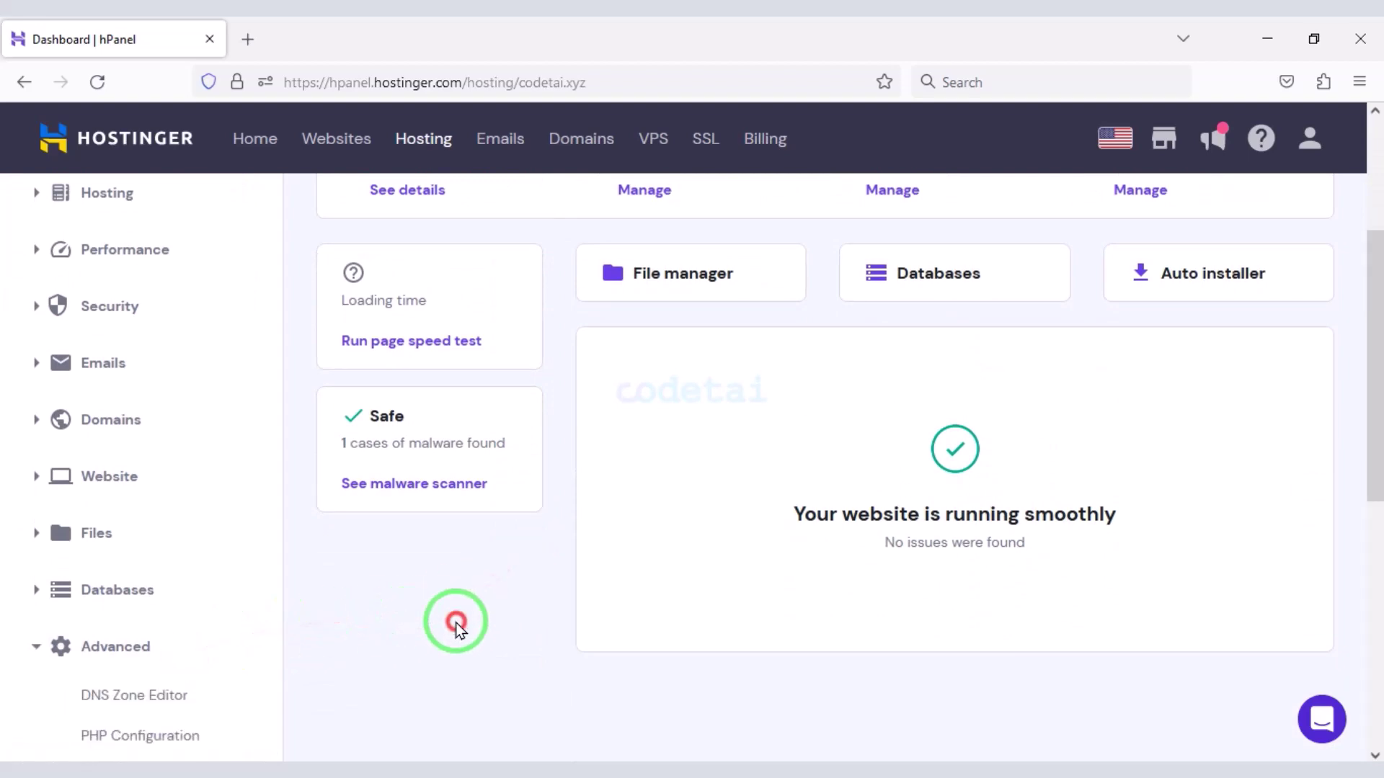
scroll(452, 618, down, 4)
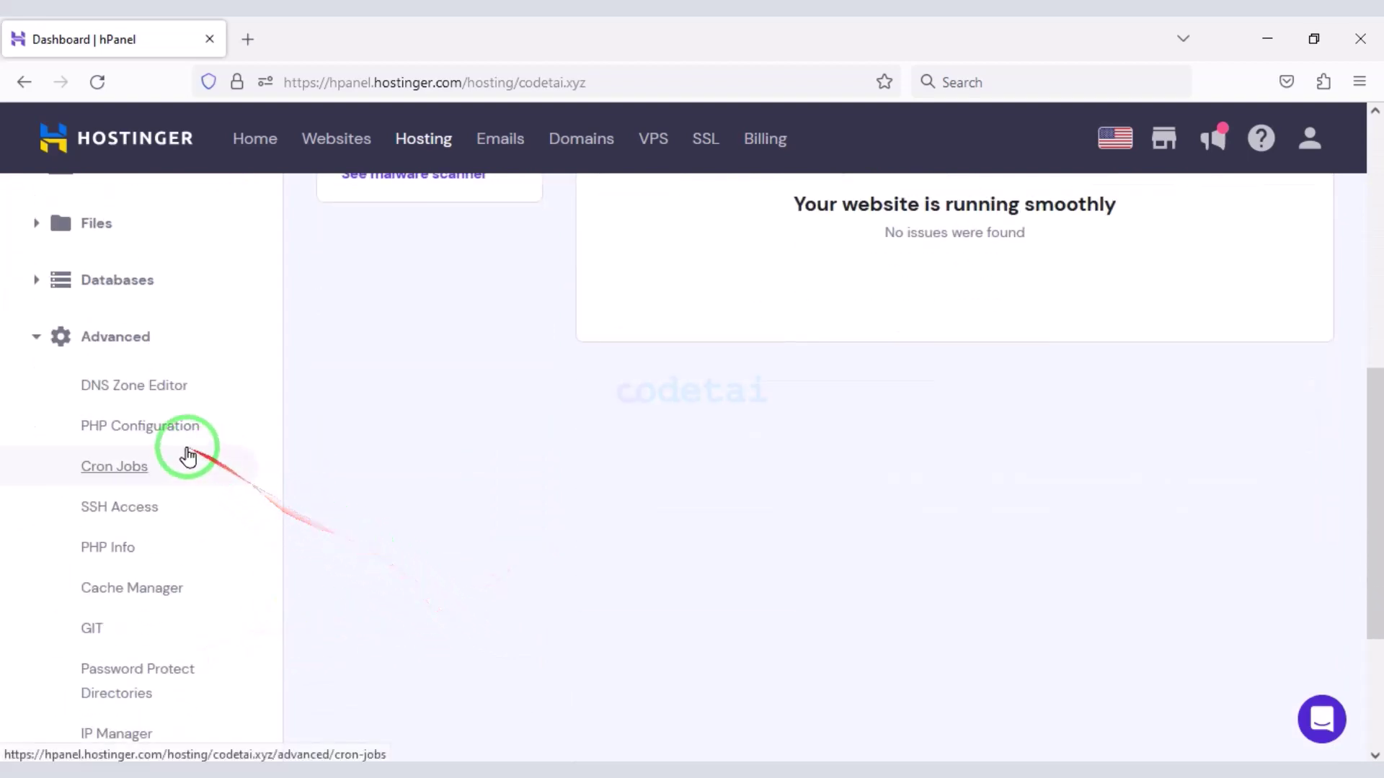
click(155, 431)
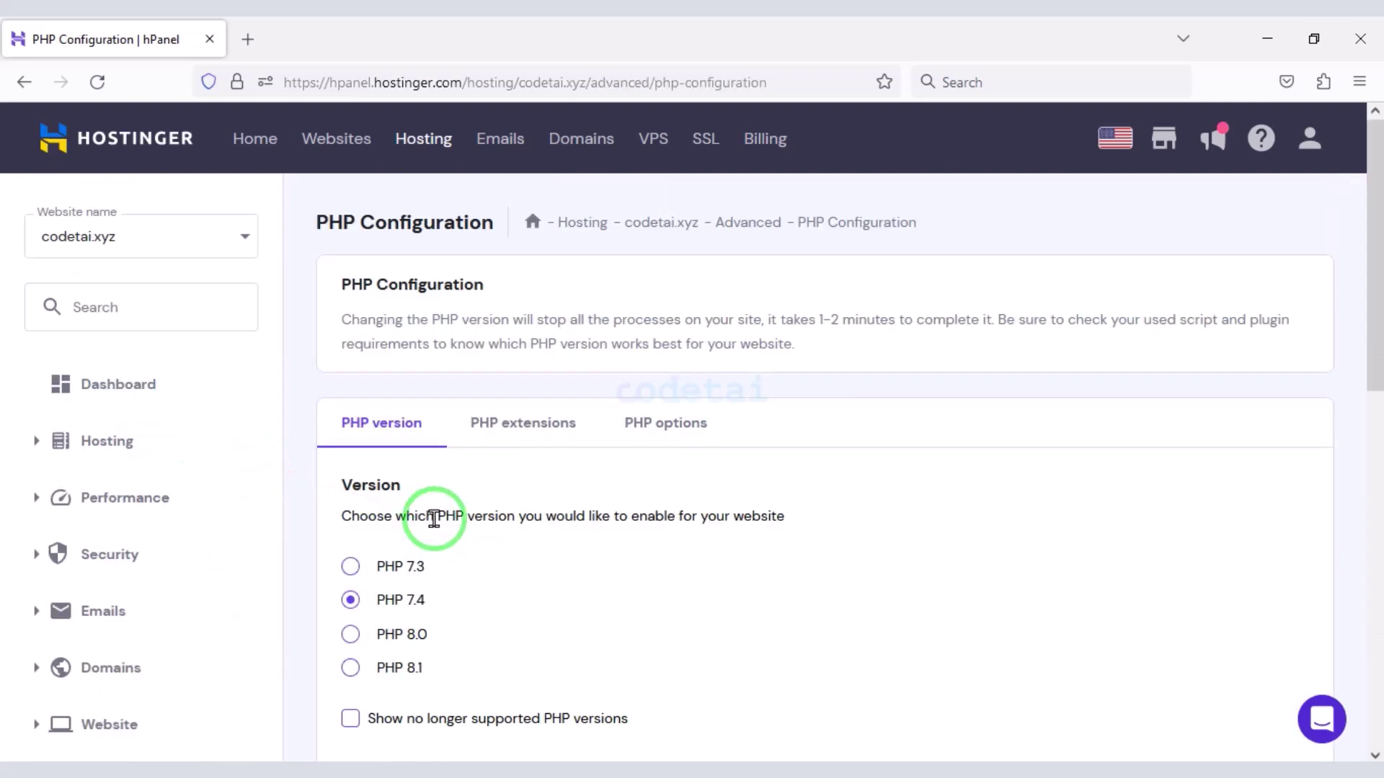
scroll(494, 716, down, 3)
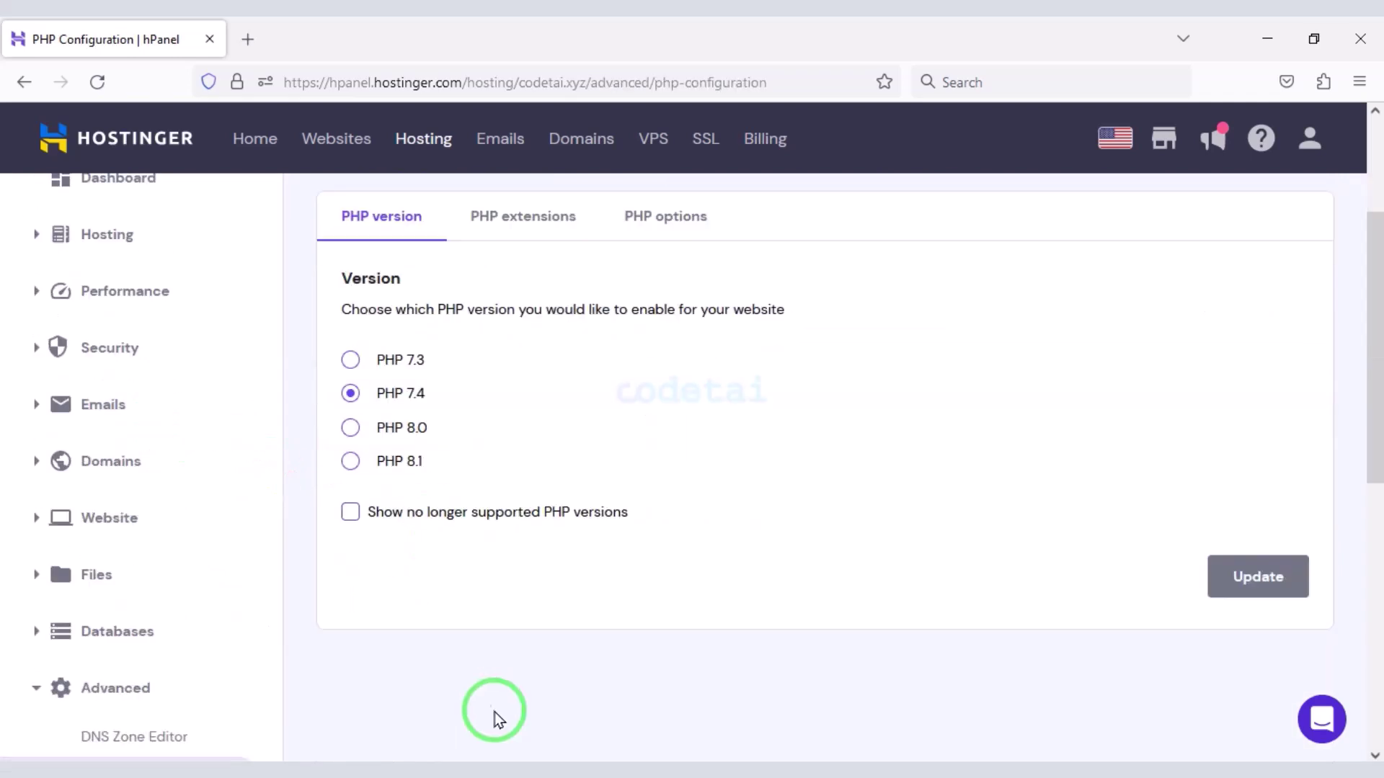
click(352, 463)
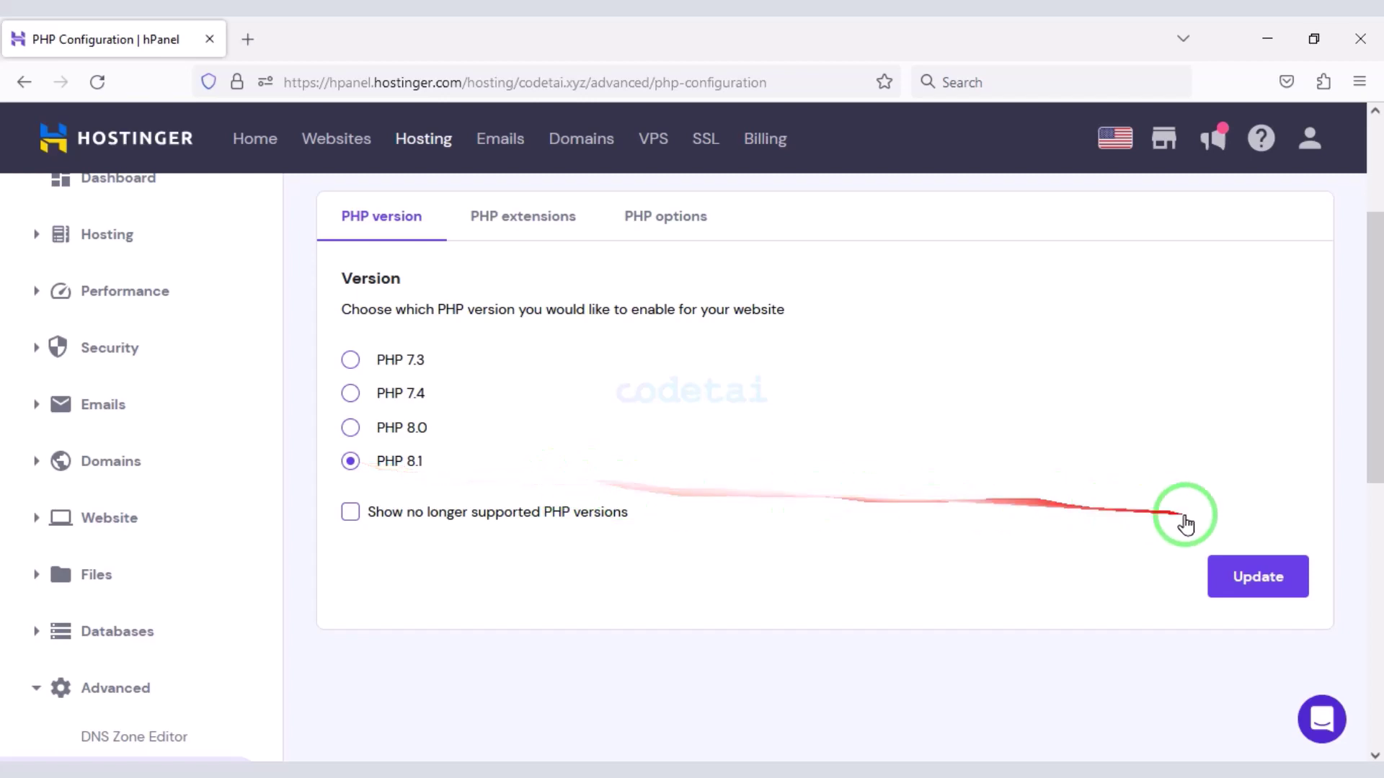
click(1245, 587)
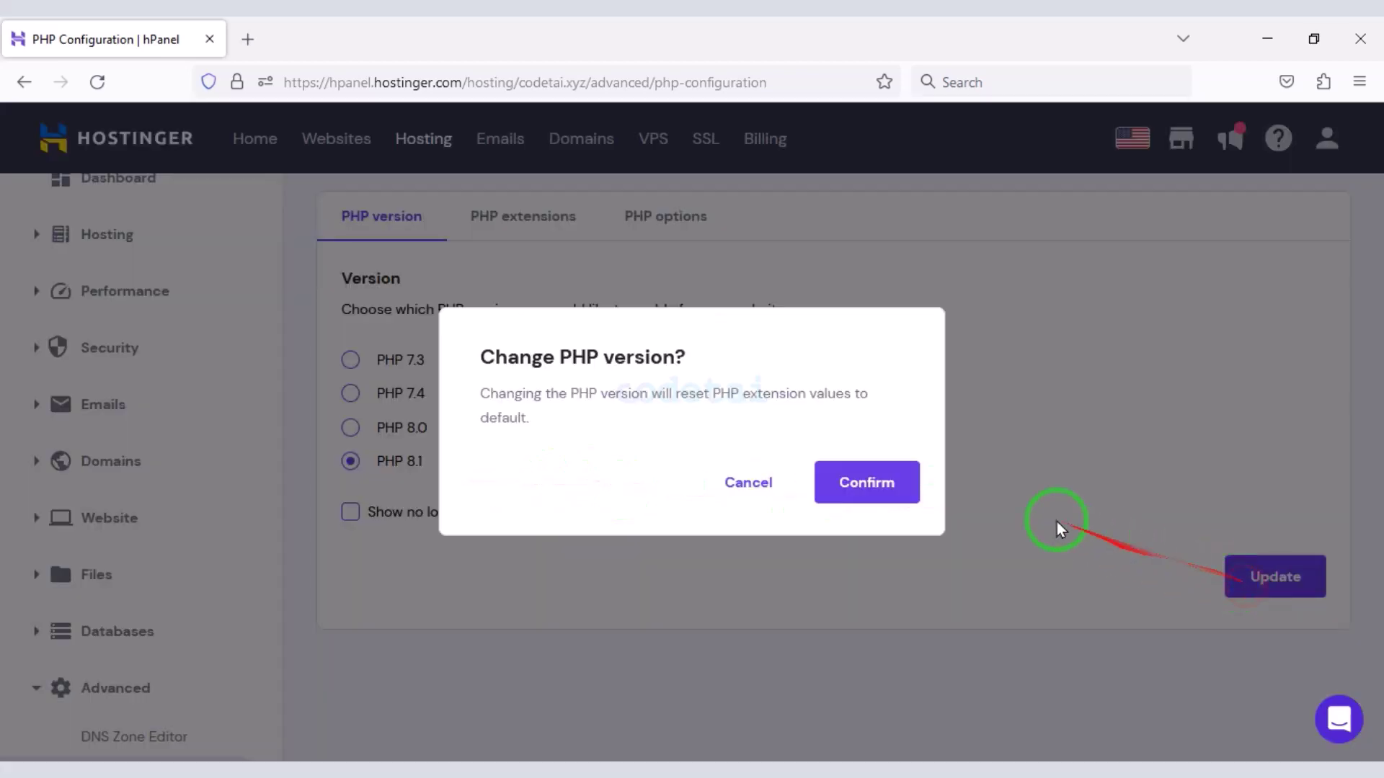
click(910, 501)
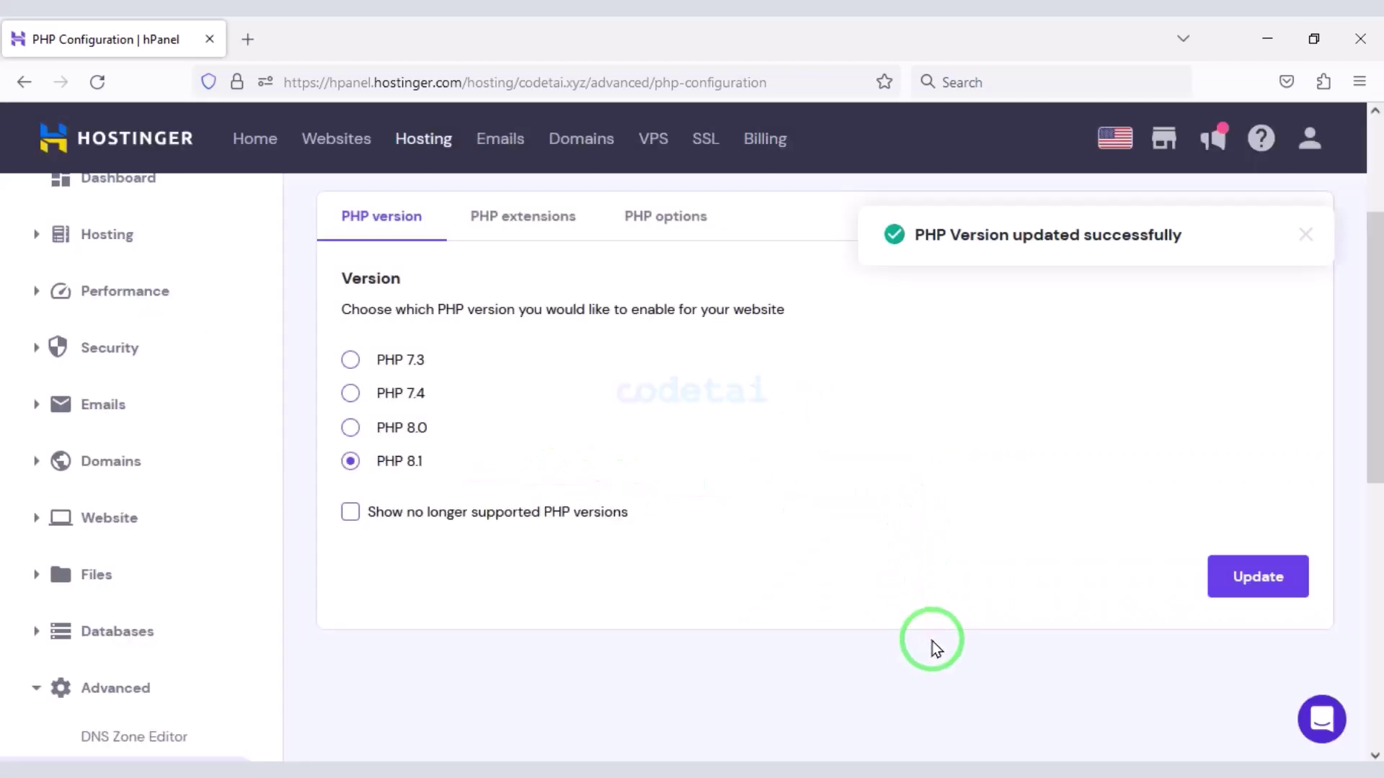
scroll(936, 620, up, 3)
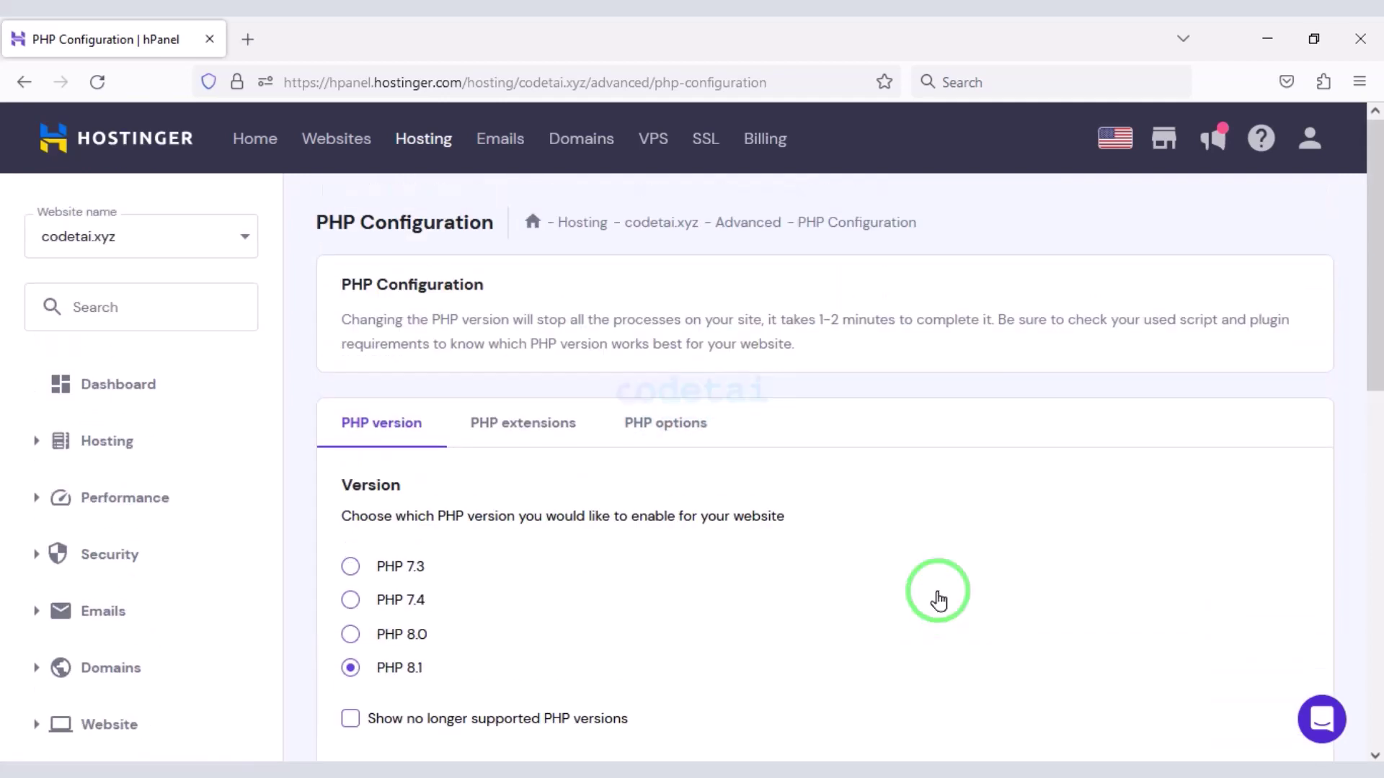
click(197, 405)
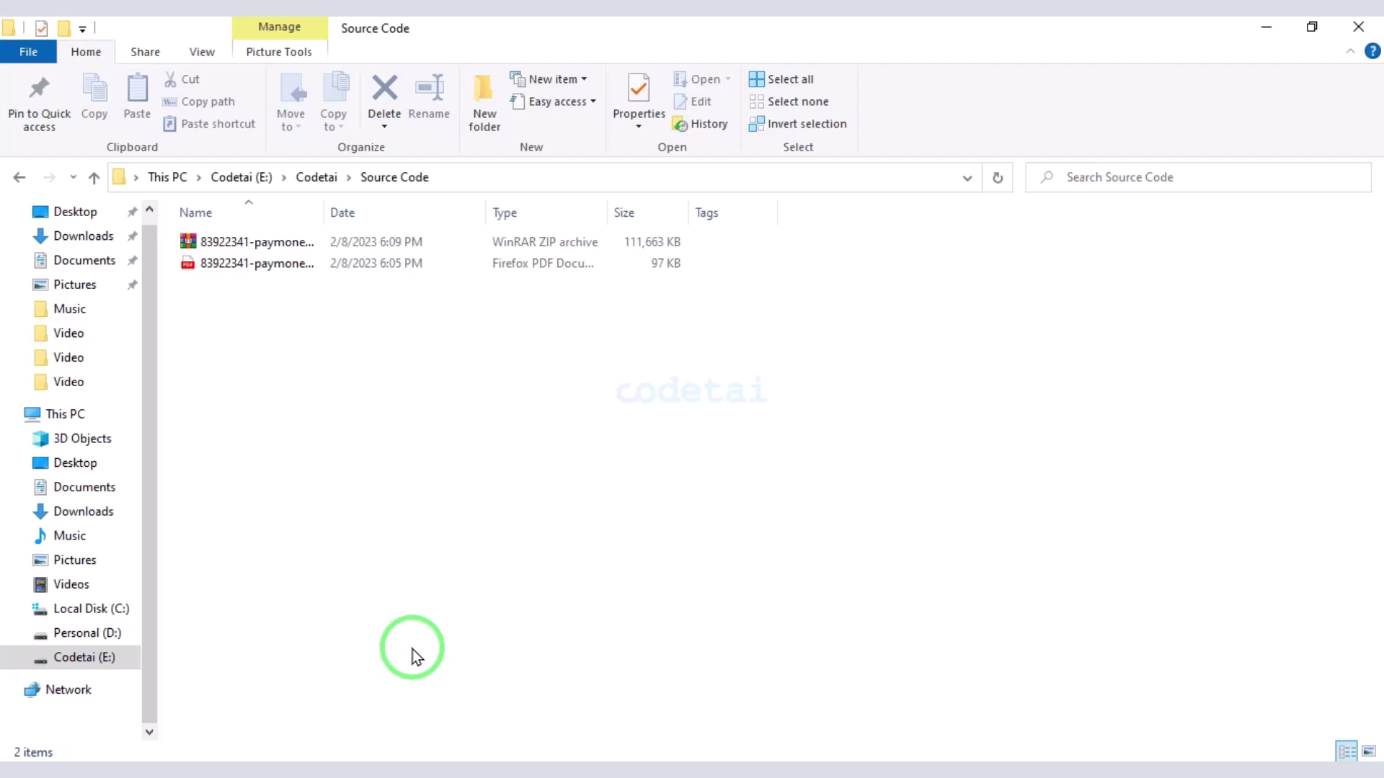
Extract the PayMoney ZIP into its own folder and select the source-code-v3.9 archive
click(334, 243)
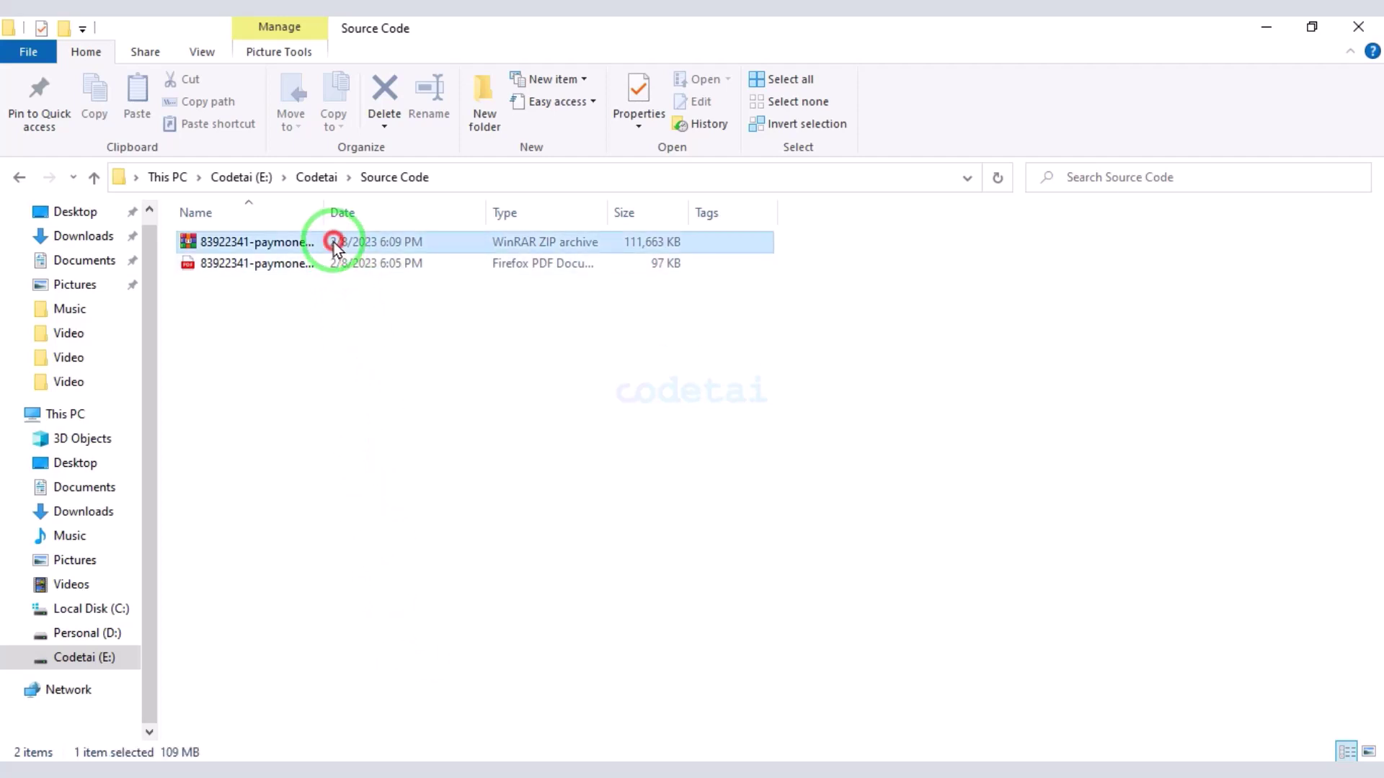
right_click(333, 243)
click(393, 393)
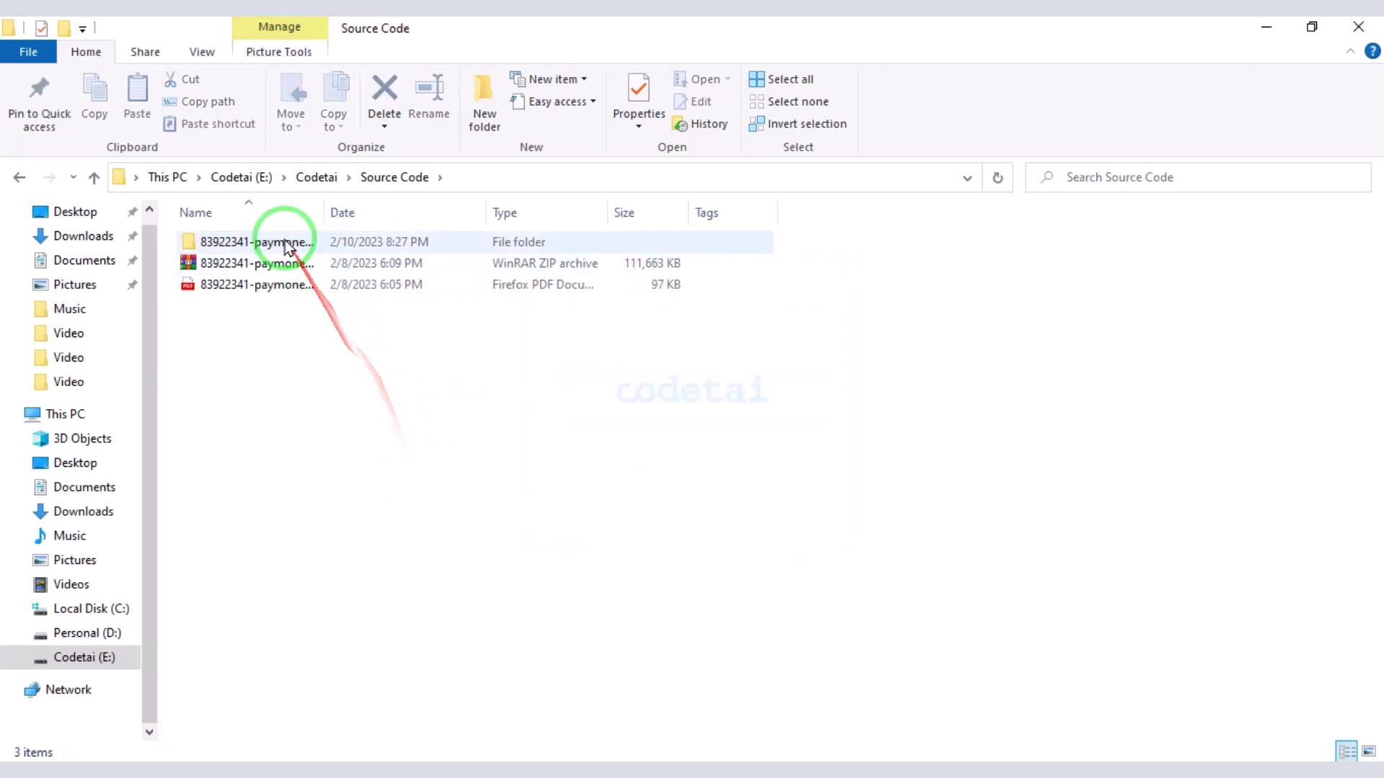
double_click(287, 245)
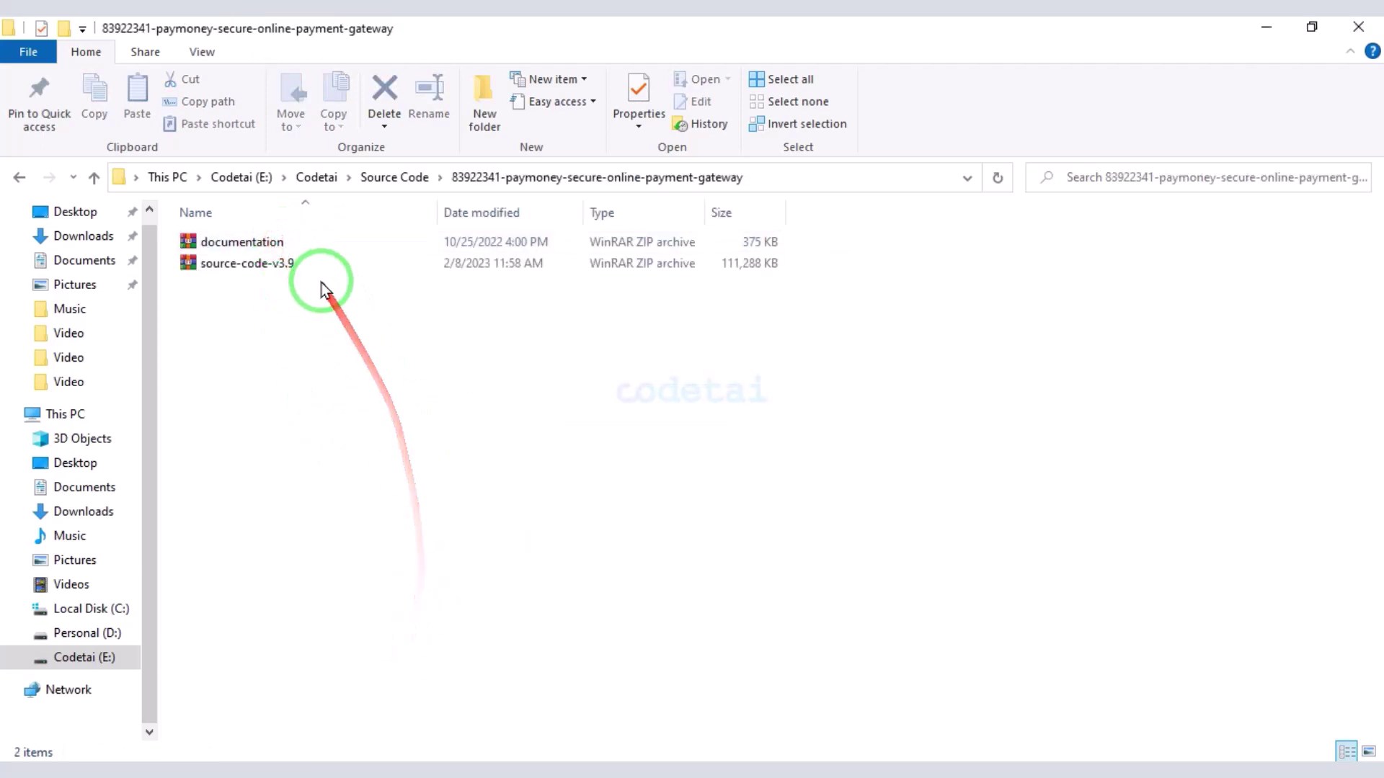
click(318, 269)
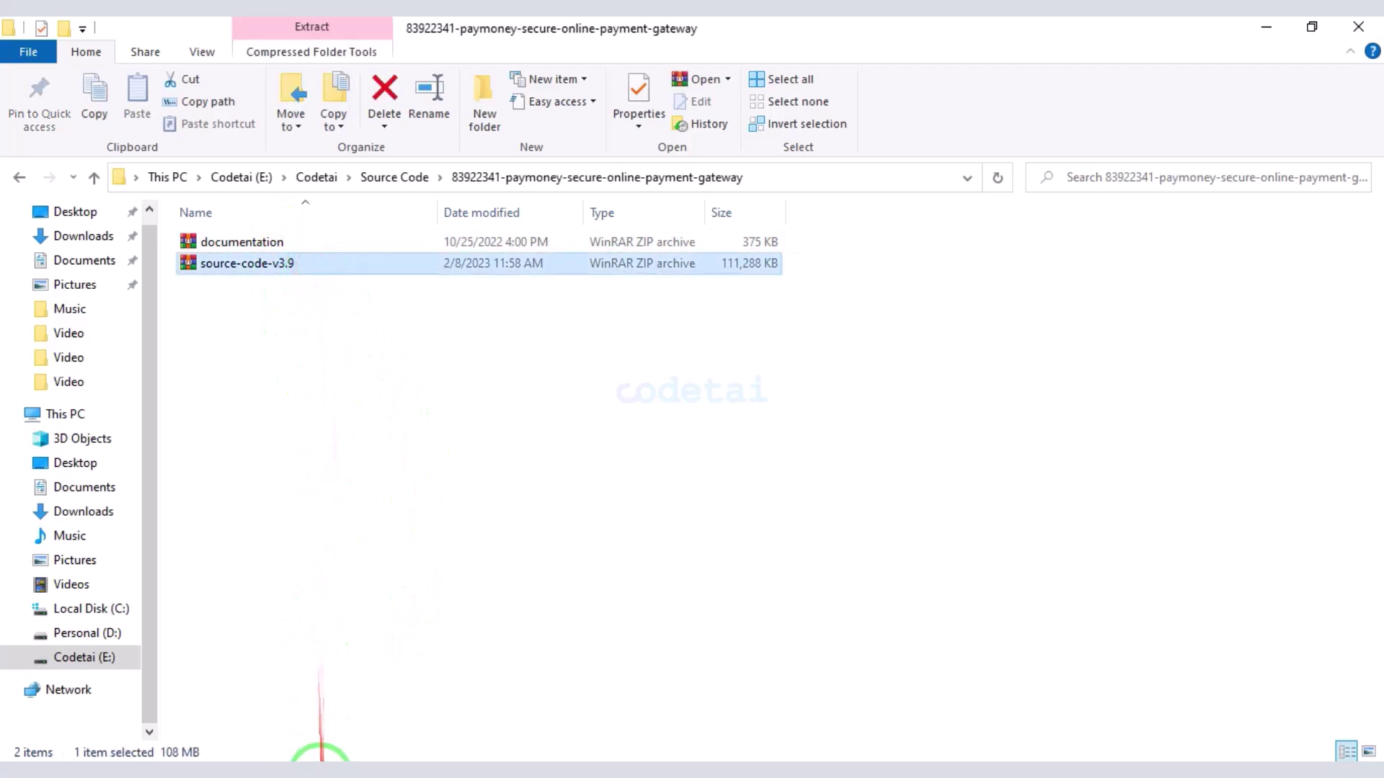
click(321, 754)
Upload source-code-v3.9.zip from the extracted PayMoney folder into public_html
click(1218, 135)
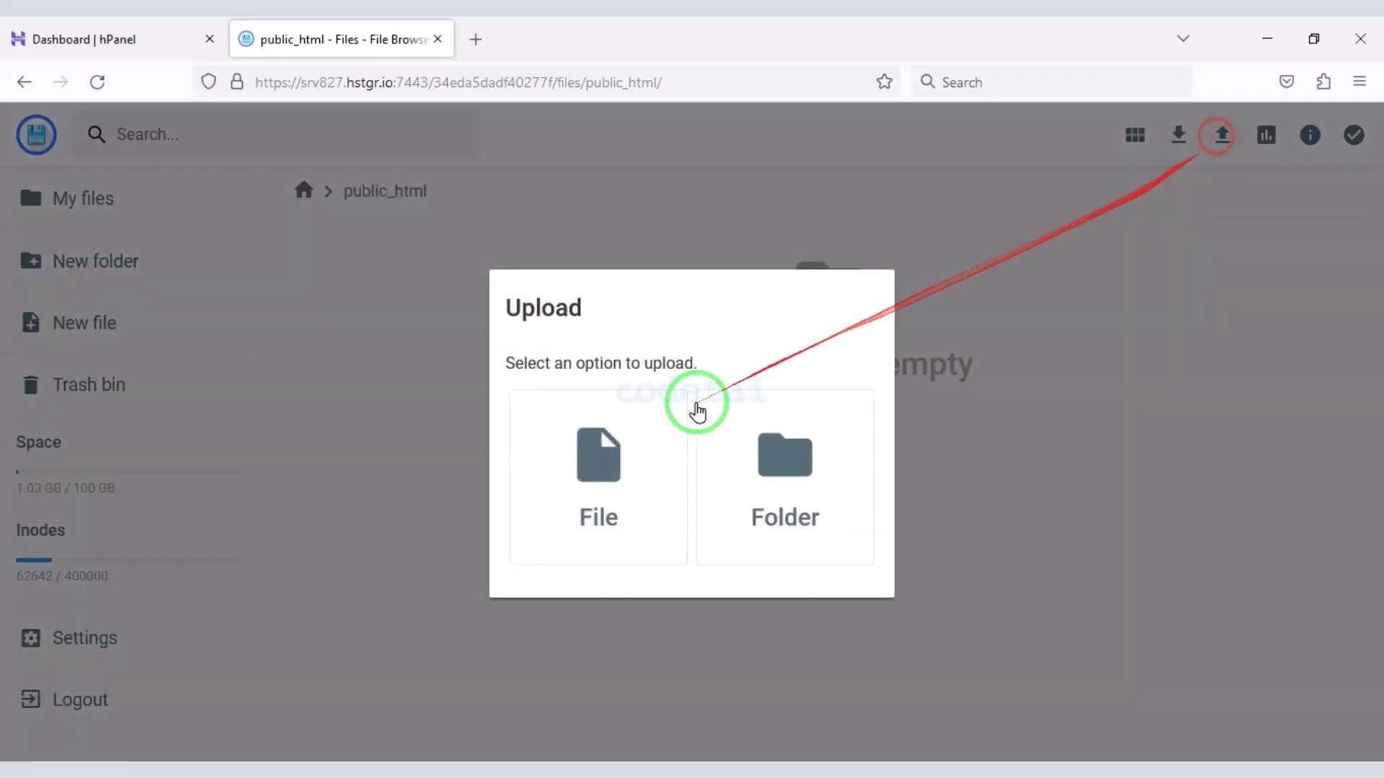
click(634, 457)
double_click(278, 289)
click(257, 194)
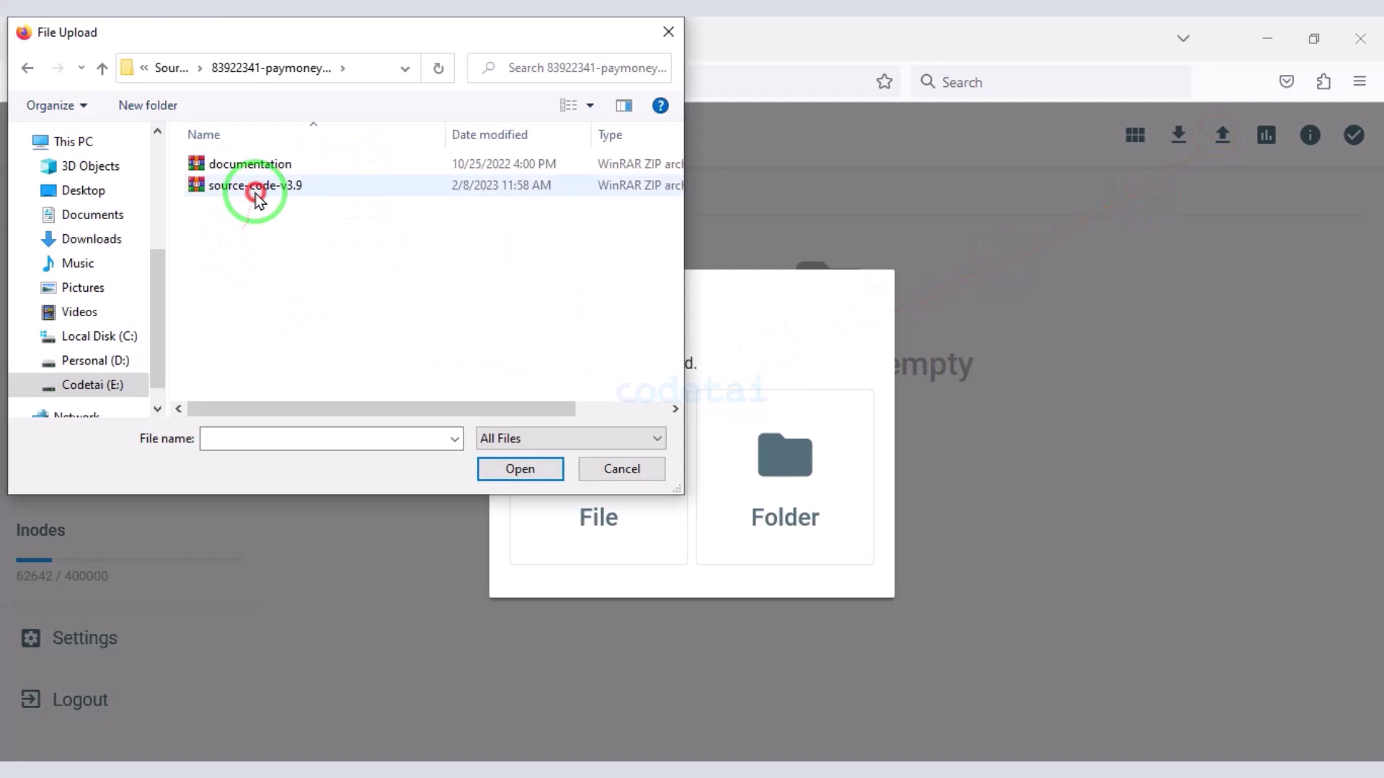
double_click(257, 194)
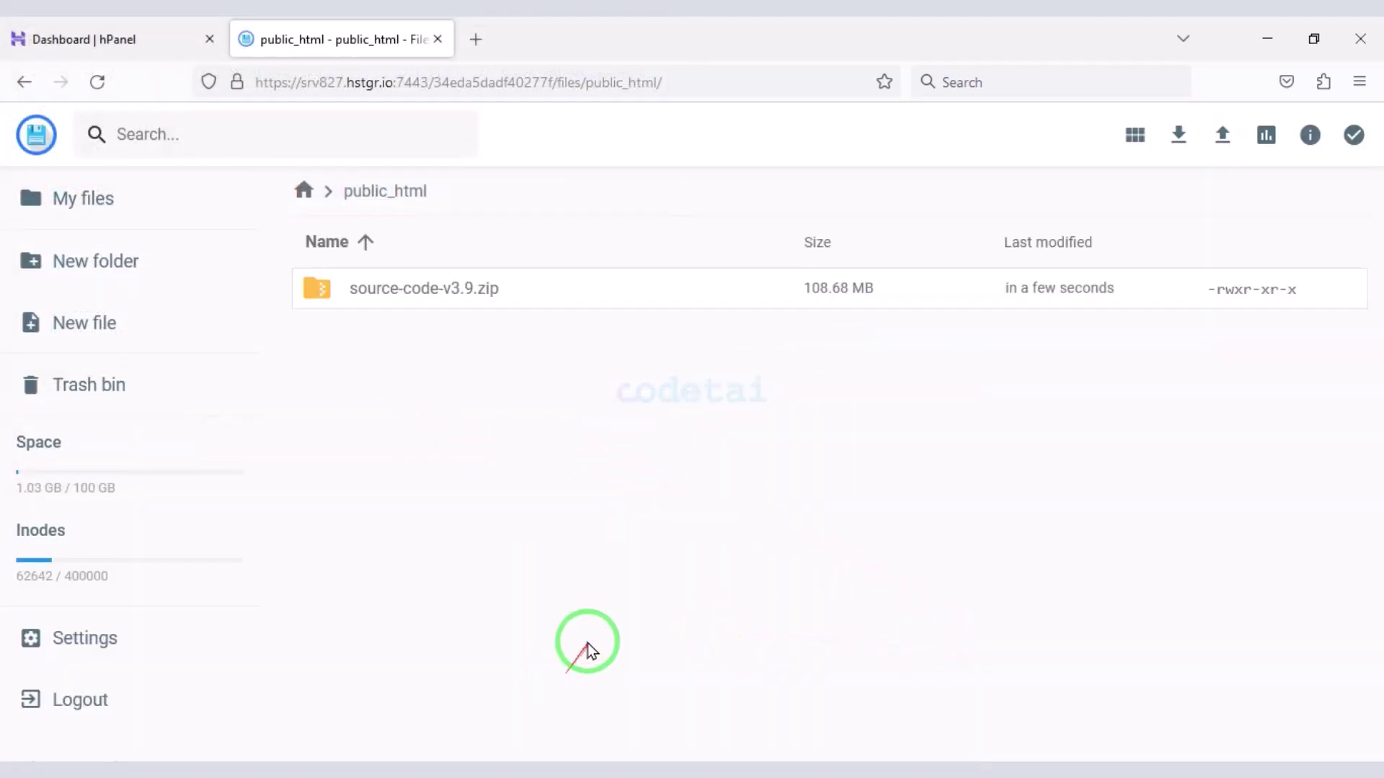
Extract source-code-v3.9.zip into a new folder named MyFolder
click(498, 297)
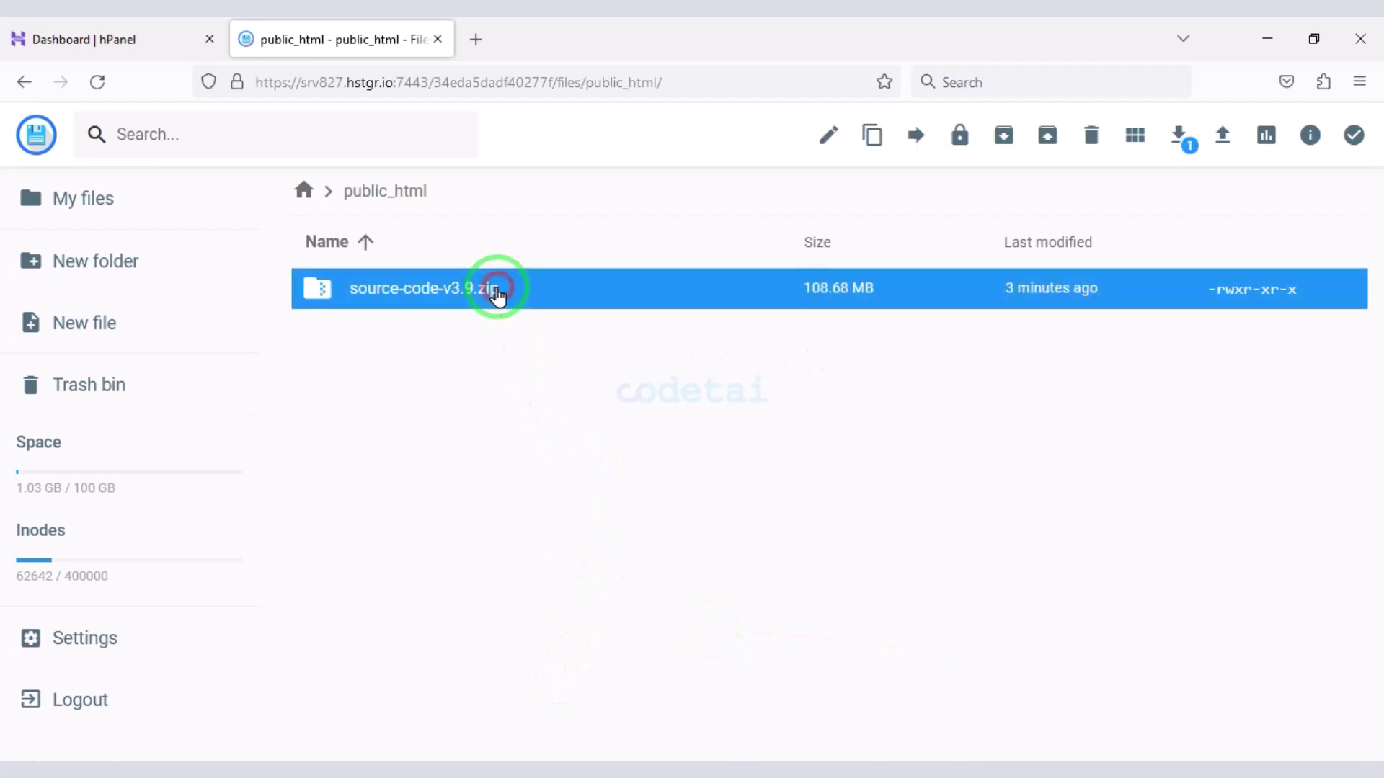
right_click(498, 297)
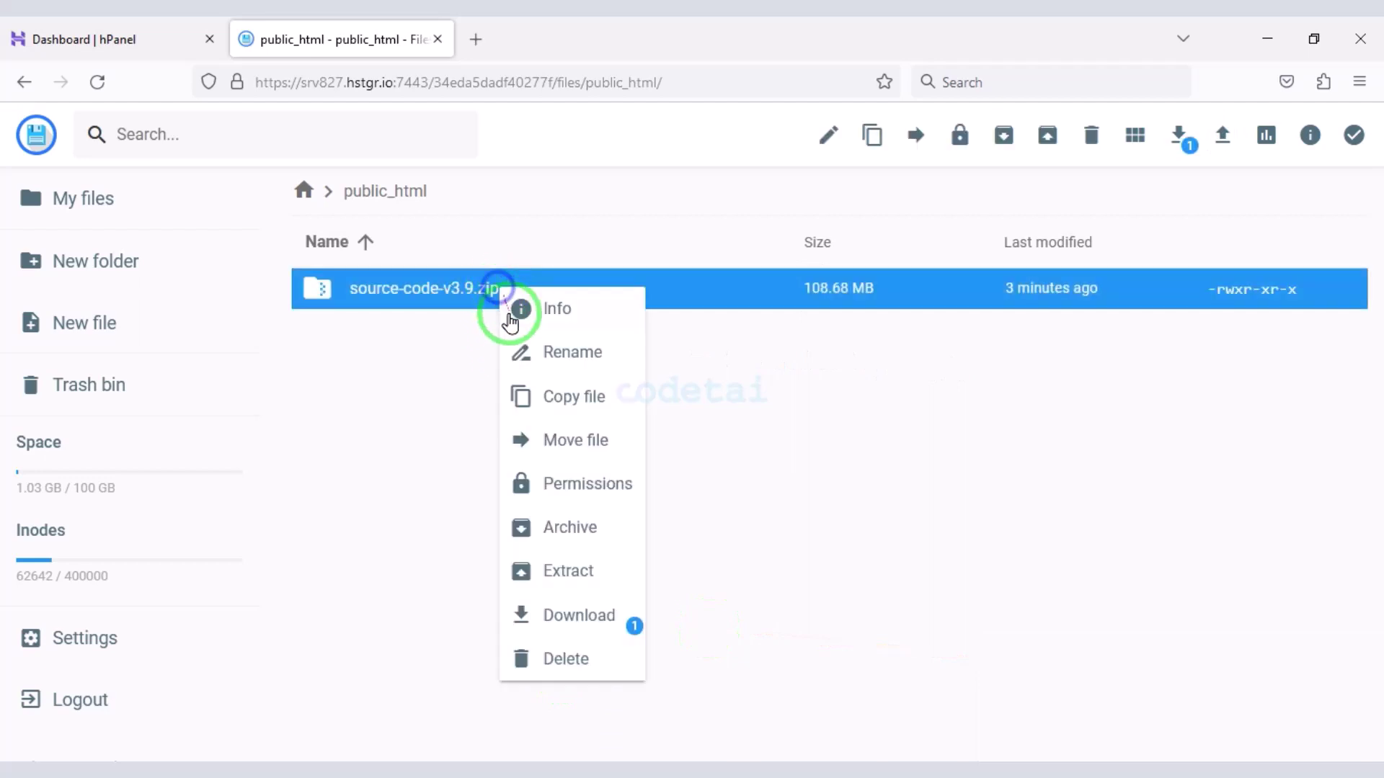
click(569, 573)
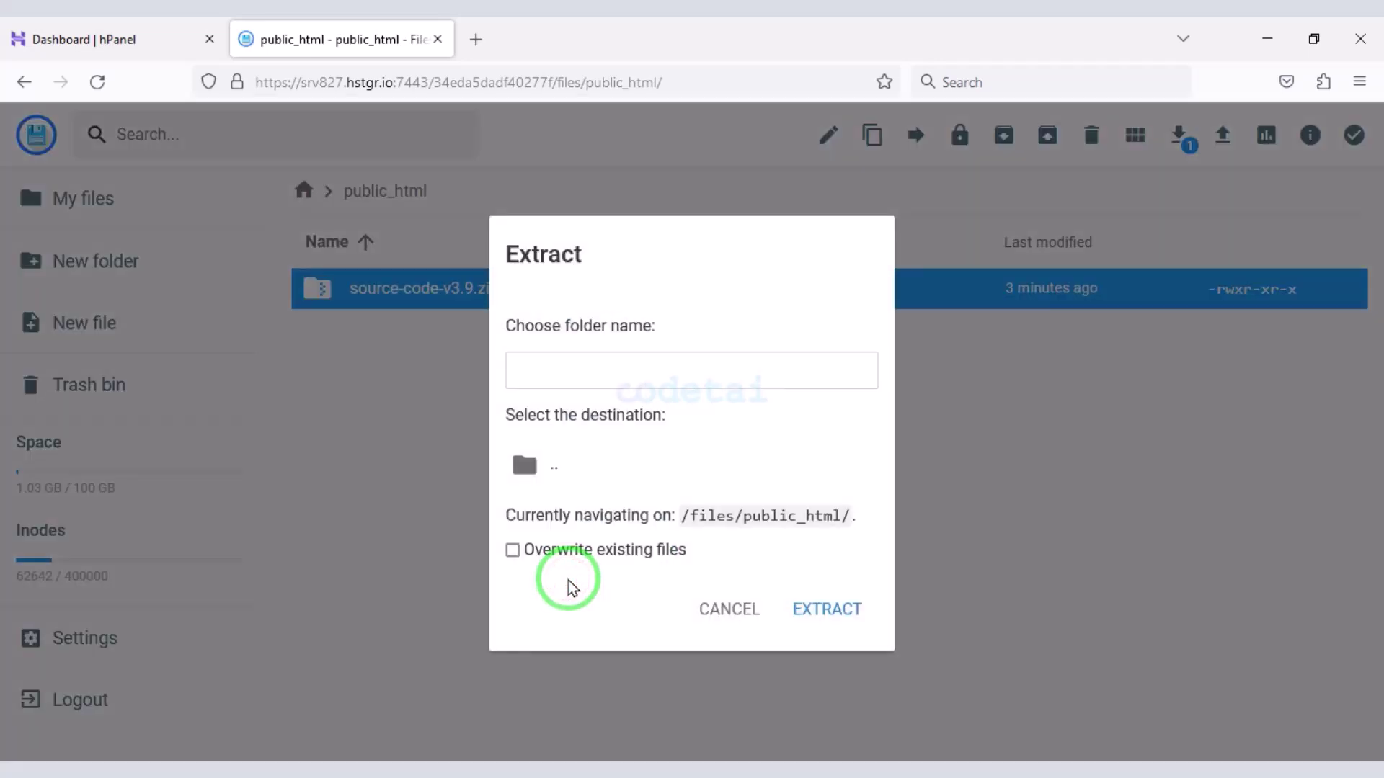
text(MyFolder)
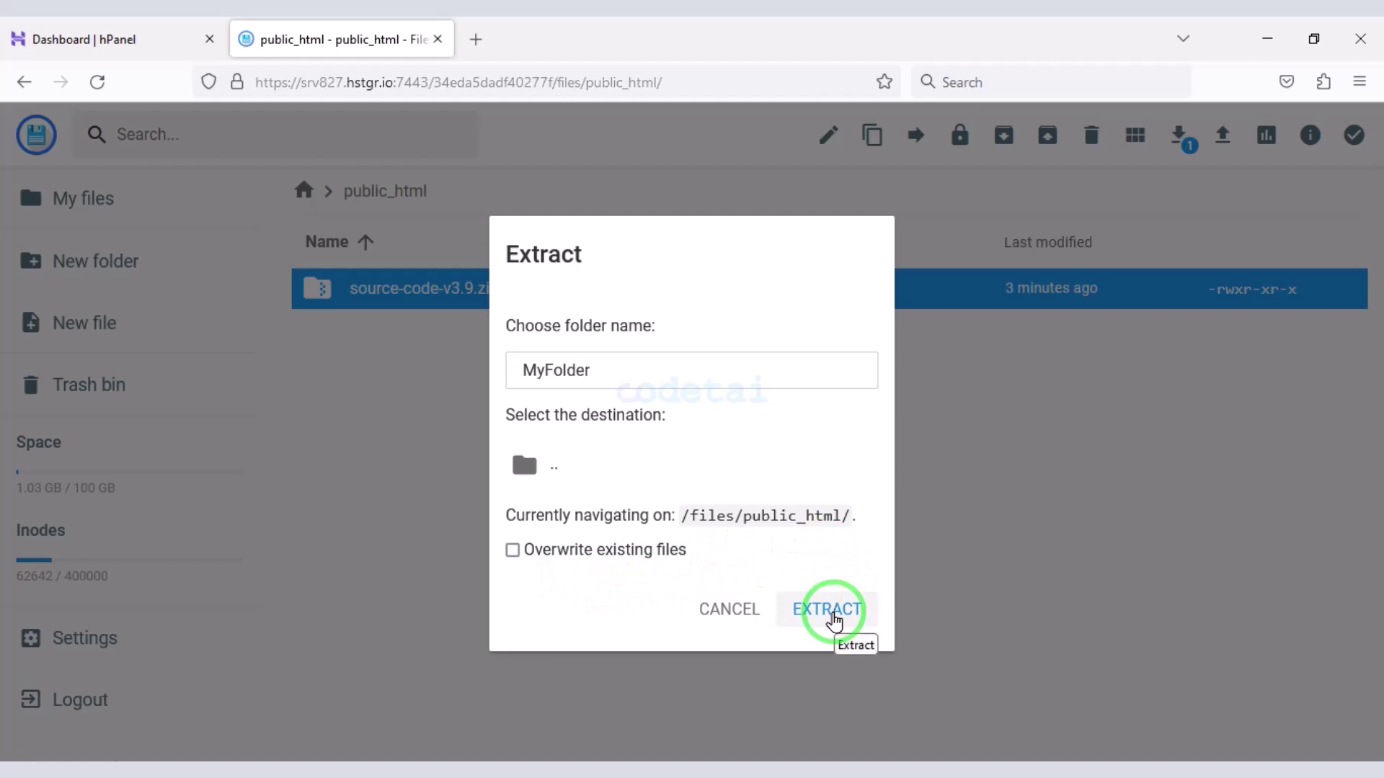
click(829, 611)
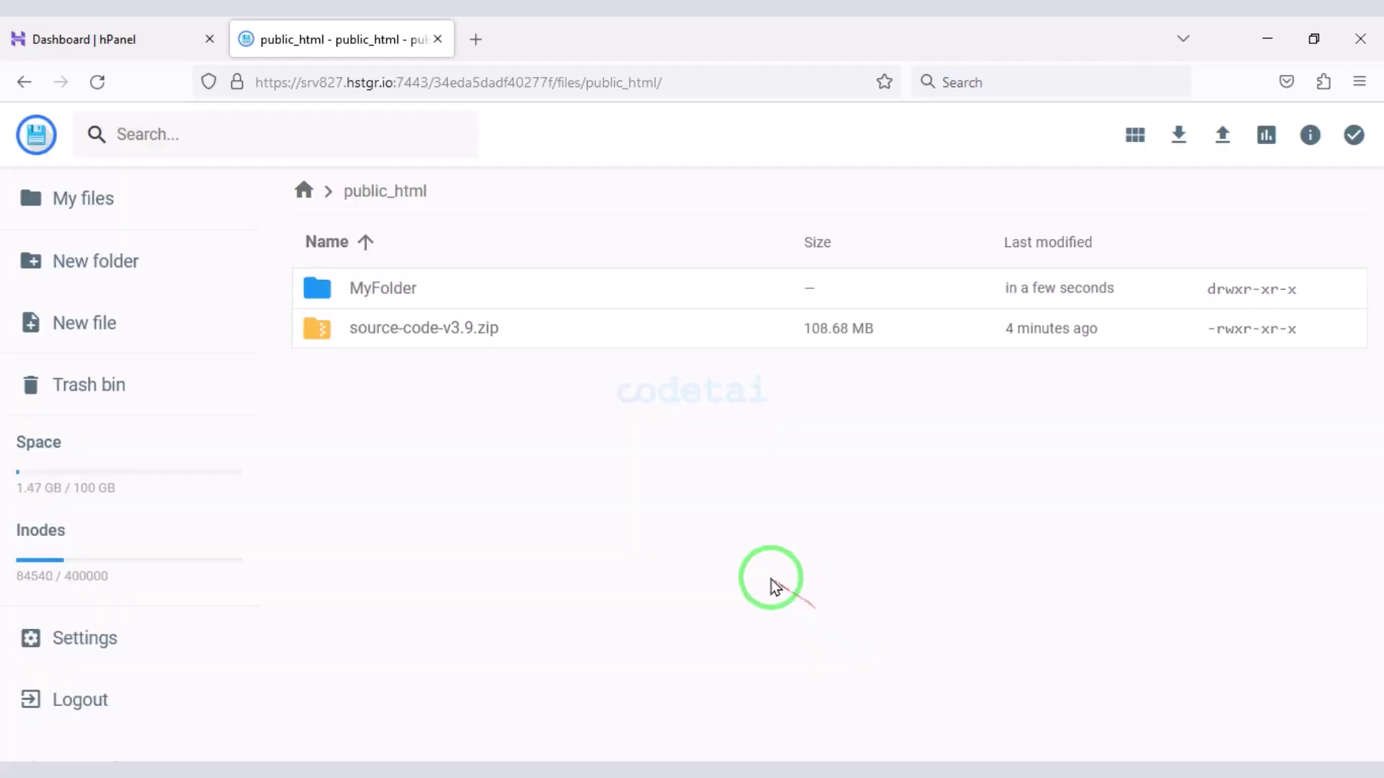
Permanently delete source-code-v3.9.zip, skipping the trash
click(550, 332)
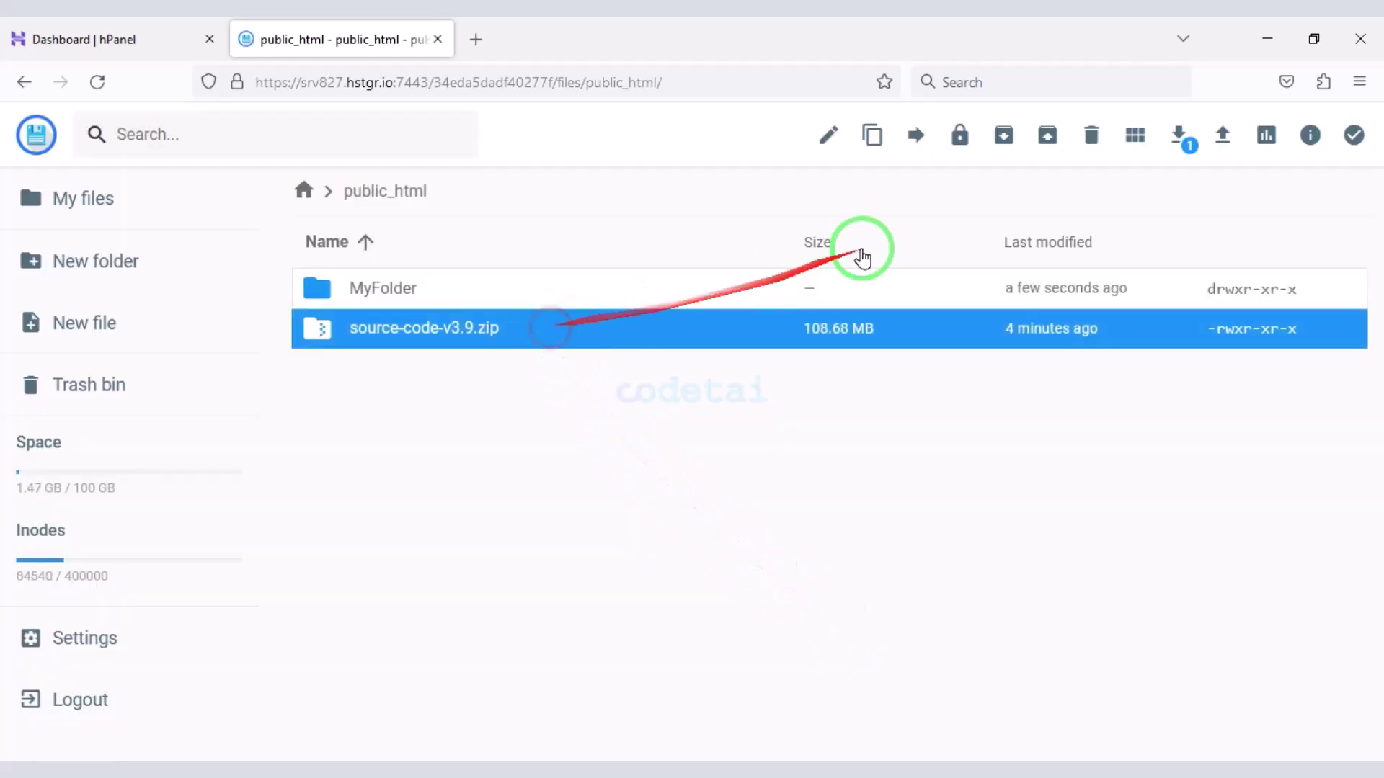
click(1092, 135)
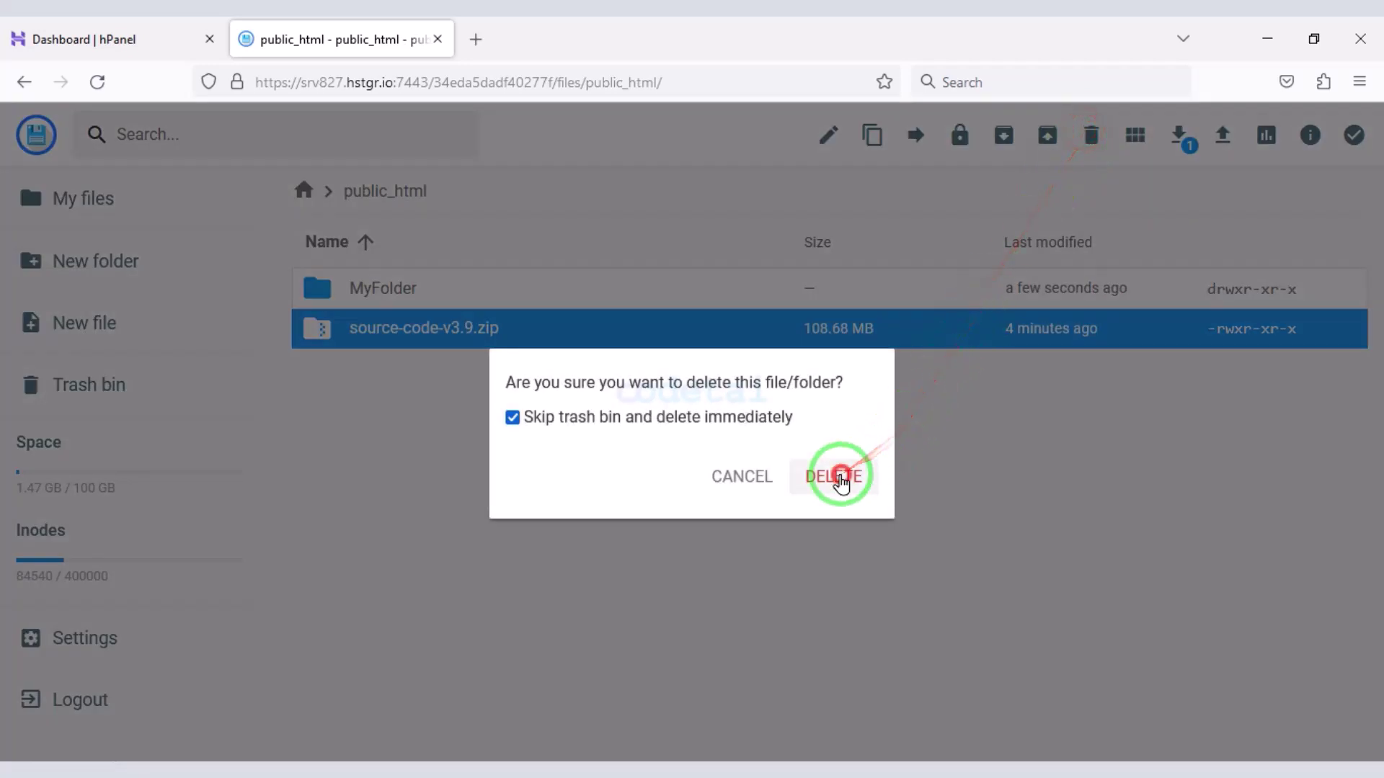
click(839, 478)
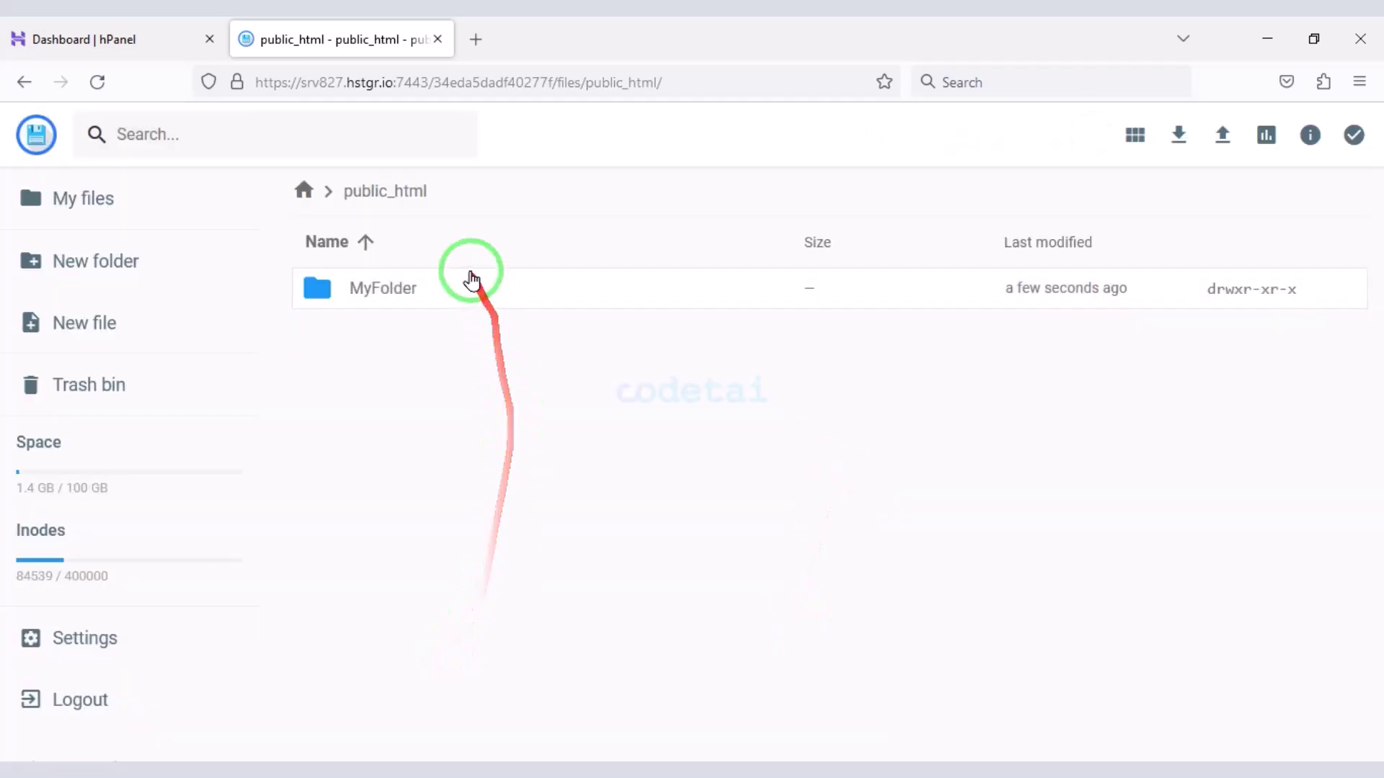
Move all of MyFolder's contents up into public_html
double_click(455, 294)
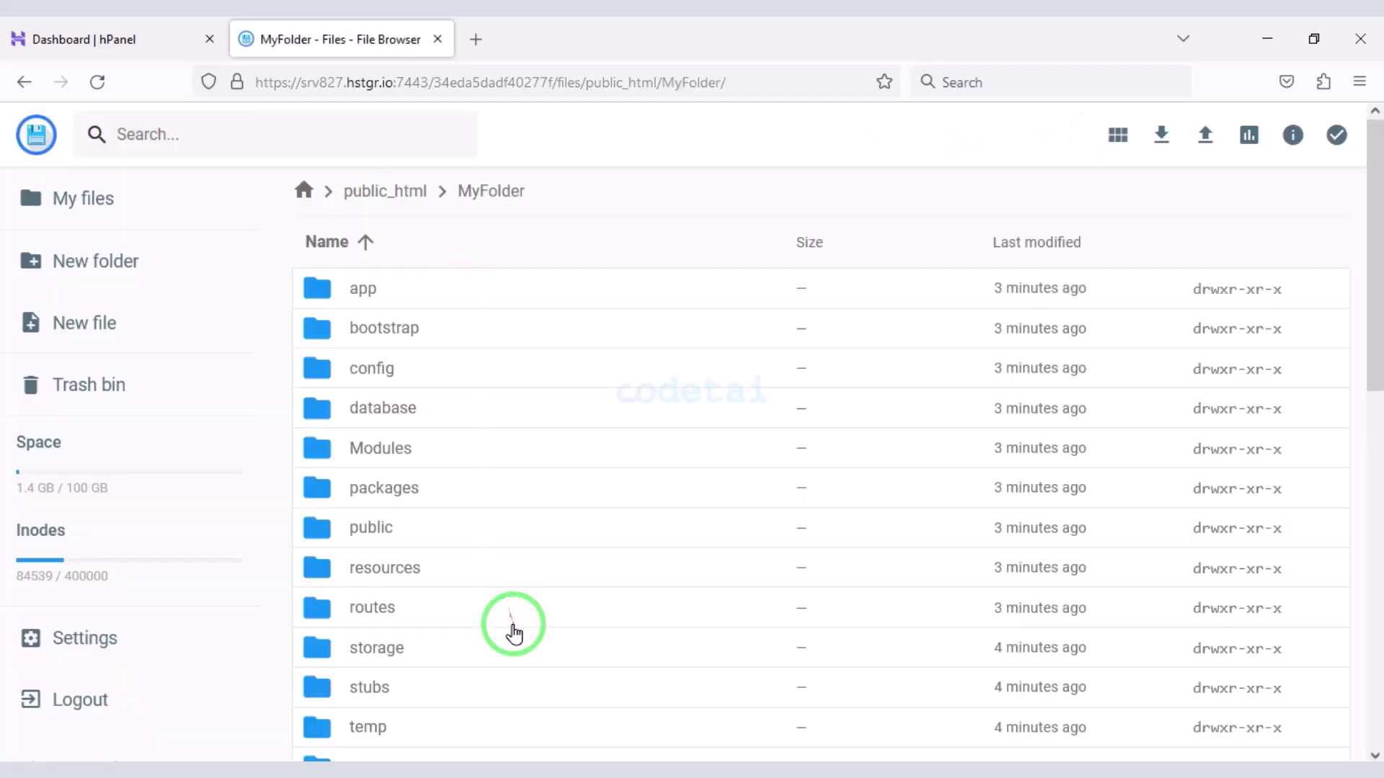
key(ctrl+a)
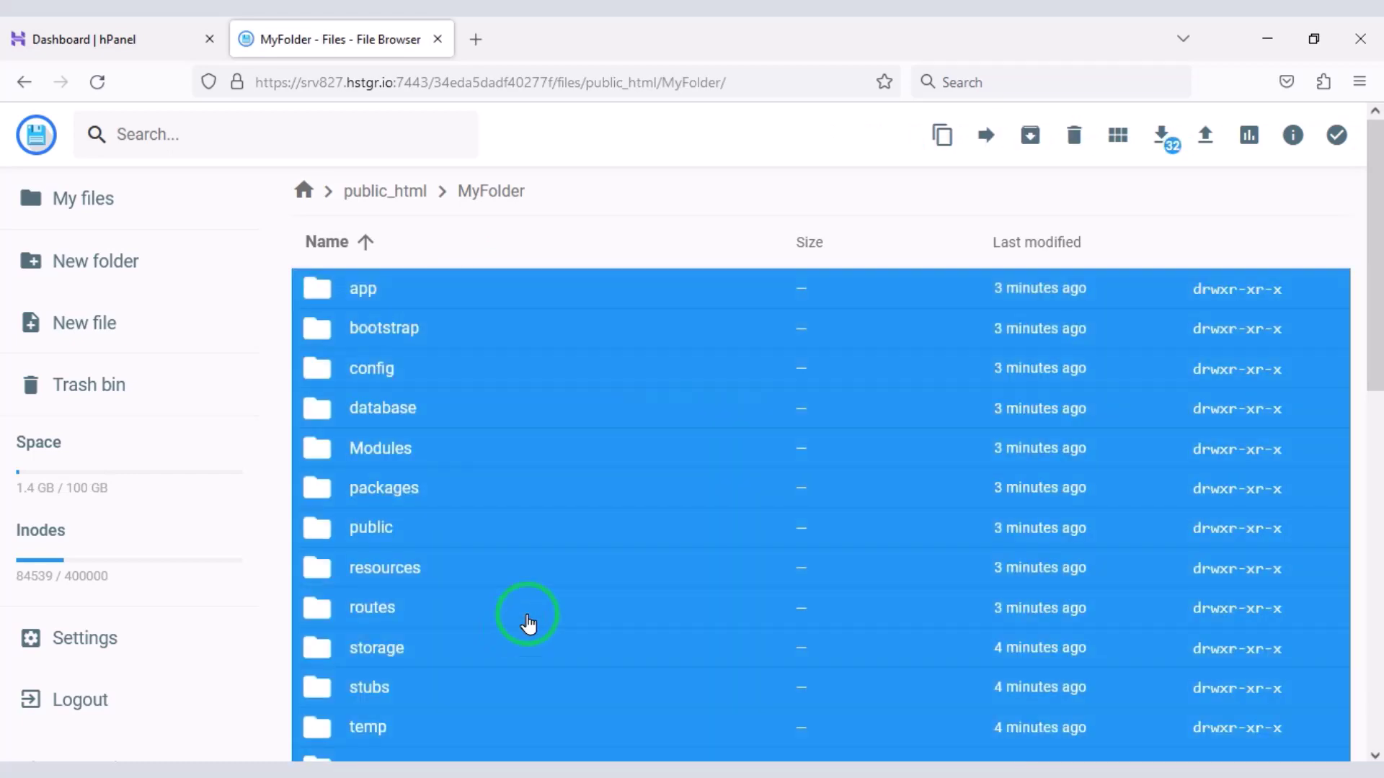
click(986, 135)
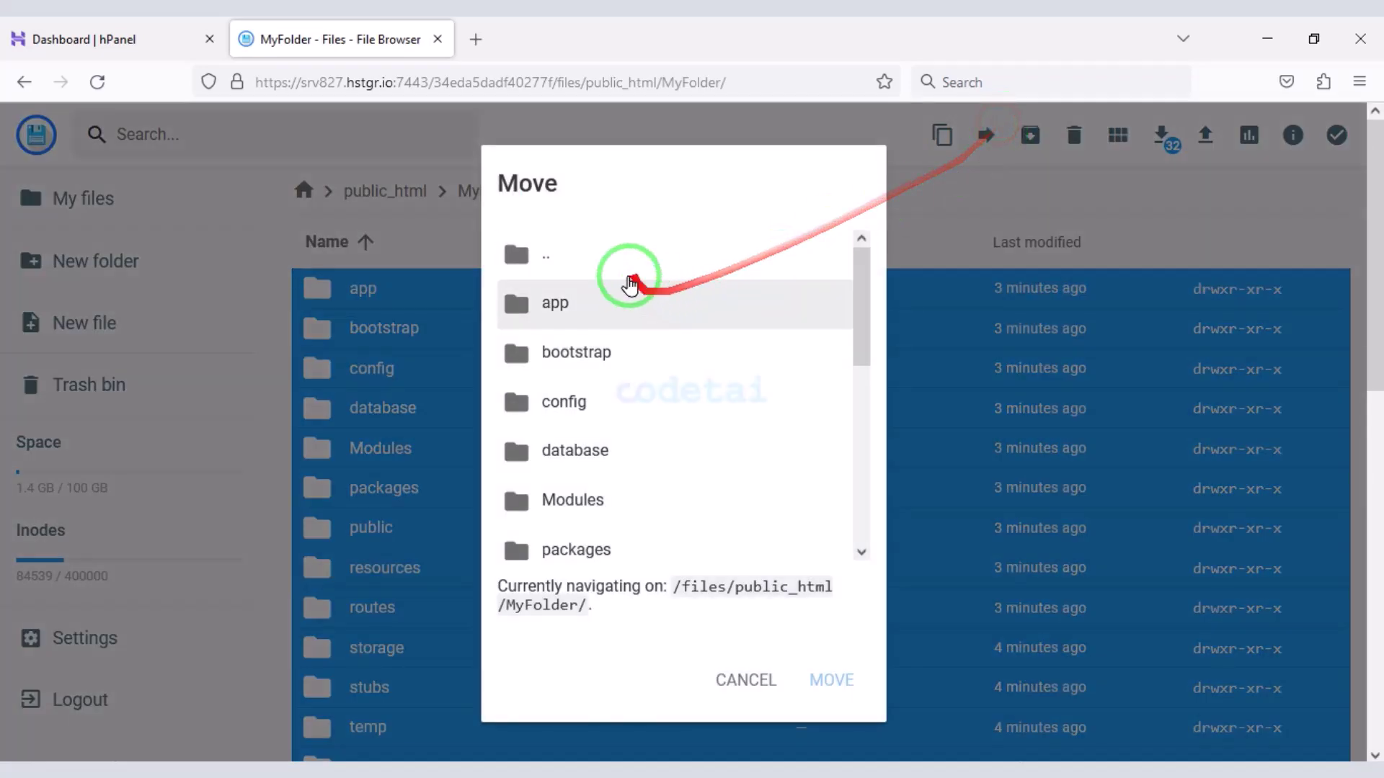
double_click(627, 270)
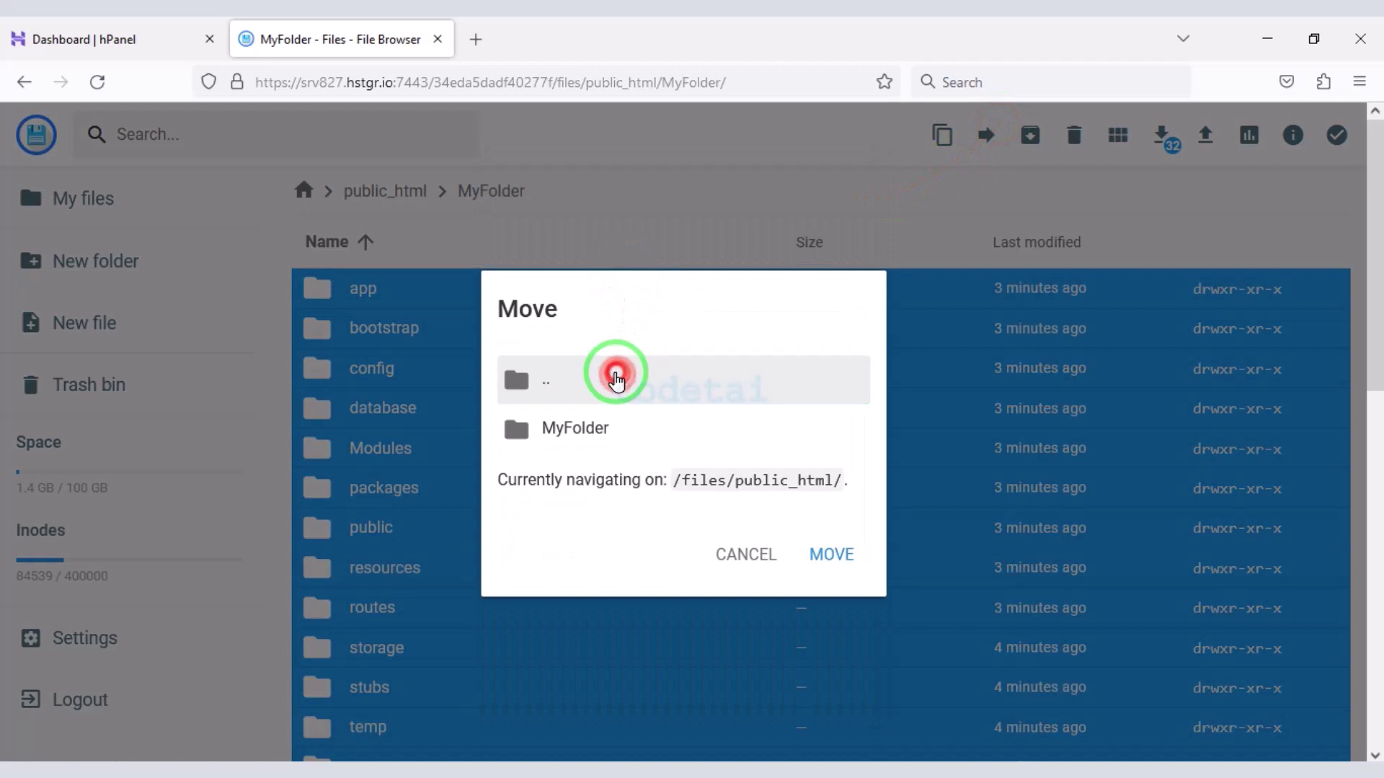
double_click(617, 378)
click(618, 436)
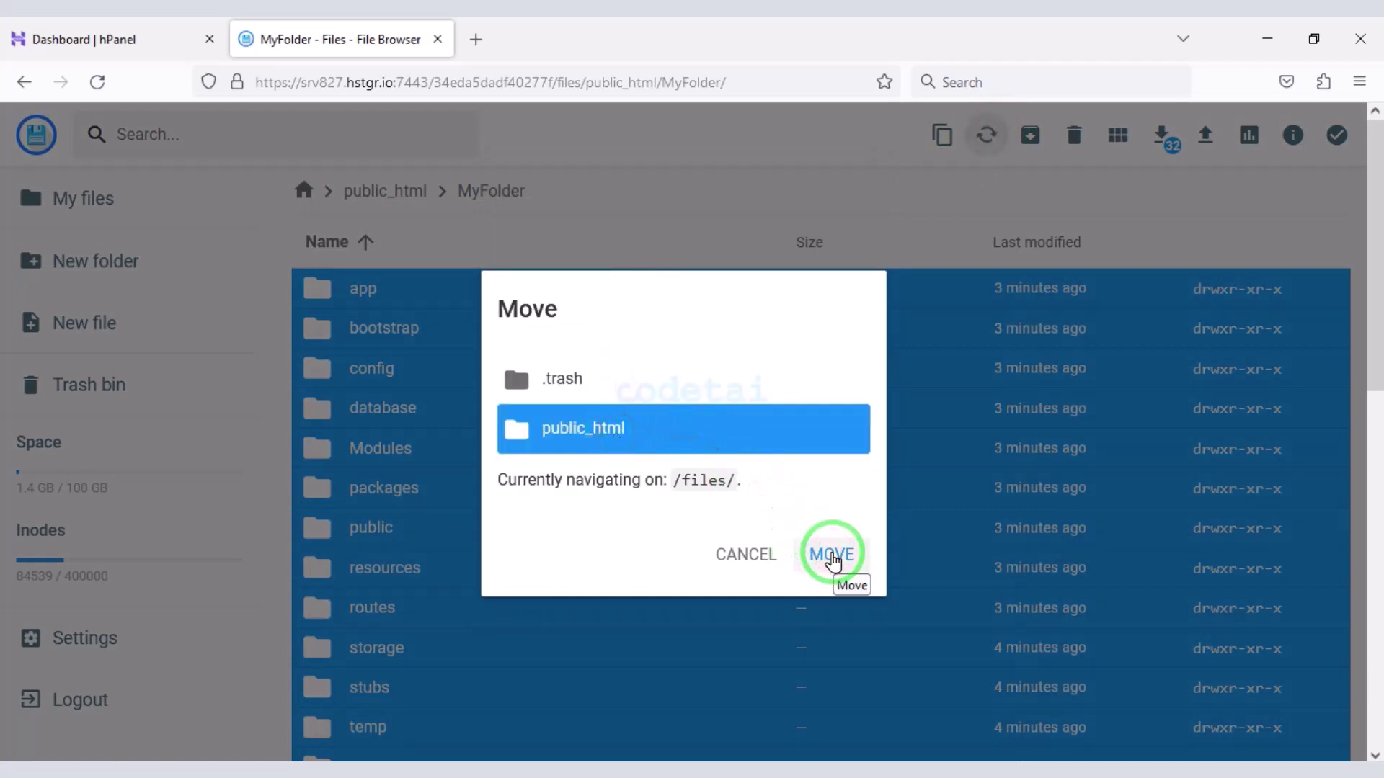
click(832, 556)
Delete the now-empty MyFolder
click(449, 498)
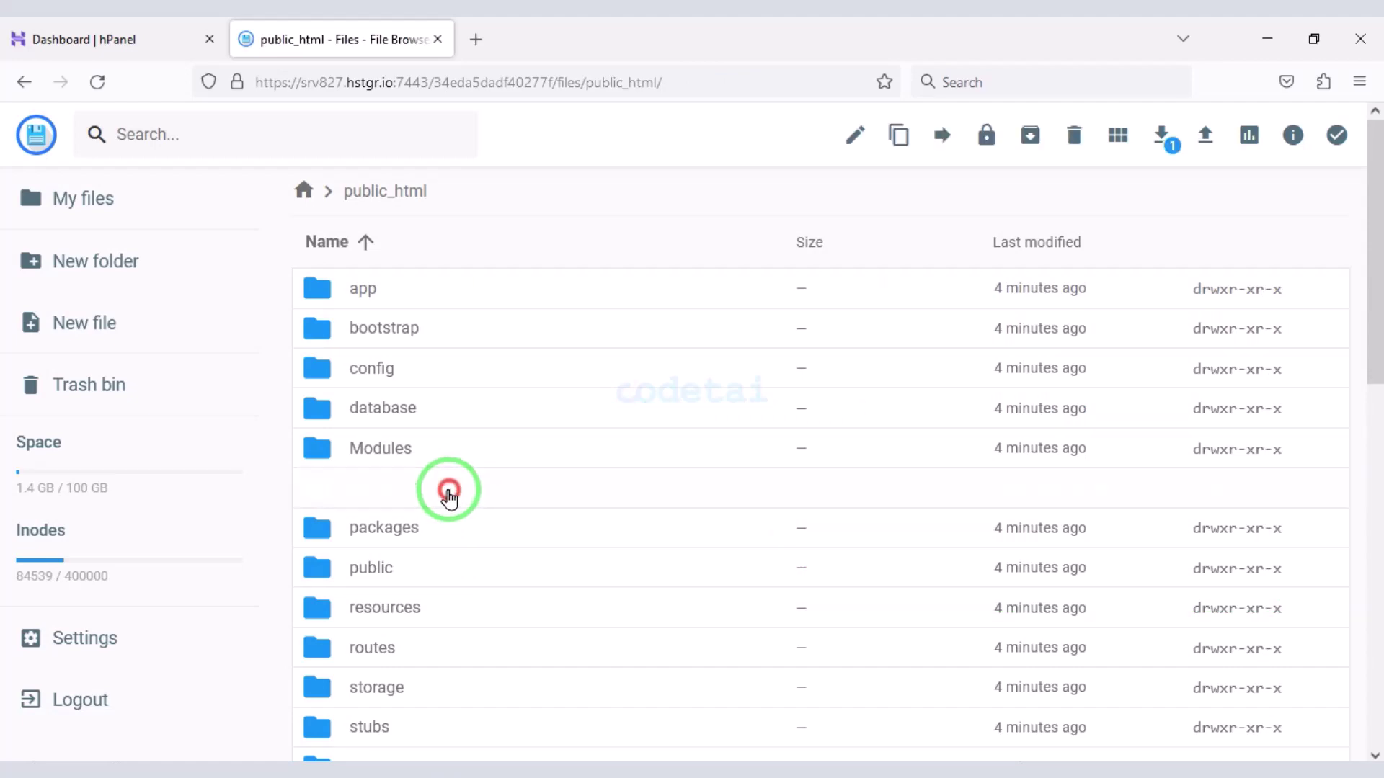
click(1073, 135)
click(830, 478)
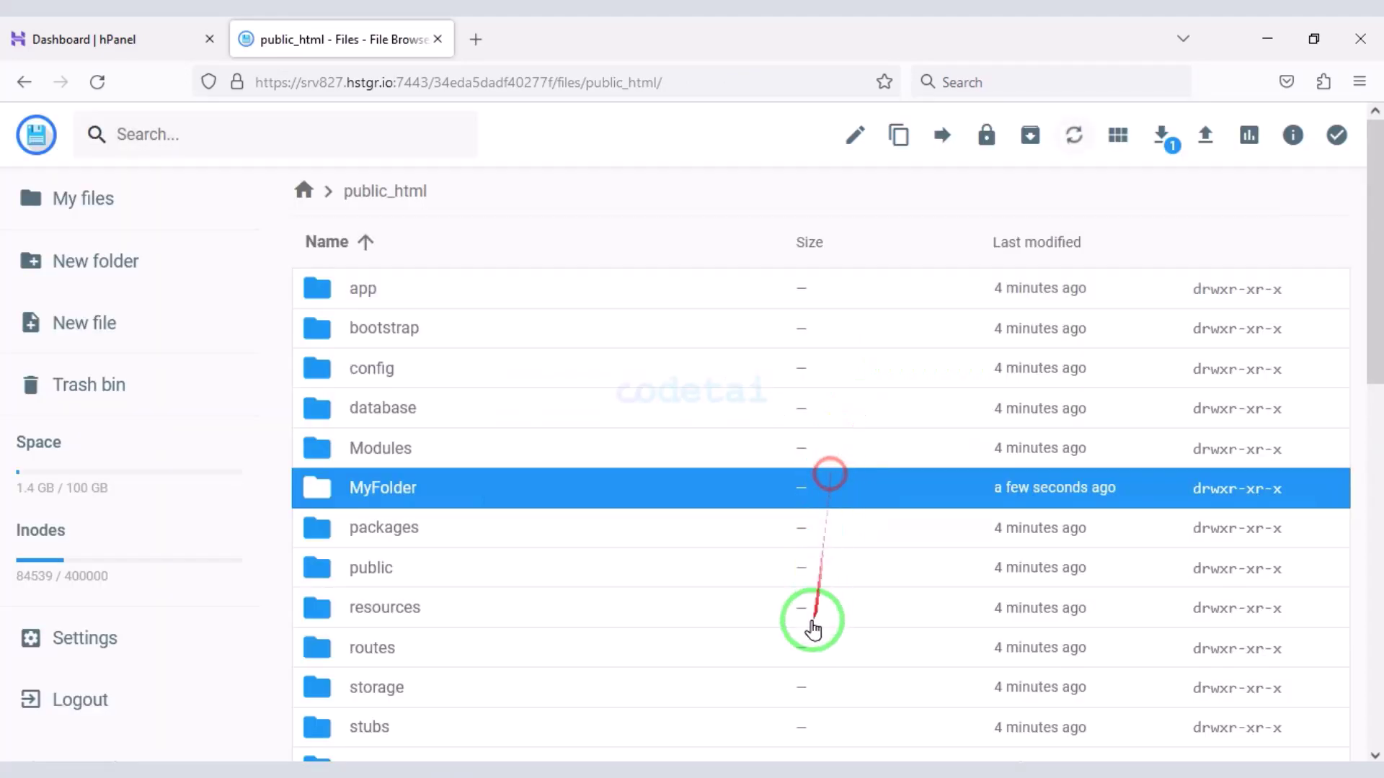
Load codetai.xyz in a new browser tab
click(86, 39)
click(476, 39)
text(code)
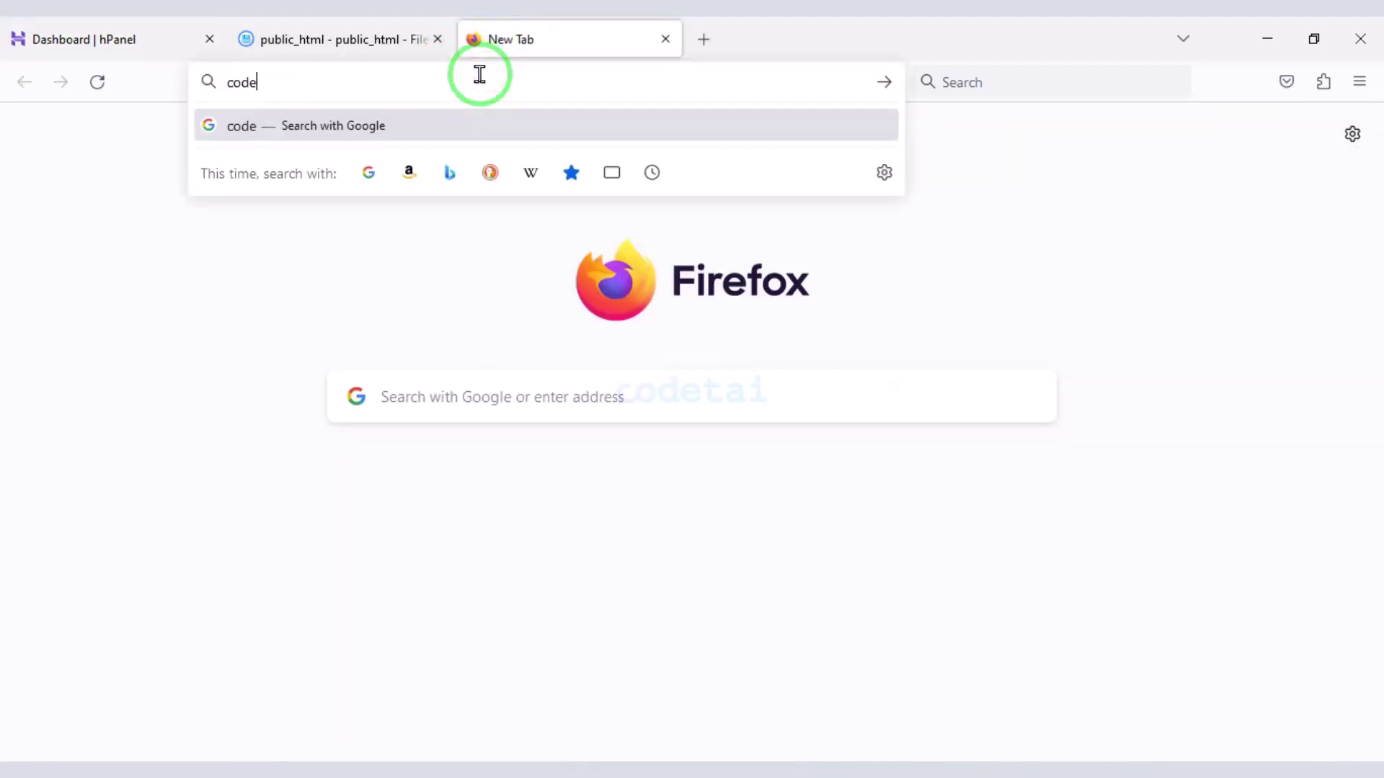
text(tai.xyz)
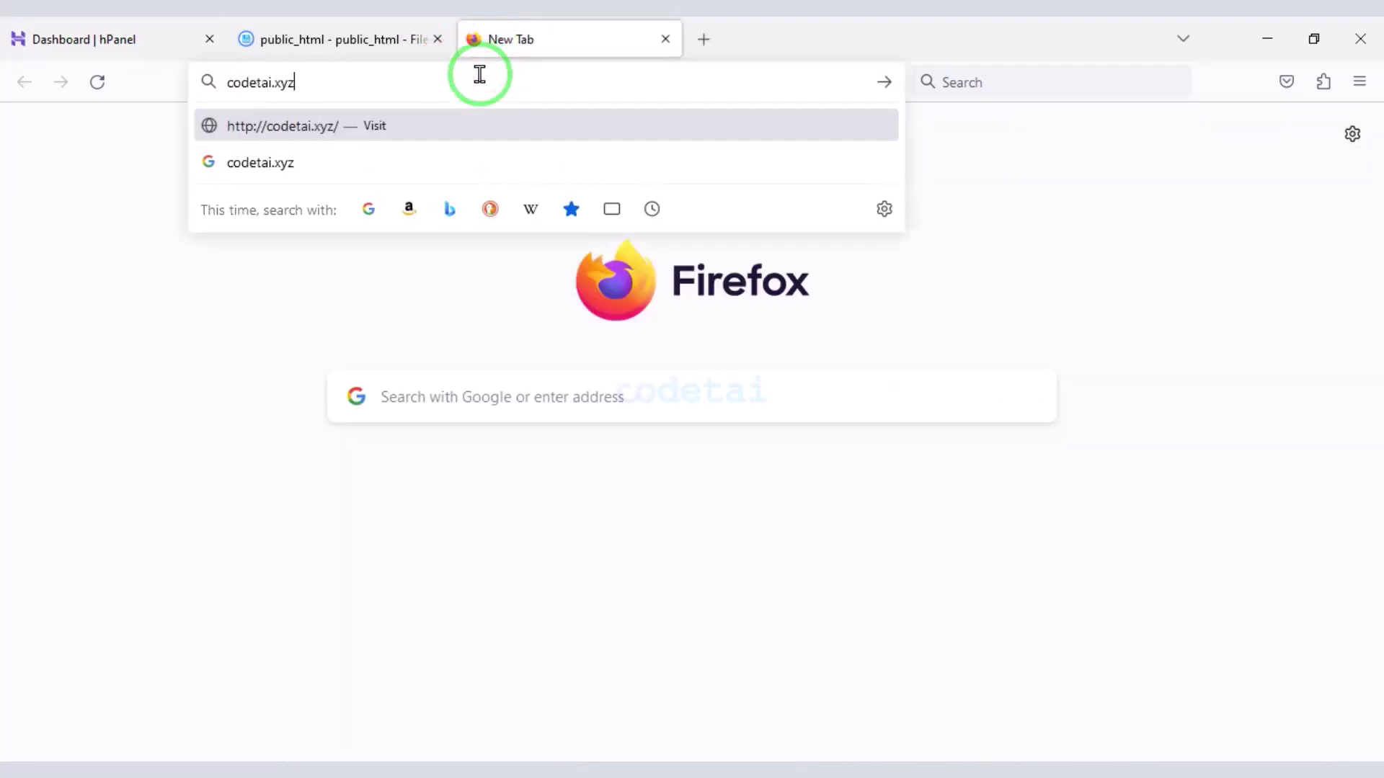
key(Return)
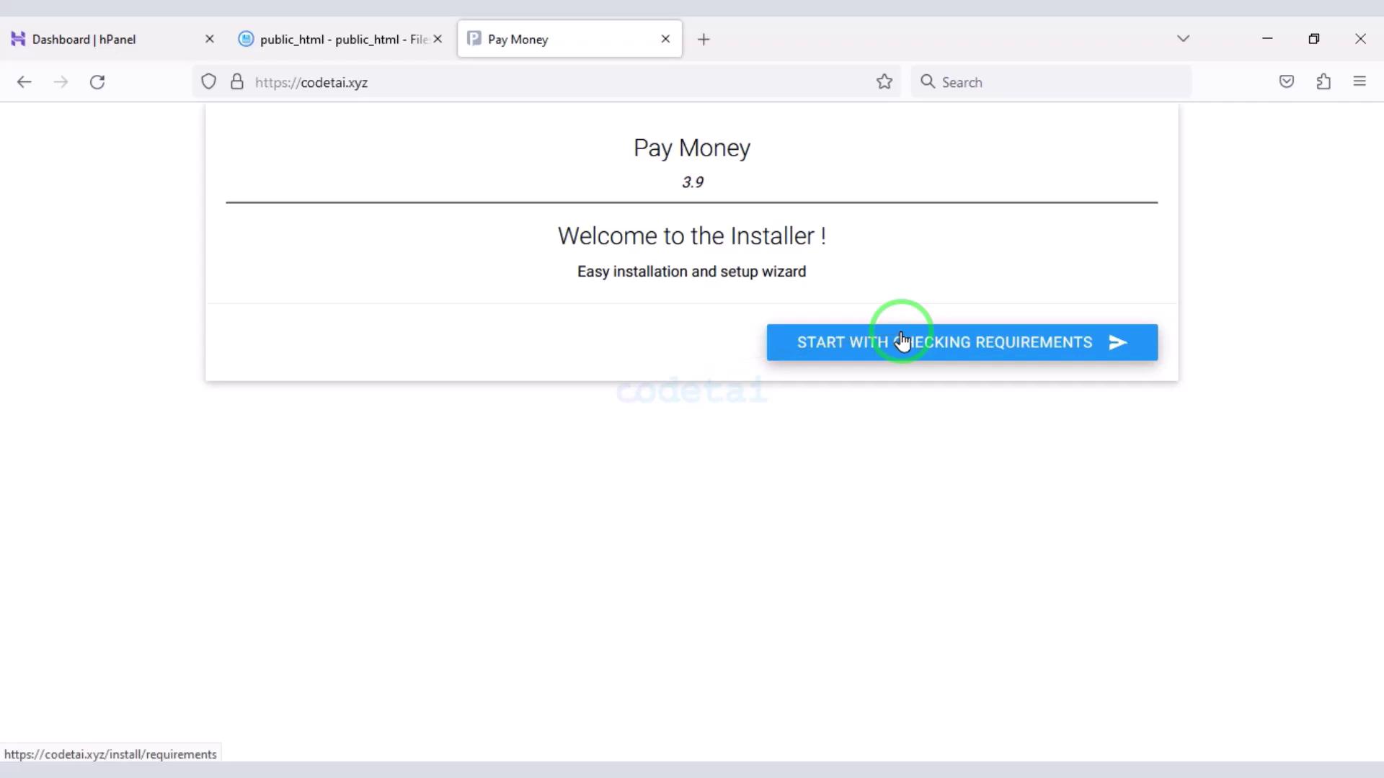
Run the PayMoney installer's PHP and Apache requirements check and continue to Check Permissions
click(902, 340)
scroll(877, 465, down, 2)
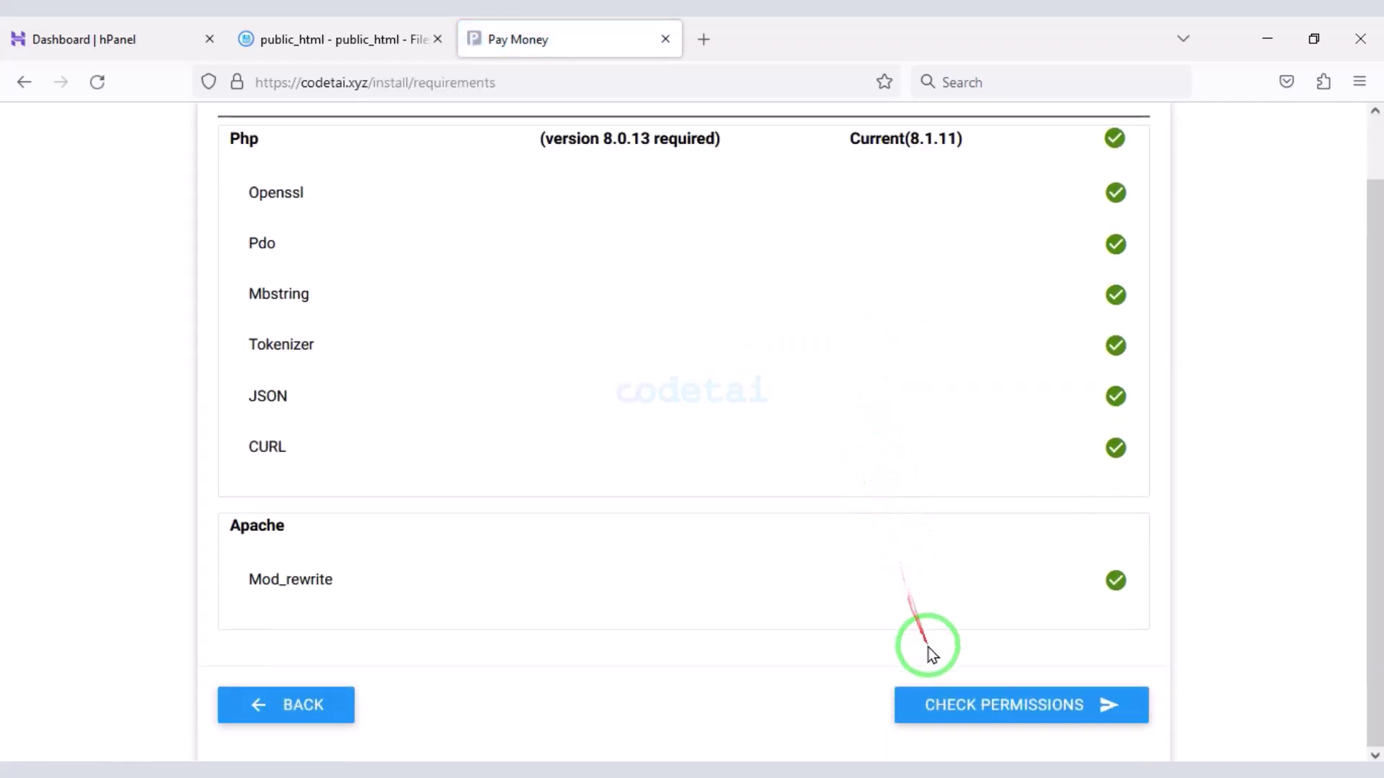
click(948, 710)
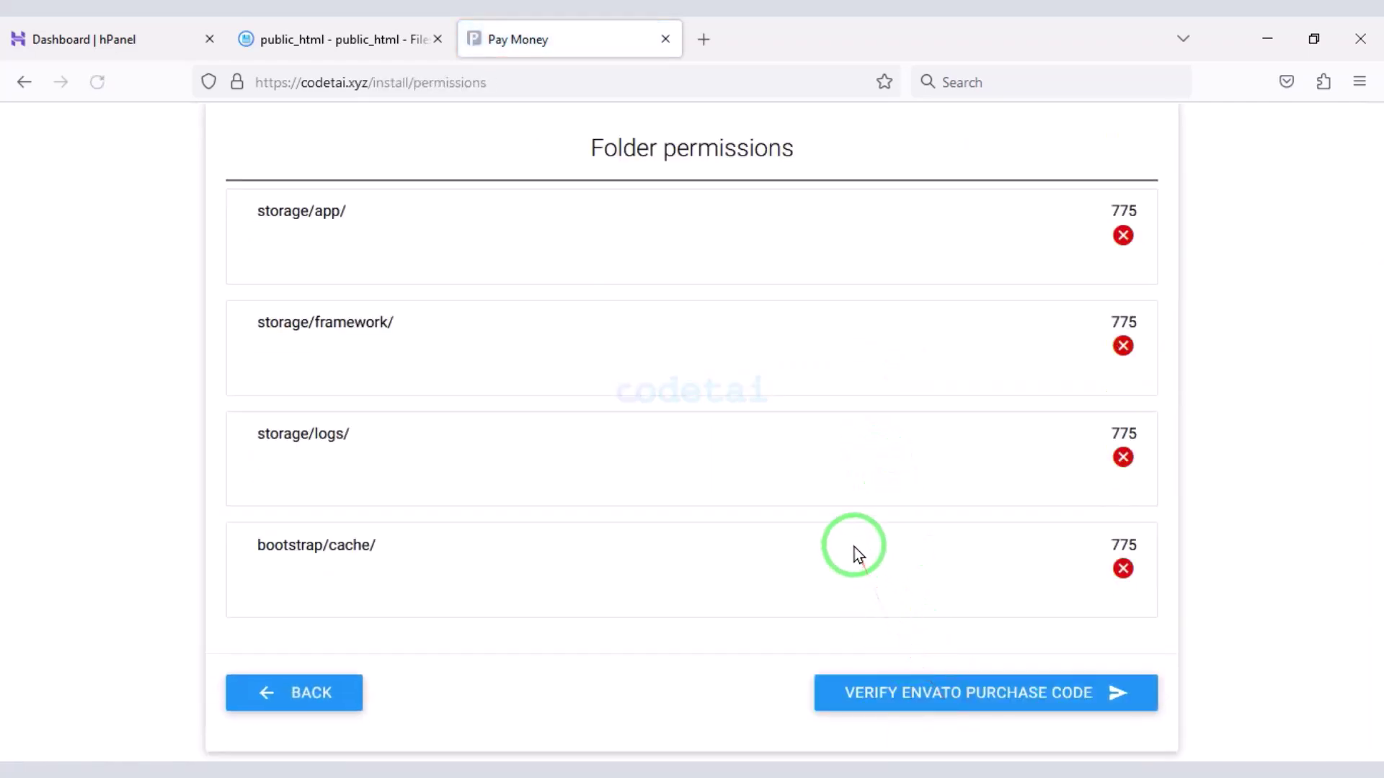
mouse_move(196, 177)
mouse_down()
mouse_move(798, 596)
mouse_move(1134, 642)
mouse_move(1193, 655)
mouse_move(1188, 666)
mouse_up()
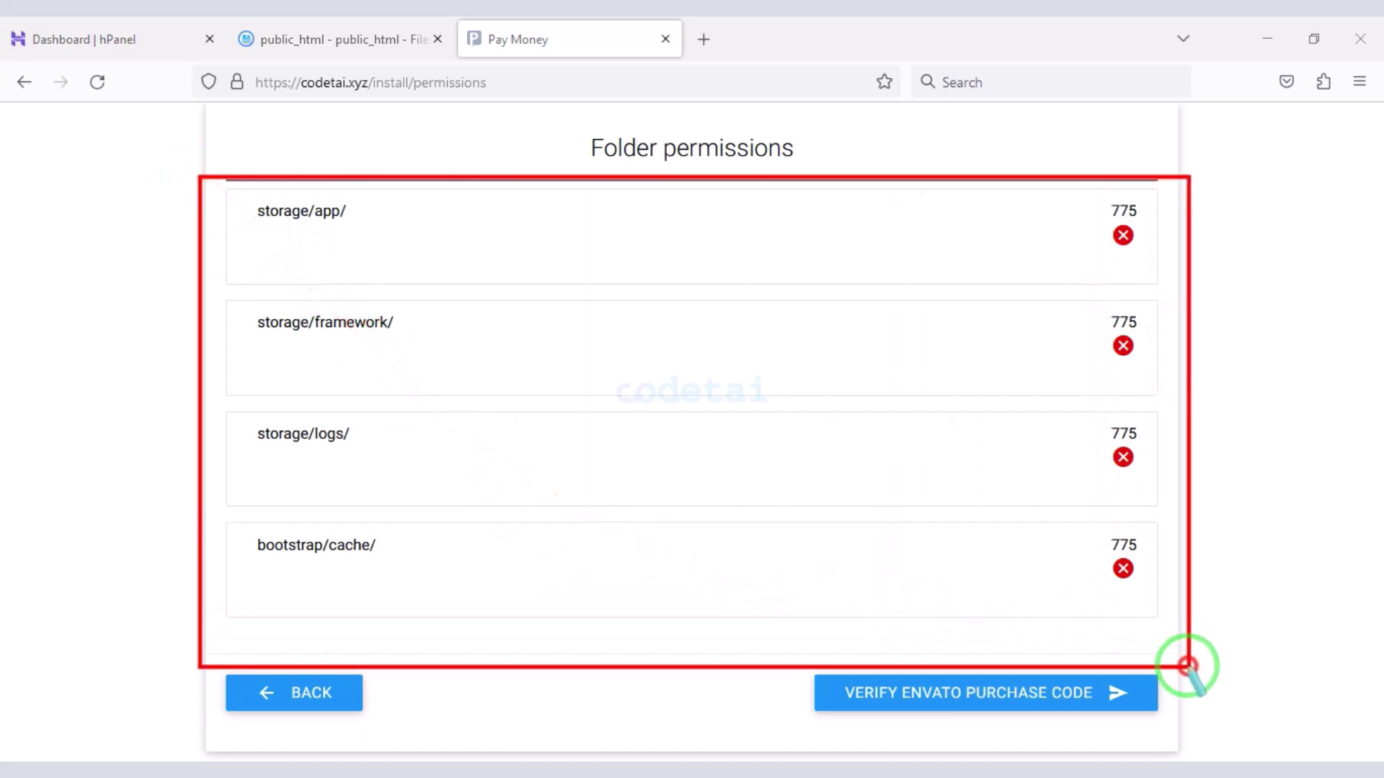
Open the storage folder and give its app folder 777 permissions
click(332, 39)
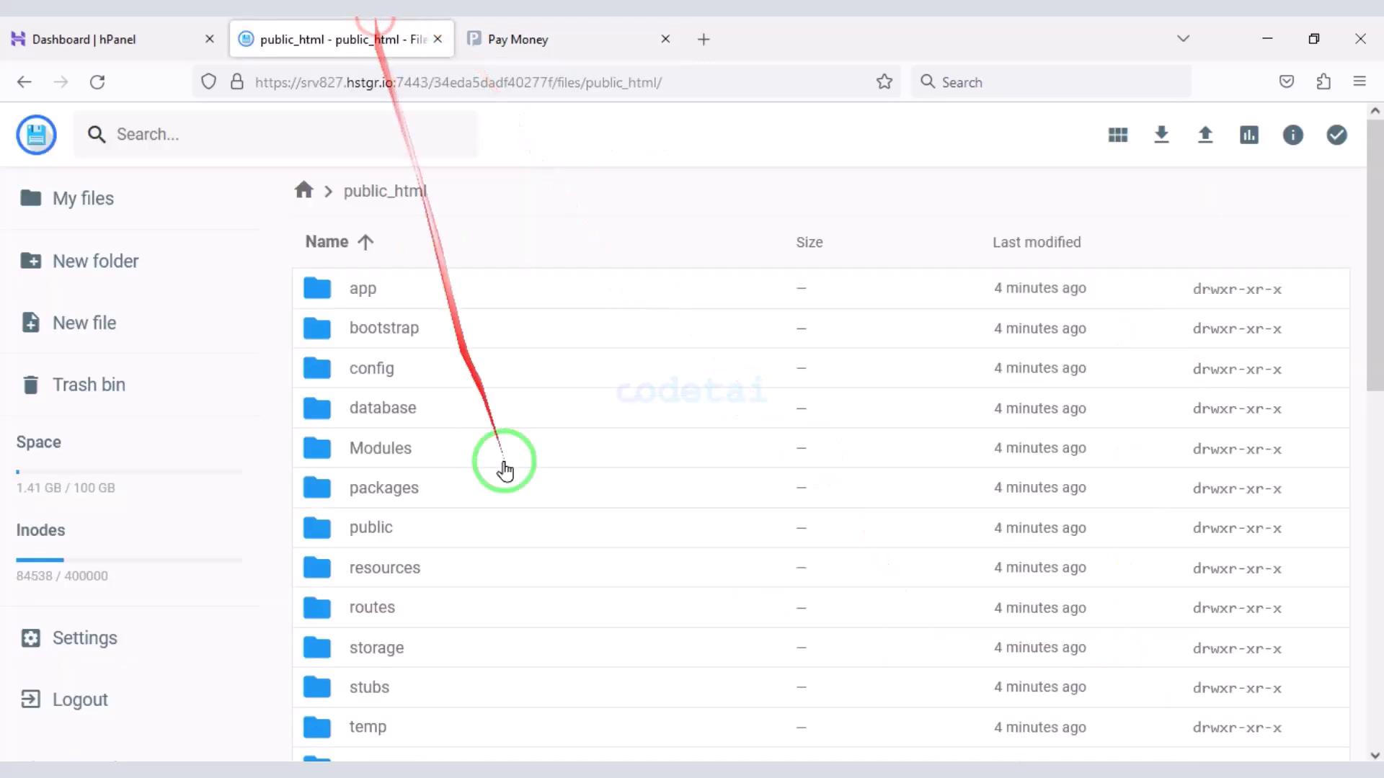
click(467, 647)
double_click(467, 647)
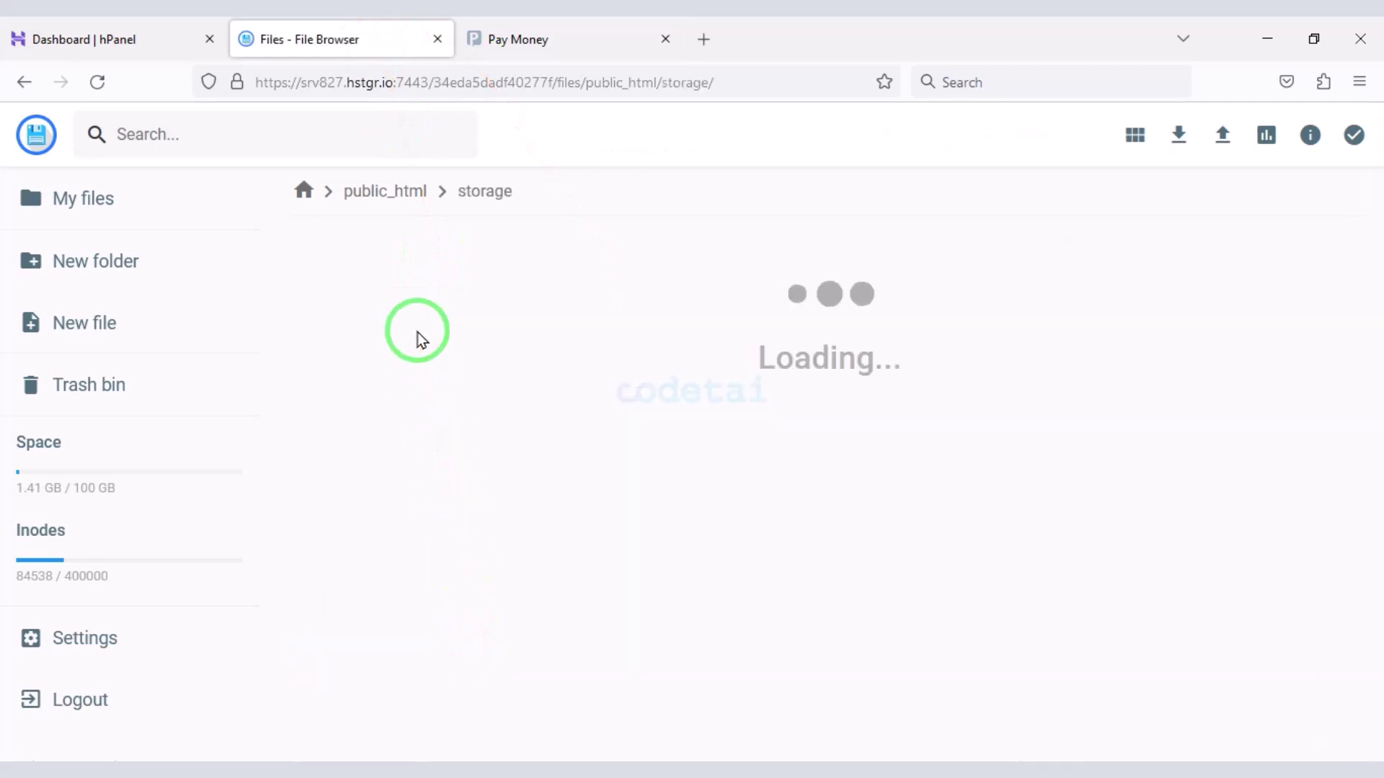
right_click(398, 283)
click(478, 480)
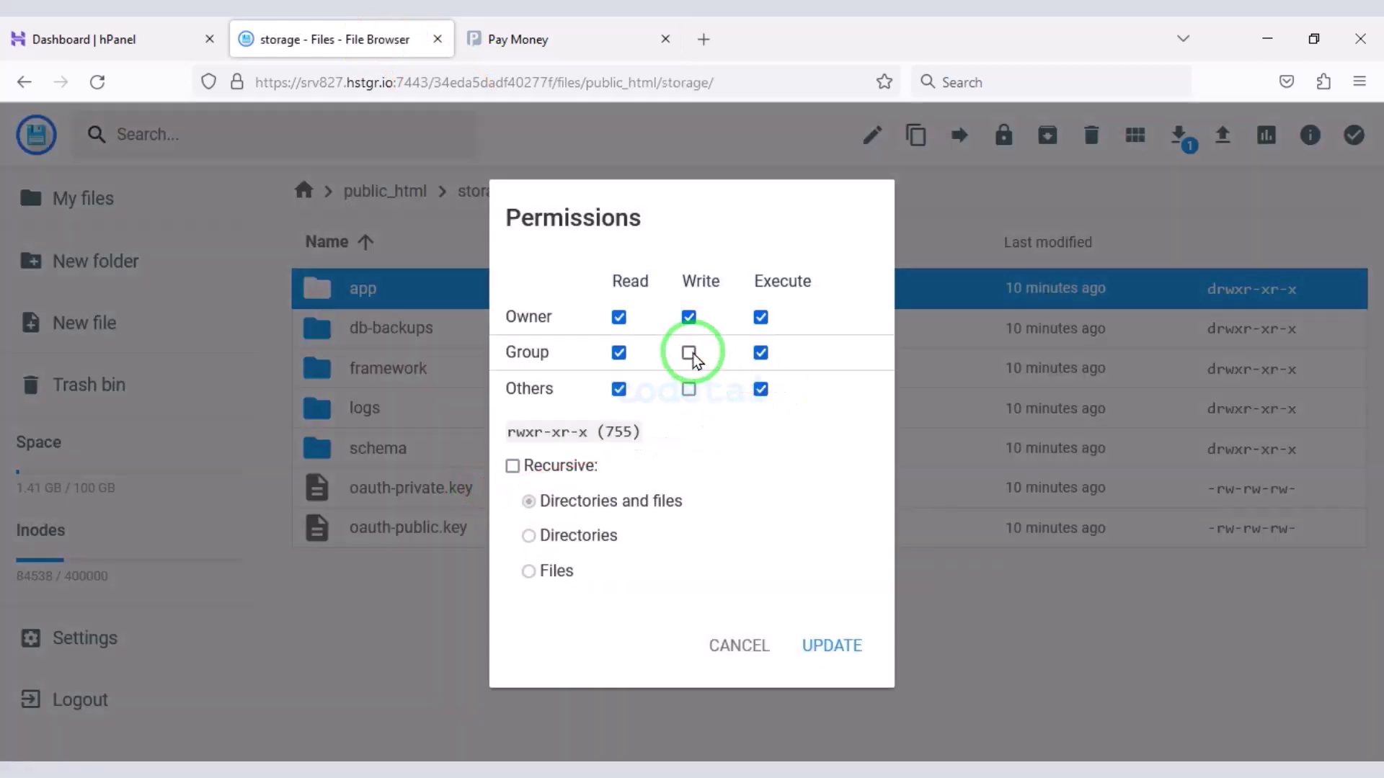
click(689, 390)
click(832, 645)
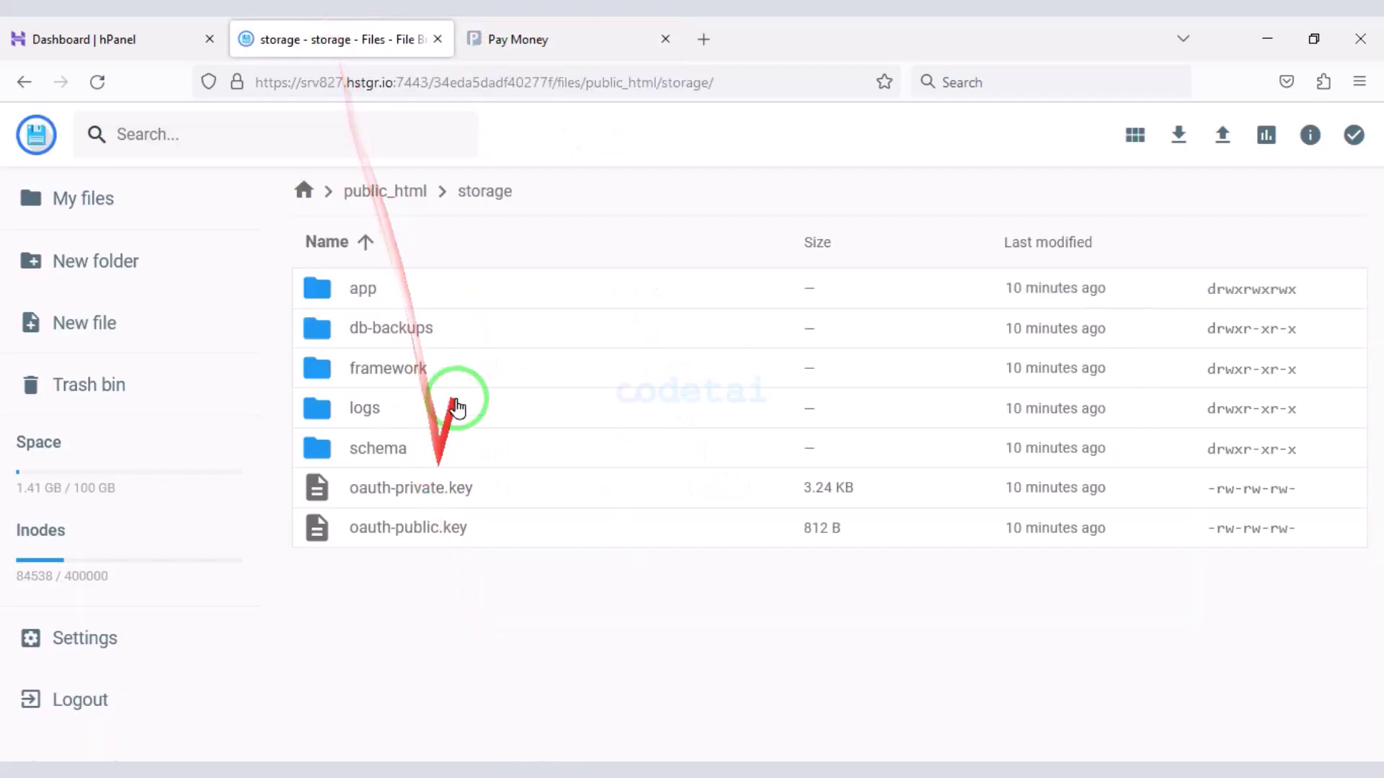
Set the storage/framework folder to 777 permissions
right_click(442, 364)
click(510, 556)
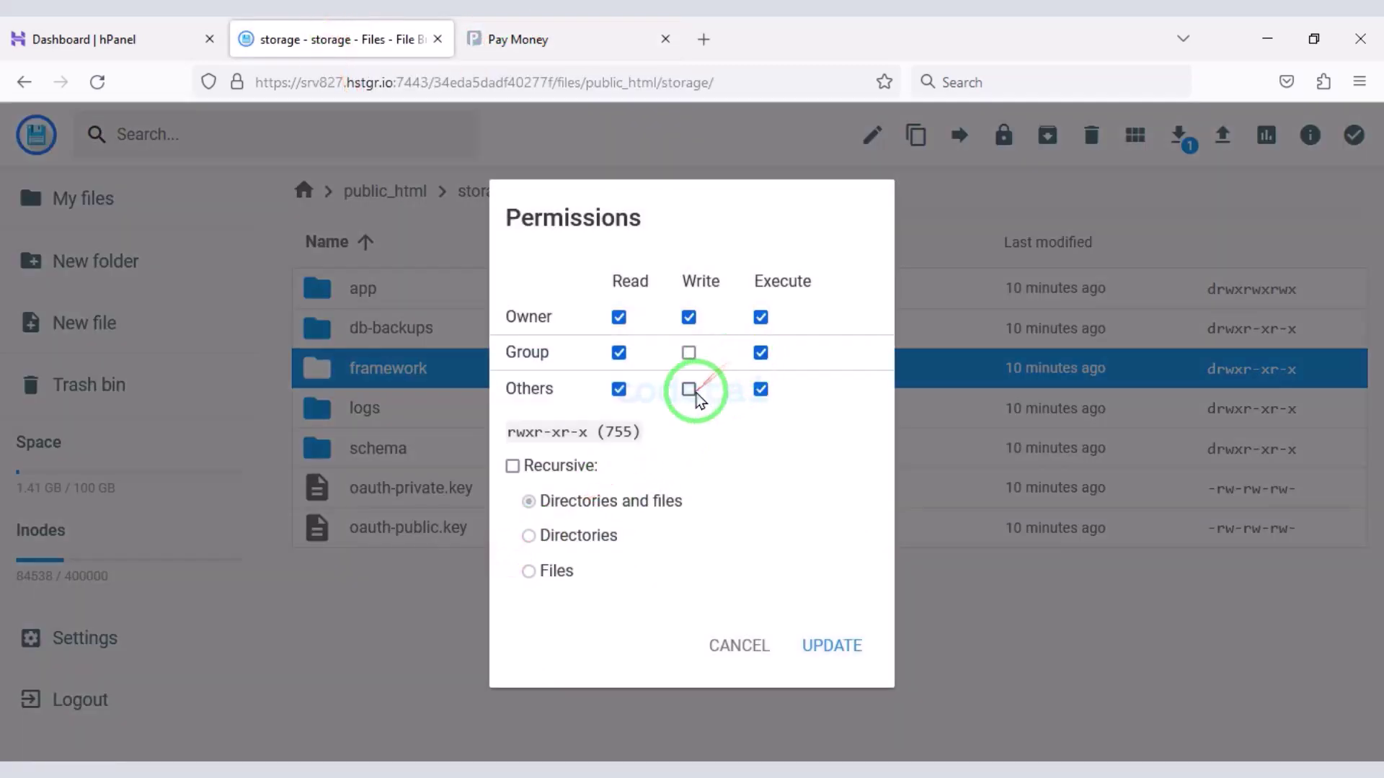
click(689, 354)
click(831, 646)
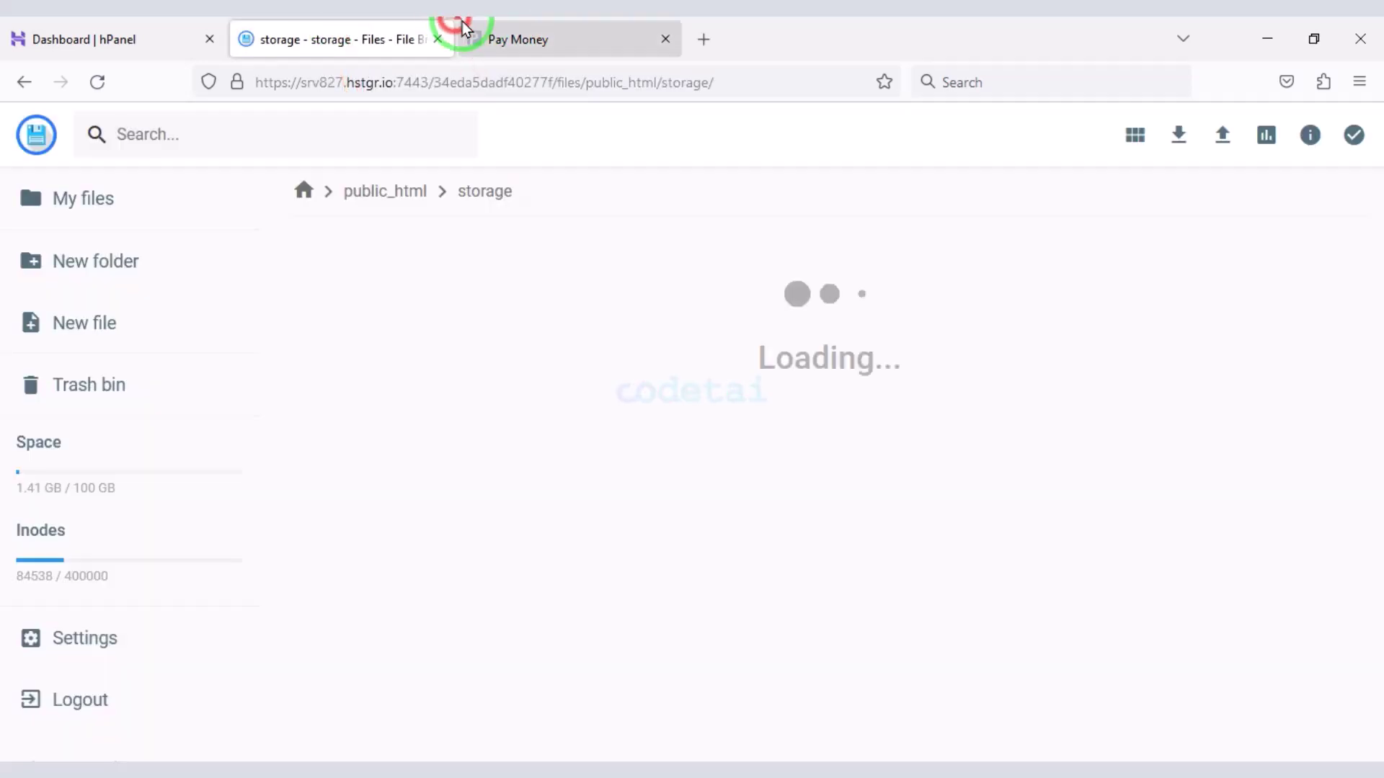
click(576, 29)
click(332, 26)
Set the storage/logs folder to 777 permissions
right_click(397, 398)
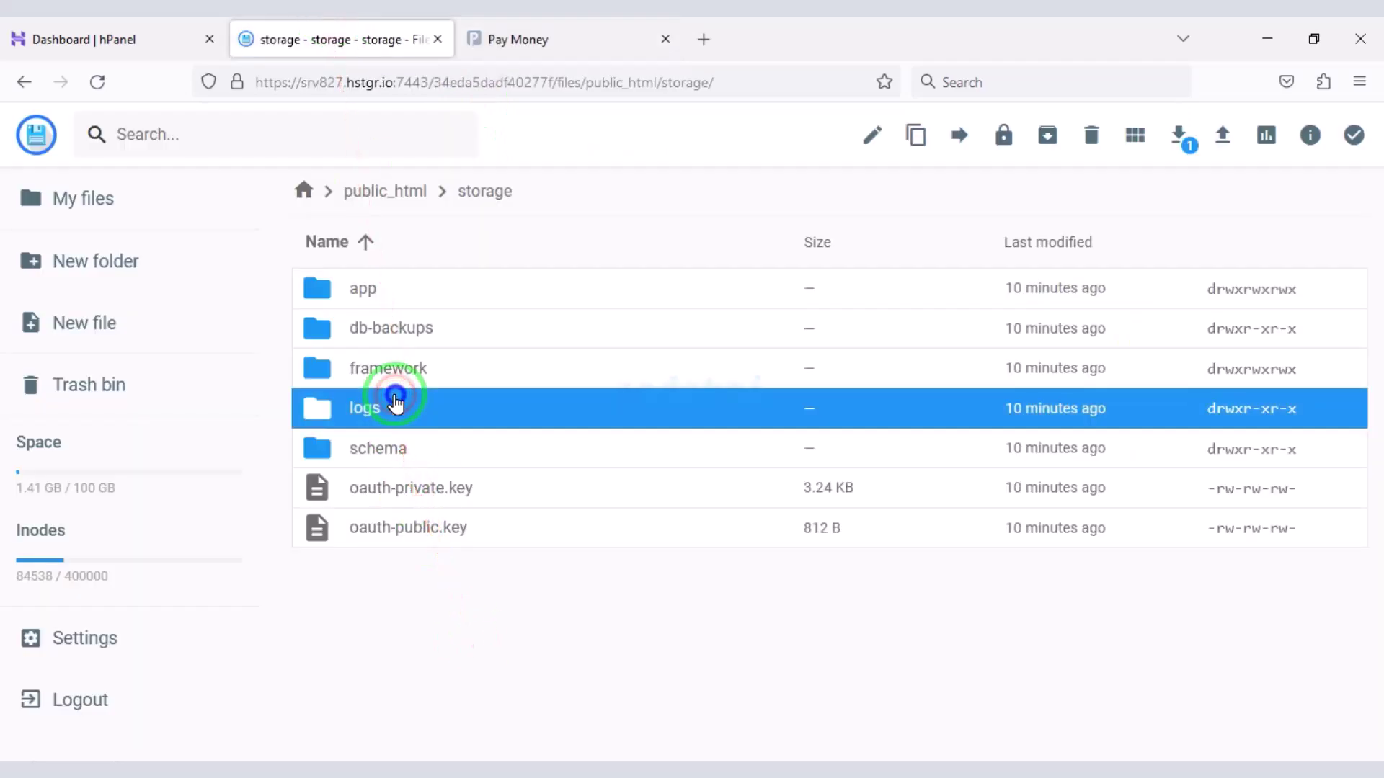
click(498, 593)
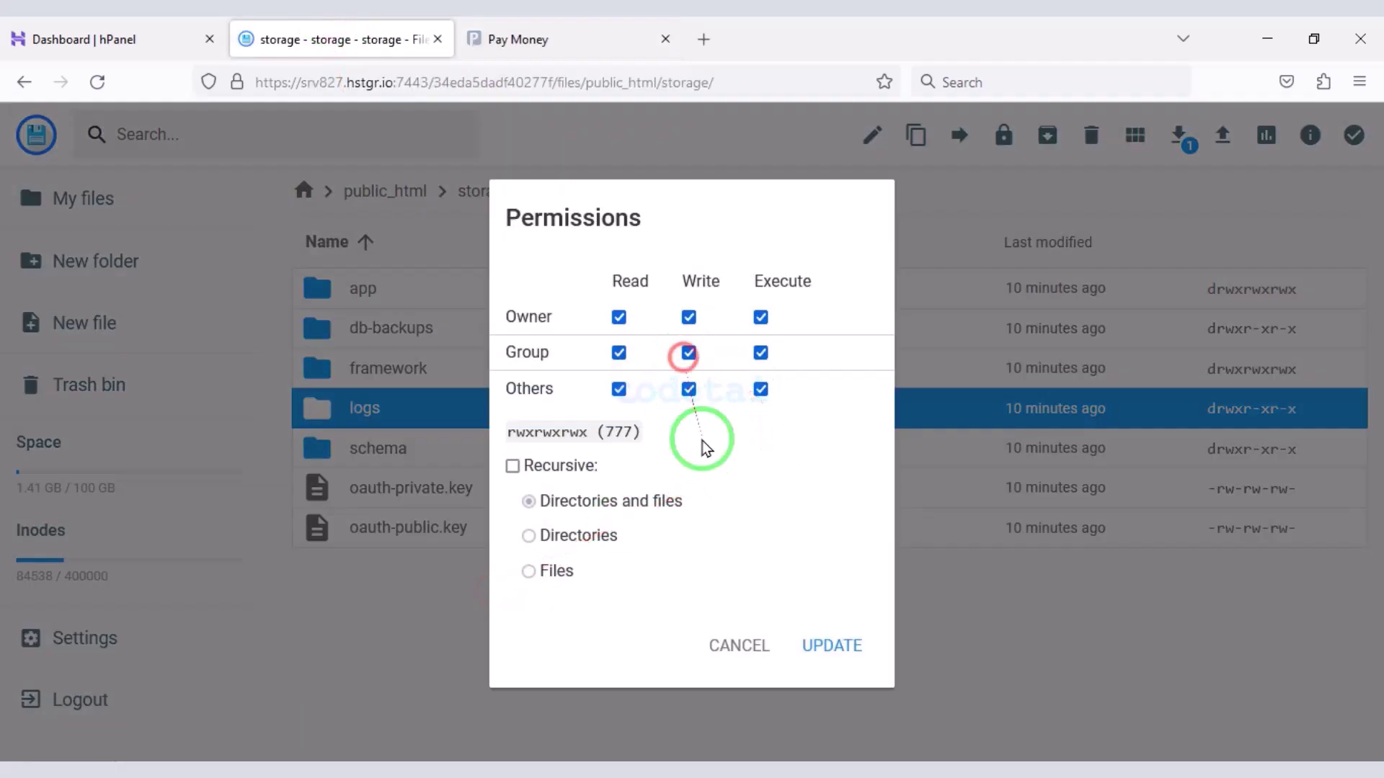
click(831, 645)
click(519, 39)
click(310, 39)
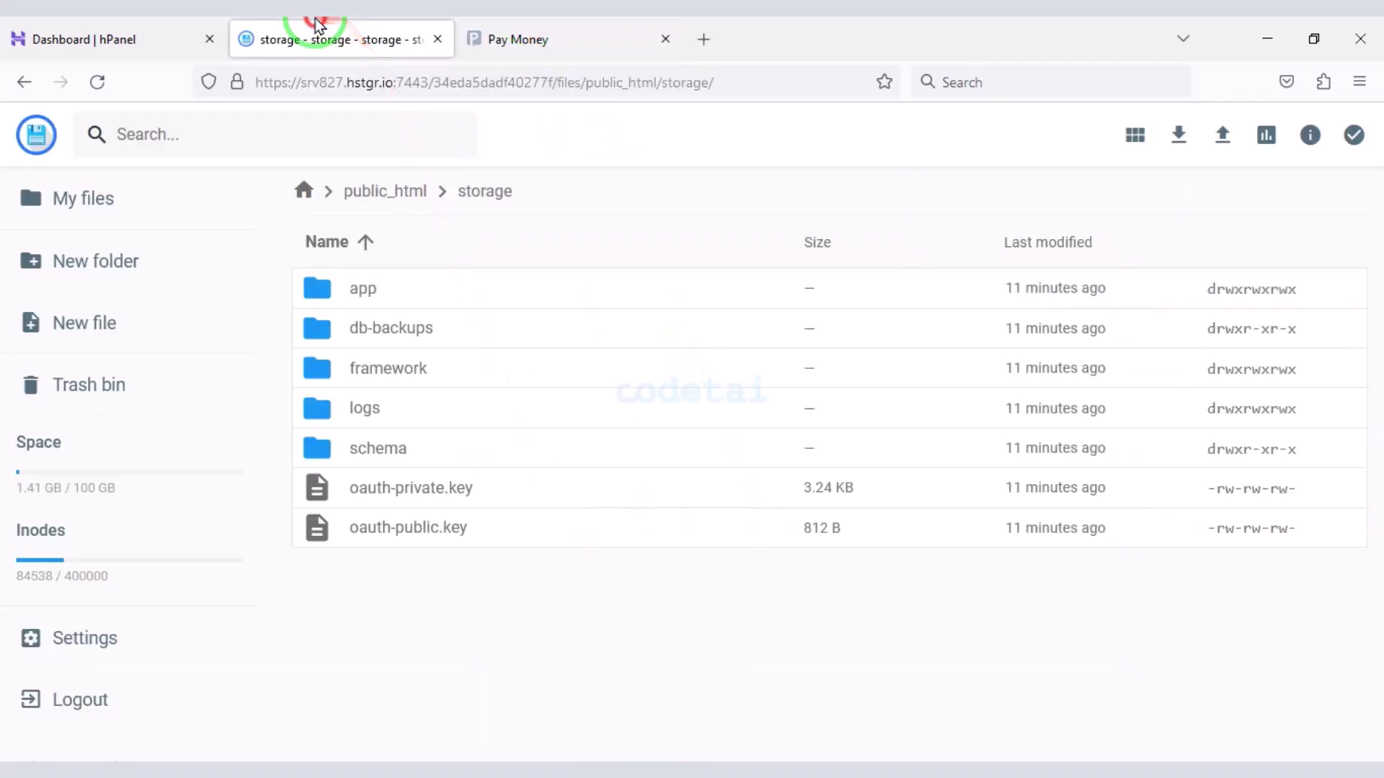
Give bootstrap/cache 777 permissions and go back to the PayMoney installer
click(417, 211)
double_click(426, 333)
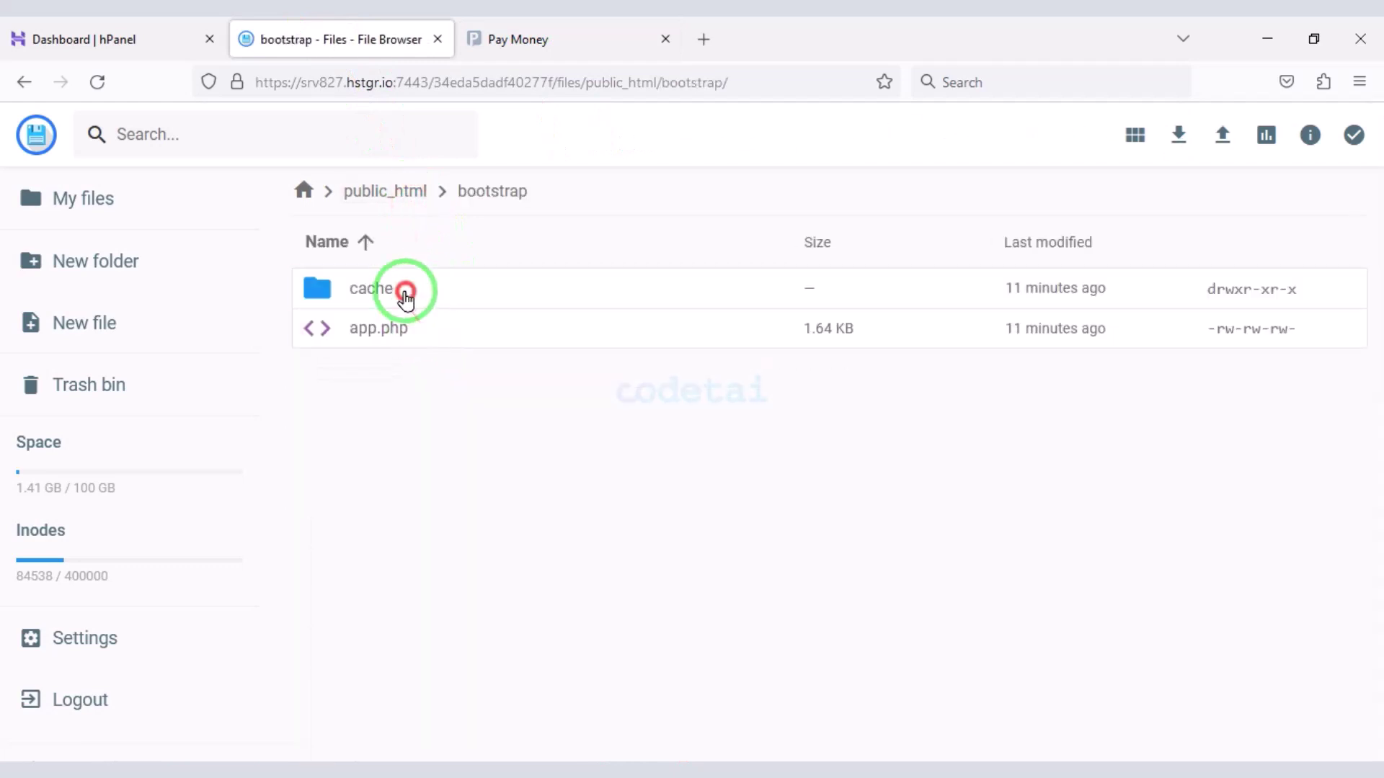
right_click(406, 298)
click(462, 485)
click(689, 390)
click(829, 649)
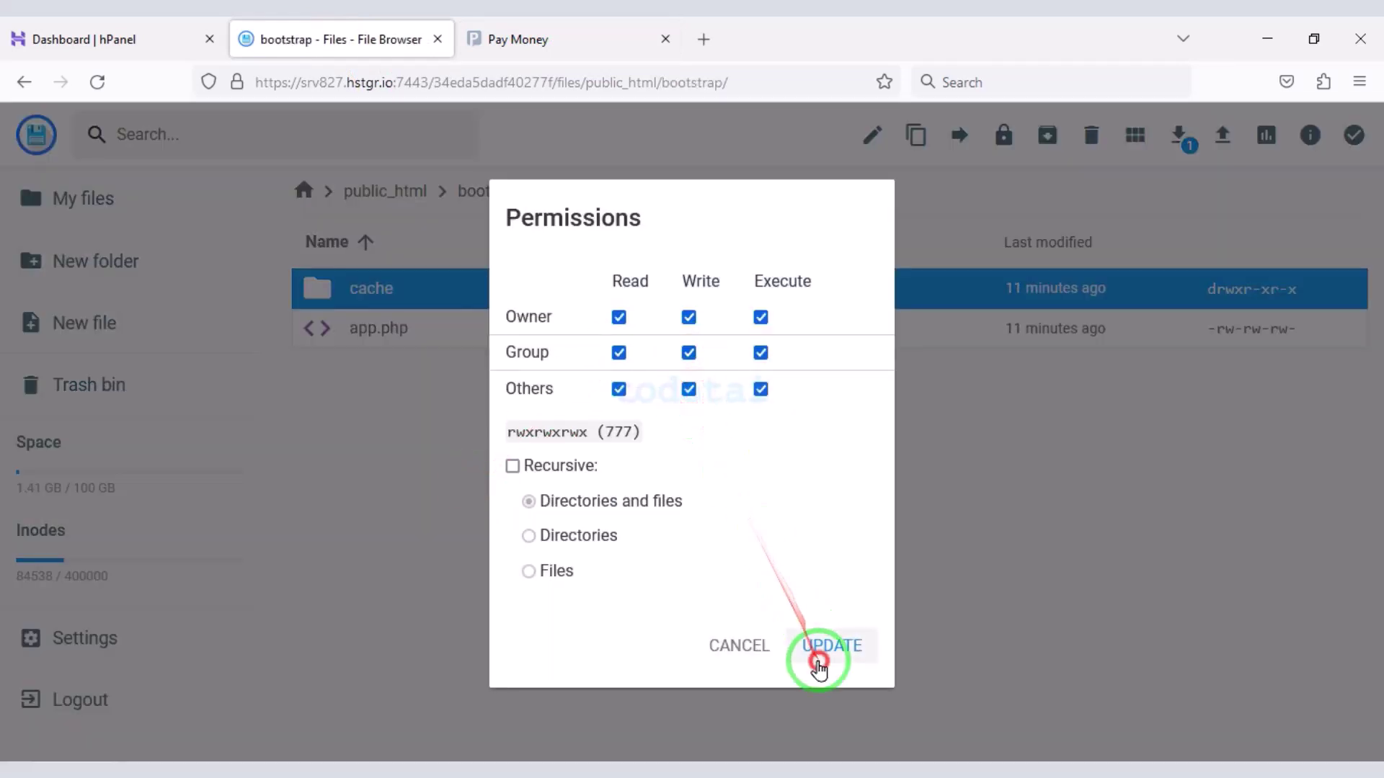
click(519, 39)
click(943, 695)
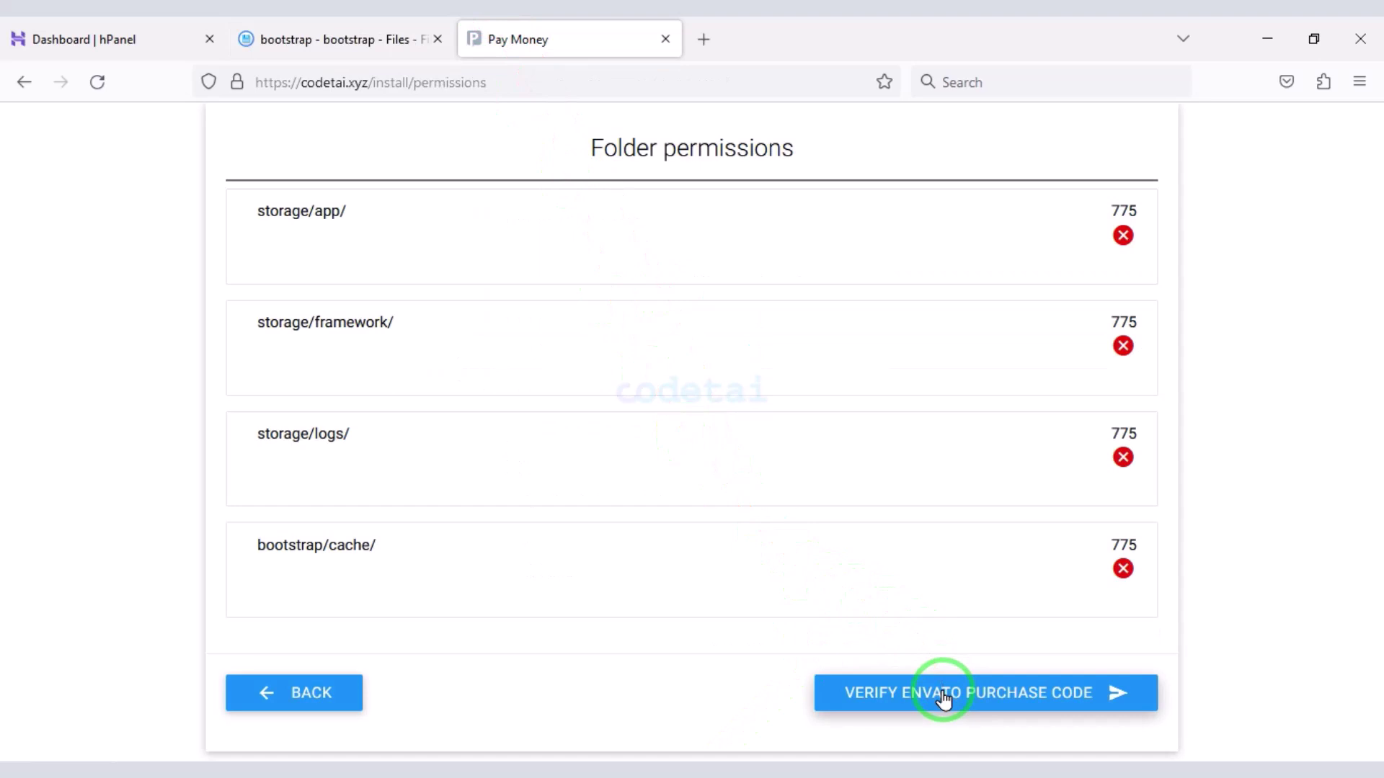
Go to the purchase code step and open the license certificate PDF from Source Code
click(866, 702)
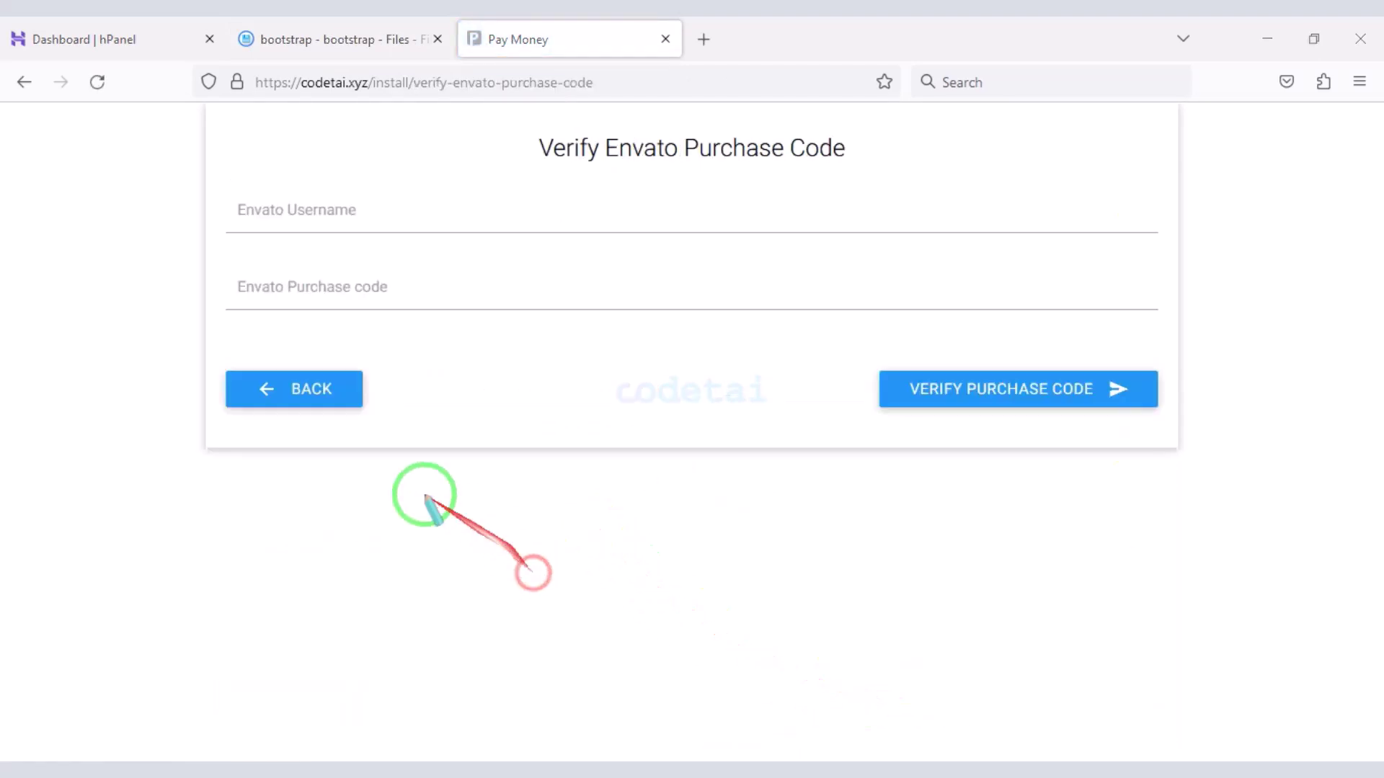
mouse_move(187, 170)
mouse_down()
mouse_move(710, 307)
mouse_move(1164, 326)
mouse_up()
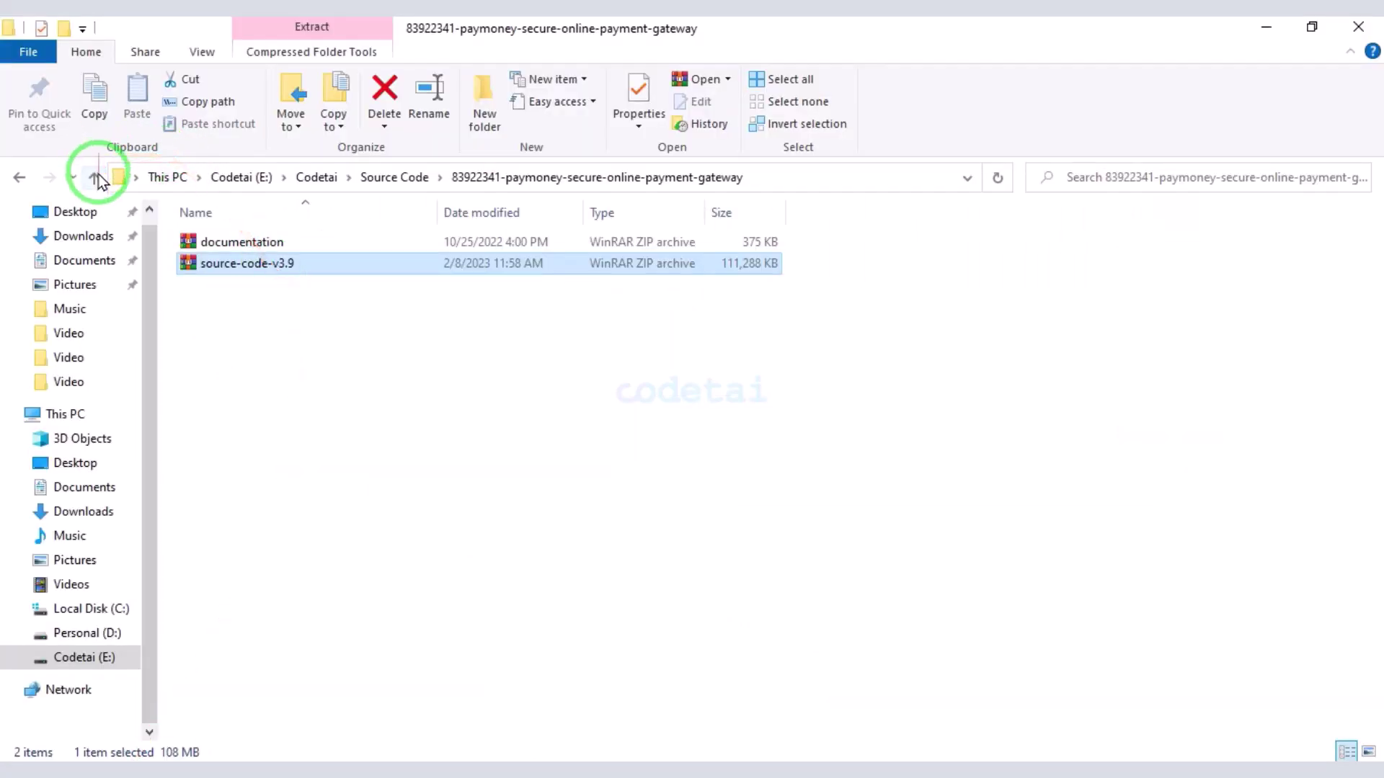
click(96, 178)
drag(96, 178, 229, 288)
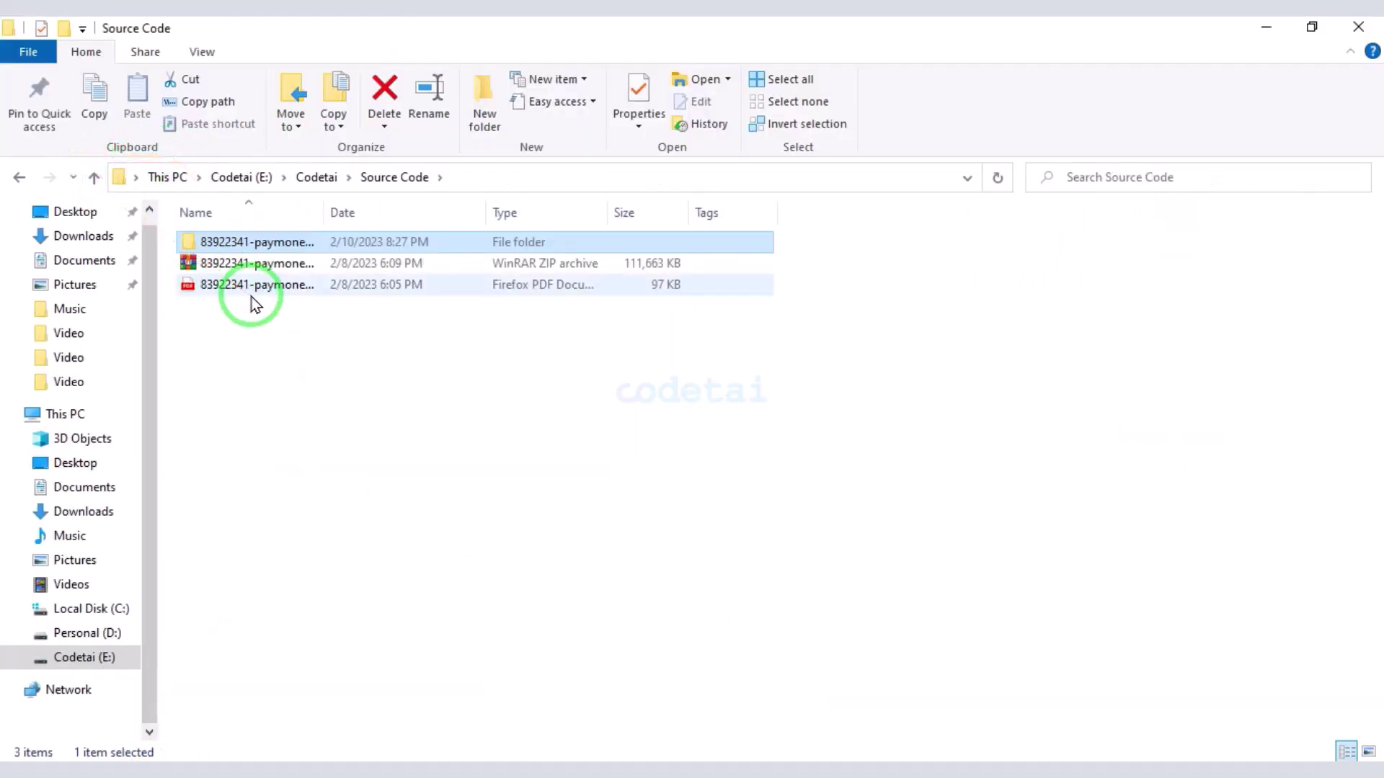
double_click(252, 288)
drag(619, 497, 503, 468)
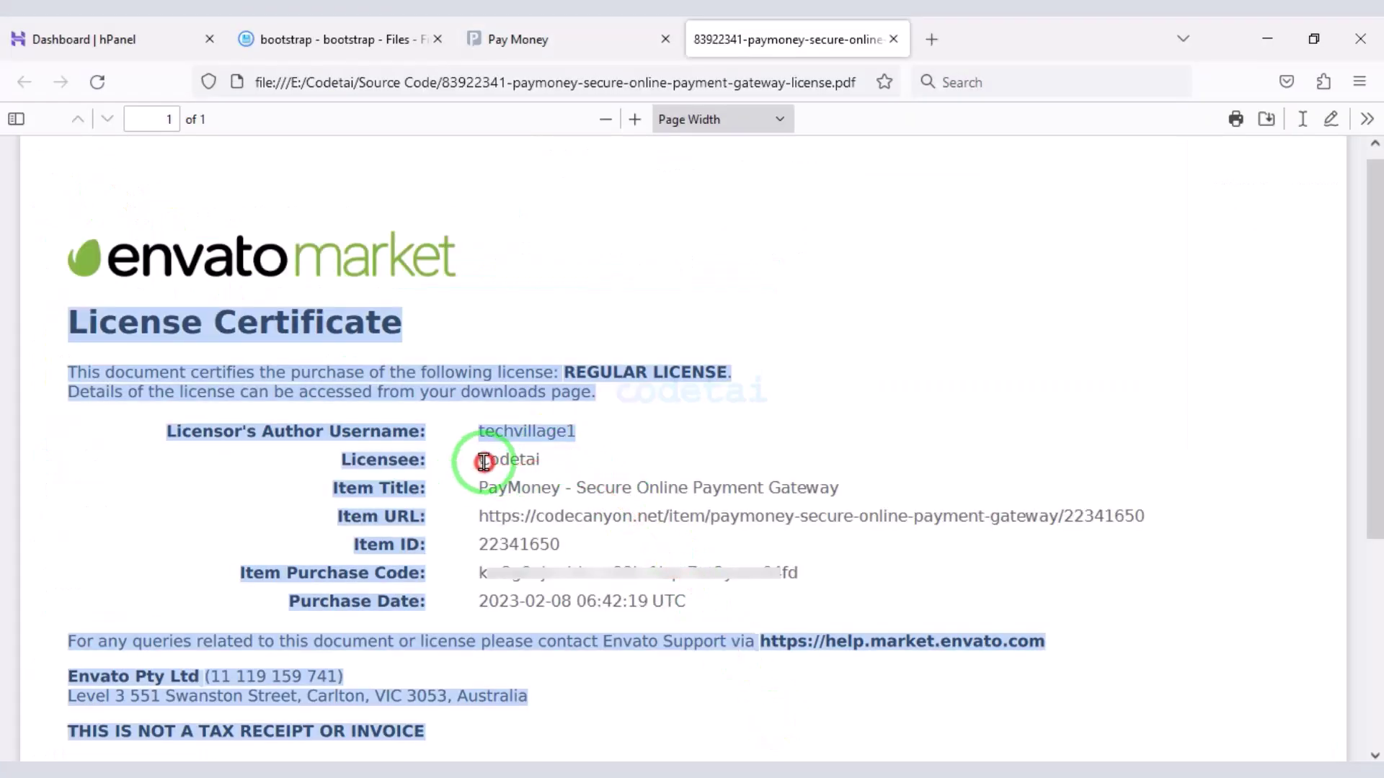
double_click(484, 462)
right_click(484, 462)
click(530, 477)
Copy the item purchase code from the license certificate PDF
click(547, 39)
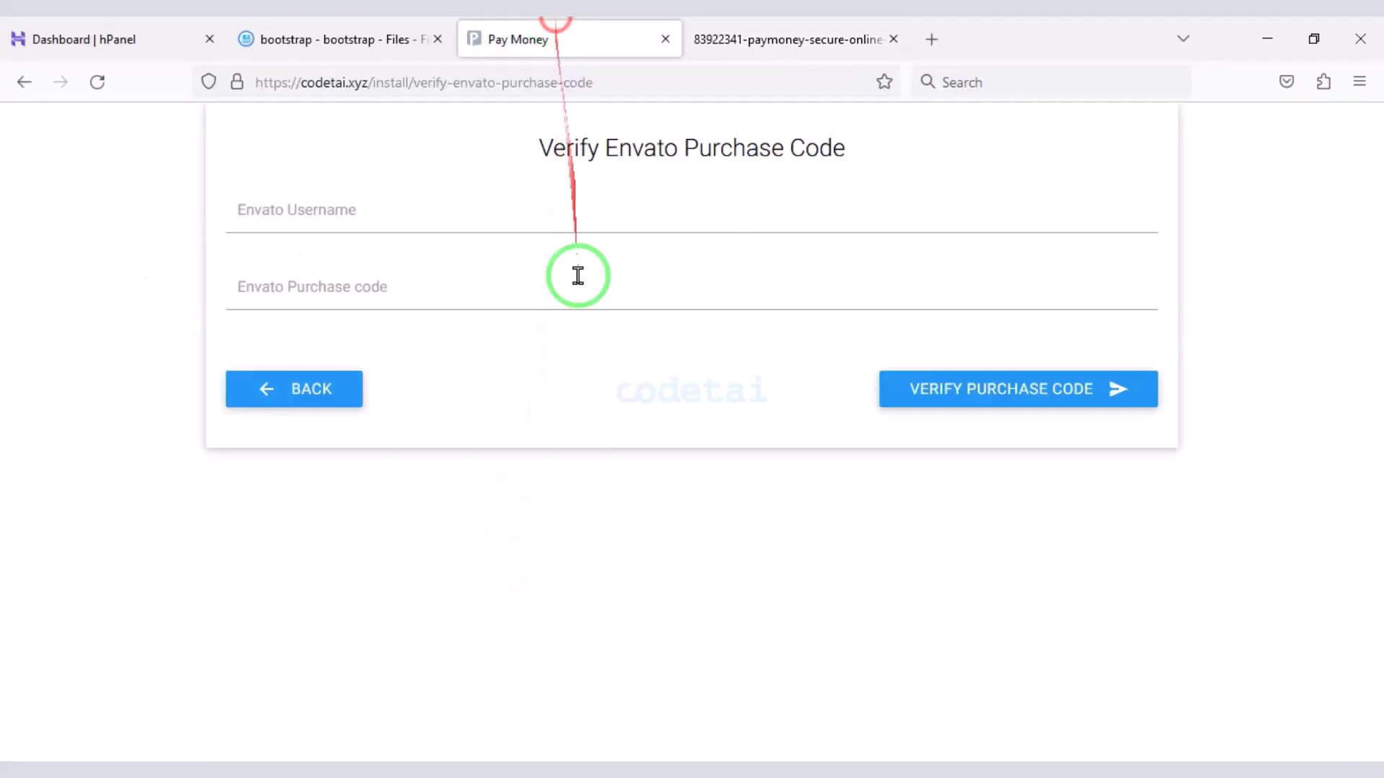
click(420, 220)
click(749, 39)
triple_click(717, 574)
right_click(717, 574)
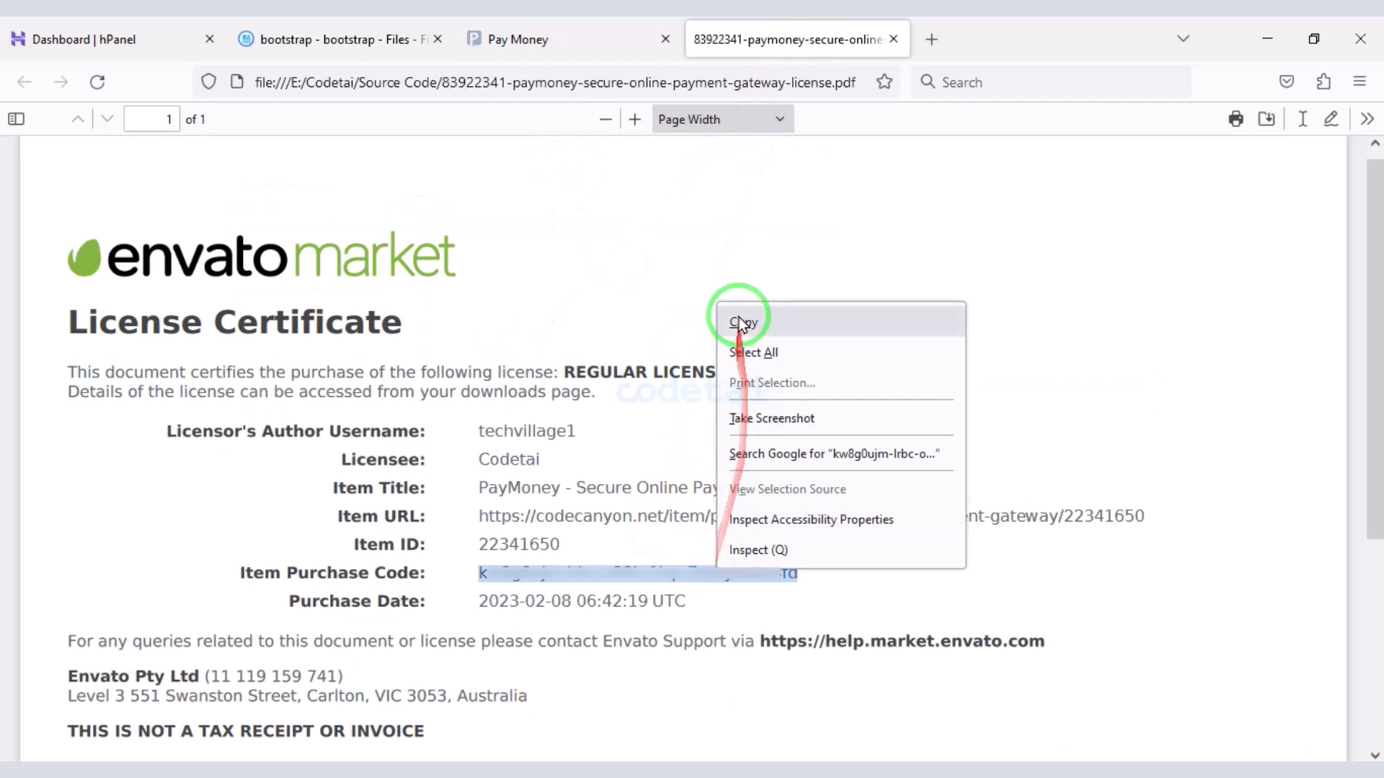
click(740, 323)
Paste the purchase code into the installer, close the PDF, and verify it
click(504, 39)
right_click(473, 296)
click(547, 442)
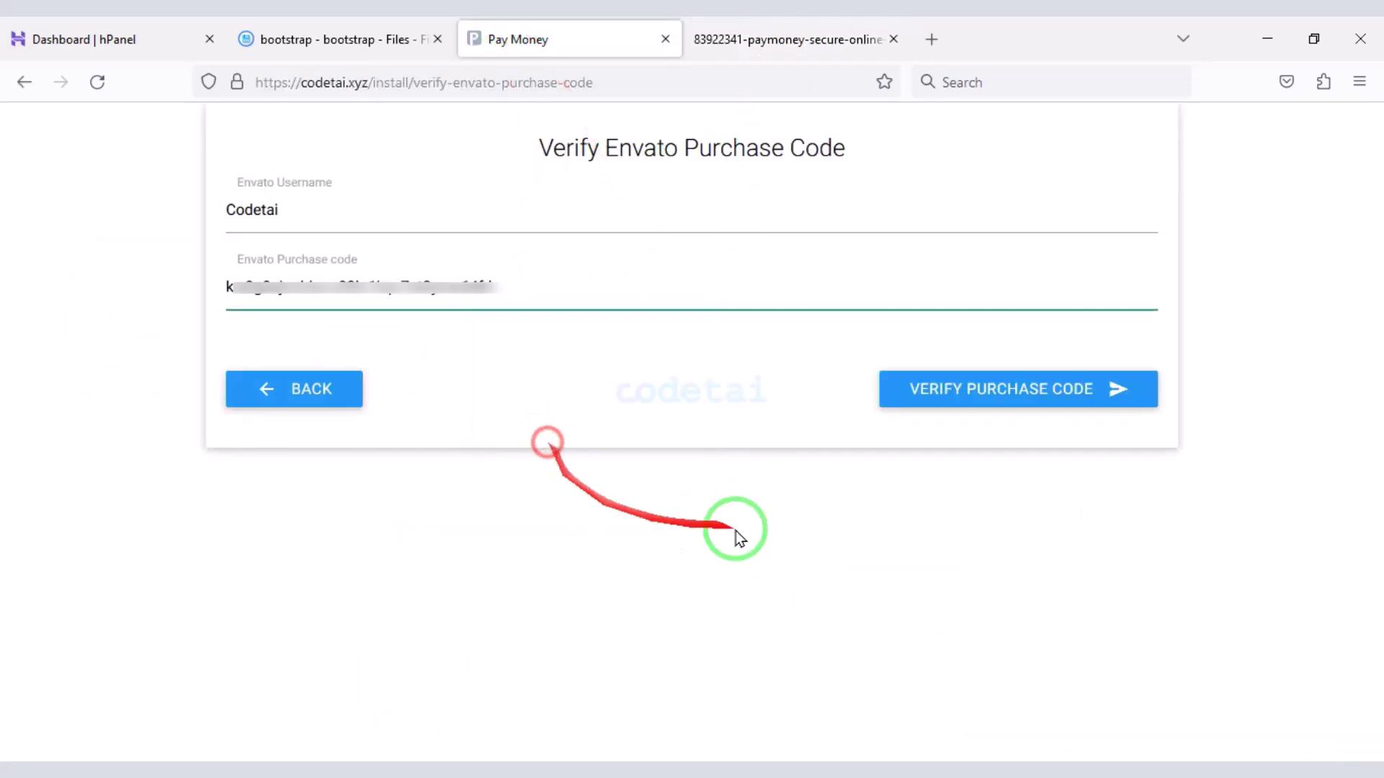
click(893, 39)
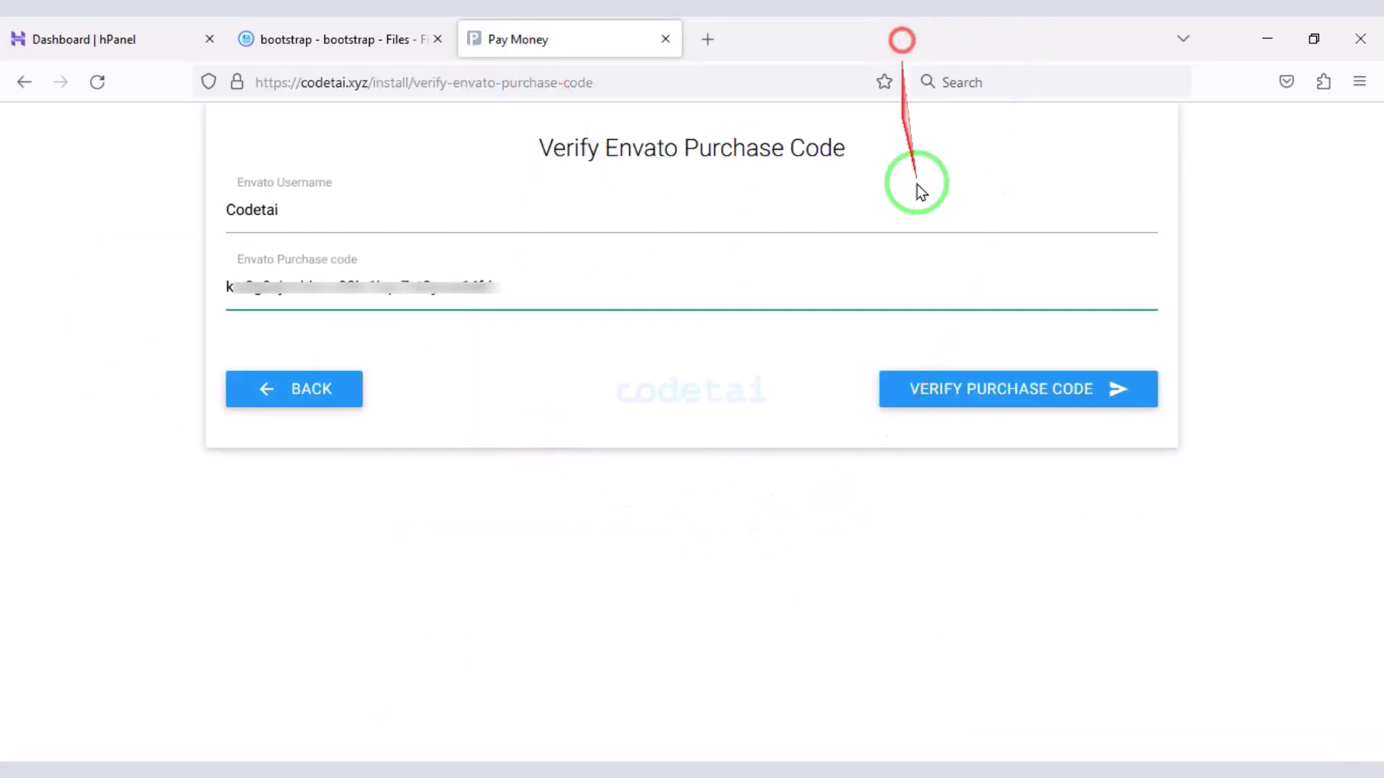
click(999, 404)
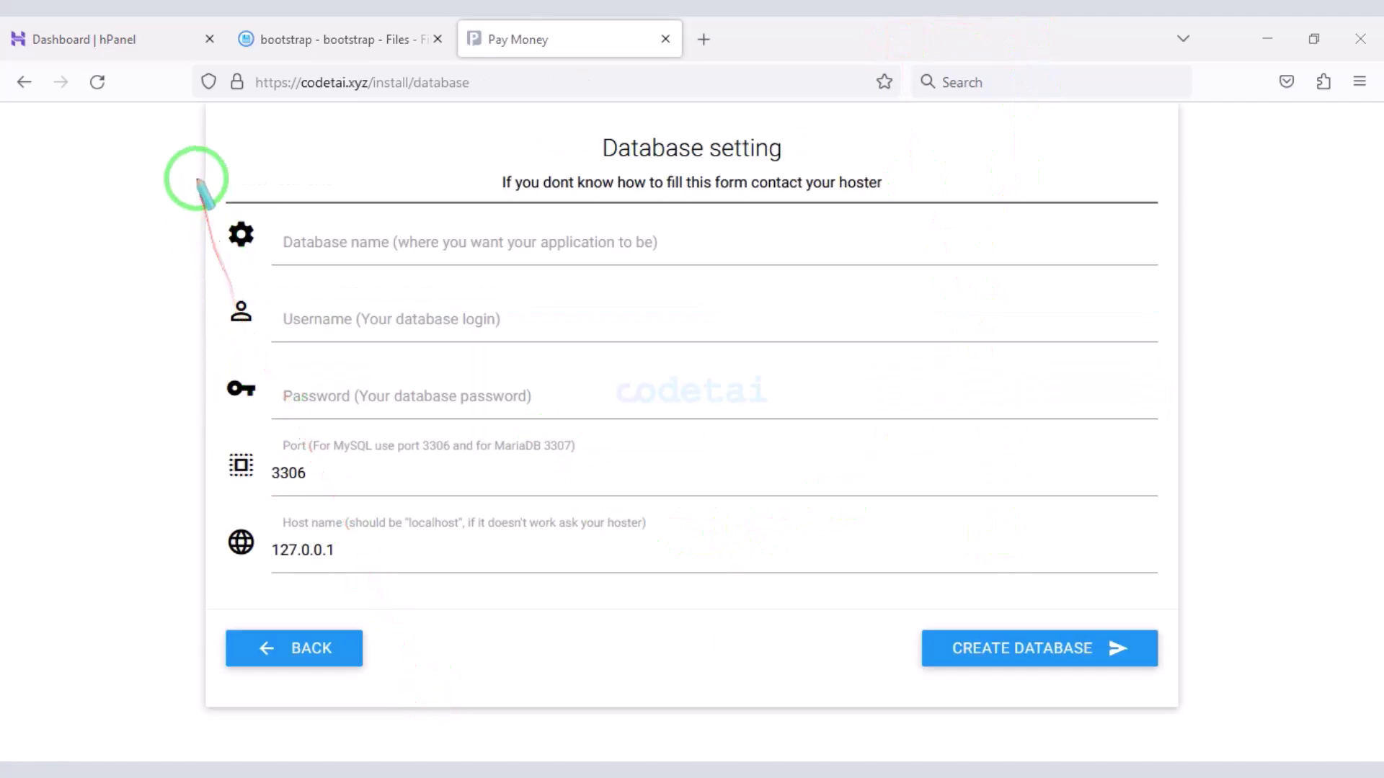
Return to the codetai.xyz hPanel dashboard and expand Databases in the sidebar
mouse_move(197, 181)
mouse_down()
mouse_move(896, 516)
mouse_move(1184, 582)
mouse_up()
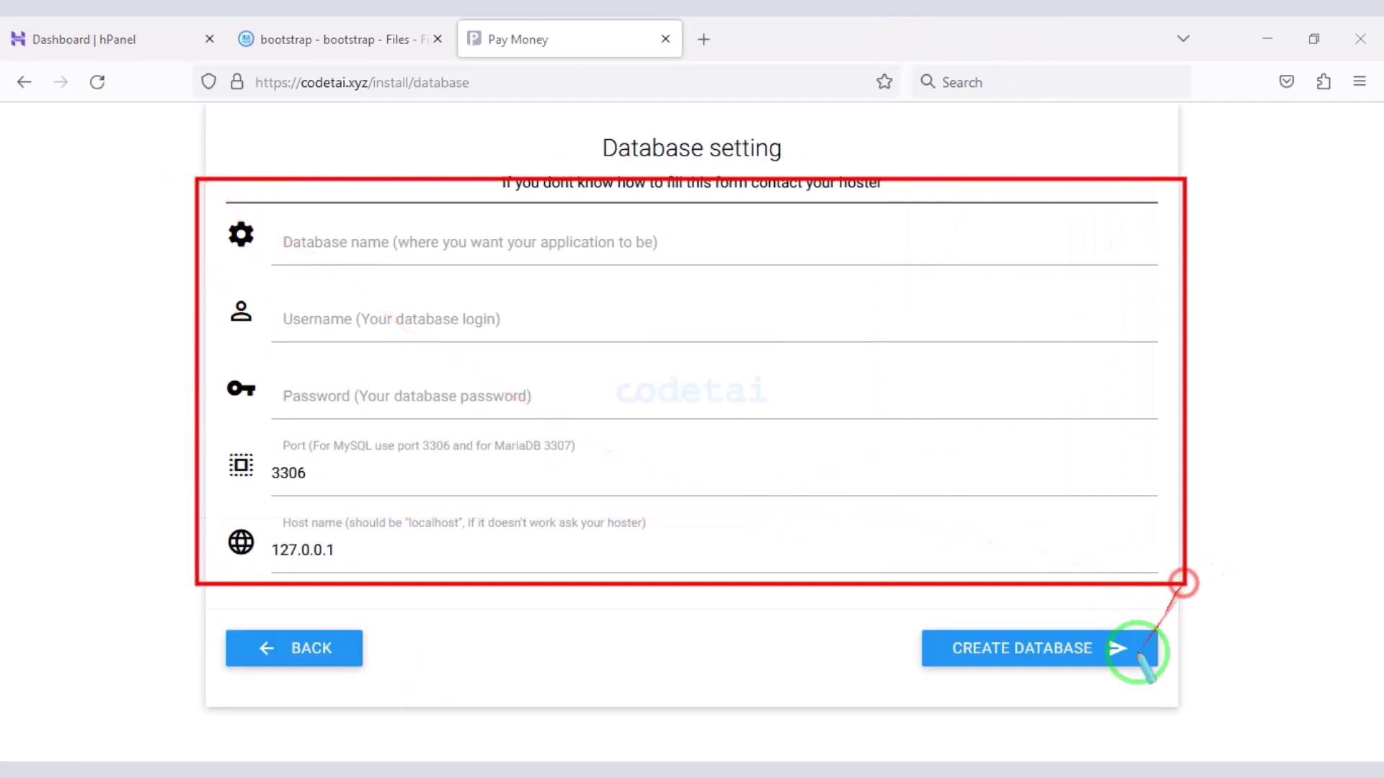
key(Escape)
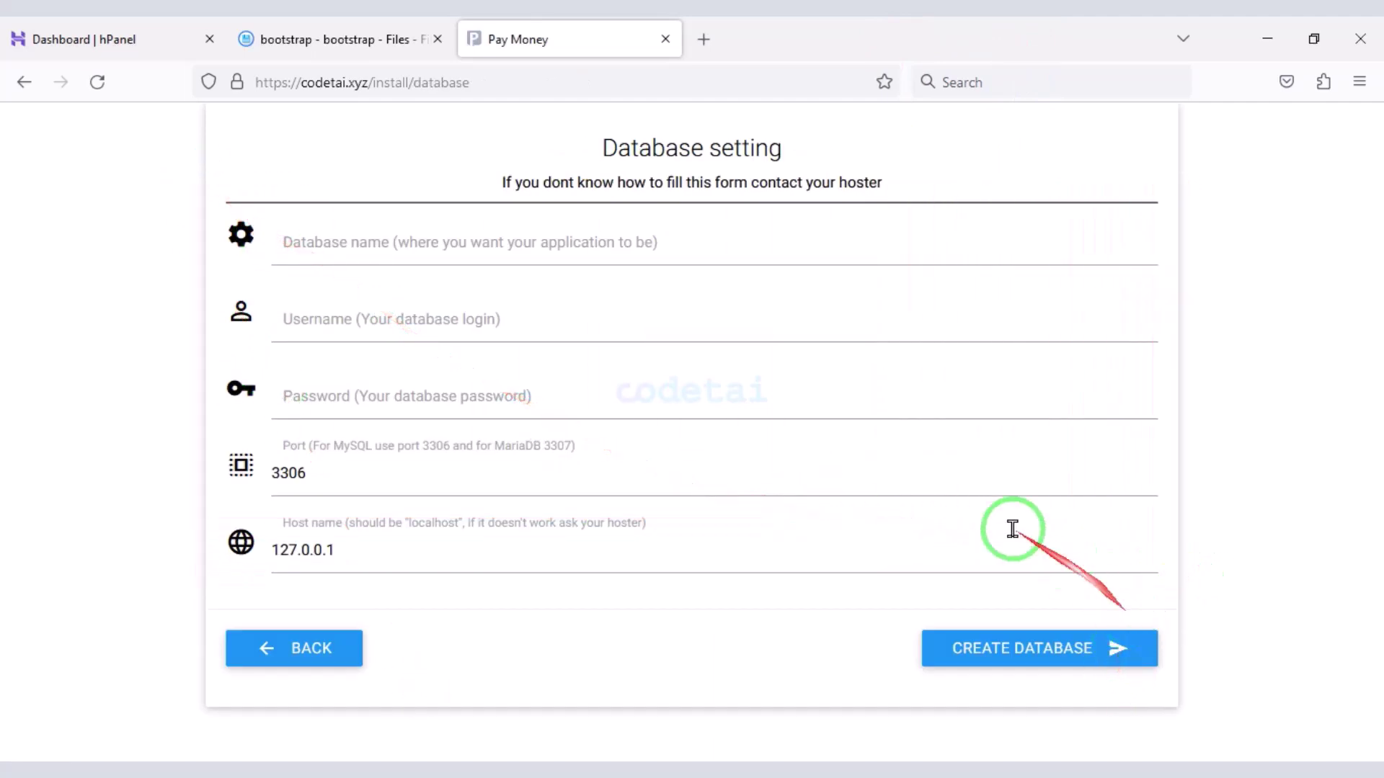
click(108, 39)
scroll(223, 534, down, 2)
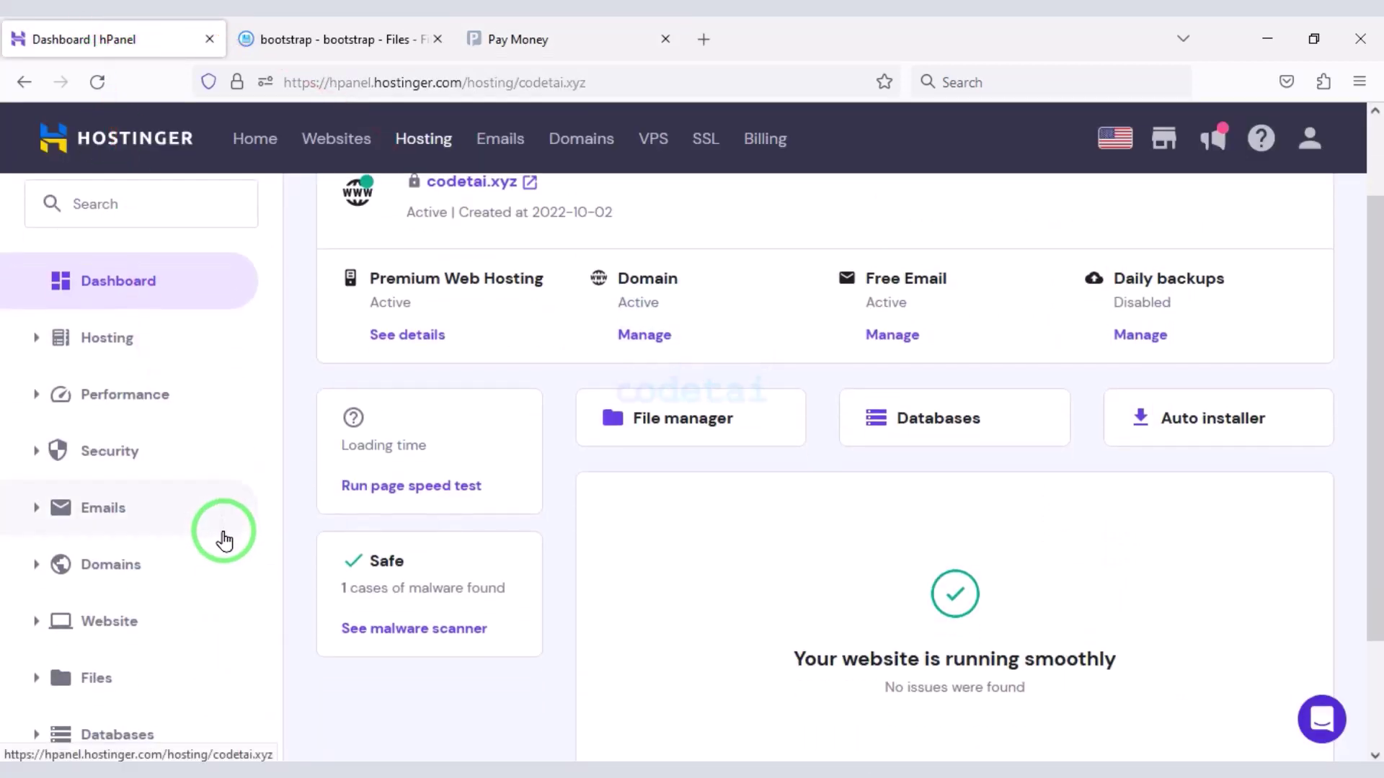
scroll(224, 535, down, 2)
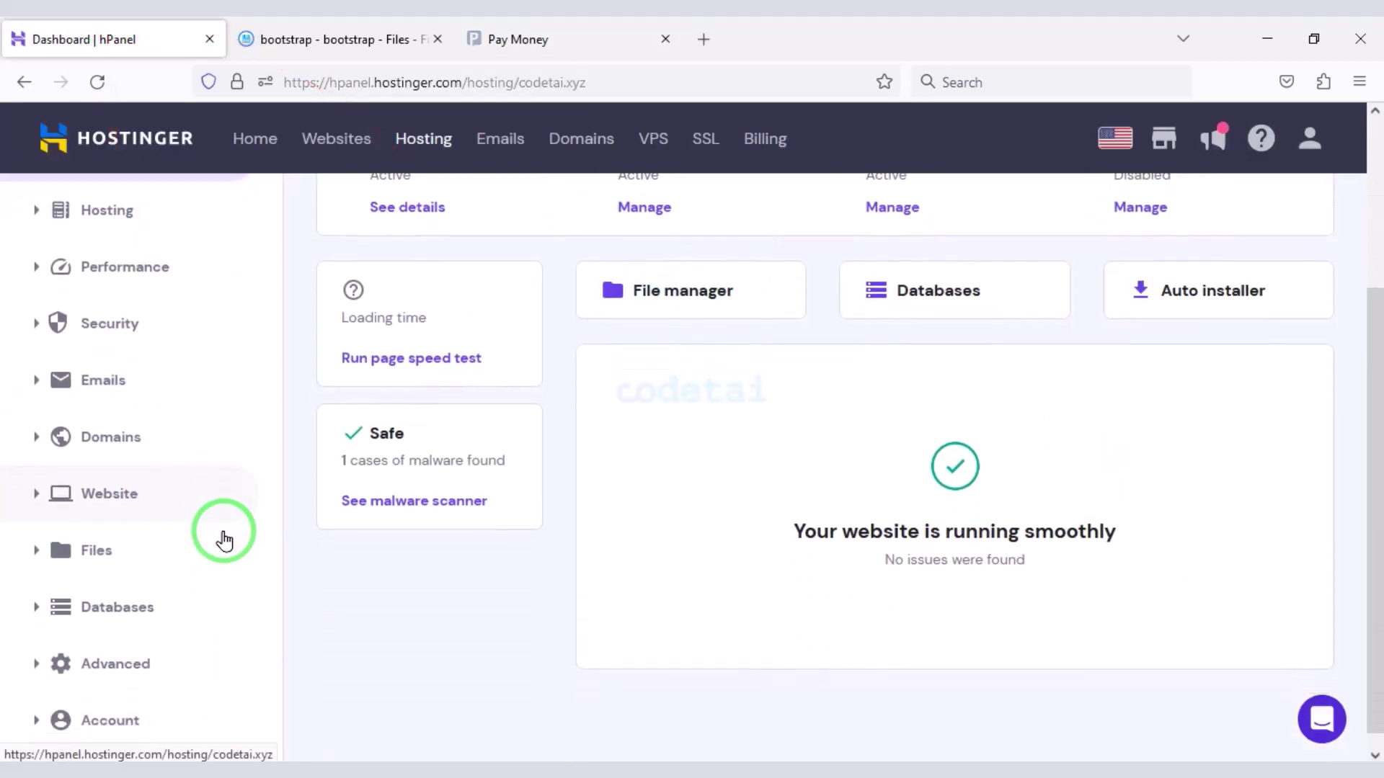
click(135, 589)
scroll(191, 649, down, 2)
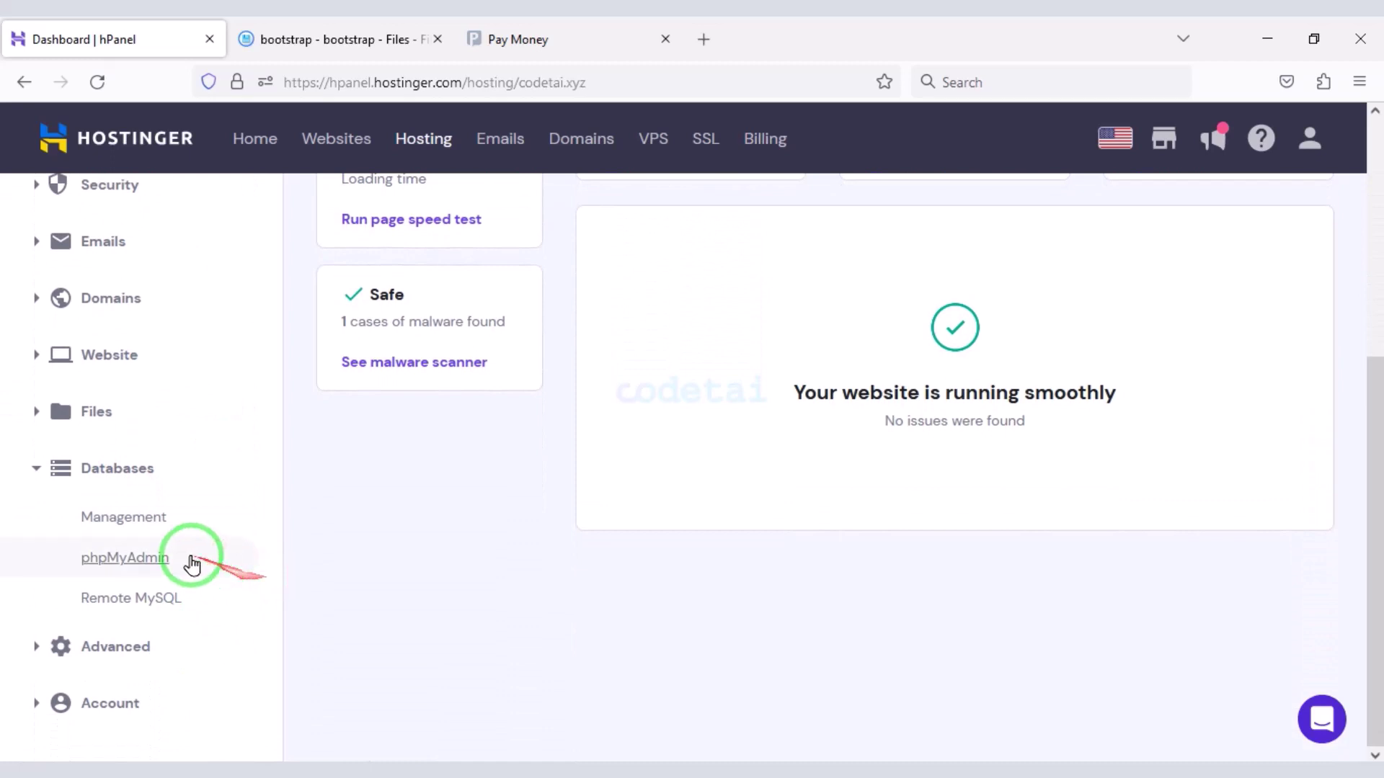
Enter database codetai and user usercodetai, then generate and copy a random password
click(139, 530)
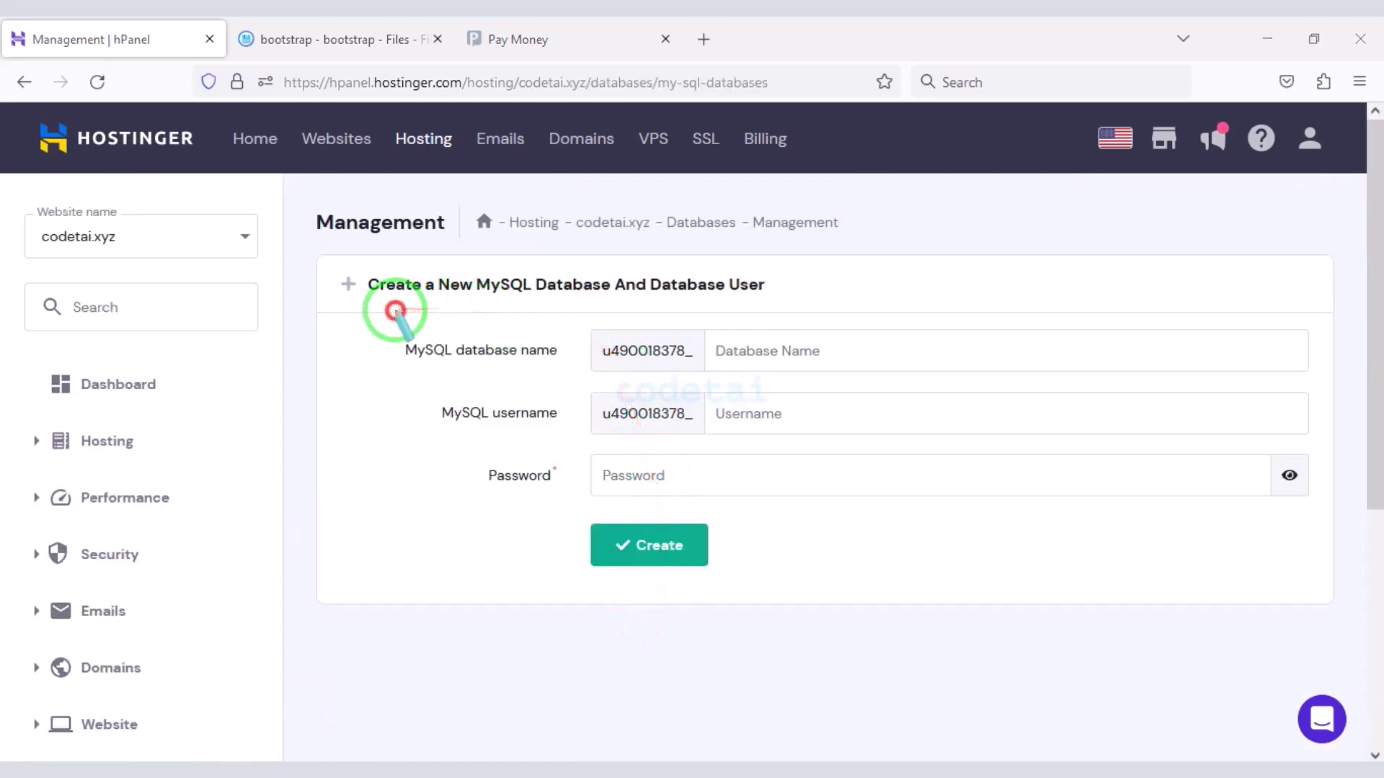
drag(395, 311, 1330, 533)
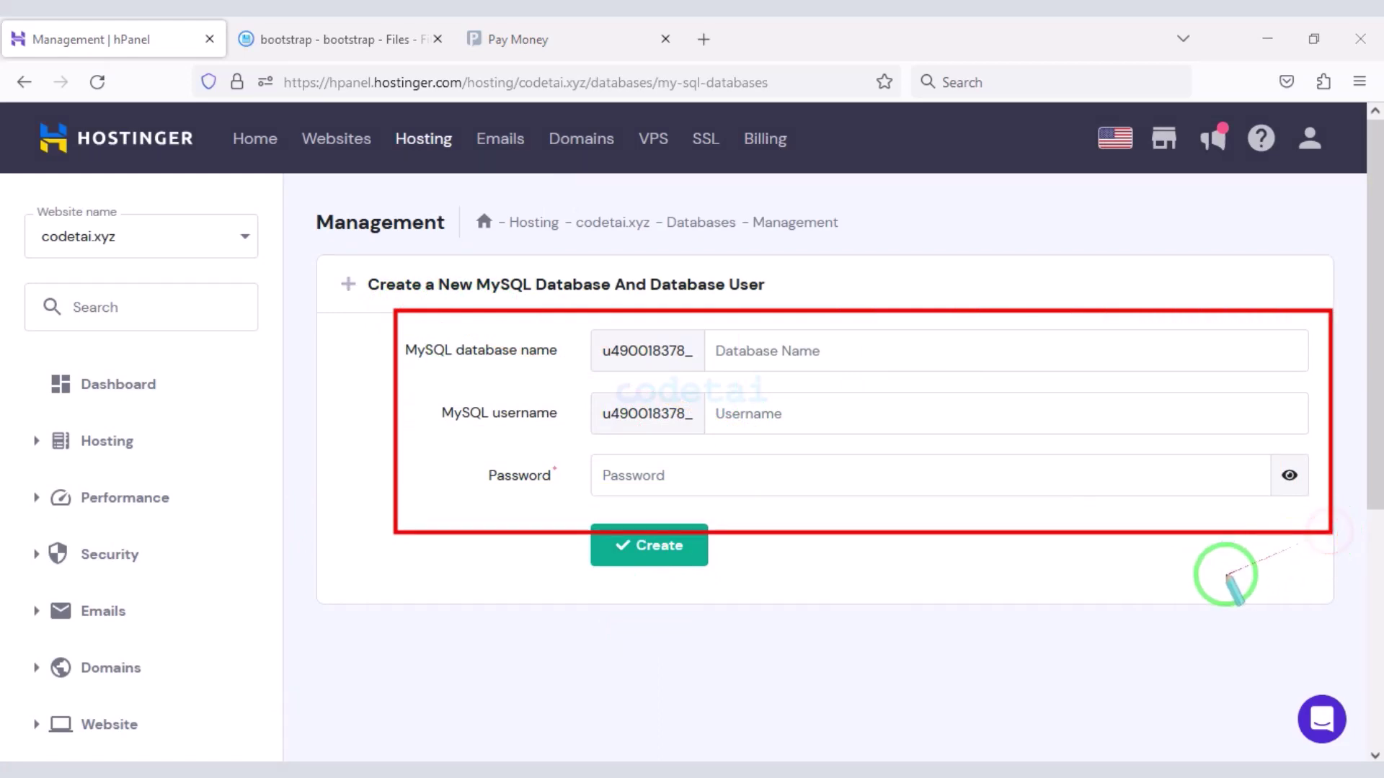
click(826, 350)
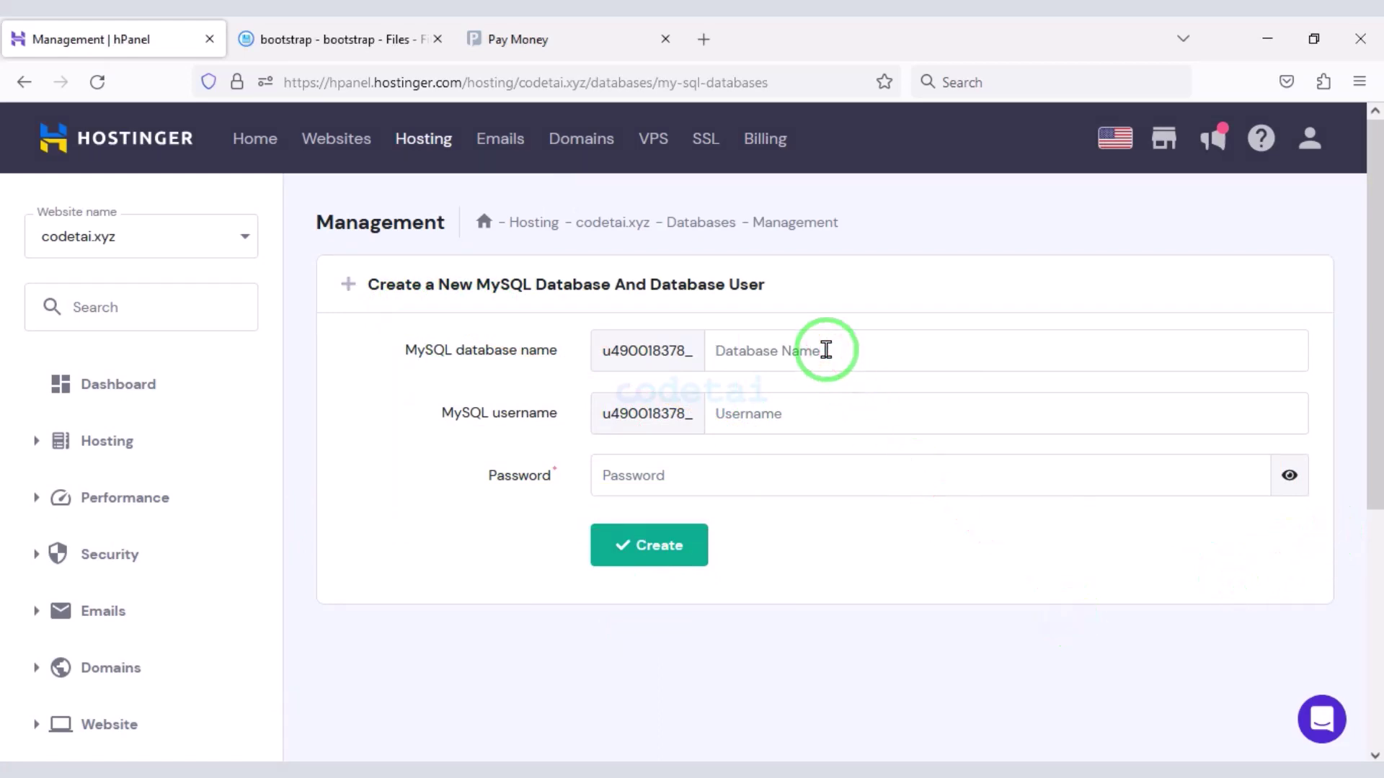
click(816, 415)
text(usee)
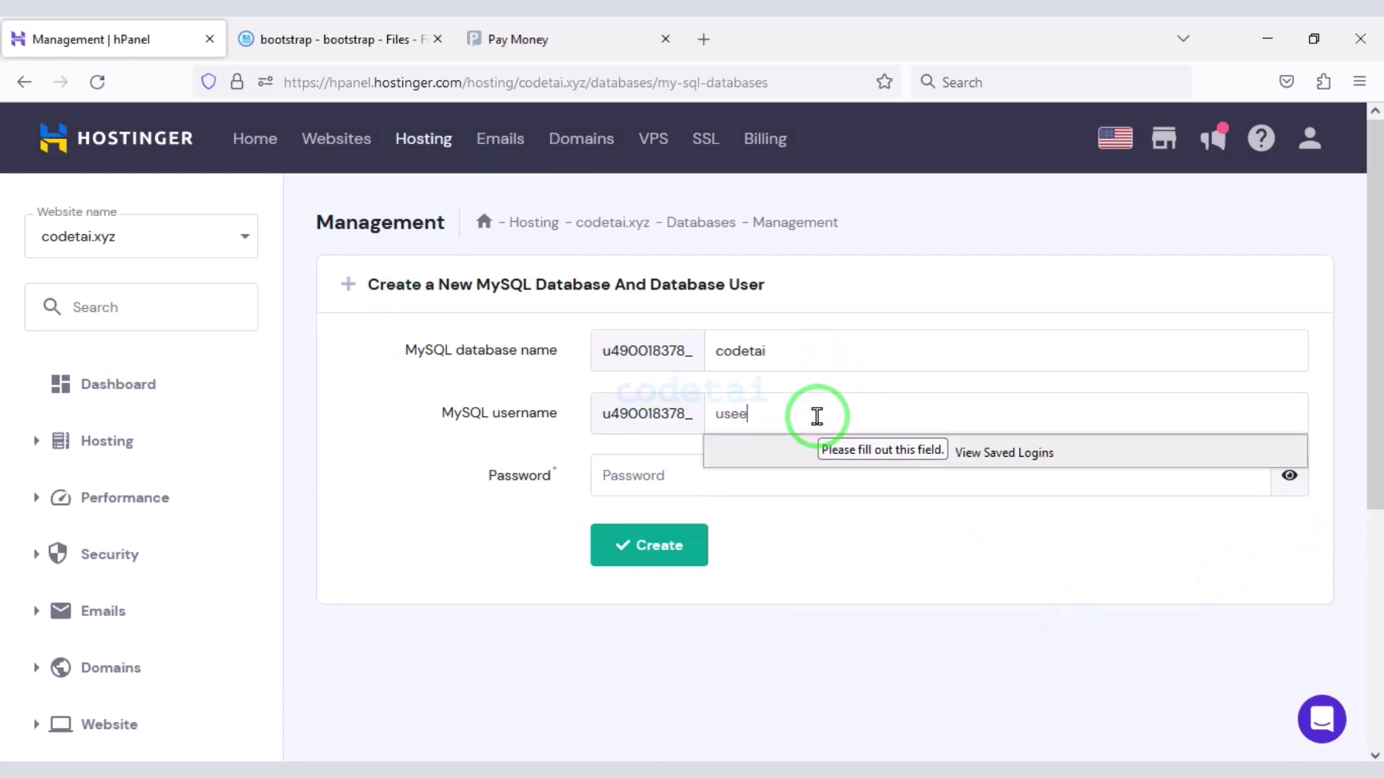
click(646, 479)
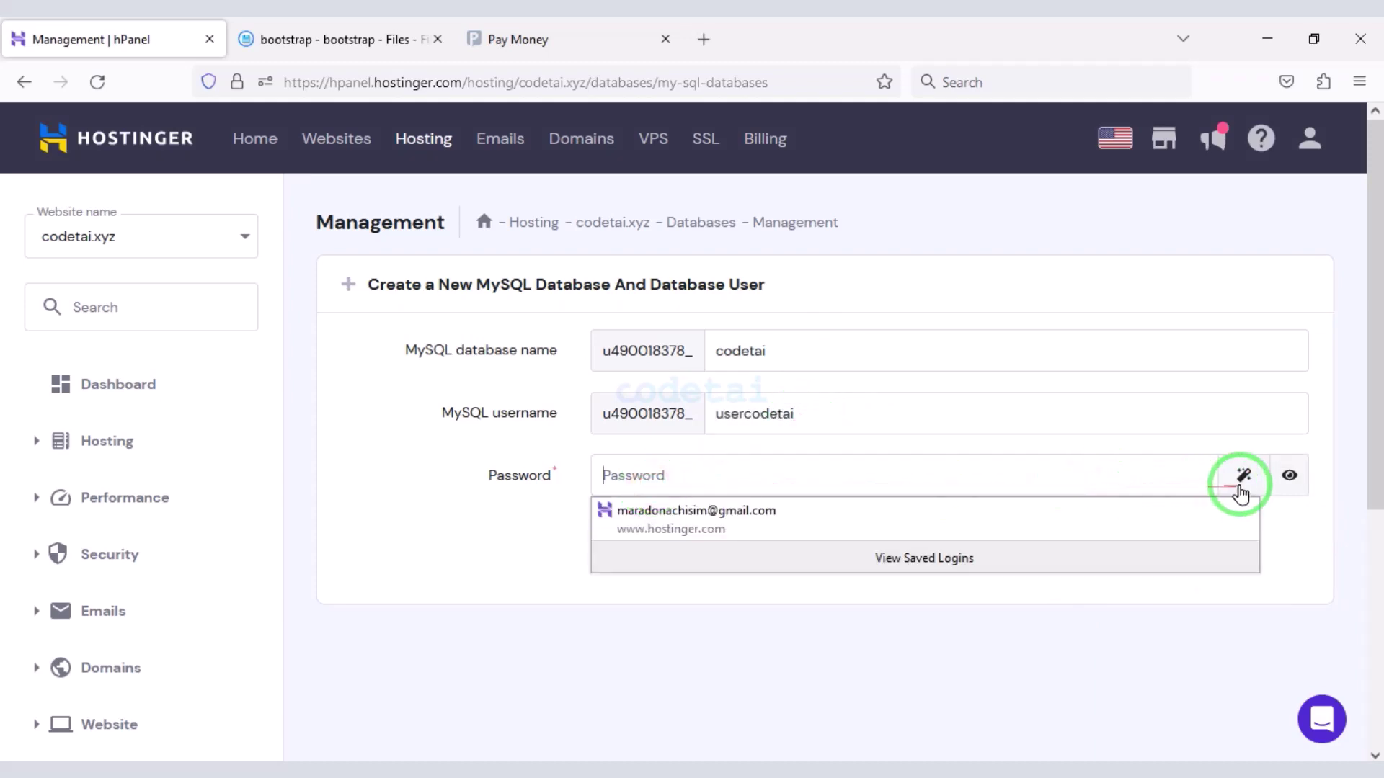
click(1239, 477)
drag(819, 479, 604, 478)
right_click(622, 490)
click(671, 202)
Paste the password into the installer's Password field, then create the database and user
click(519, 39)
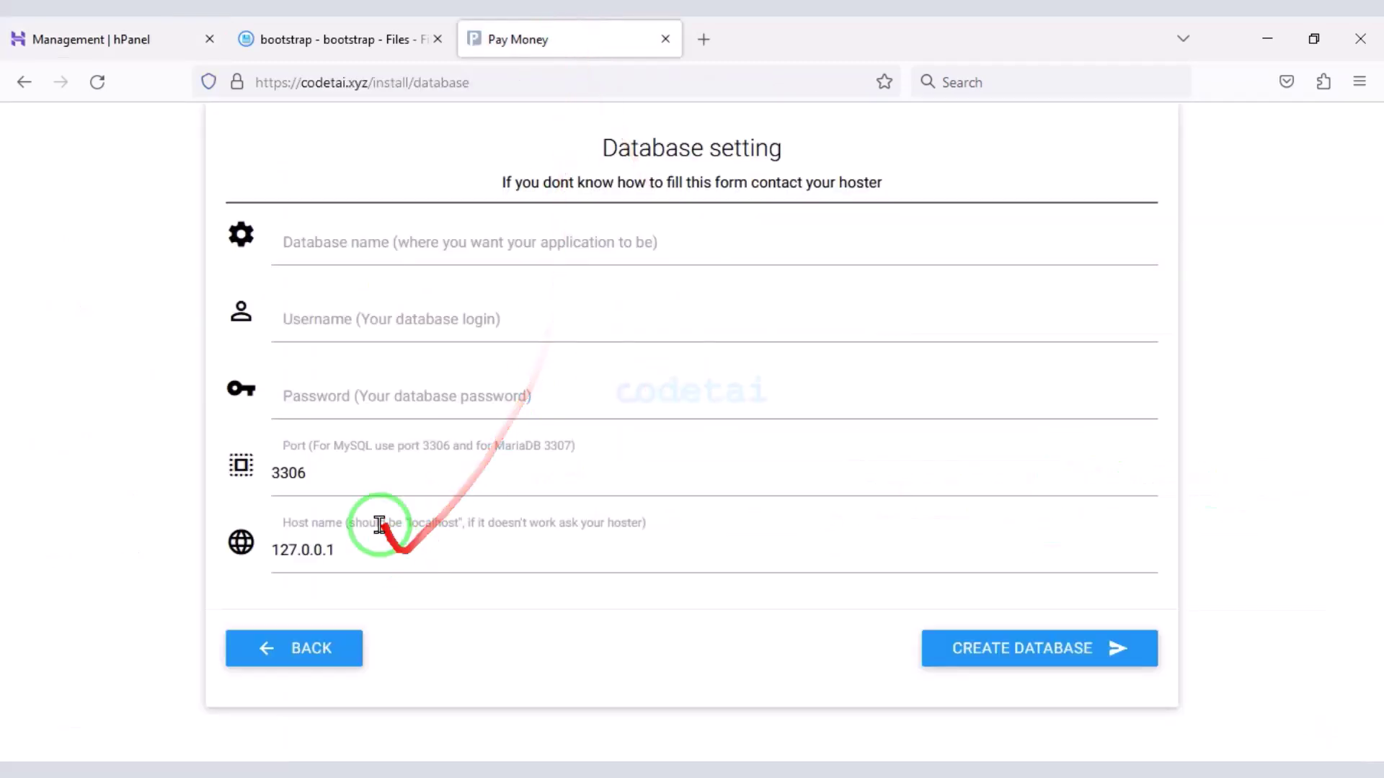
right_click(374, 409)
click(341, 393)
key(ctrl+v)
click(79, 39)
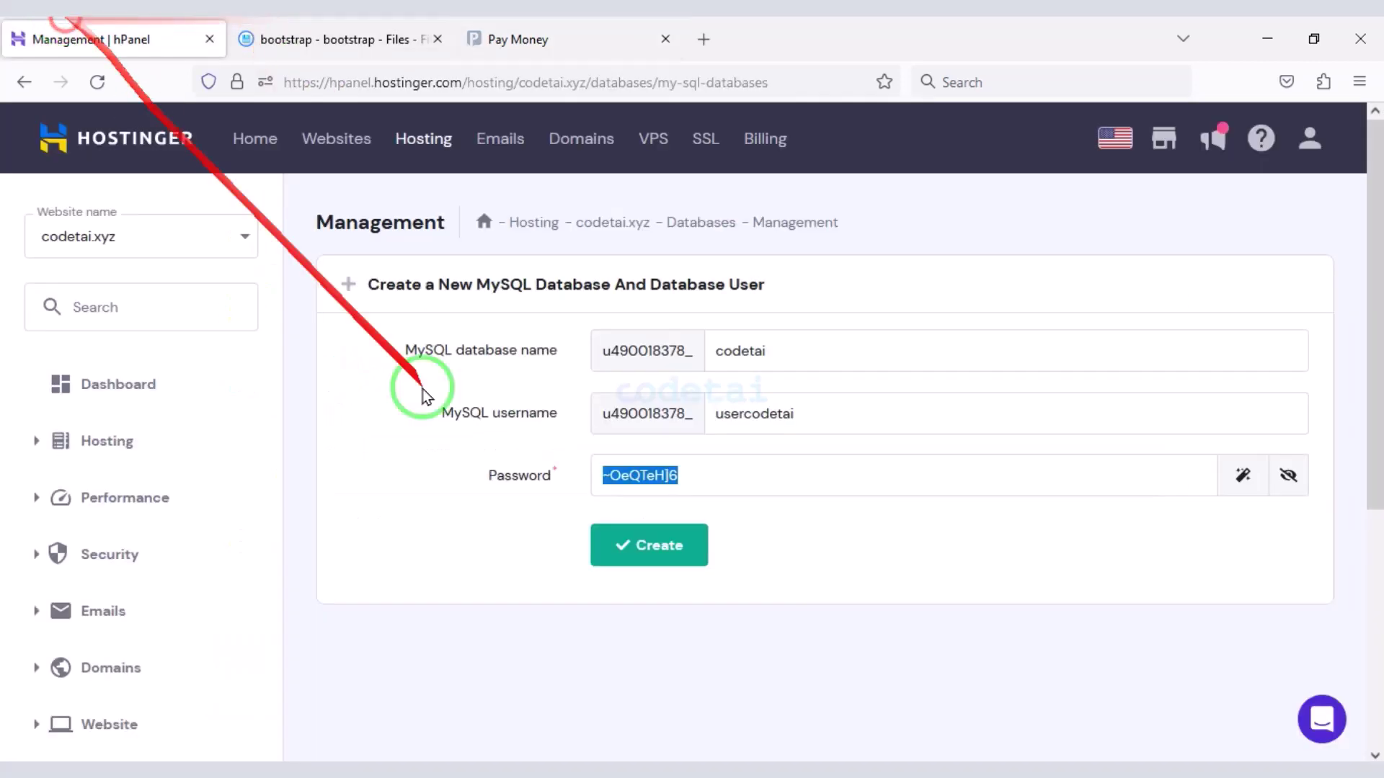
click(798, 526)
scroll(786, 581, down, 4)
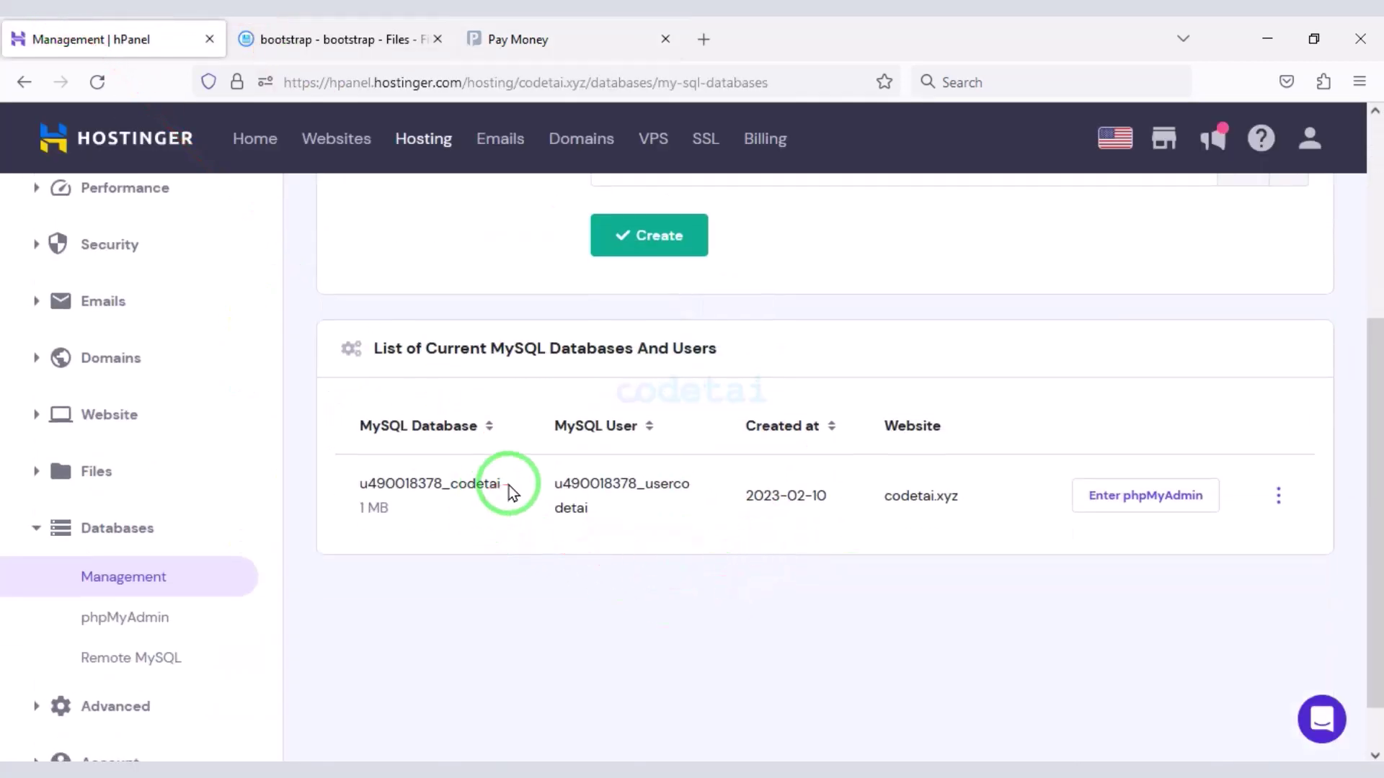
Copy the prefixed codetai database name into the installer's Database name field
drag(508, 485, 362, 485)
right_click(362, 485)
click(408, 509)
click(519, 39)
right_click(395, 253)
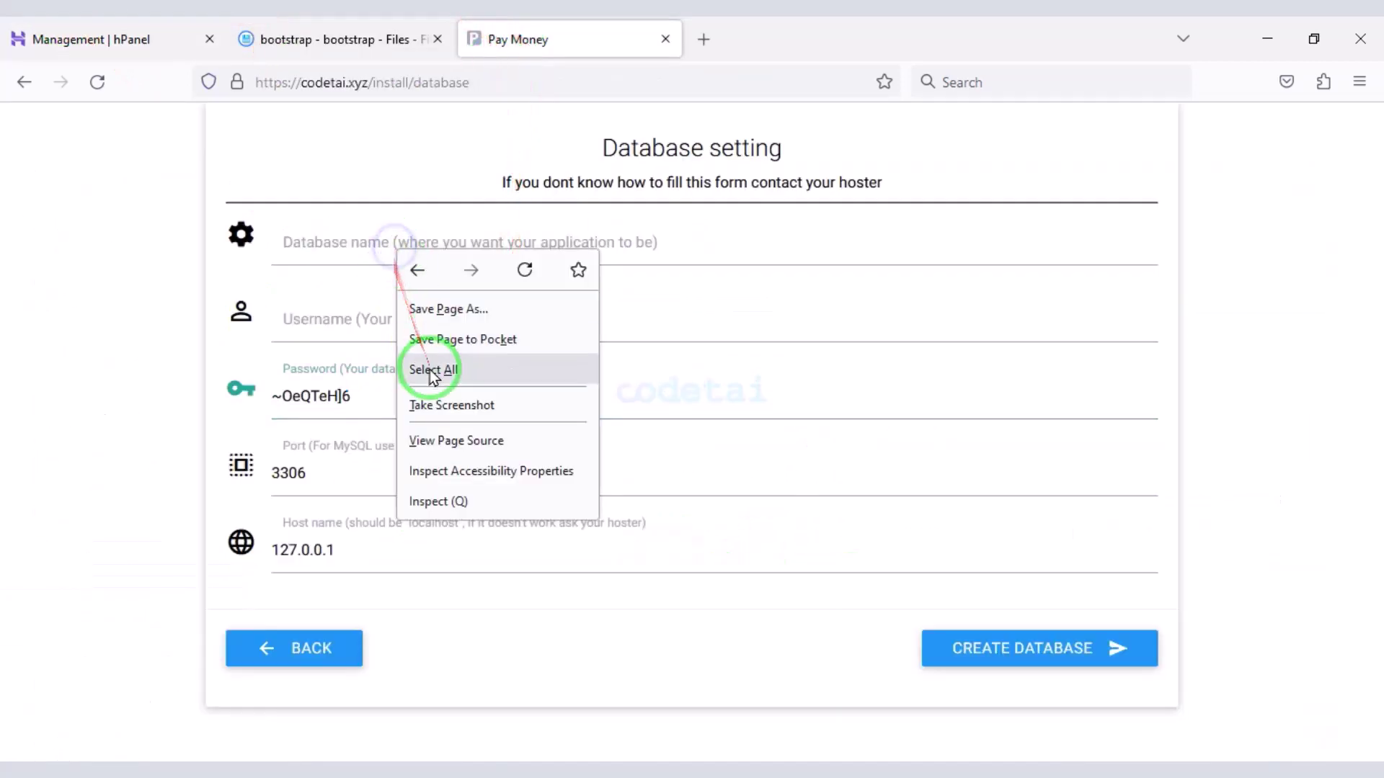
click(341, 232)
Copy the prefixed usercodetai user name into the installer's Username field
click(72, 39)
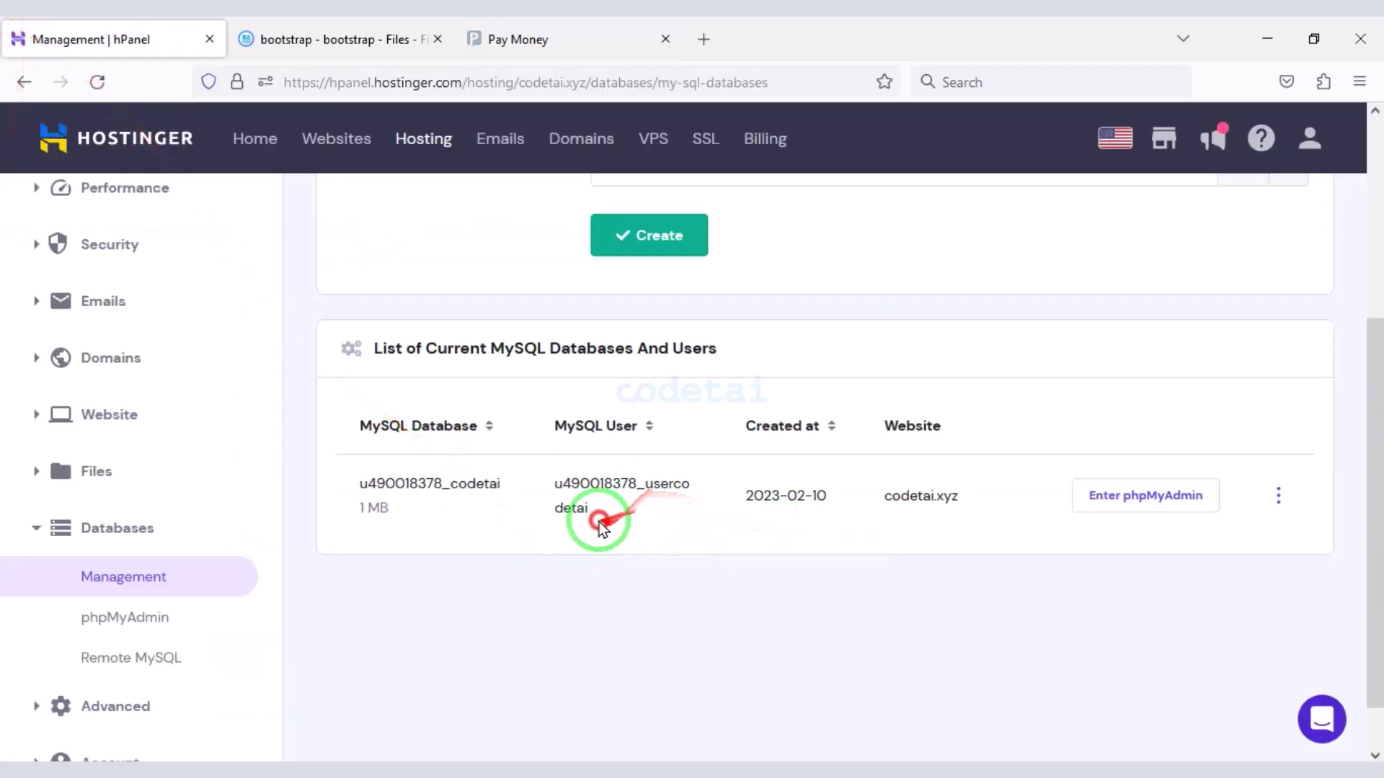
drag(553, 485, 566, 577)
click(516, 39)
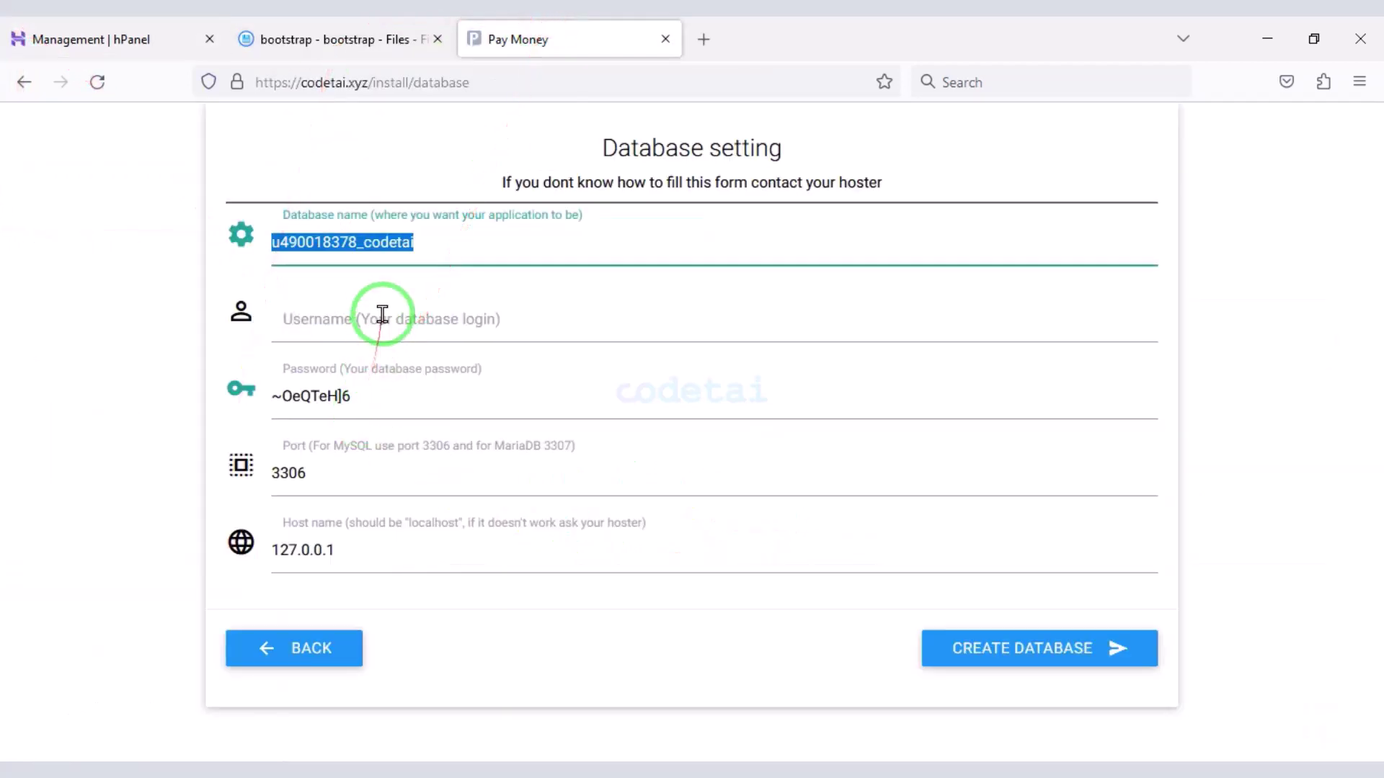
click(334, 311)
key(ctrl+v)
key(ctrl+a)
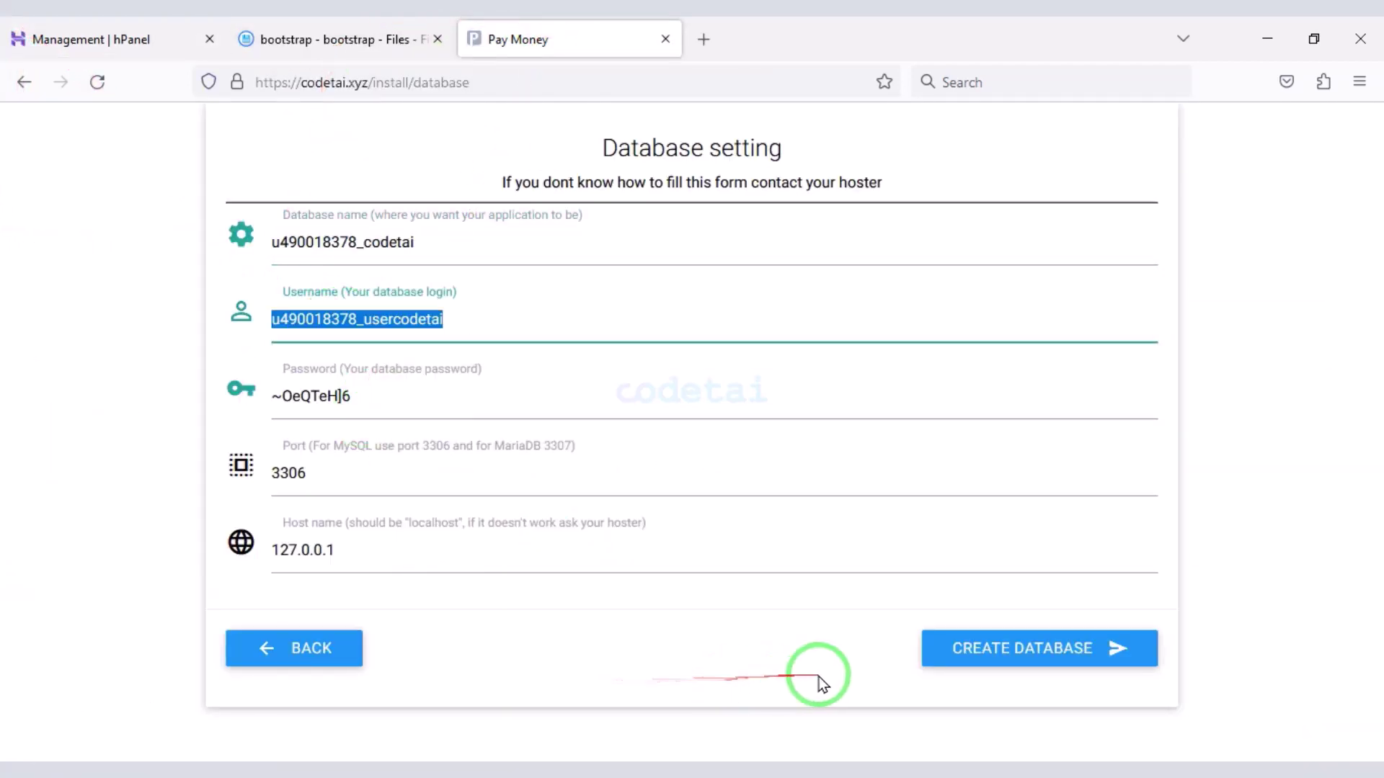
Create the database, then enter the administrator's first and last name
click(1029, 652)
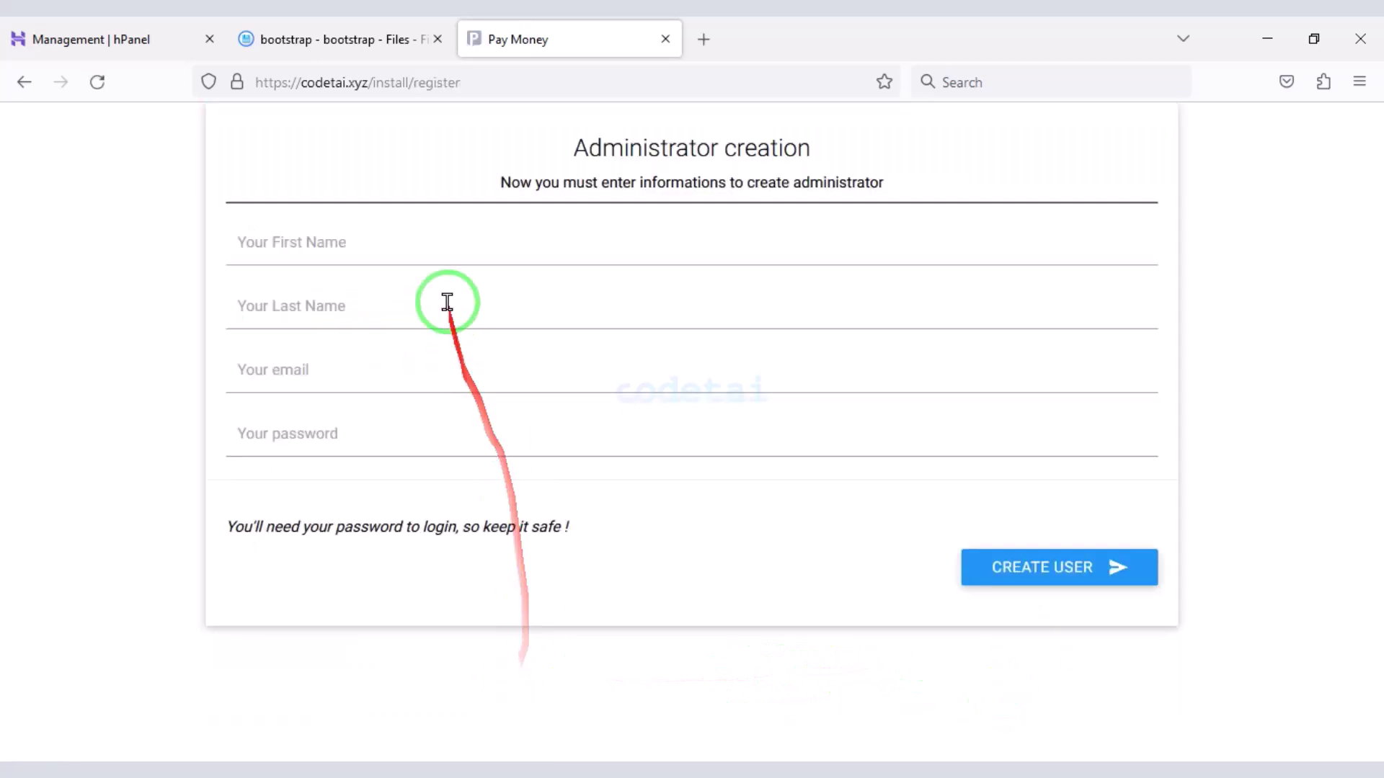
click(433, 255)
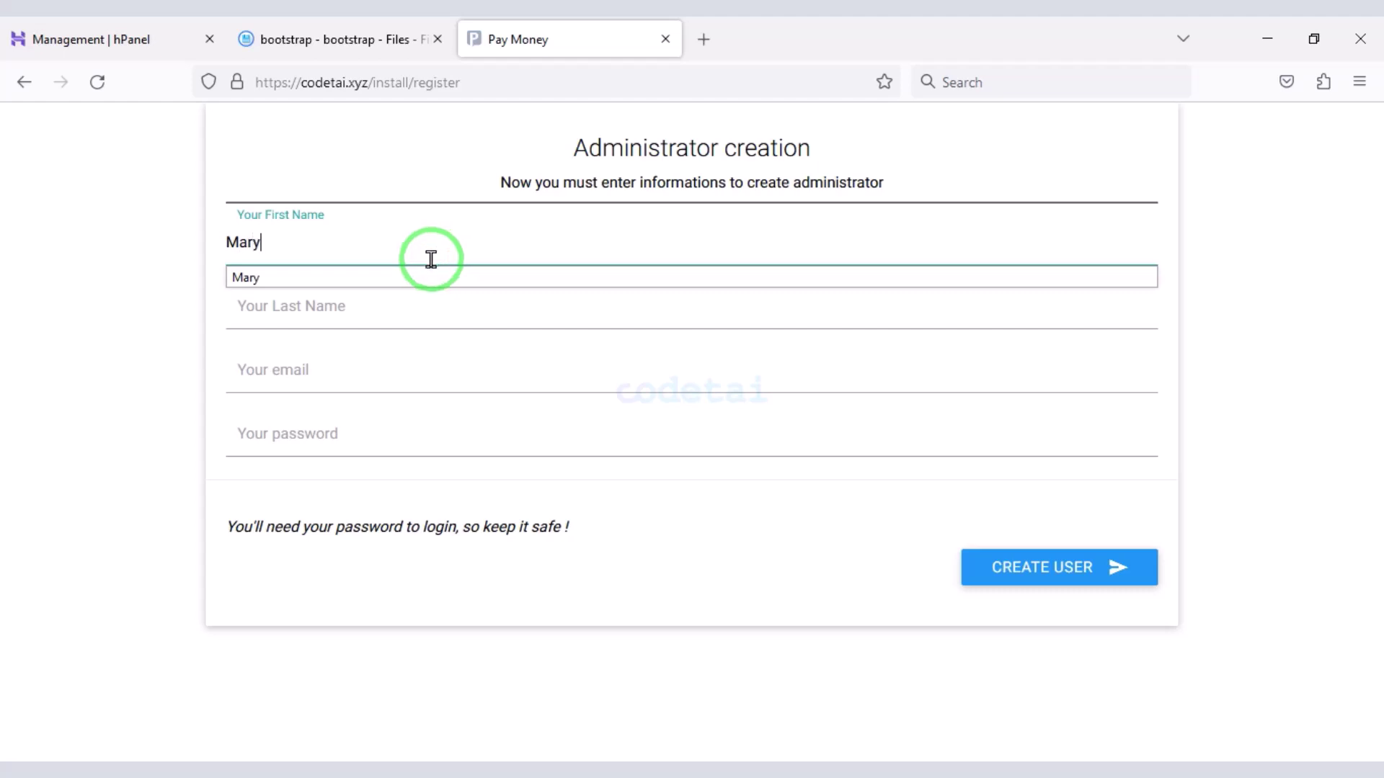
click(414, 314)
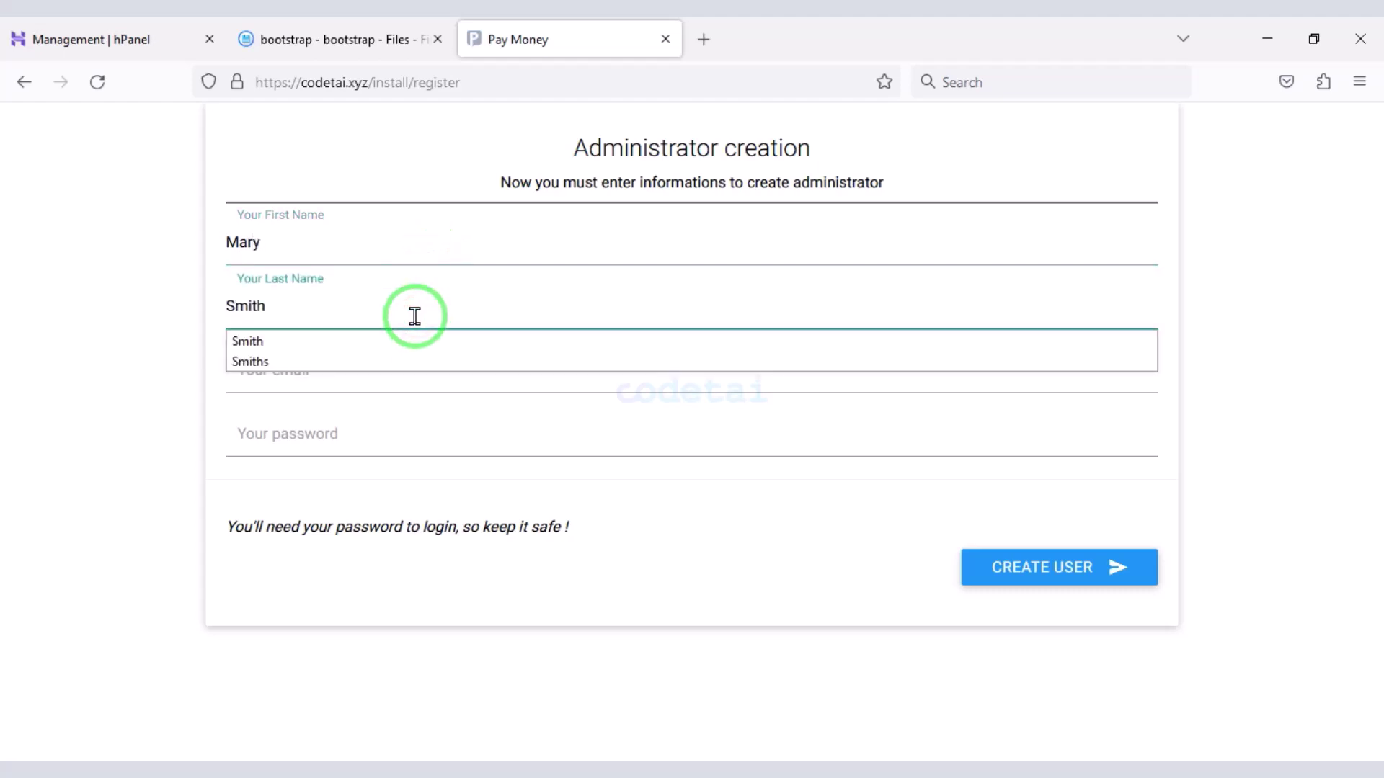
Enter the administrator's e-mail and password and create the admin account
click(388, 375)
text(t)
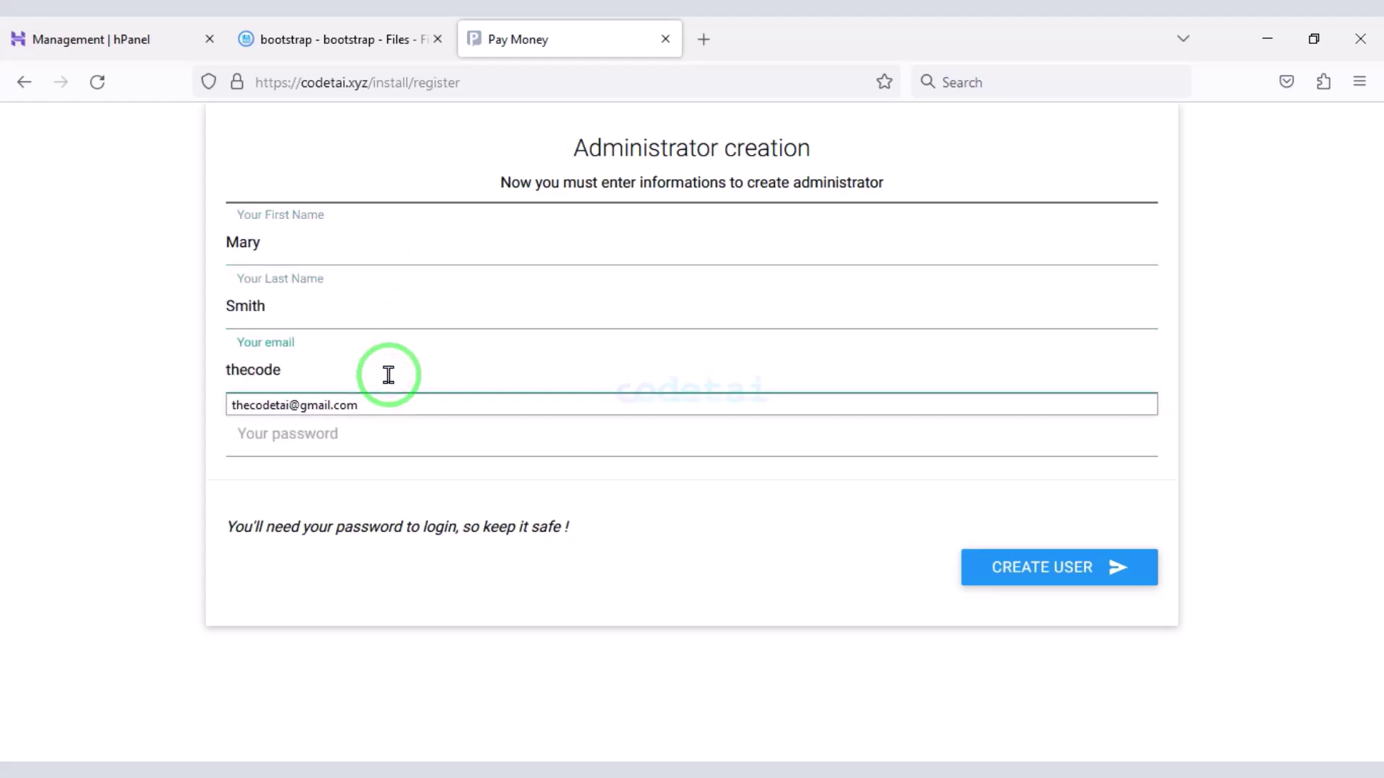
text(hecode)
click(366, 405)
click(353, 434)
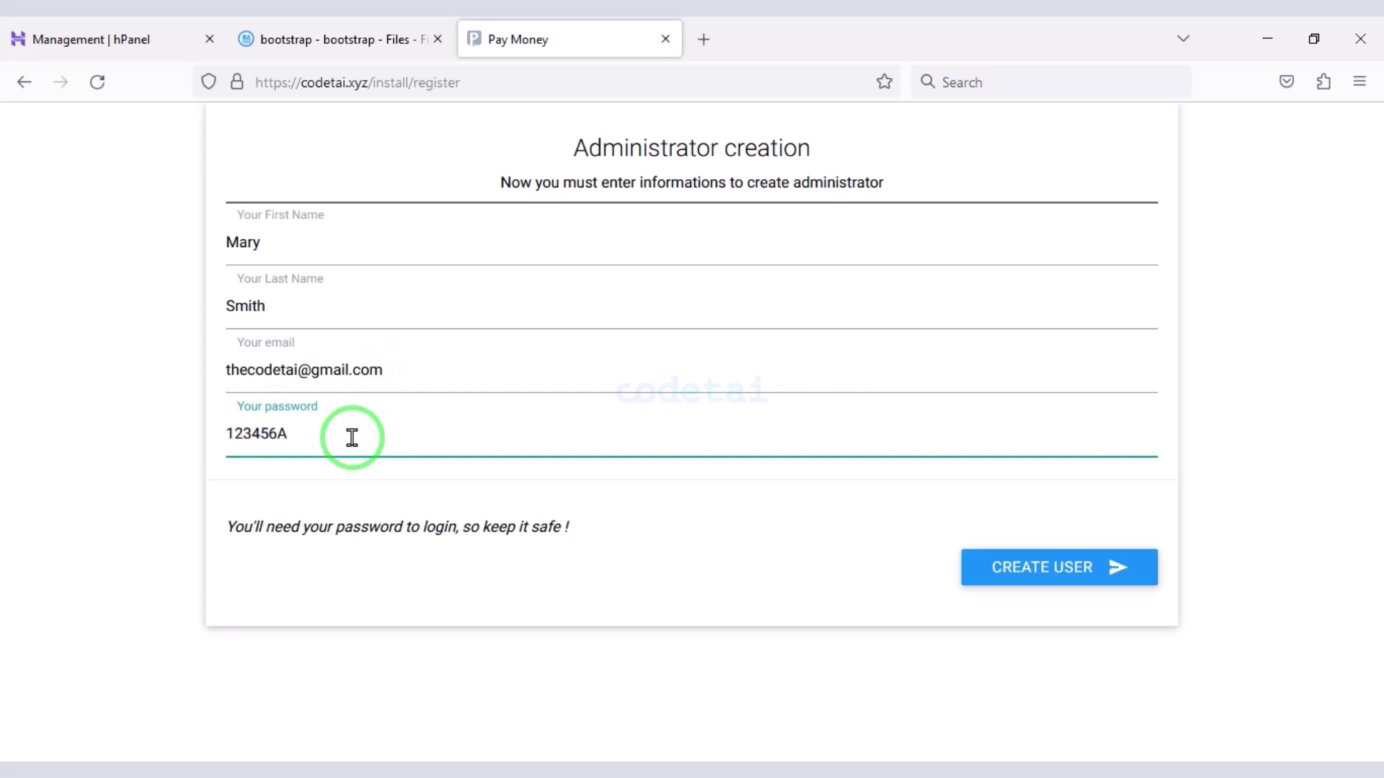
click(1018, 569)
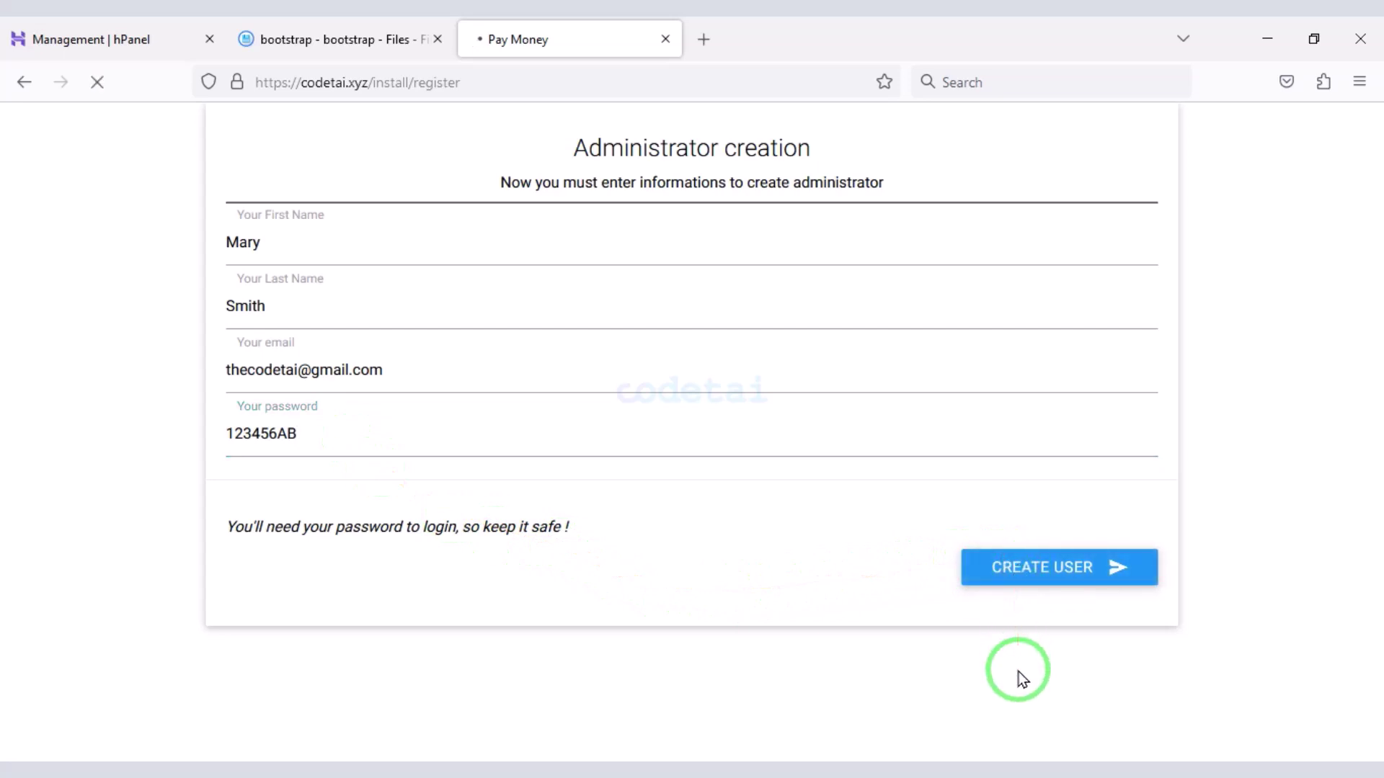
Load the public codetai.xyz home page and scroll through it
click(690, 210)
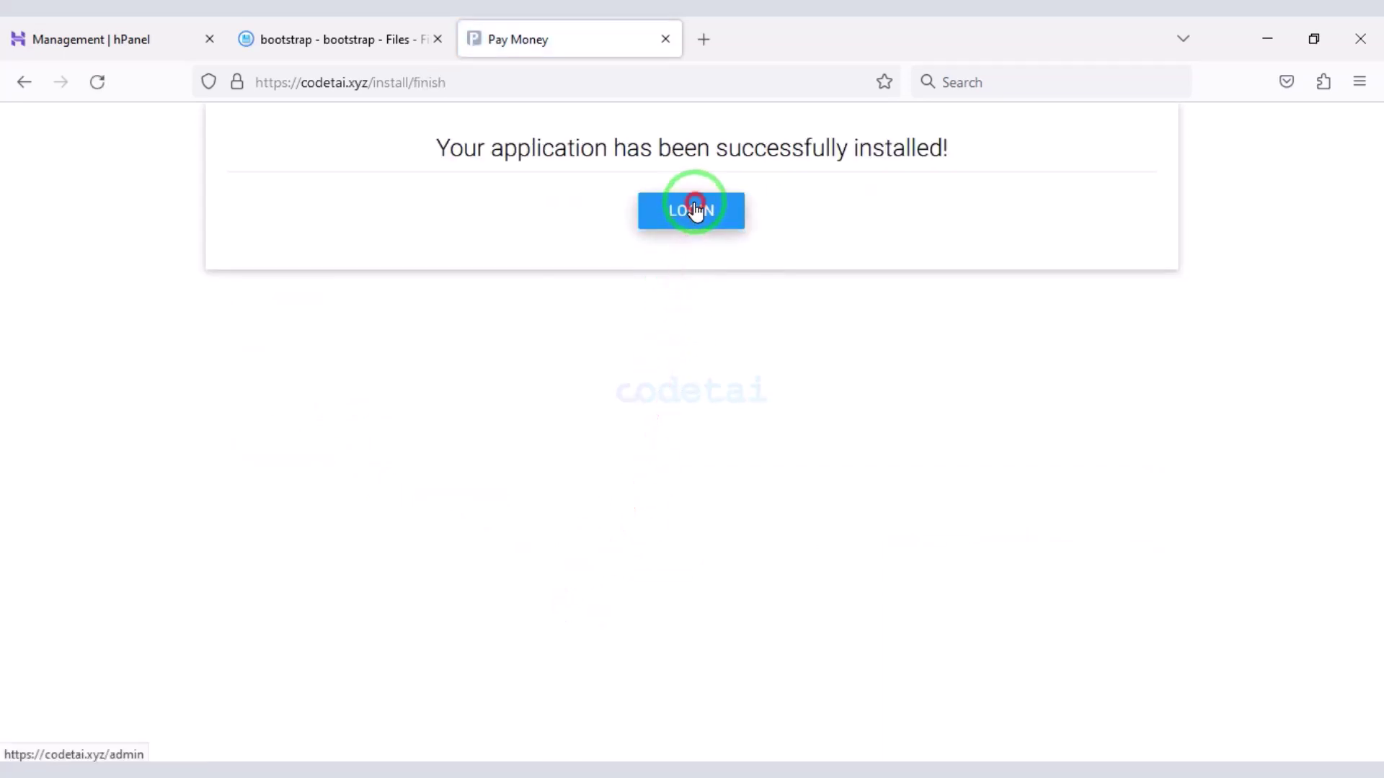
drag(466, 77, 378, 120)
key(BackSpace)
key(BackSpace)
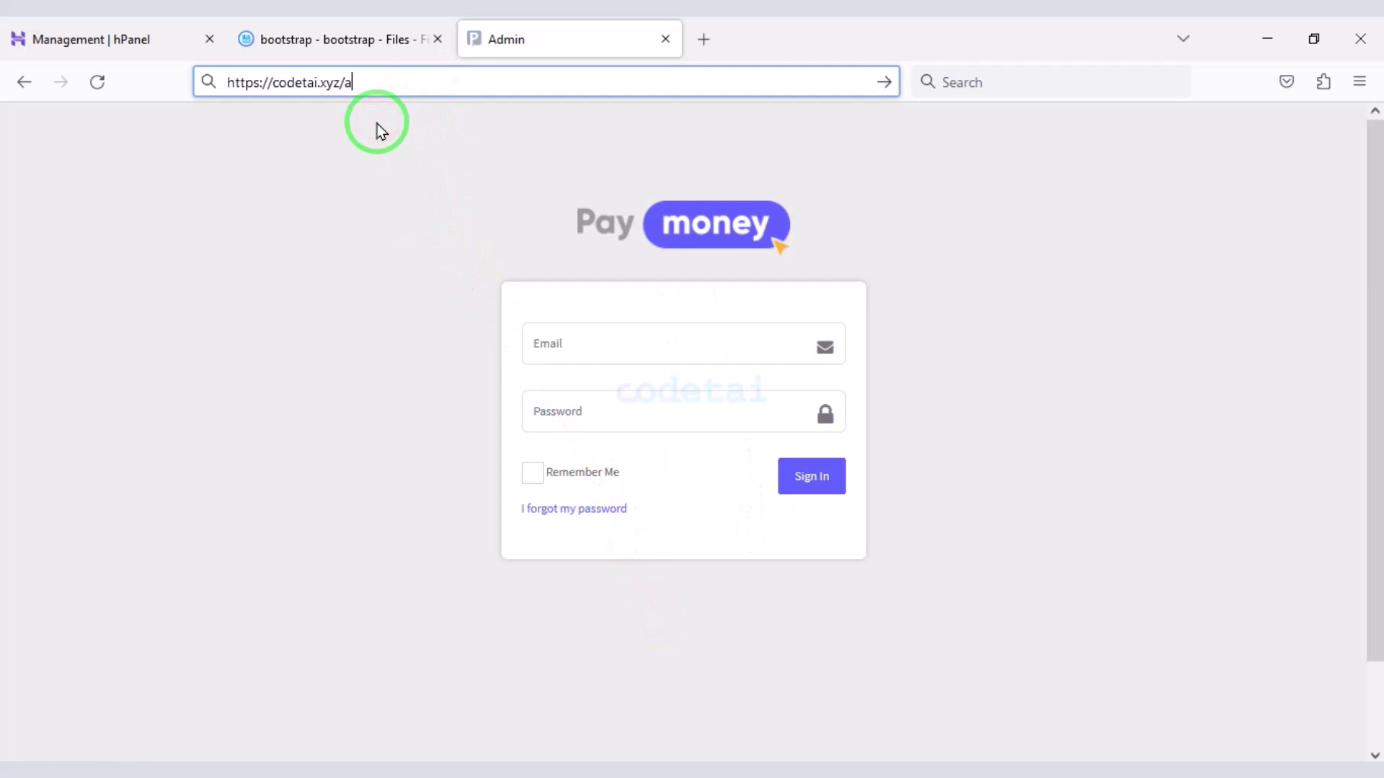
key(Return)
scroll(899, 573, down, 5)
scroll(899, 573, down, 20)
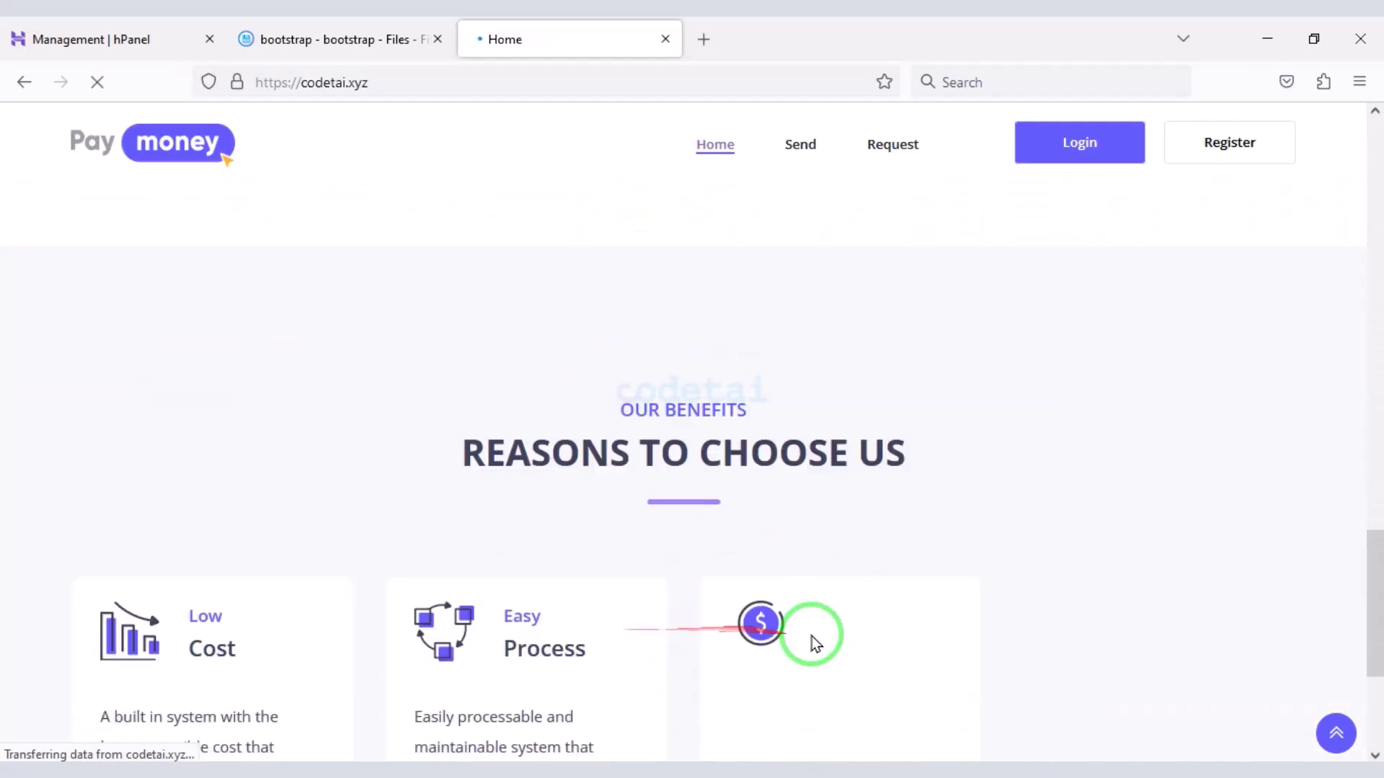
scroll(704, 692, down, 5)
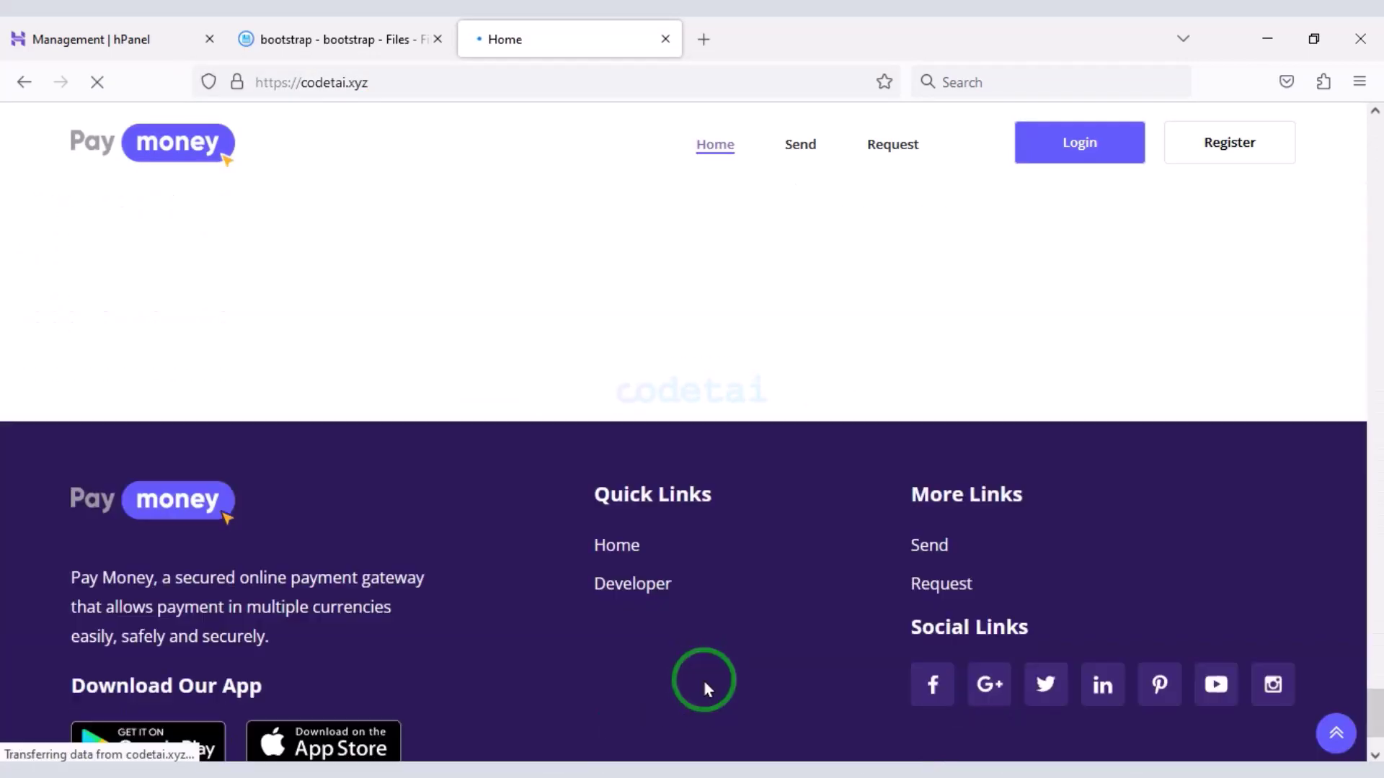
scroll(703, 692, up, 20)
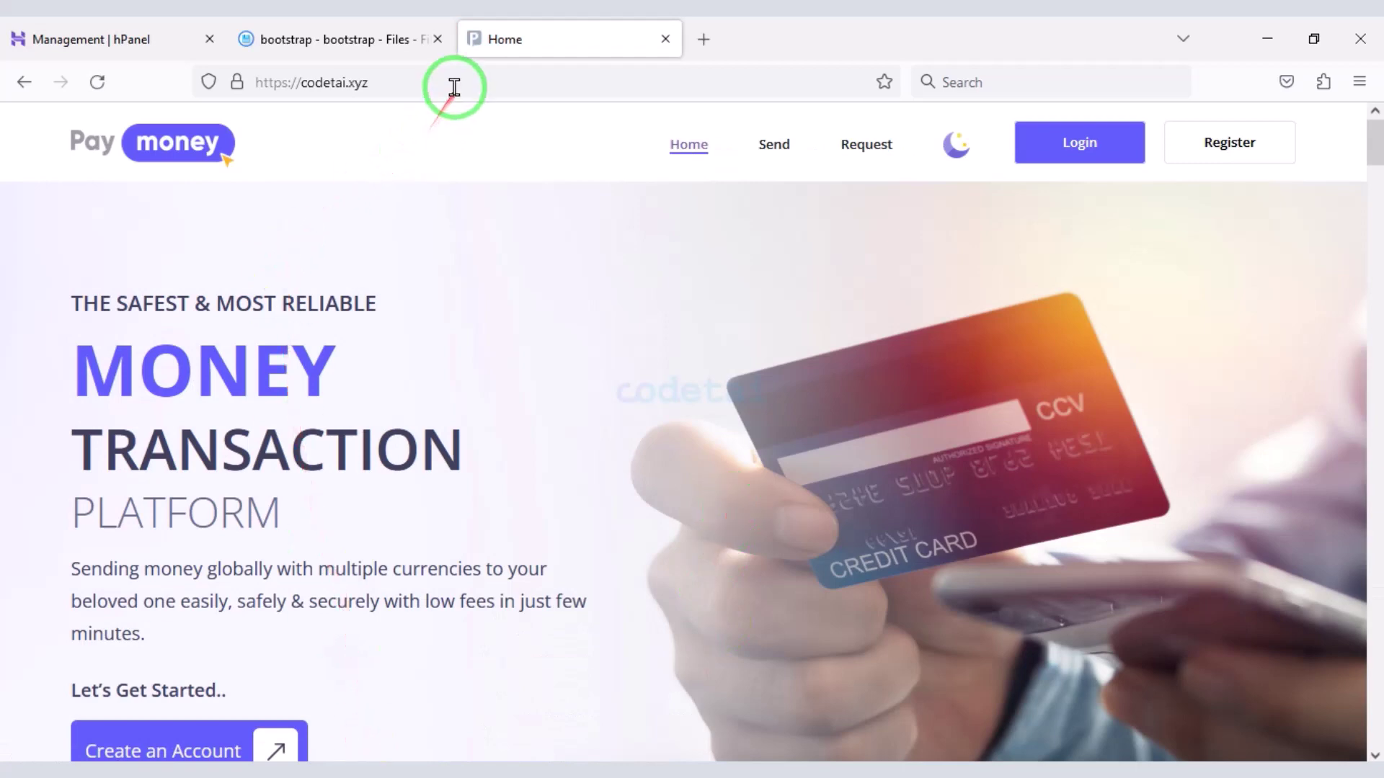
Sign in at codetai.xyz/admin with the saved admin email, password and Remember Me
click(503, 83)
text(n)
key(Return)
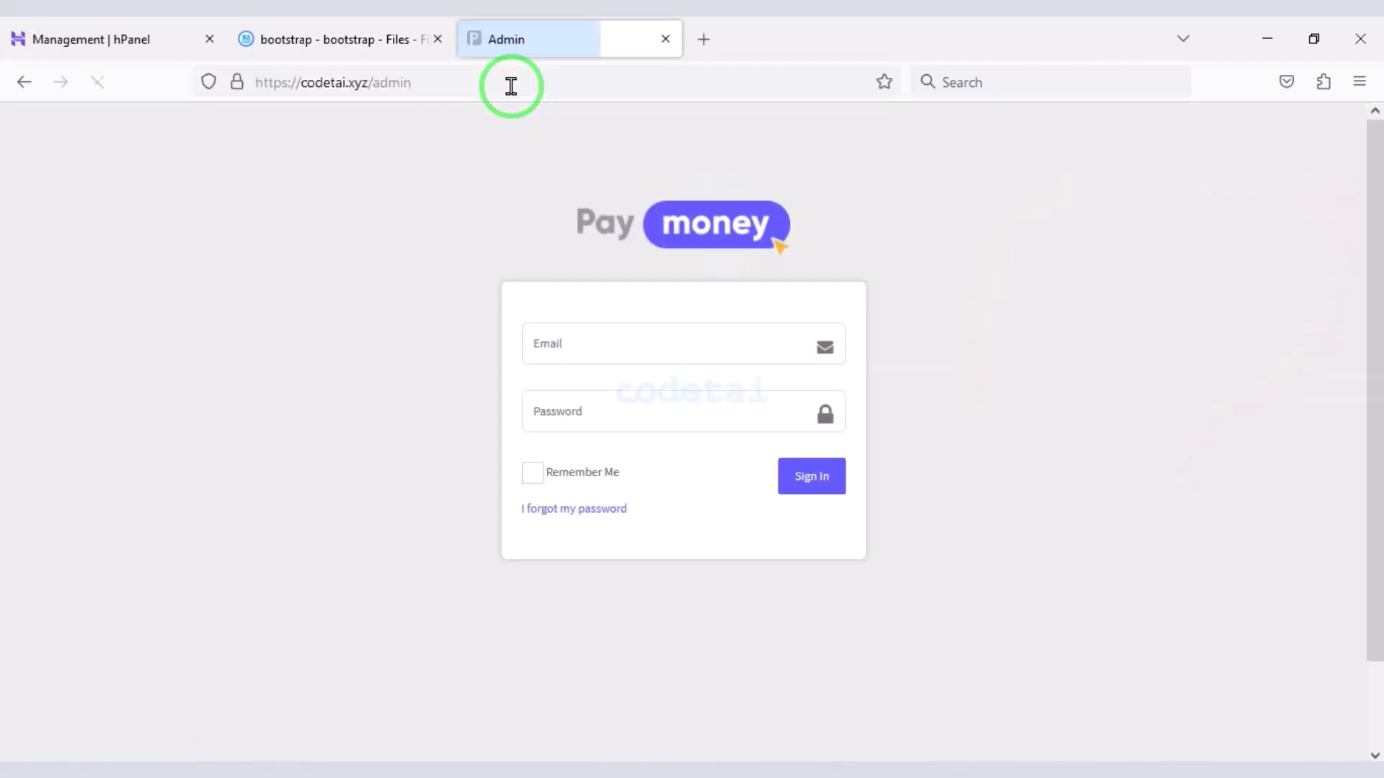
click(682, 346)
text(te)
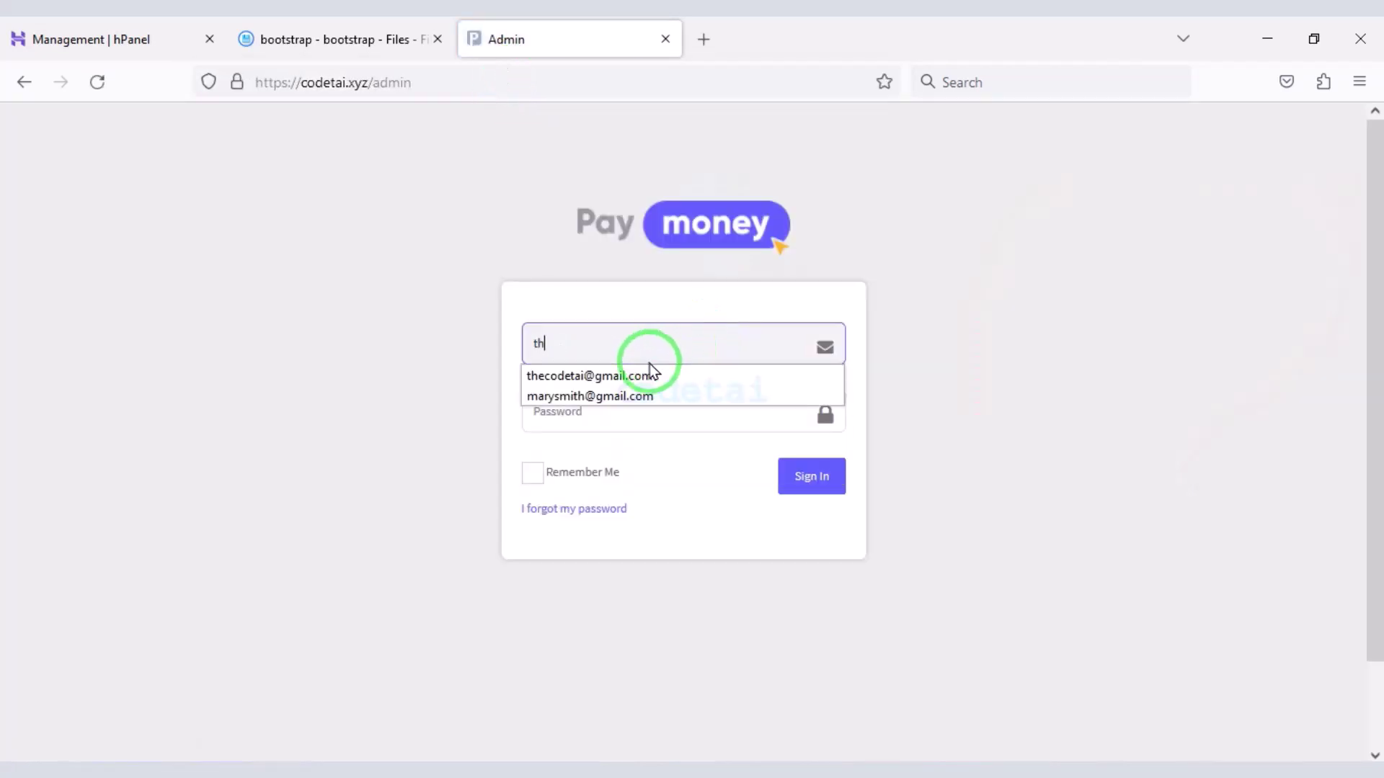
click(652, 375)
click(613, 413)
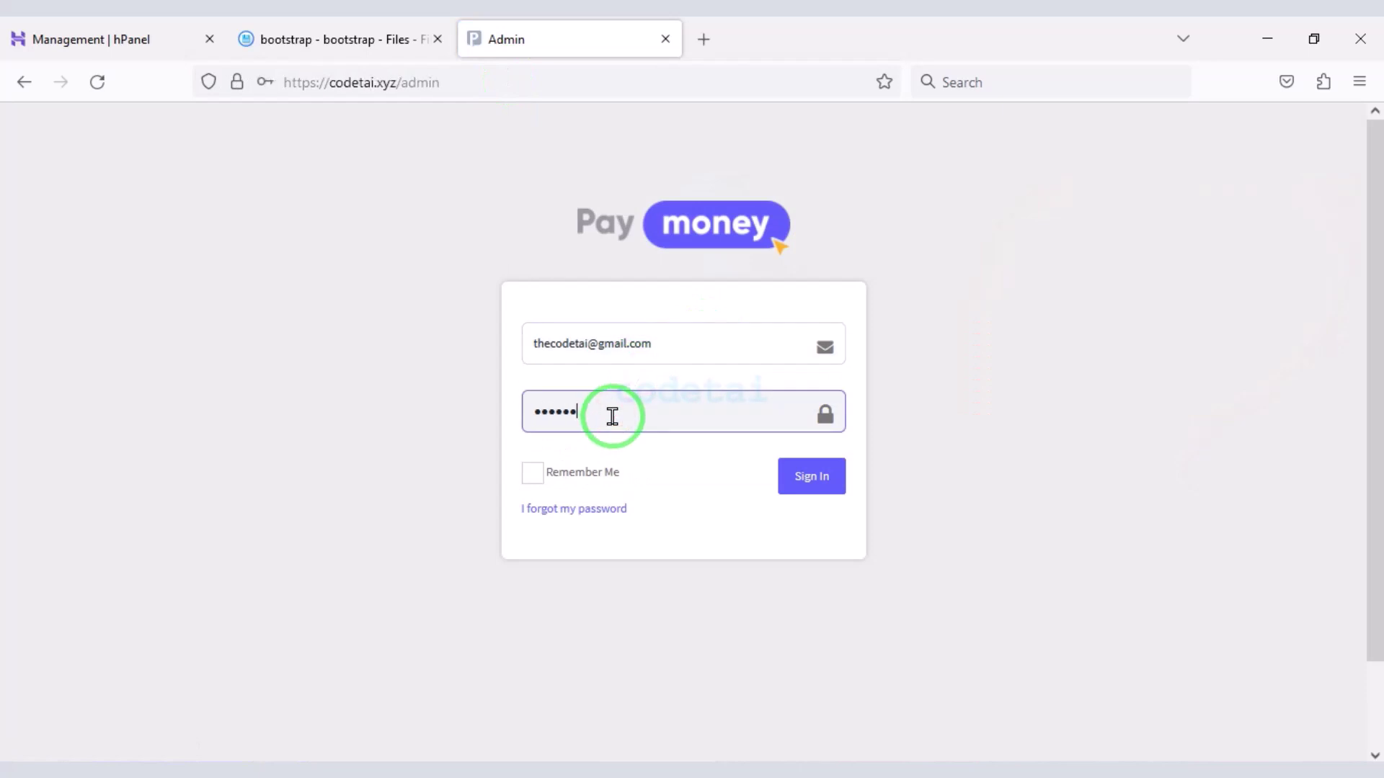
click(532, 473)
click(812, 478)
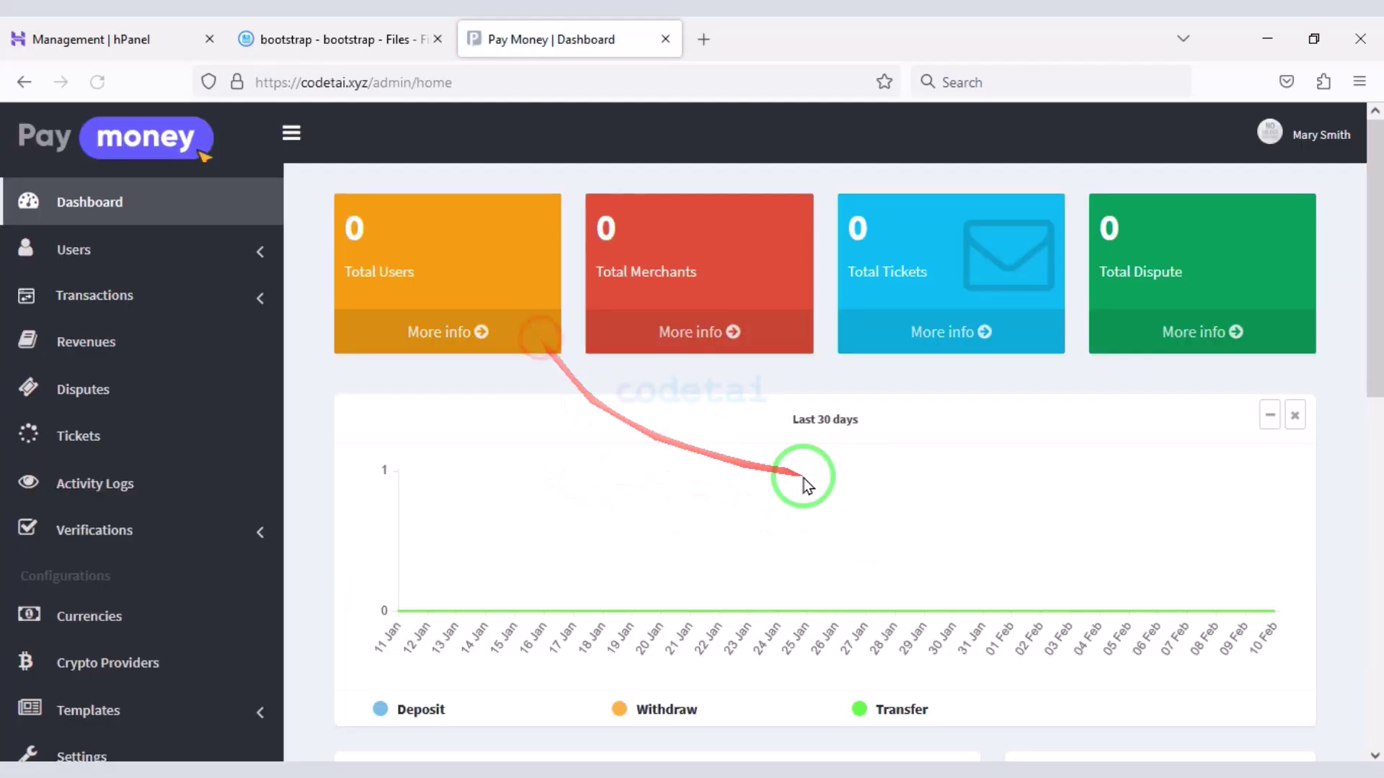
scroll(1017, 591, down, 10)
scroll(1027, 620, up, 10)
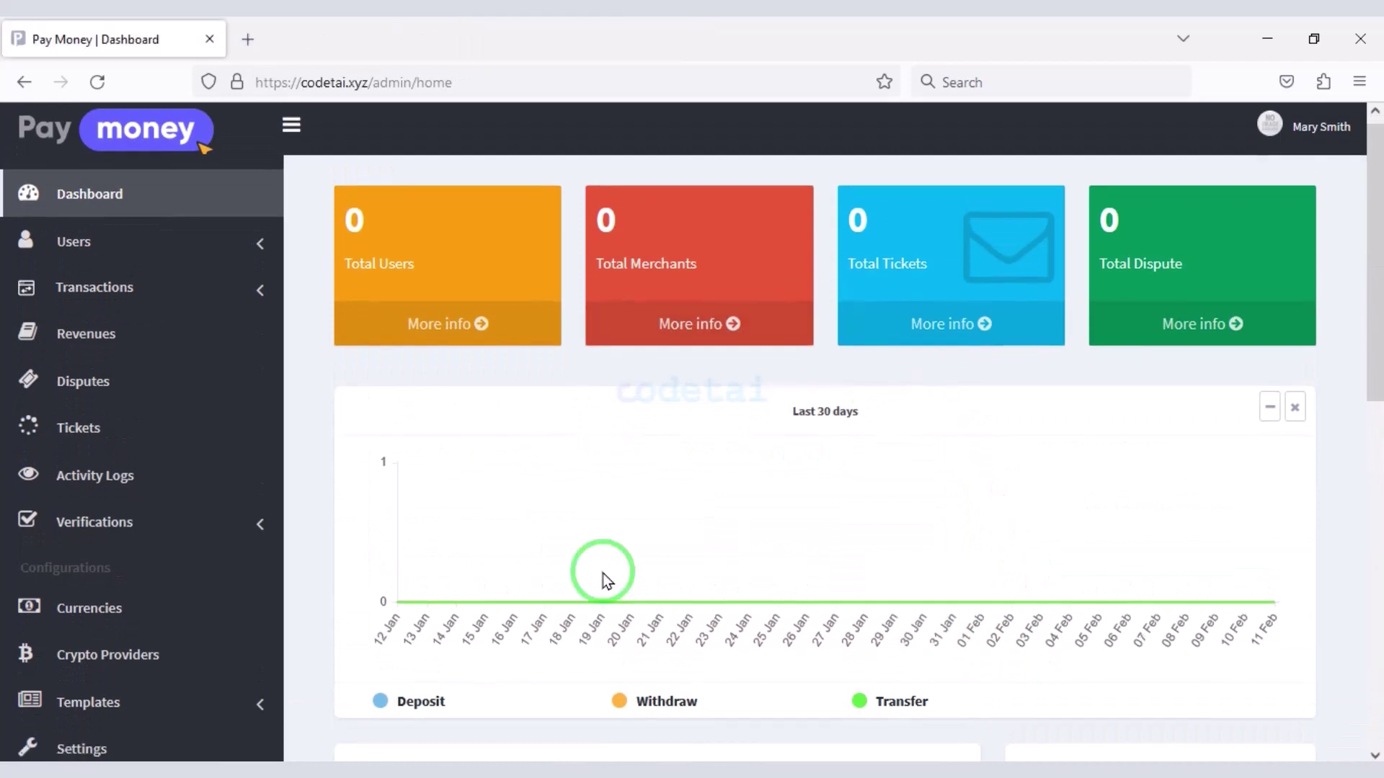
scroll(605, 608, down, 10)
scroll(610, 645, up, 10)
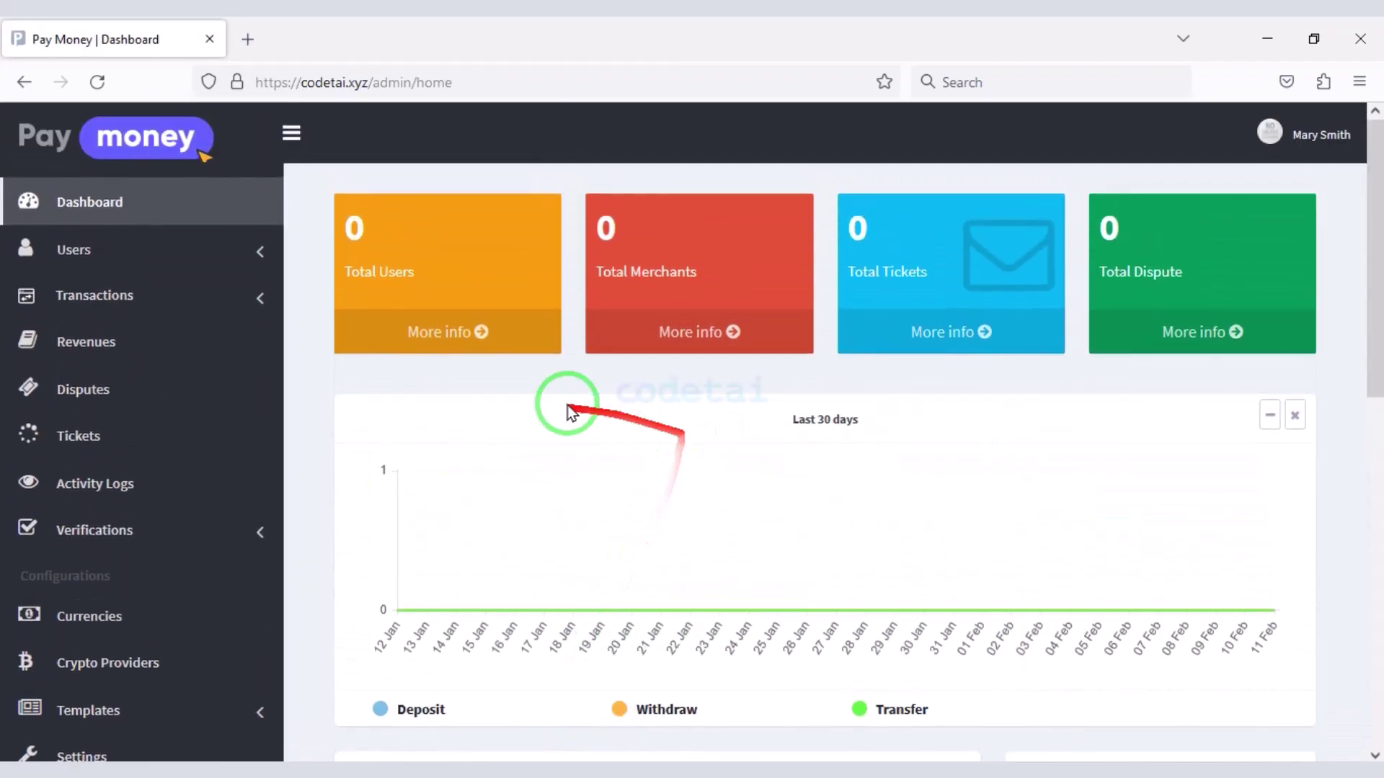
Open the Add User form and enter the user's first name, last name and phone number
click(211, 261)
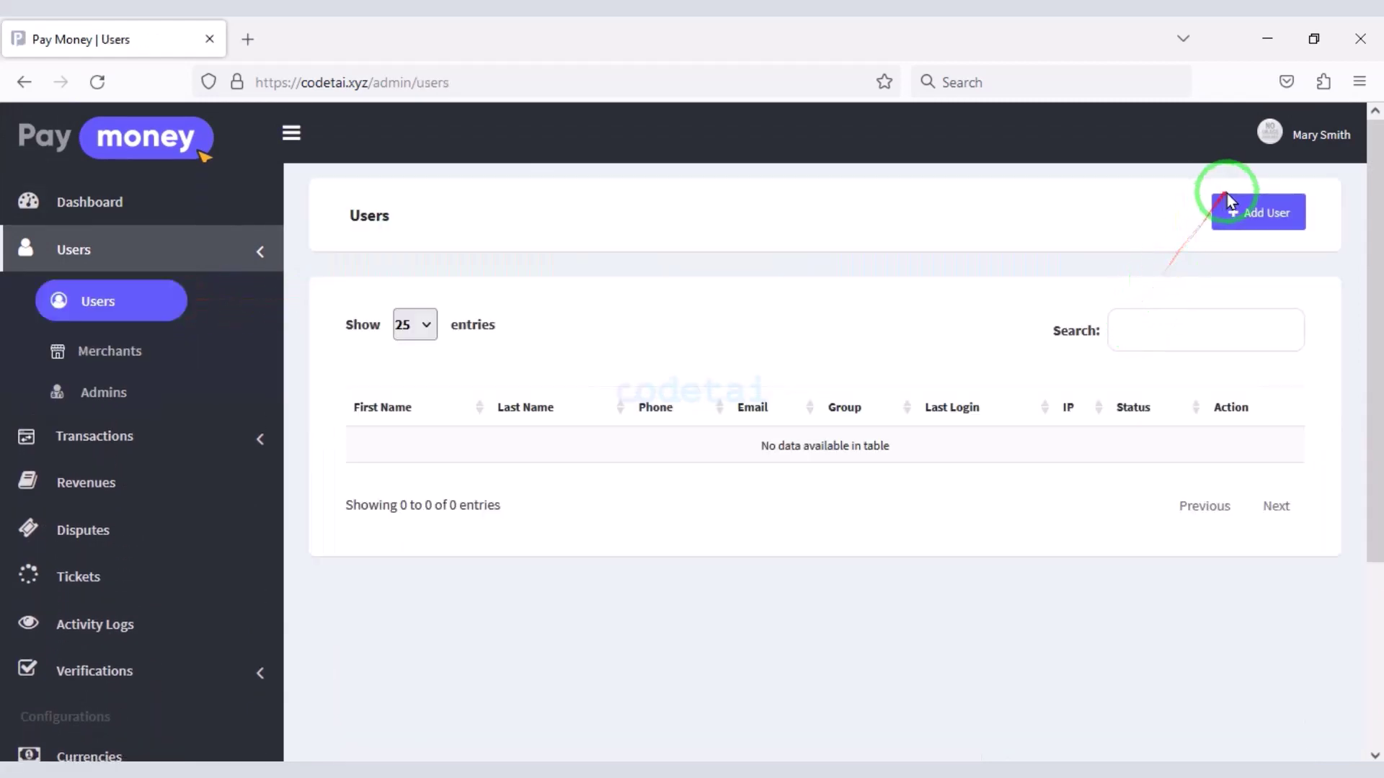
click(1227, 196)
click(796, 334)
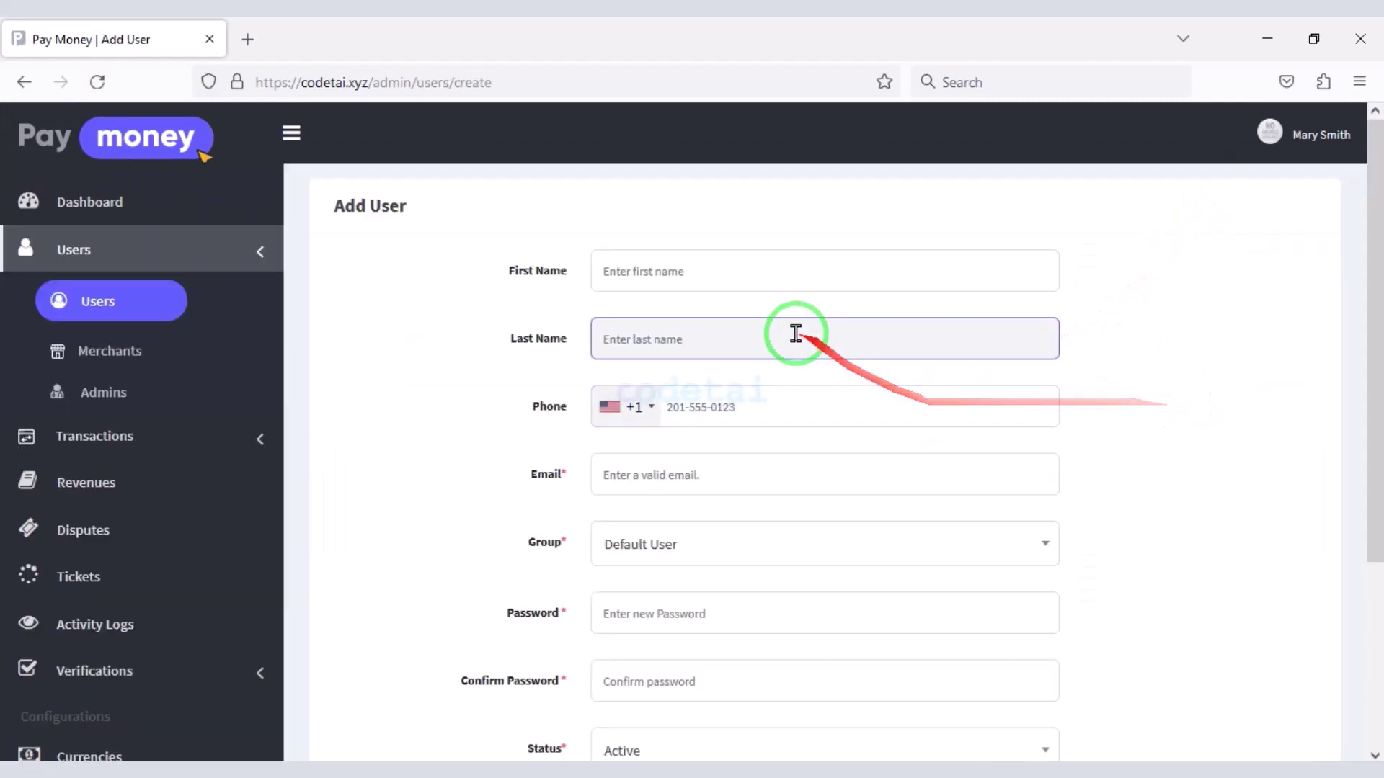
click(754, 276)
text(Aria)
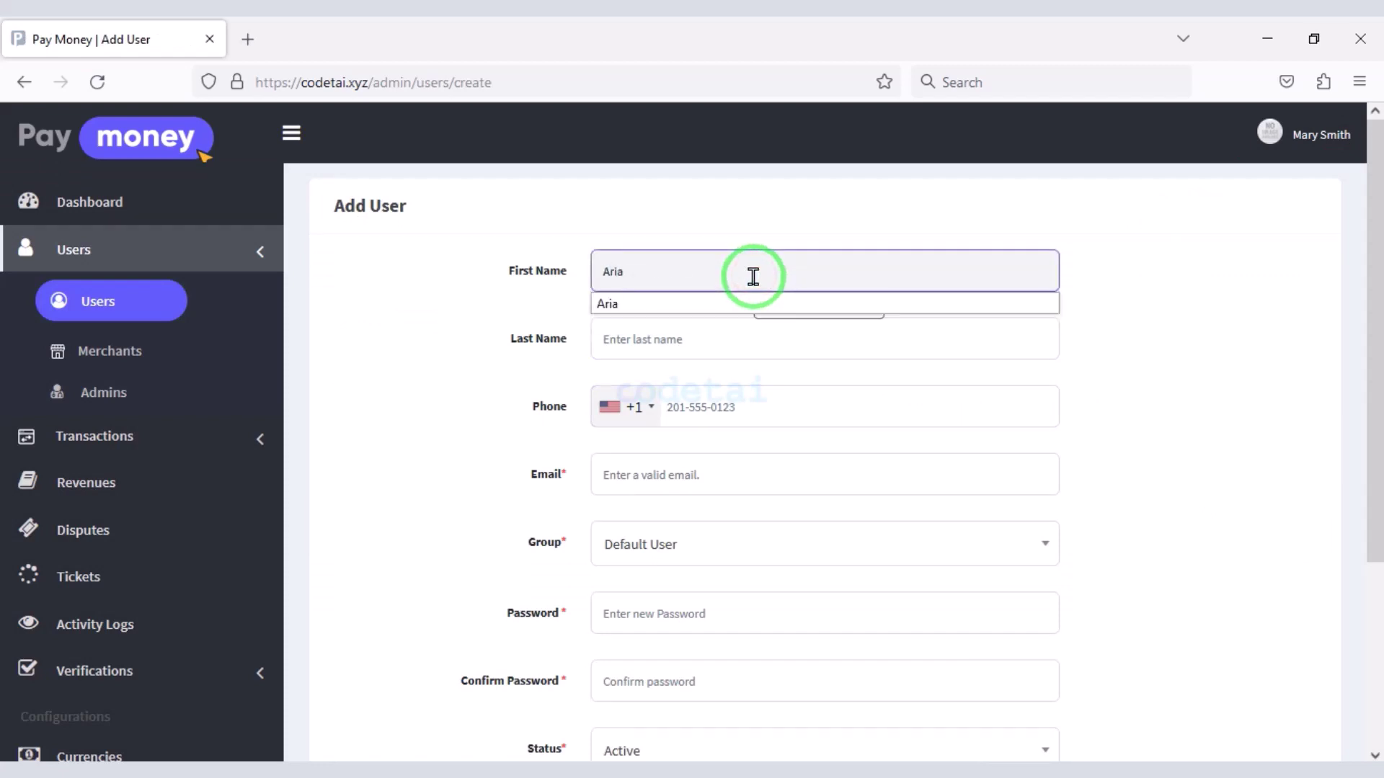
click(677, 347)
click(643, 405)
text(202-555-0156)
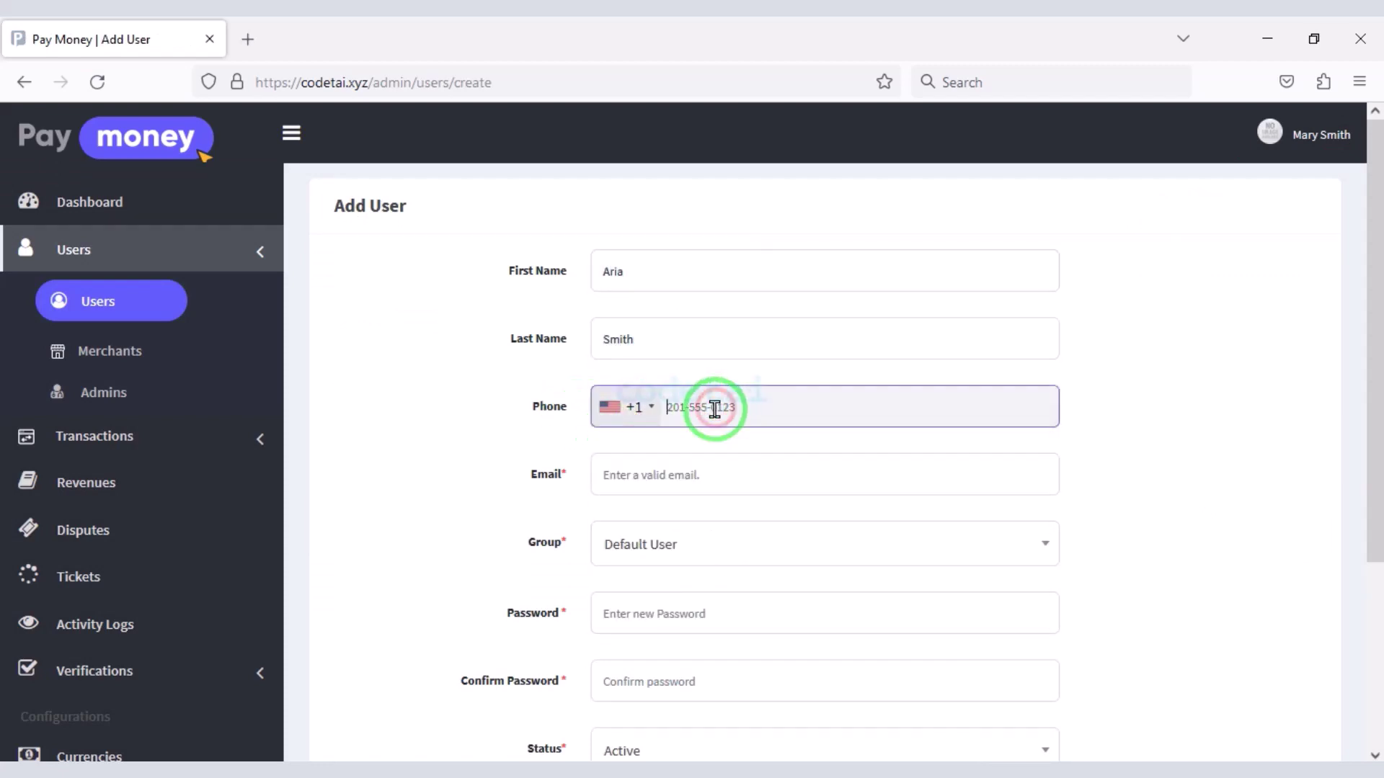
Enter the user's e-mail address and keep the Default User group
scroll(724, 440, down, 3)
click(721, 373)
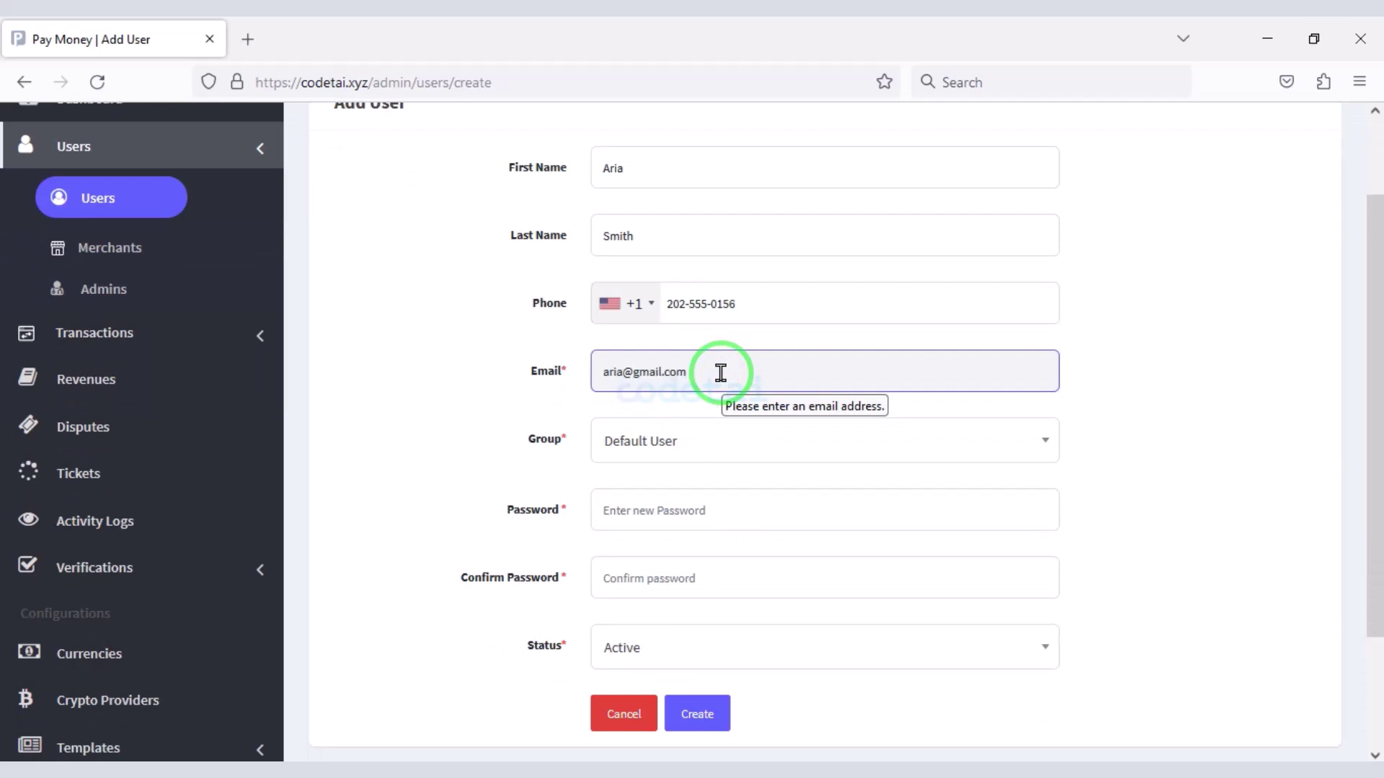
scroll(721, 373, down, 2)
click(674, 346)
click(705, 413)
Set and confirm the account password, keep status Active, and create the user
click(646, 424)
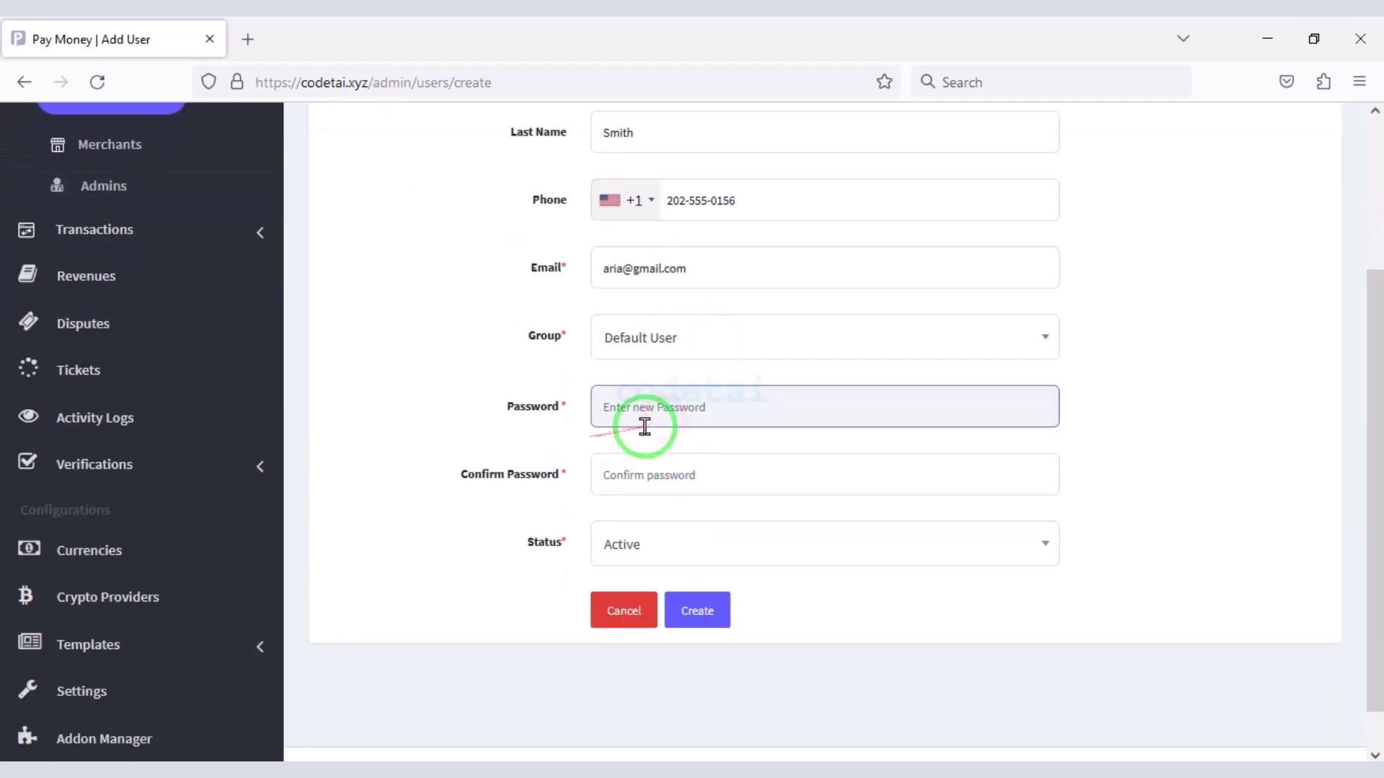
click(655, 461)
click(678, 544)
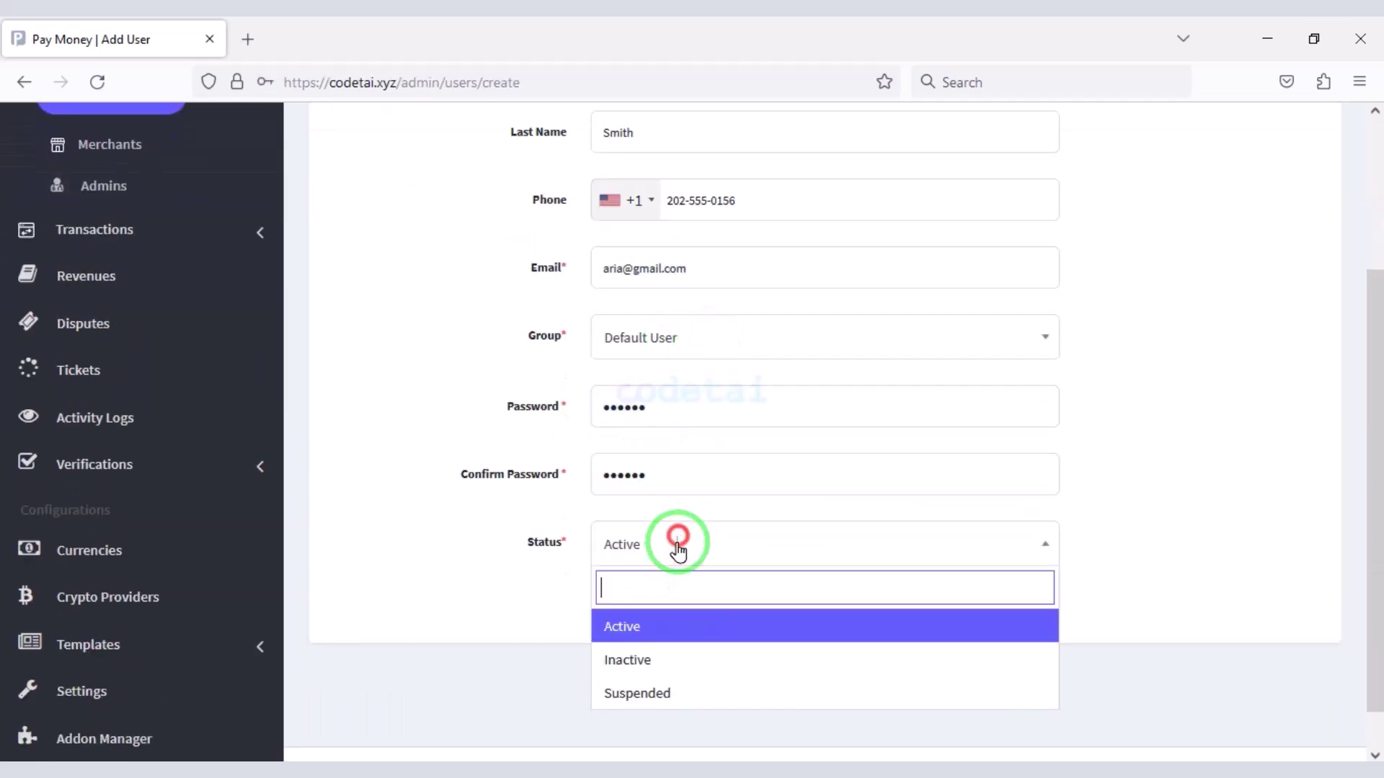
click(618, 628)
click(716, 609)
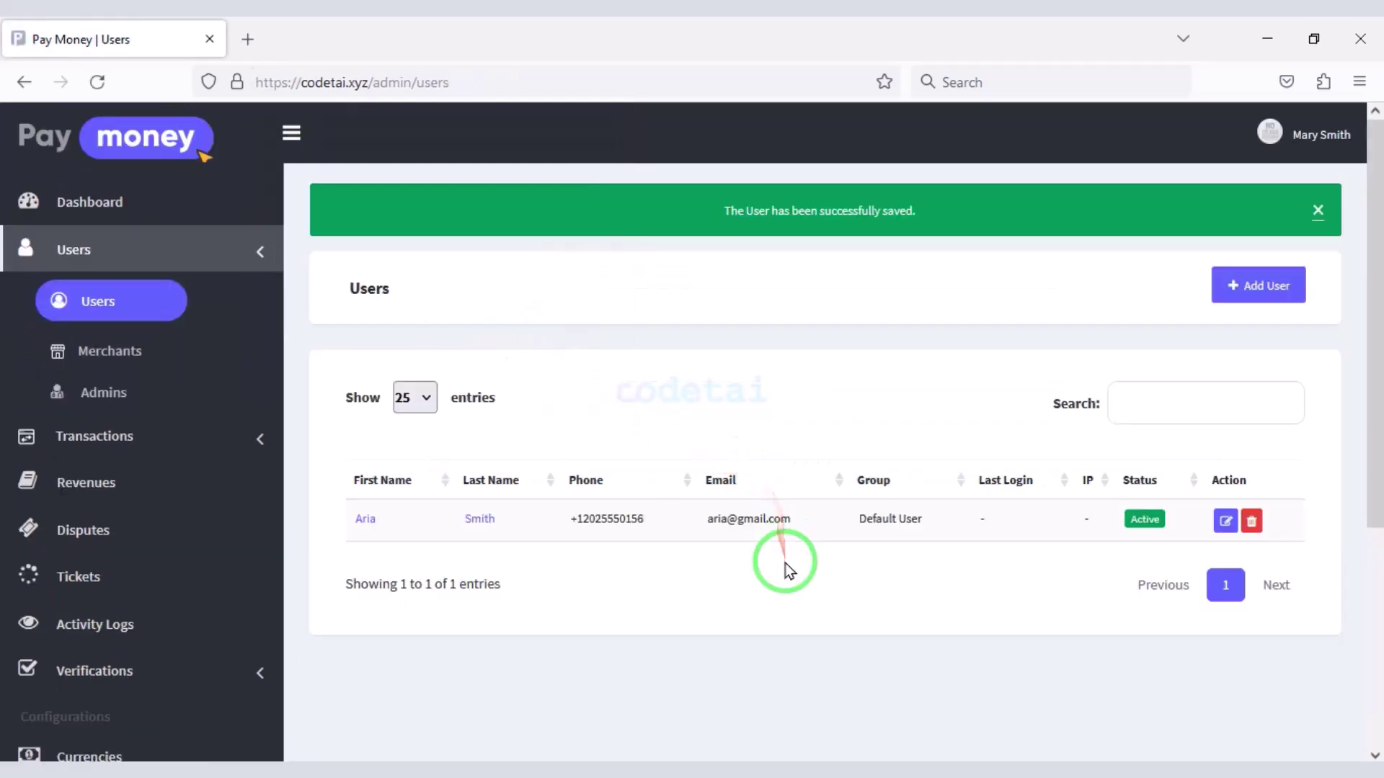
mouse_move(330, 494)
mouse_down()
mouse_move(464, 555)
mouse_move(1219, 533)
mouse_move(1283, 551)
mouse_up()
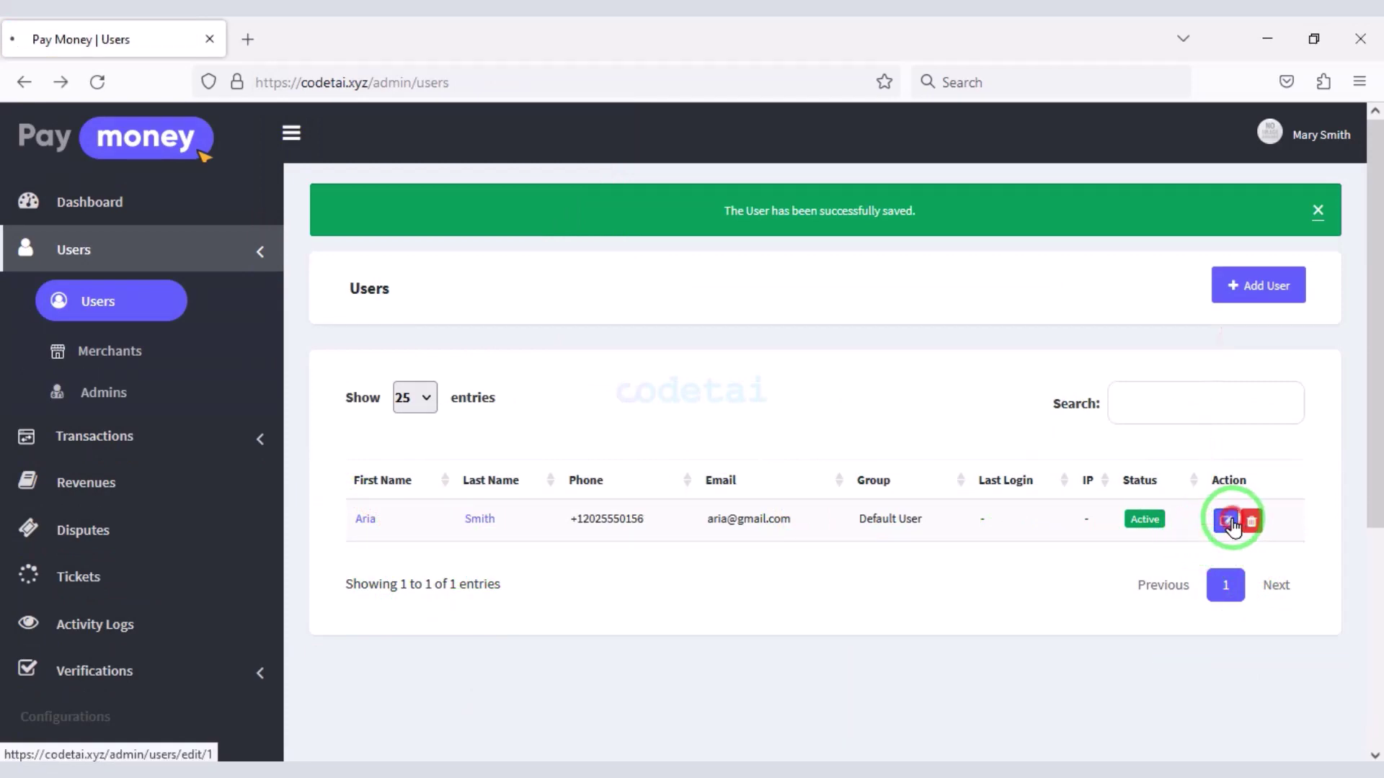
Deposit 200.00 USD into the new user's wallet from their admin profile
click(1229, 520)
scroll(1134, 550, down, 5)
scroll(1149, 500, up, 5)
key(alt)
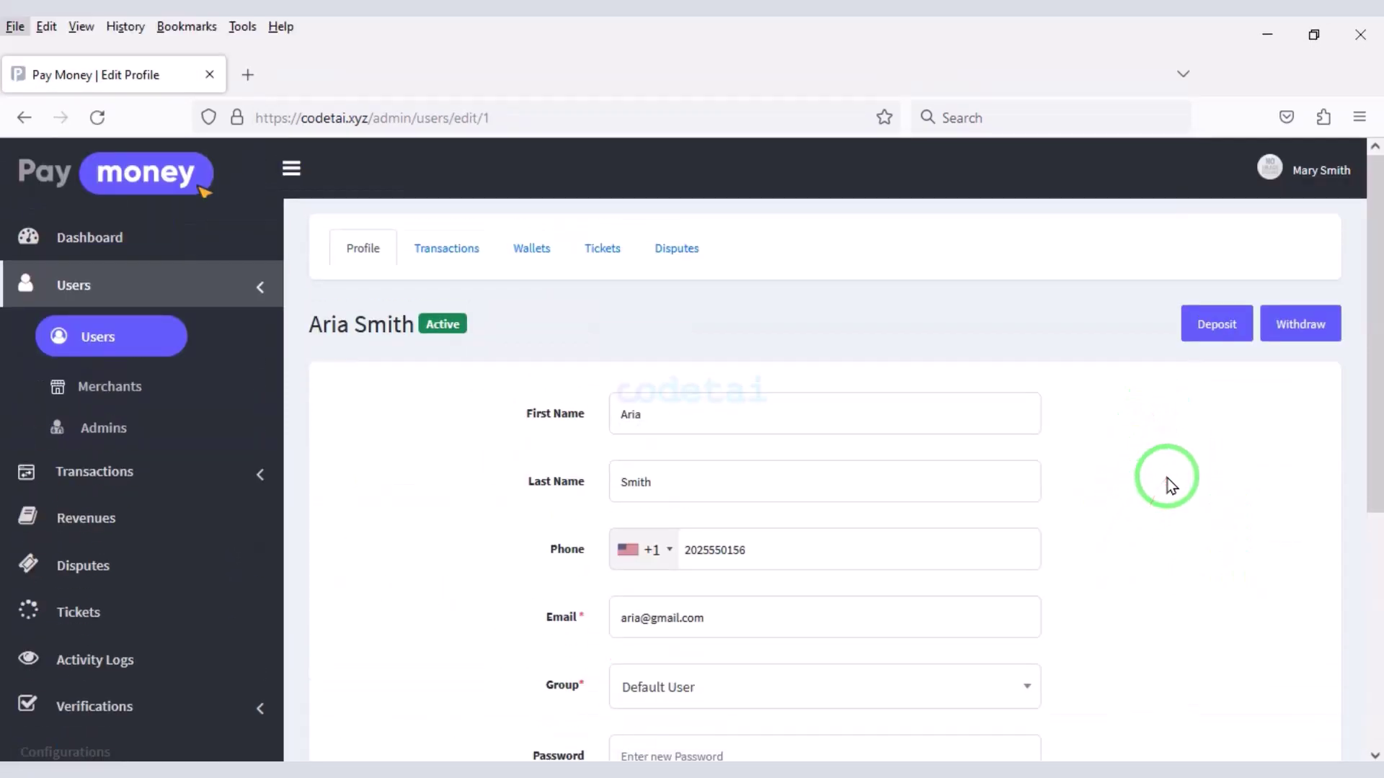
click(1214, 330)
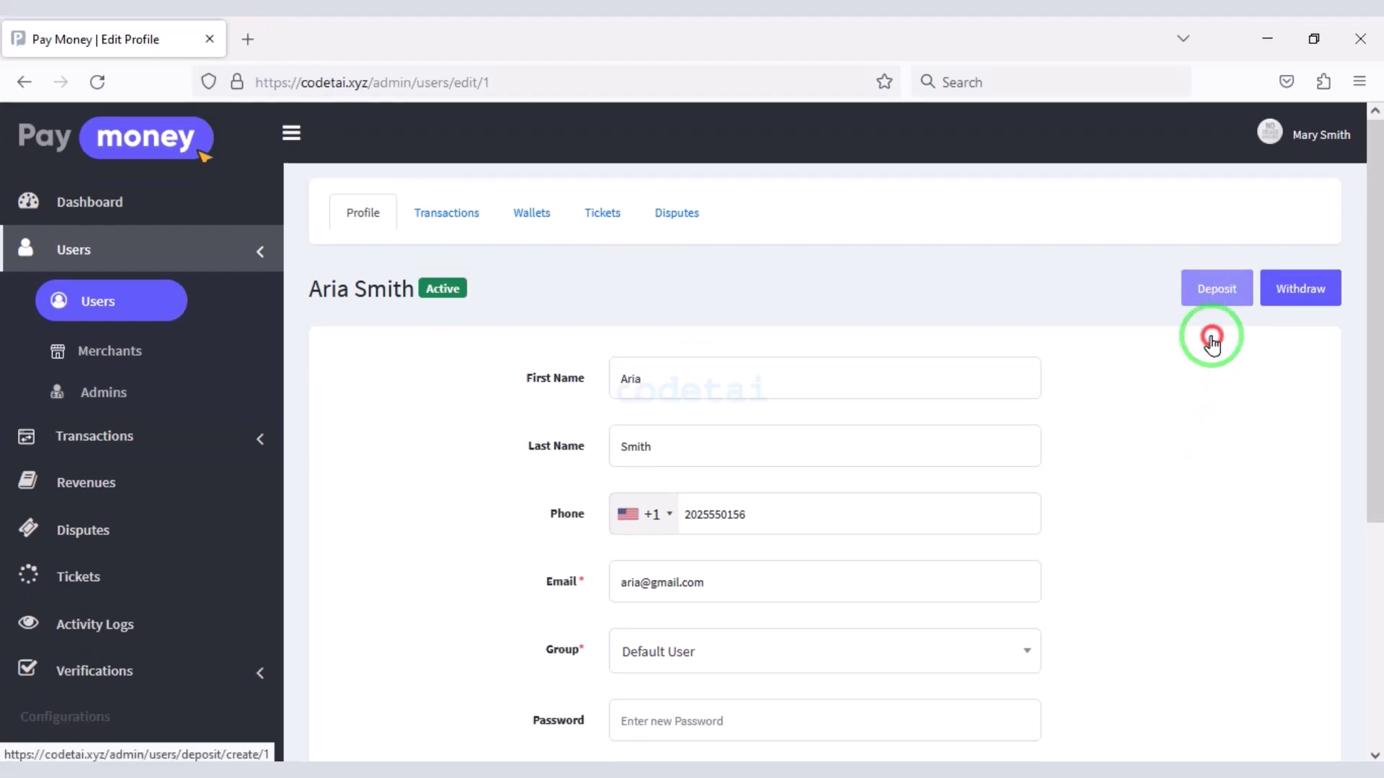
click(1220, 301)
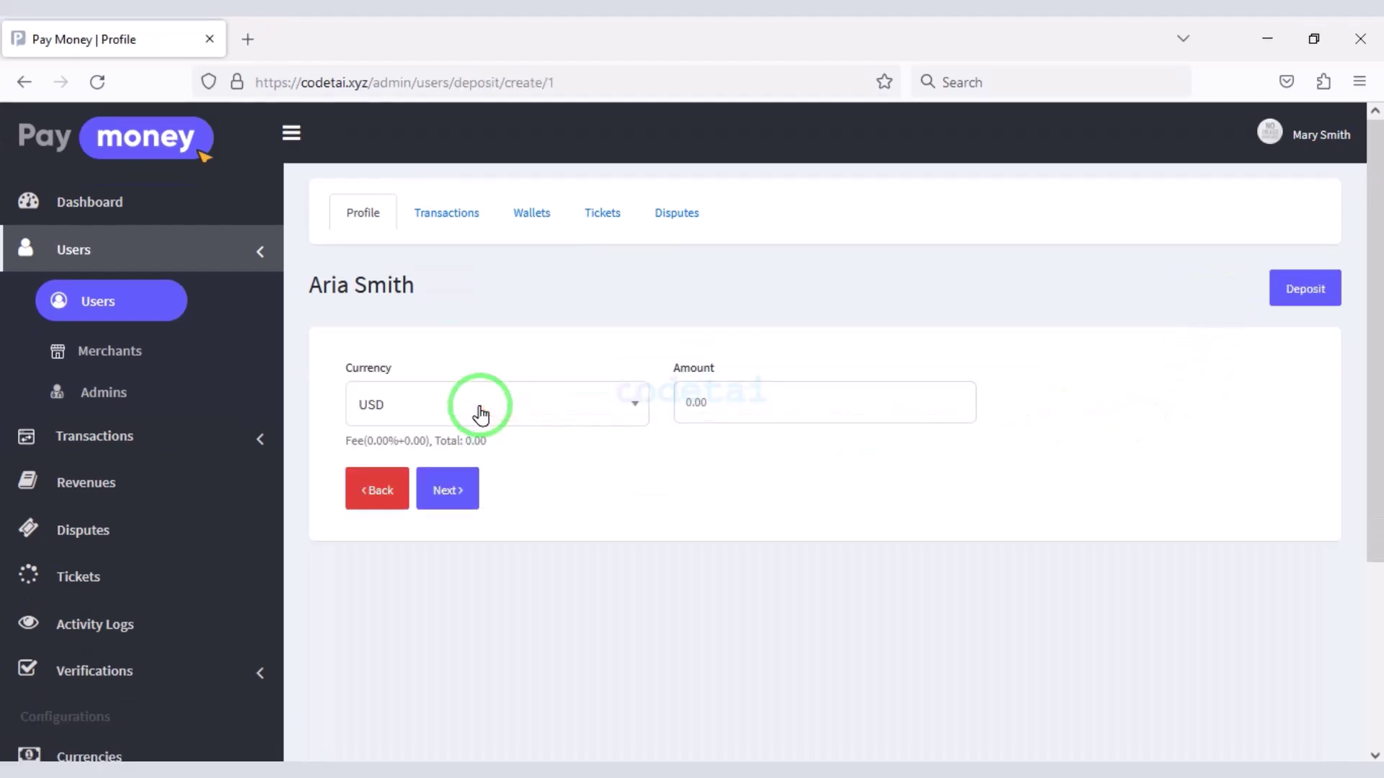
click(505, 404)
click(797, 391)
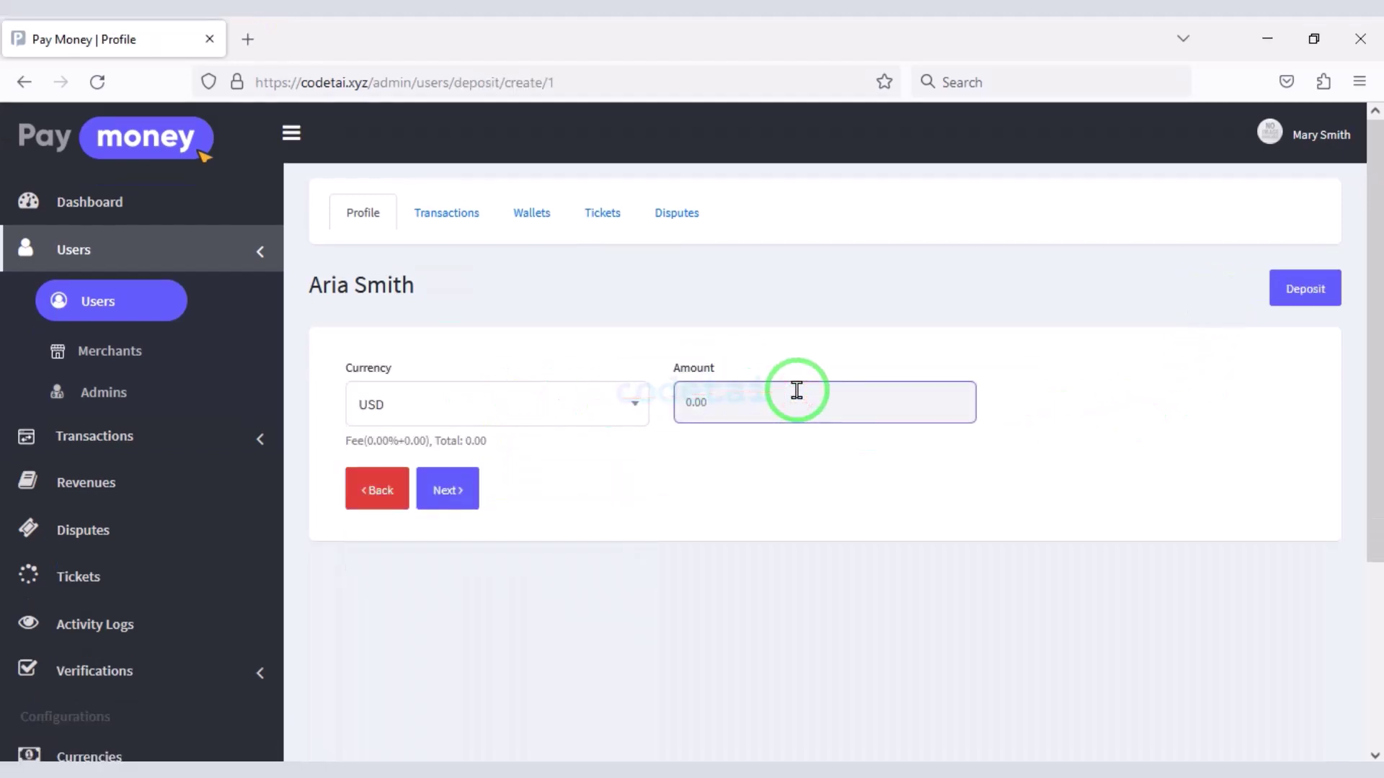
click(447, 495)
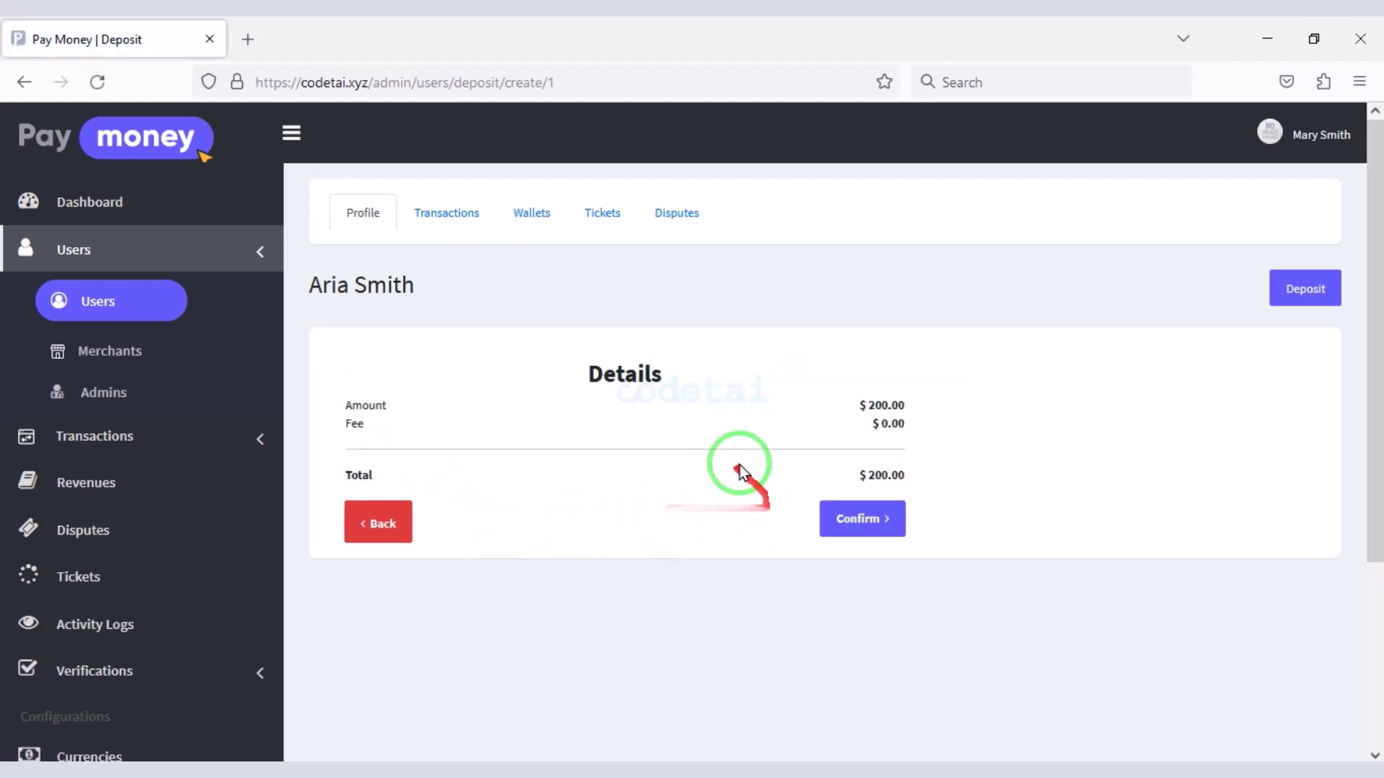
click(846, 523)
click(830, 531)
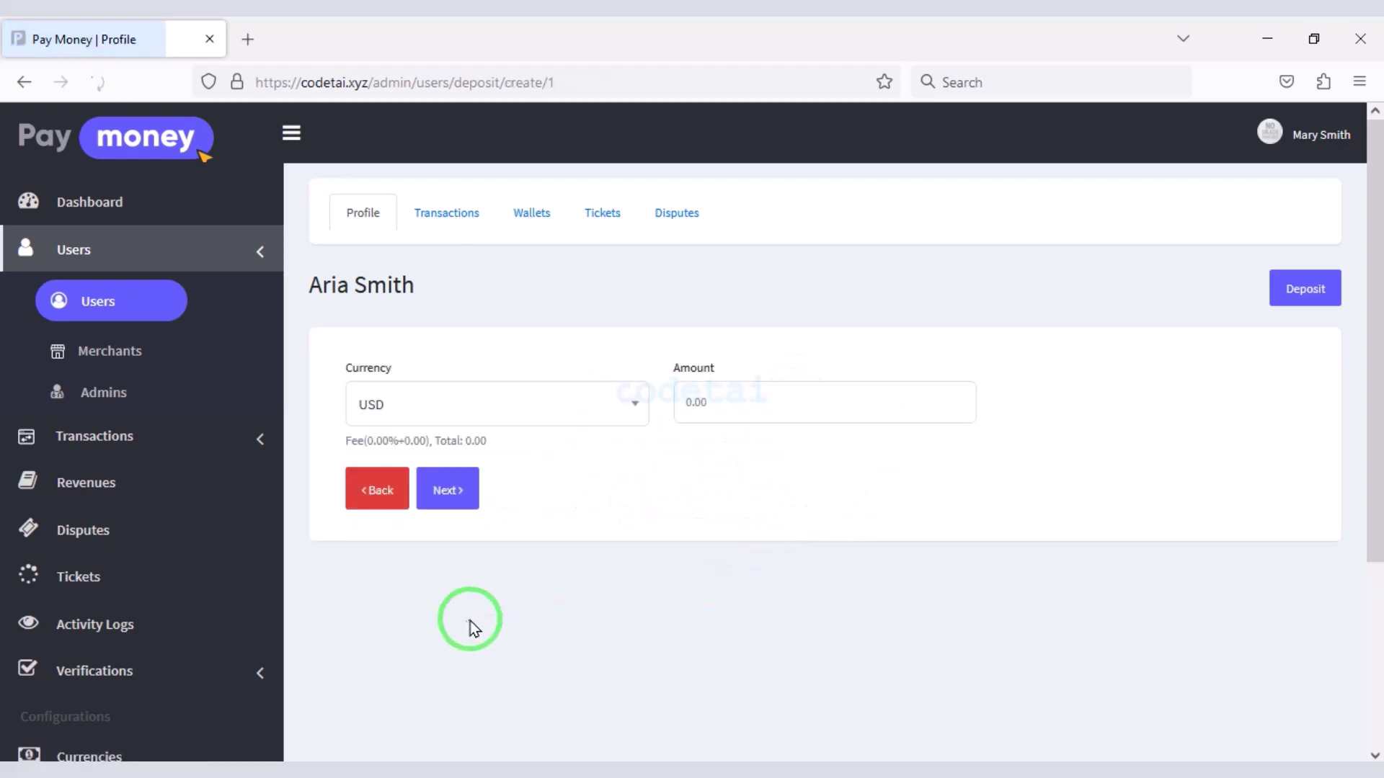
click(387, 510)
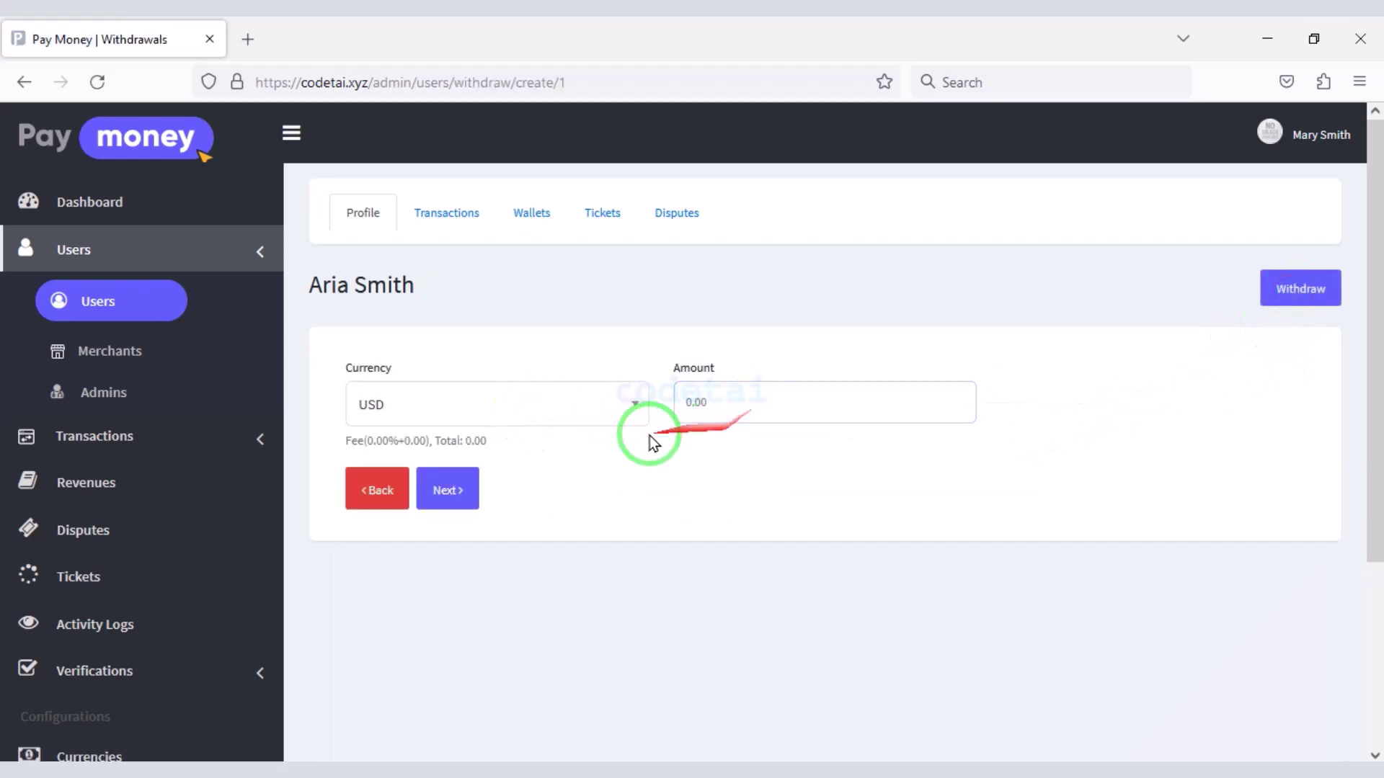
Review the user's transactions, wallet balances, support tickets and empty disputes list
click(573, 424)
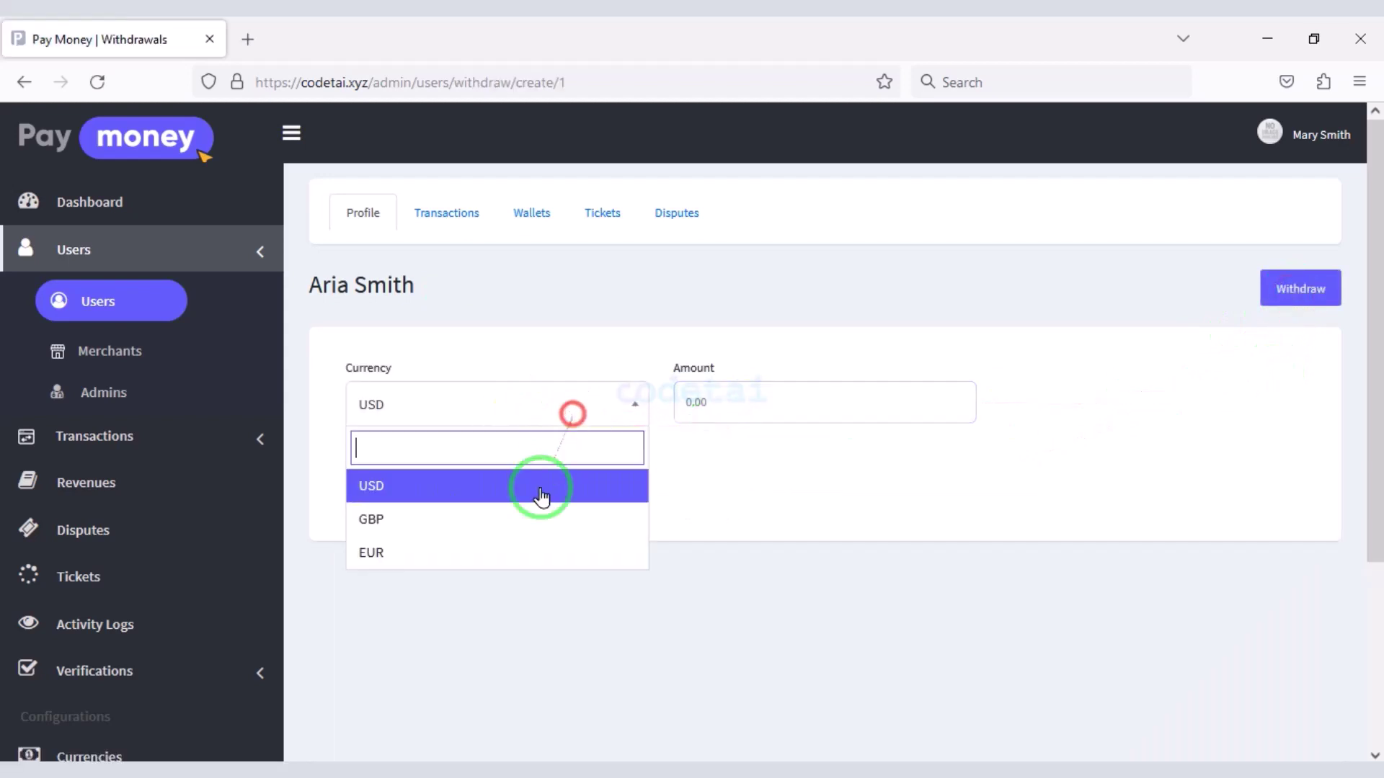
click(829, 473)
click(454, 216)
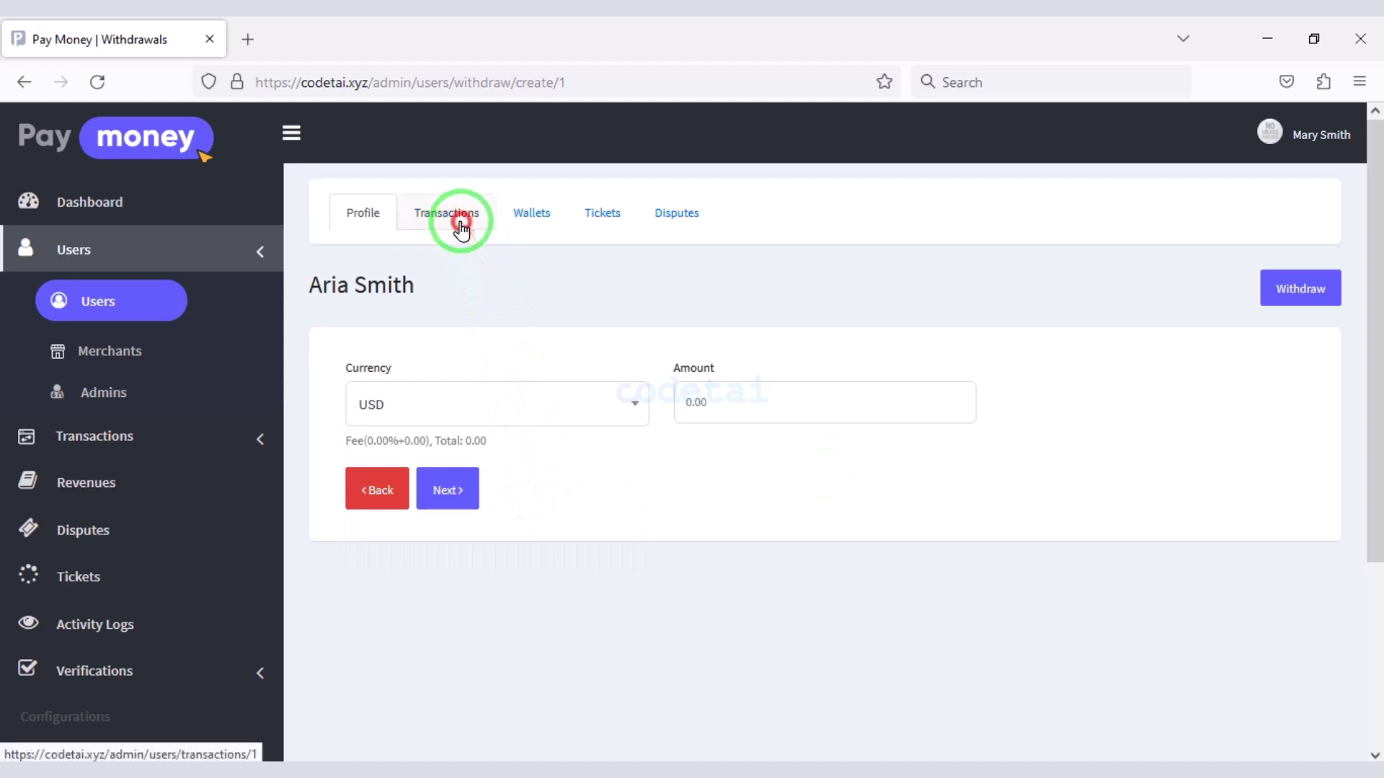
click(537, 217)
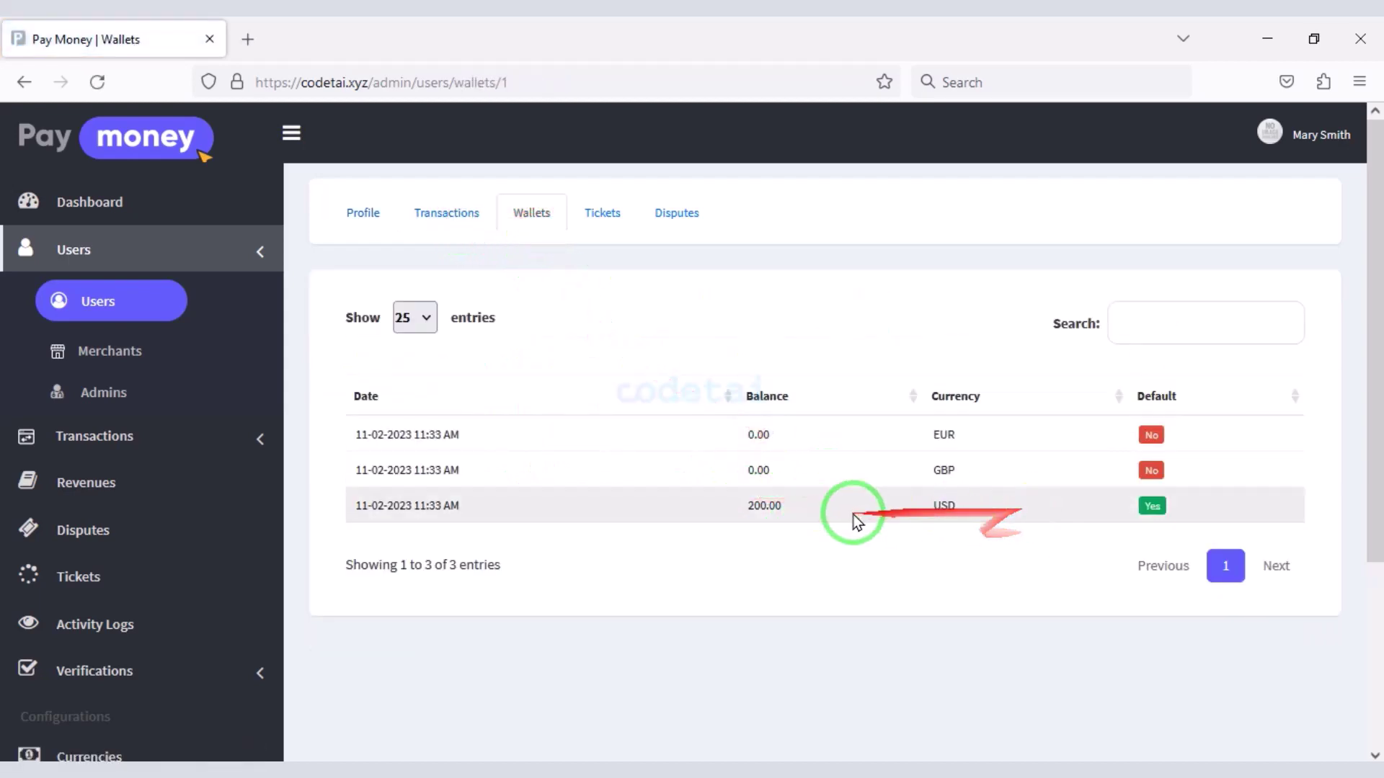
click(601, 212)
click(678, 215)
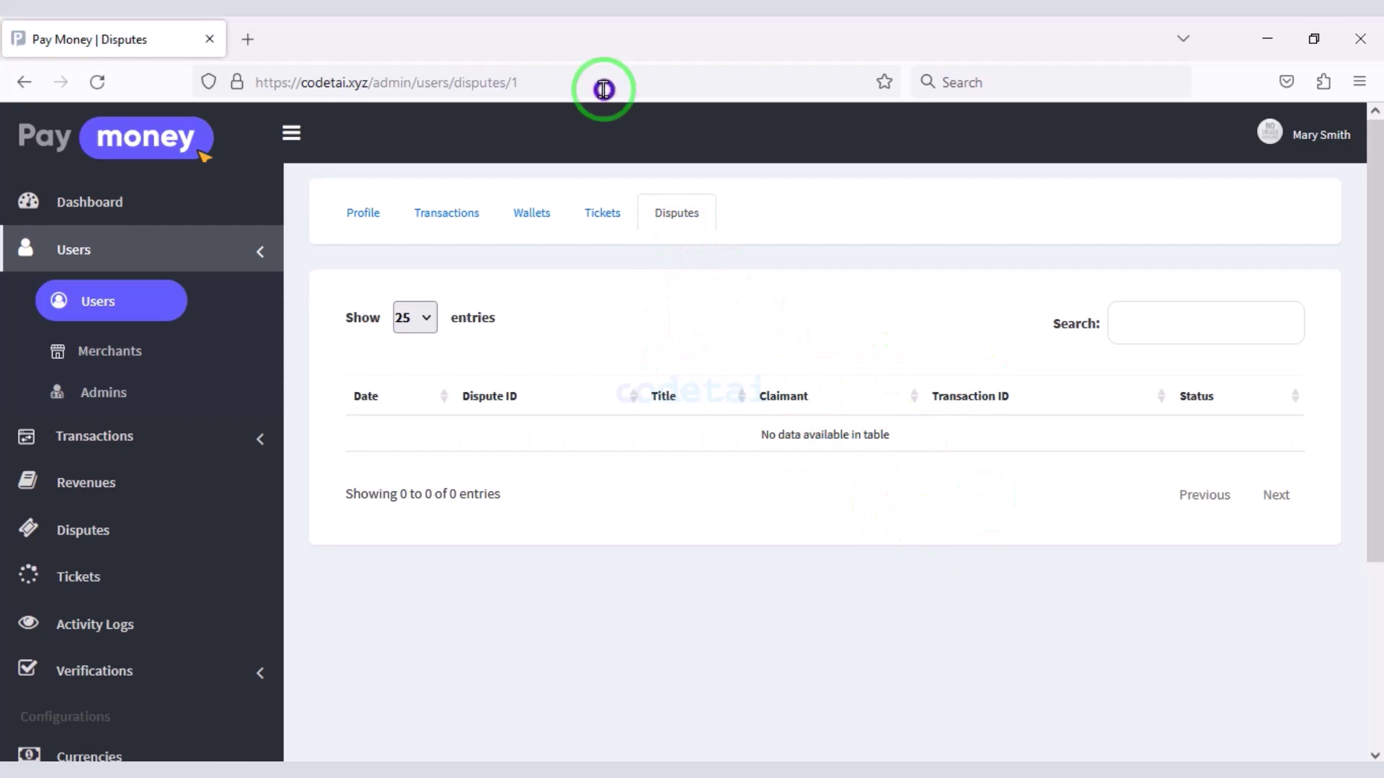
drag(593, 85, 370, 175)
Load the public codetai.xyz site and sign in as the new user with their email and password
key(BackSpace)
key(Return)
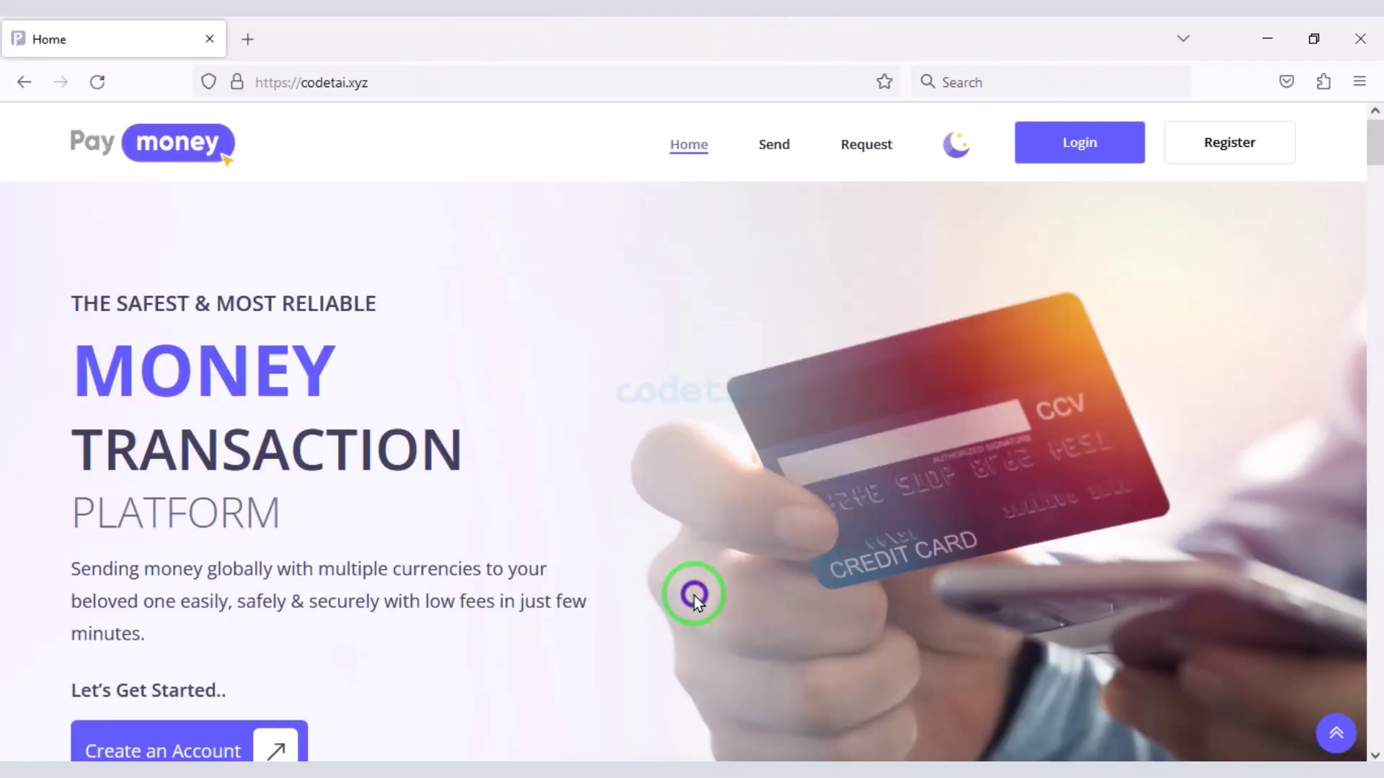
click(1066, 143)
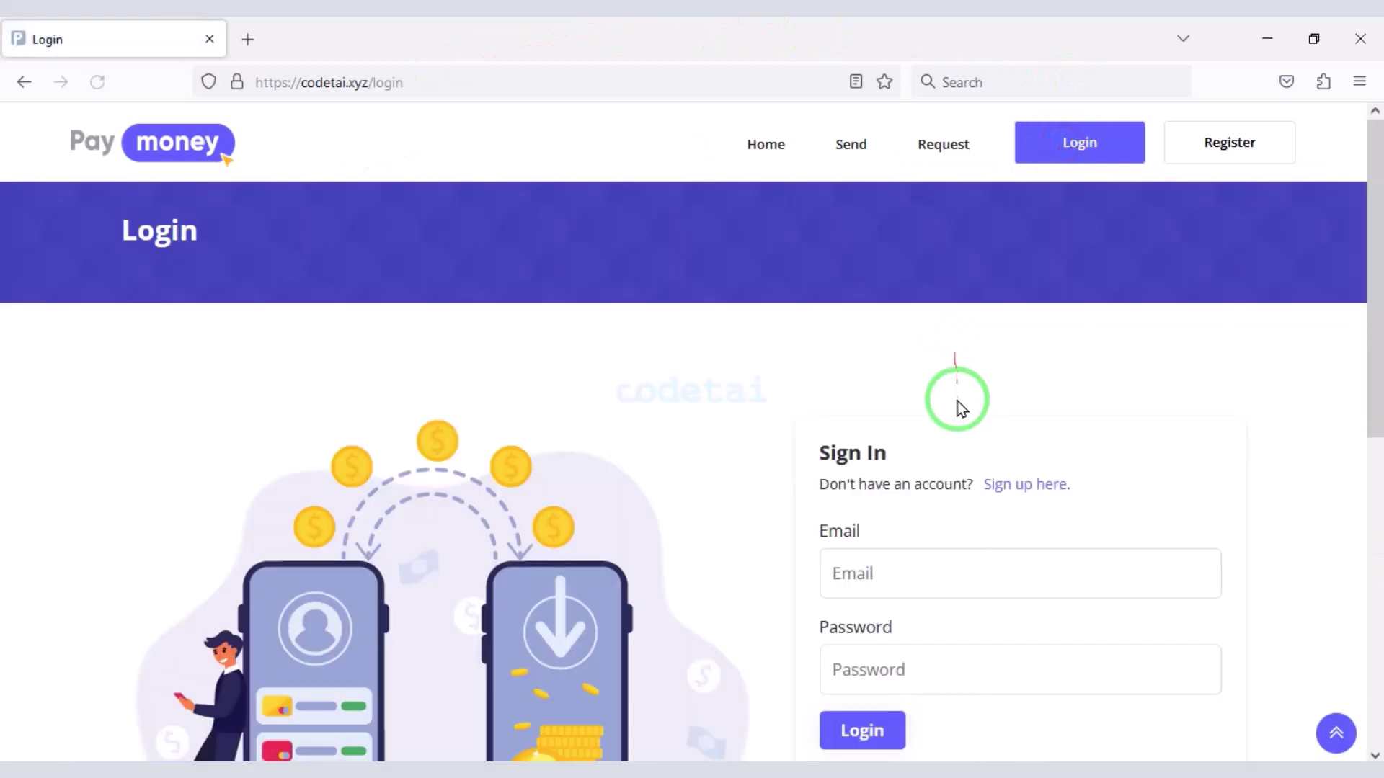
scroll(951, 418, down, 2)
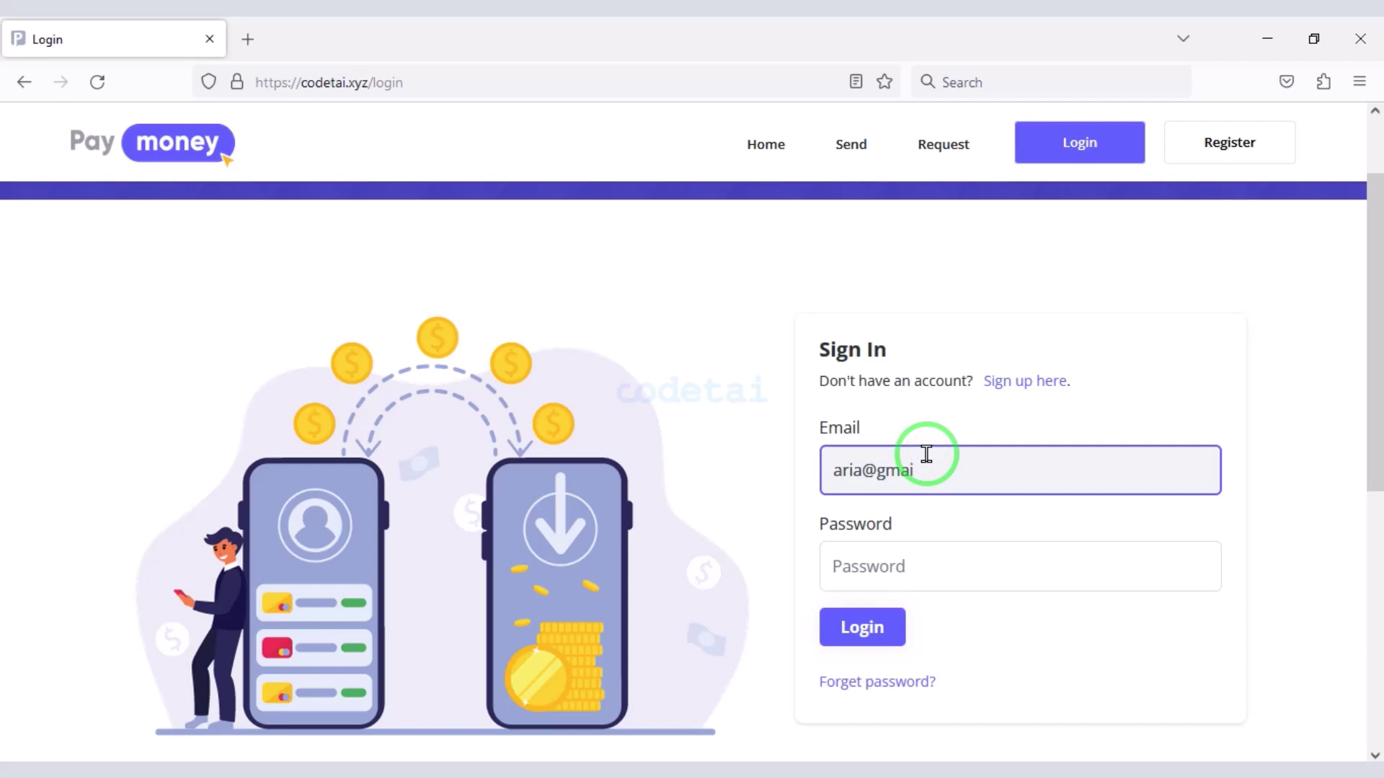
click(947, 576)
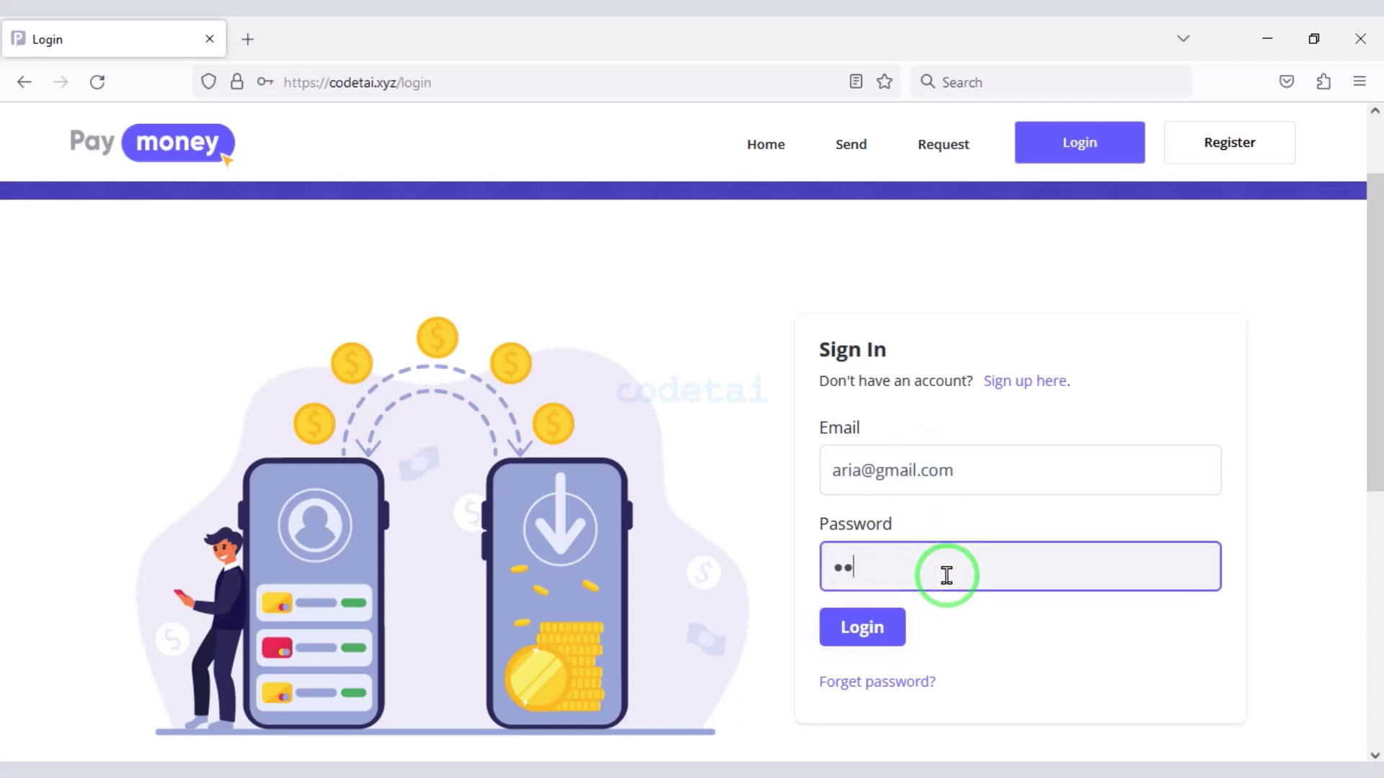
click(863, 625)
click(524, 334)
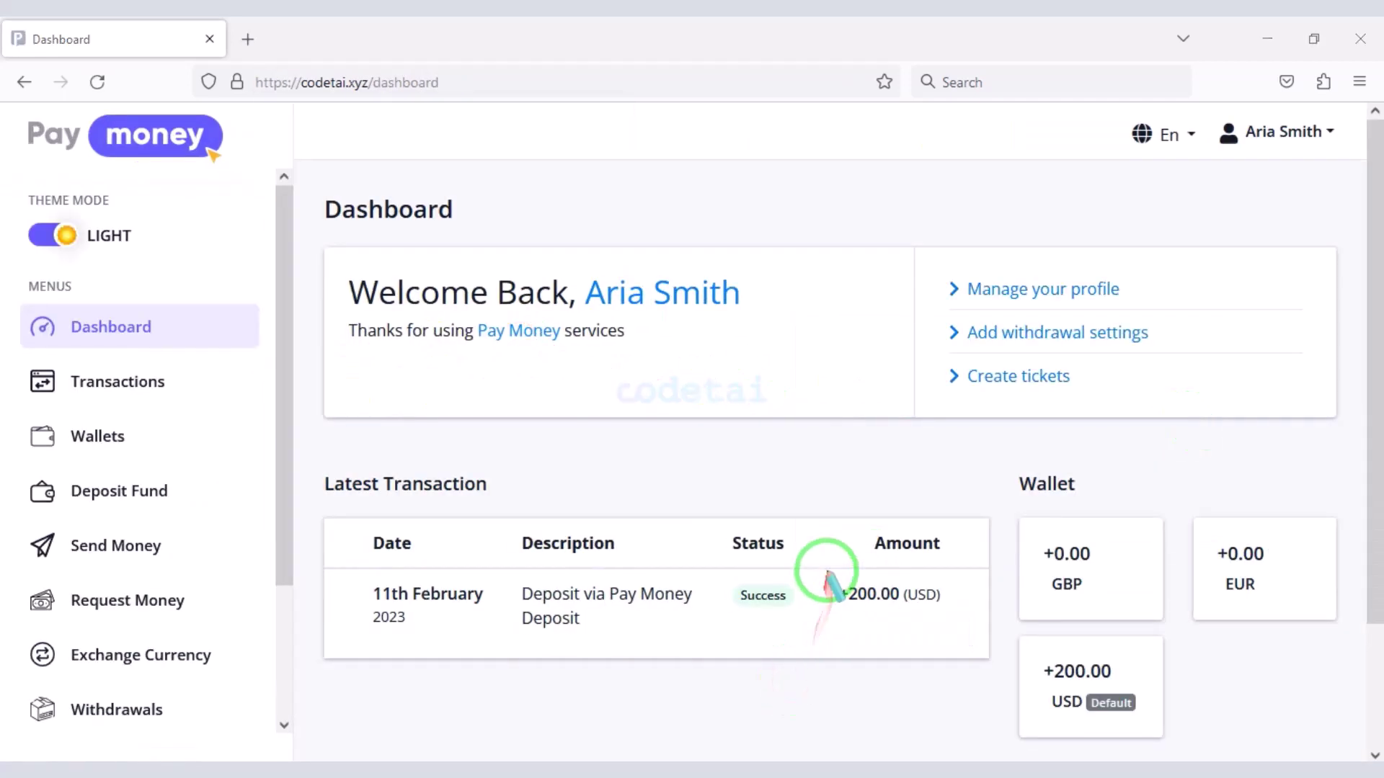
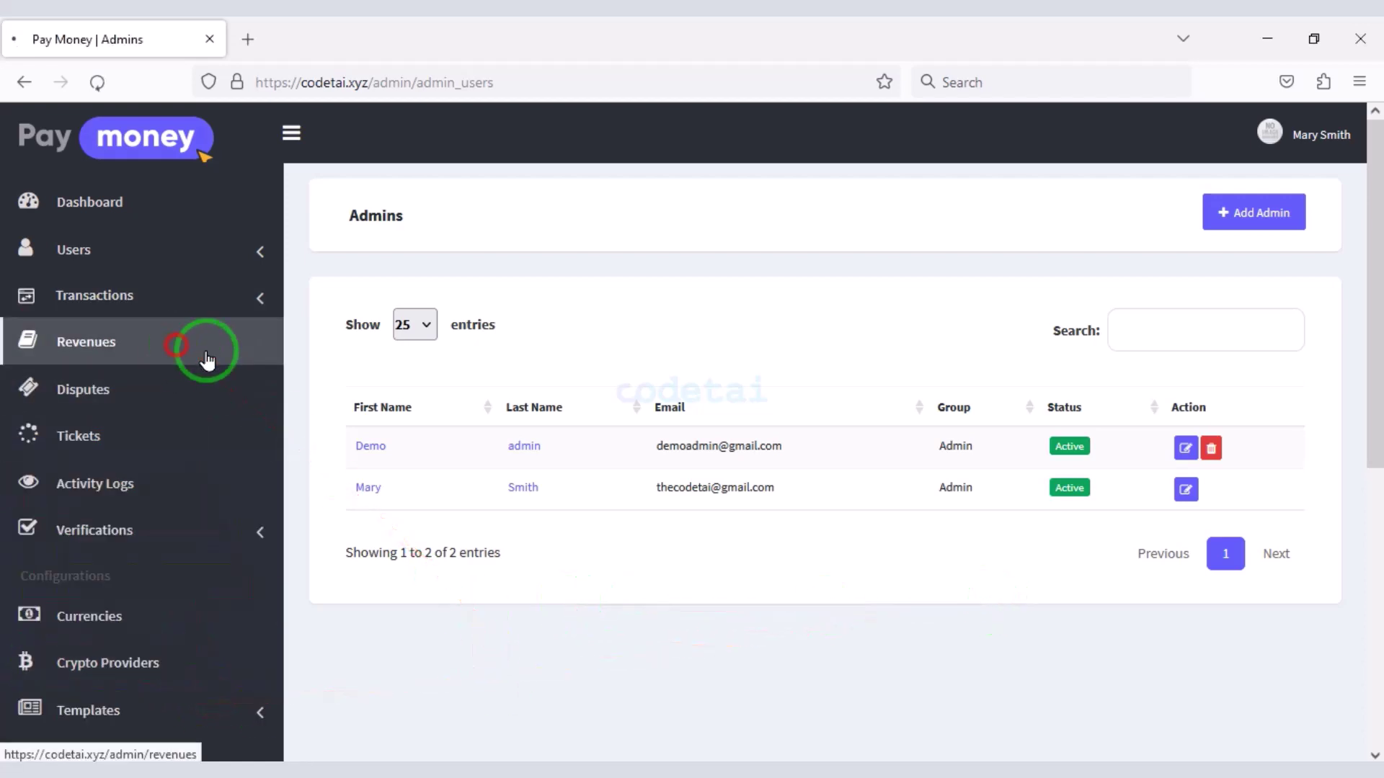
Review the Revenues, Disputes and support Tickets pages
click(207, 360)
scroll(937, 598, down, 2)
scroll(789, 535, up, 2)
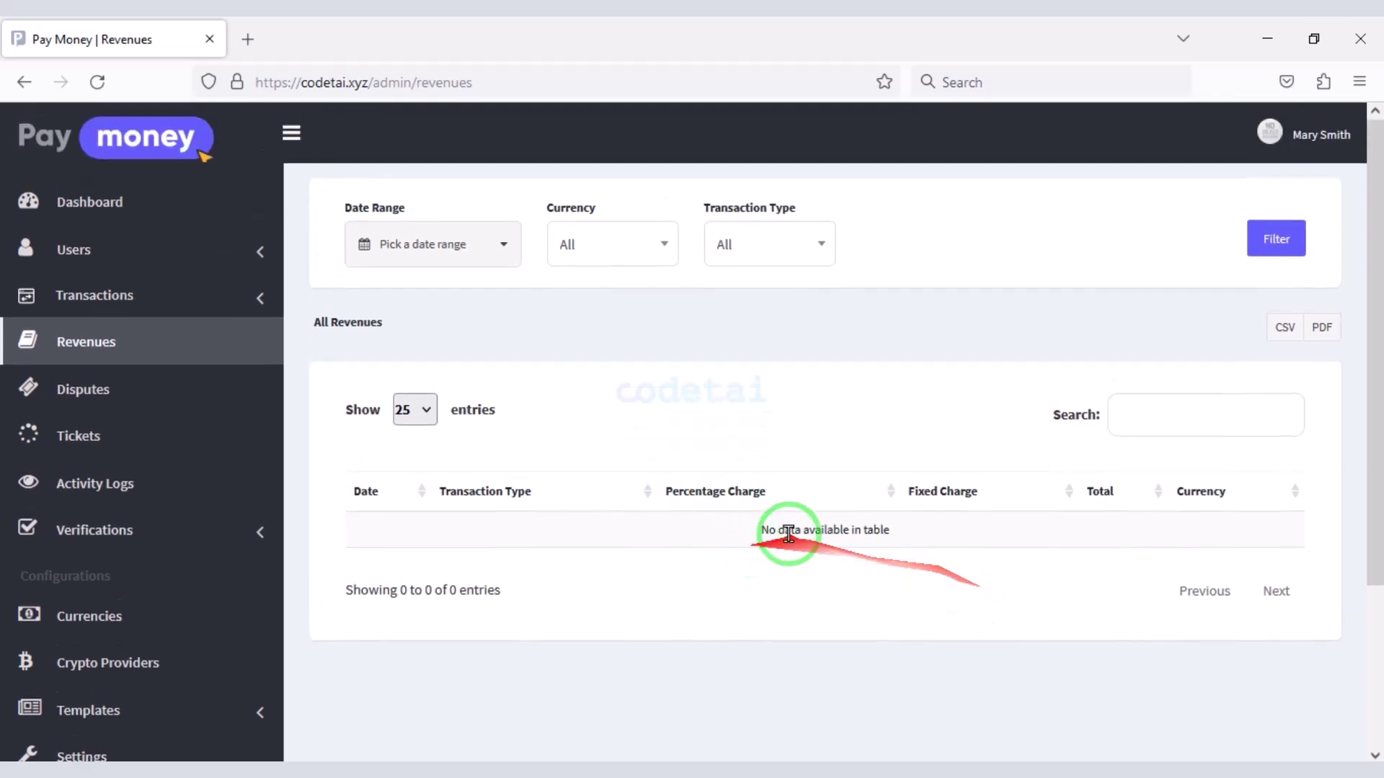
click(162, 393)
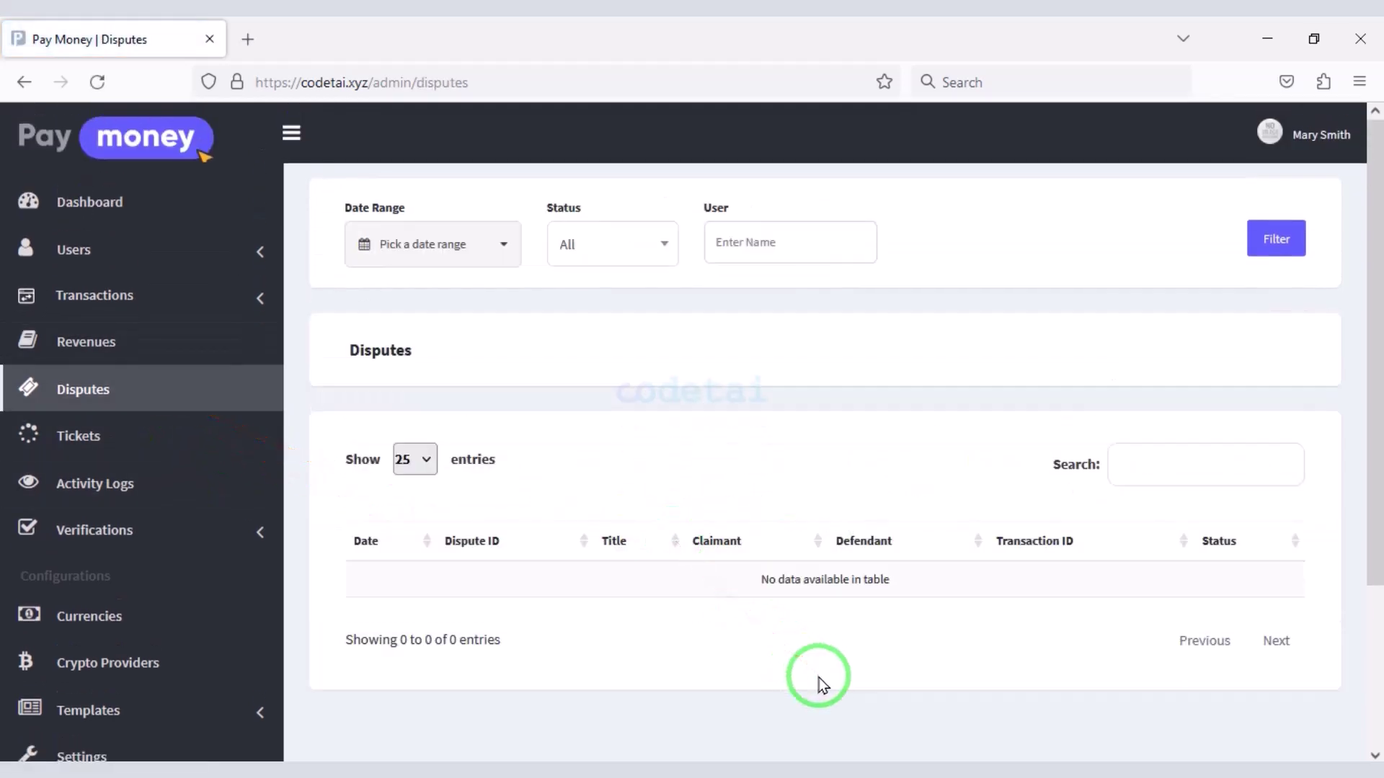
click(164, 446)
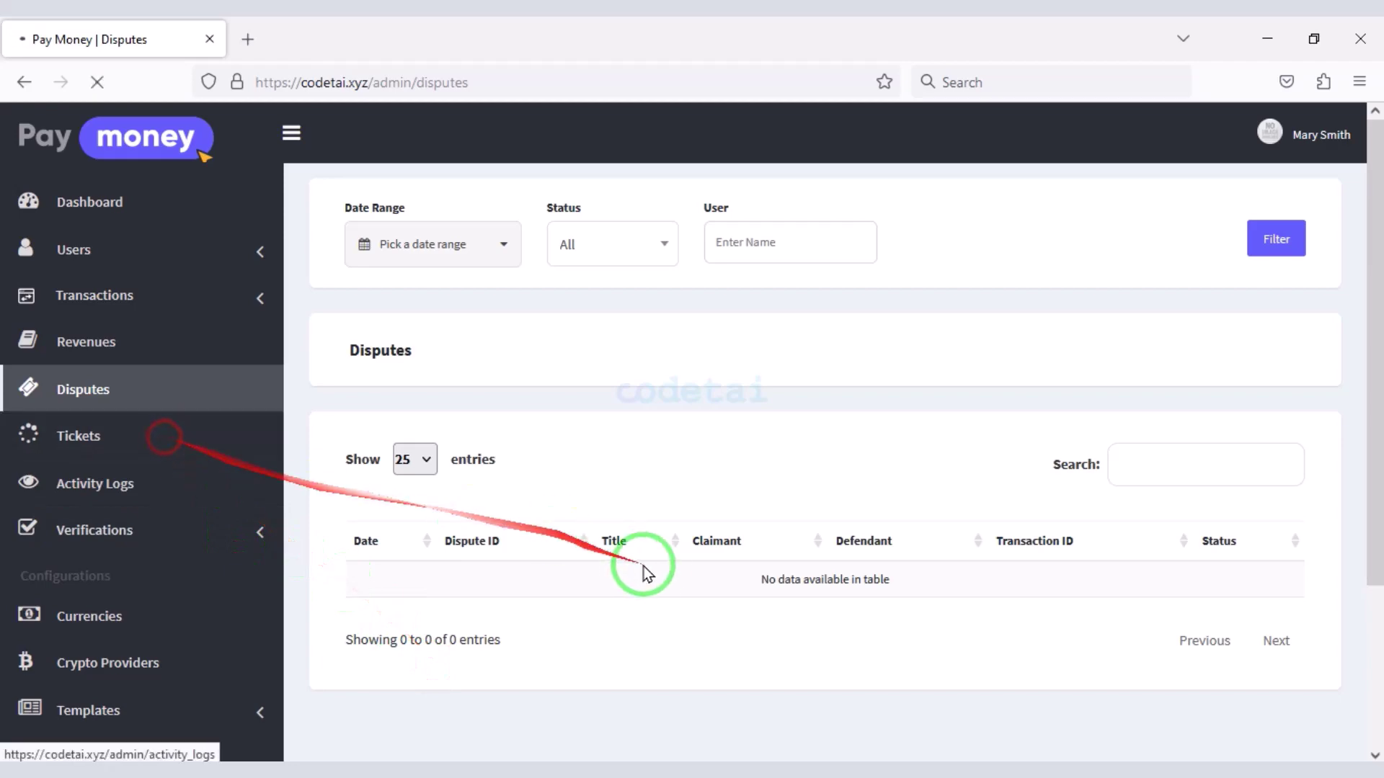
scroll(926, 564, down, 2)
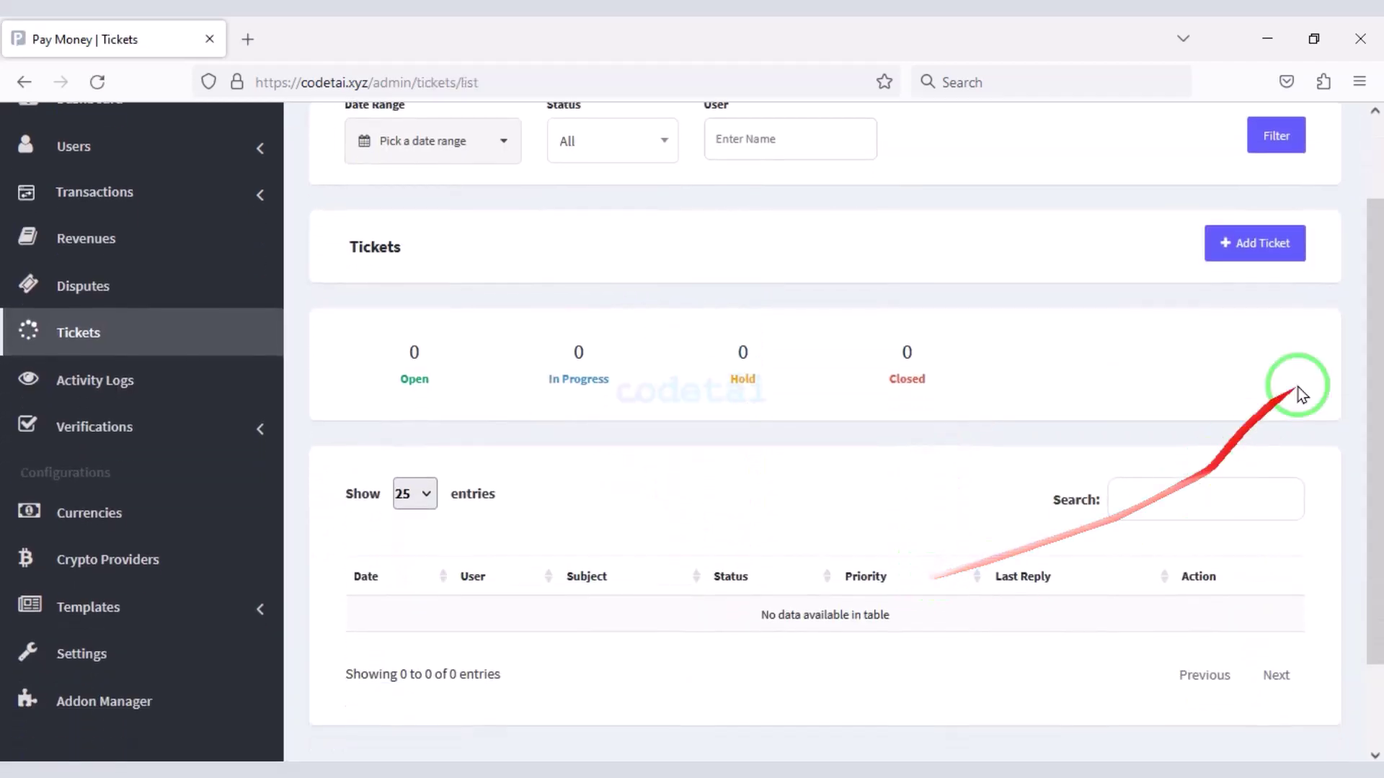
Look through the form for adding a new support ticket
click(1268, 252)
scroll(865, 581, down, 3)
scroll(772, 488, up, 5)
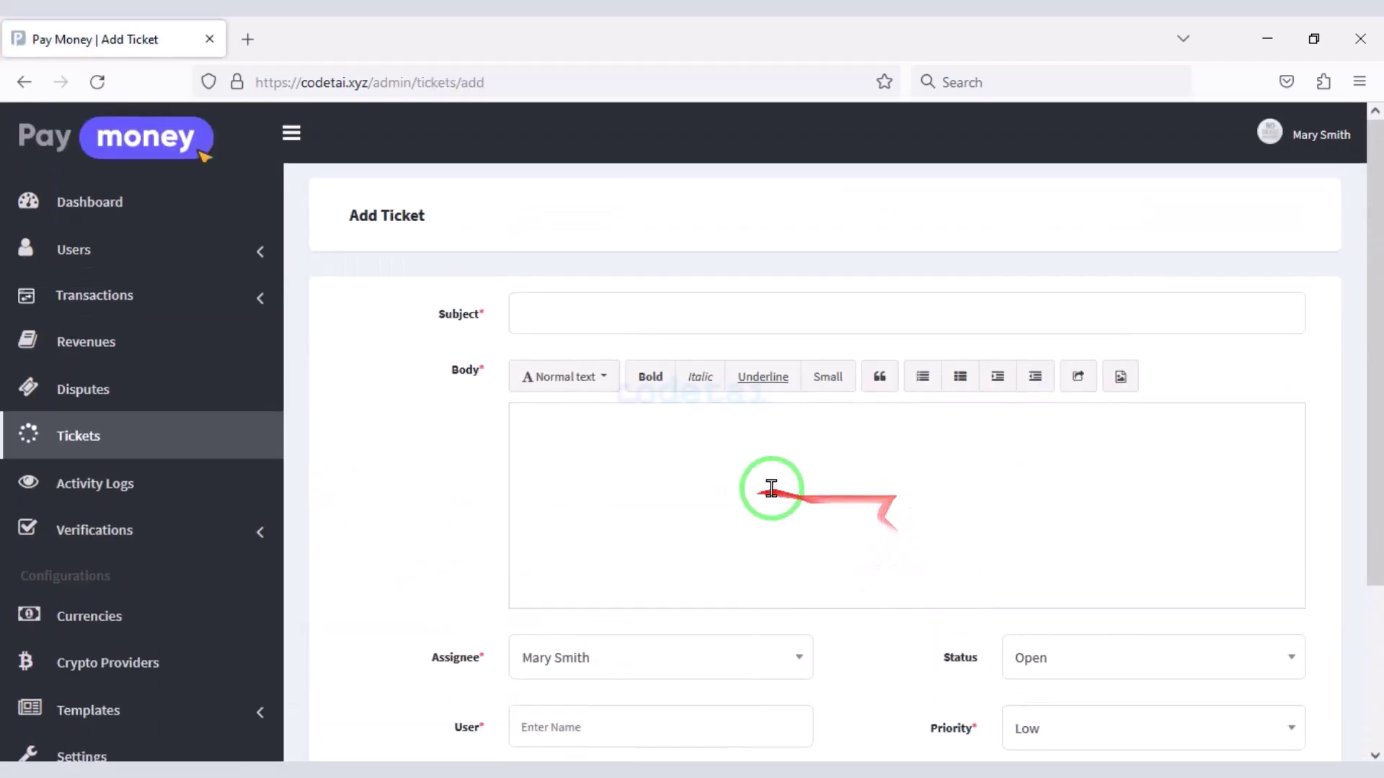
scroll(832, 576, down, 1)
scroll(832, 576, down, 3)
Check the Activity Logs and the identity and address verification lists
click(180, 278)
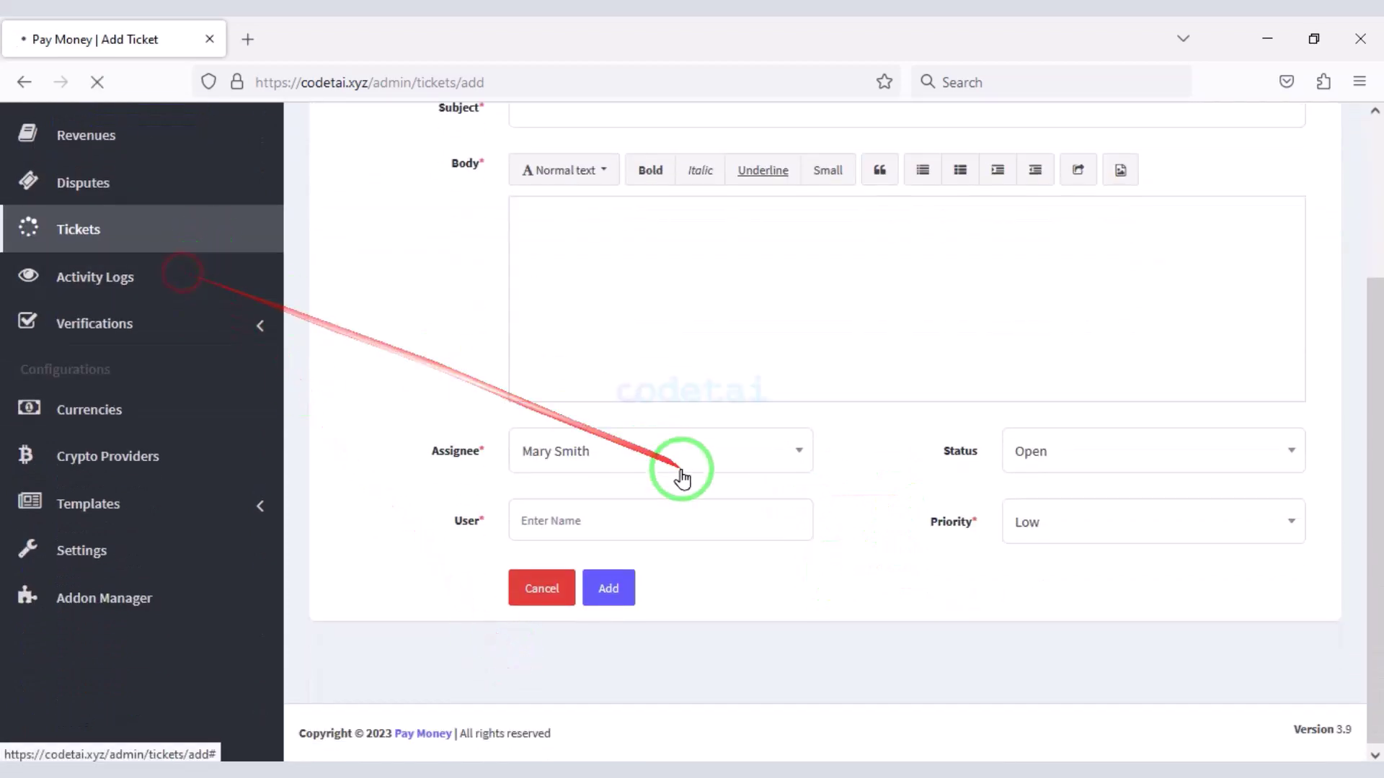
mouse_move(317, 380)
mouse_down()
mouse_move(932, 510)
mouse_move(1324, 551)
mouse_up()
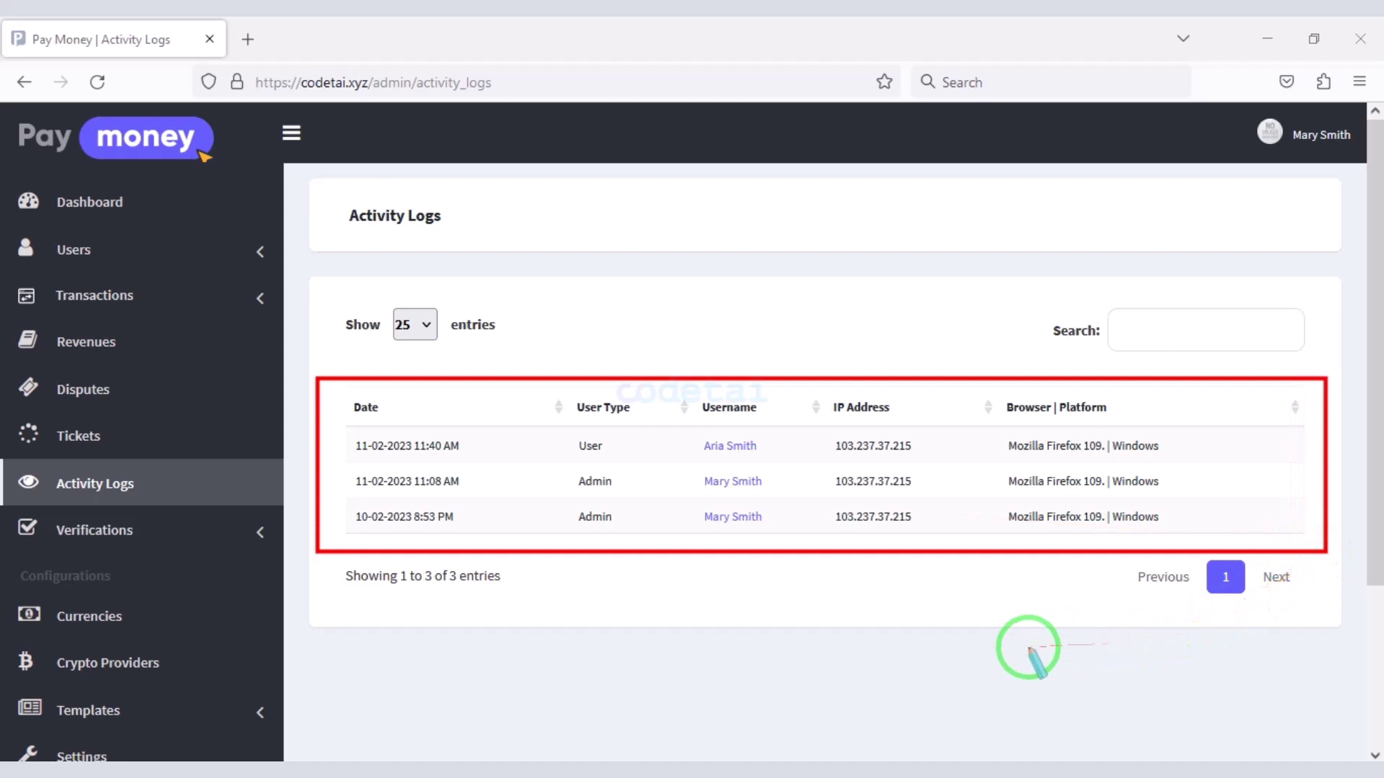
click(216, 531)
click(173, 580)
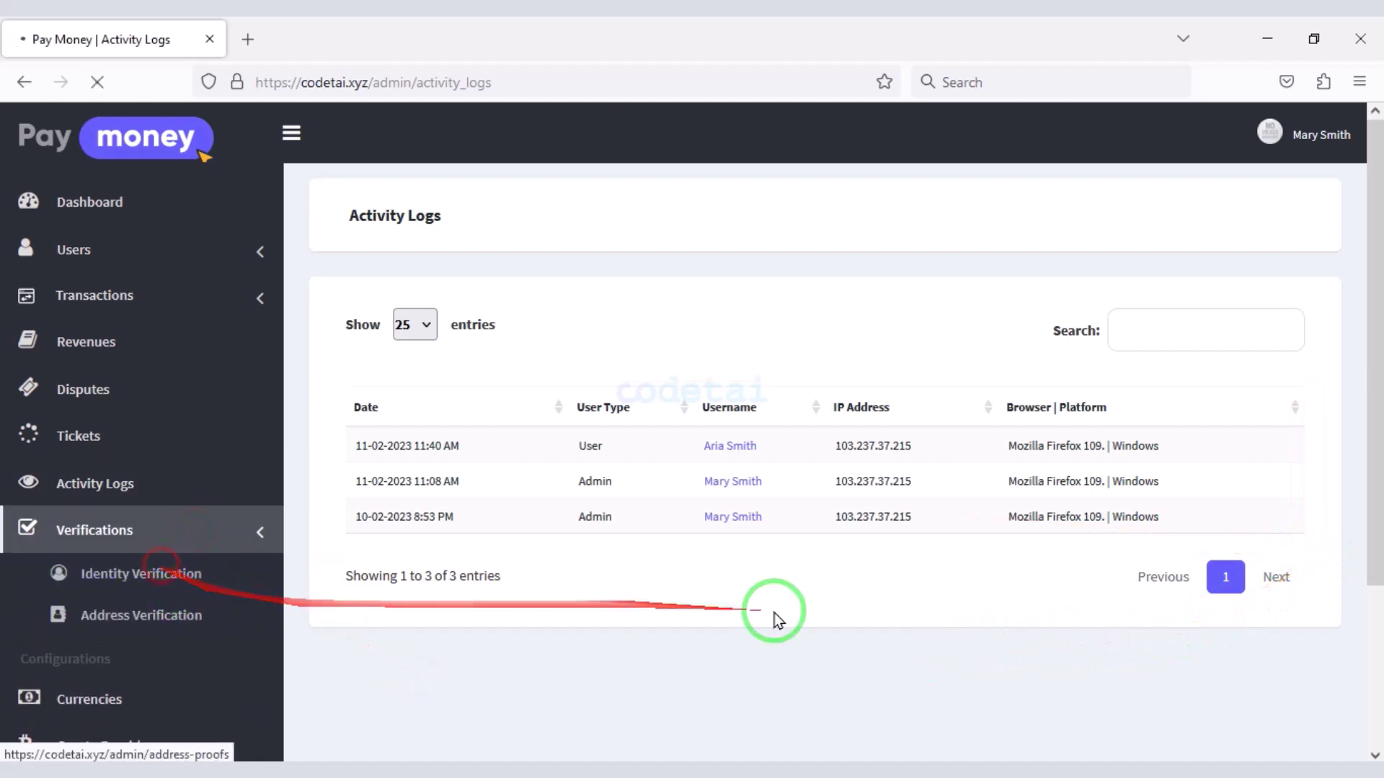
click(201, 639)
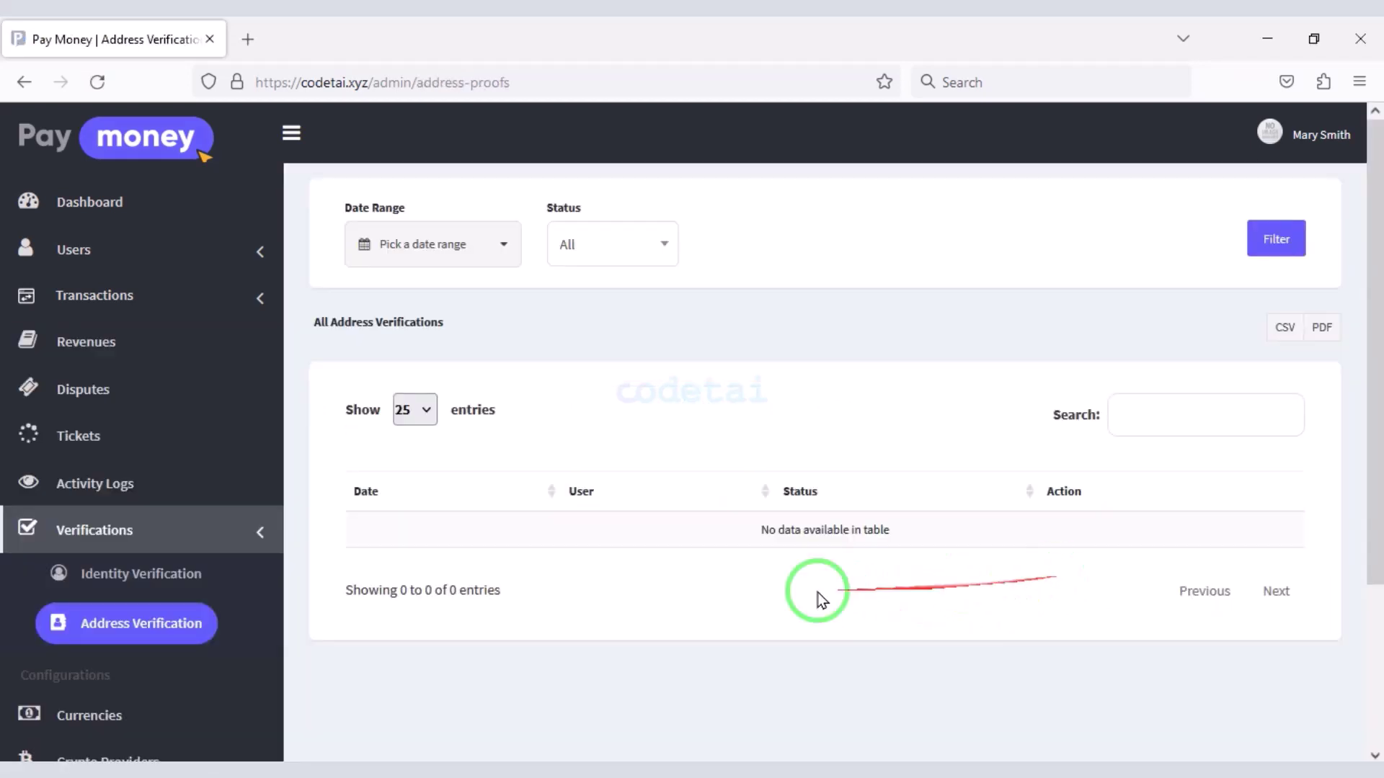
scroll(217, 611, down, 3)
click(216, 611)
Browse the currencies list and the add-currency form
click(179, 404)
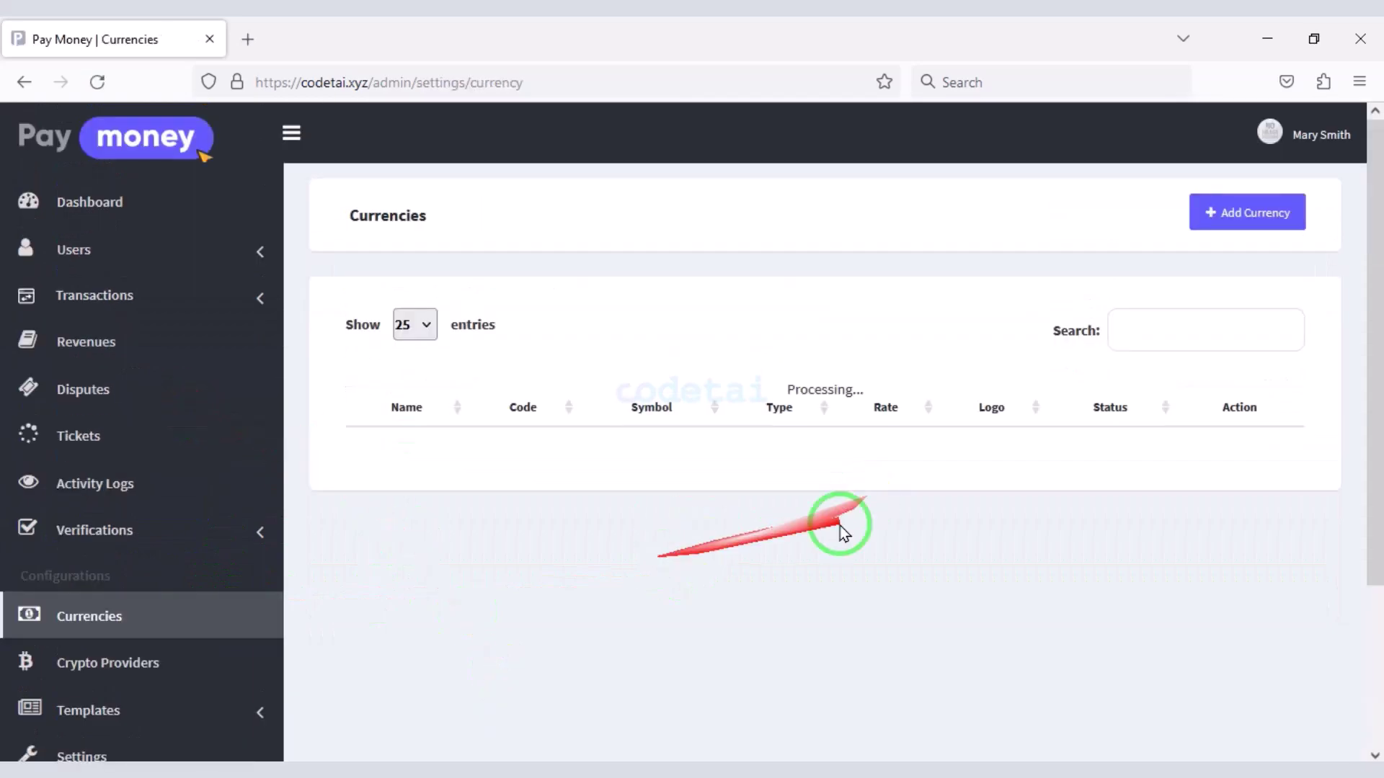
scroll(1067, 605, down, 4)
scroll(1040, 623, up, 4)
click(1254, 212)
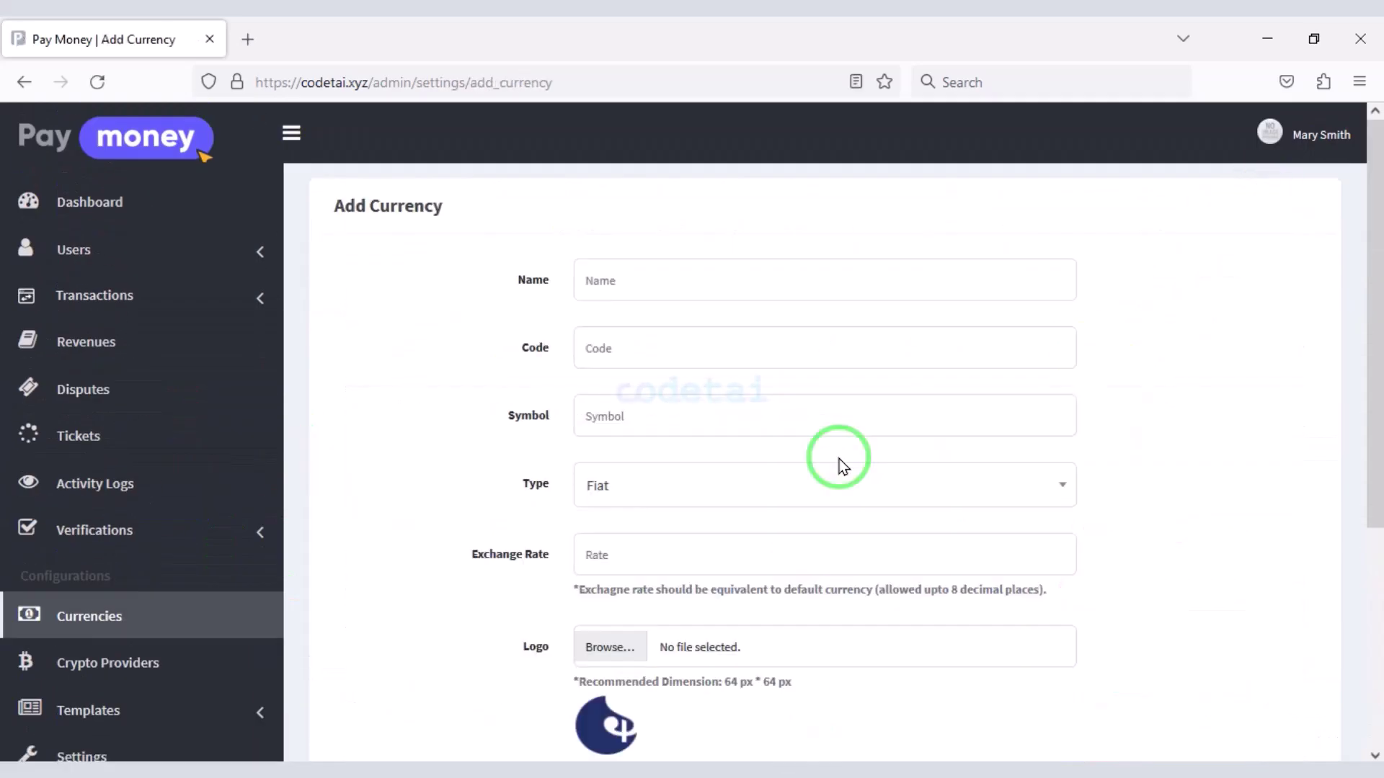
scroll(793, 476, down, 2)
scroll(1096, 544, down, 3)
scroll(810, 469, up, 4)
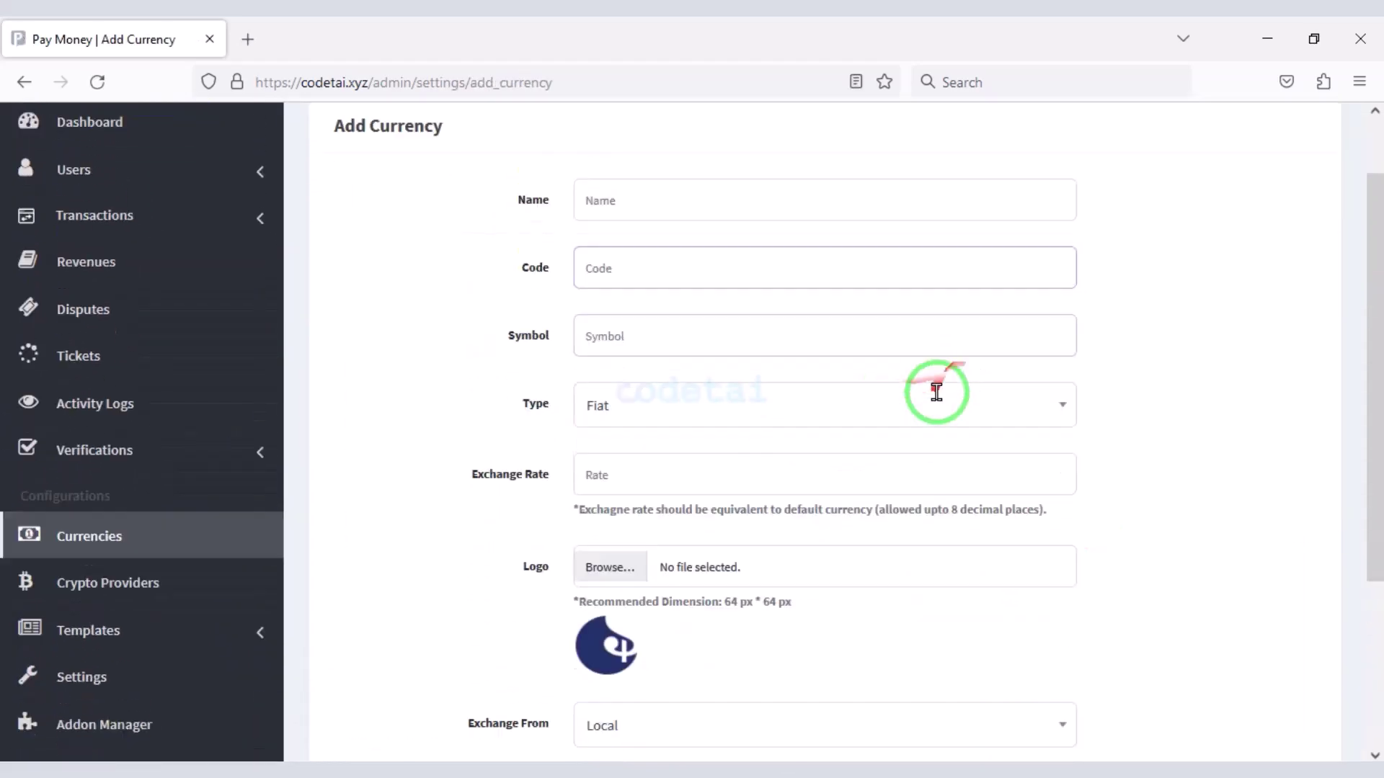
scroll(1023, 497, down, 3)
scroll(1024, 497, up, 2)
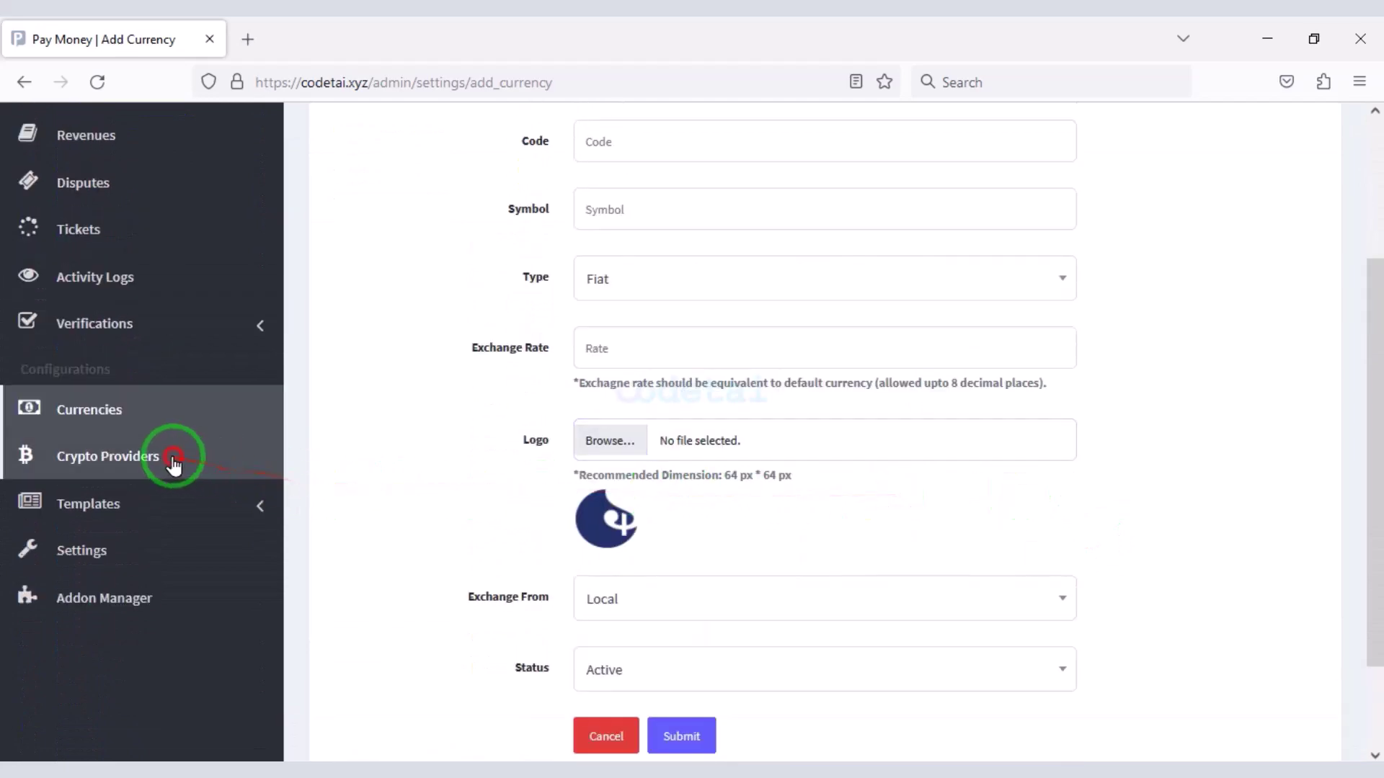
Review the Crypto Providers page
click(176, 457)
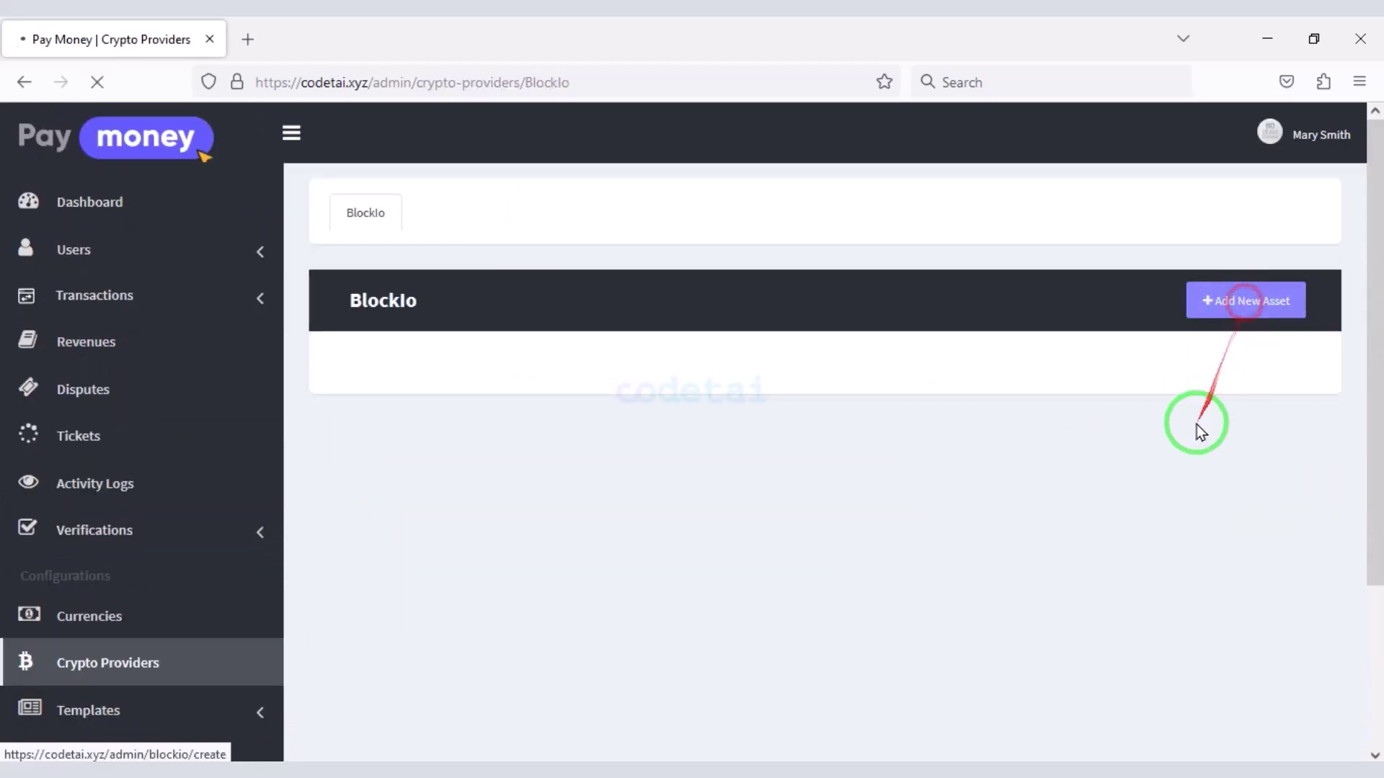
scroll(1183, 476, down, 4)
scroll(1194, 562, up, 4)
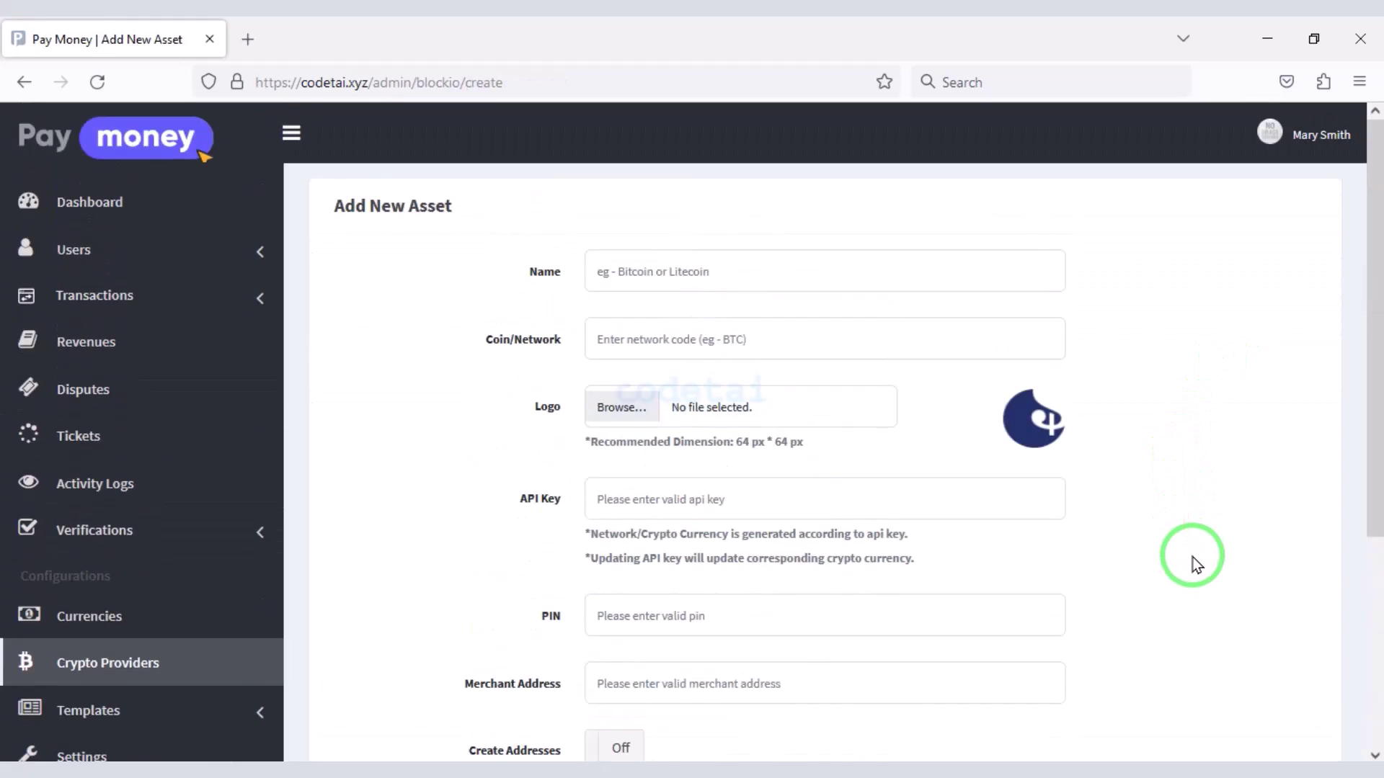
scroll(1193, 564, down, 3)
Browse the email templates, including the 2-Factor Authentication template
click(125, 503)
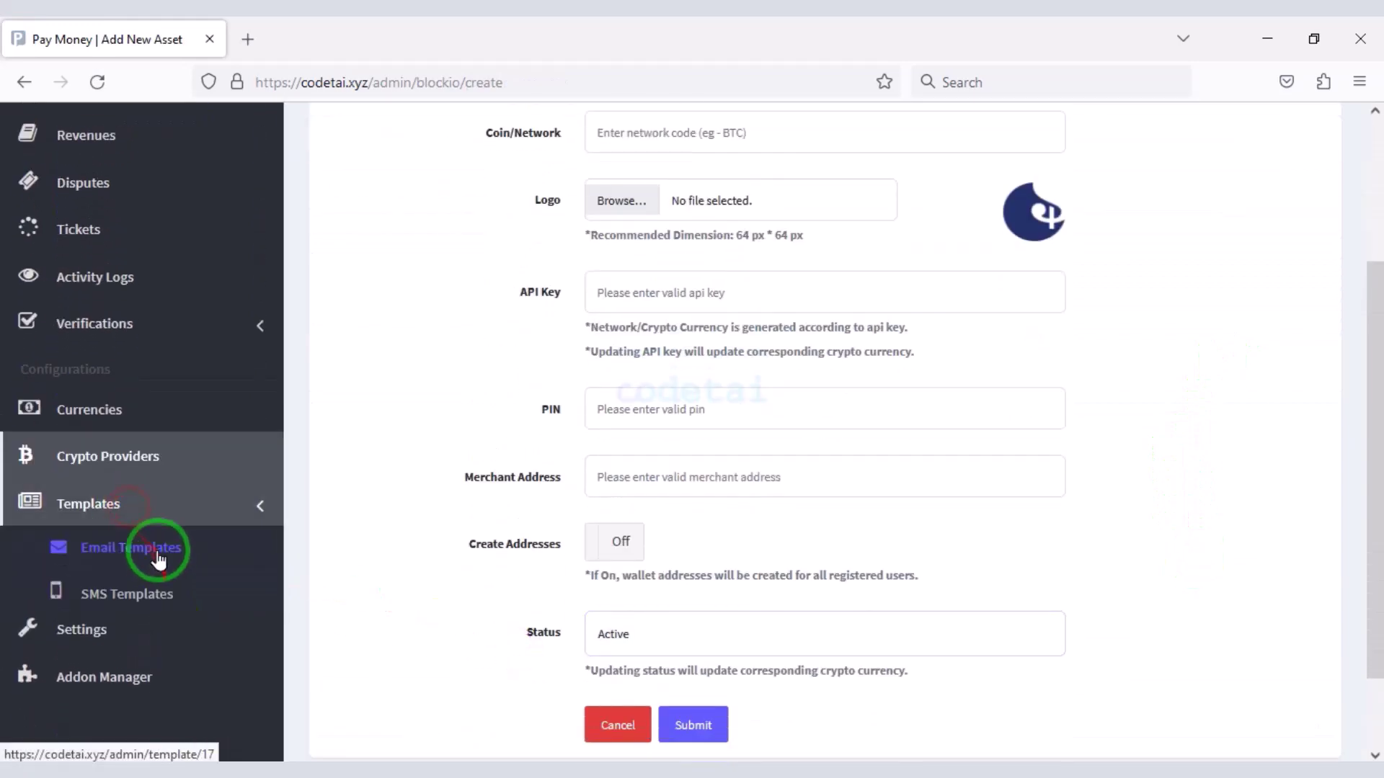
click(157, 550)
scroll(788, 652, down, 6)
scroll(837, 658, up, 2)
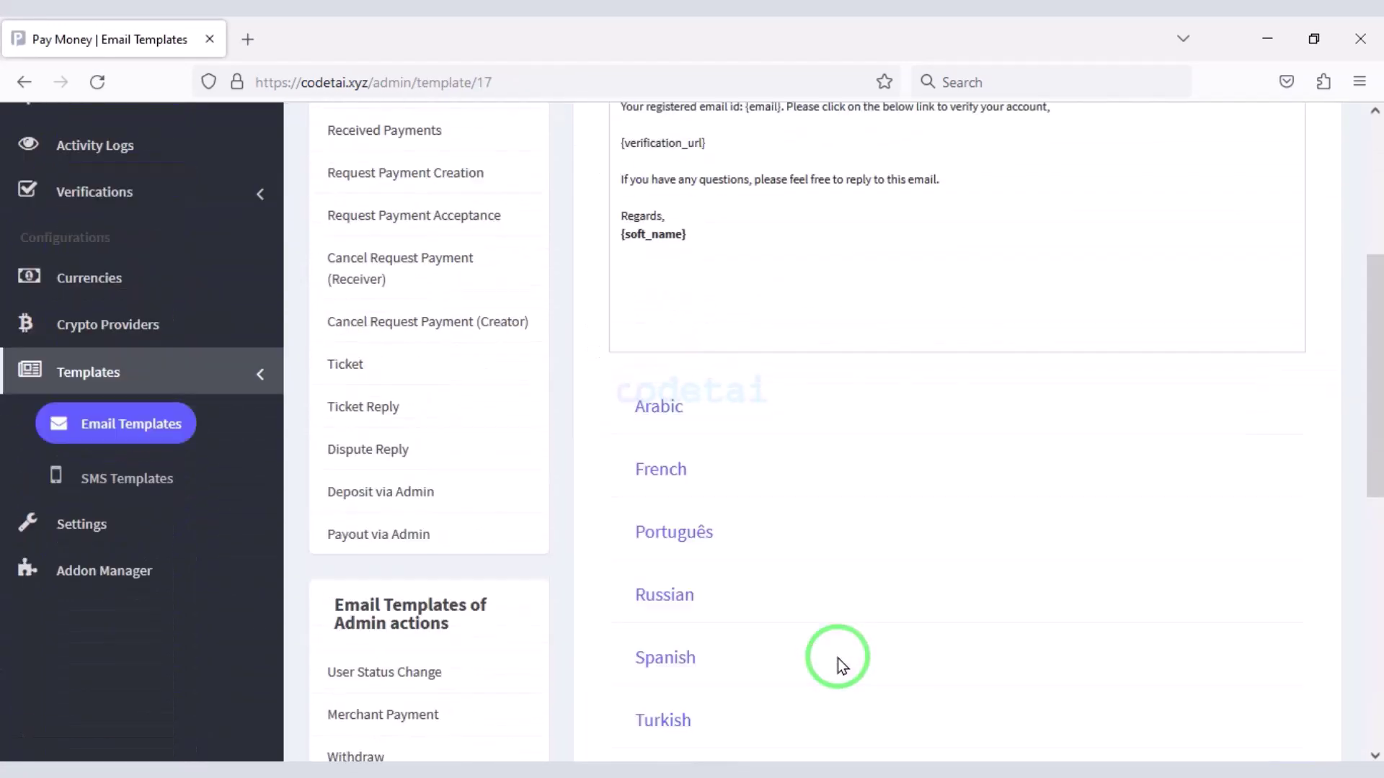
scroll(892, 573, down, 2)
scroll(891, 573, up, 7)
click(461, 301)
scroll(983, 587, down, 5)
scroll(1283, 615, up, 5)
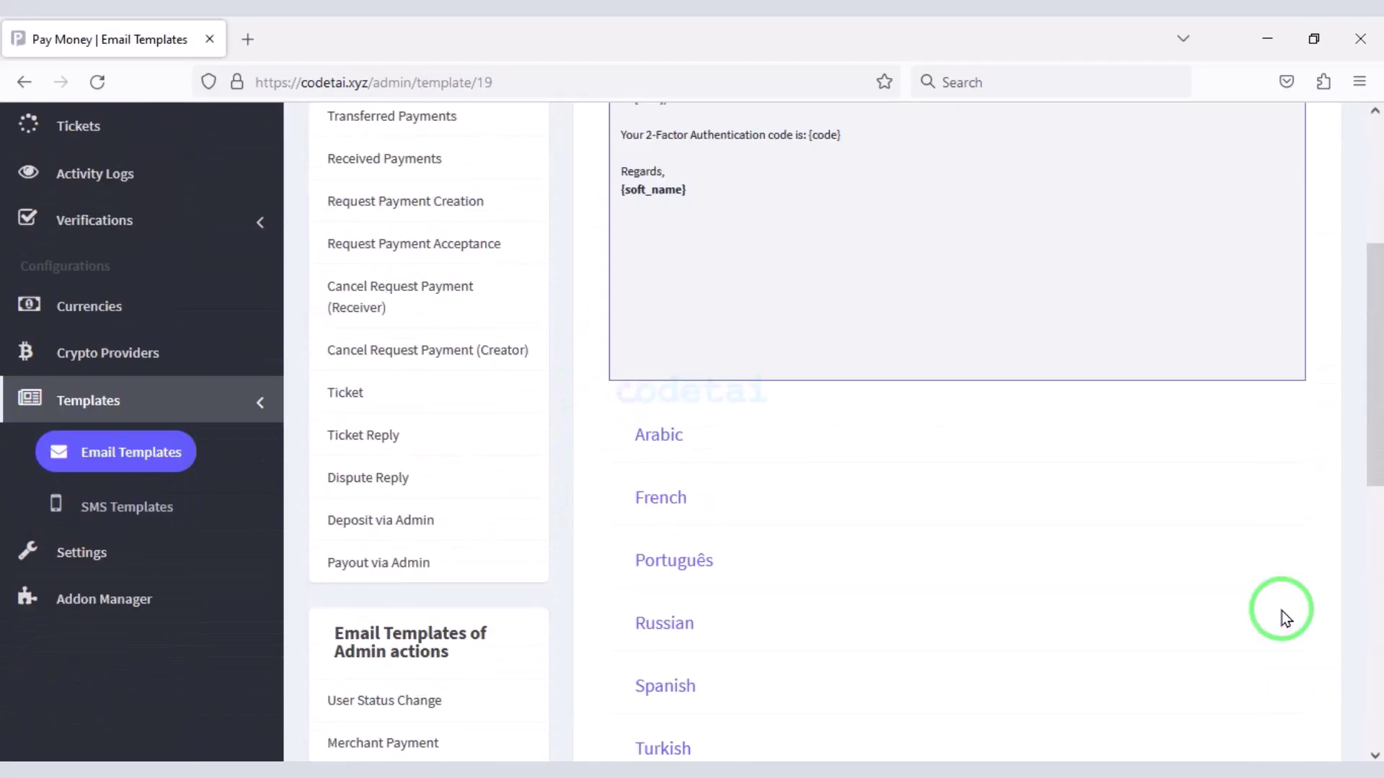
scroll(461, 613, down, 4)
Browse the SMS templates, including the Request Payment Creation template
click(160, 528)
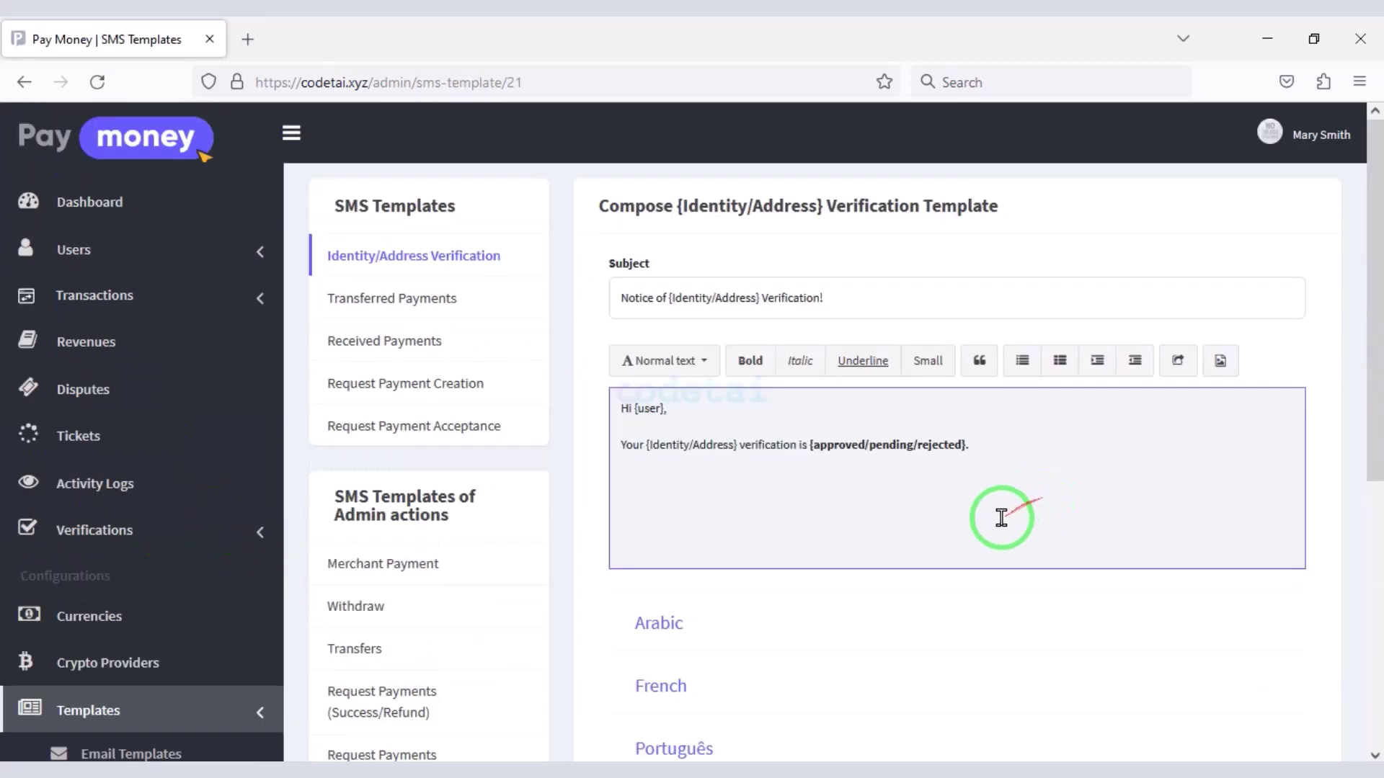
scroll(1189, 649, down, 4)
scroll(1189, 663, down, 1)
scroll(865, 540, up, 5)
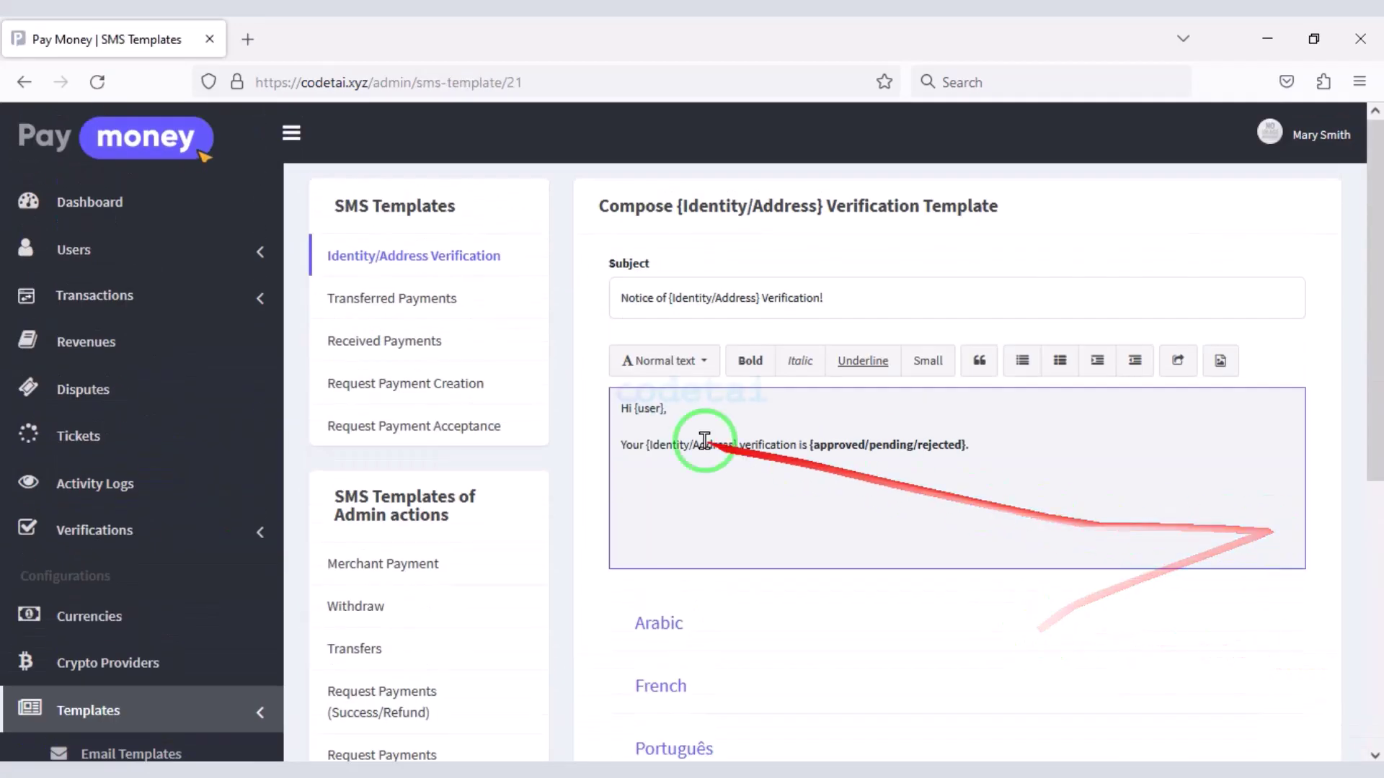
click(449, 386)
scroll(1131, 593, down, 4)
scroll(1177, 603, up, 2)
scroll(1182, 605, down, 4)
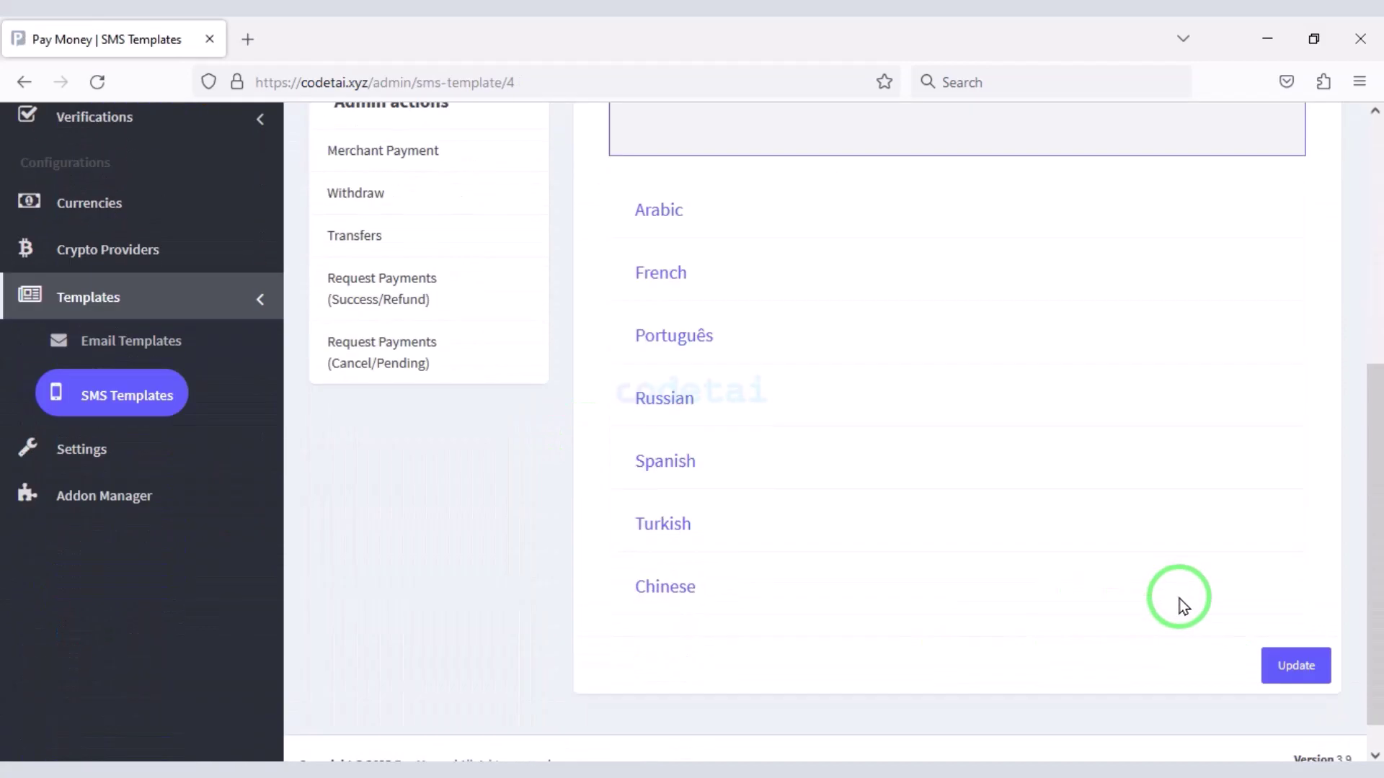
Bring up the General Settings form showing the Pay Money name, logo and favicon
click(164, 417)
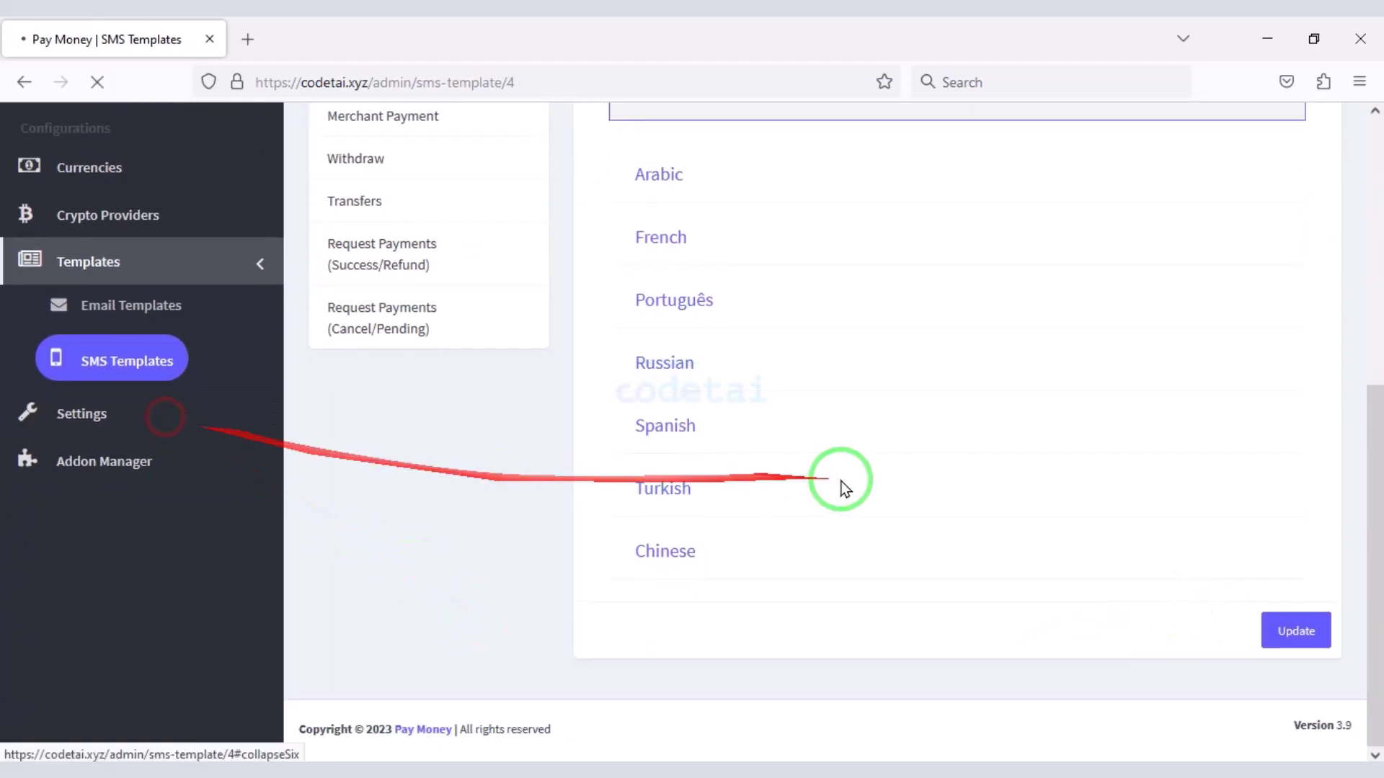
scroll(842, 482, down, 7)
scroll(896, 577, up, 7)
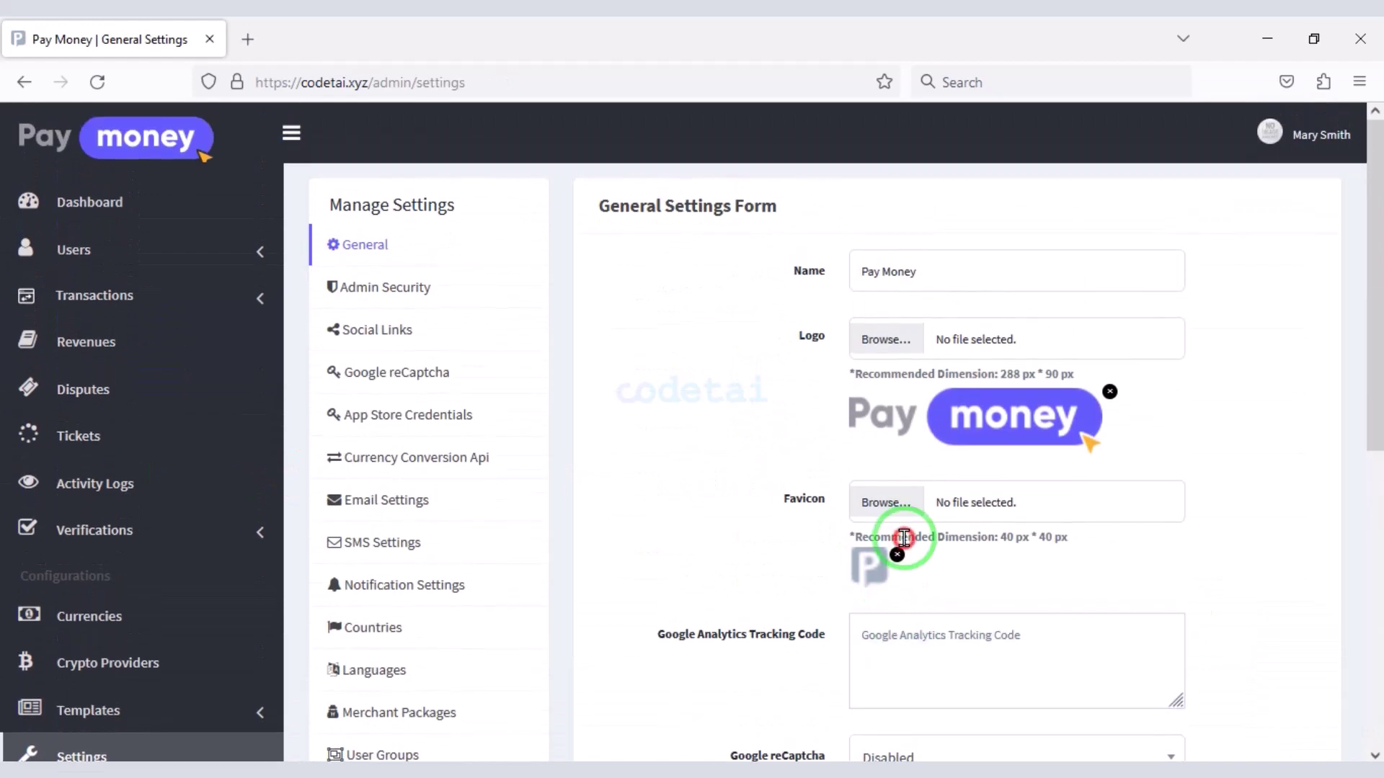
Rename the site to 'Codetai Money' and set logo.png and favicon.png
triple_click(976, 282)
text(Codetai )
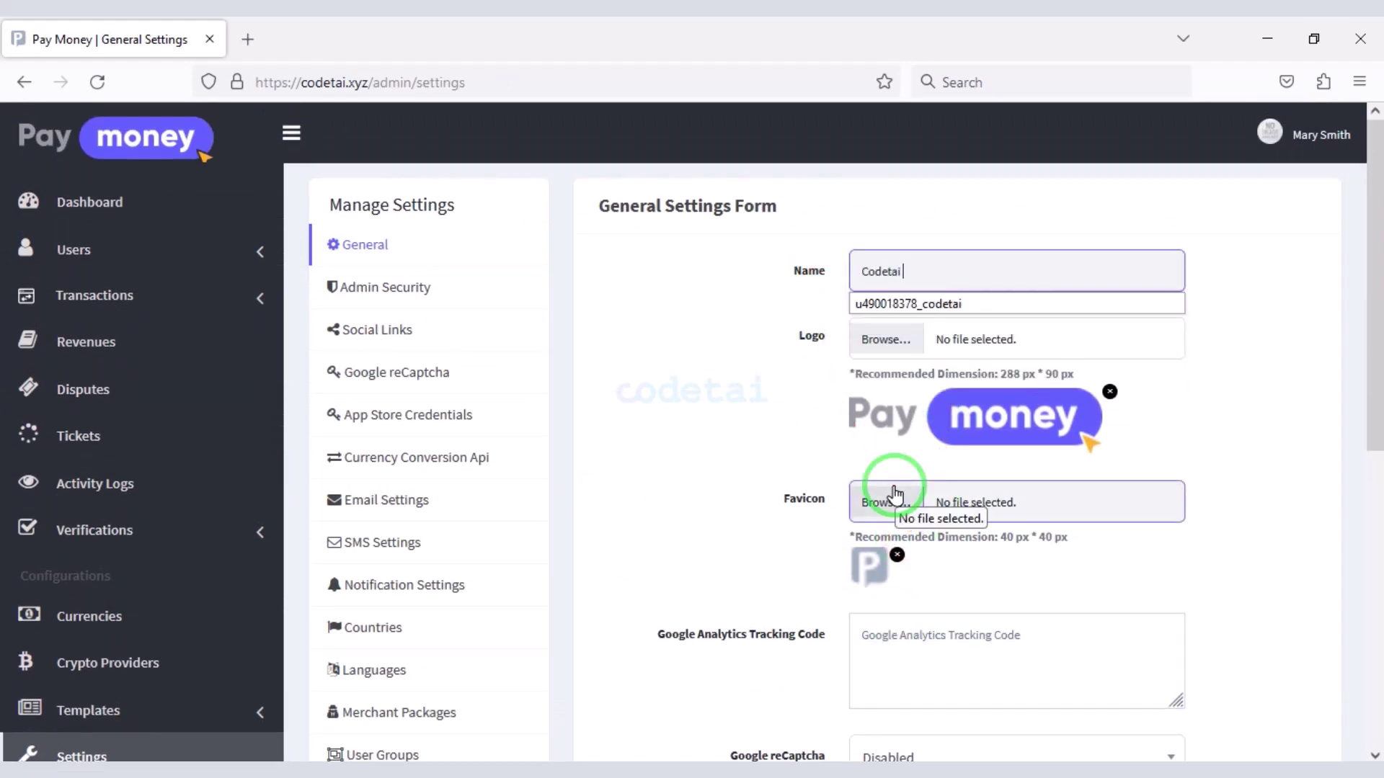
text(Money)
click(894, 339)
double_click(392, 216)
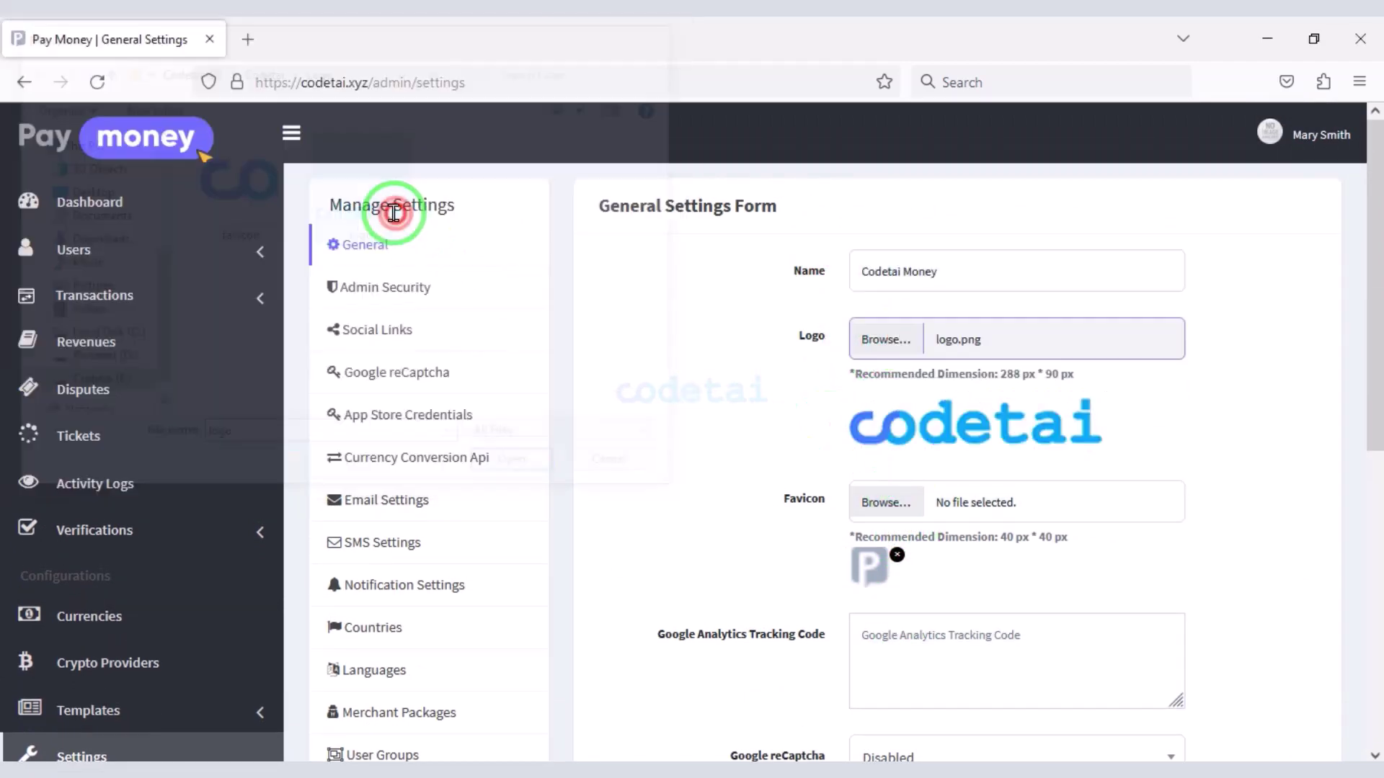
click(891, 504)
double_click(260, 215)
Set Google reCaptcha to Login And Registration and submit the general settings
scroll(961, 562, down, 3)
click(961, 562)
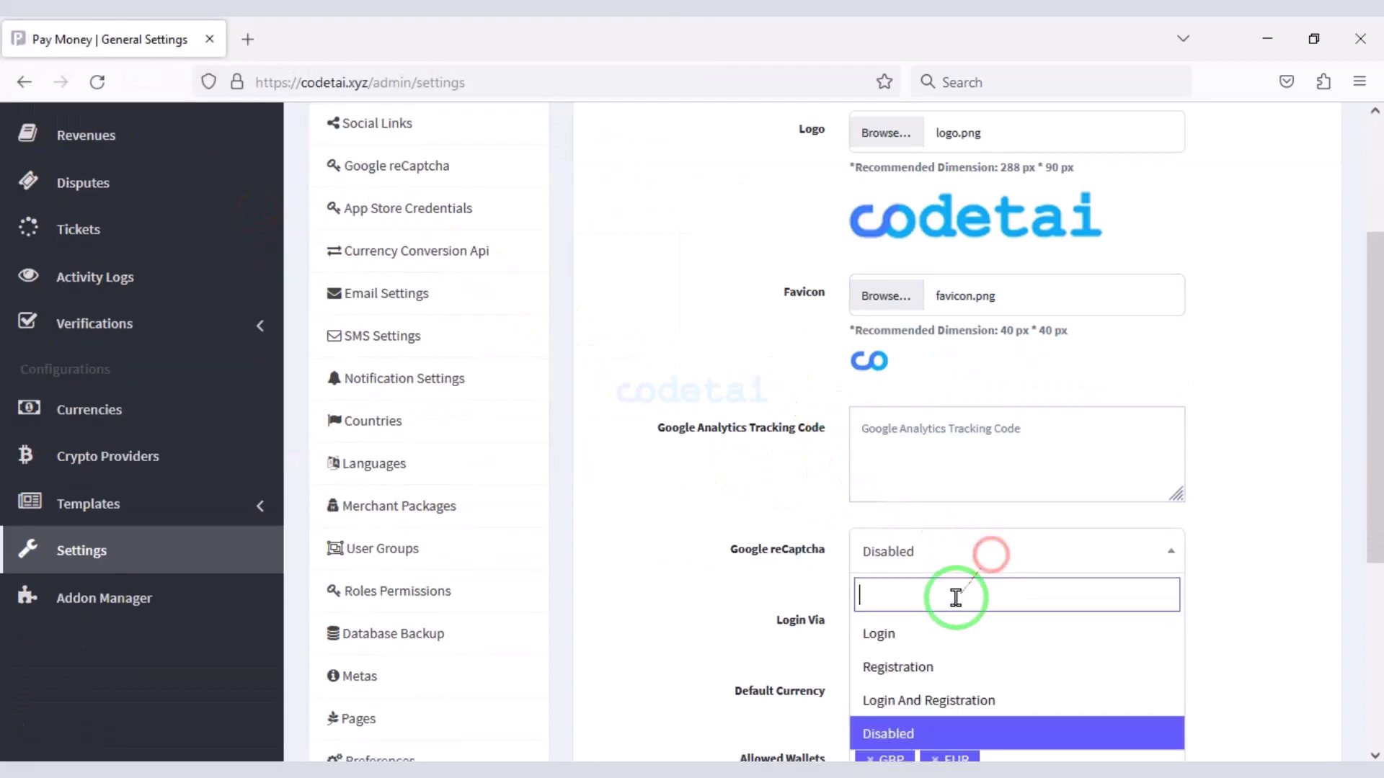
click(962, 696)
scroll(961, 518, down, 3)
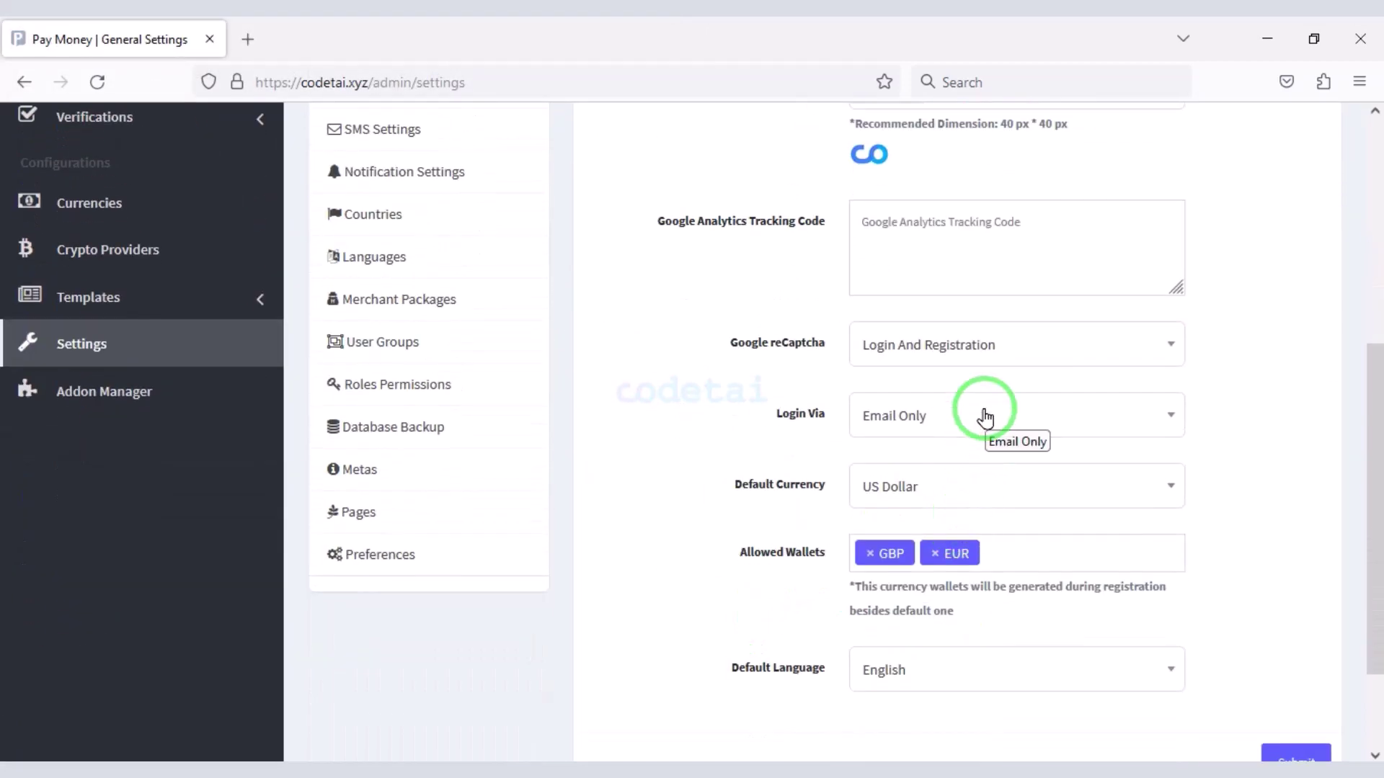
scroll(925, 485, down, 2)
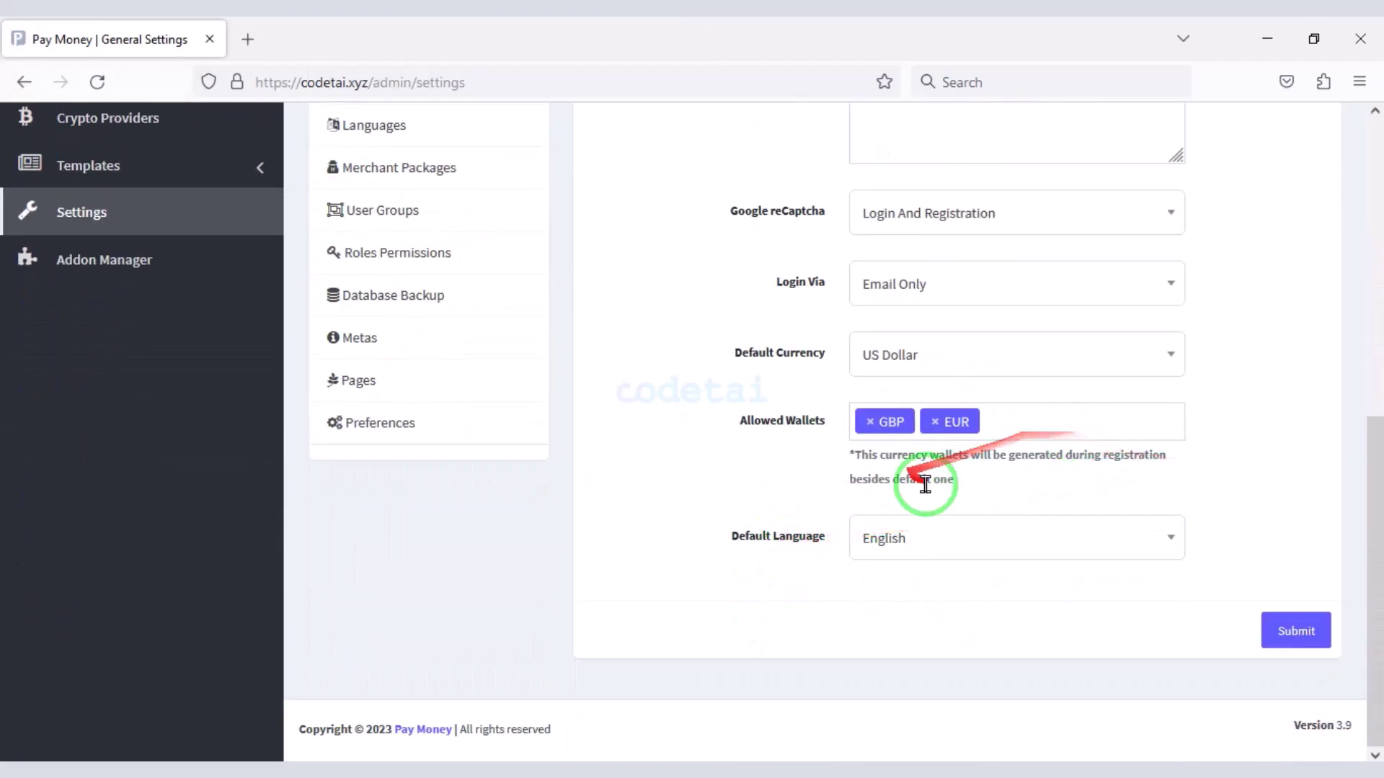
click(1295, 632)
drag(447, 360, 725, 599)
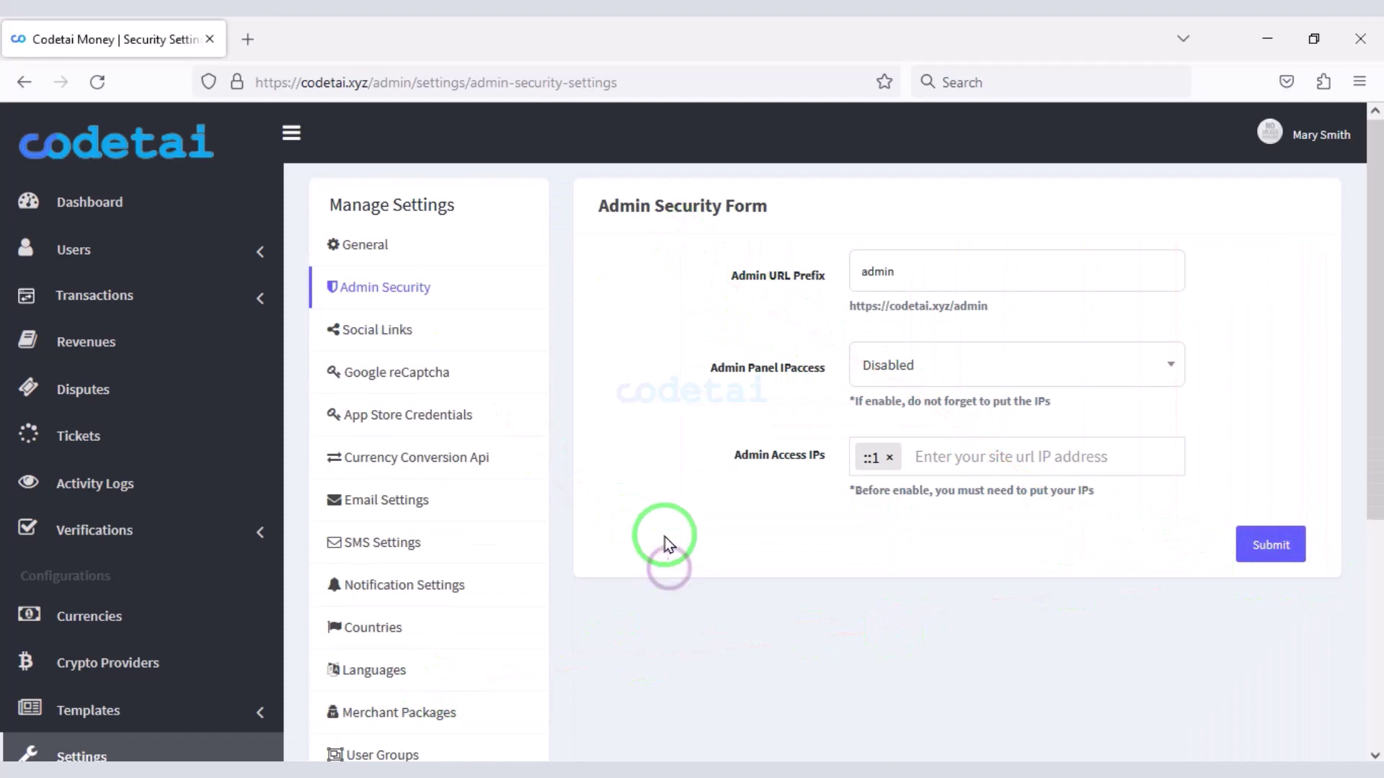
Open the Google reCaptcha API credentials page and copy the 'Google ReCaptcha' label
click(403, 328)
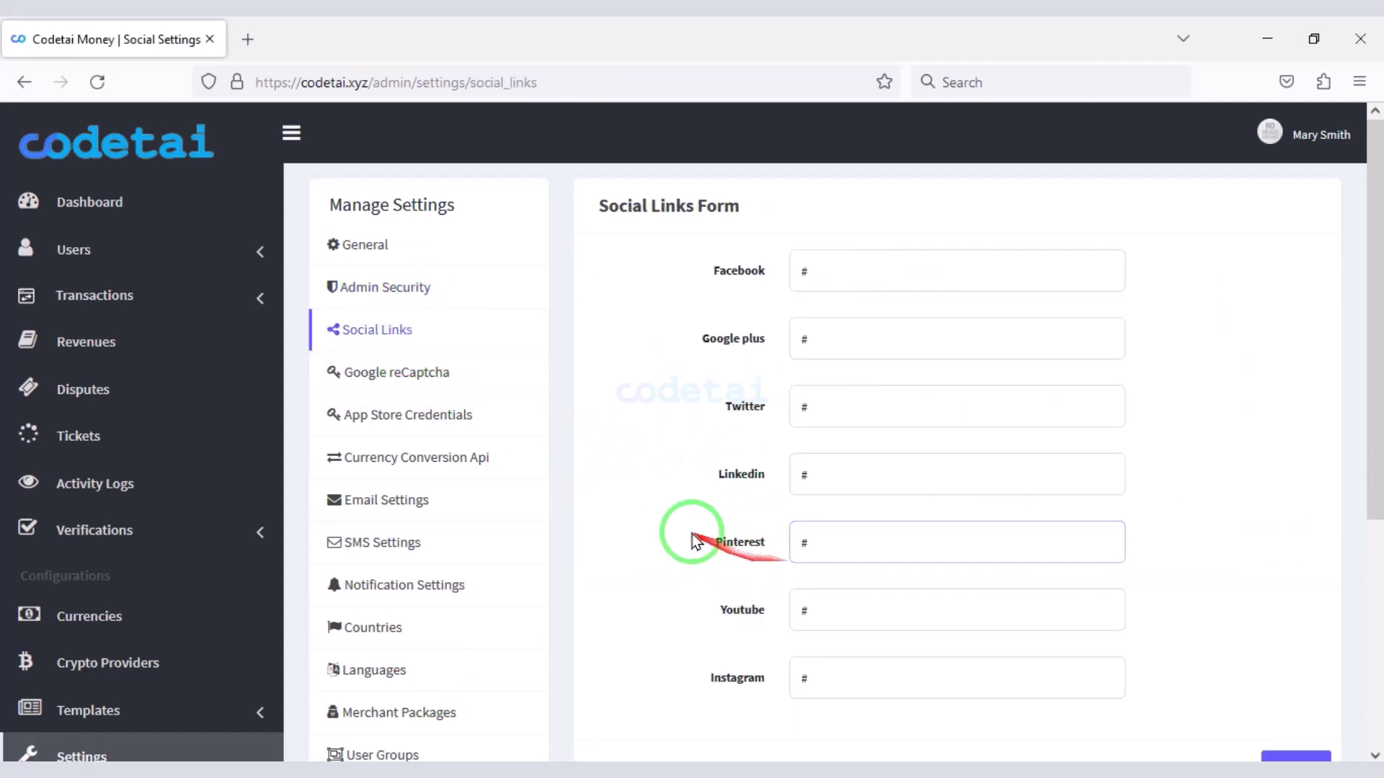
drag(672, 246, 1184, 726)
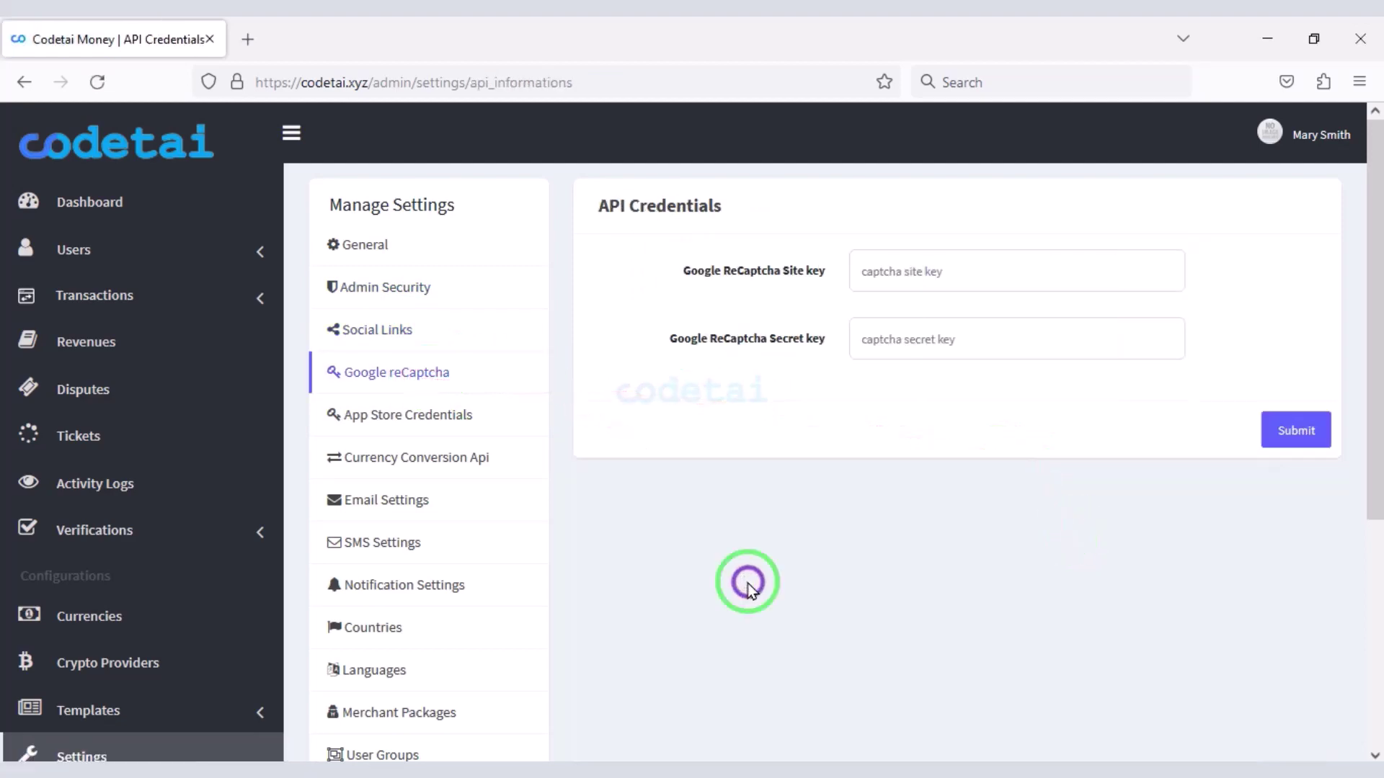
right_click(764, 288)
click(784, 303)
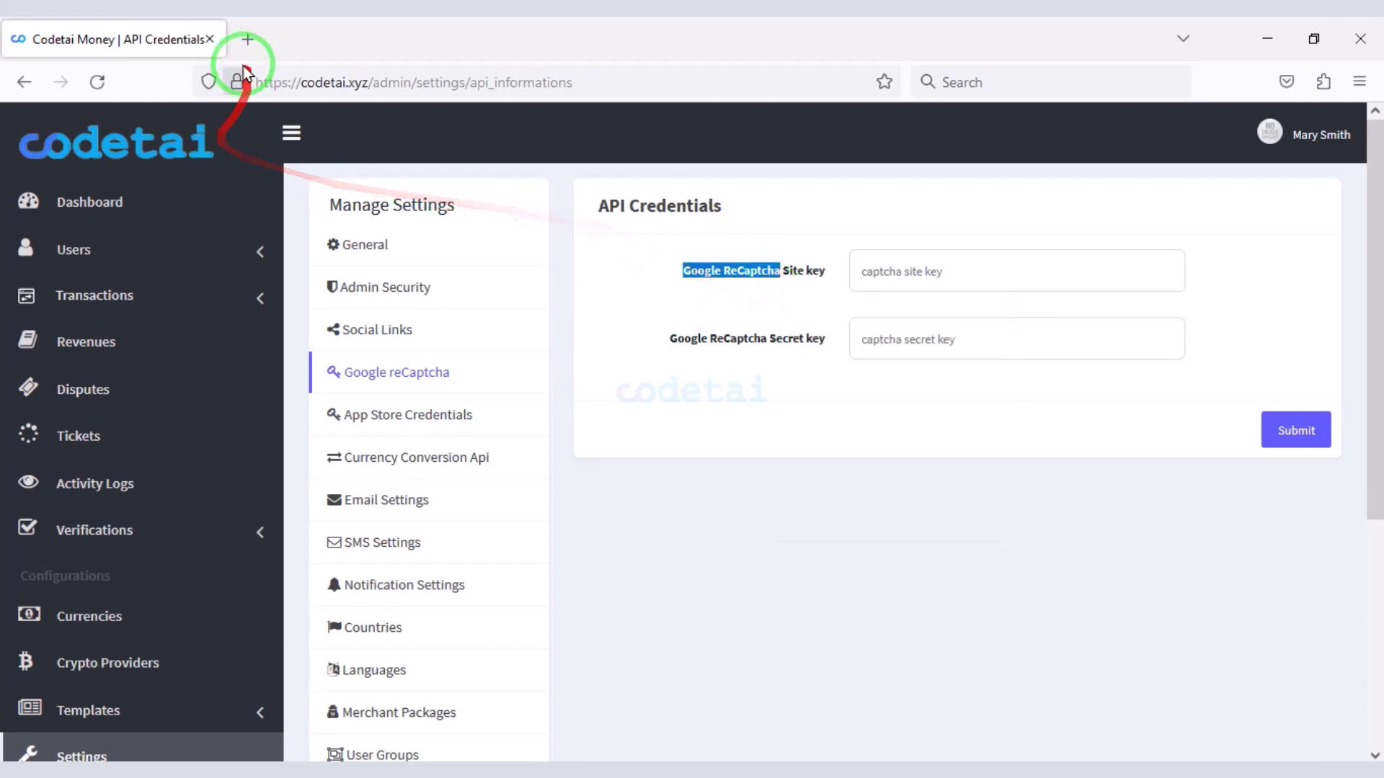
click(249, 40)
Search 'Google ReCaptcha admin' and sign in to the reCAPTCHA admin console
text(Google ReCaptcha)
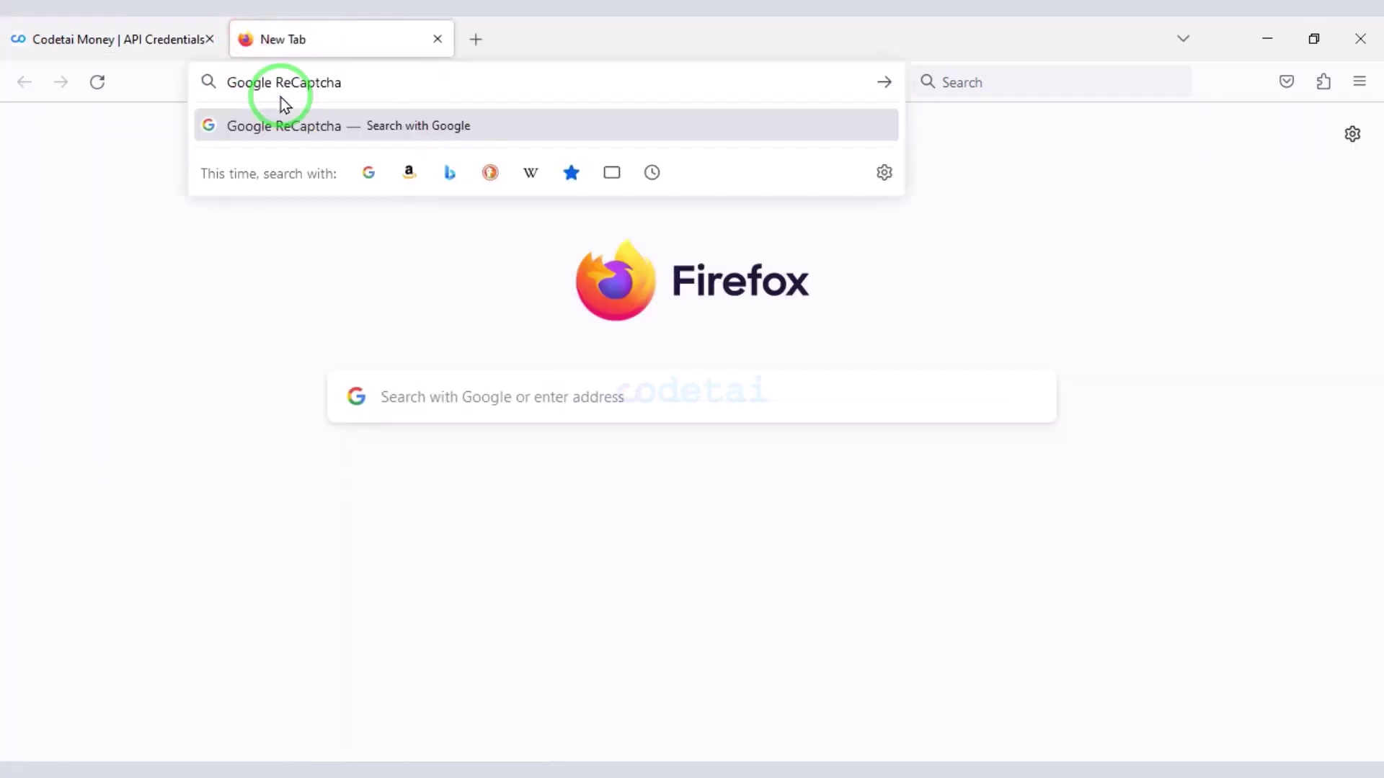
text(admin)
key(Return)
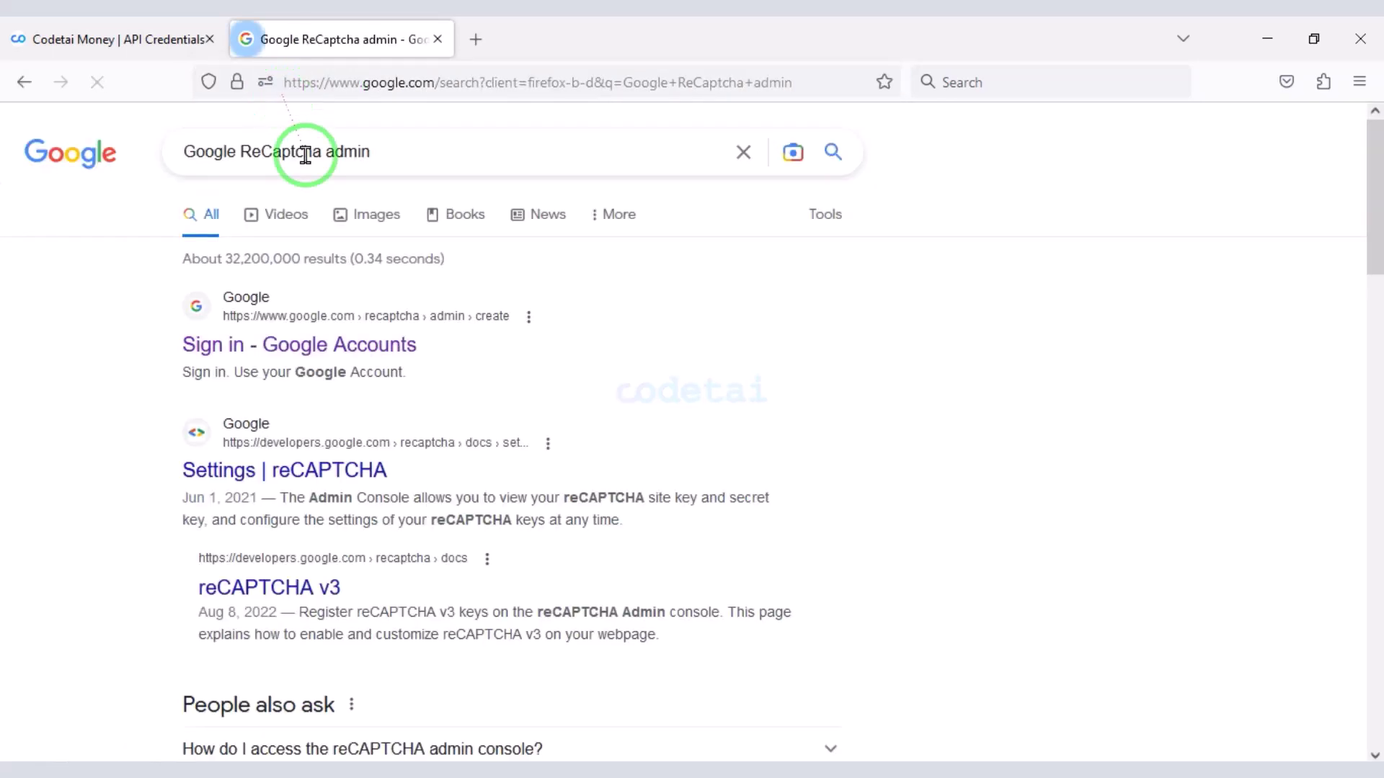
click(402, 346)
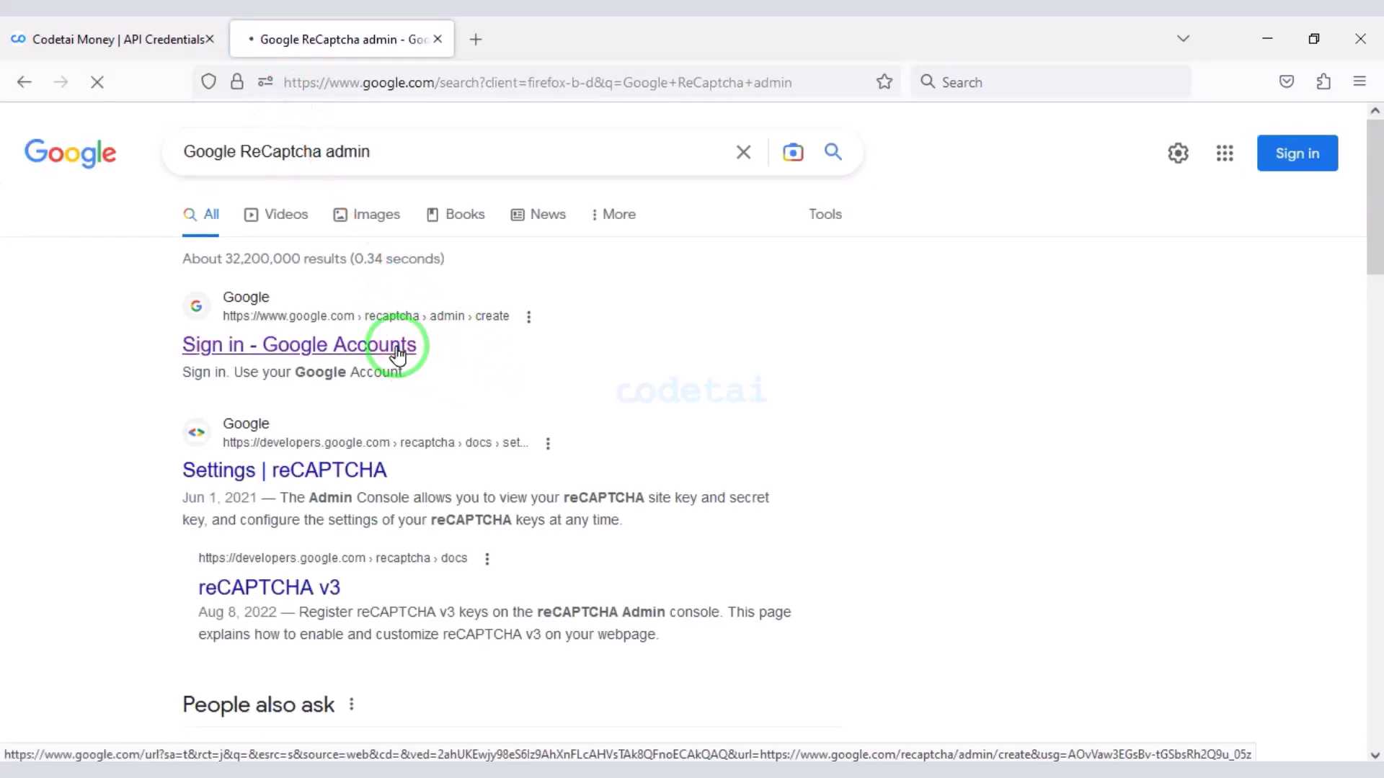
click(829, 545)
Select the Codetai admin site address for copying
click(109, 38)
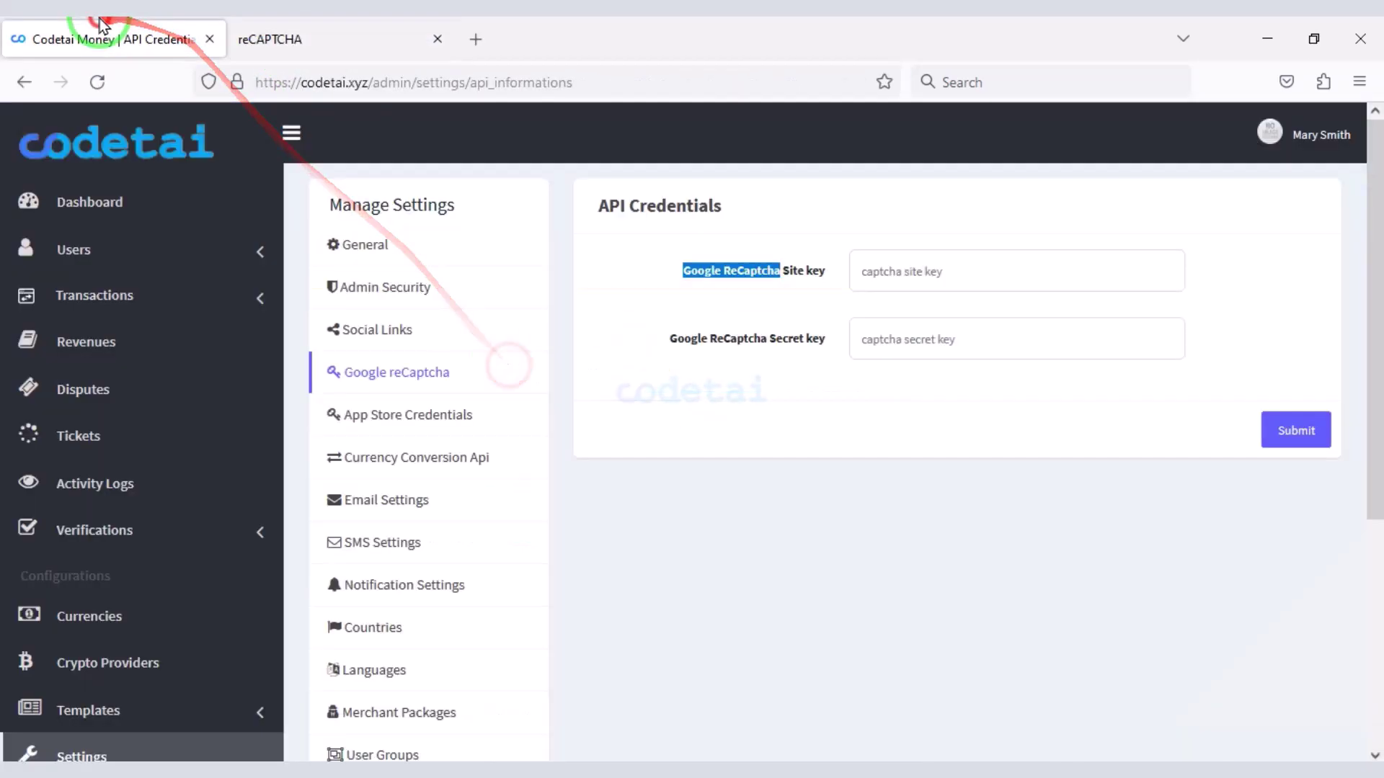
click(387, 77)
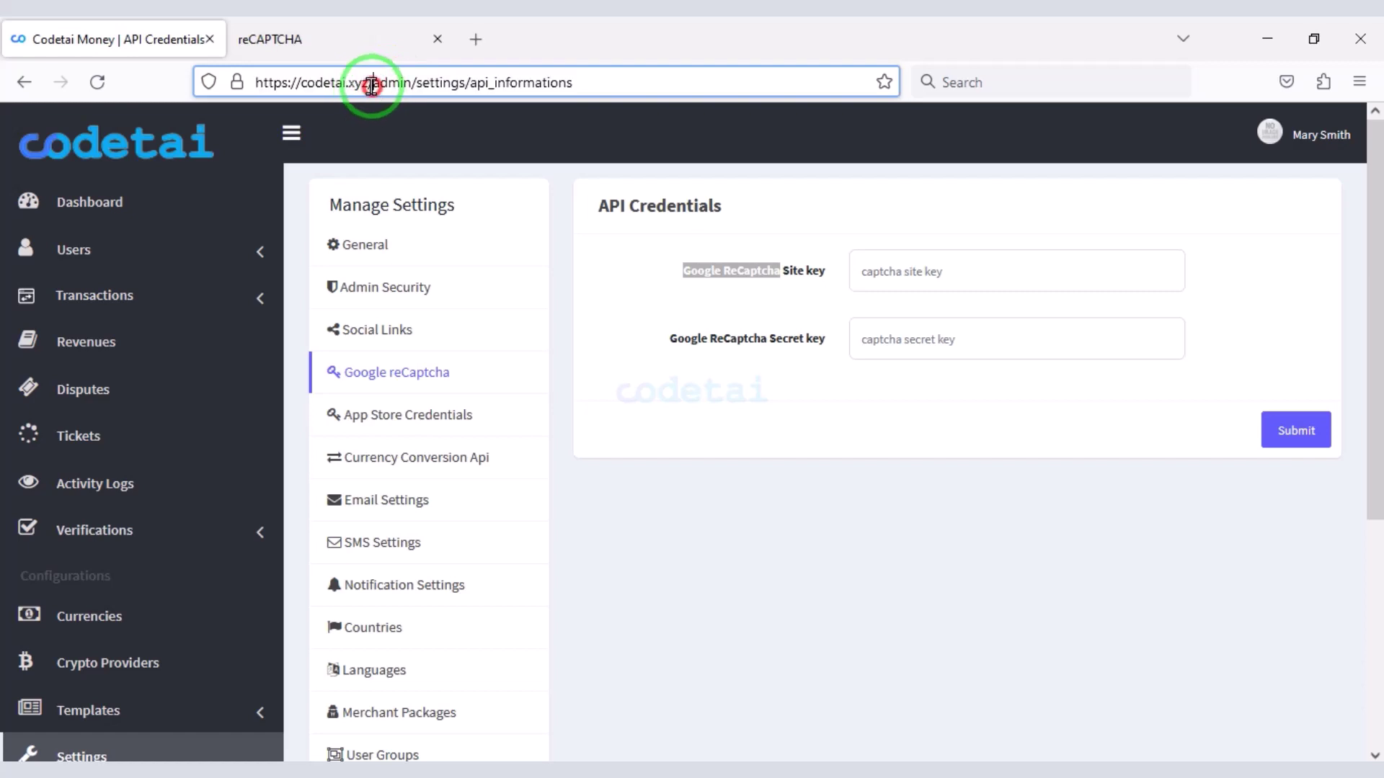
right_click(326, 83)
Paste the Codetai site address as the reCAPTCHA site Label
click(341, 210)
click(339, 39)
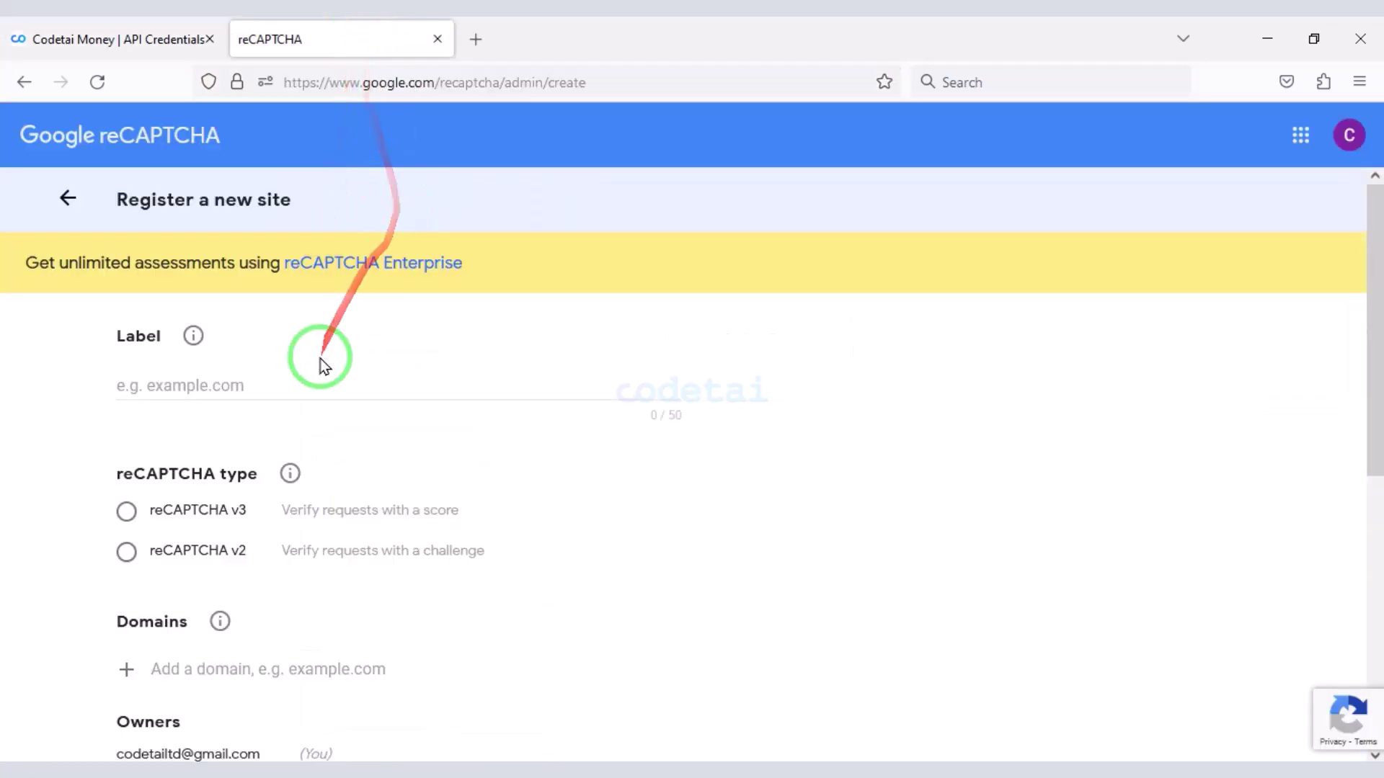
right_click(316, 378)
click(362, 539)
scroll(371, 396, down, 2)
scroll(368, 381, up, 1)
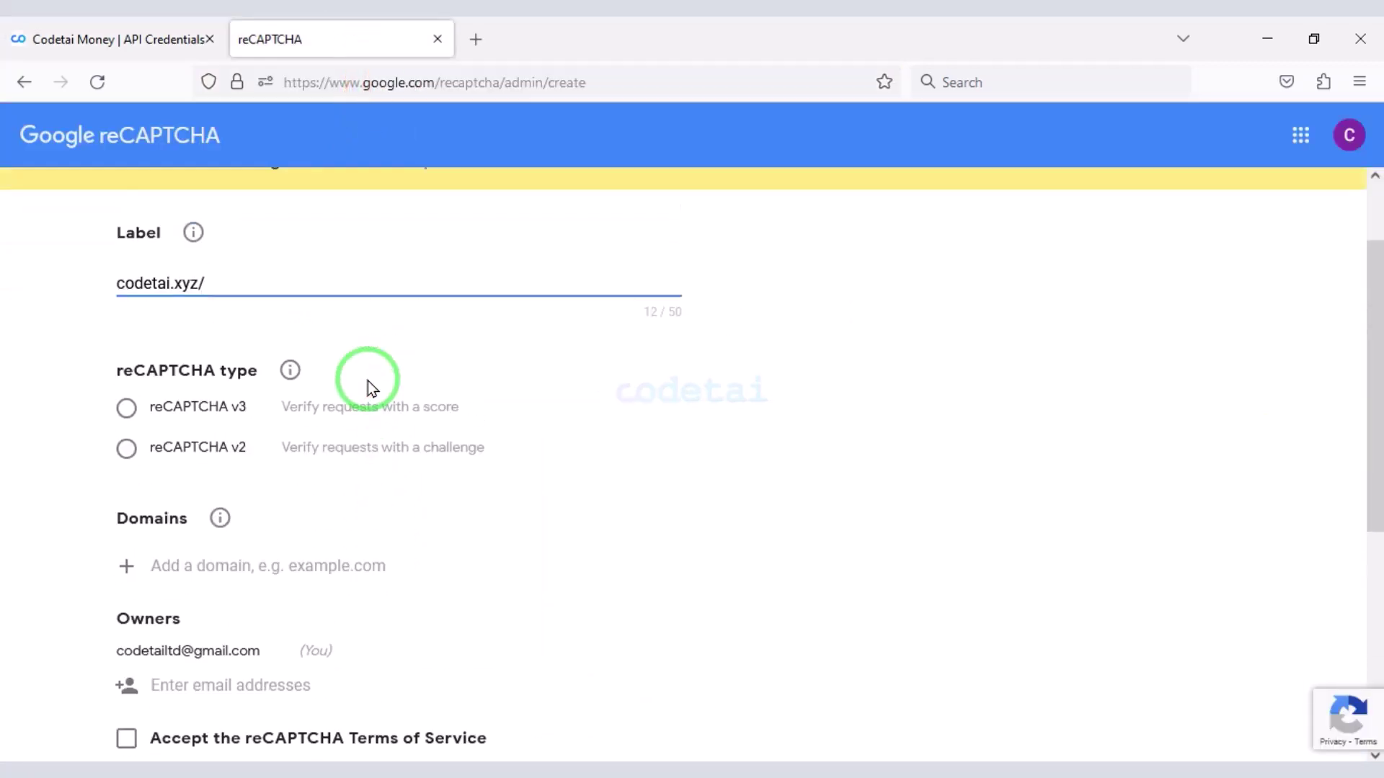
scroll(367, 379, down, 1)
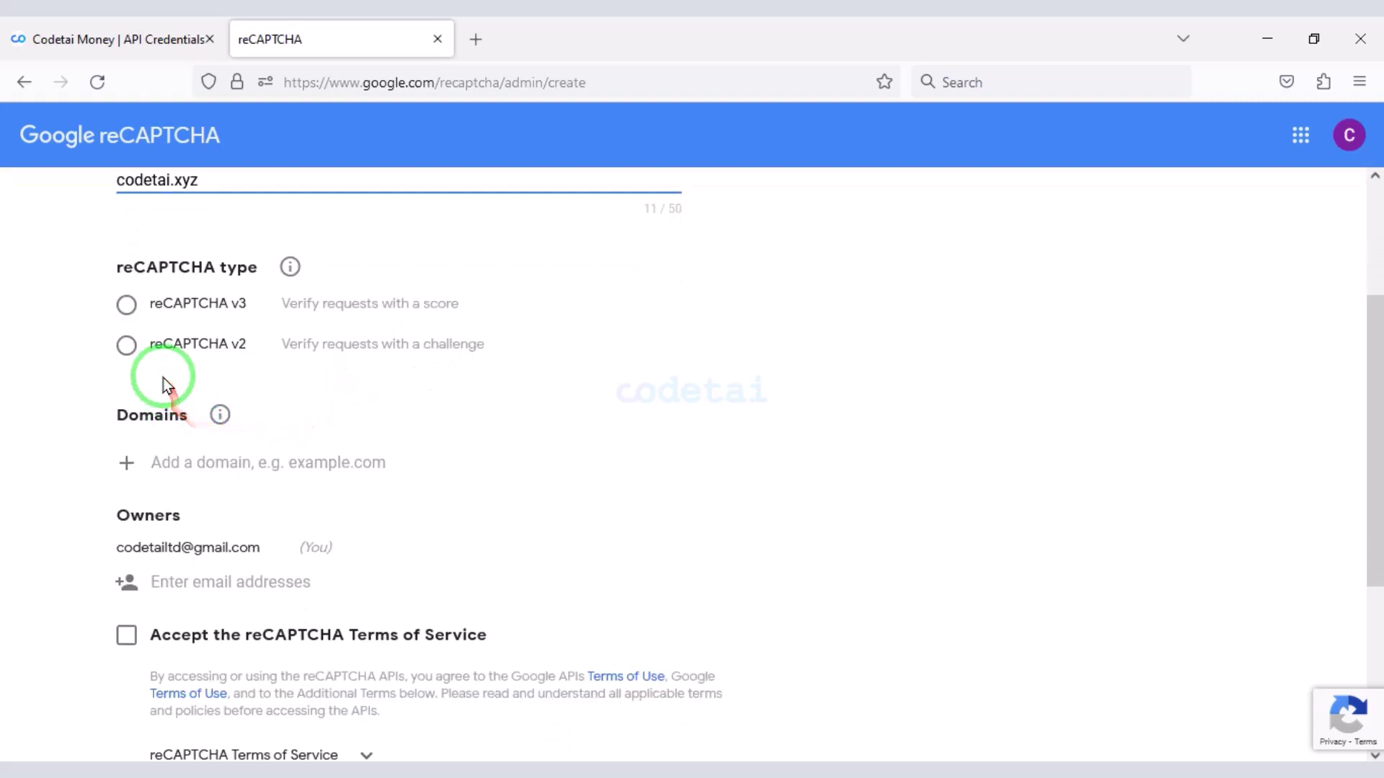
Choose reCAPTCHA v2, add domain codetai.xyz, accept the terms and submit
click(127, 348)
scroll(170, 444, down, 1)
click(183, 472)
key(BackSpace)
key(Return)
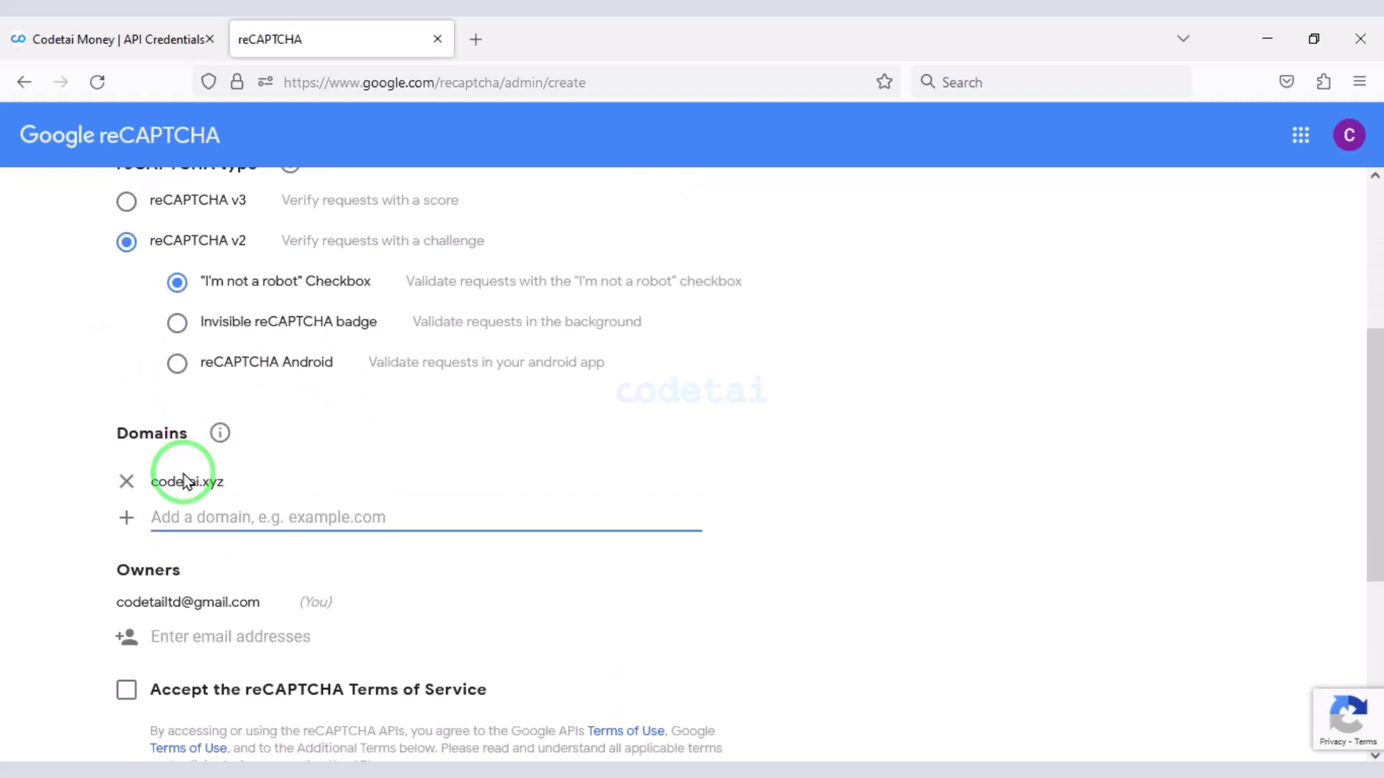
scroll(191, 490, down, 2)
click(136, 484)
scroll(225, 597, down, 2)
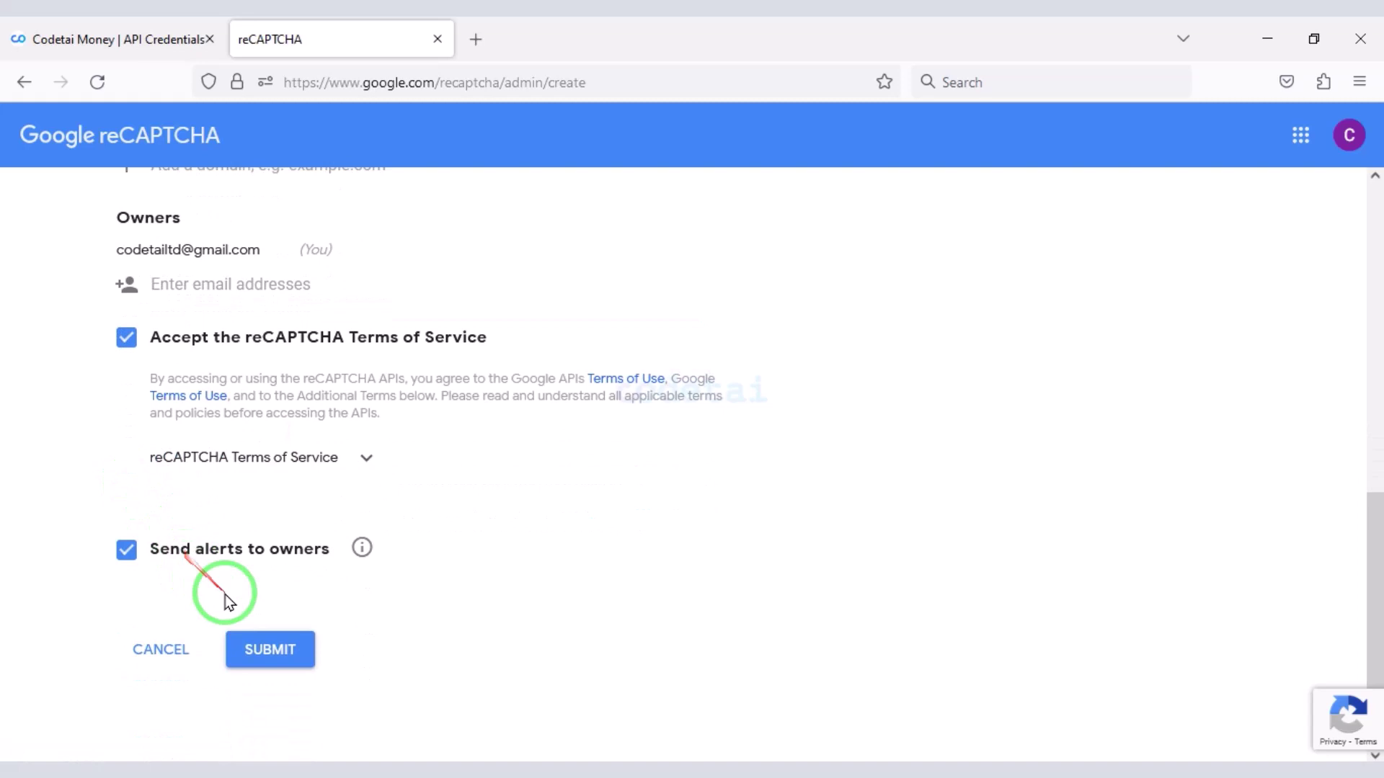
click(283, 648)
Paste the new reCAPTCHA site key and secret key into PayMoney and submit
click(225, 435)
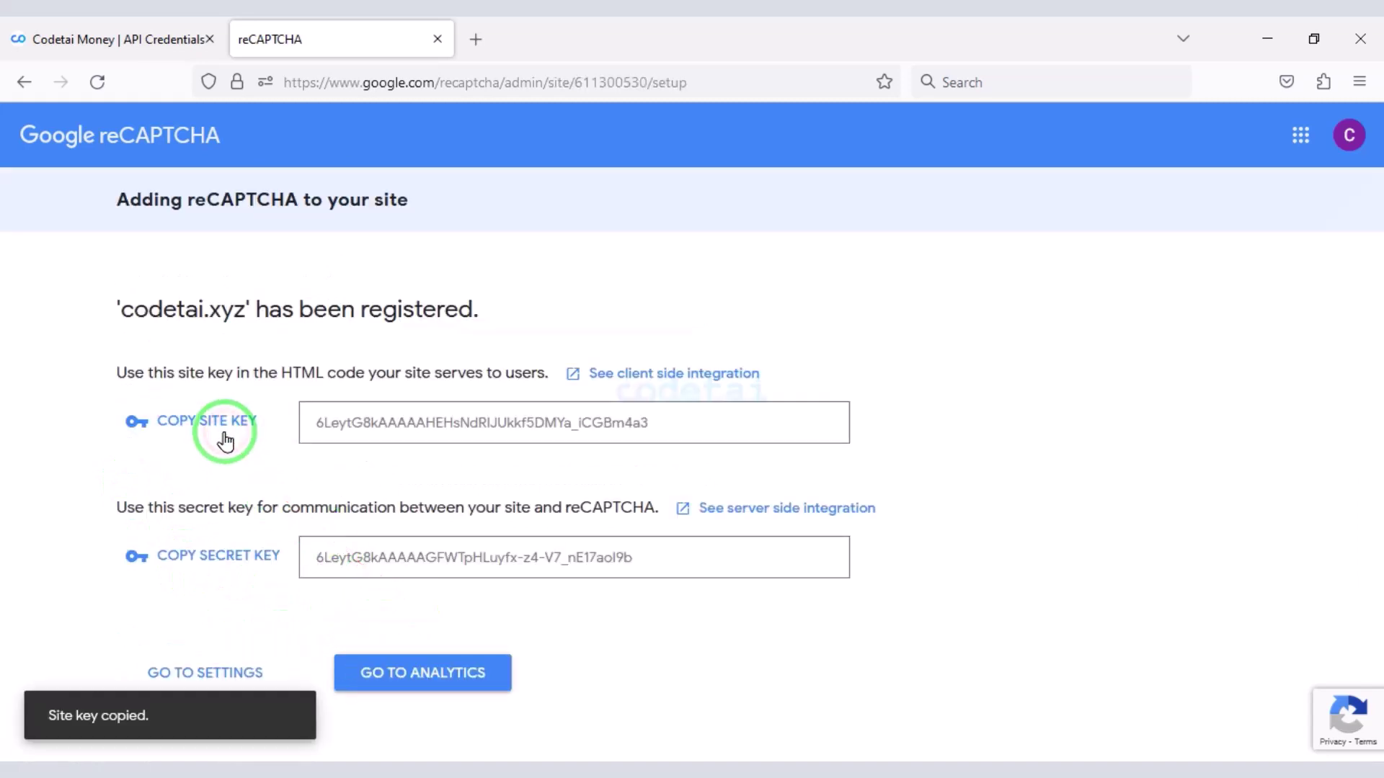
click(108, 39)
click(969, 274)
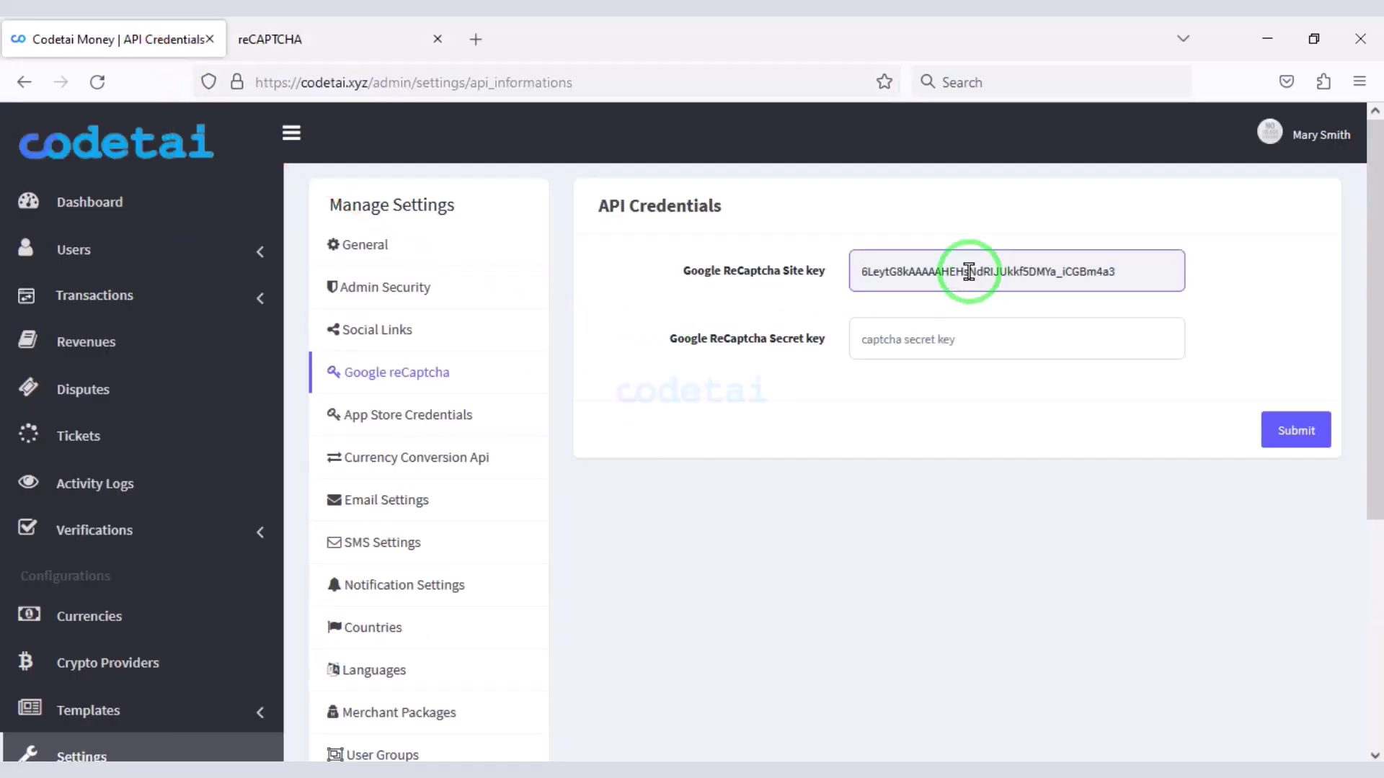
click(270, 39)
click(263, 548)
click(108, 39)
click(1058, 351)
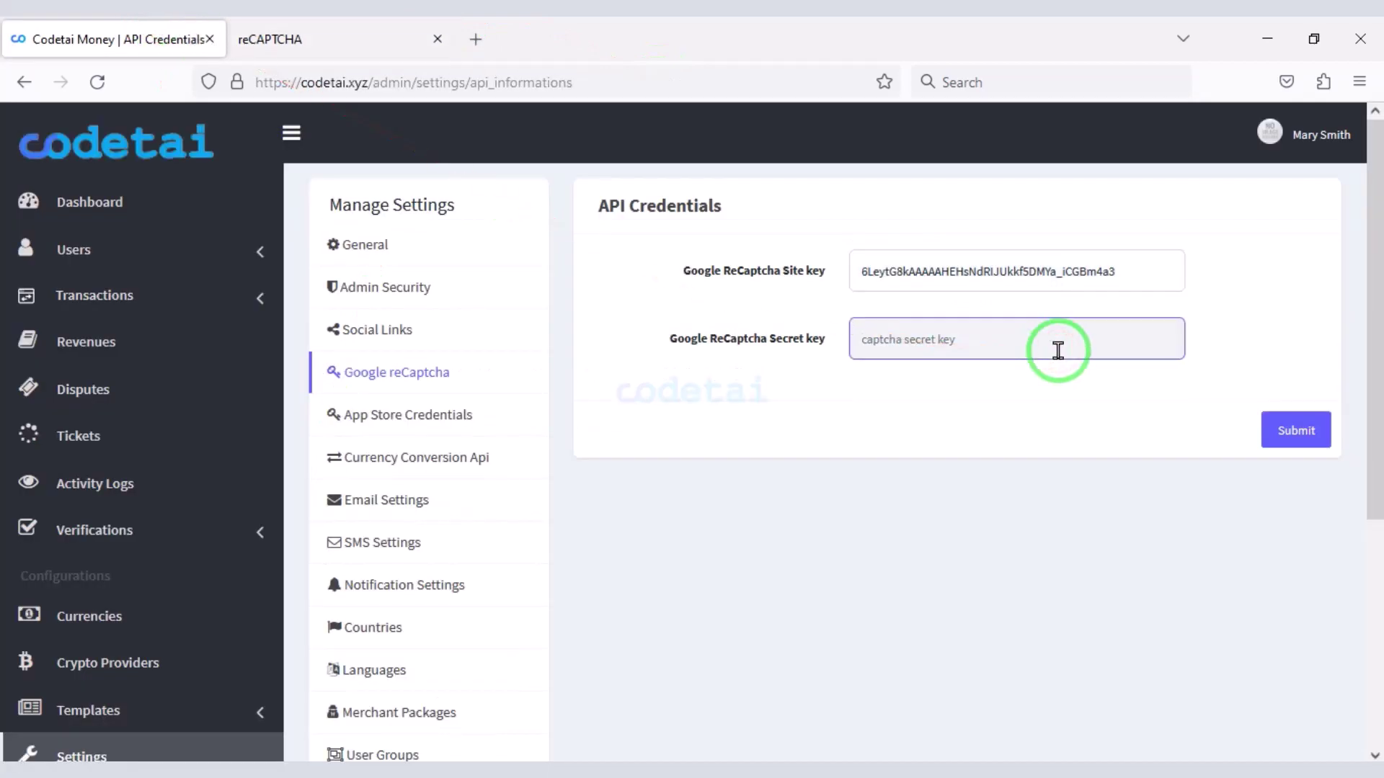
click(1294, 431)
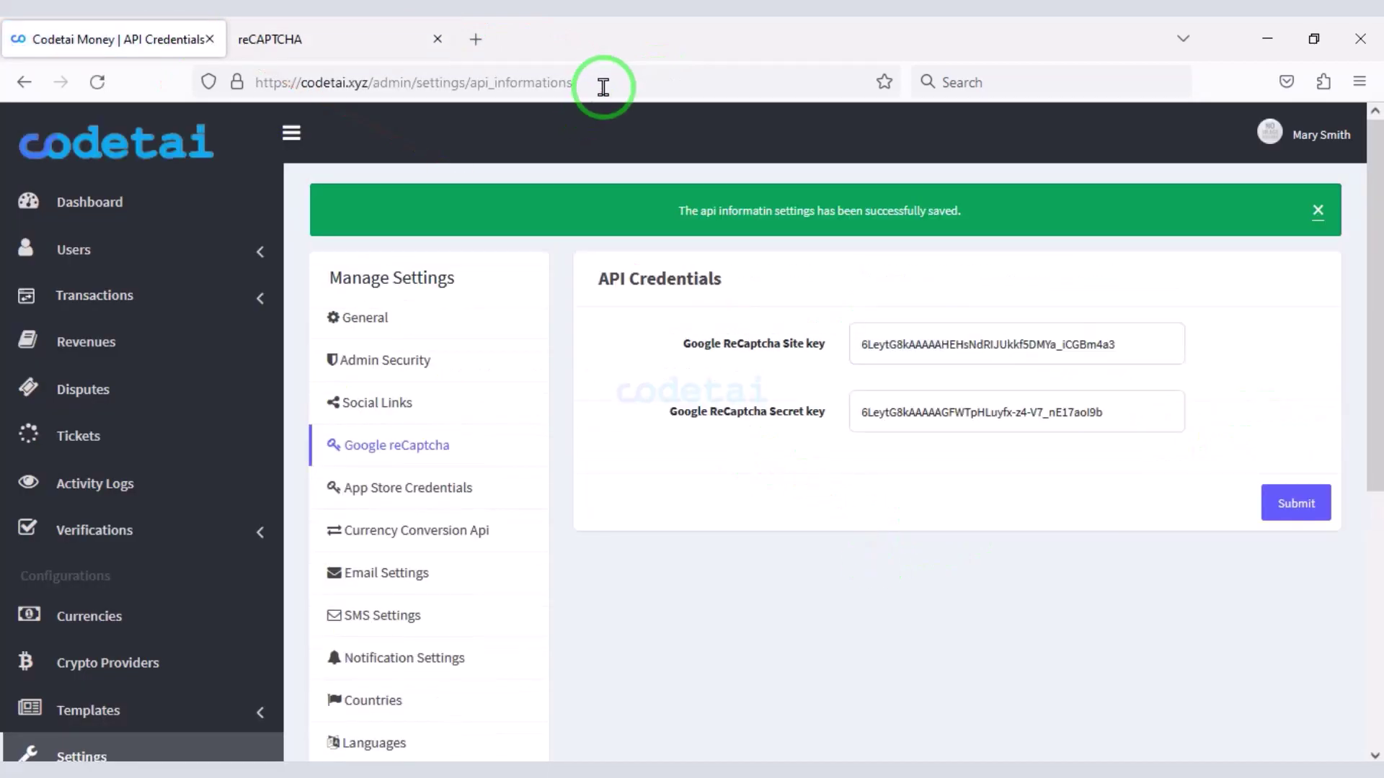
Load the codetai.xyz home page by removing the admin path
drag(603, 87, 381, 166)
key(BackSpace)
key(Return)
Log out and try the login page's reCAPTCHA image challenge
click(1230, 139)
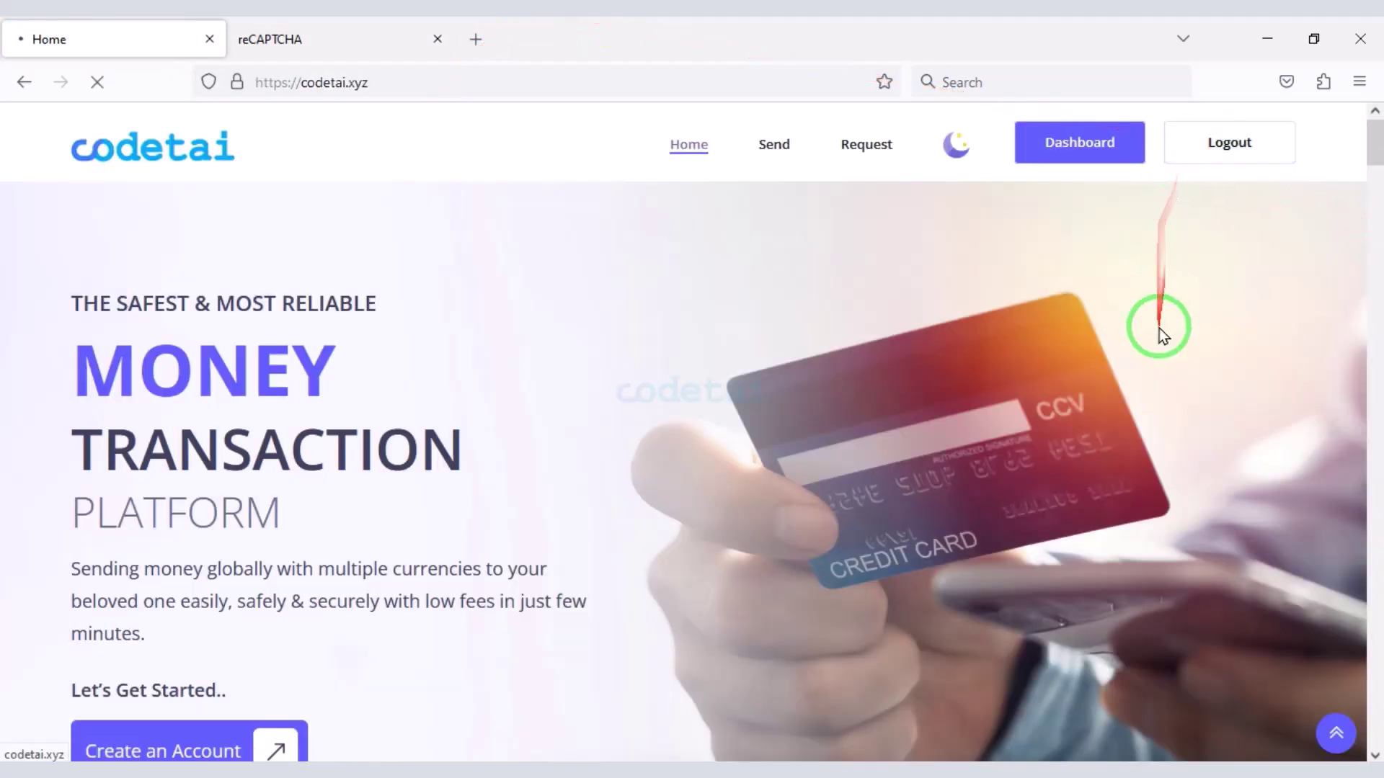
scroll(958, 504, up, 3)
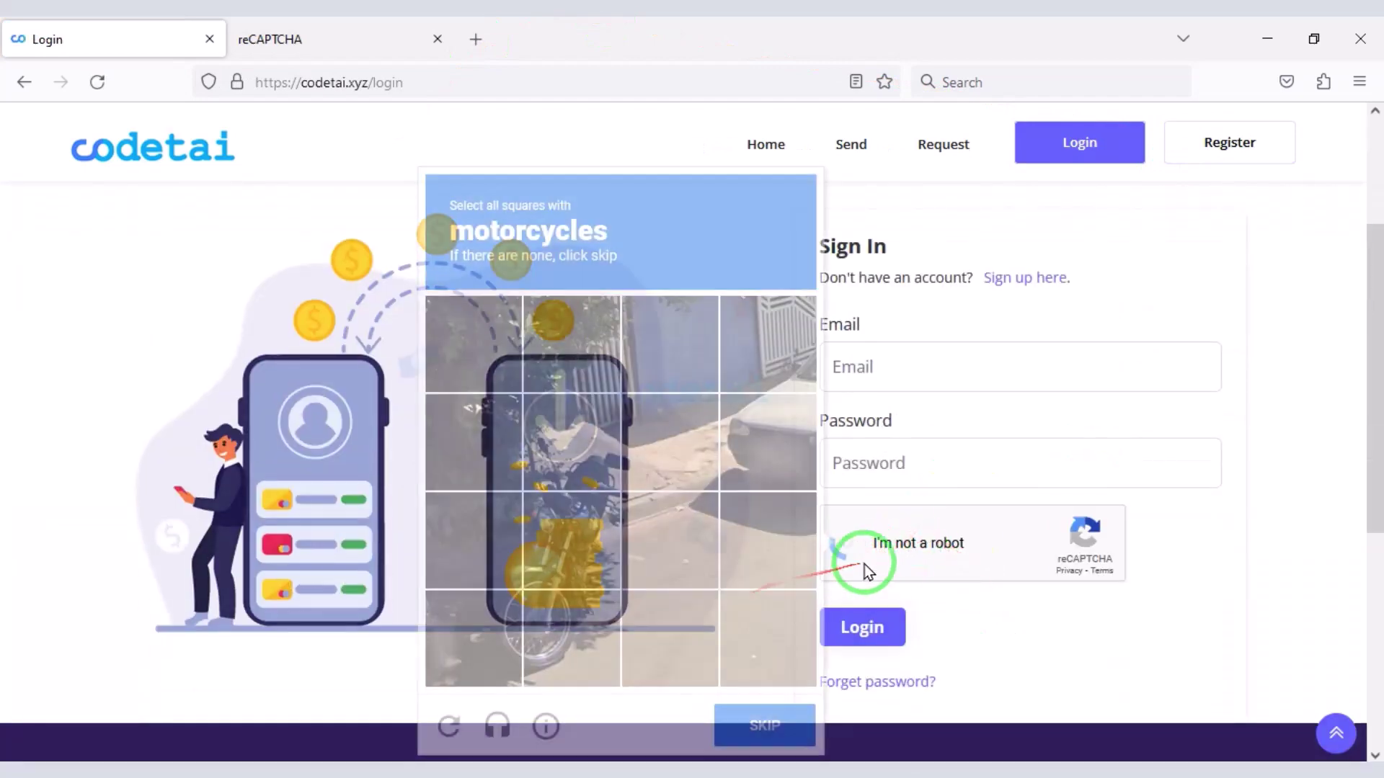
click(595, 539)
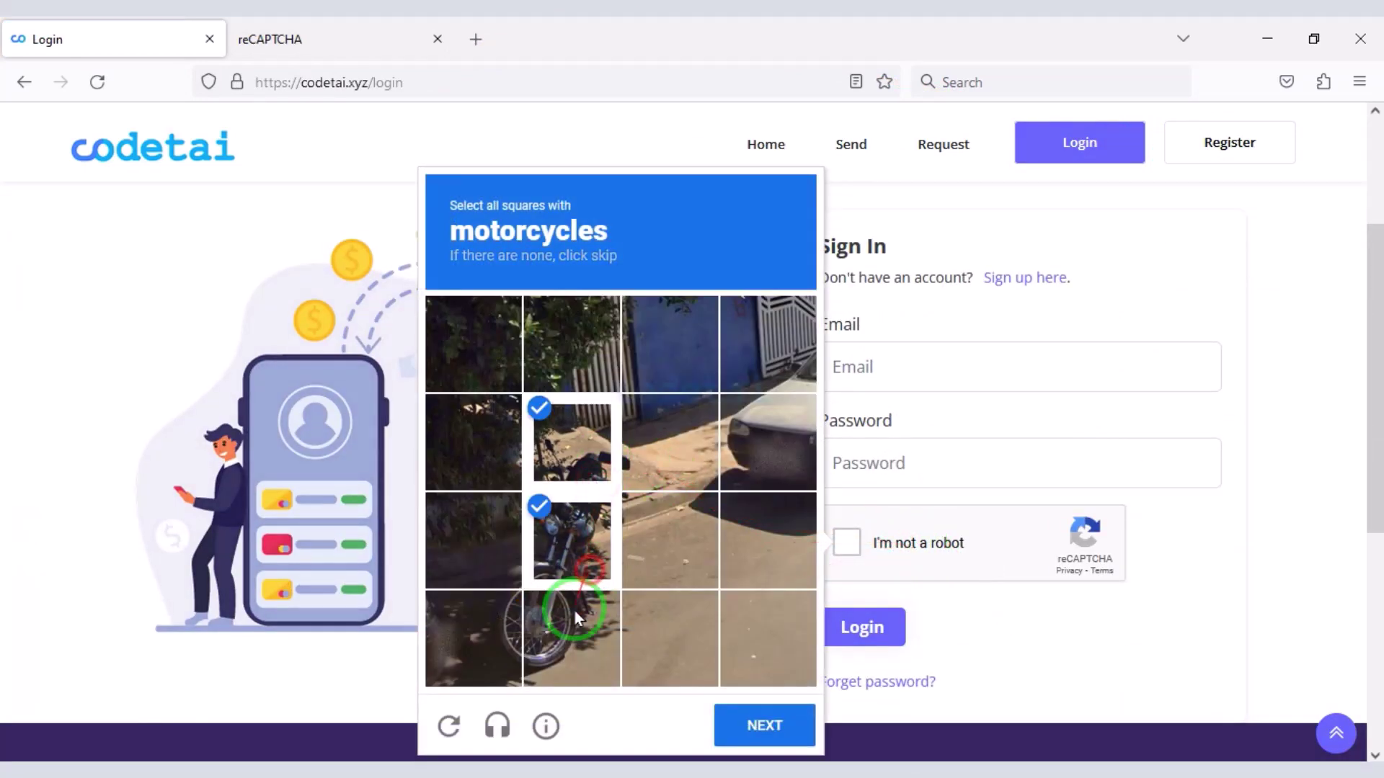
click(804, 721)
click(976, 597)
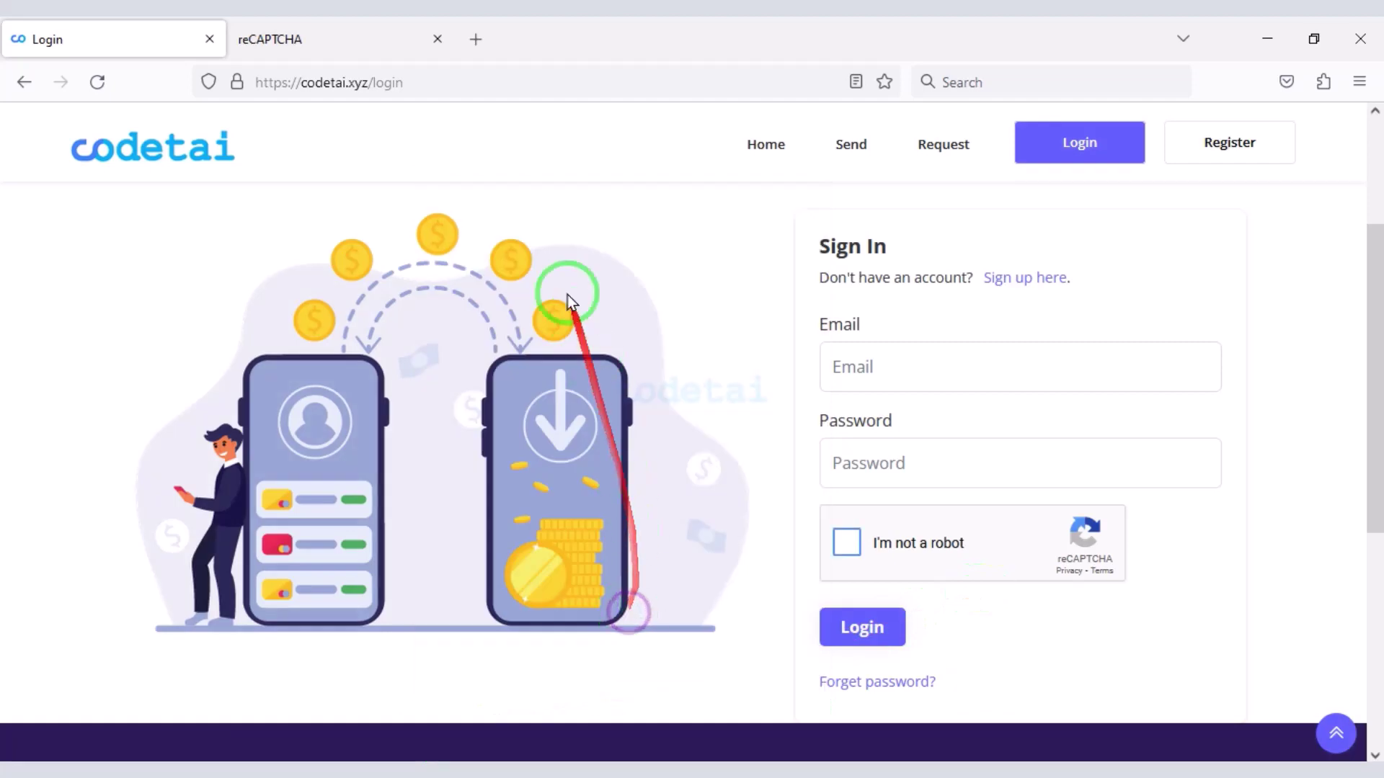
Close the reCAPTCHA tab and return to codetai.xyz/admin Settings
click(372, 30)
click(436, 39)
click(447, 82)
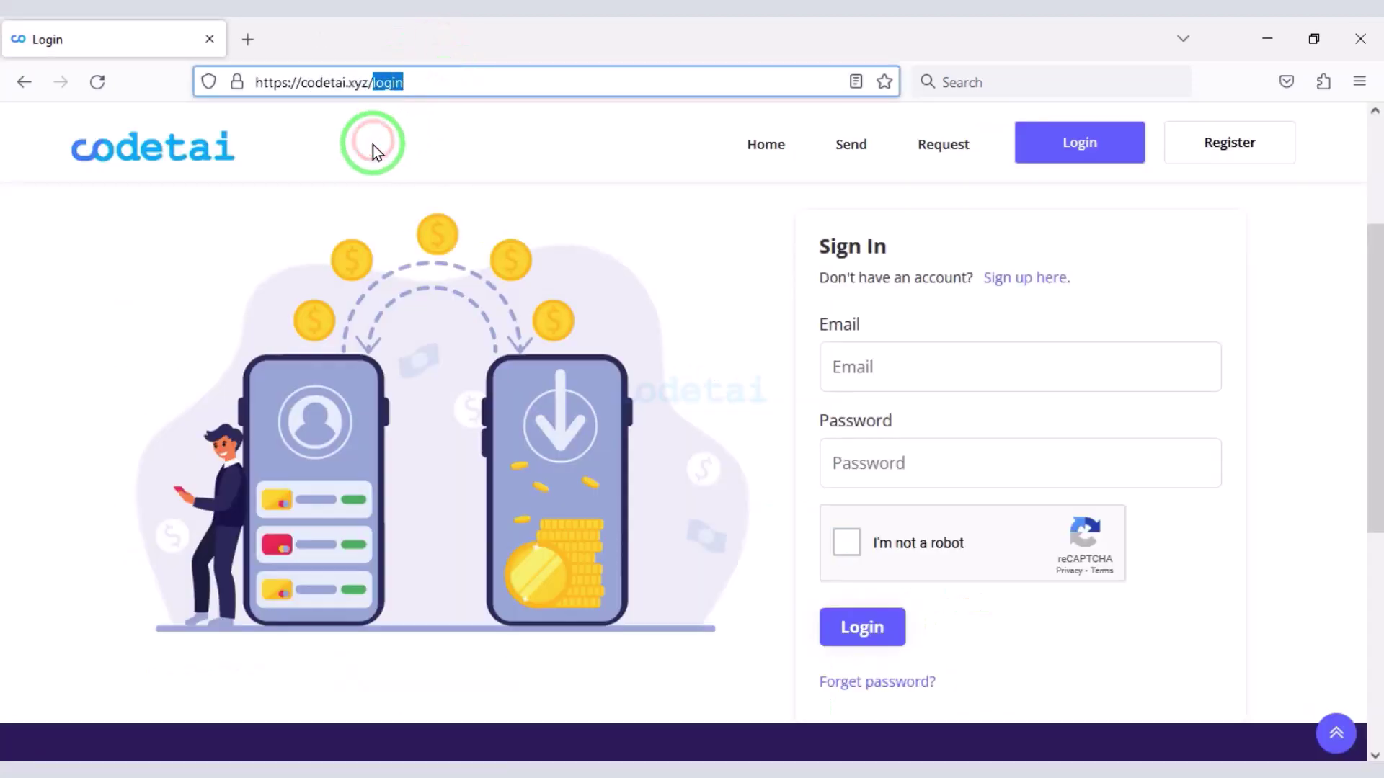
key(BackSpace)
text(admin)
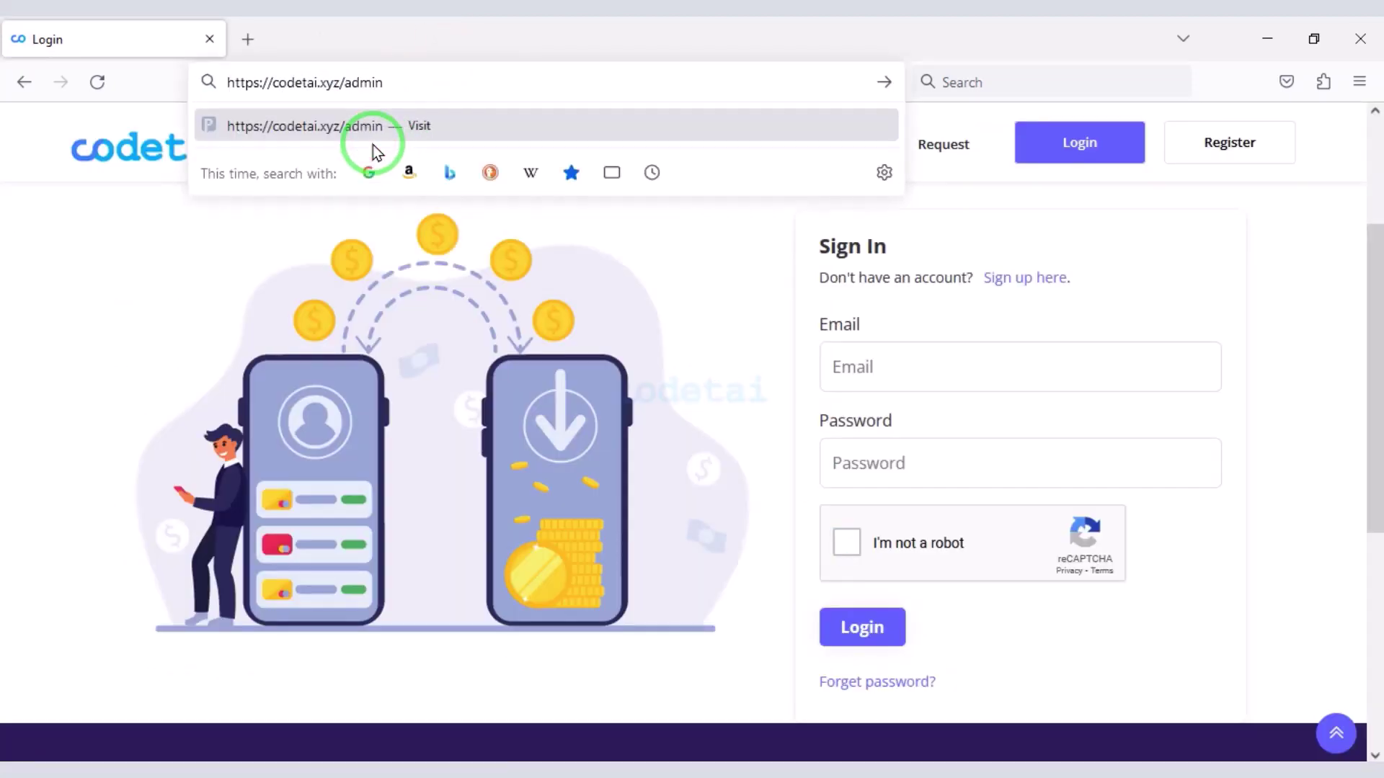
click(374, 145)
scroll(130, 526, down, 5)
click(161, 442)
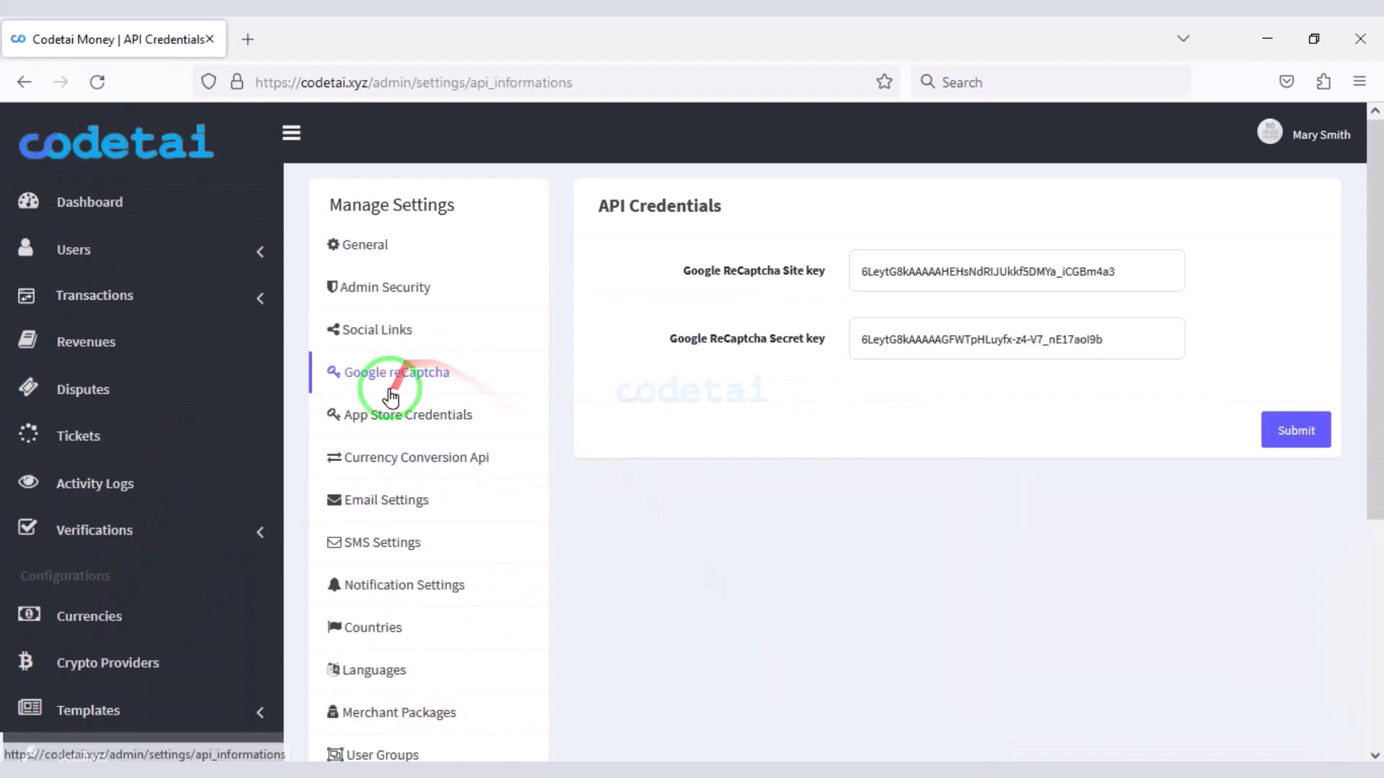
Review the Play Store and Apple Store links in App Store Credentials
click(395, 413)
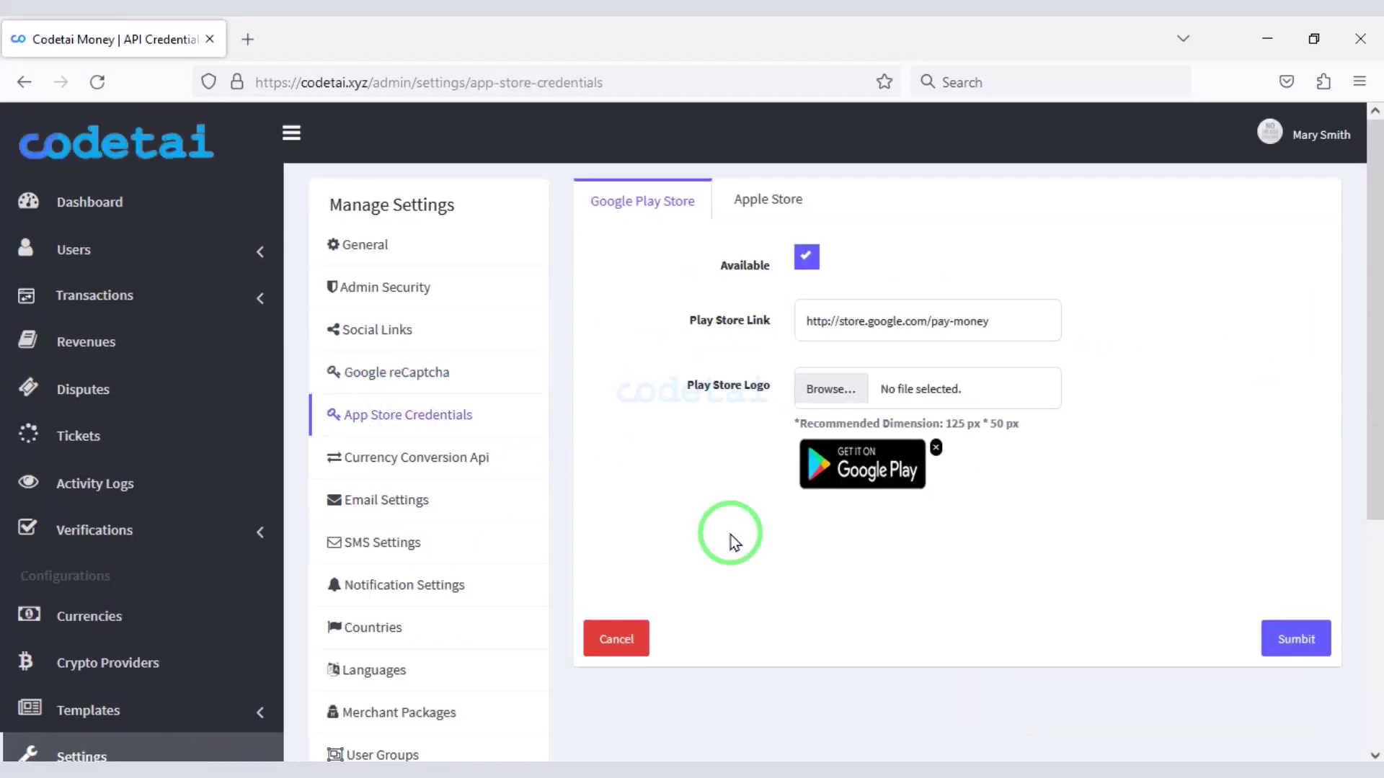
click(976, 327)
drag(1017, 319, 829, 475)
click(766, 188)
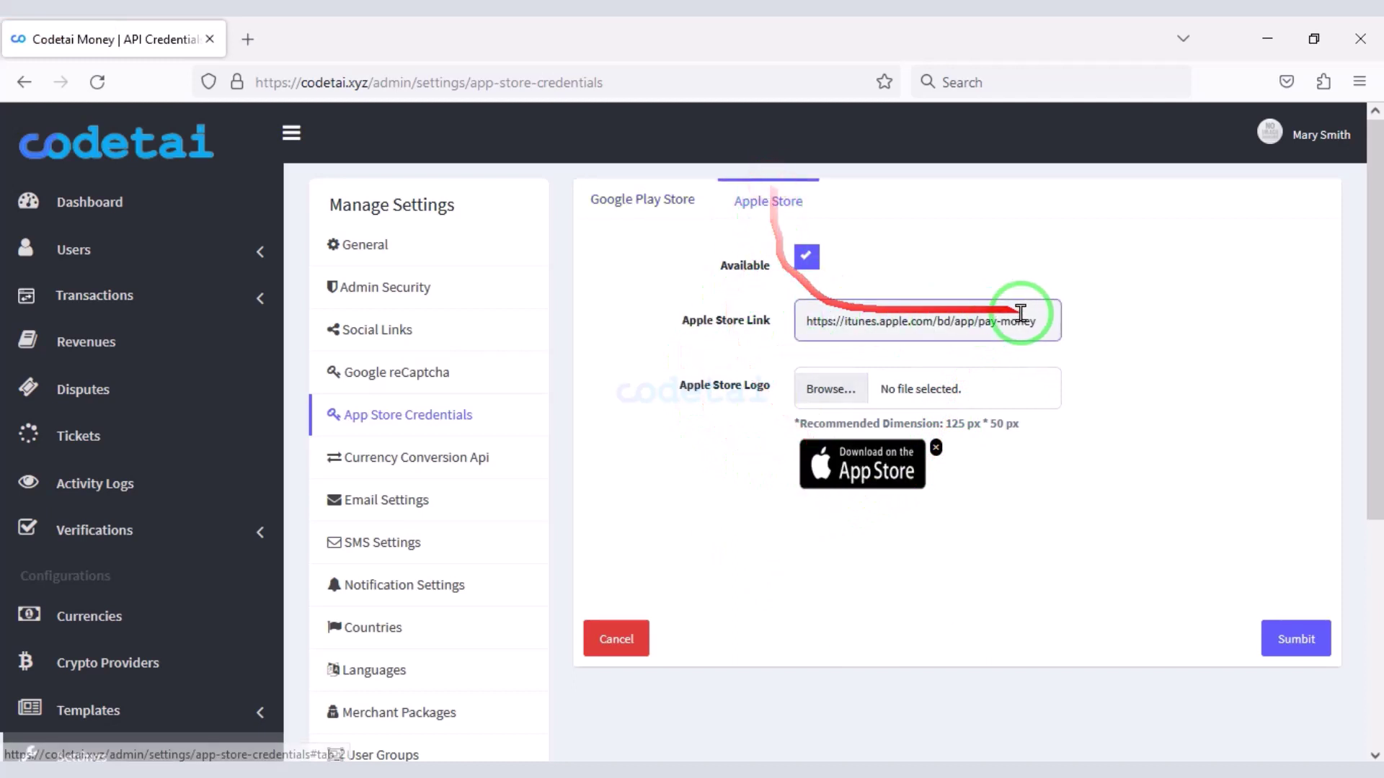
drag(1053, 322, 669, 353)
click(768, 559)
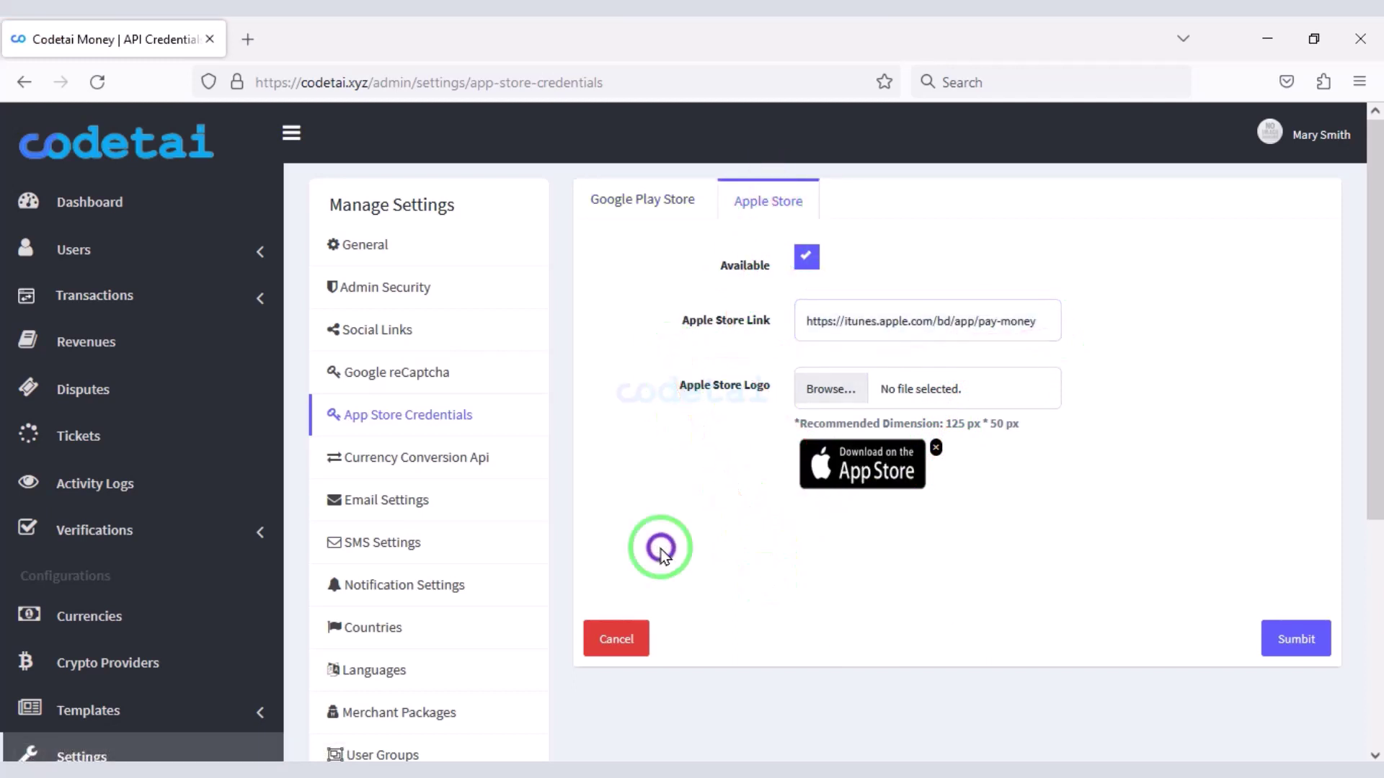
Set the Email Settings mail driver to SMTP
click(444, 504)
click(935, 258)
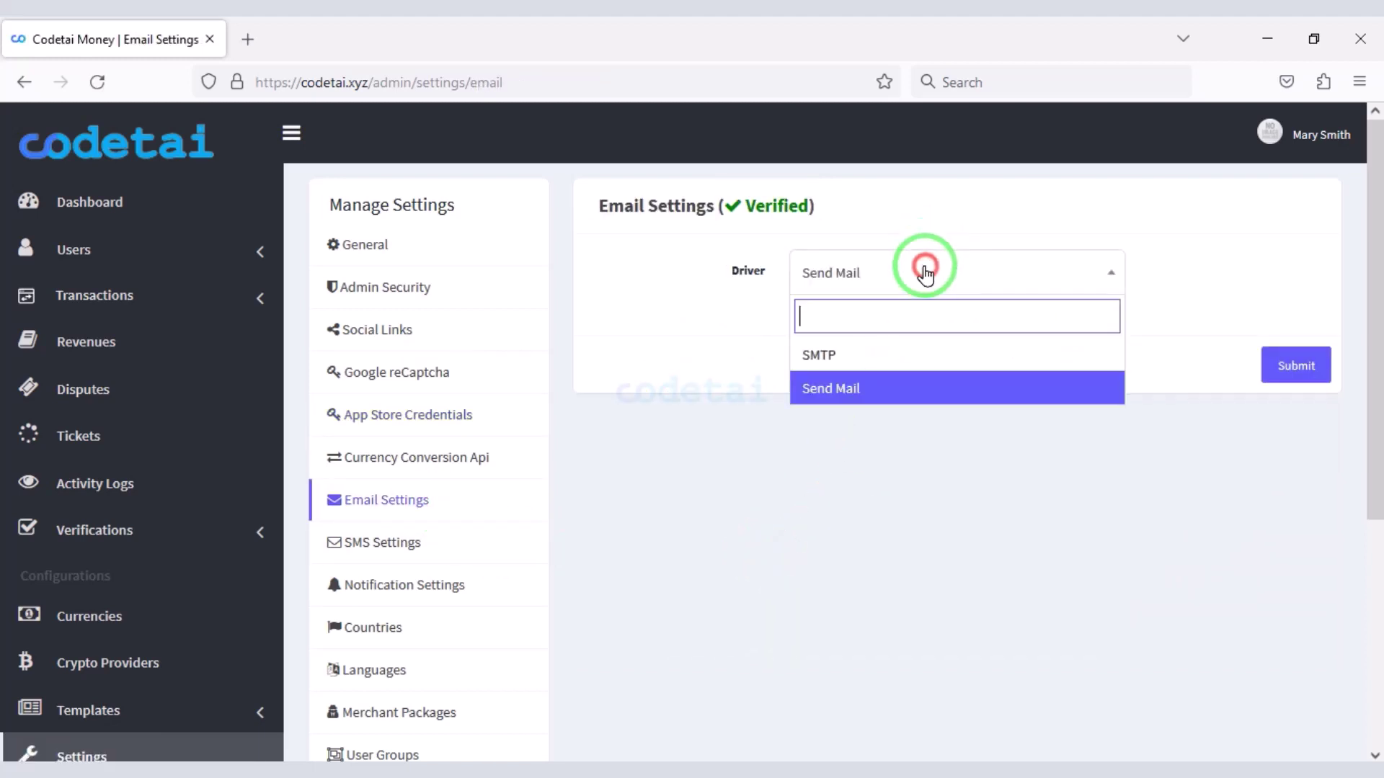
click(899, 352)
scroll(1067, 584, down, 2)
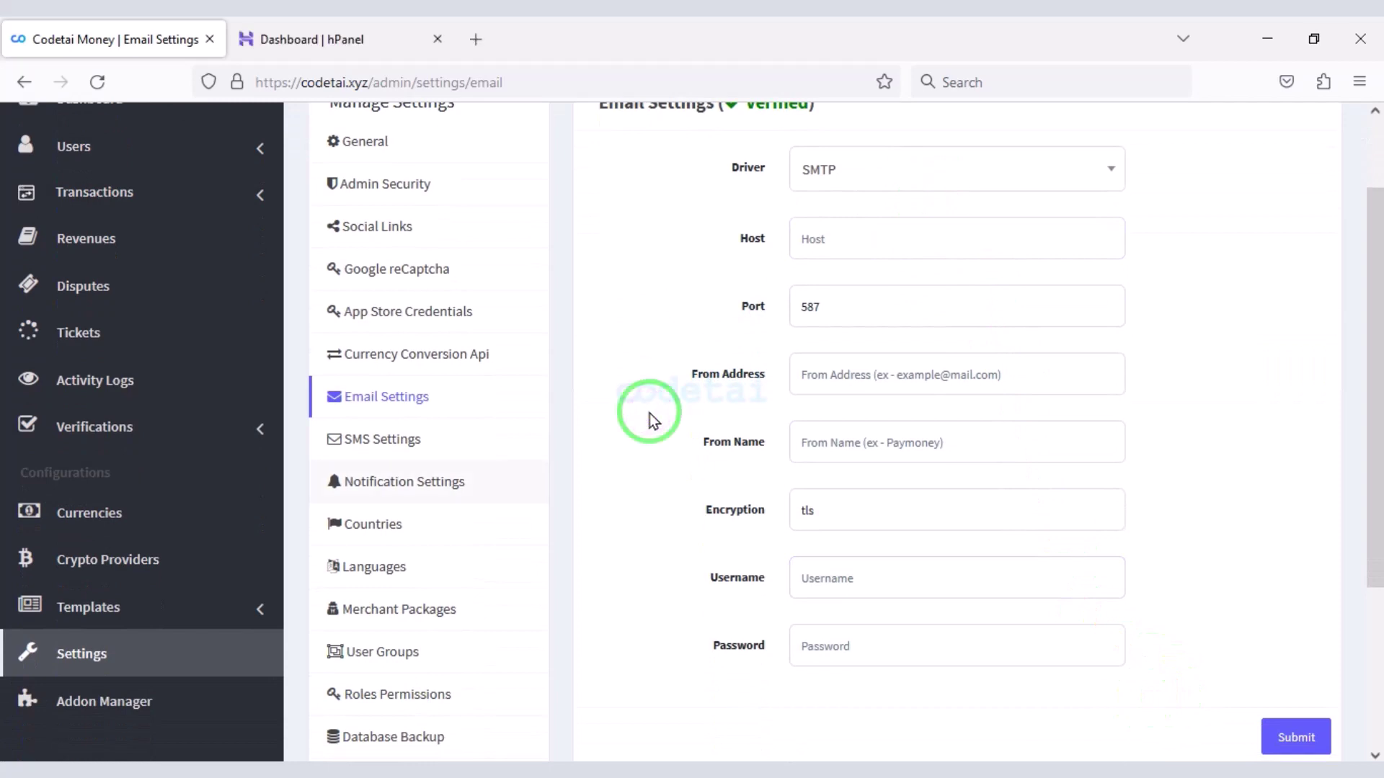
click(401, 50)
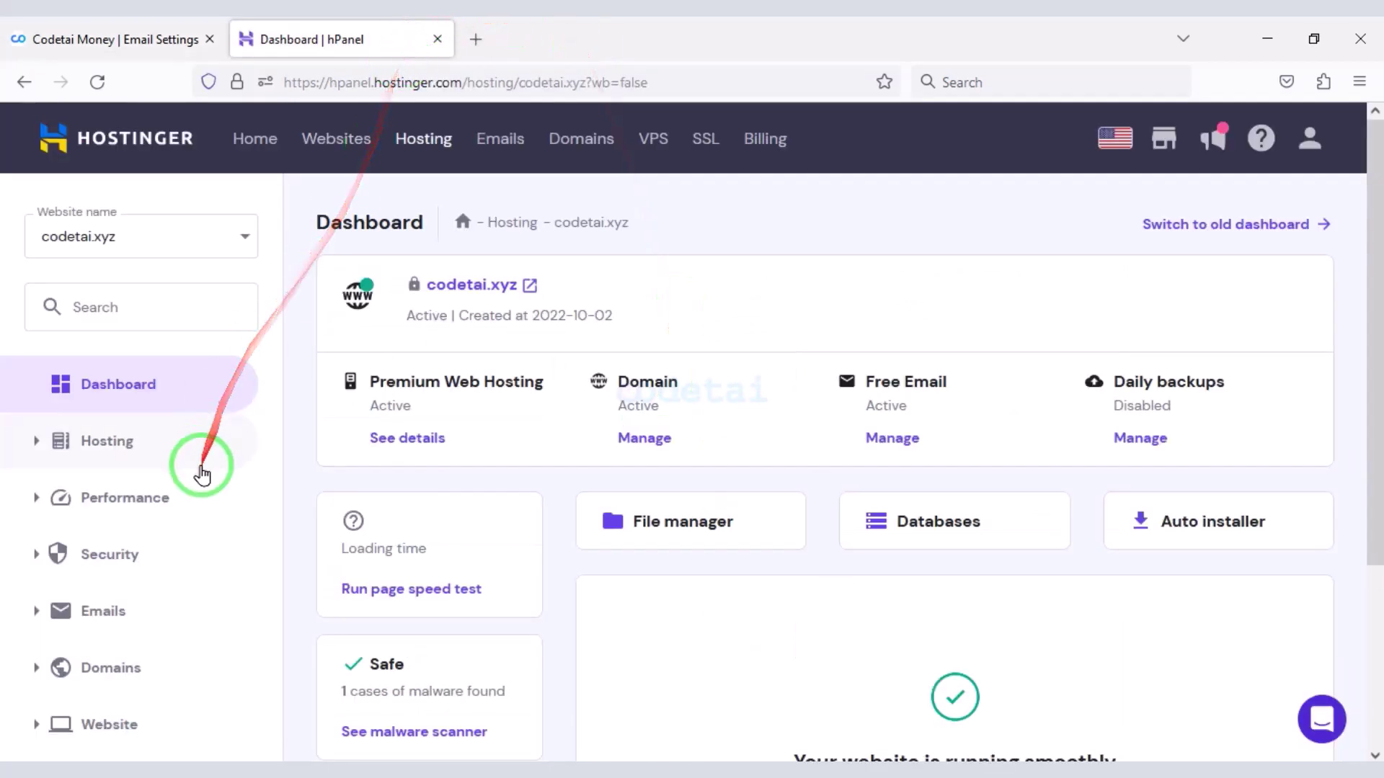
Open the email accounts list for codetai.xyz and start a new email account
scroll(202, 475, down, 2)
click(194, 508)
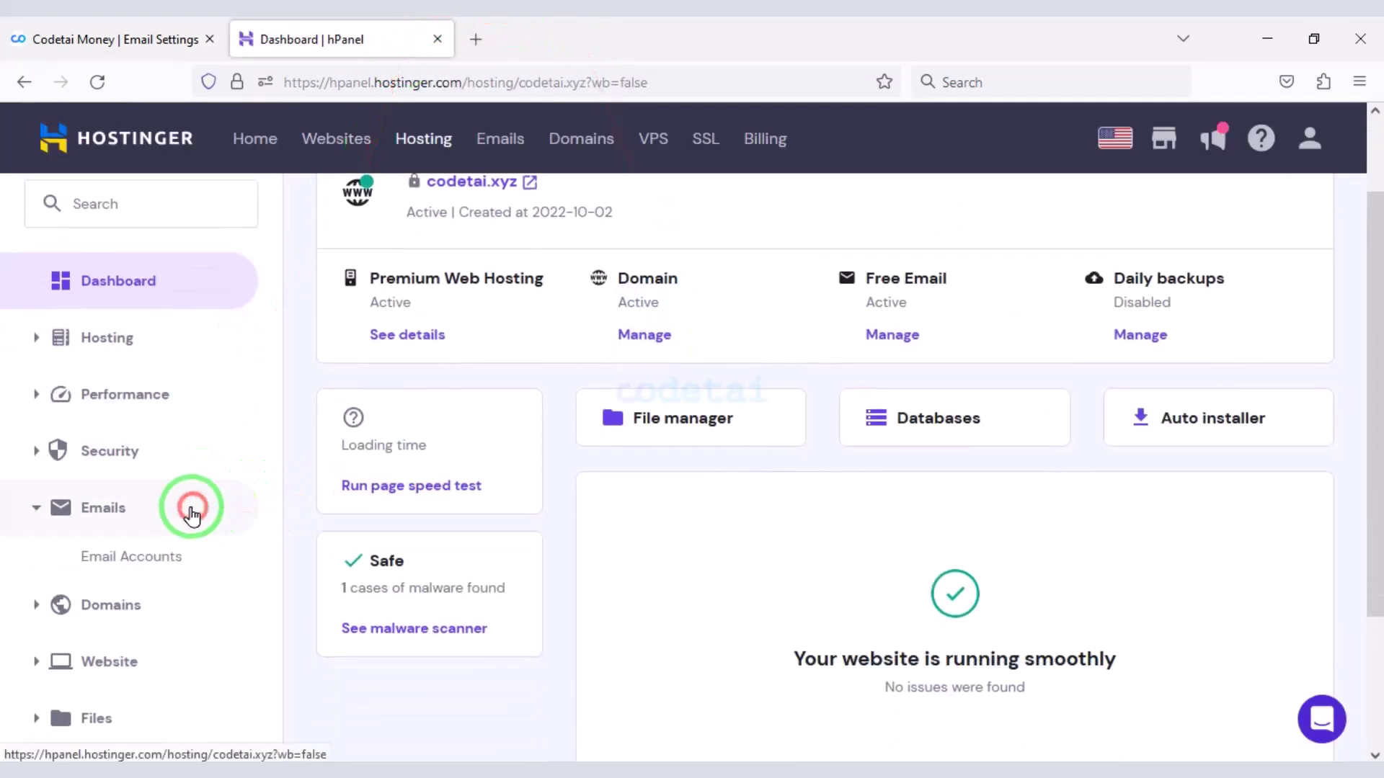
scroll(189, 533, down, 2)
click(153, 455)
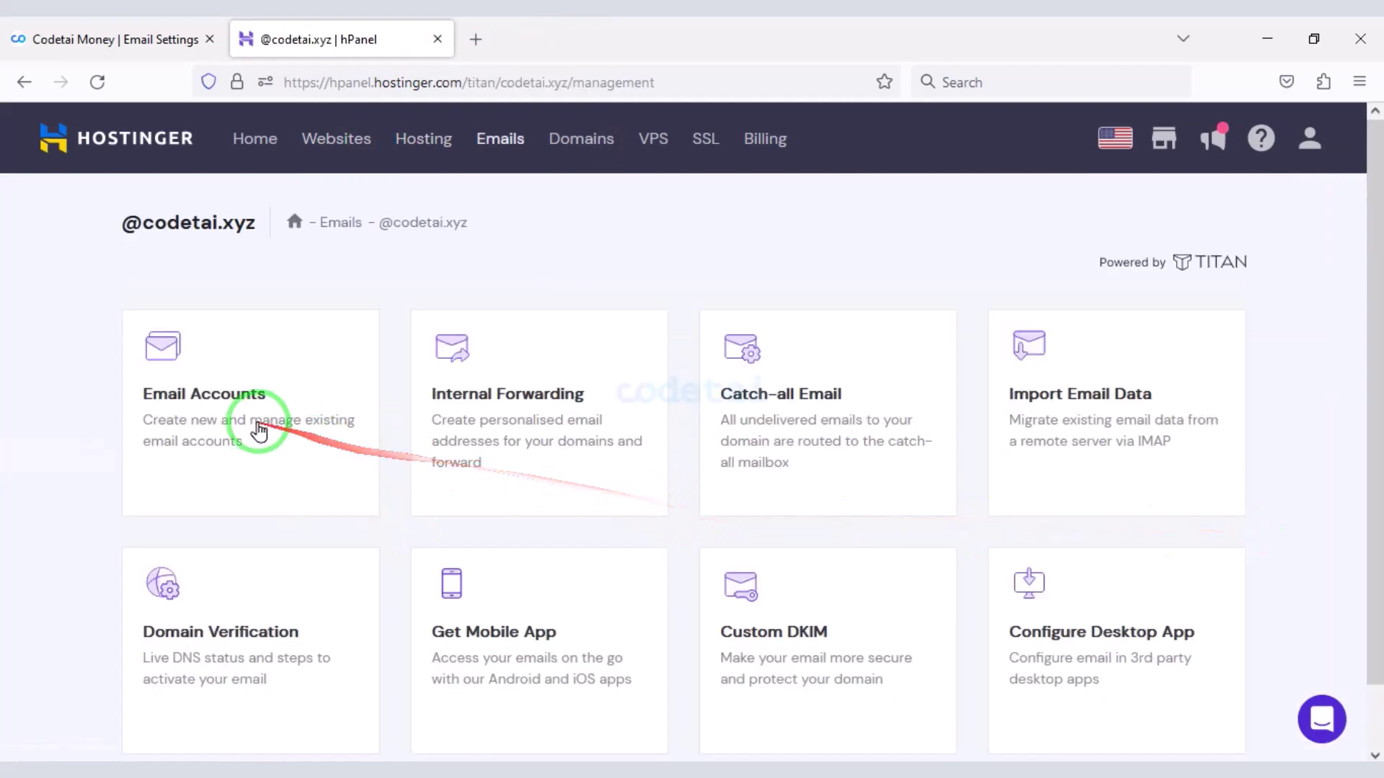
click(258, 425)
click(626, 573)
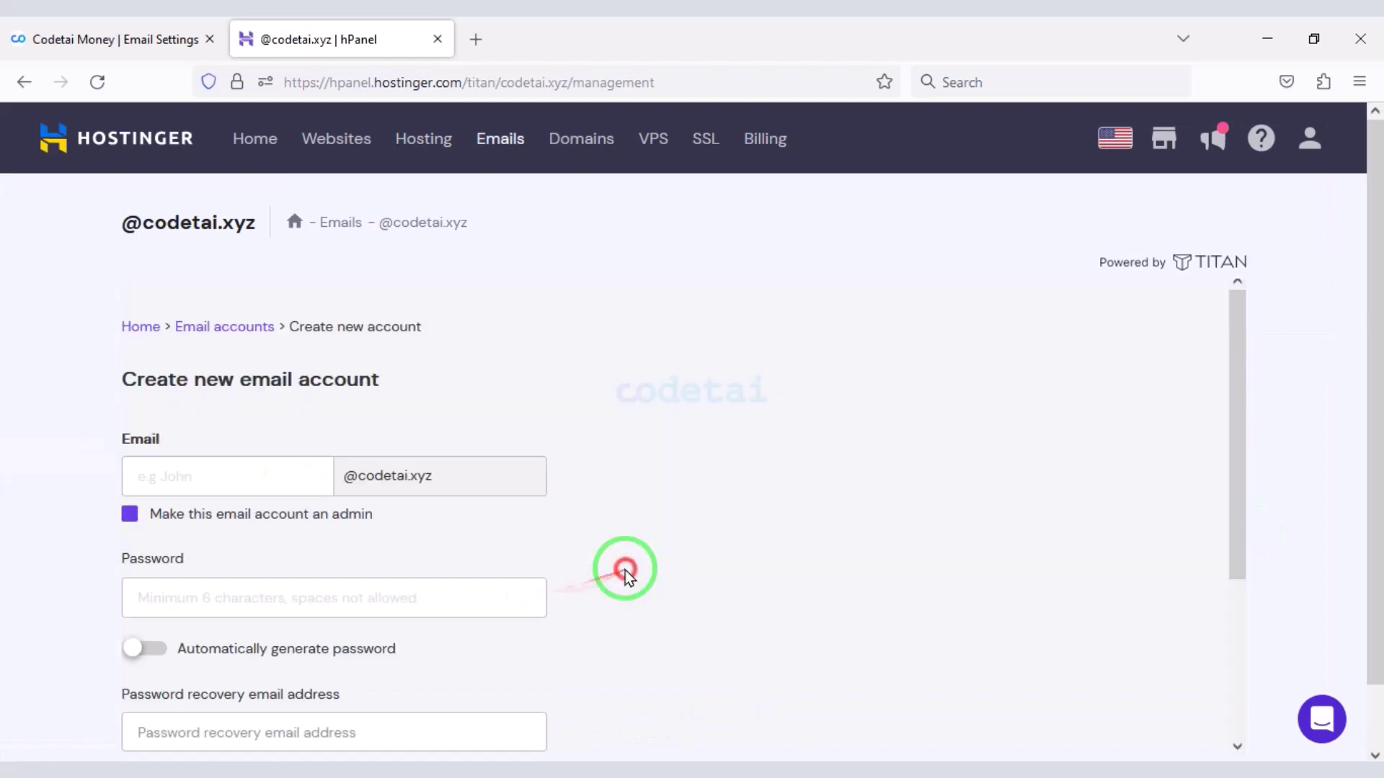
Name the mailbox 'smtp', generate its password, and paste it into PayMoney's SMTP password
click(266, 478)
scroll(266, 478, down, 3)
click(423, 380)
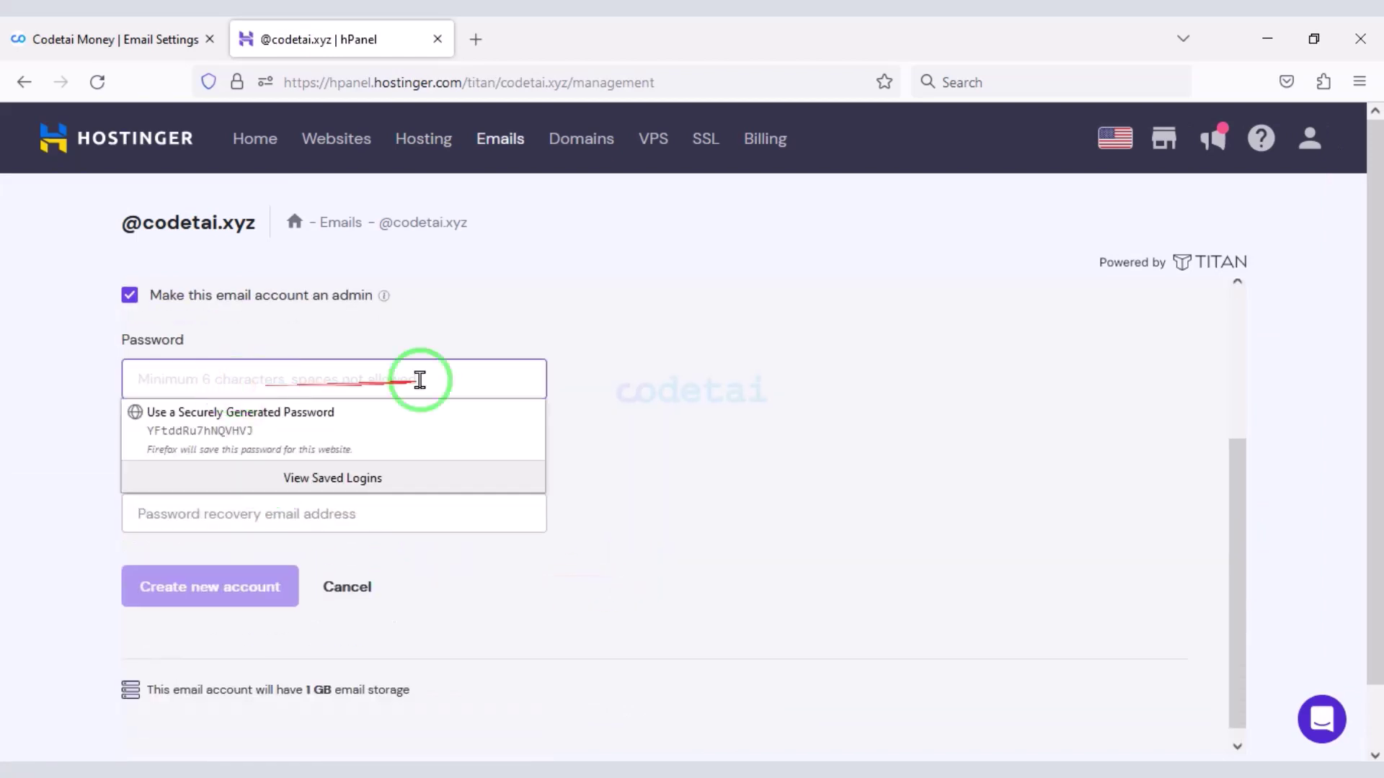
click(144, 429)
right_click(282, 395)
click(180, 544)
click(108, 39)
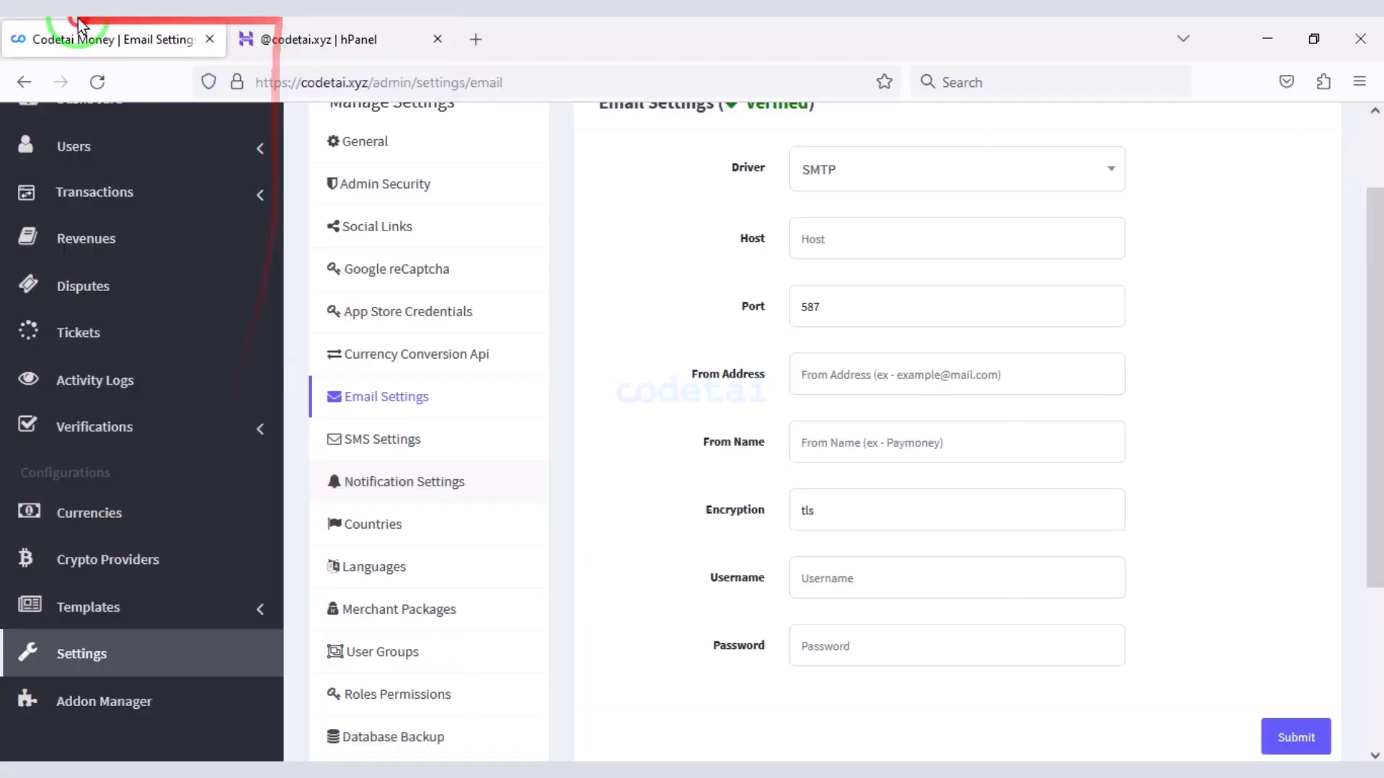
click(852, 651)
key(ctrl+v)
Enter the password recovery e-mail address and create the mailbox account
click(339, 39)
click(247, 525)
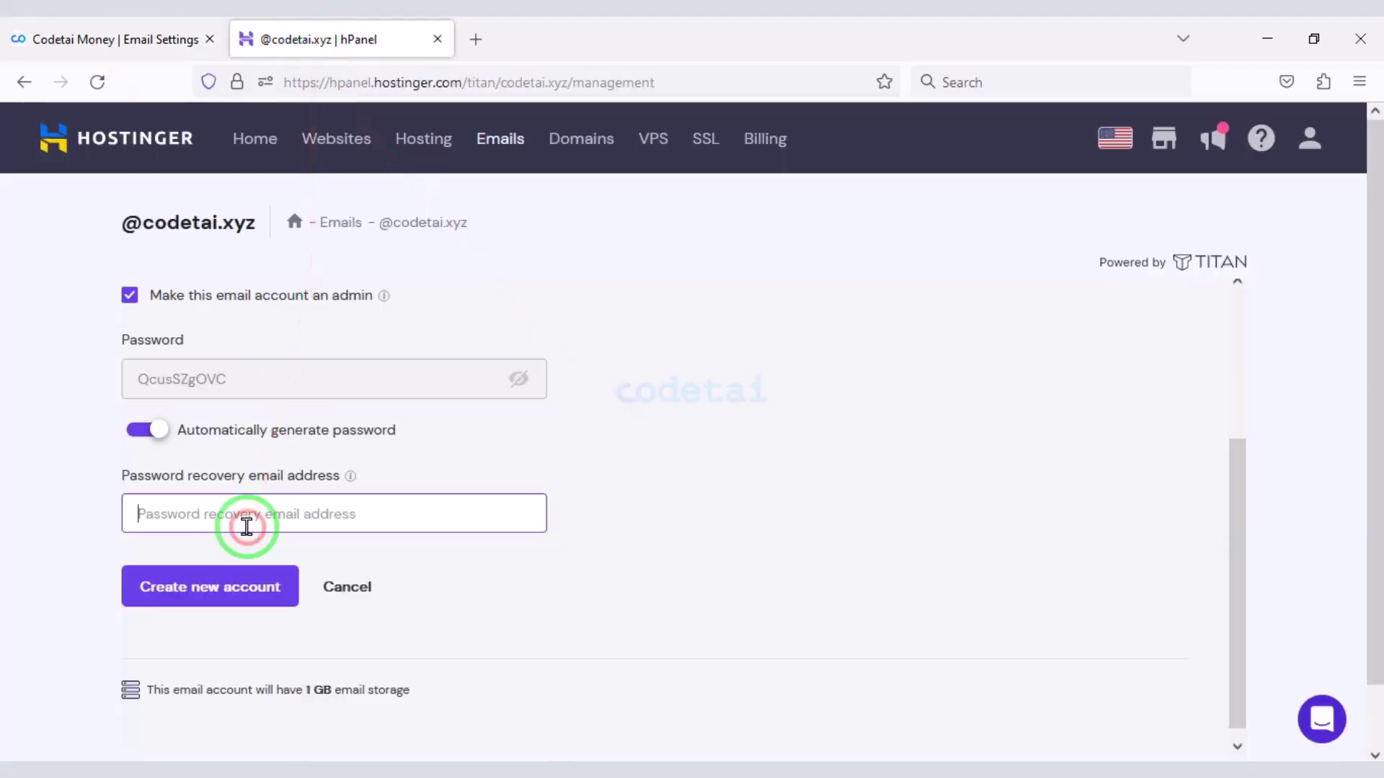
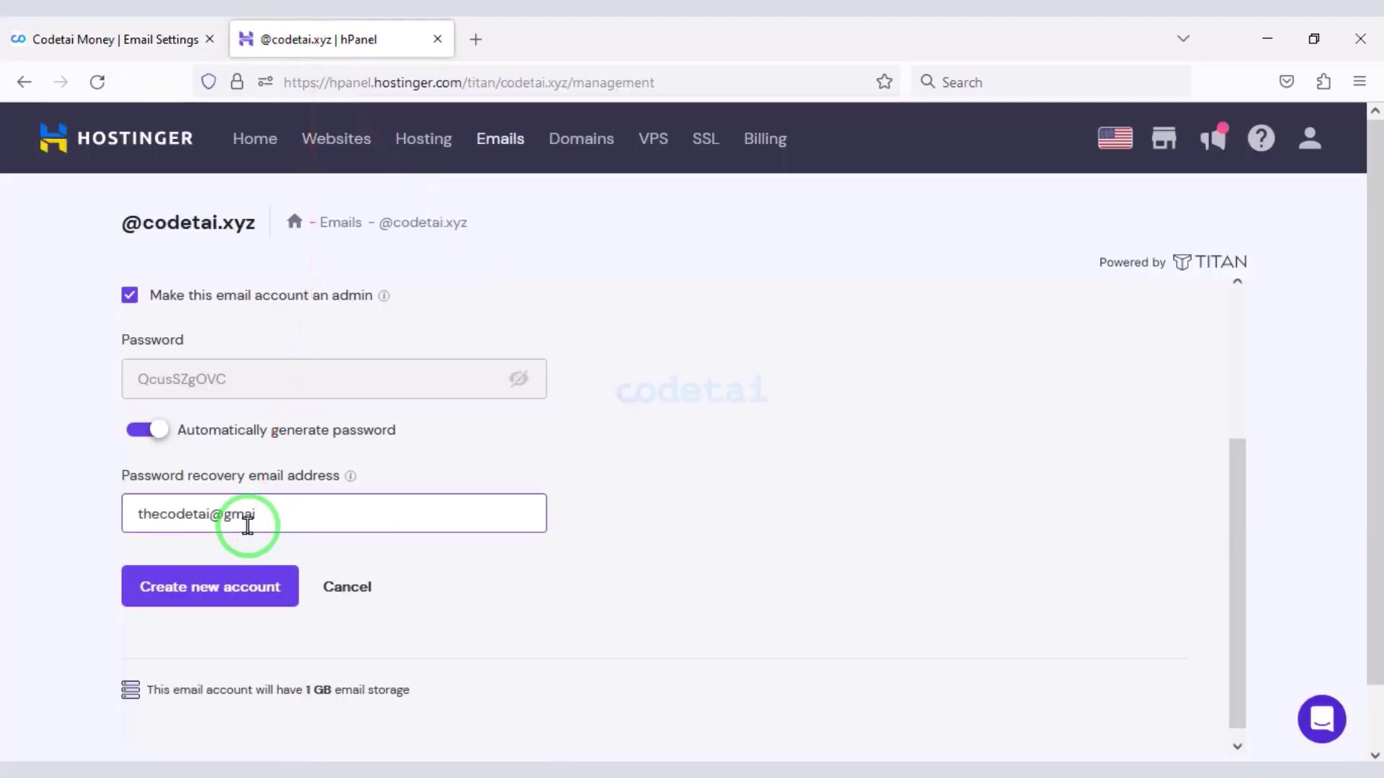
click(202, 595)
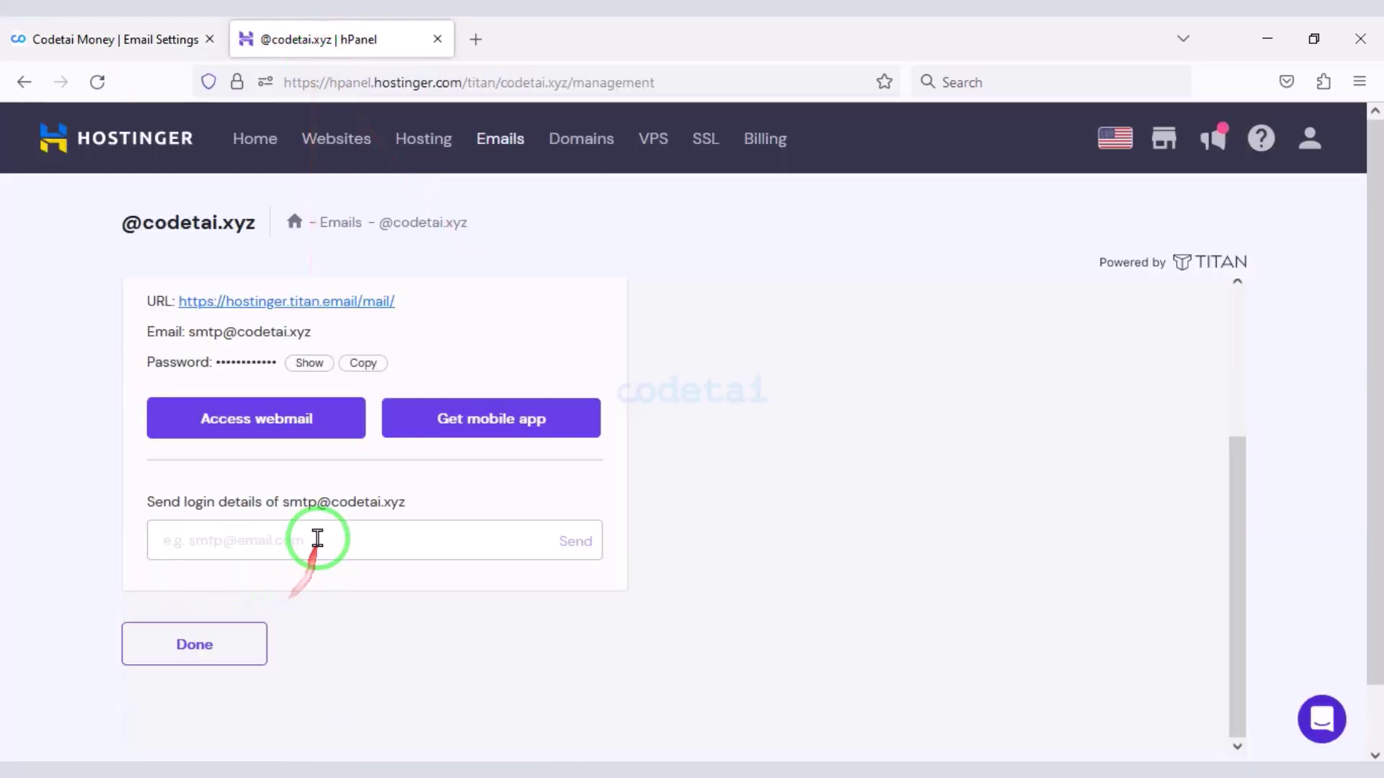
Copy the new mailbox login address into PayMoney's SMTP Username and finish the mailbox setup
drag(315, 333, 171, 341)
right_click(220, 334)
click(296, 357)
click(108, 39)
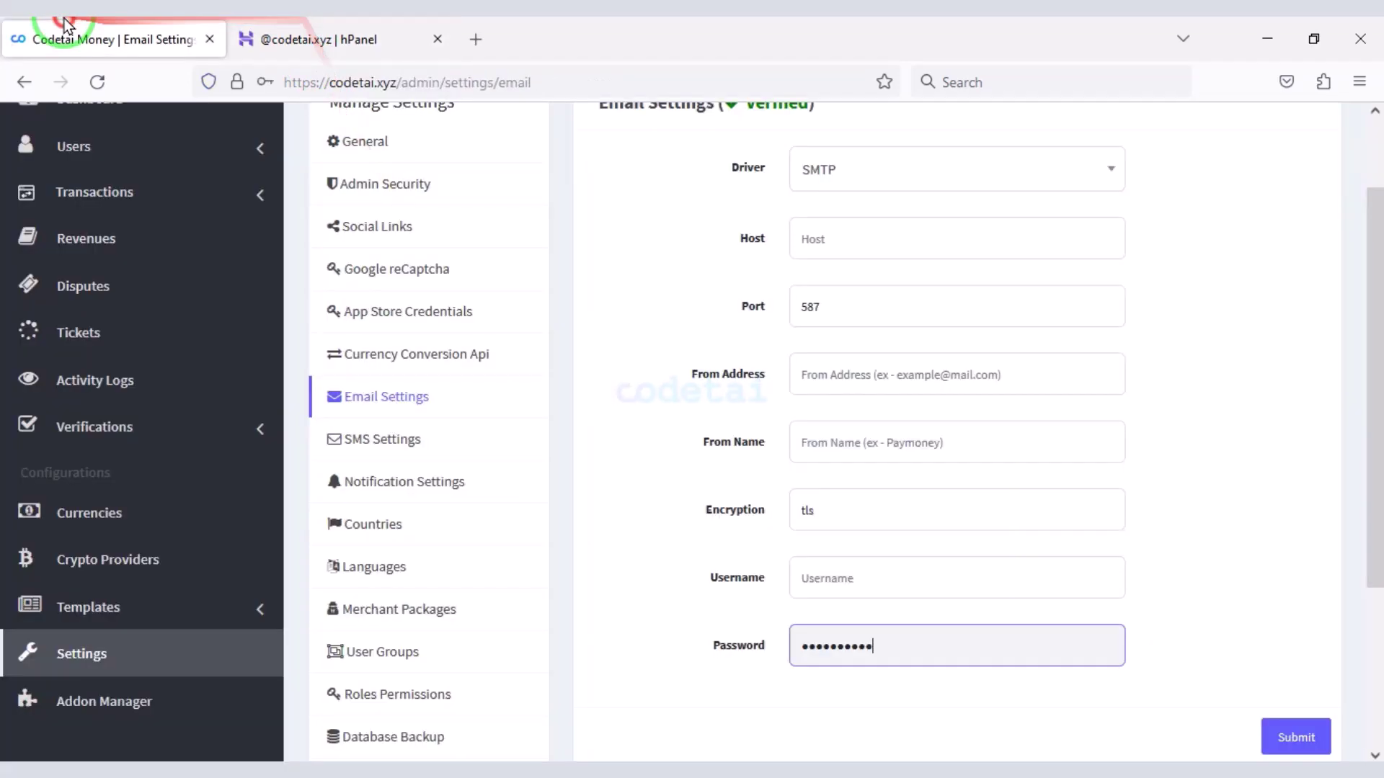
right_click(868, 578)
click(911, 399)
click(317, 39)
click(191, 642)
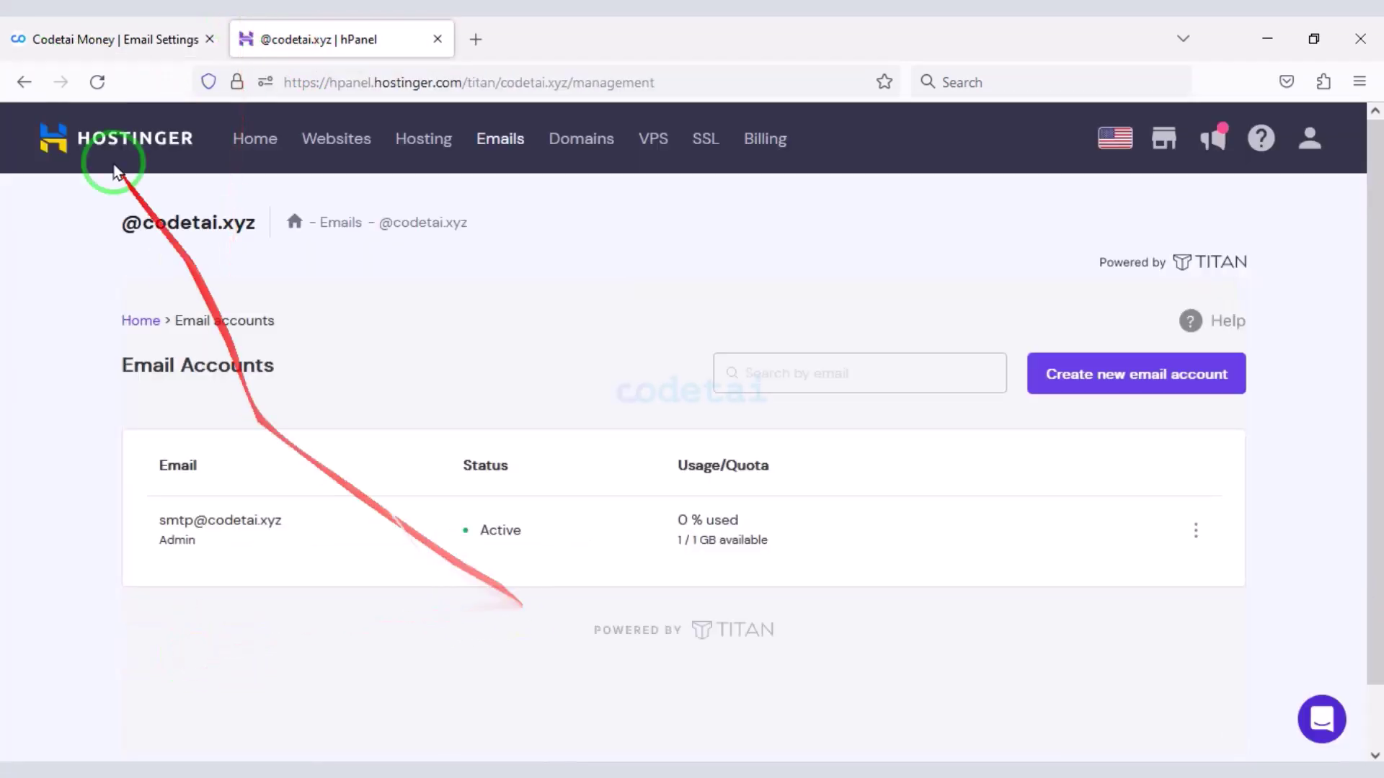
Show the mailbox's desktop app configuration and copy outgoing server smtp.titan.email
click(117, 145)
click(1059, 575)
scroll(757, 587, down, 4)
scroll(679, 572, up, 1)
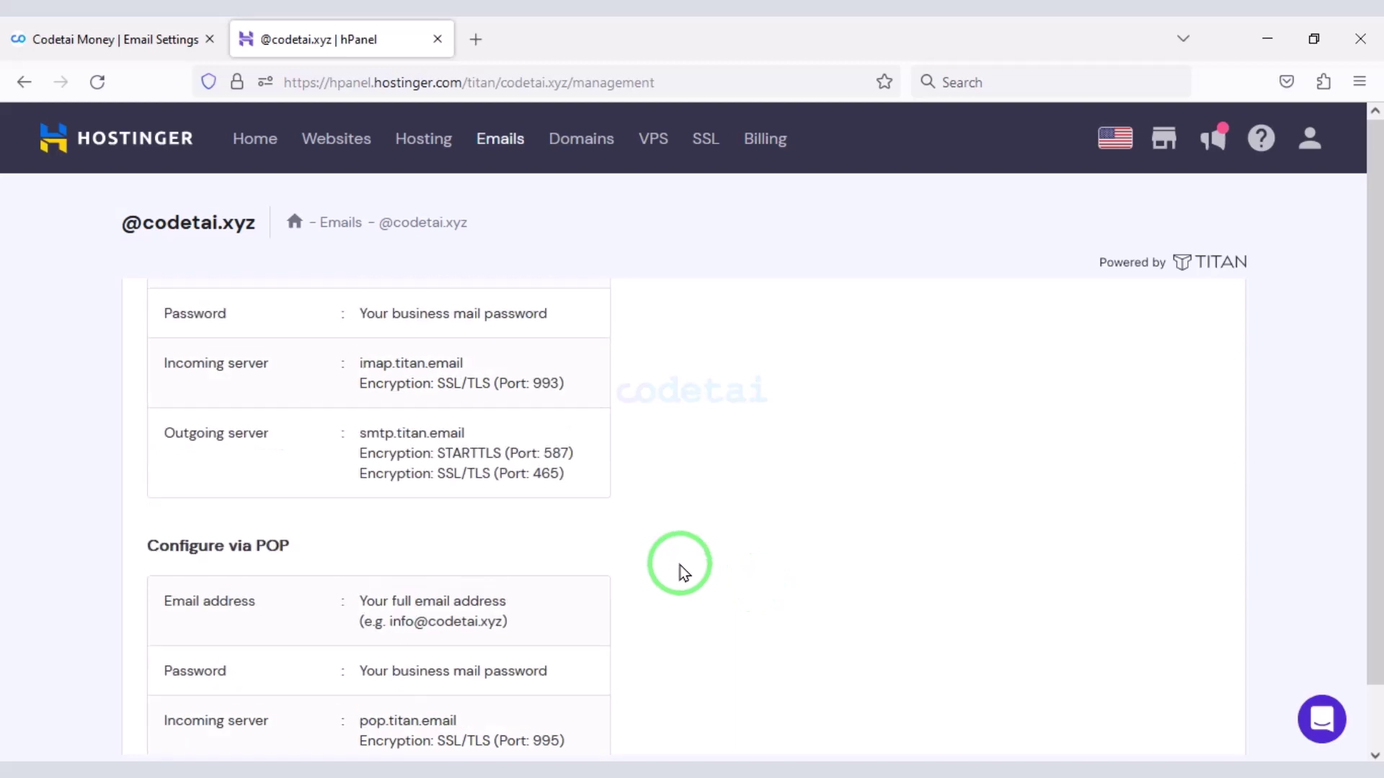
drag(383, 431, 361, 432)
right_click(385, 434)
click(418, 226)
click(108, 39)
Set the SMTP Host to smtp.titan.email and change the Port from 587 to 465
right_click(874, 343)
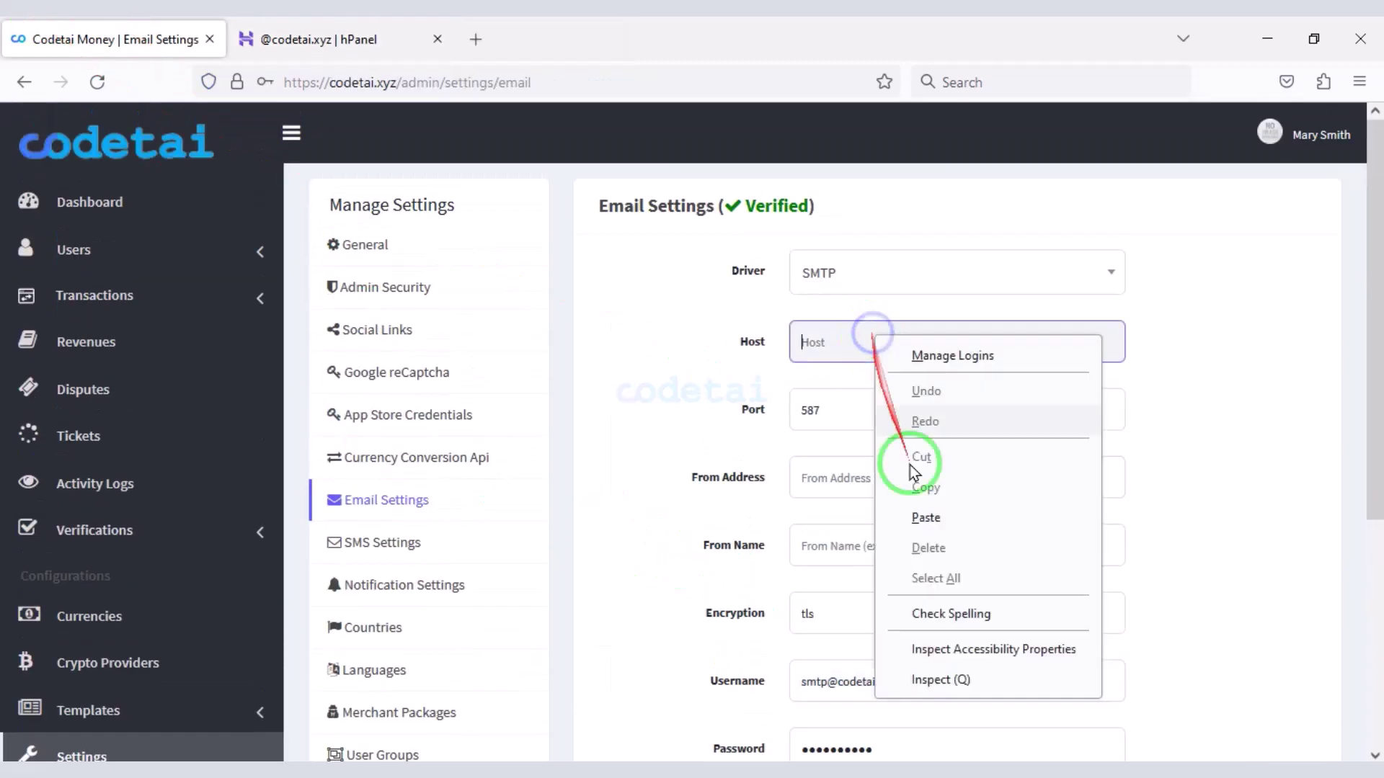
click(927, 513)
click(324, 39)
key(ctrl+c)
click(109, 39)
double_click(810, 404)
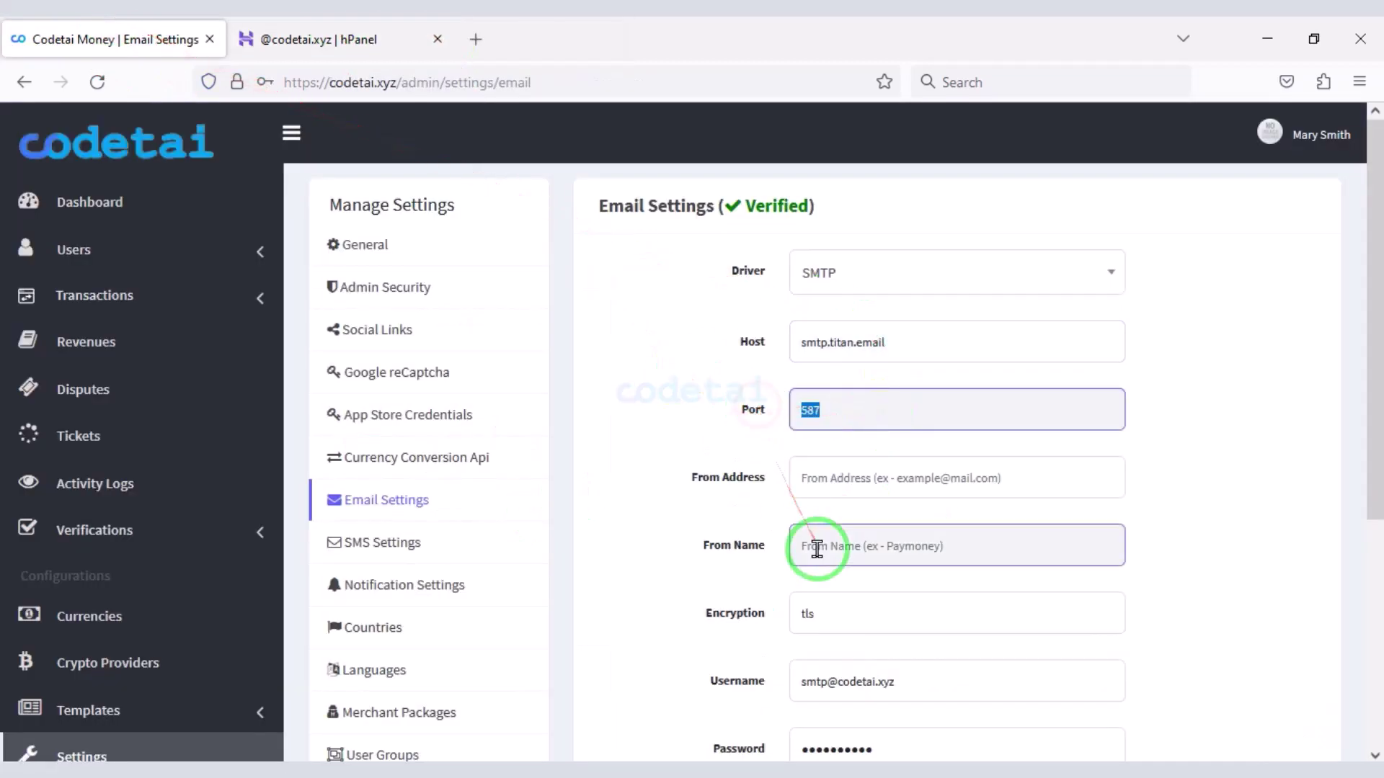
key(ctrl+v)
Fill the From Address field with the sender e-mail address
scroll(649, 504, down, 1)
click(939, 580)
double_click(874, 579)
right_click(875, 573)
click(930, 320)
right_click(876, 372)
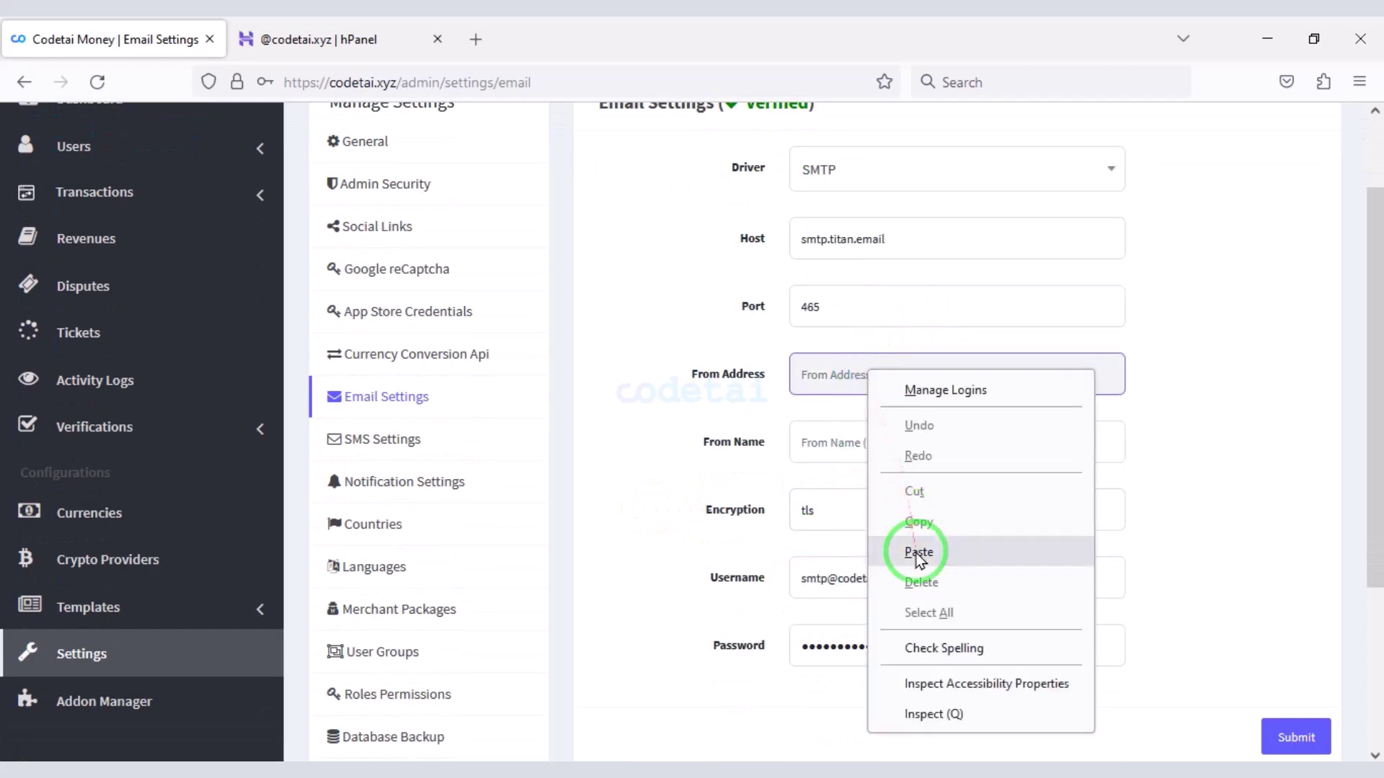
click(912, 550)
click(911, 442)
click(736, 375)
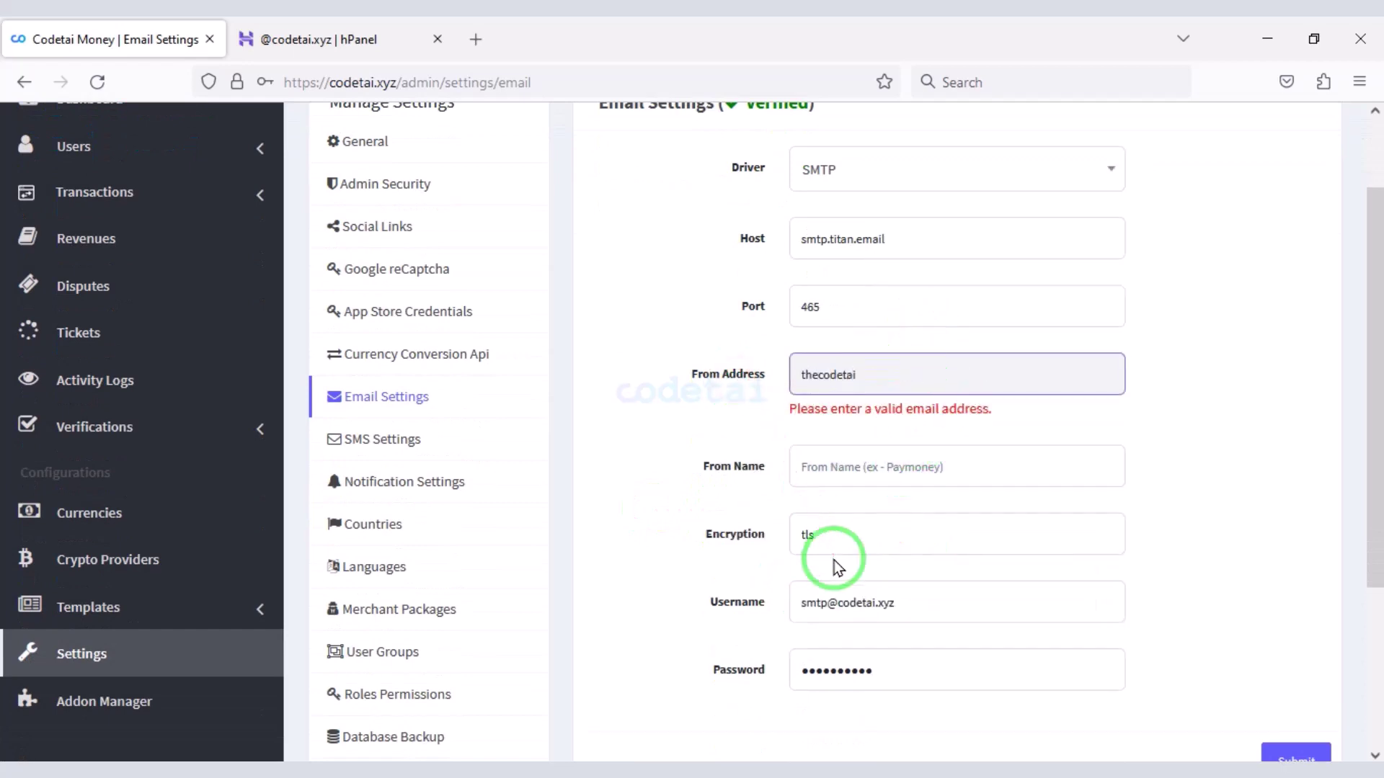
click(815, 444)
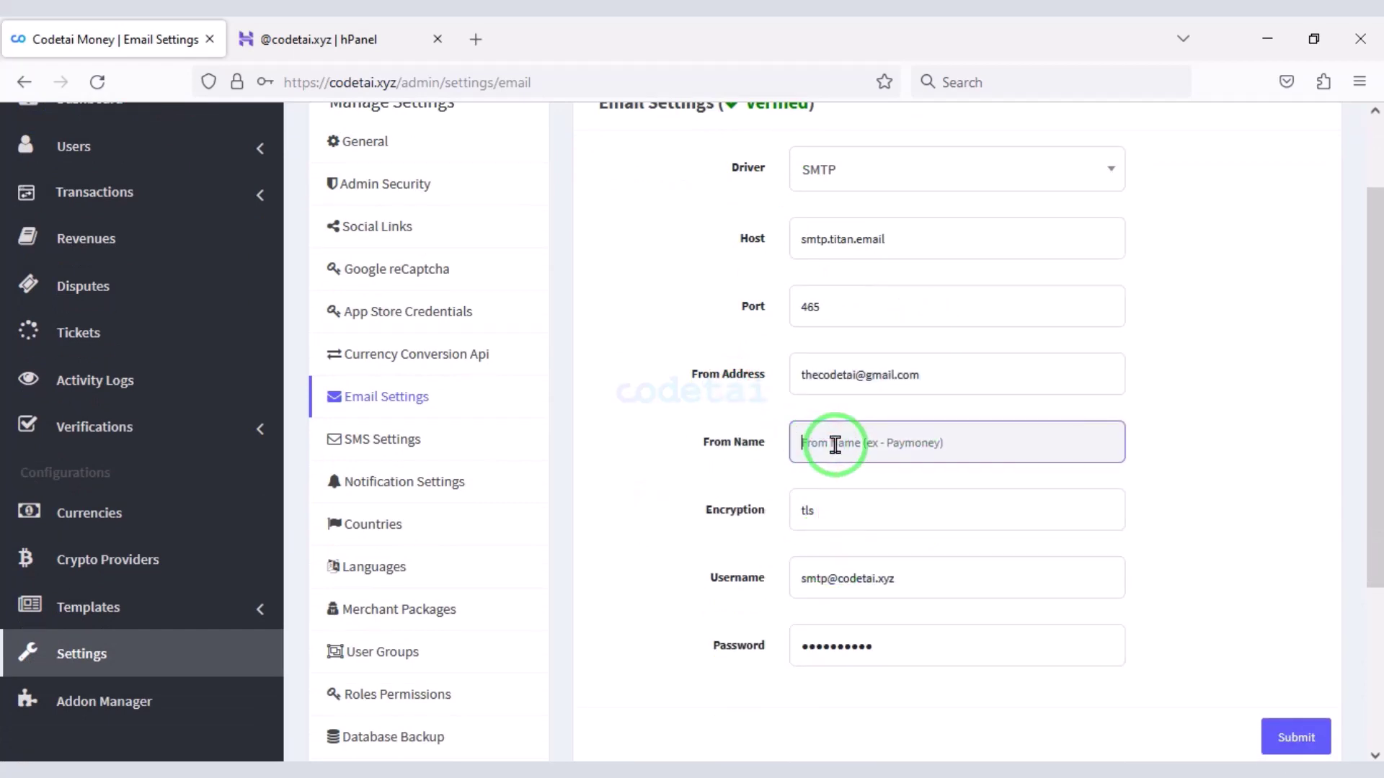
Change Encryption from tls to SSL and submit the email settings
double_click(808, 509)
click(374, 25)
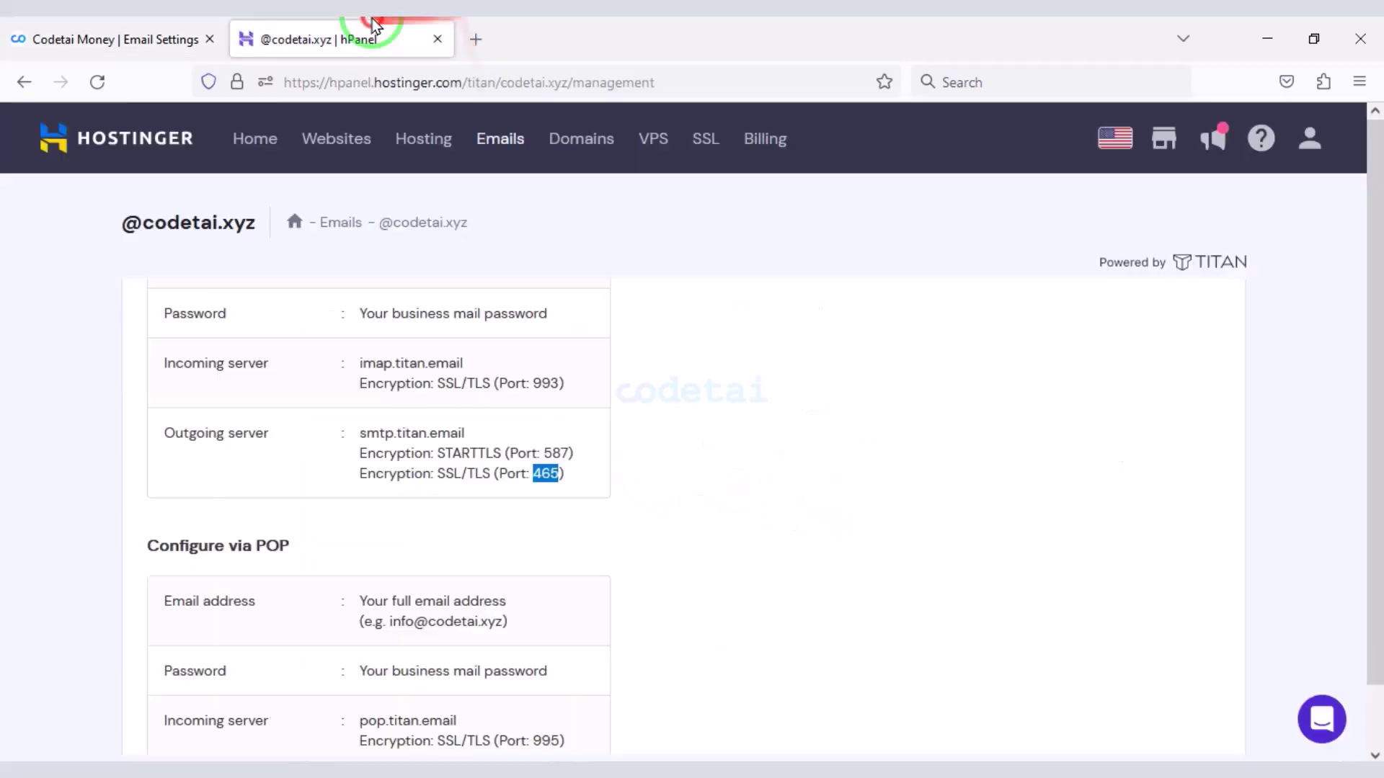
double_click(459, 472)
right_click(459, 472)
click(478, 494)
click(115, 39)
key(ctrl+v)
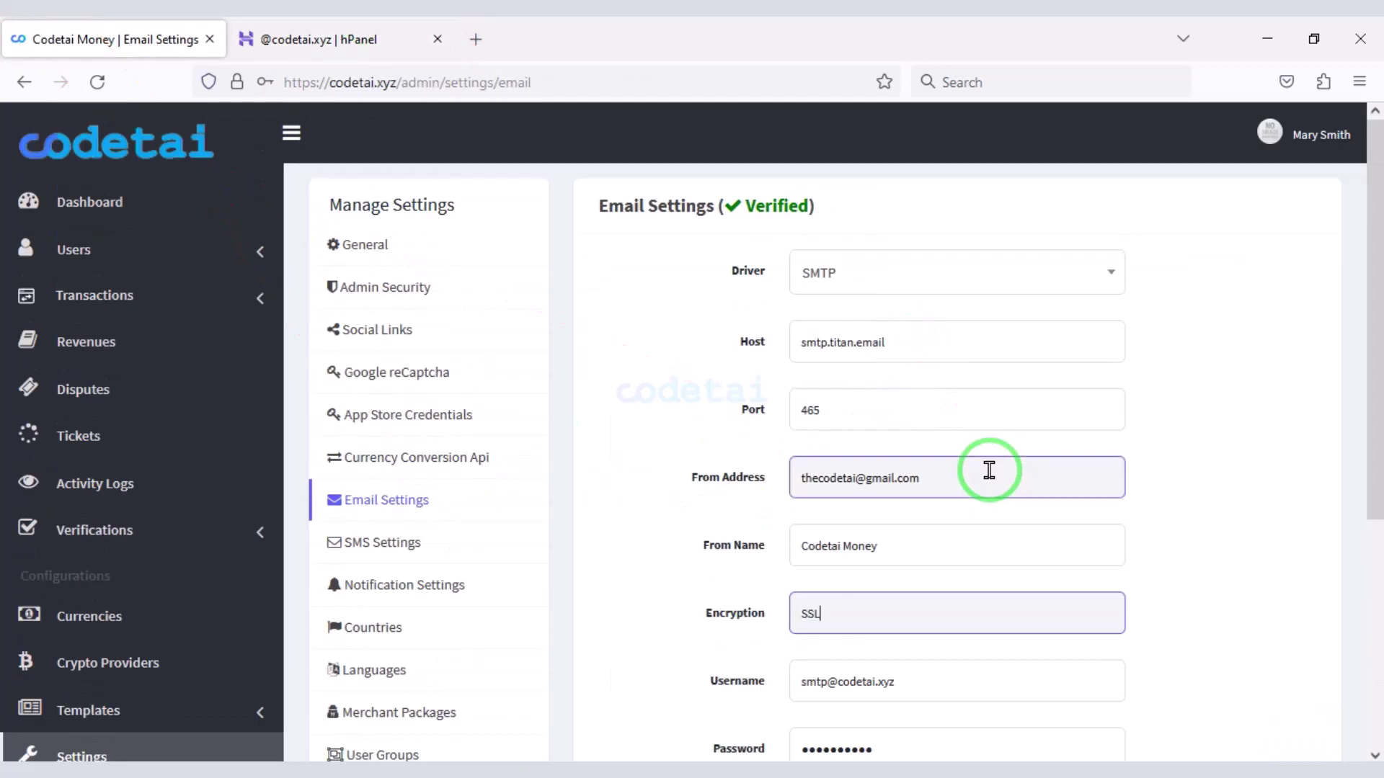
scroll(983, 466, down, 2)
click(1295, 633)
click(526, 433)
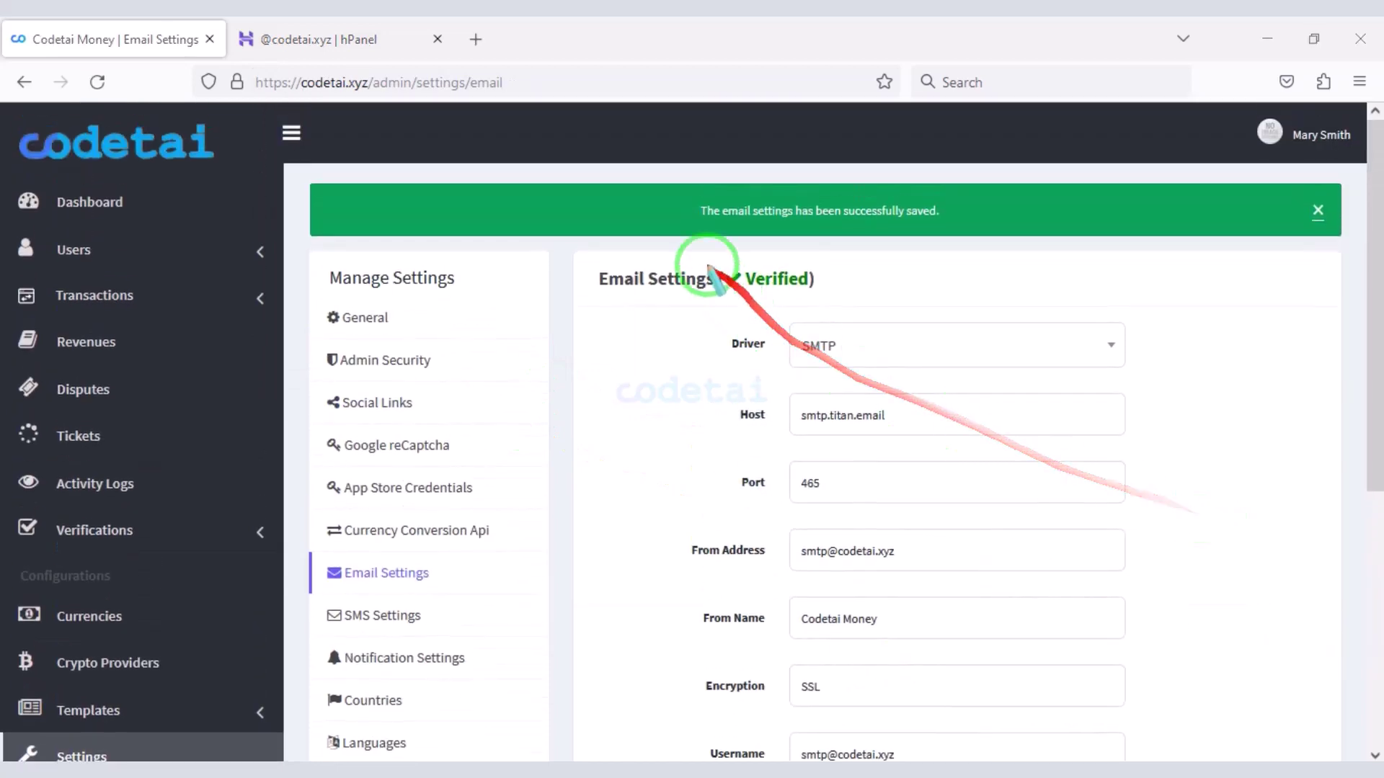
drag(901, 249, 955, 230)
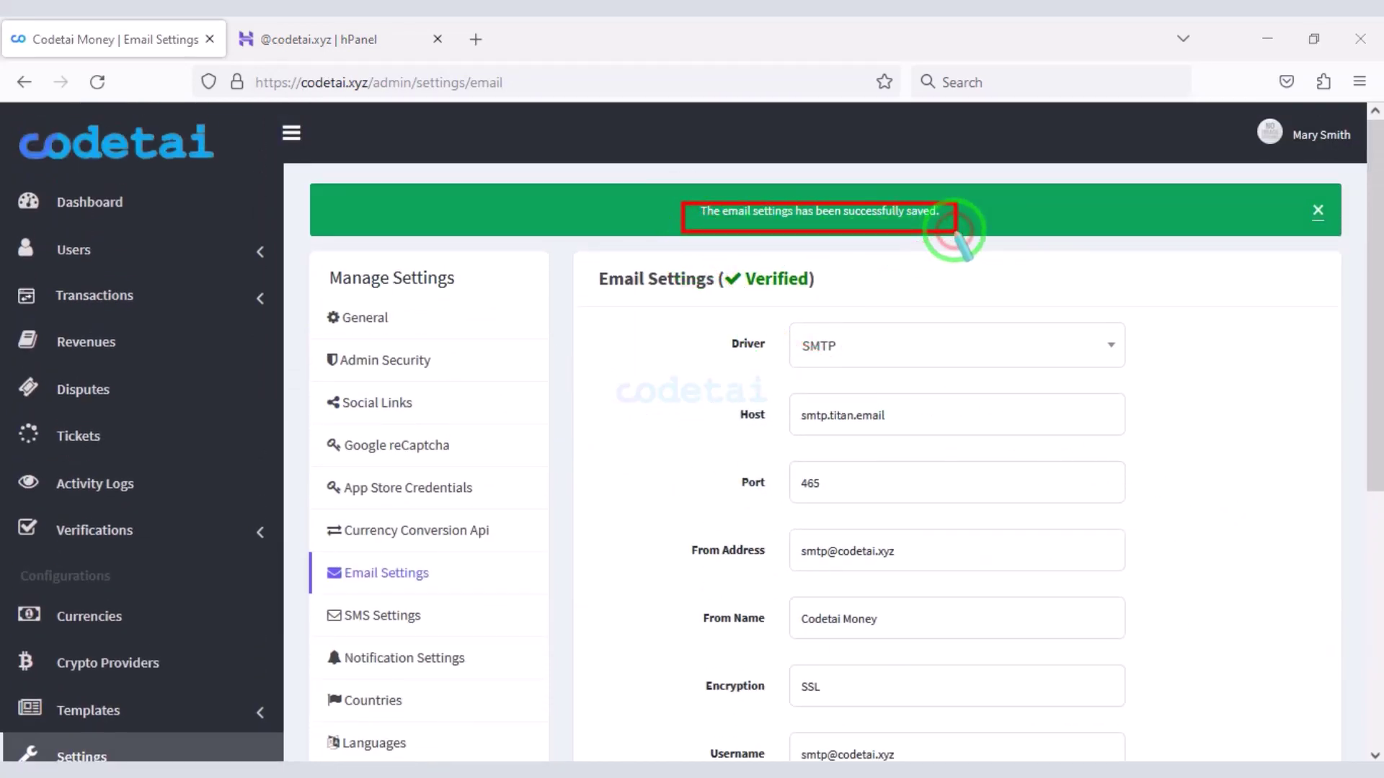
scroll(486, 531, down, 2)
Review the Twilio SMS settings and the Email Notification settings, where all notifications are off
click(485, 528)
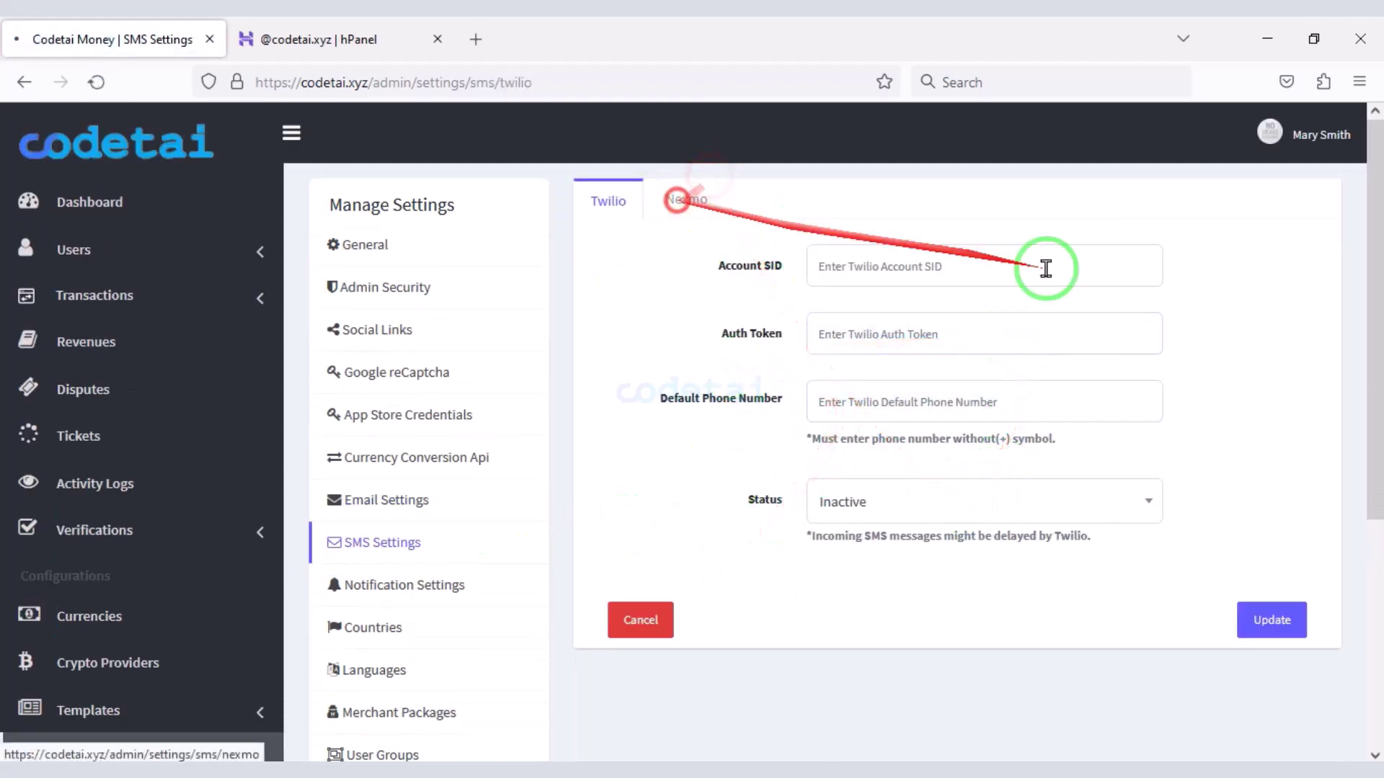
click(640, 218)
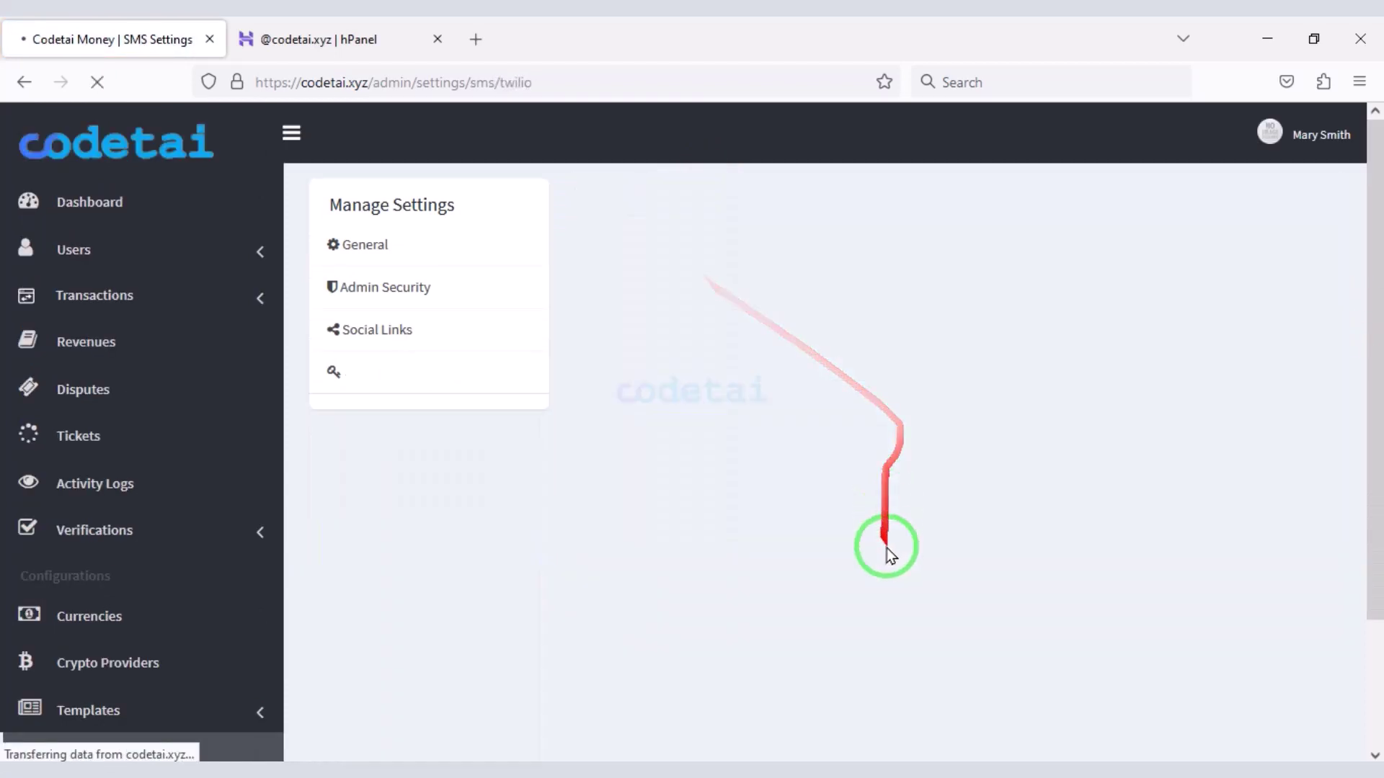
scroll(742, 641, down, 5)
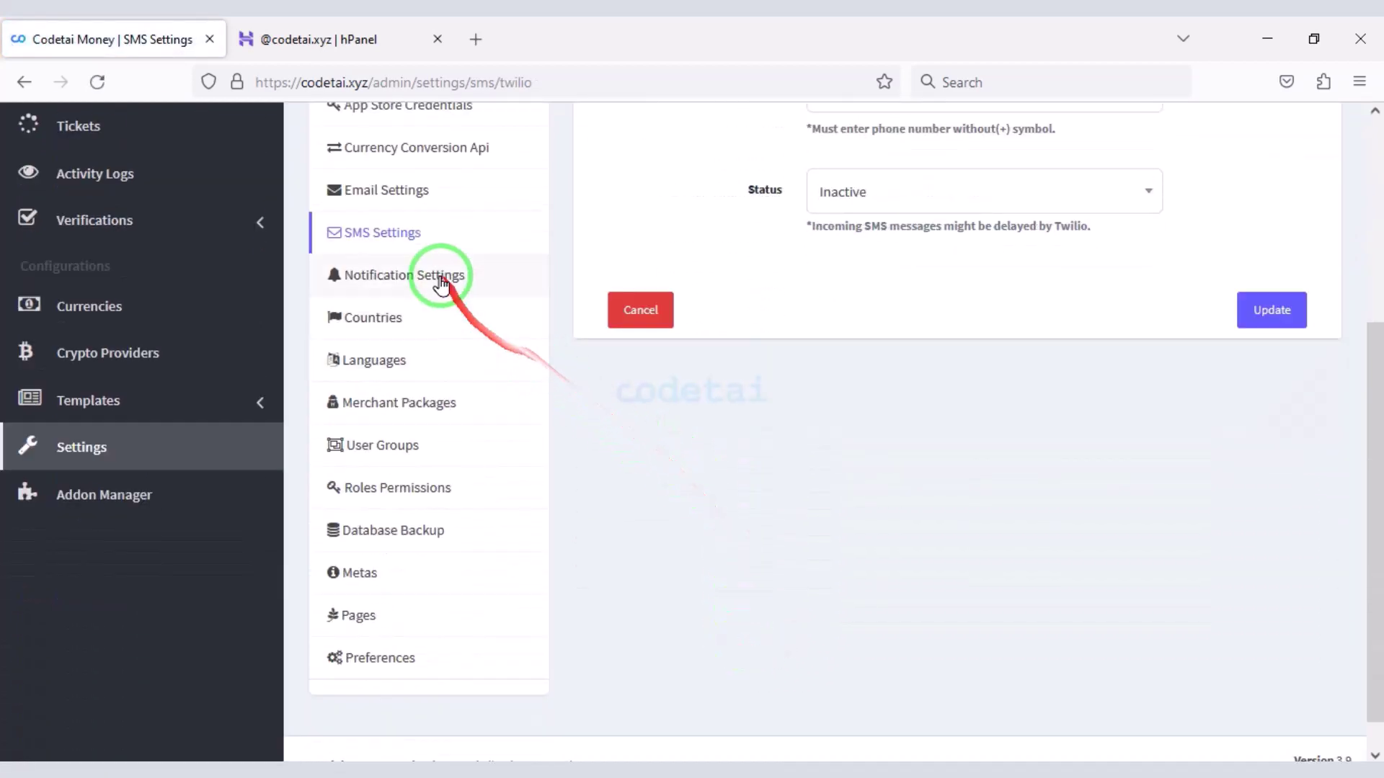
click(441, 281)
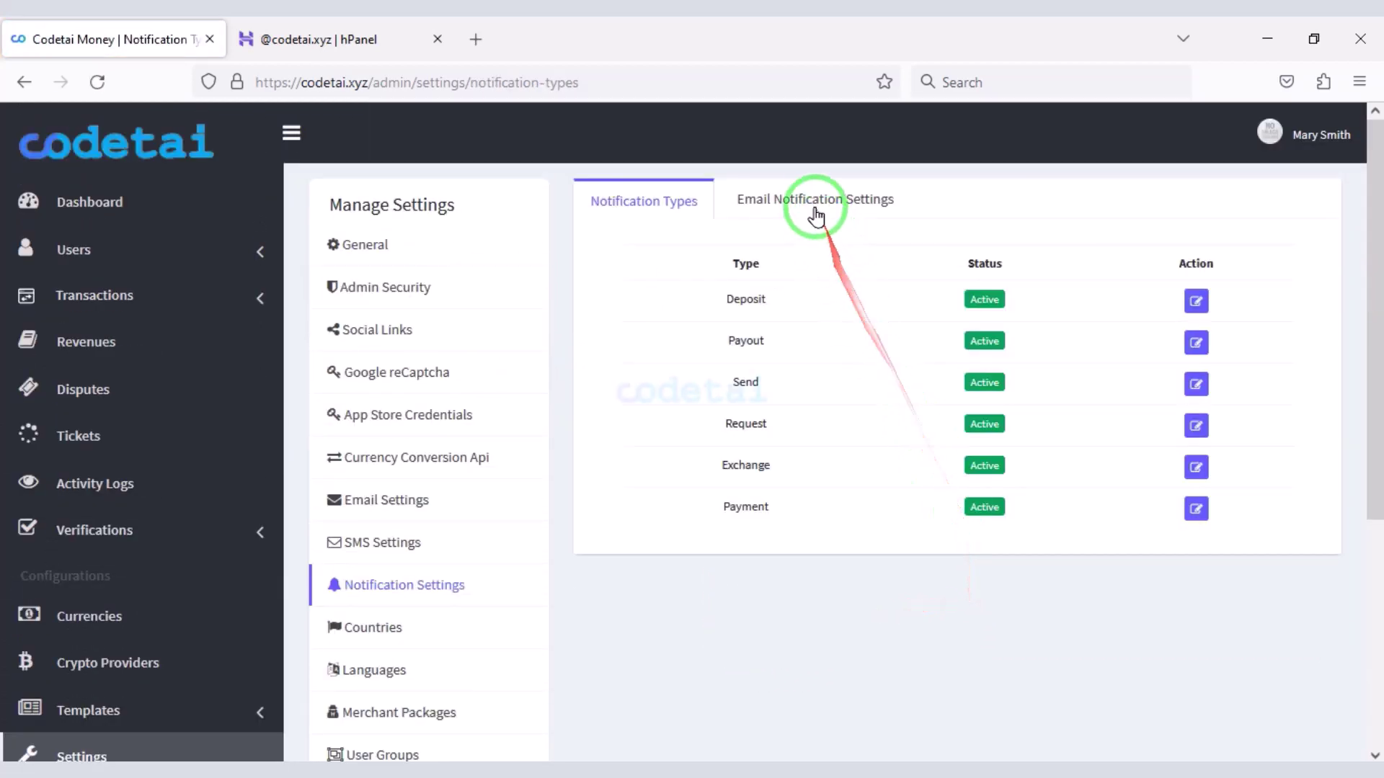
scroll(1063, 551, down, 2)
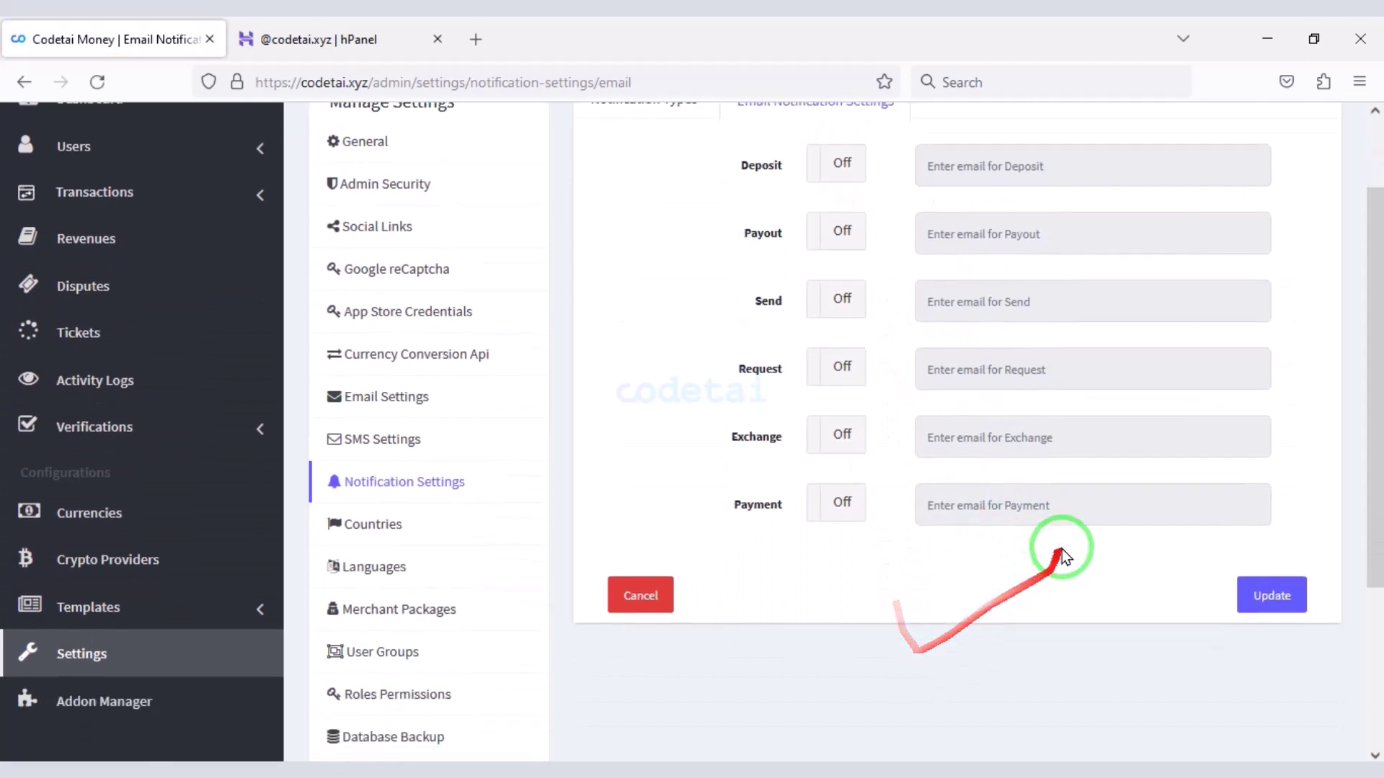
scroll(854, 561, down, 4)
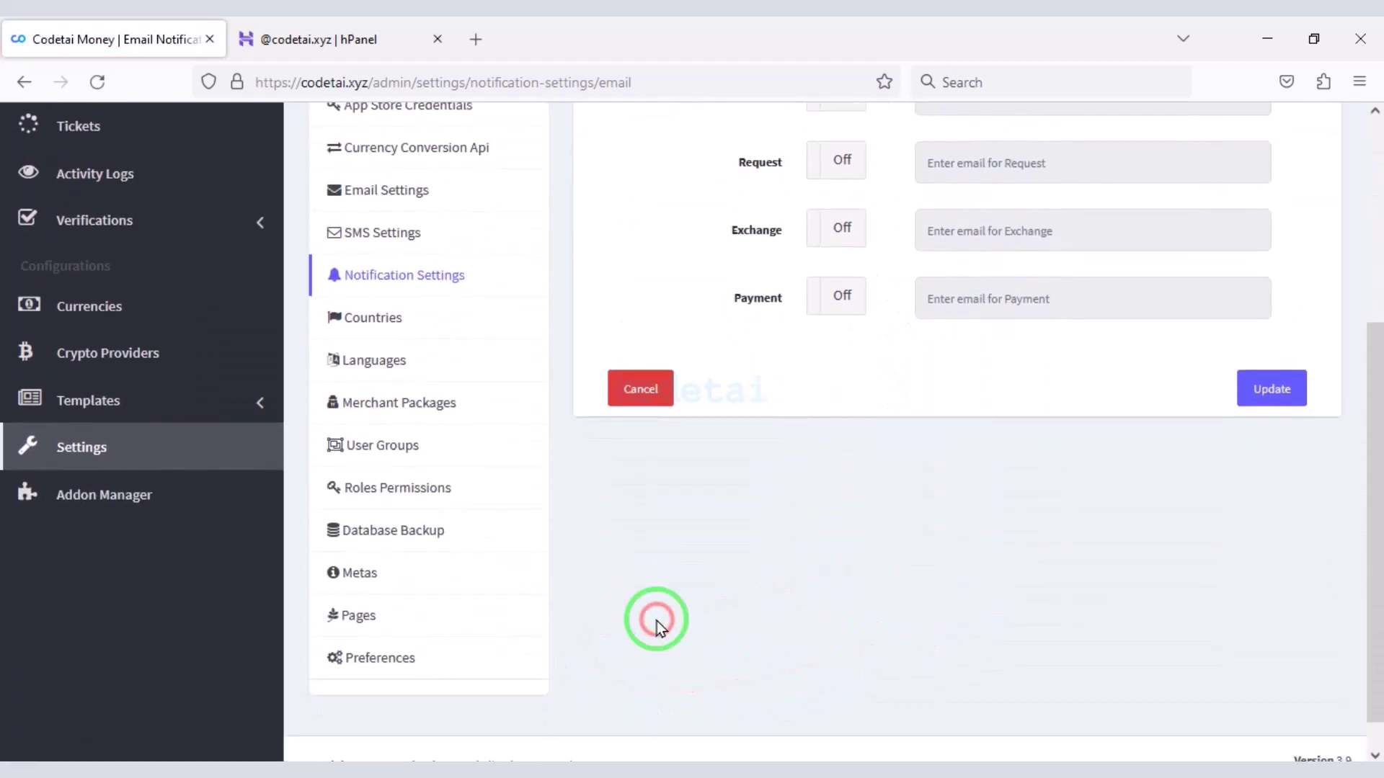
Browse the Countries list and look over the Add Language form
click(375, 318)
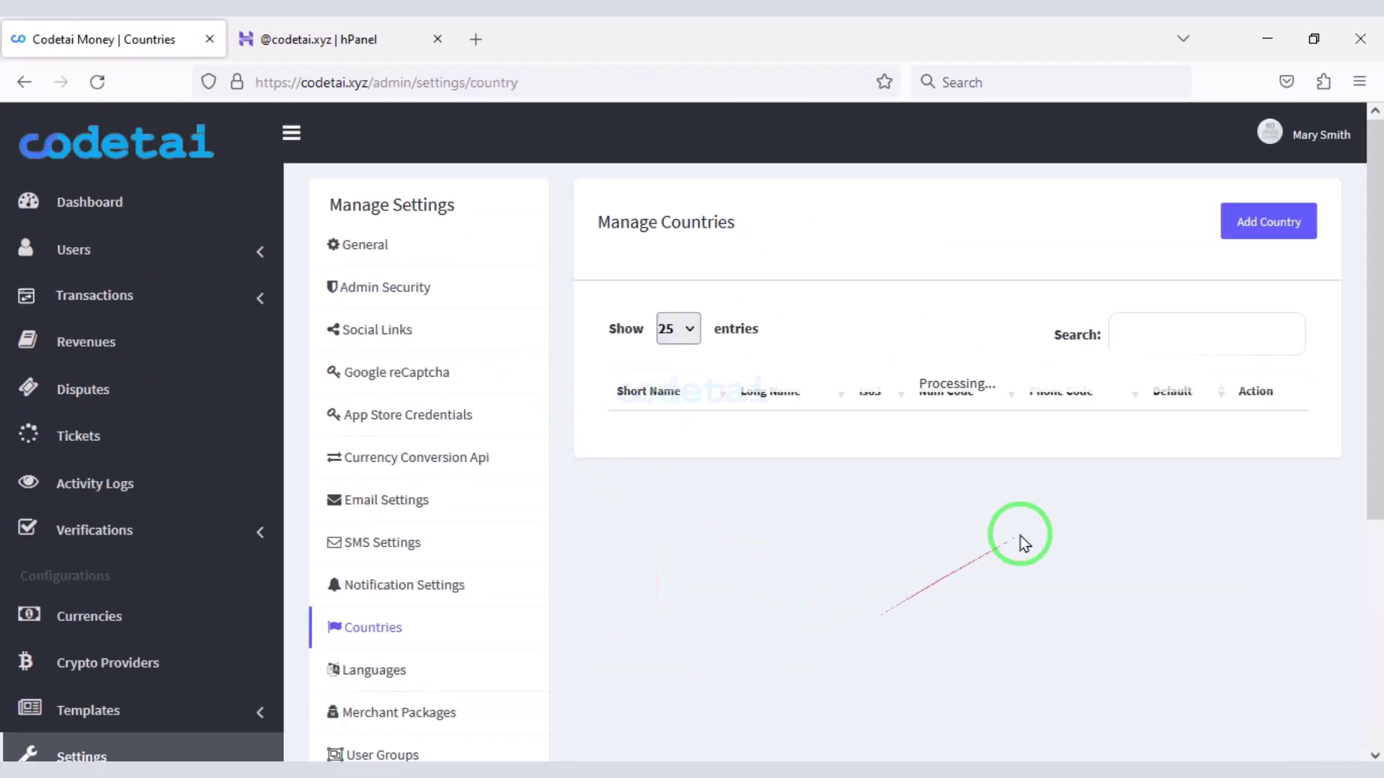
scroll(1214, 334, down, 2)
scroll(1125, 519, down, 10)
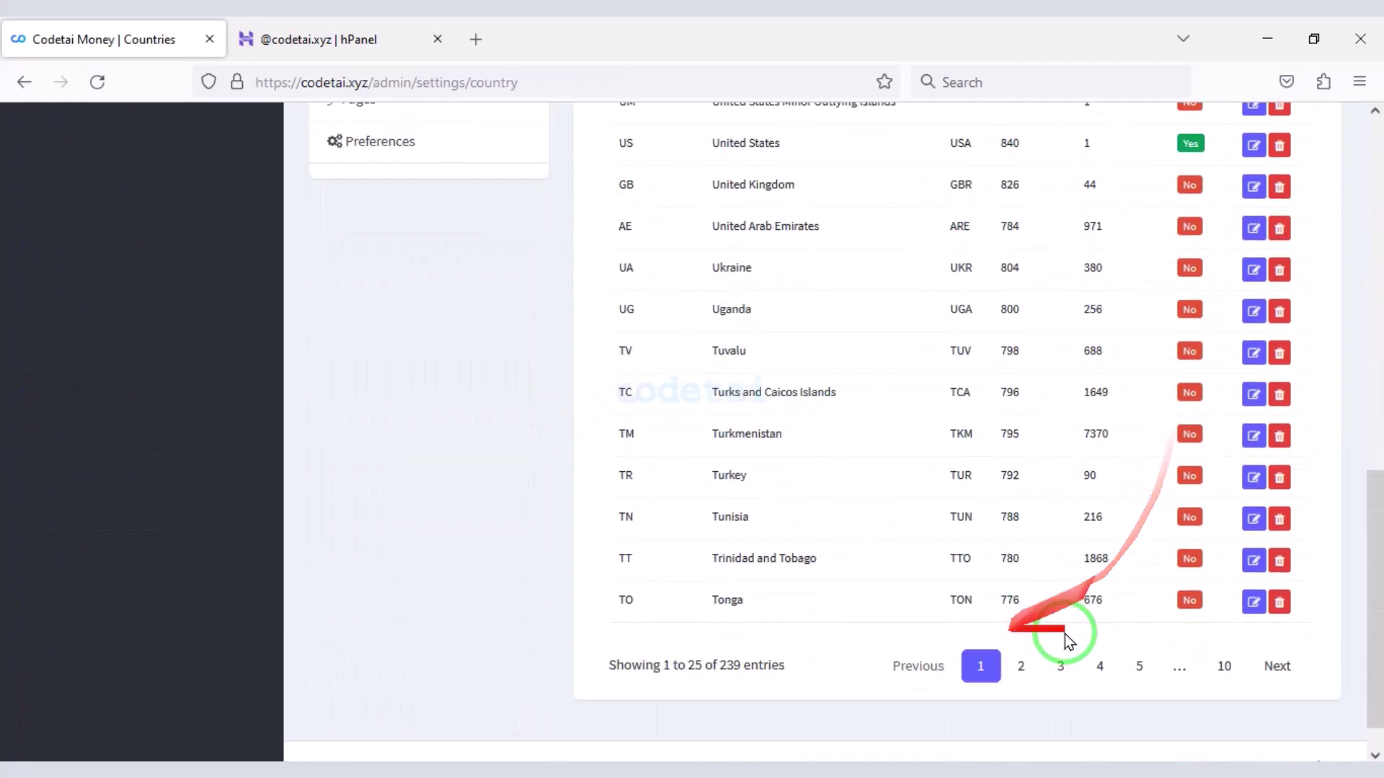
scroll(1125, 533, up, 9)
scroll(1188, 427, up, 3)
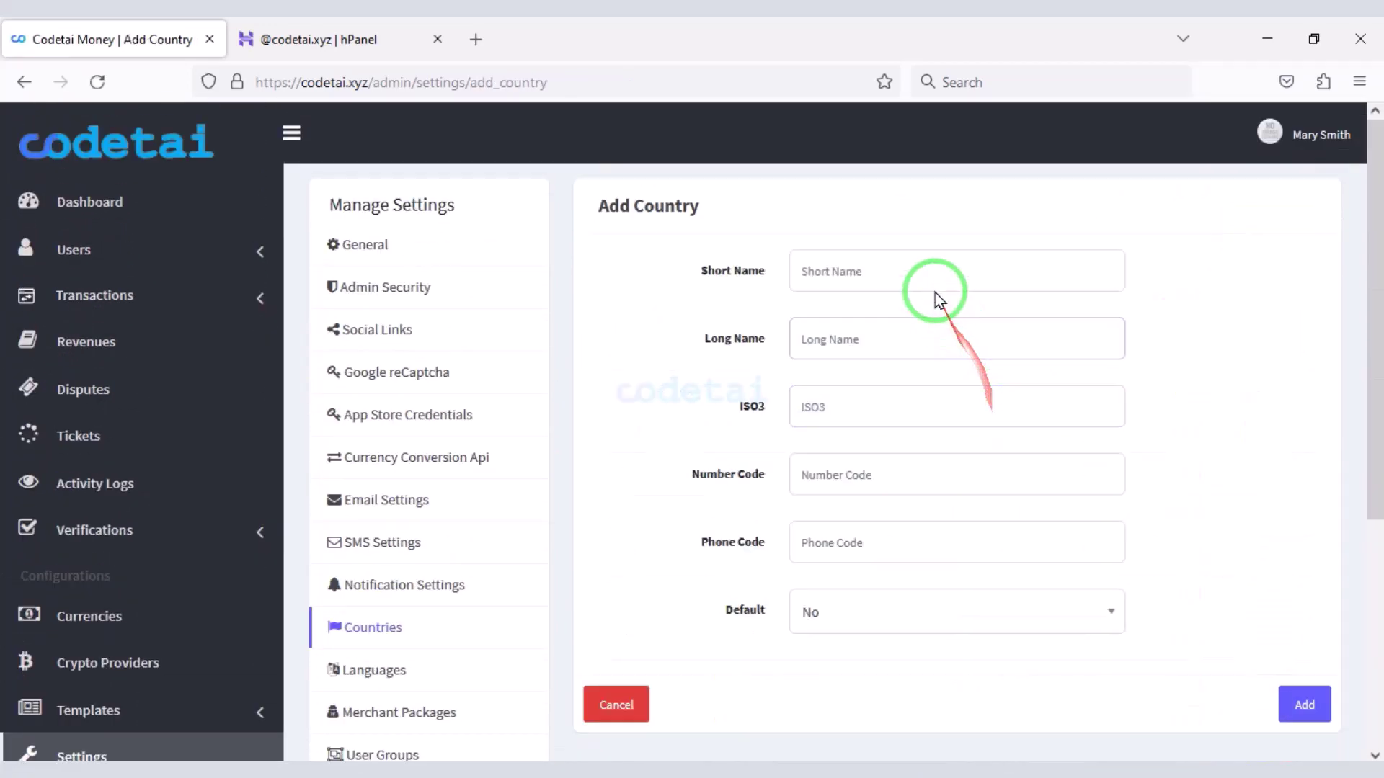
scroll(949, 639, down, 4)
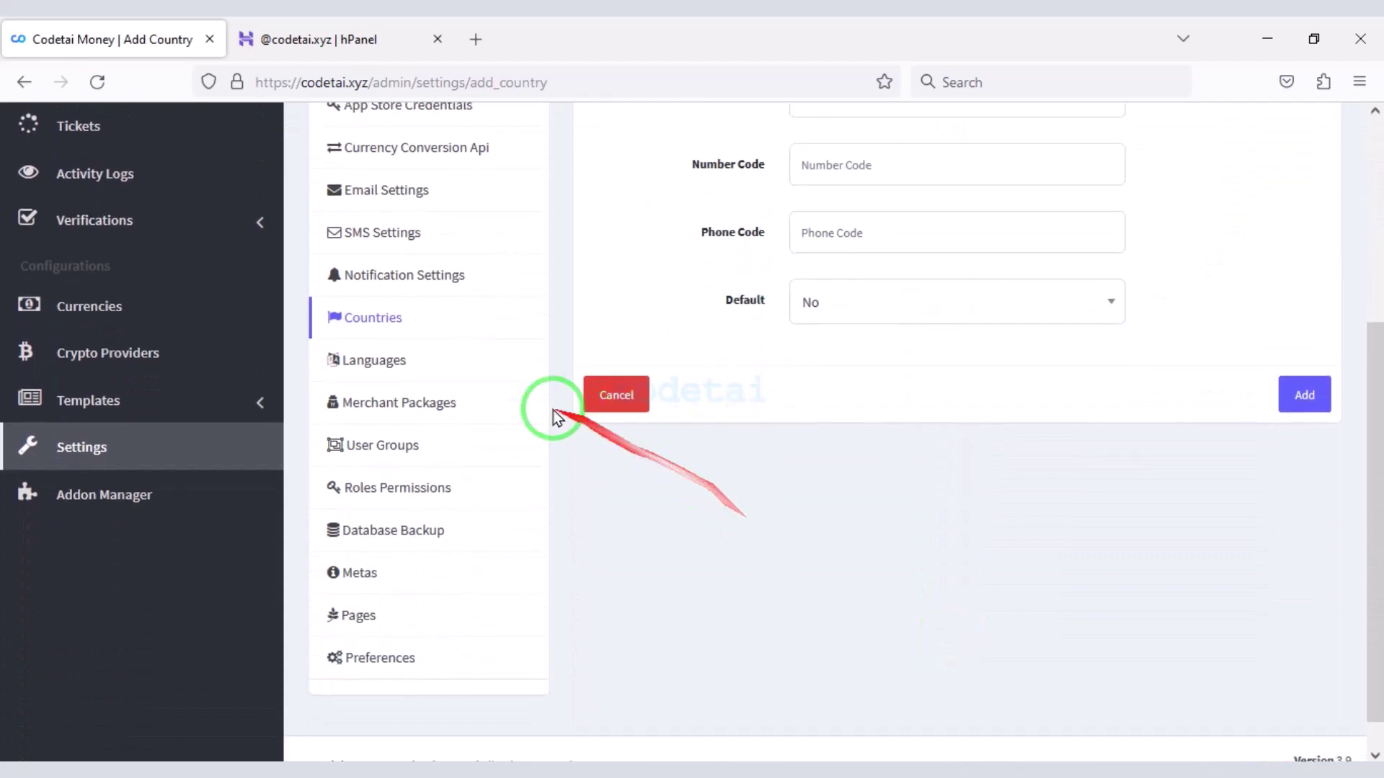
scroll(1251, 649, down, 8)
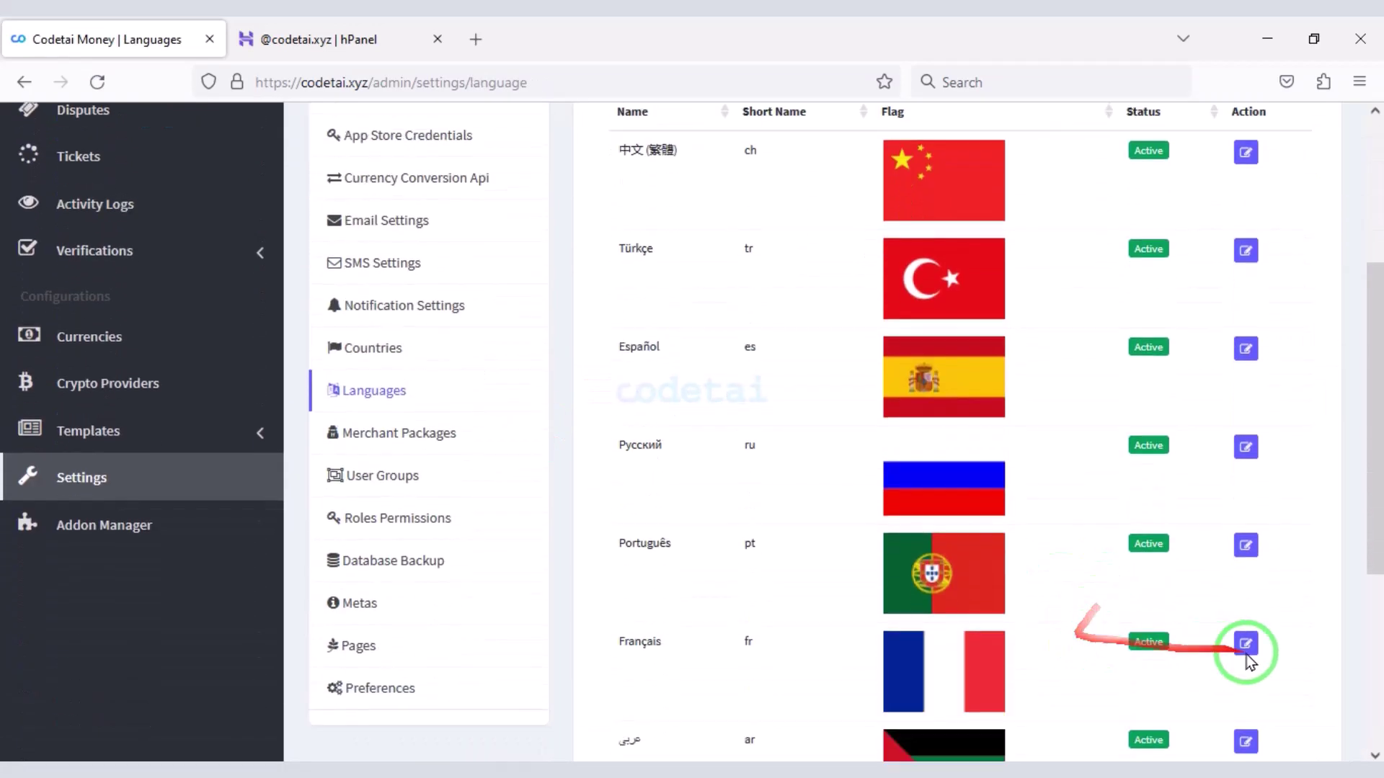
scroll(1262, 620, up, 8)
click(1253, 242)
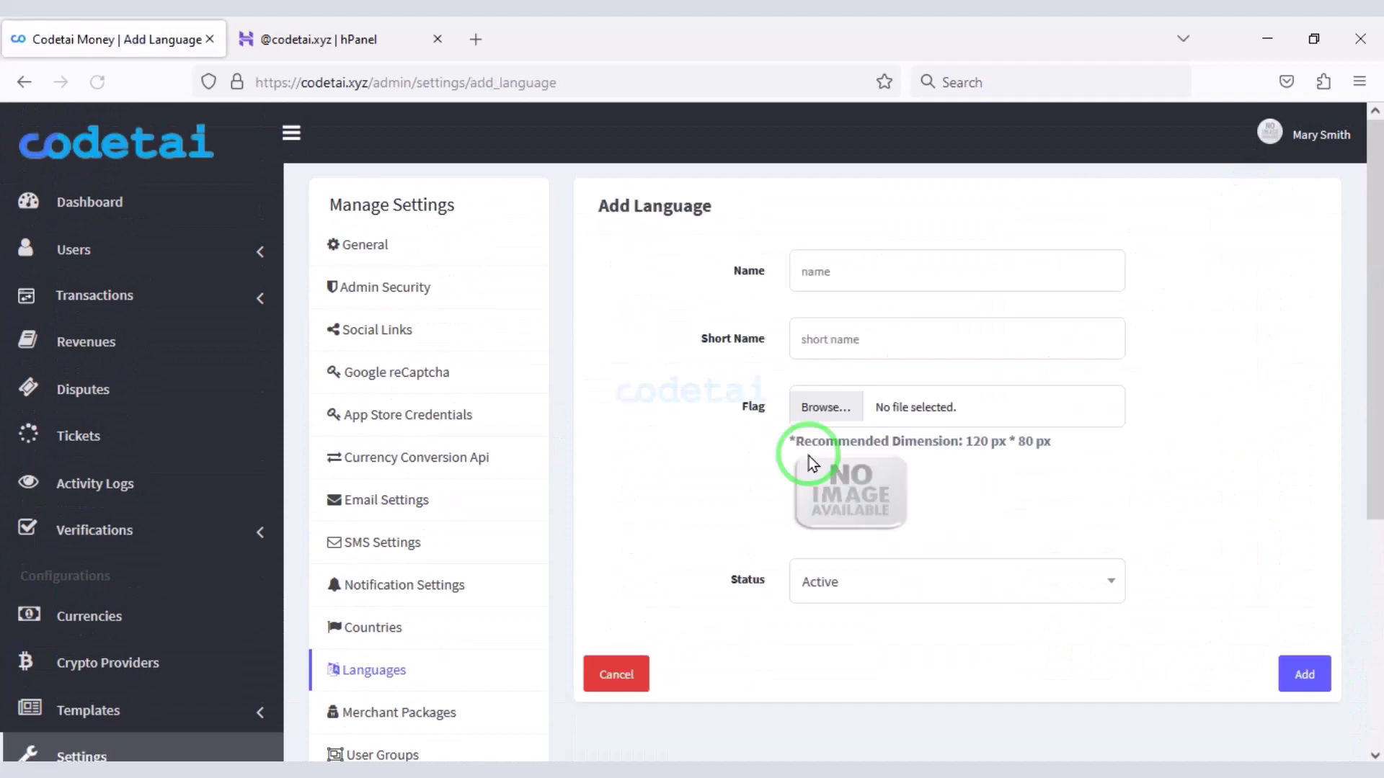
scroll(828, 457, down, 2)
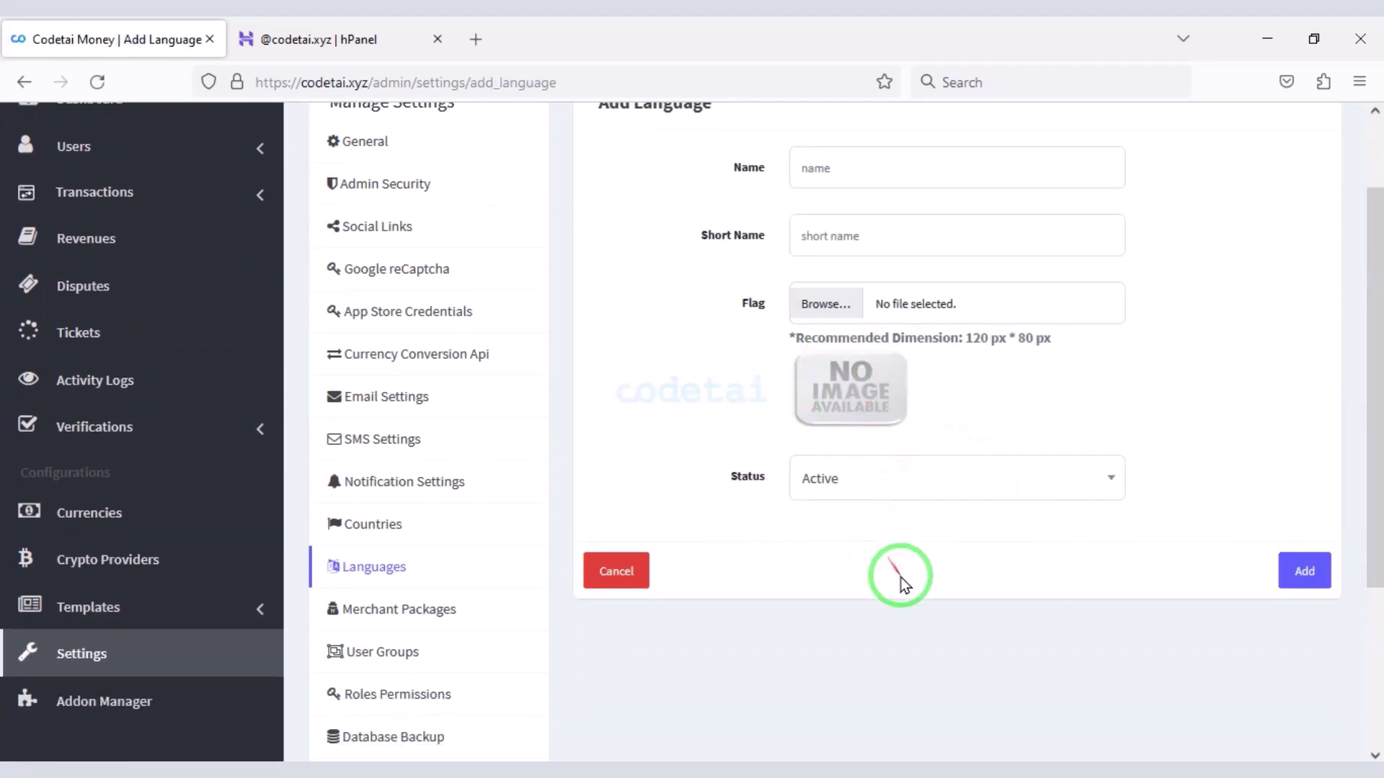
scroll(900, 577, down, 3)
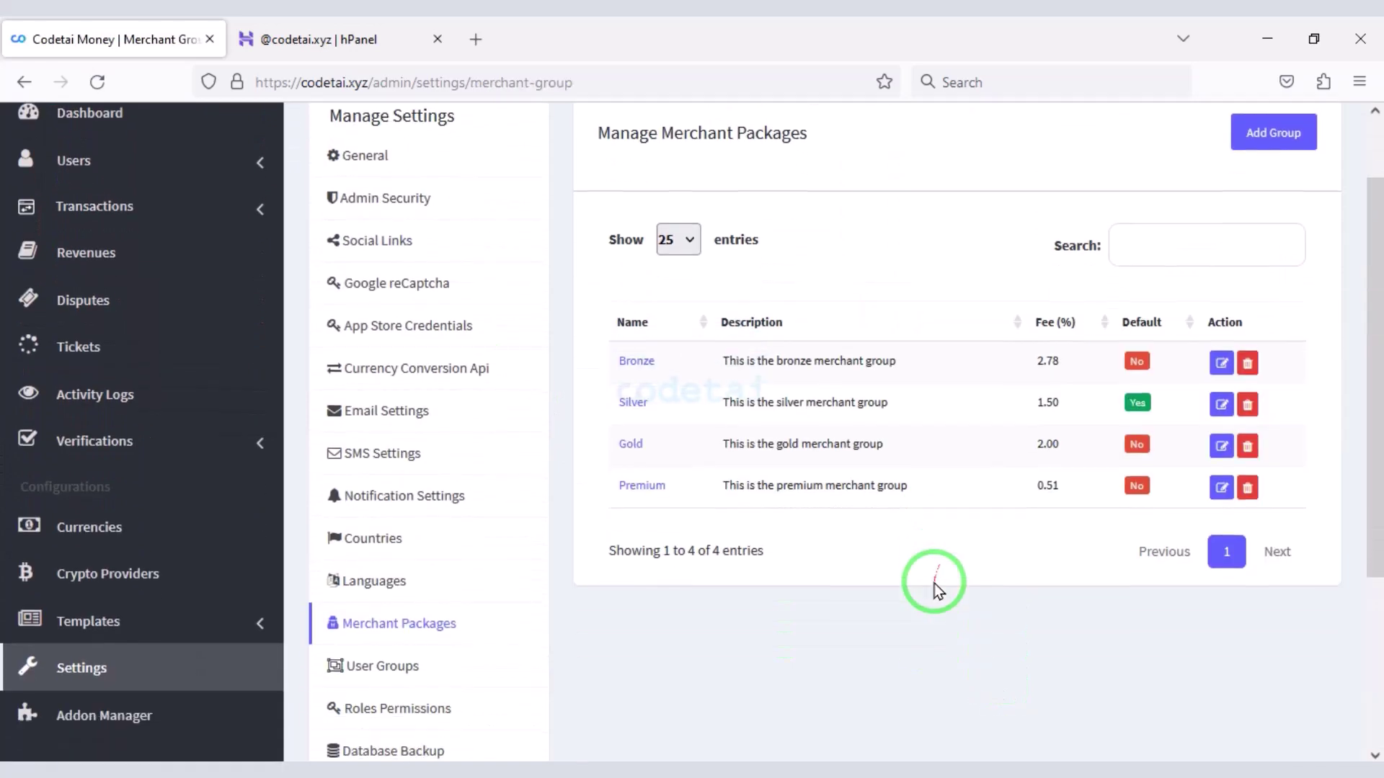
Look over the Add Merchant Package form, then scroll back through the packages list
scroll(934, 581, up, 2)
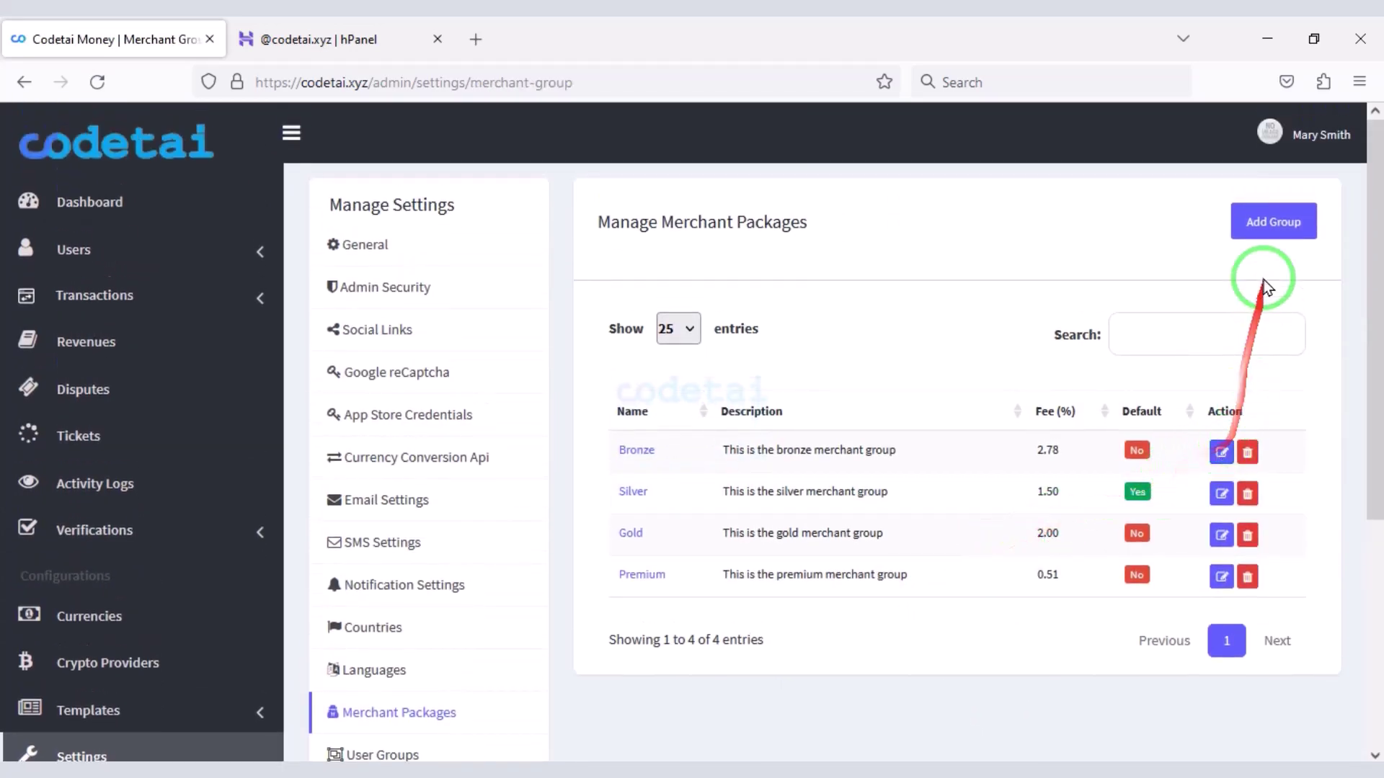
click(1269, 226)
scroll(911, 479, down, 2)
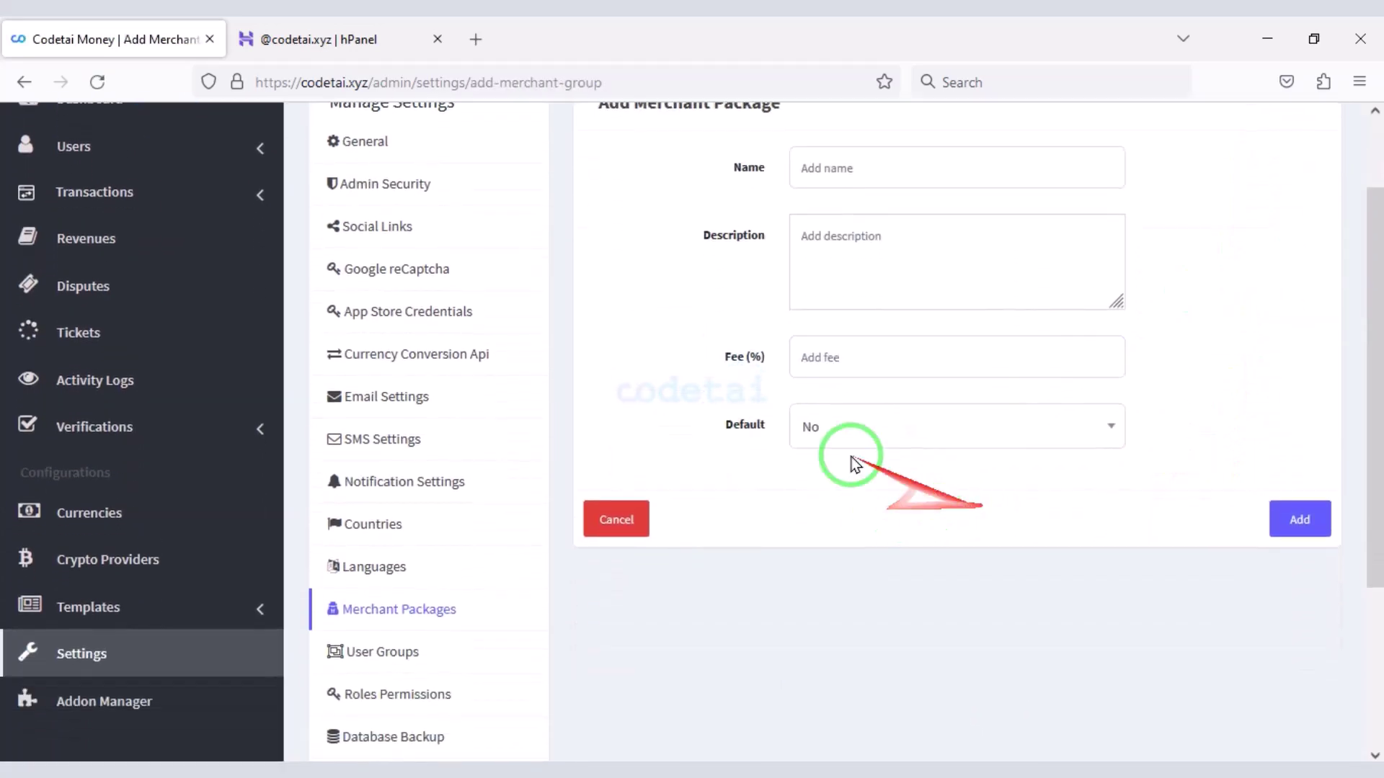
click(24, 82)
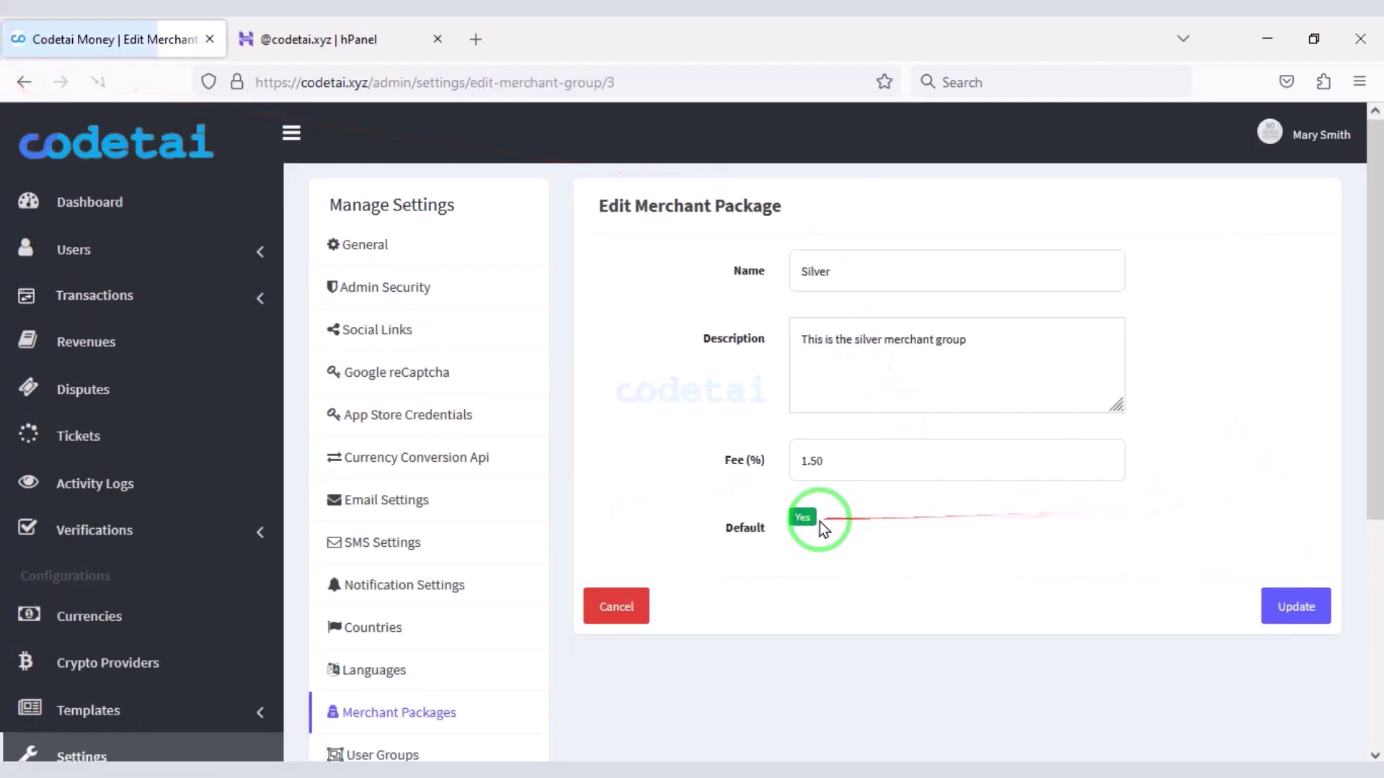
click(24, 81)
scroll(642, 587, down, 5)
scroll(845, 631, down, 1)
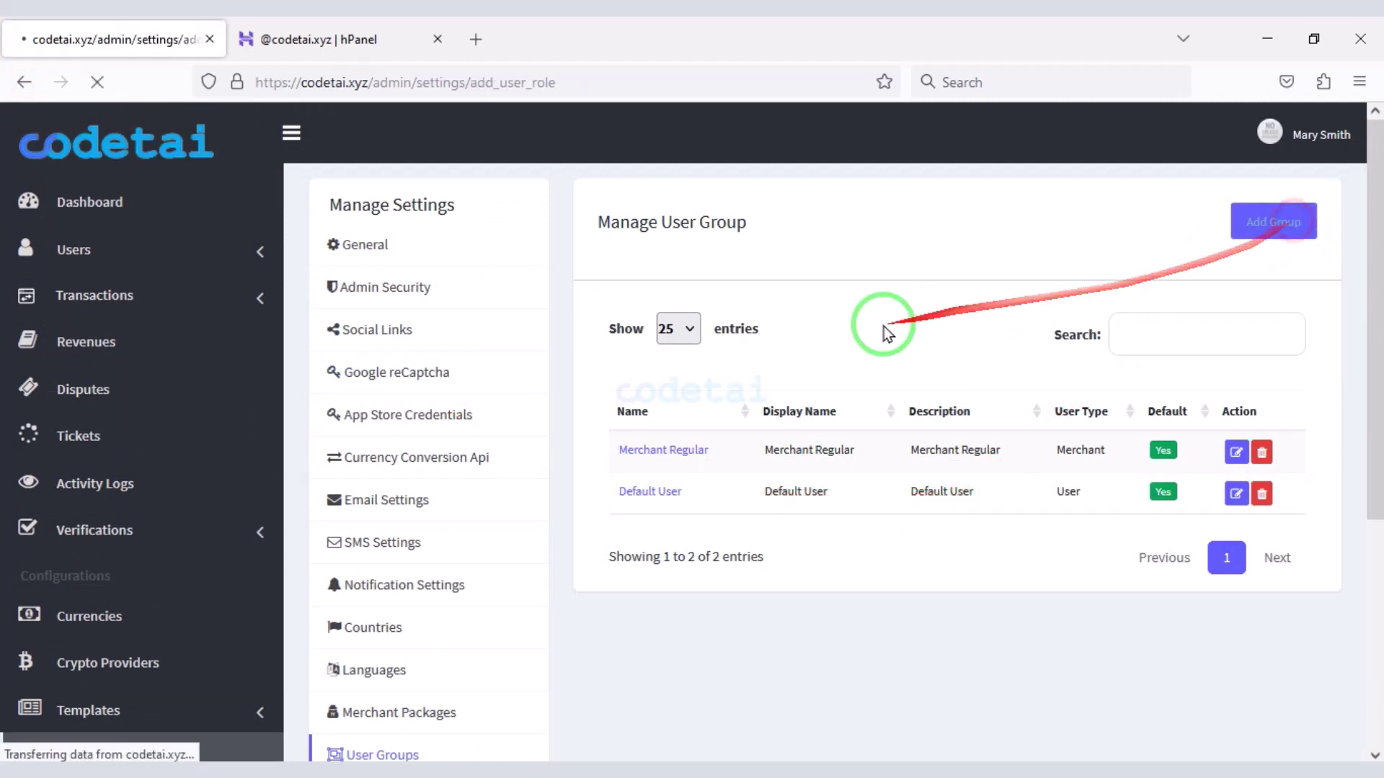
scroll(903, 597, down, 5)
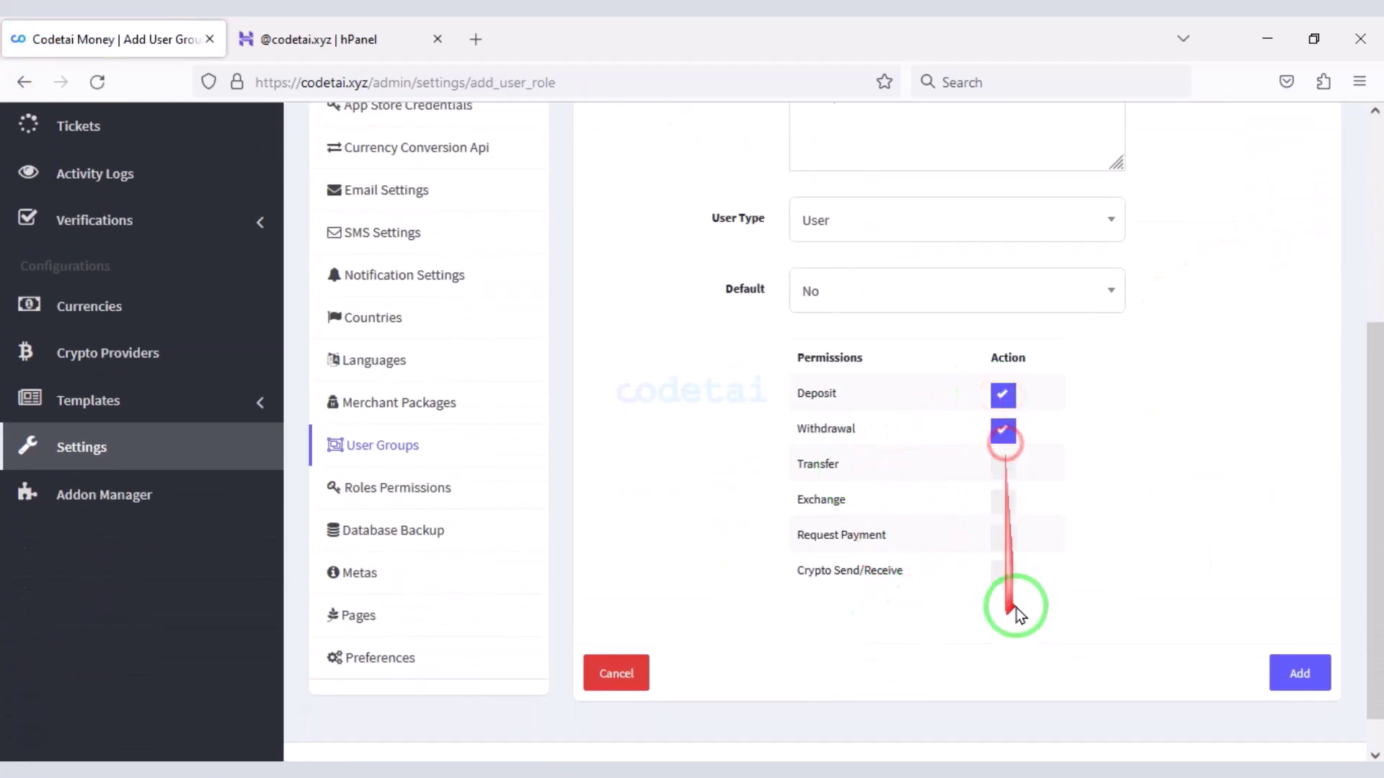
scroll(914, 365, up, 3)
scroll(896, 504, up, 2)
scroll(950, 608, down, 3)
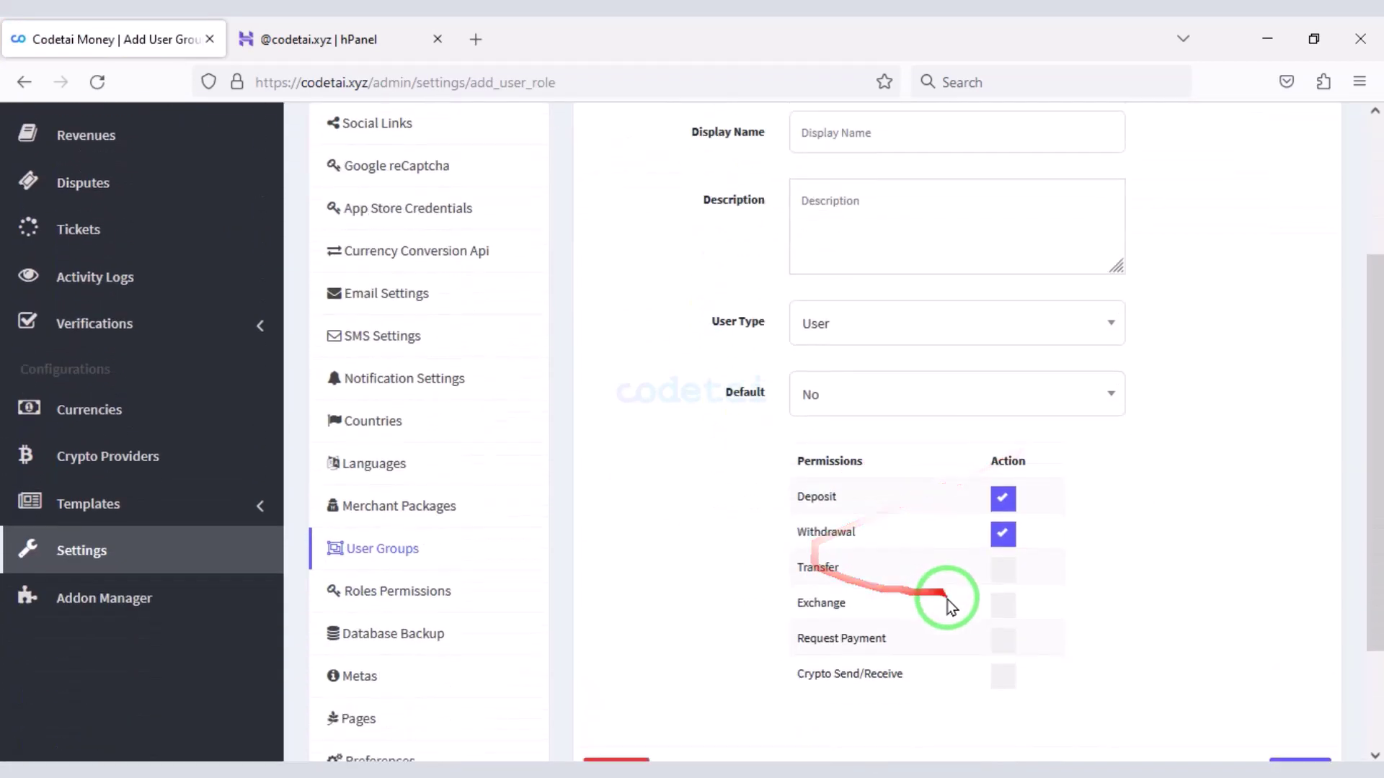
scroll(774, 672, down, 2)
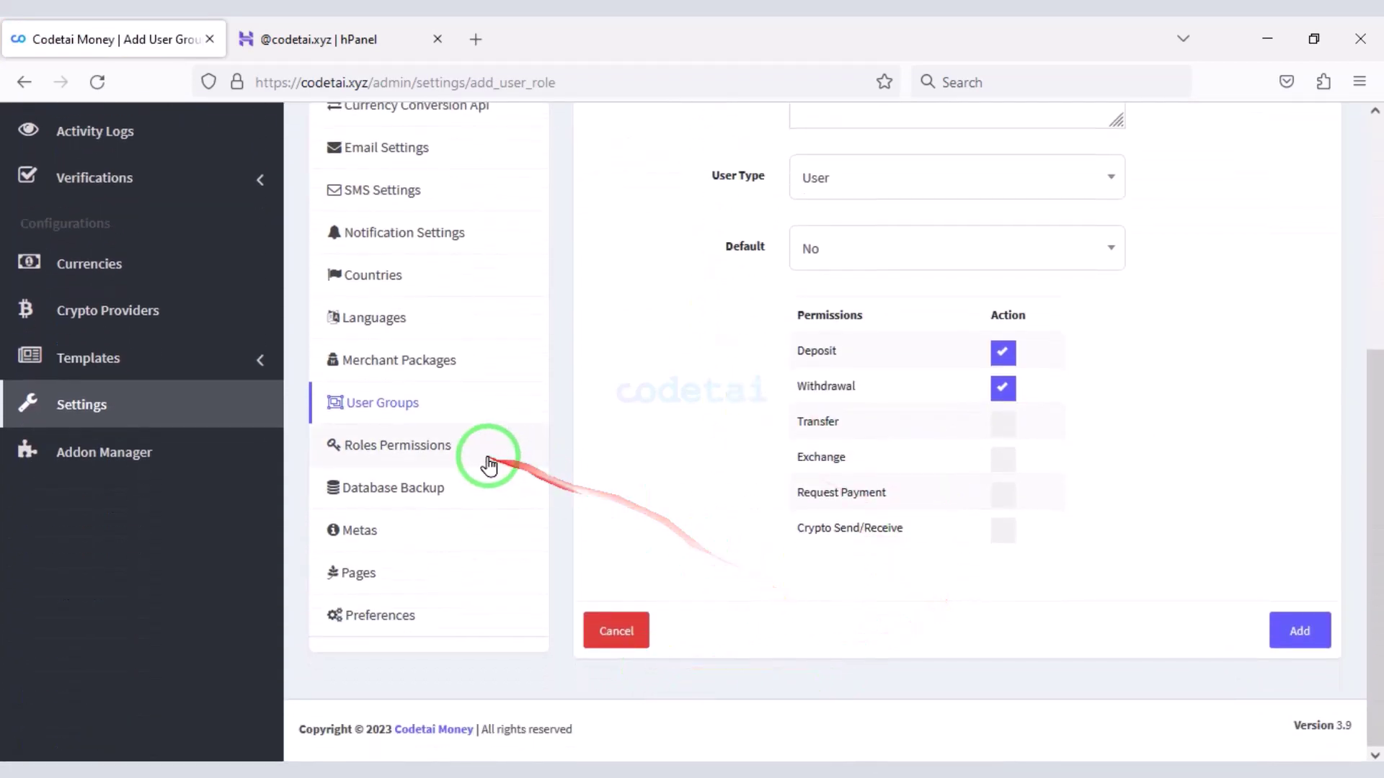
scroll(1121, 368, down, 2)
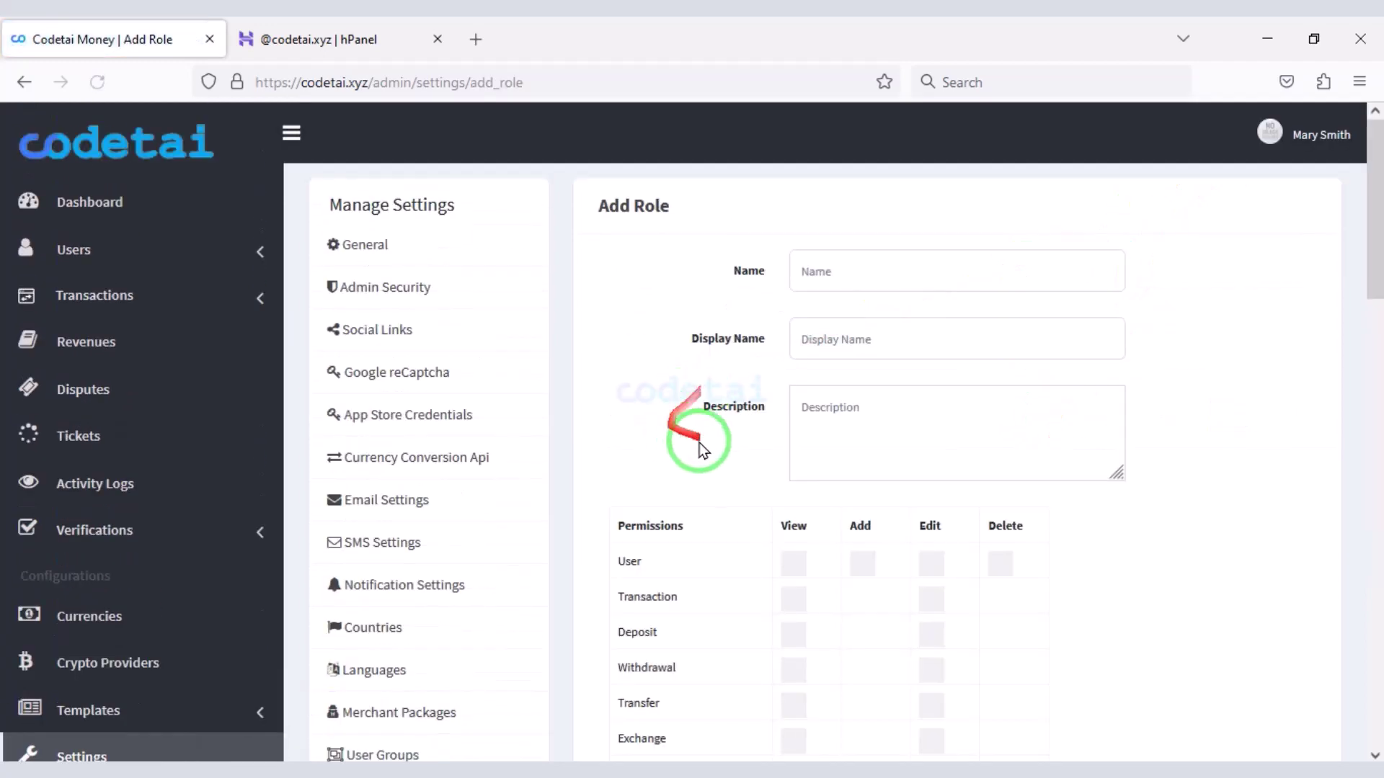
Inspect the Add Role name, display name and description fields and its permissions grid
scroll(742, 540, down, 6)
scroll(855, 629, up, 6)
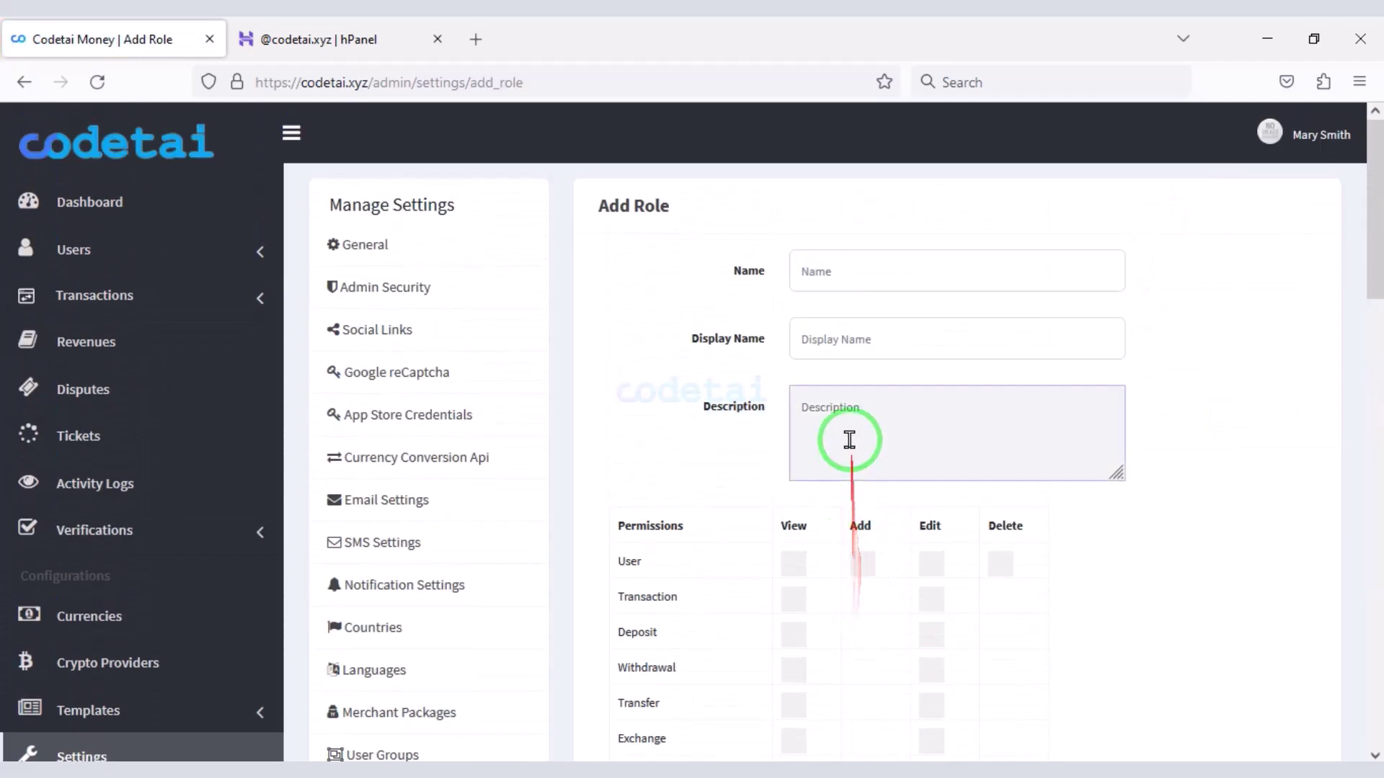
click(876, 271)
click(839, 351)
click(840, 435)
scroll(896, 538, down, 13)
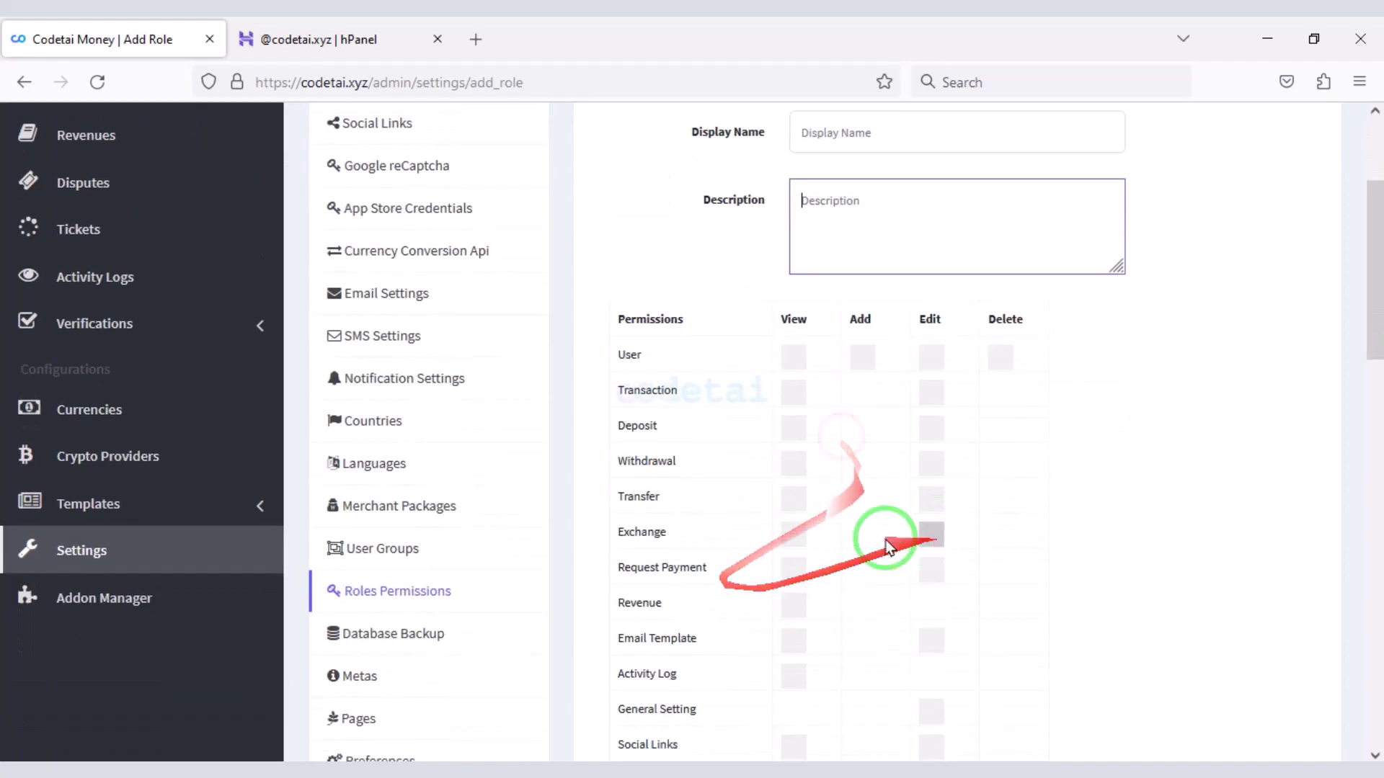
scroll(726, 701, down, 8)
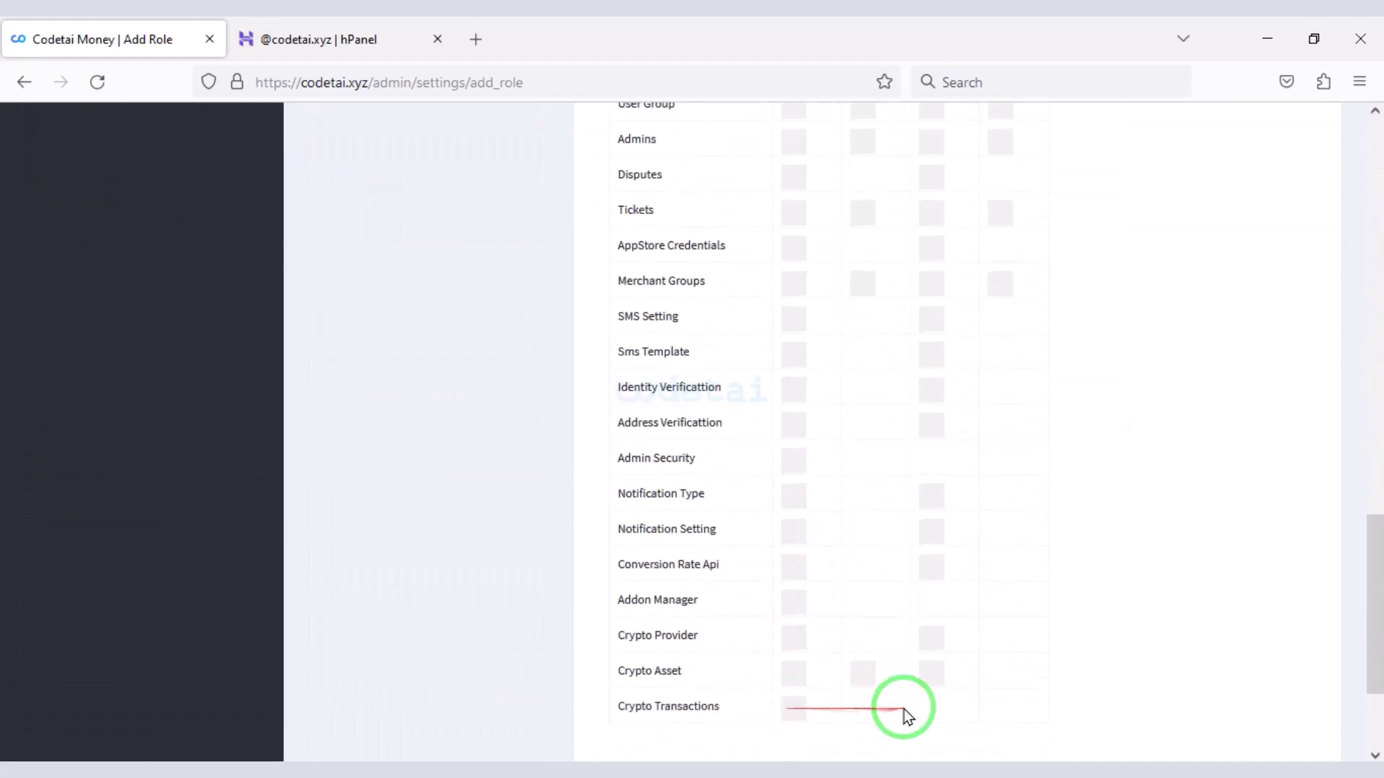
scroll(1067, 638, up, 4)
scroll(1067, 638, up, 13)
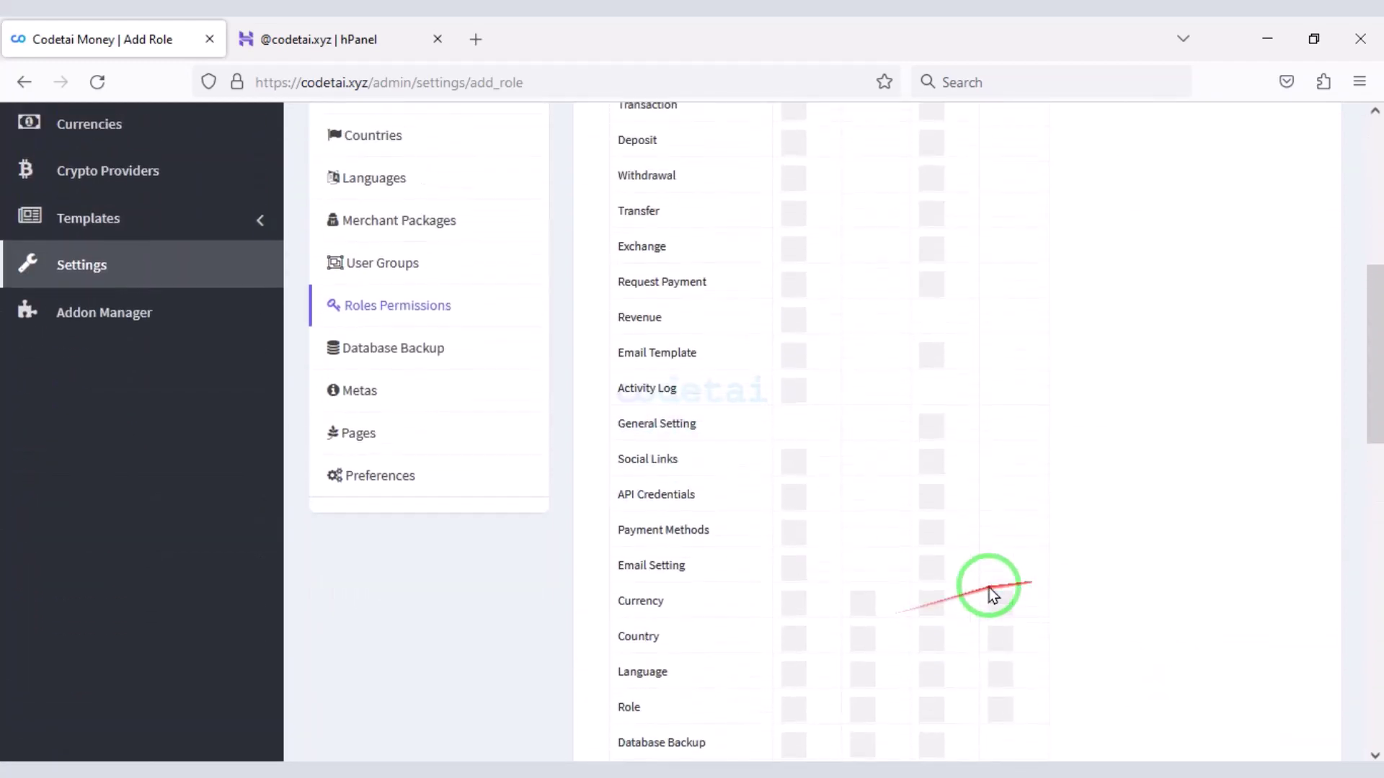
scroll(969, 594, down, 1)
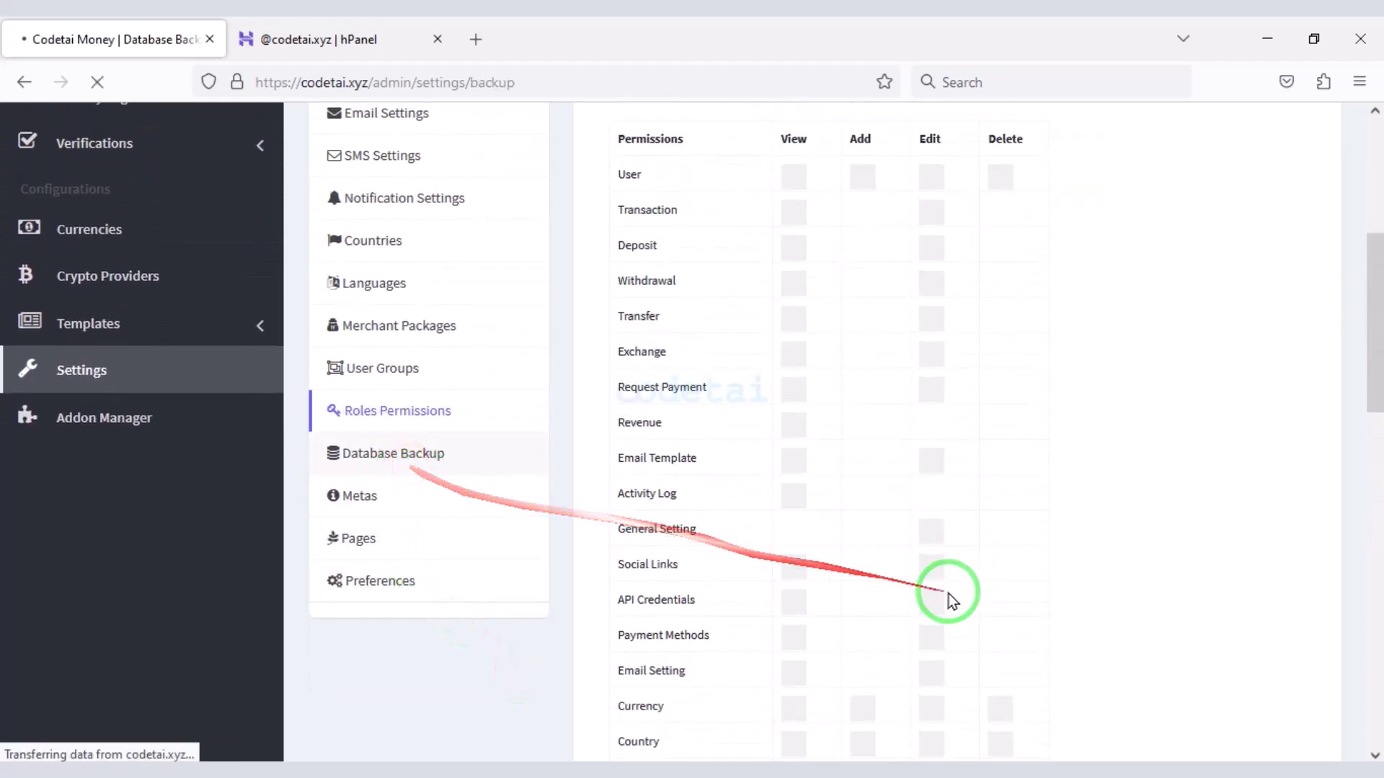
scroll(941, 497, down, 1)
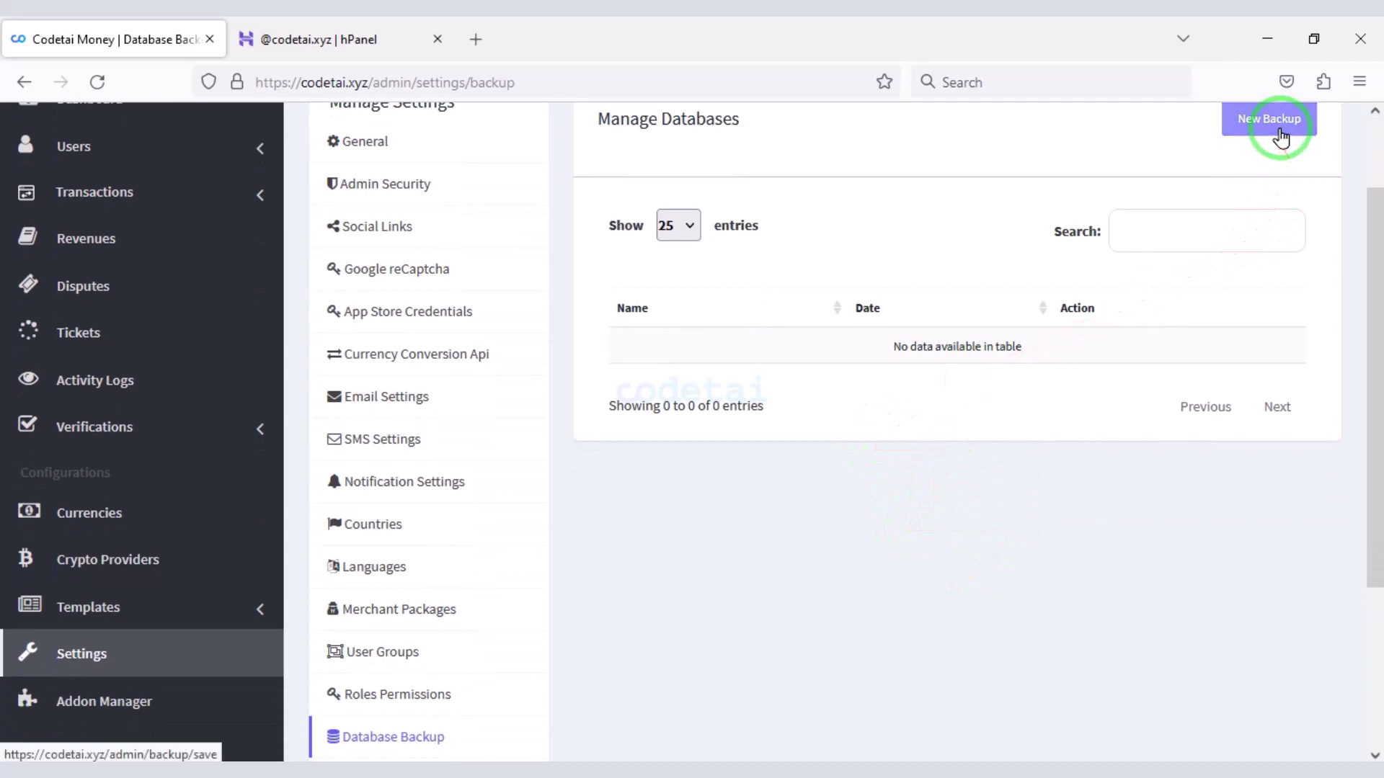
scroll(1281, 137, up, 1)
scroll(741, 562, down, 3)
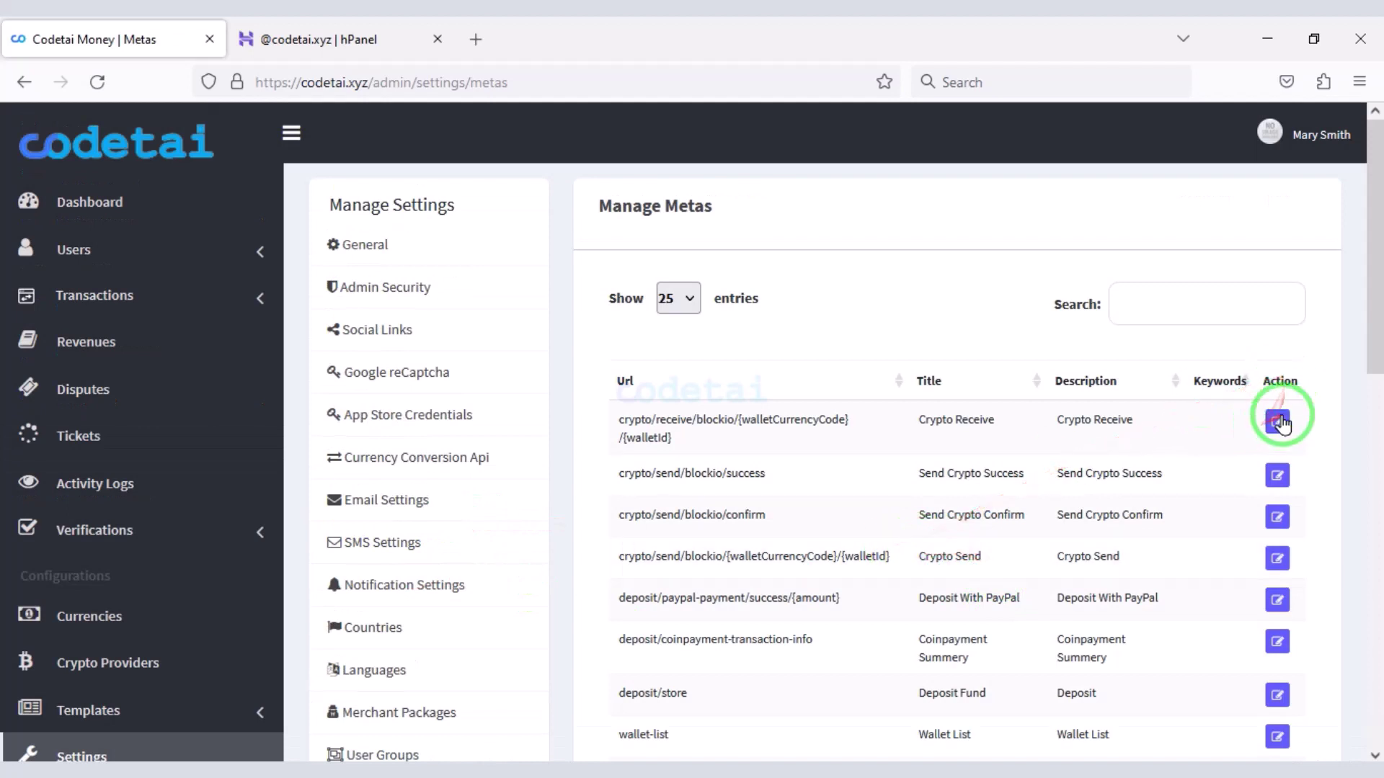
Open the Crypto Receive page meta for editing and scroll through its fields
click(1278, 421)
scroll(851, 490, down, 1)
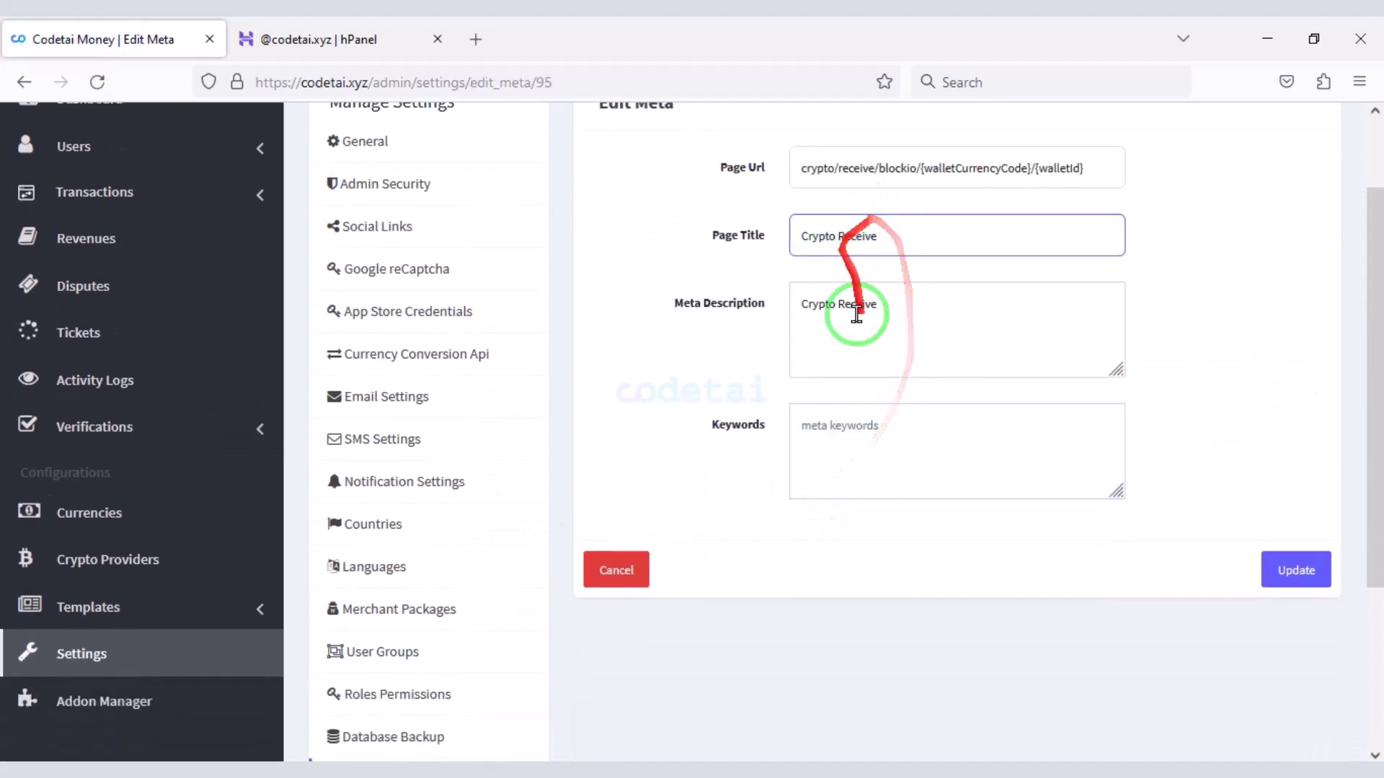
scroll(742, 559, down, 3)
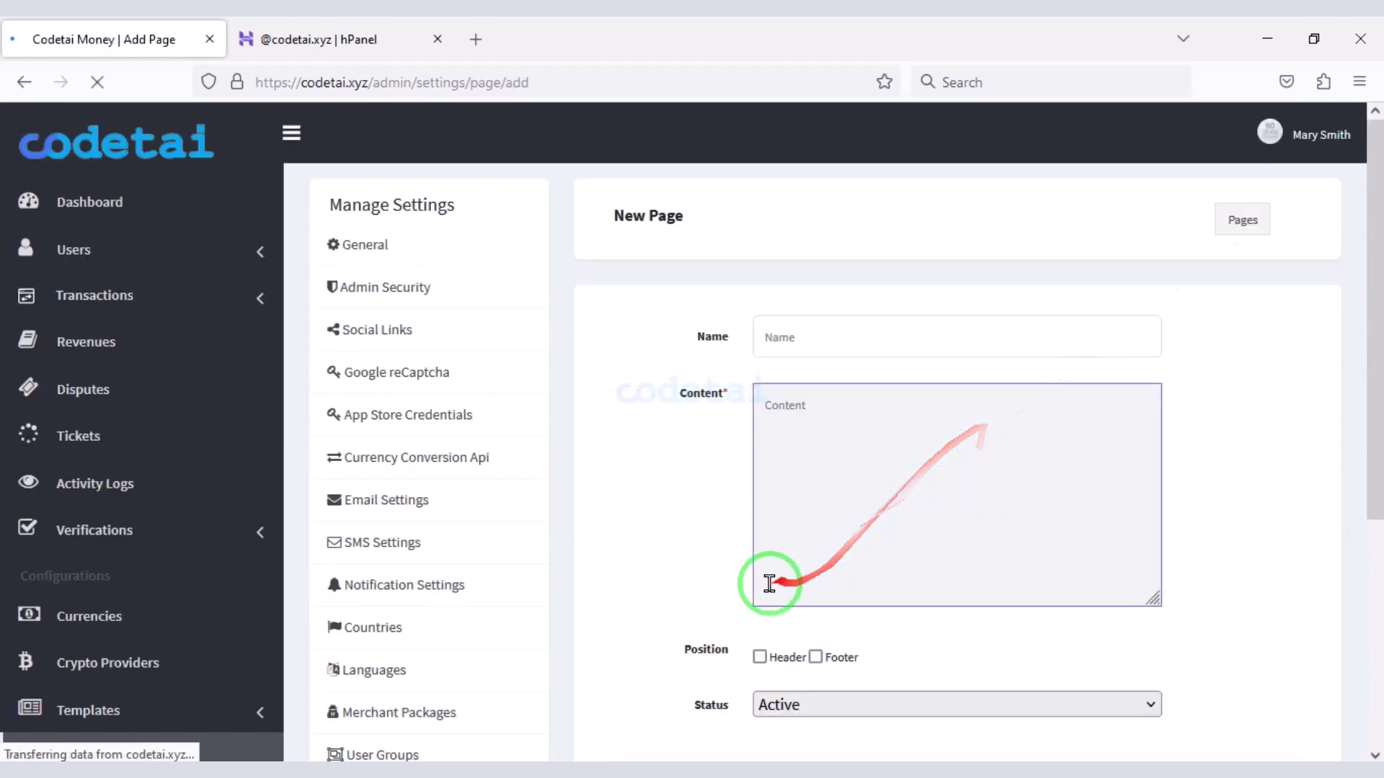
scroll(938, 581, down, 5)
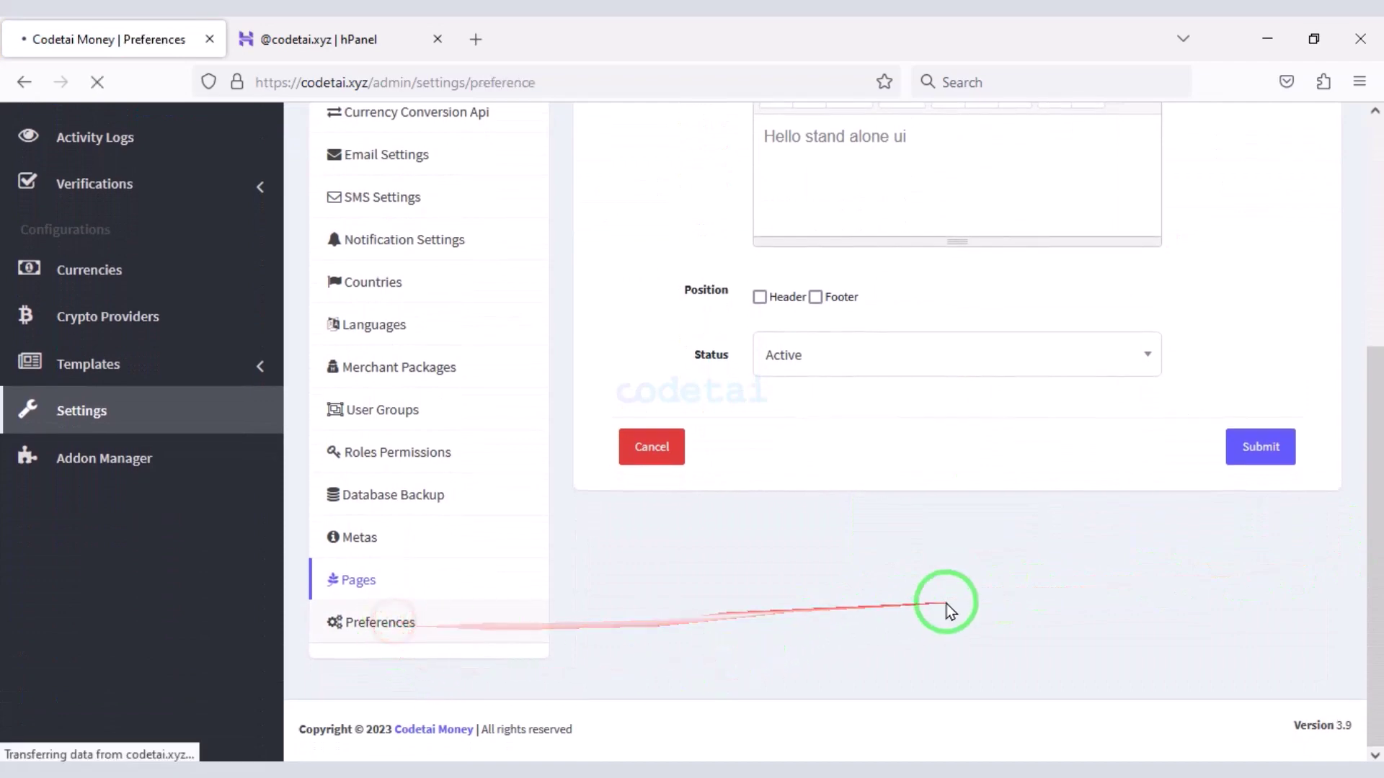
scroll(933, 411, down, 7)
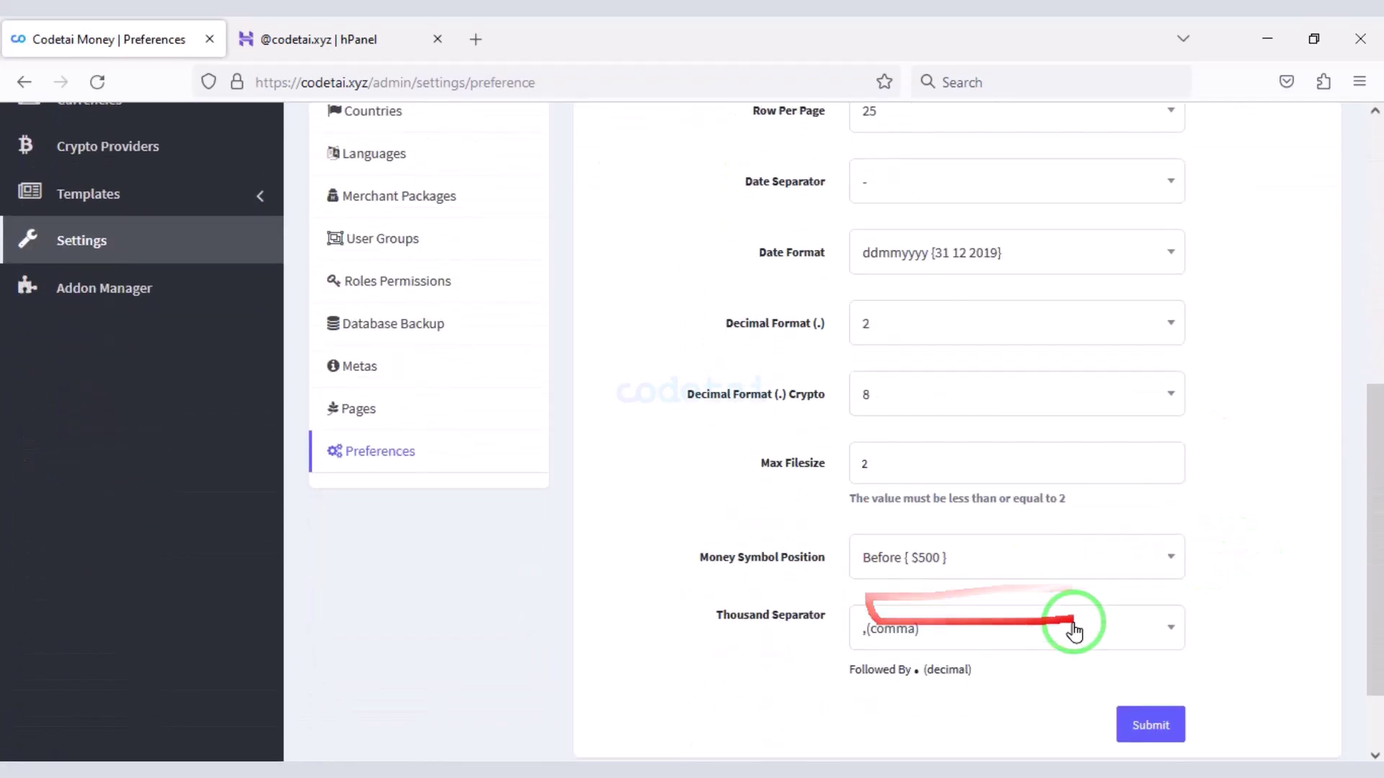
scroll(1074, 631, up, 7)
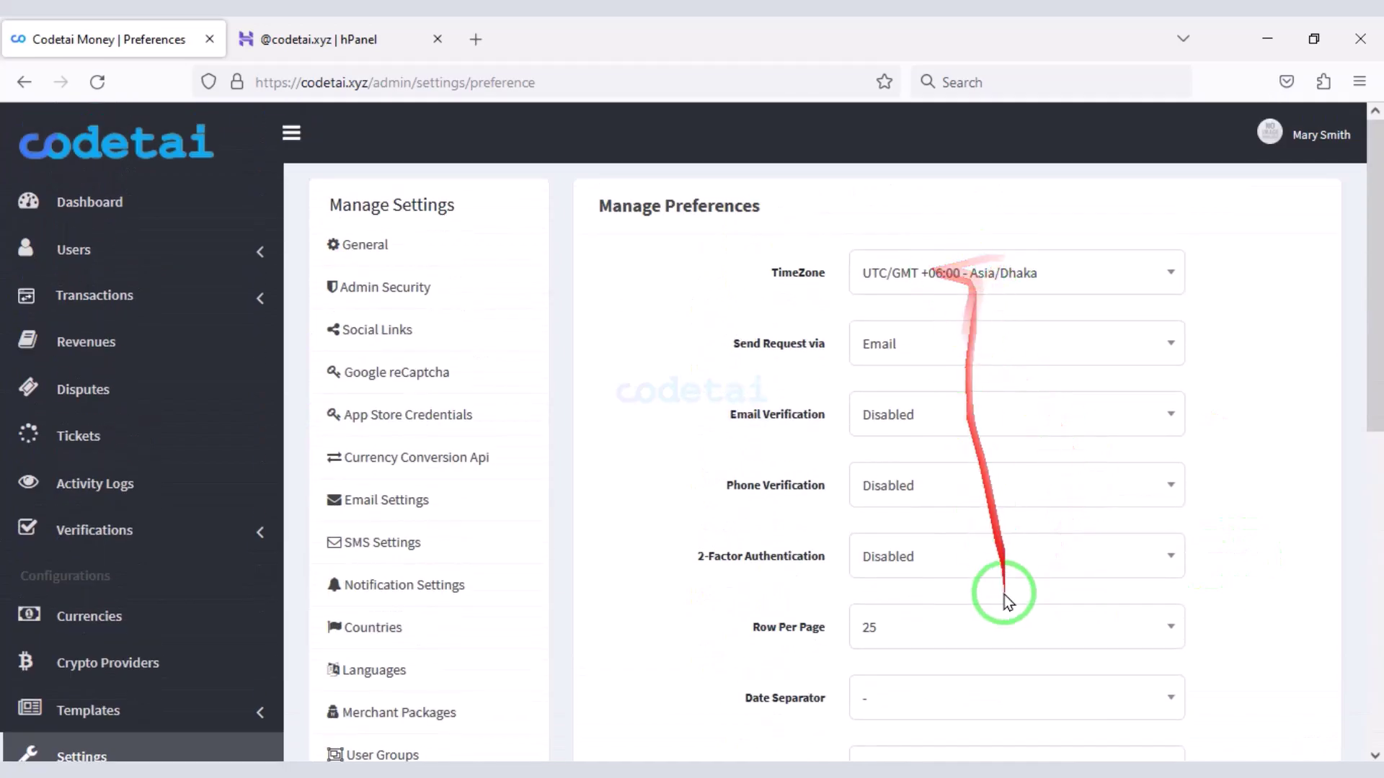
scroll(1007, 602, down, 7)
scroll(711, 618, up, 7)
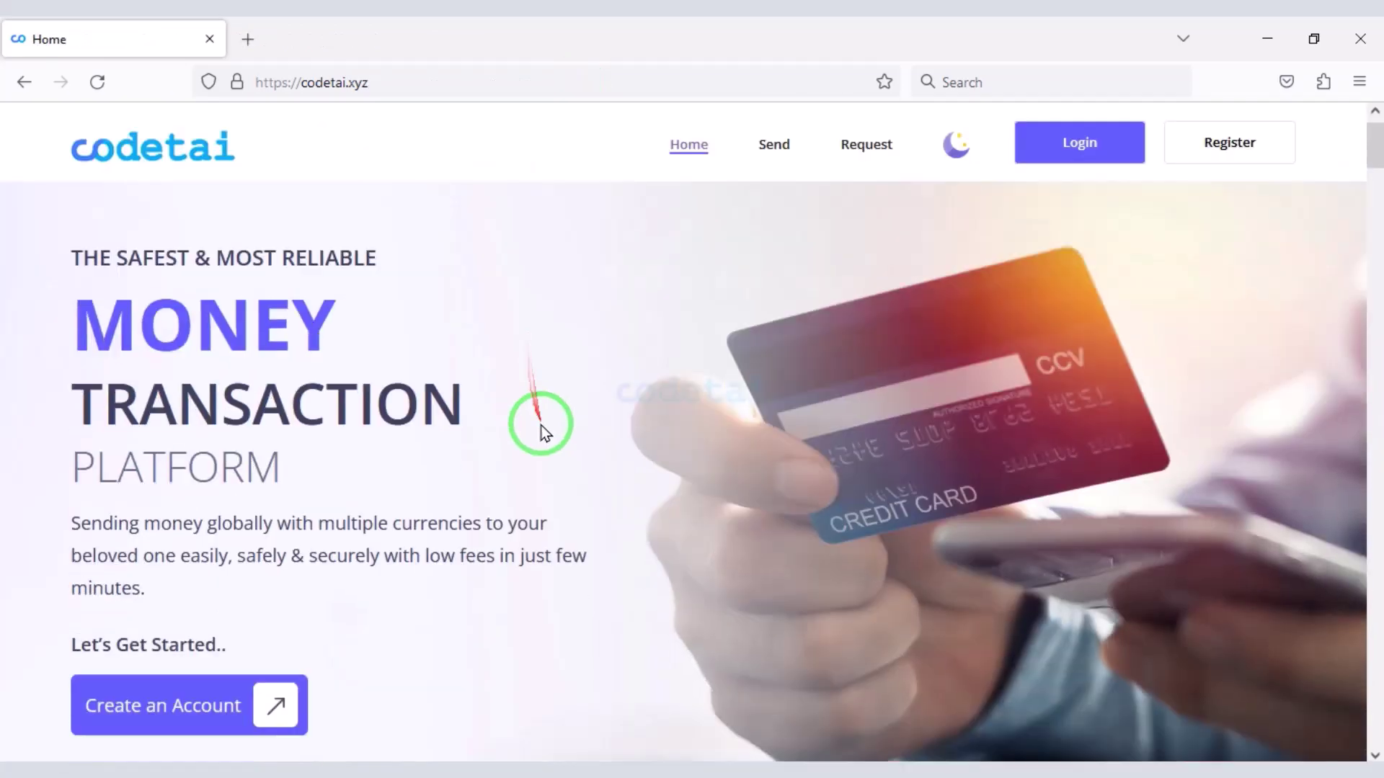
scroll(542, 425, down, 10)
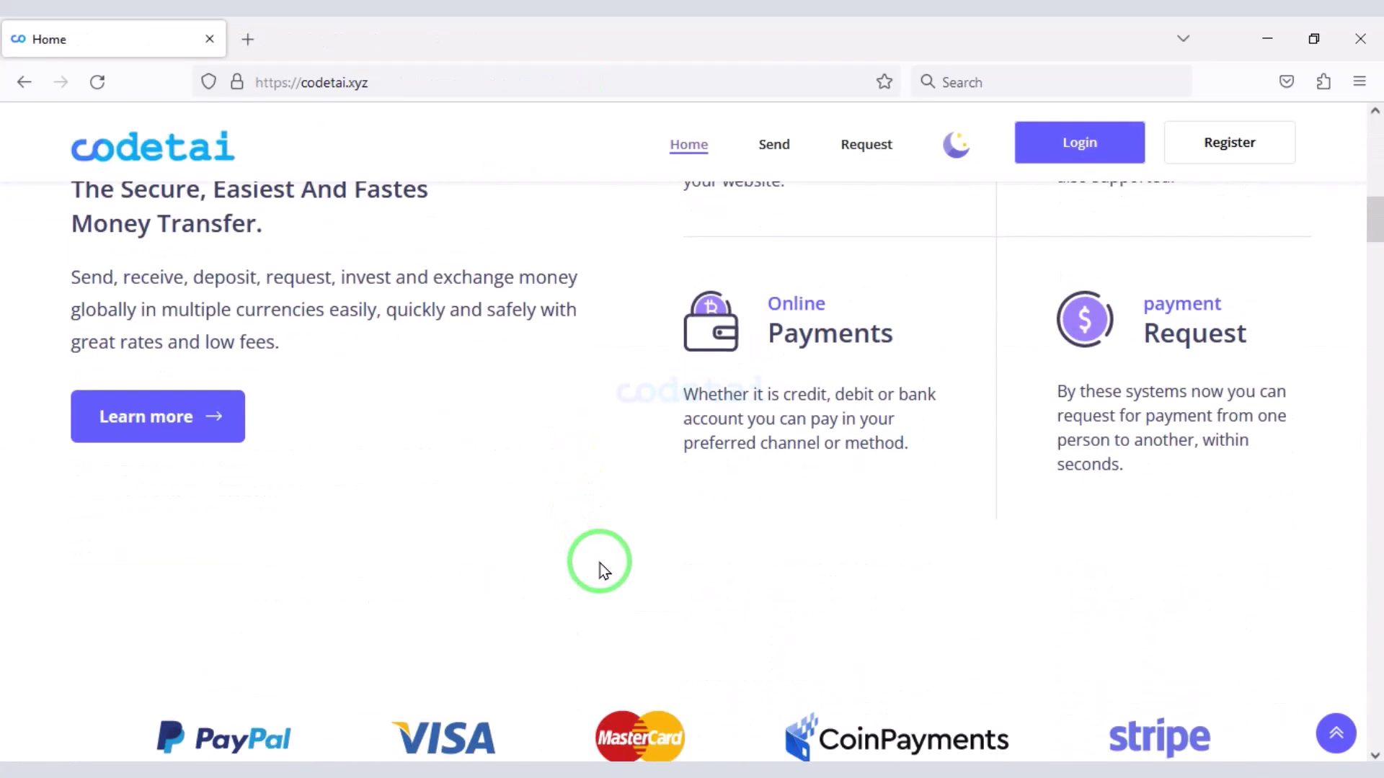
scroll(602, 573, down, 15)
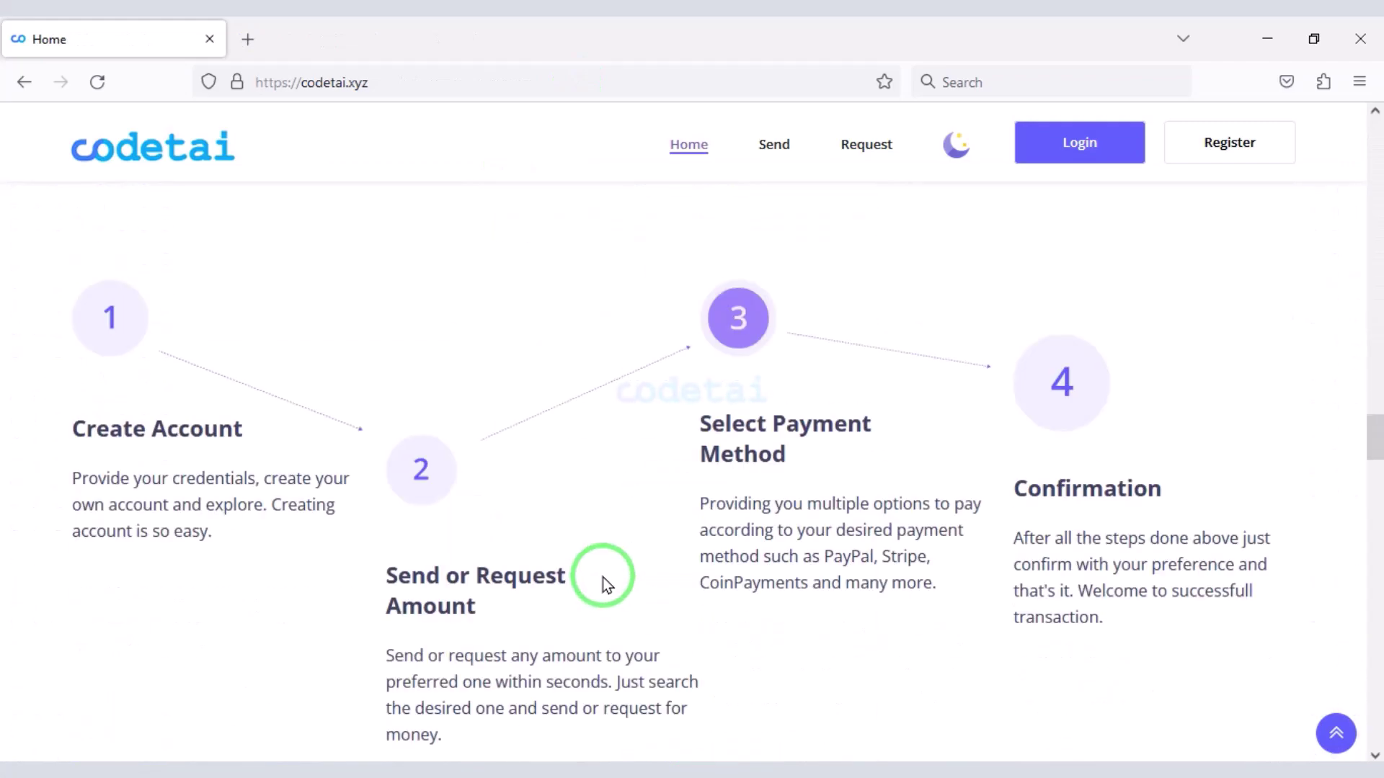
scroll(604, 584, down, 15)
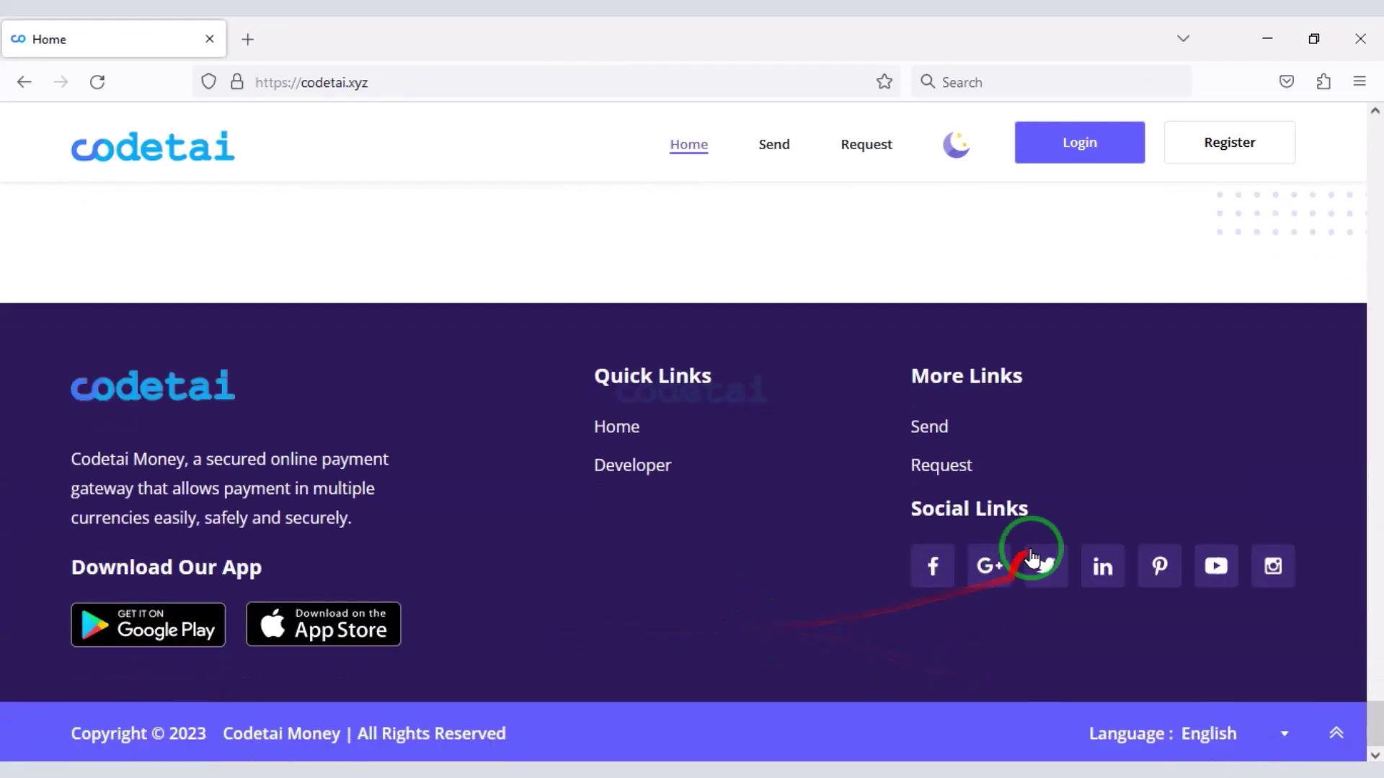
click(778, 167)
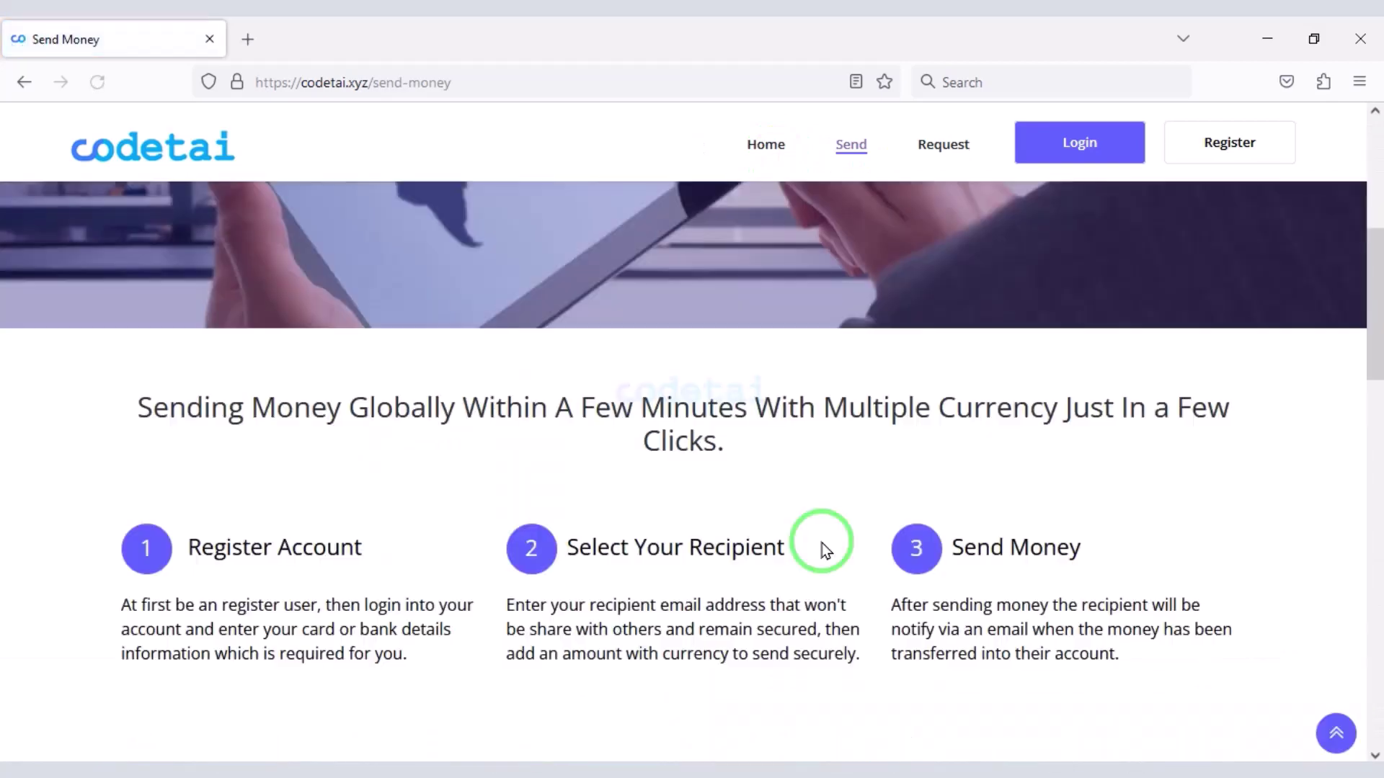
scroll(822, 548, down, 10)
click(925, 153)
scroll(887, 516, down, 7)
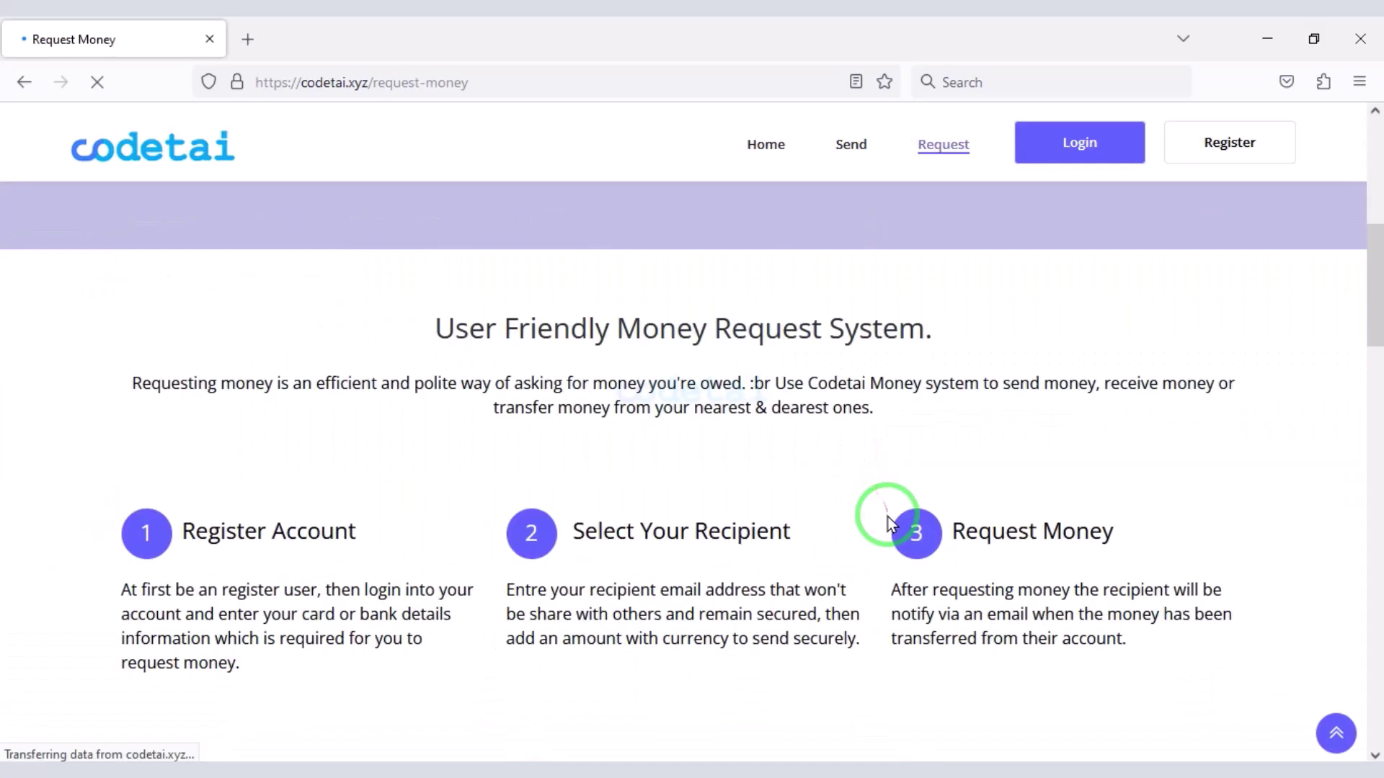
scroll(889, 516, down, 4)
scroll(888, 515, down, 10)
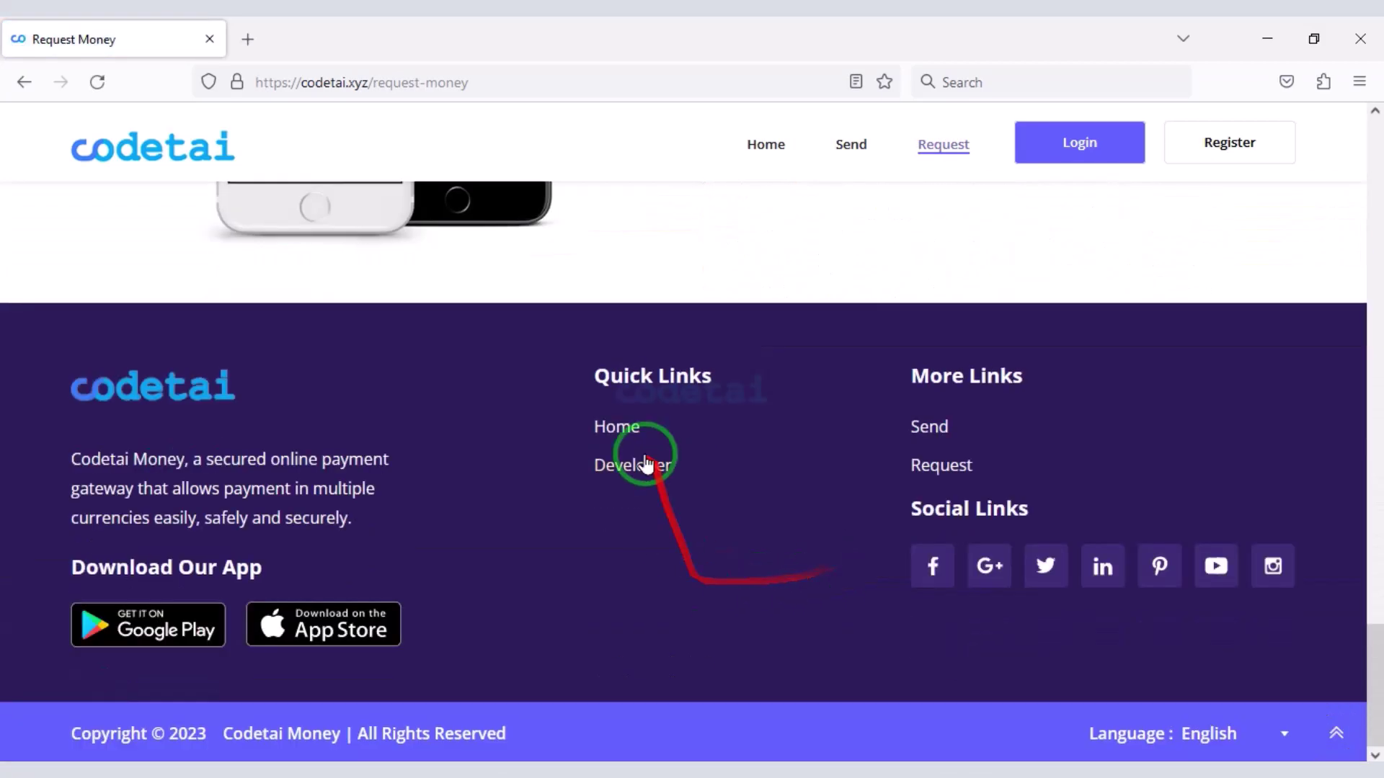
scroll(569, 447, down, 1)
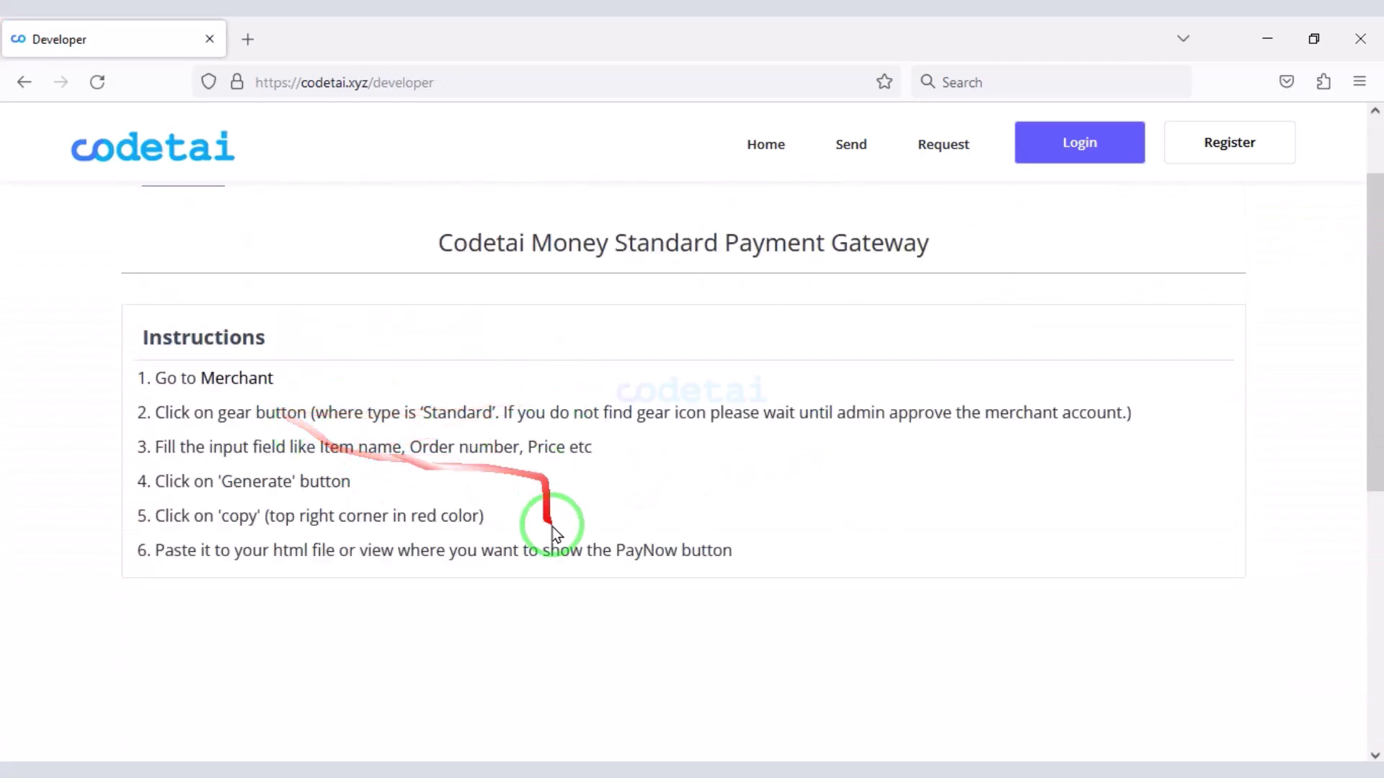
scroll(886, 479, up, 3)
scroll(917, 457, down, 20)
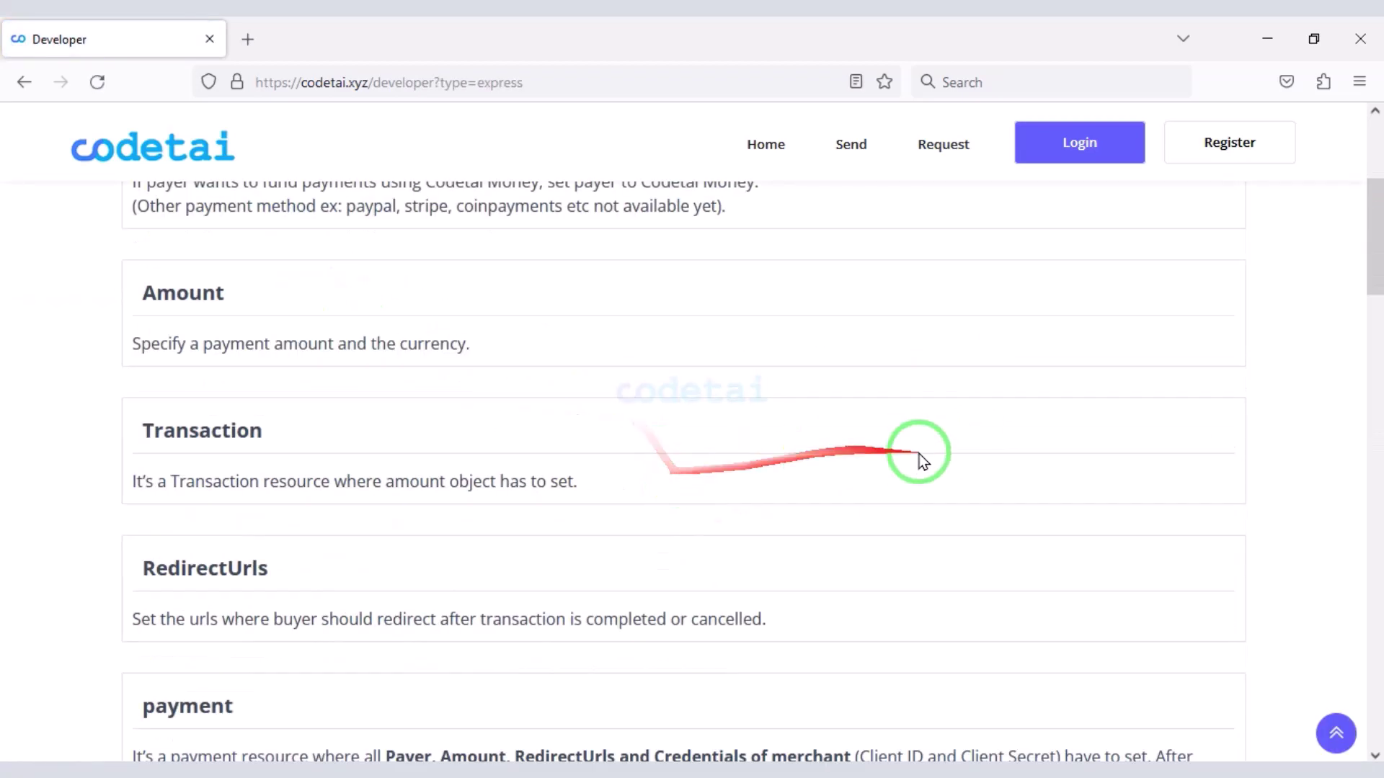
scroll(485, 587, down, 8)
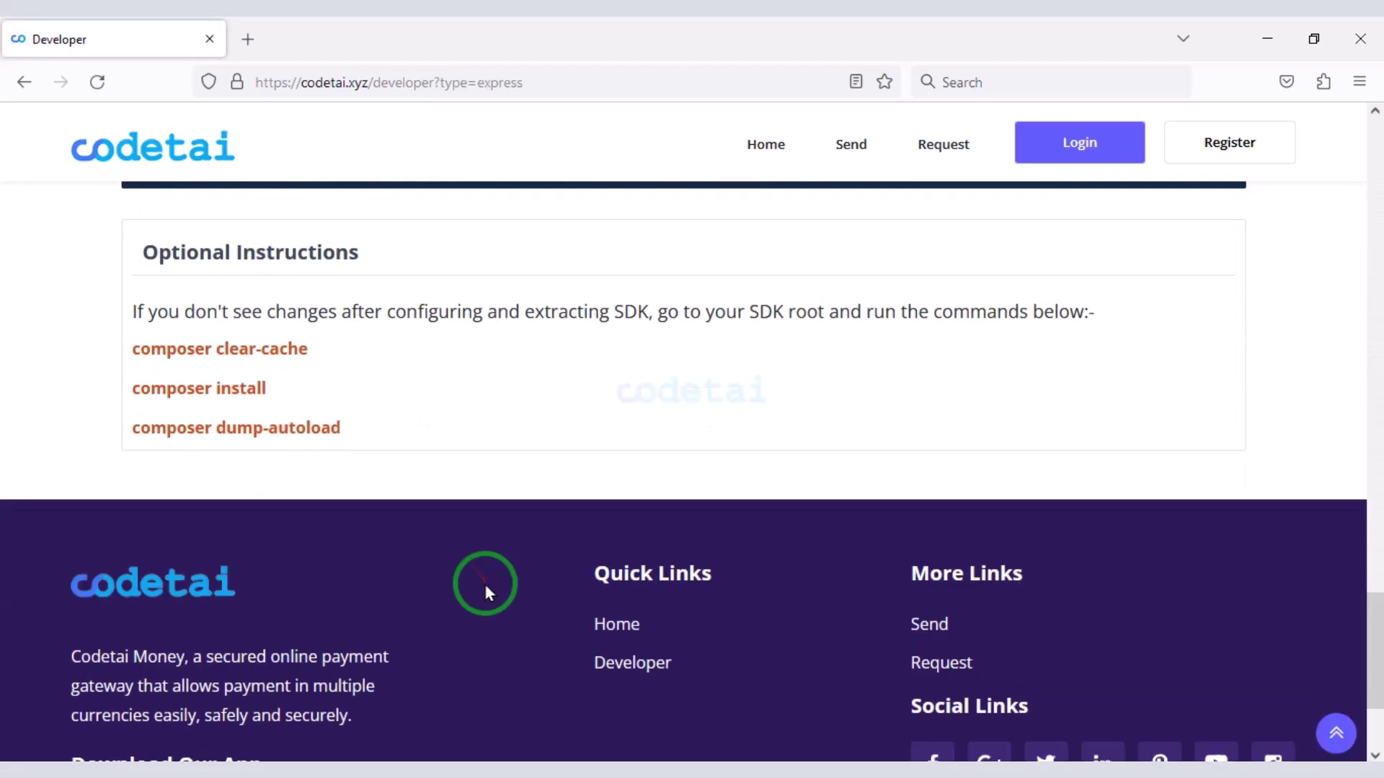
scroll(485, 590, up, 20)
click(1047, 157)
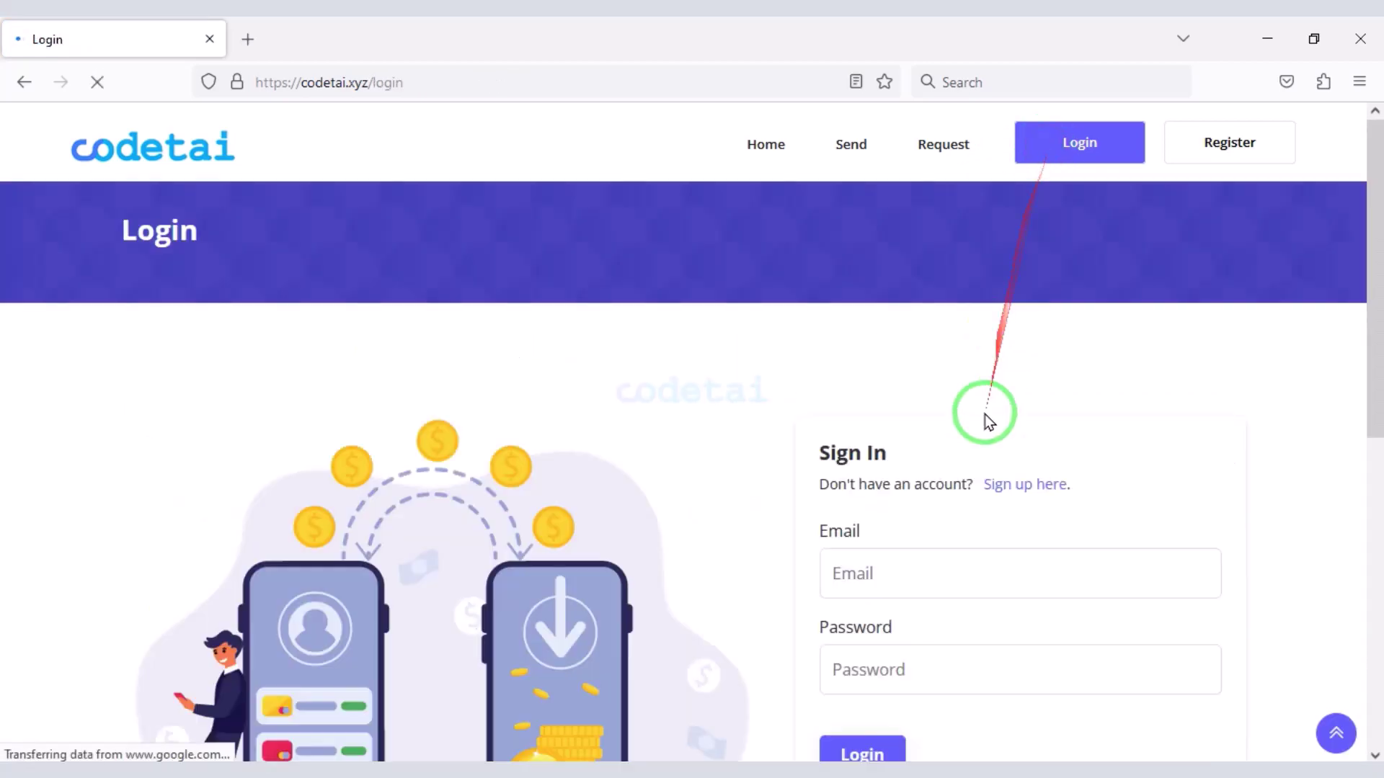
scroll(952, 531, down, 6)
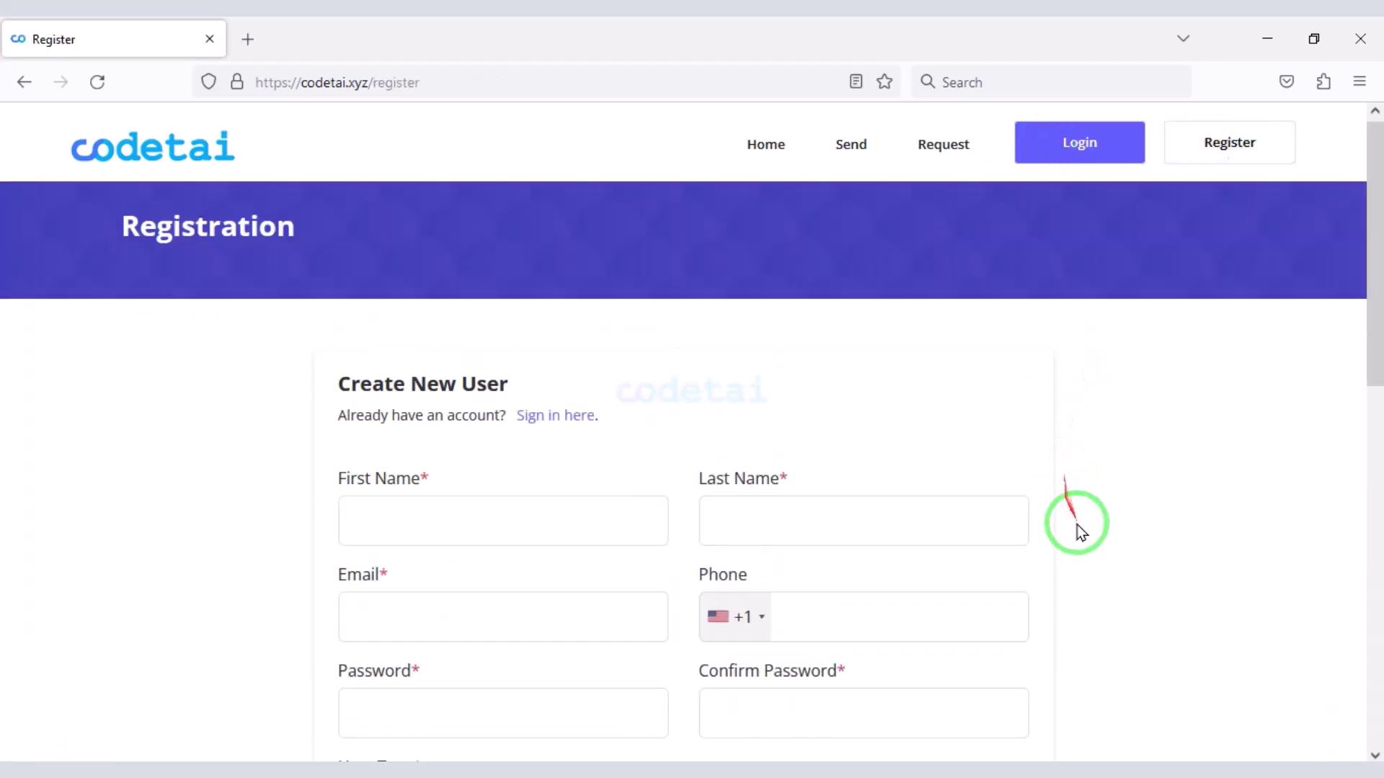
scroll(1079, 526, down, 10)
scroll(1109, 608, up, 10)
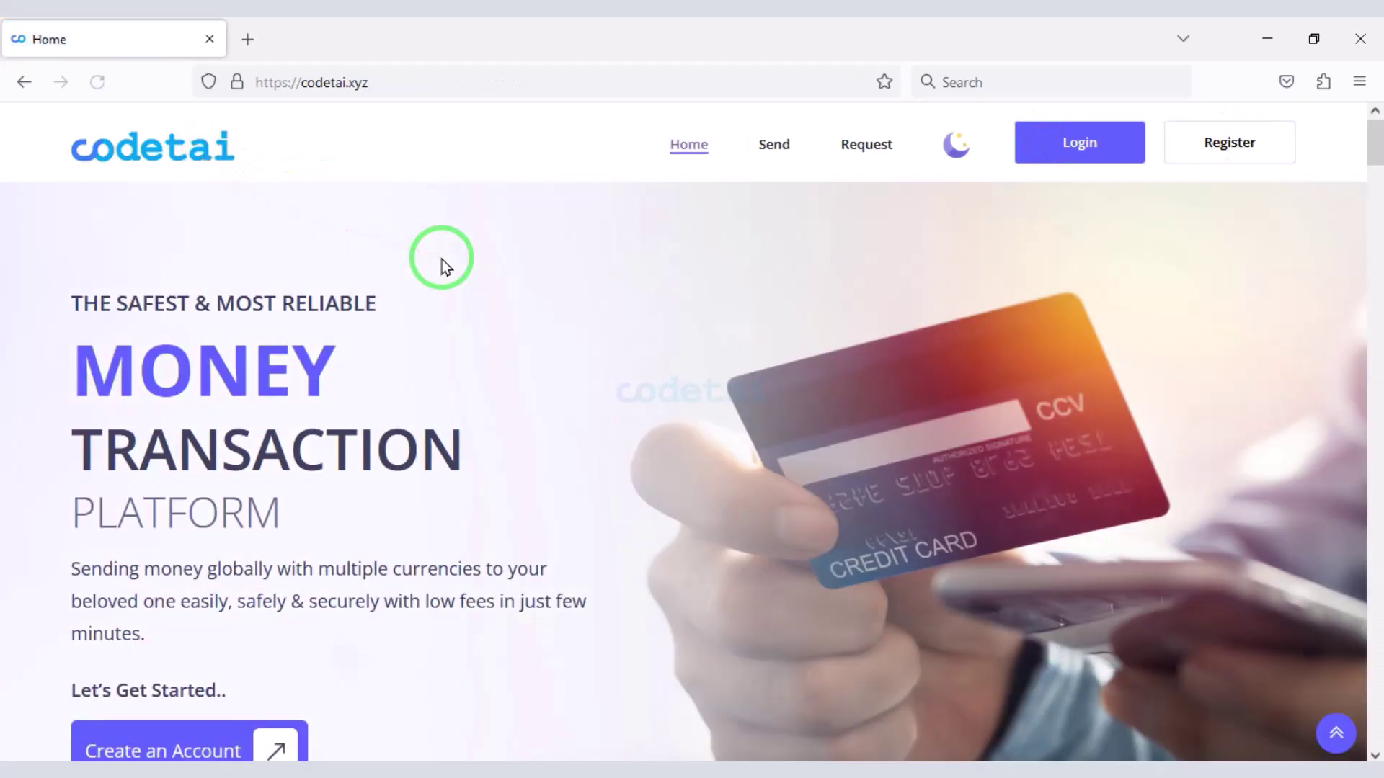